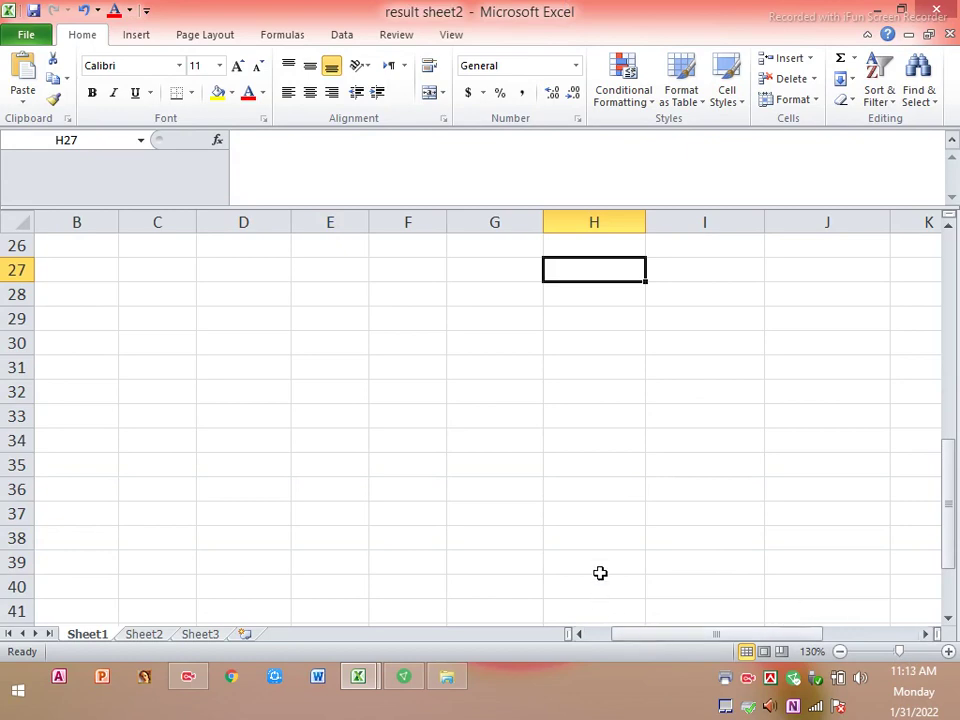
# Step: Bring the green result table into view, with total GPA 19, average GPA 4.75 and overall grade A
pyautogui.click(605, 517)
pyautogui.click(495, 392)
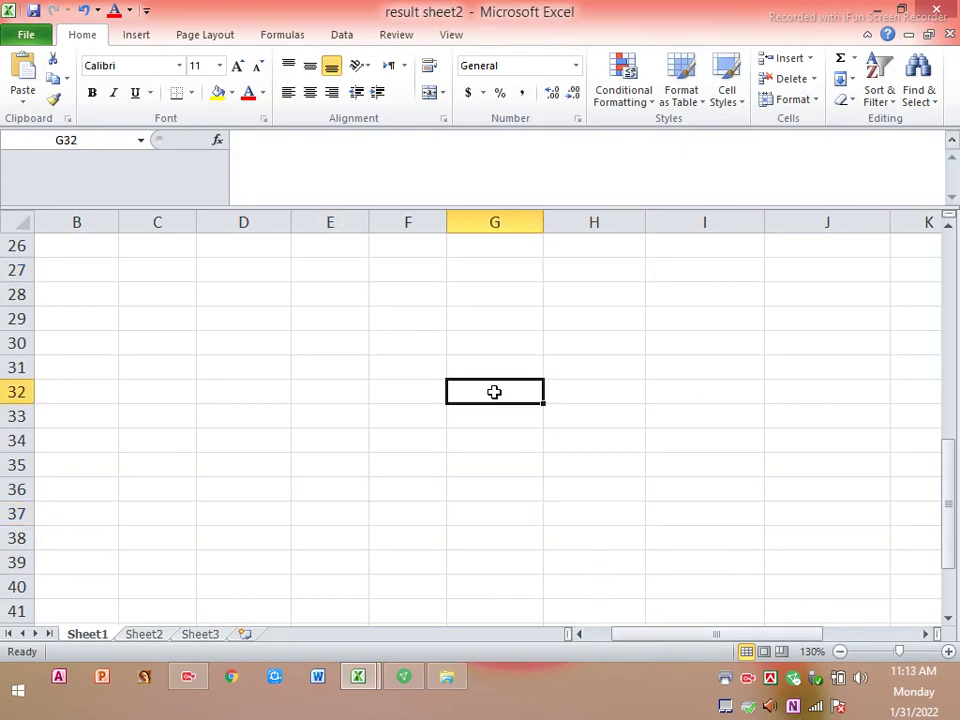
pyautogui.click(701, 369)
pyautogui.click(504, 352)
pyautogui.click(648, 360)
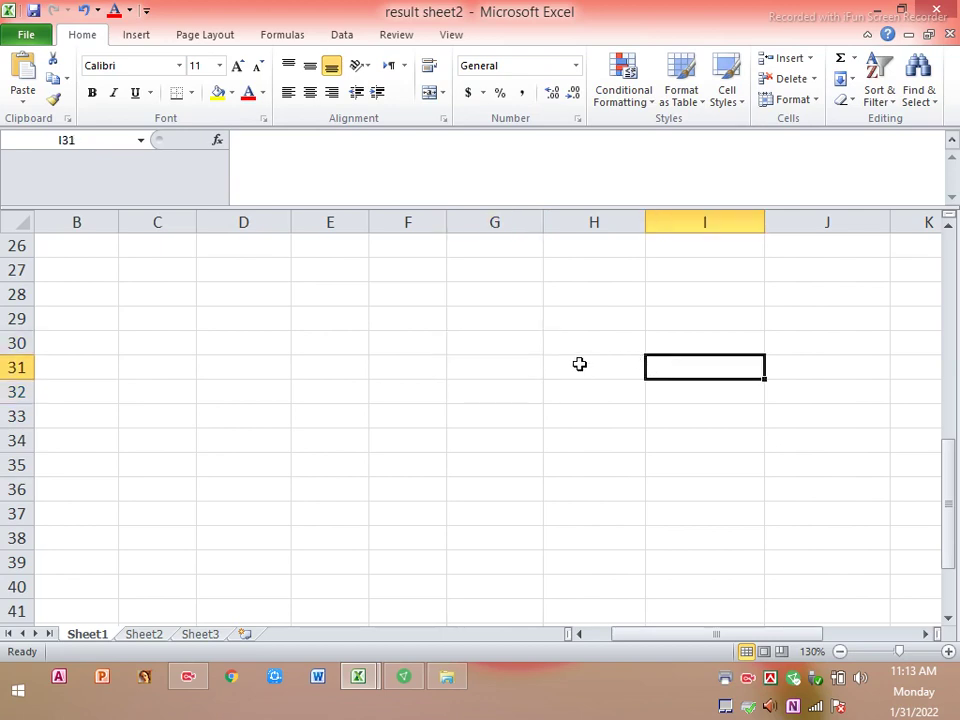
pyautogui.scroll(3, 570, 385)
pyautogui.scroll(-1, 570, 385)
pyautogui.scroll(1, 574, 385)
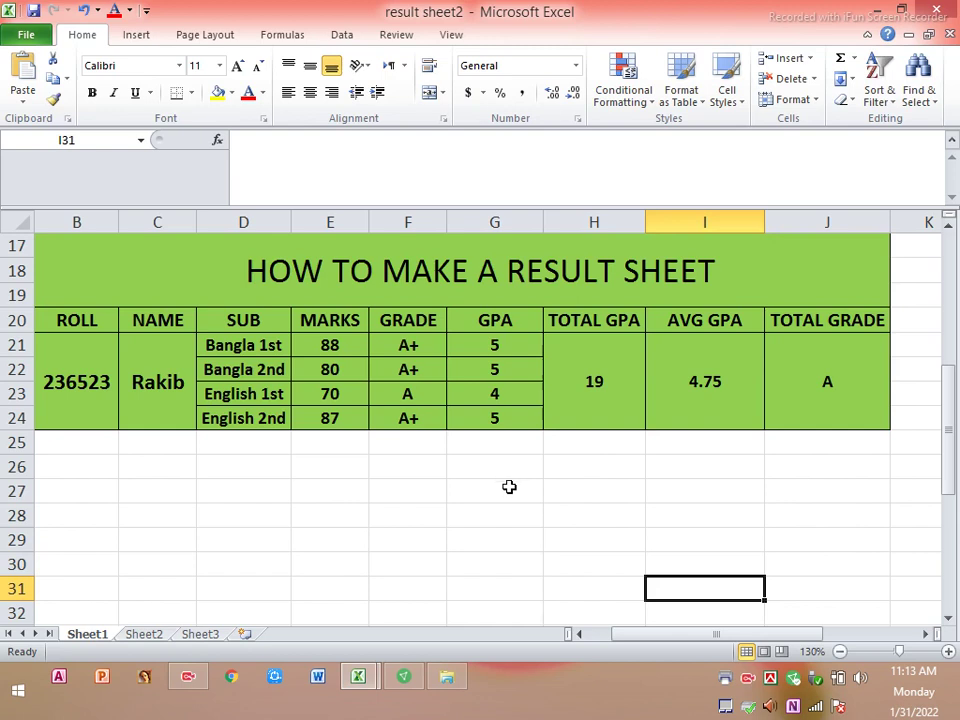
pyautogui.click(412, 322)
pyautogui.click(483, 320)
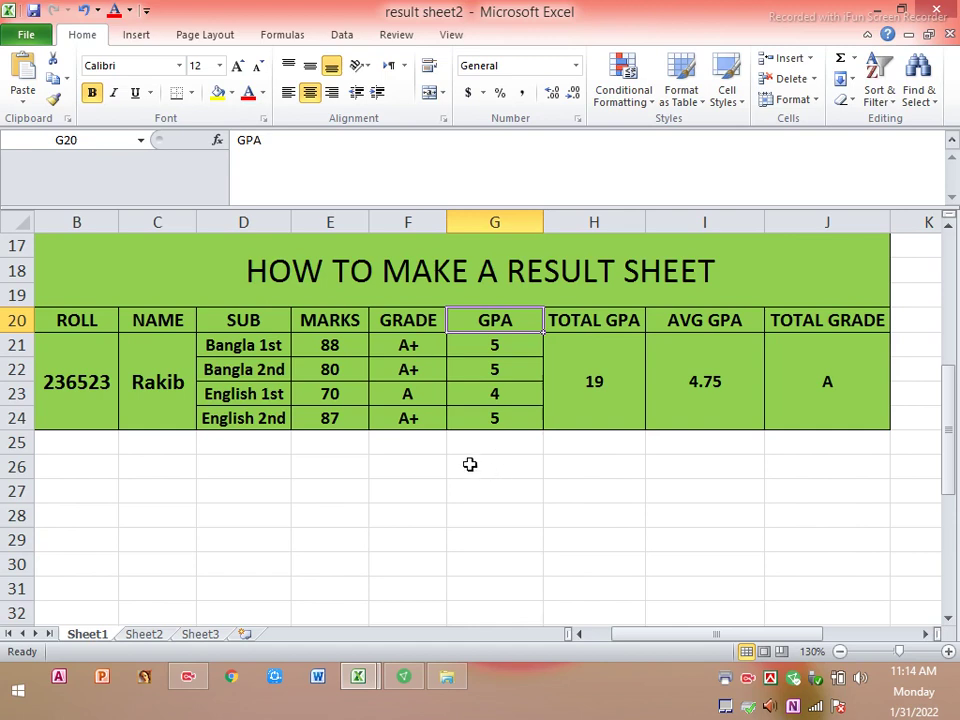
pyautogui.click(482, 452)
pyautogui.click(489, 473)
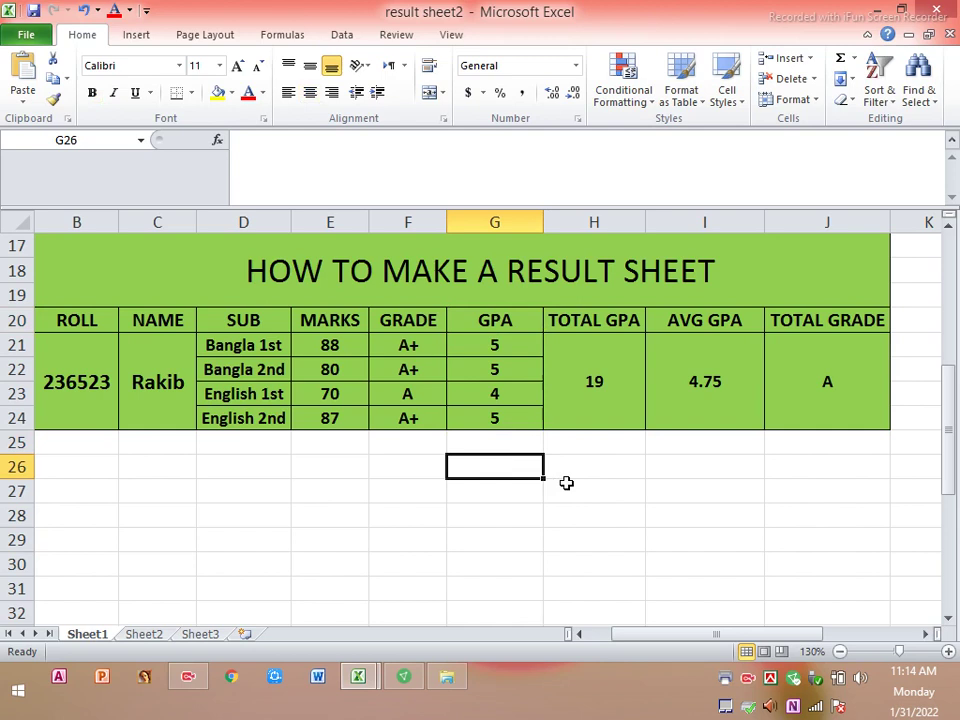
# Step: Enter the grading key headings Marks, Grade and GPA across G26:I26
pyautogui.write('Marks')
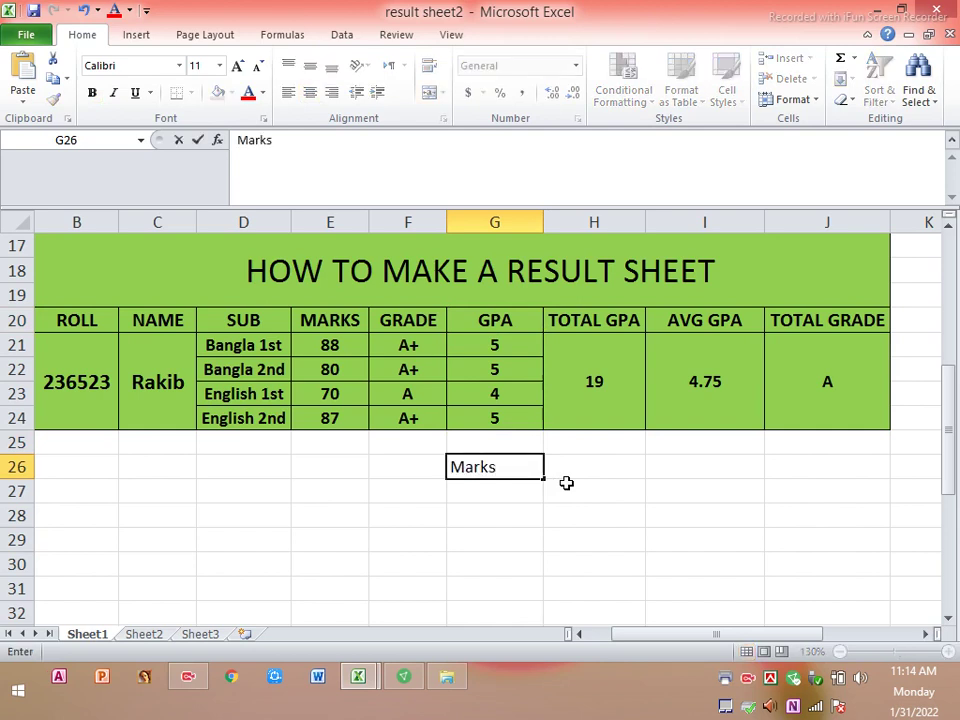
pyautogui.press('Tab')
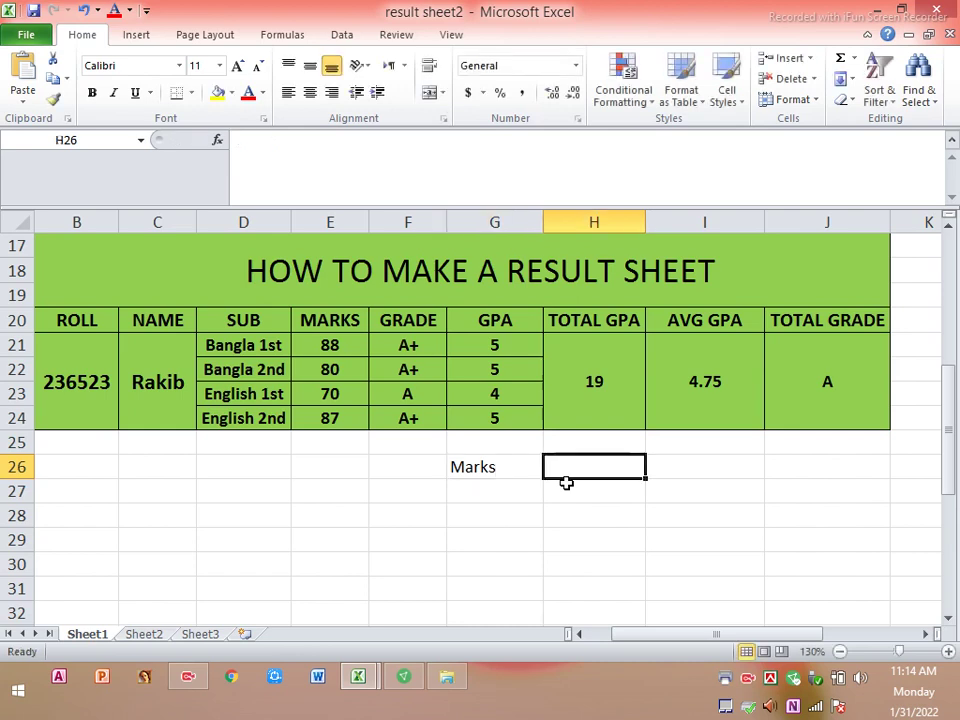
pyautogui.write('Grade')
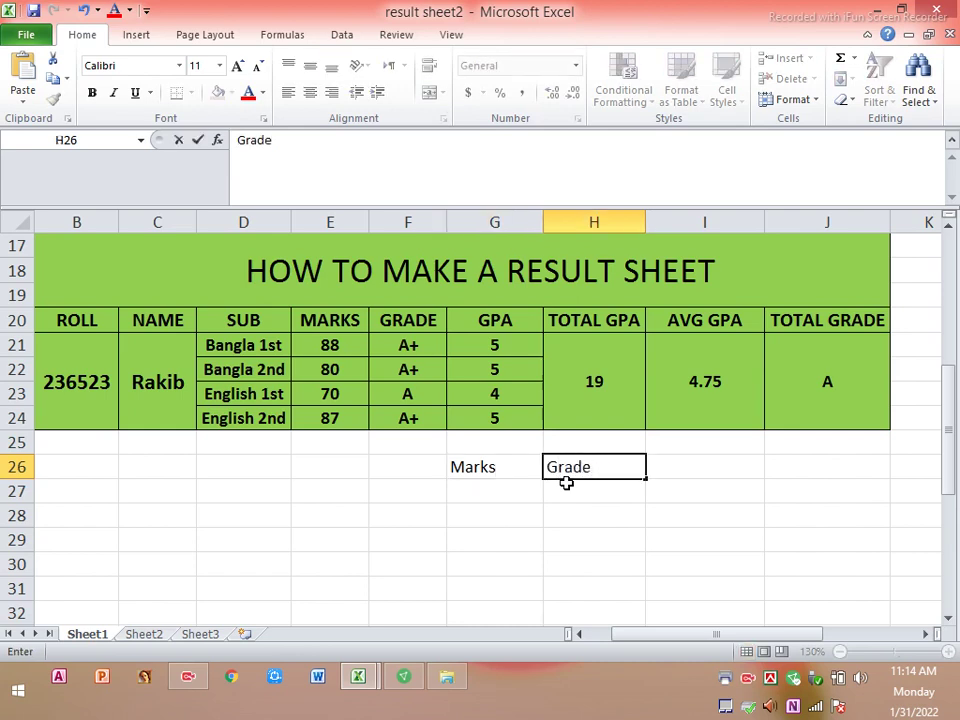
pyautogui.press('Tab')
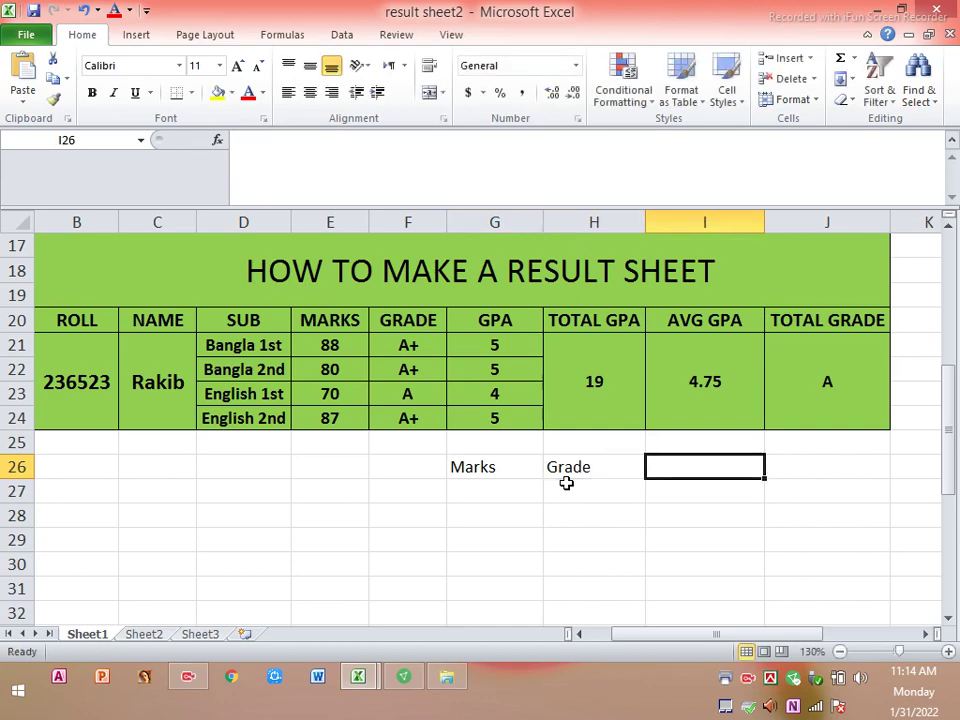
pyautogui.write('GPA')
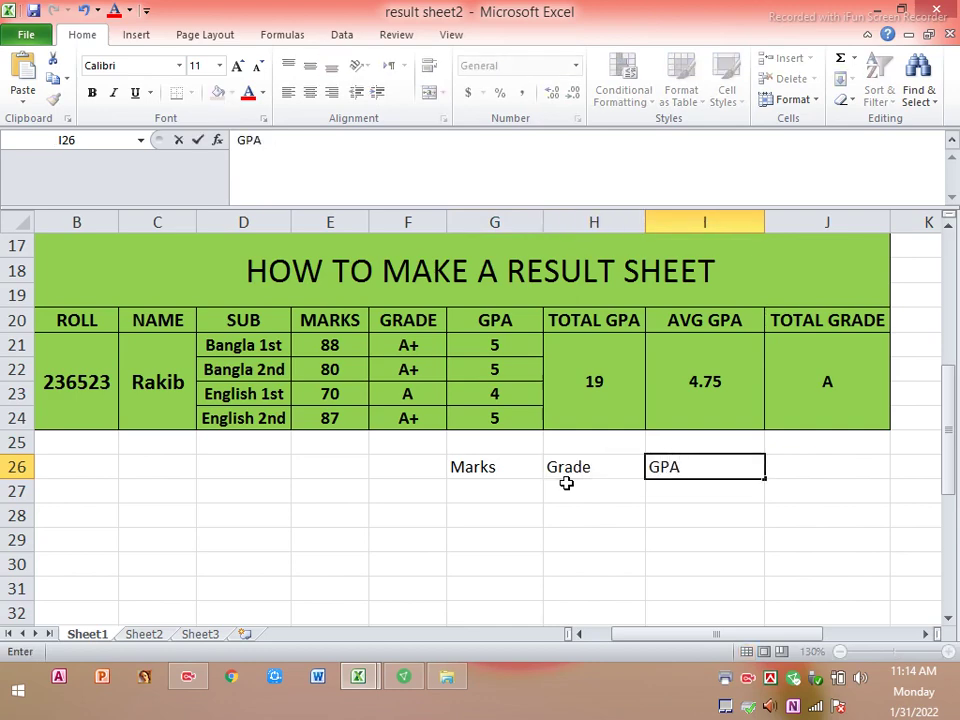
pyautogui.click(533, 495)
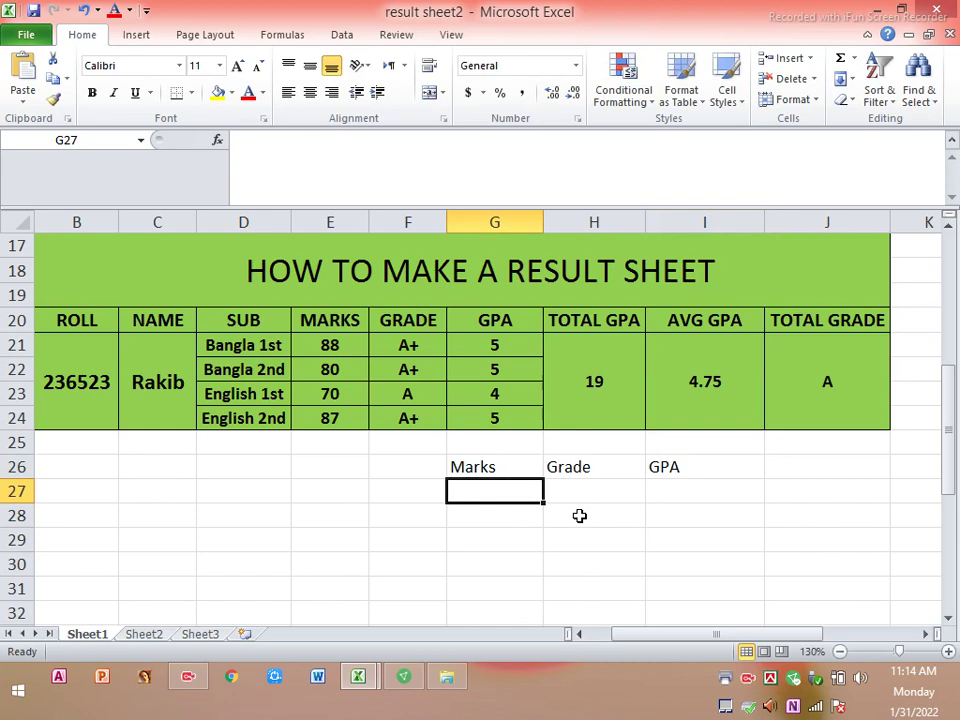
# Step: Enter the first band: 80-100 with grade A+ and GPA 5
pyautogui.write('8')
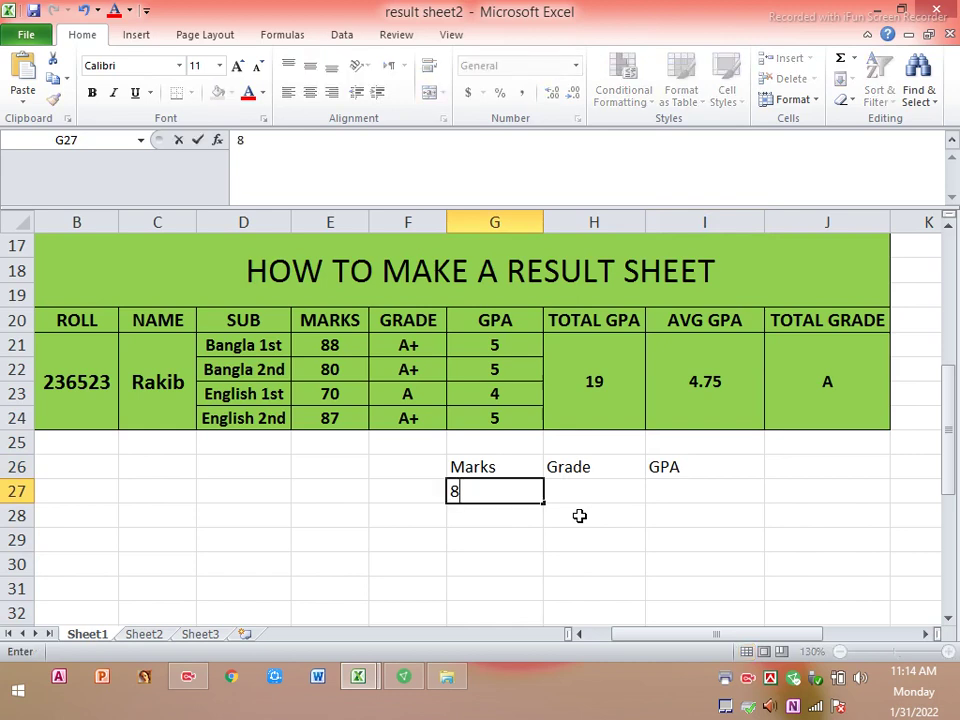
pyautogui.write('0=')
pyautogui.press('BackSpace')
pyautogui.write('-100')
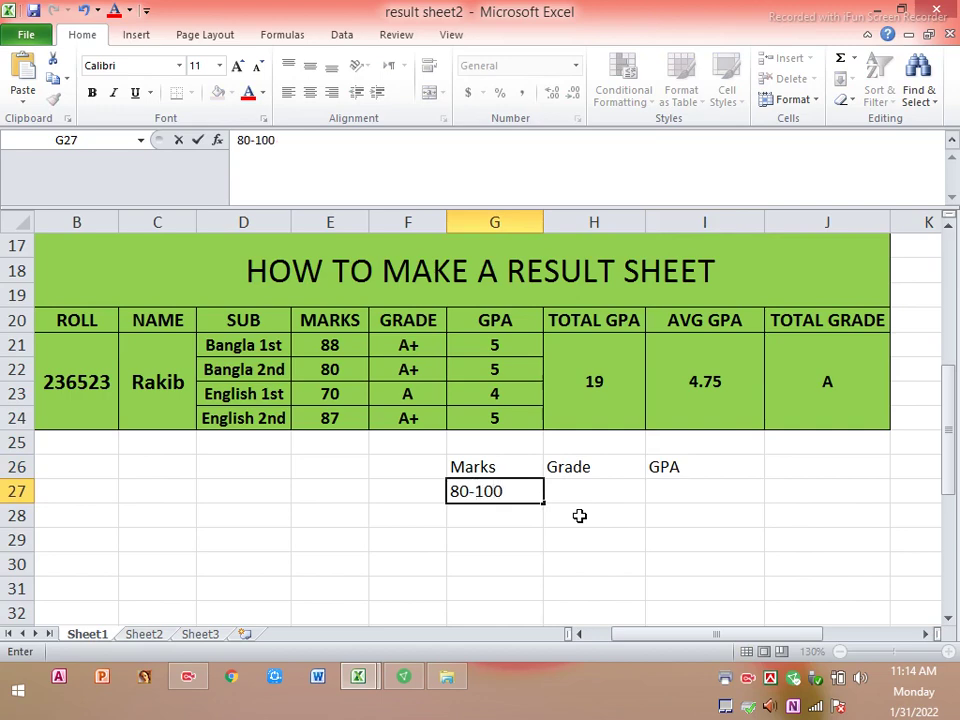
pyautogui.click(606, 493)
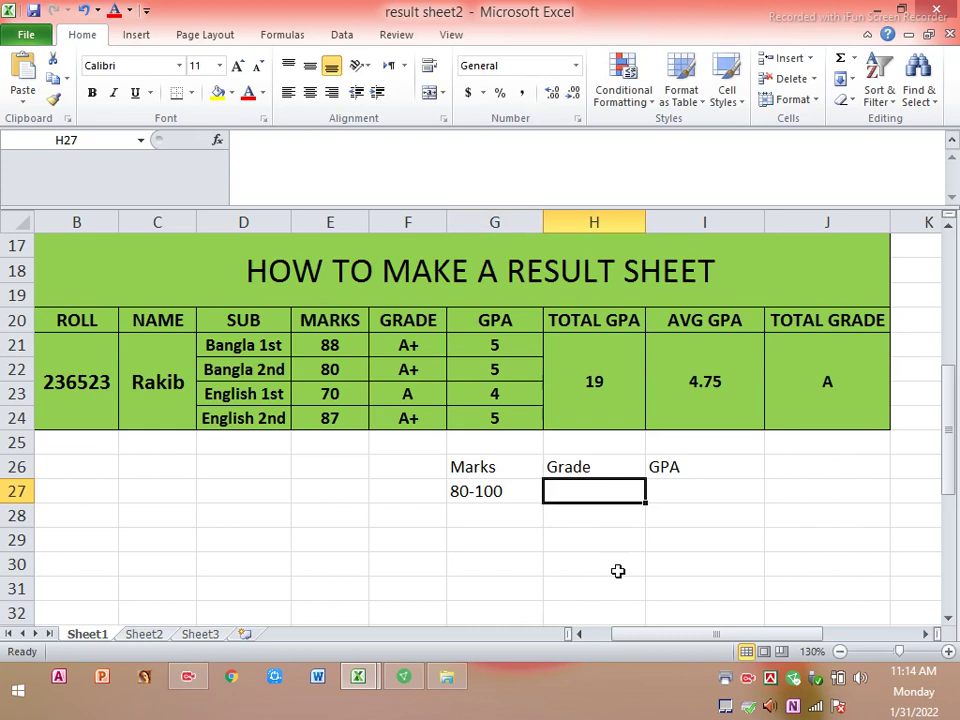
pyautogui.write('A')
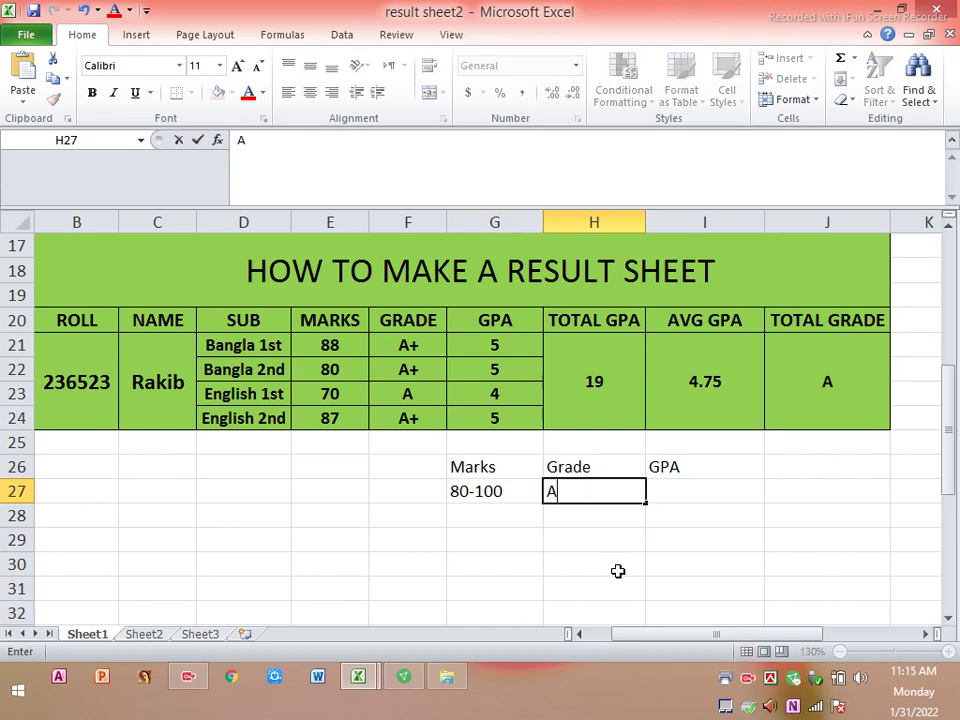
pyautogui.write('+')
pyautogui.click(702, 497)
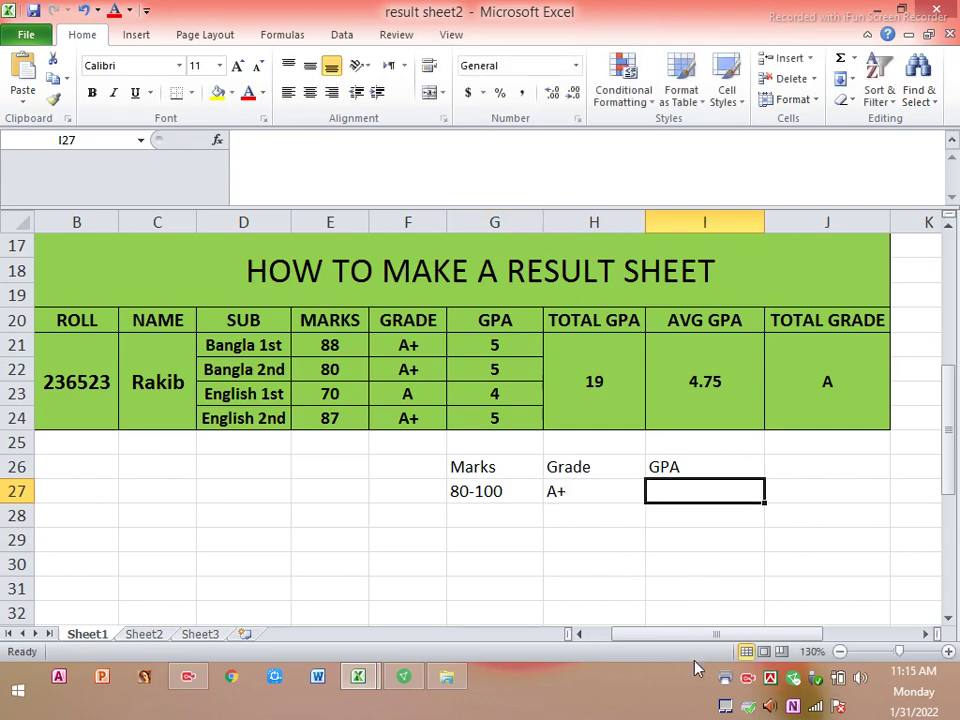
pyautogui.write('5')
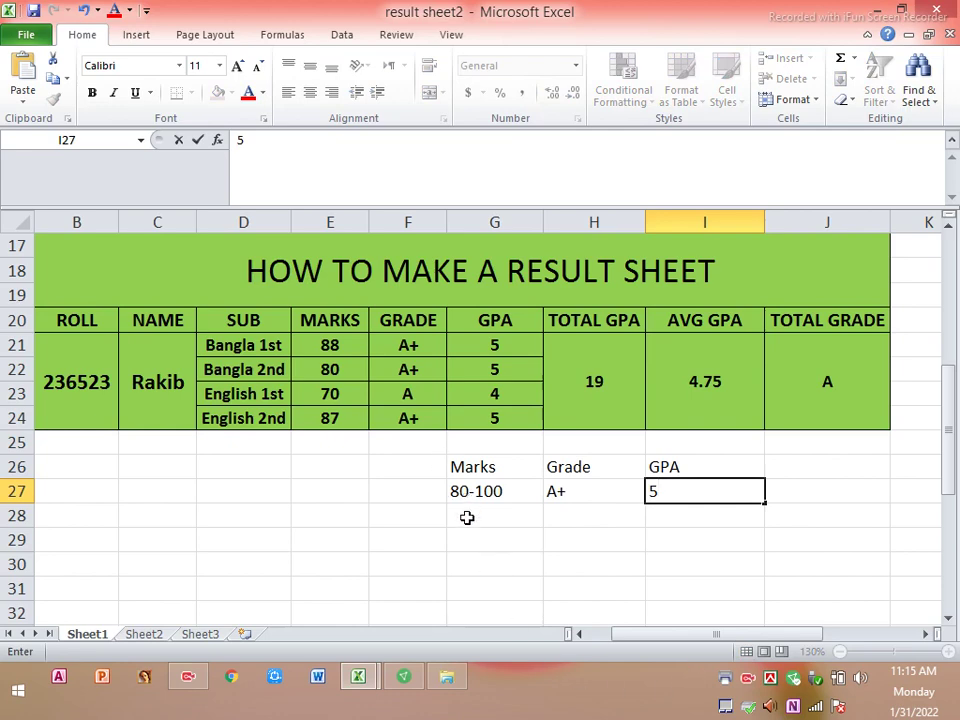
pyautogui.click(467, 515)
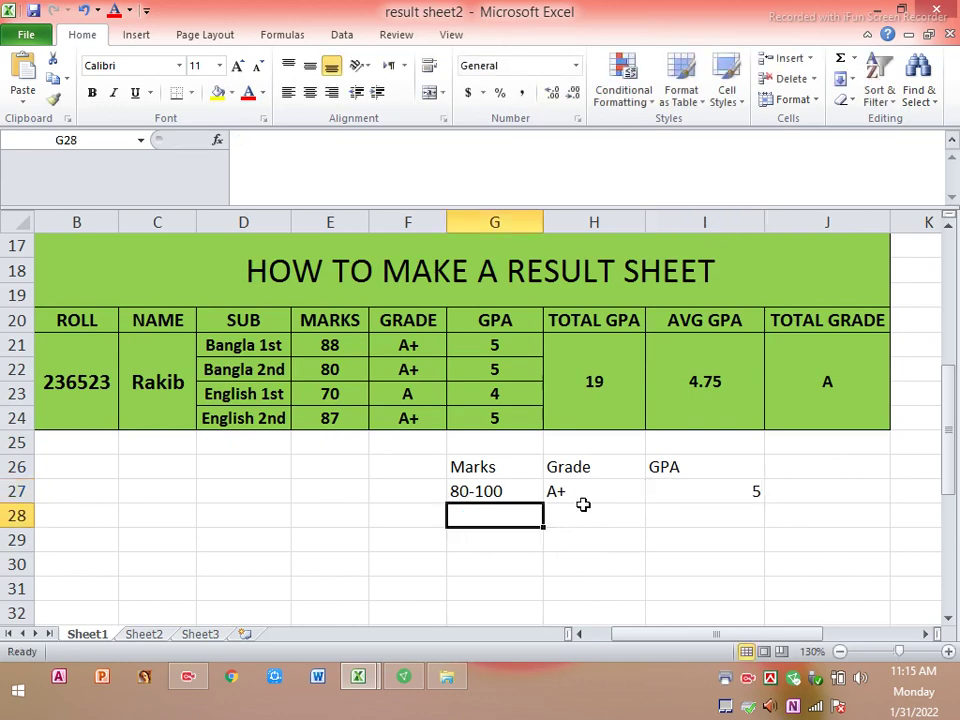
# Step: Centre the grading key block and the empty rows below, and apply All Borders
pyautogui.moveTo(505, 467)
pyautogui.mouseDown()
pyautogui.moveTo(712, 576)
pyautogui.moveTo(726, 521)
pyautogui.mouseUp()
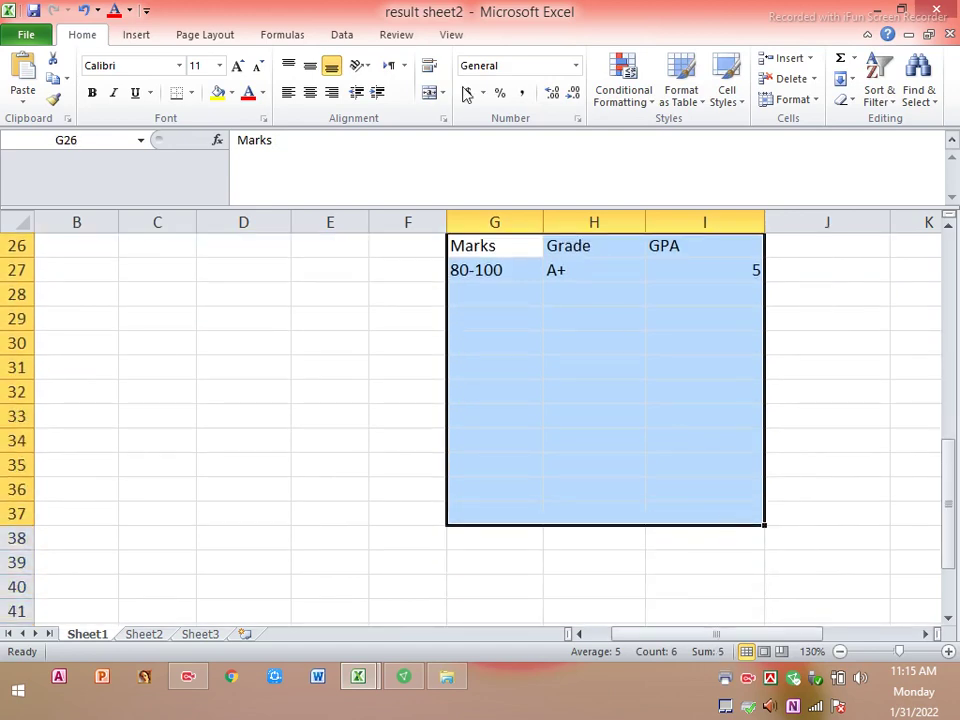
pyautogui.click(312, 97)
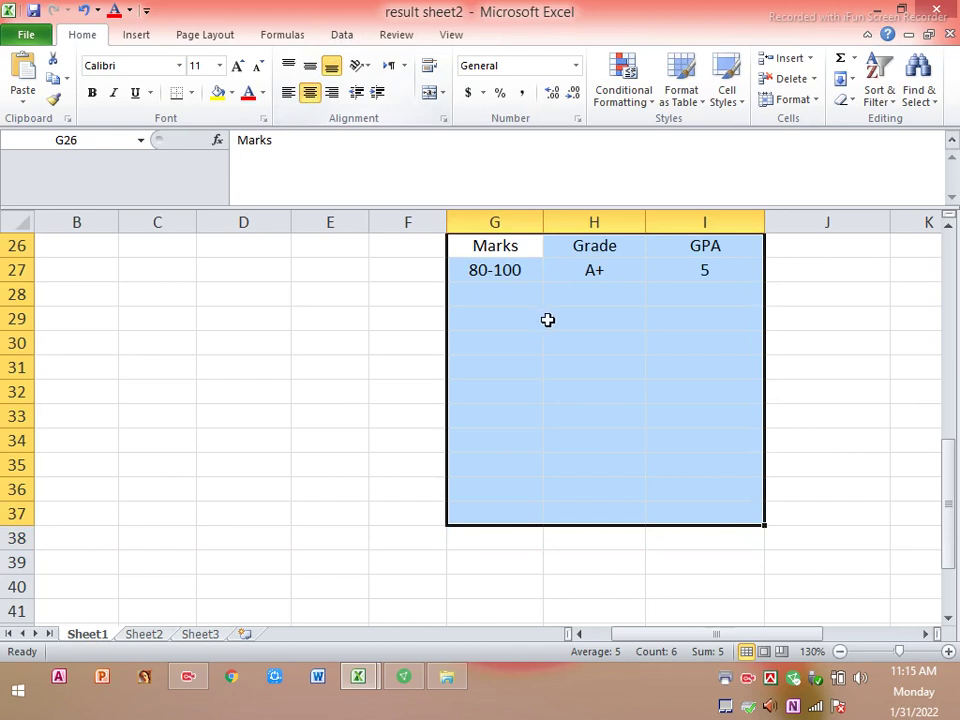
pyautogui.scroll(2, 552, 325)
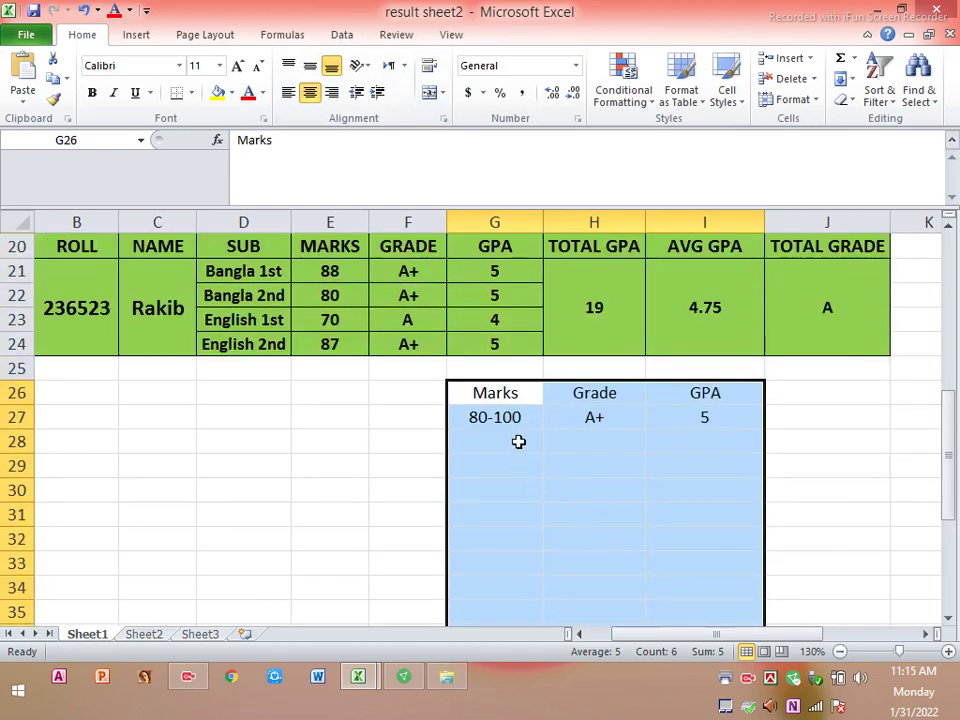
pyautogui.click(191, 93)
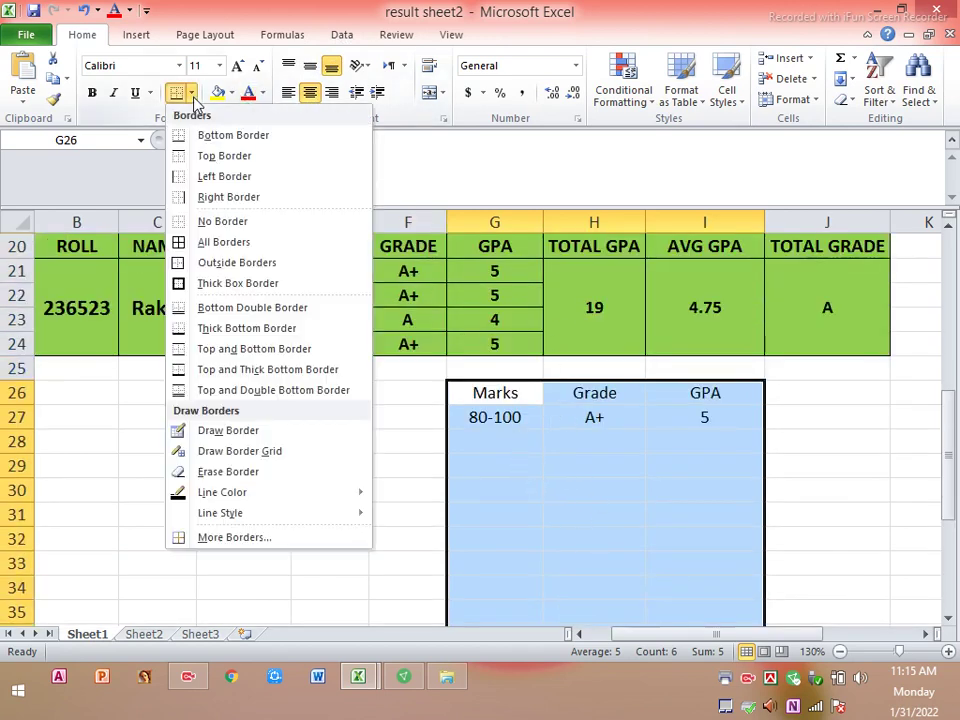
pyautogui.click(220, 241)
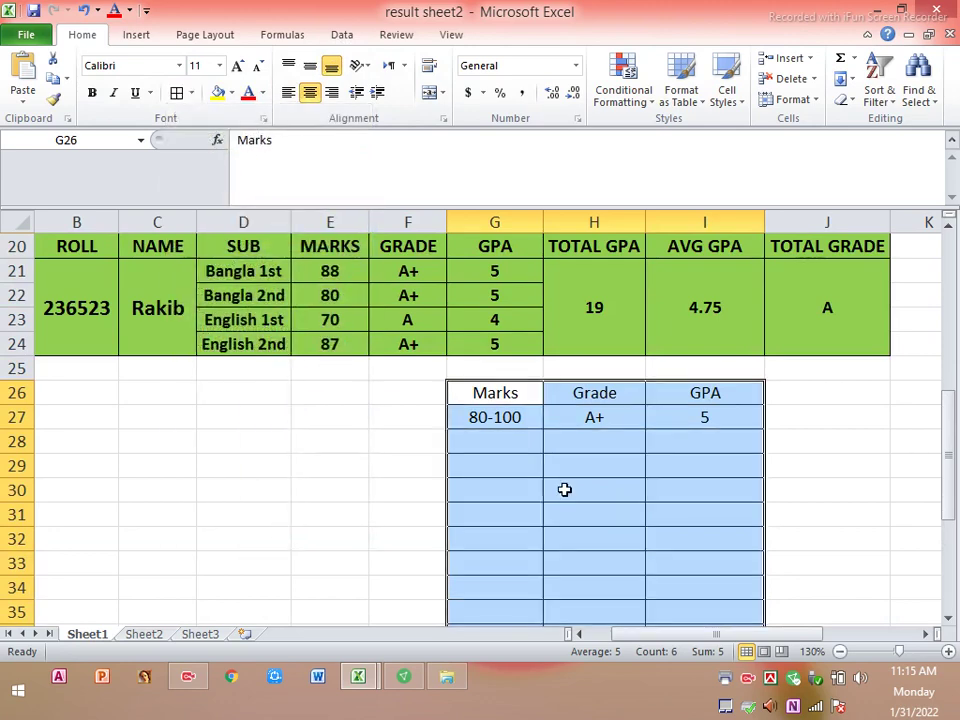
pyautogui.click(496, 441)
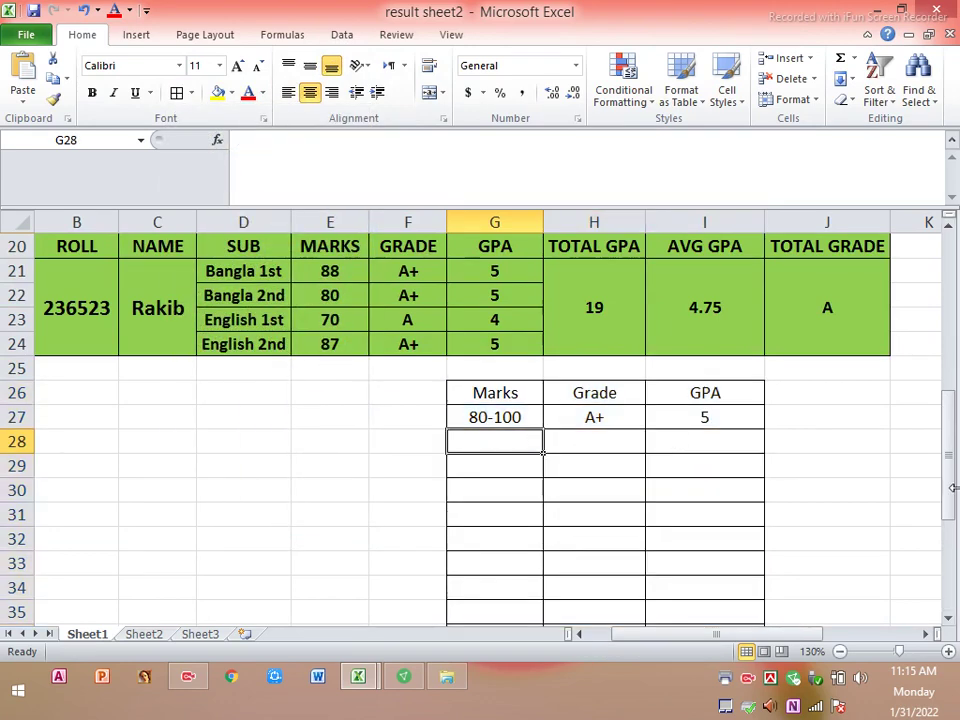
# Step: Add the 70-79 band with grade A and GPA 4
pyautogui.write('7')
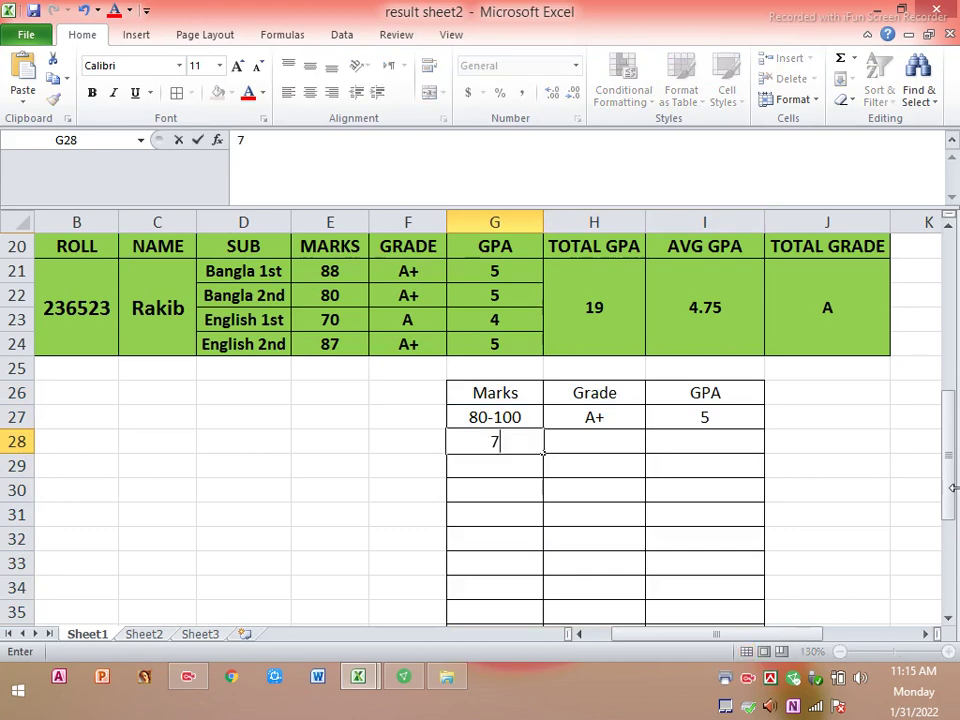
pyautogui.write('0-')
pyautogui.write('69')
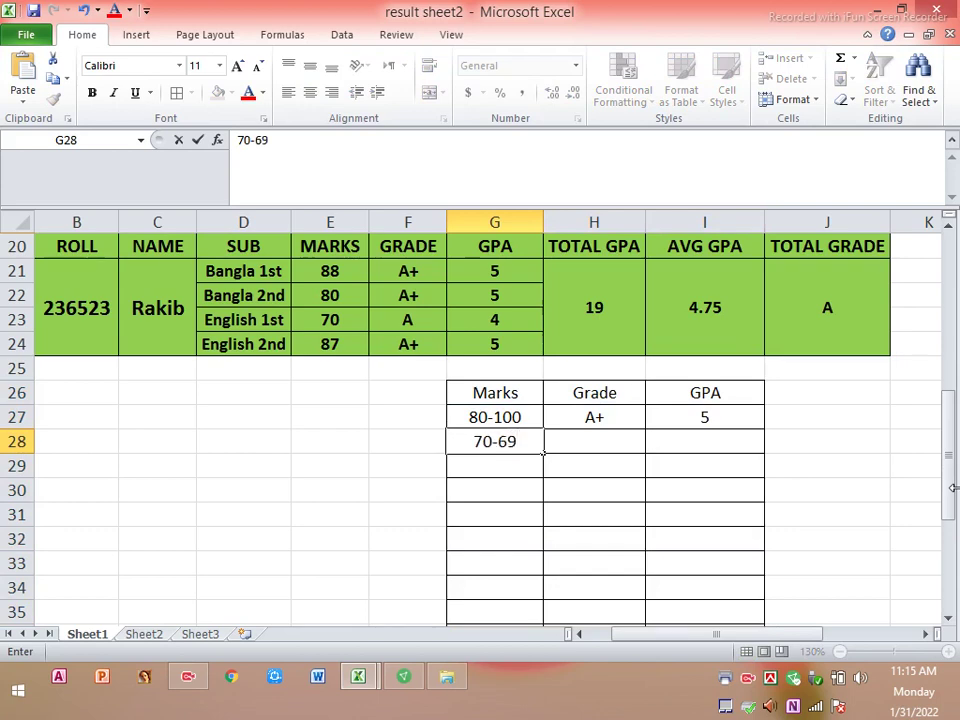
pyautogui.press('BackSpace')
pyautogui.press('BackSpace')
pyautogui.write('79')
pyautogui.click(623, 446)
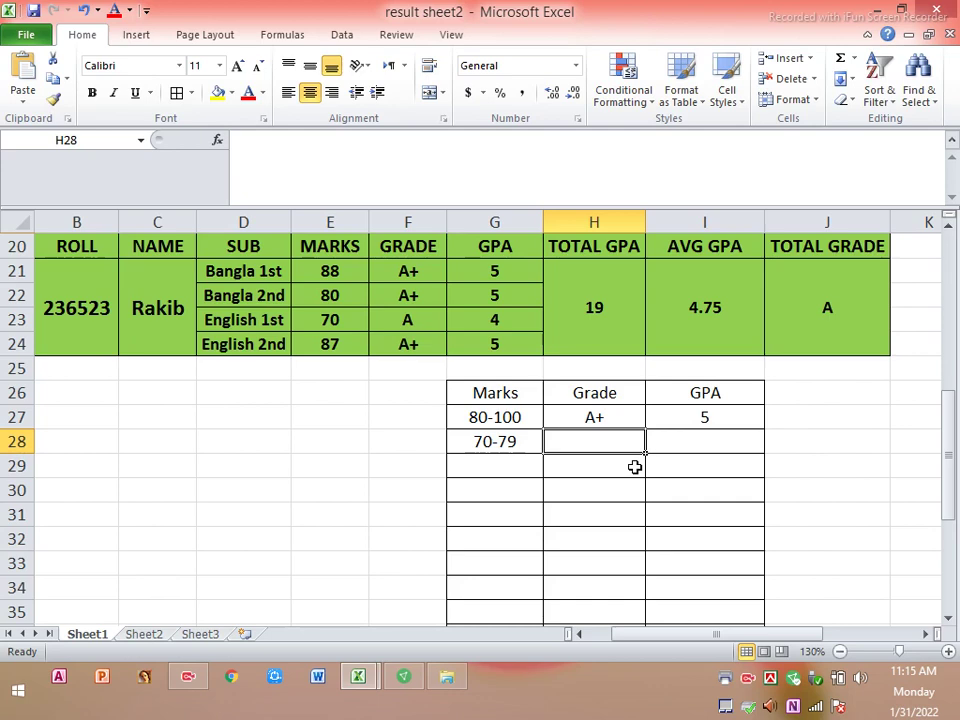
pyautogui.write('A')
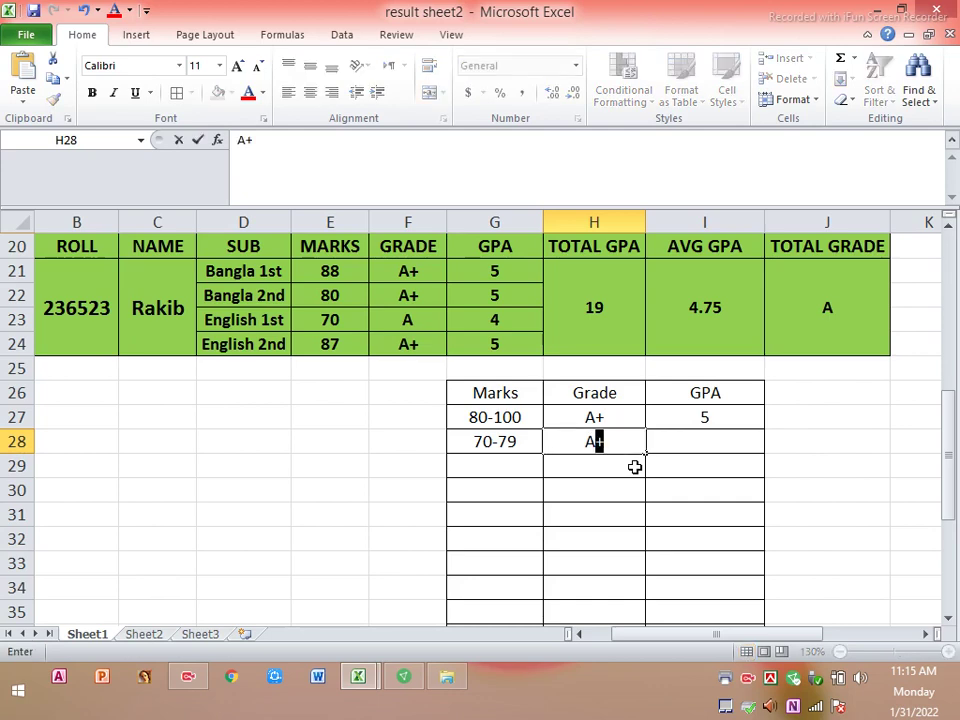
pyautogui.press('Tab')
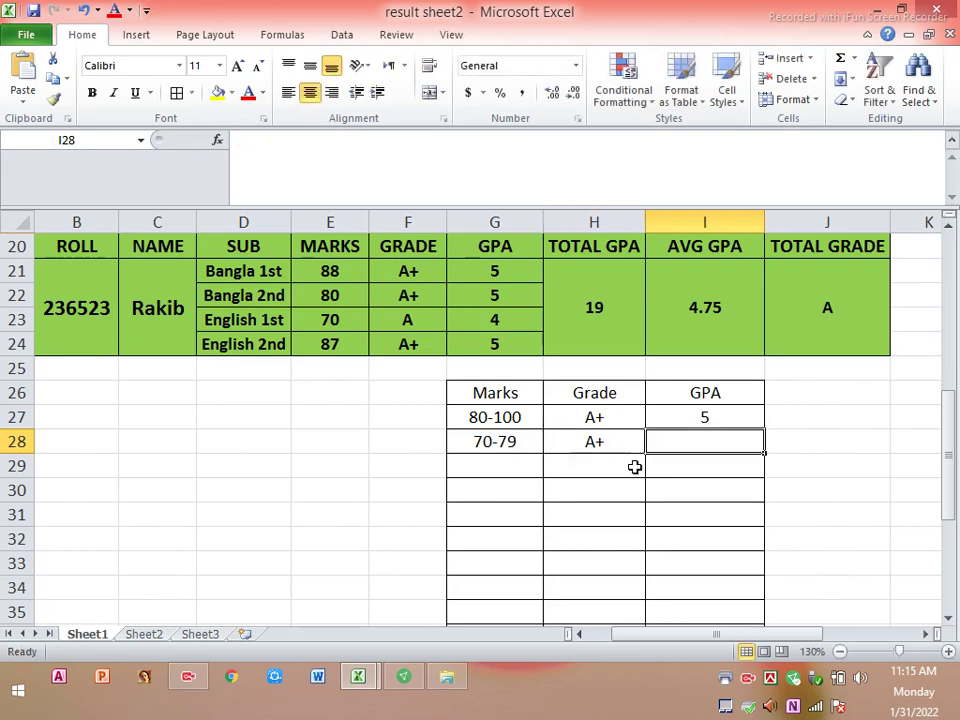
pyautogui.click(614, 448)
pyautogui.doubleClick(615, 447)
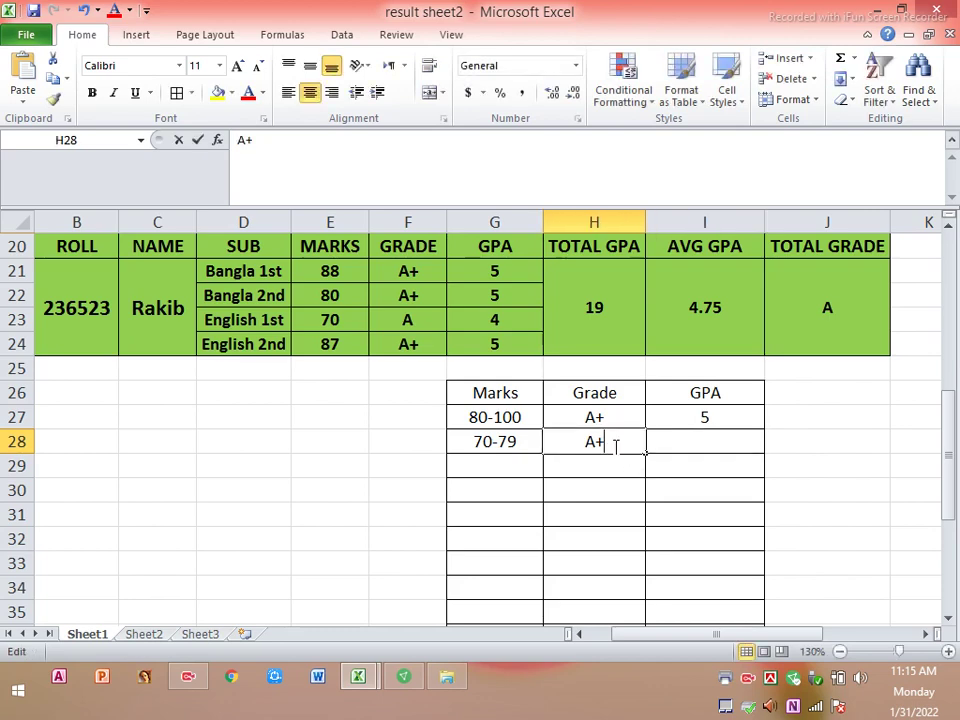
pyautogui.press('BackSpace')
pyautogui.press('Tab')
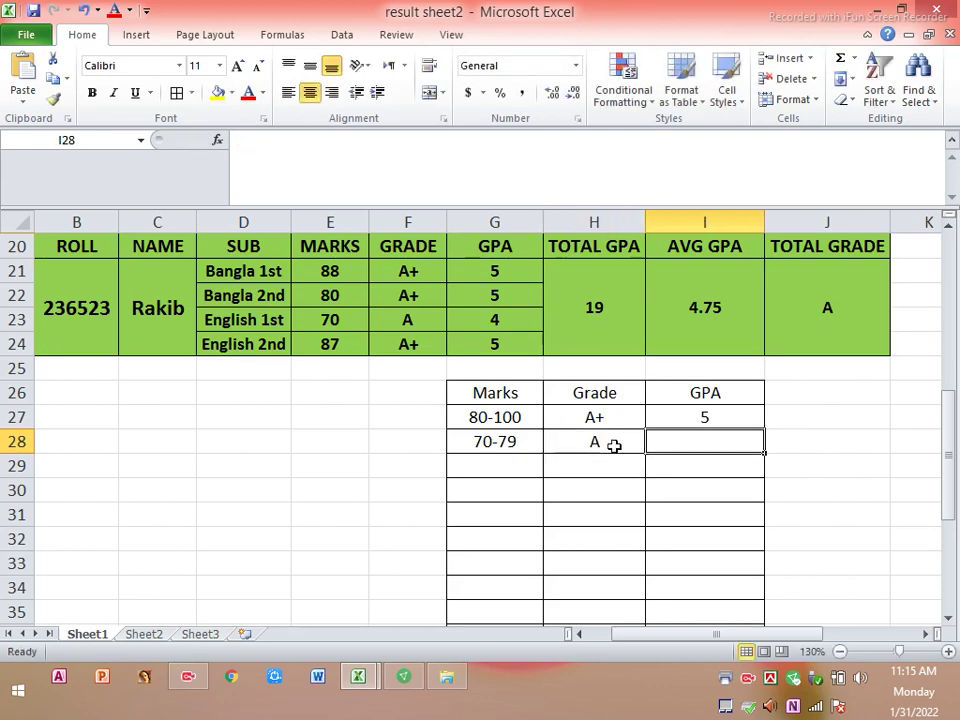
pyautogui.write('4')
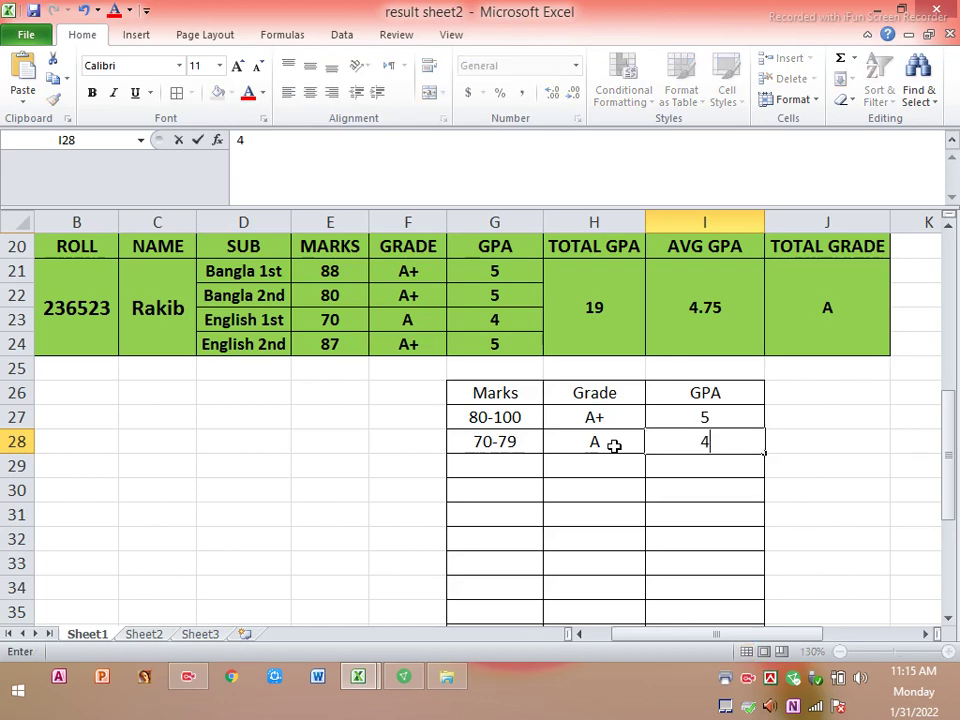
# Step: Add the 60-69 band with grade A- and GPA 3.50
pyautogui.click(484, 467)
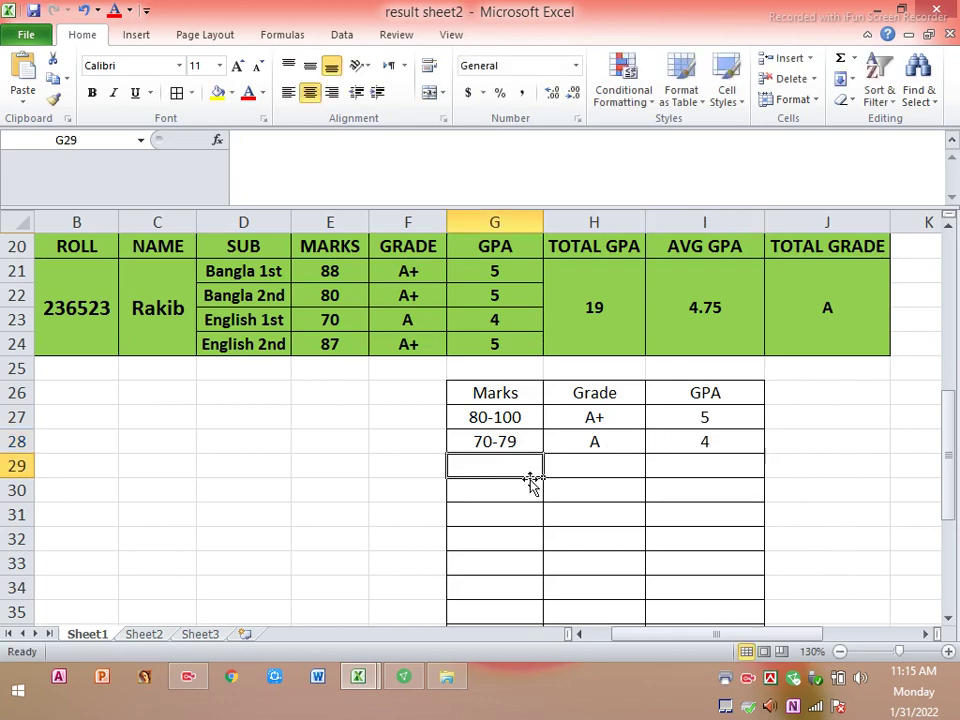
pyautogui.write('60-')
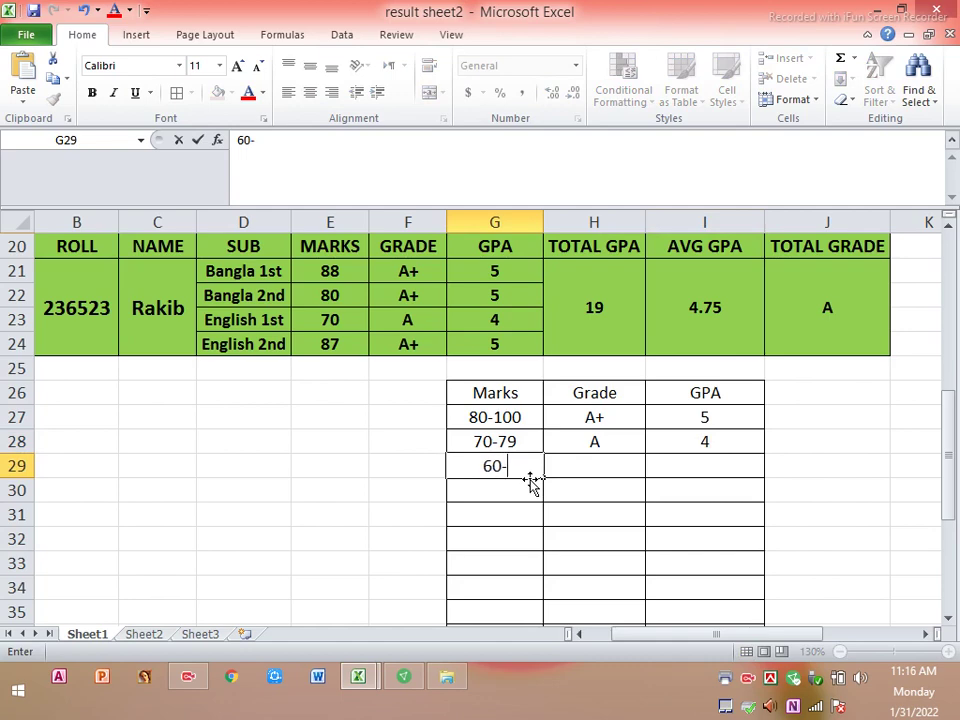
pyautogui.write('69')
pyautogui.click(567, 468)
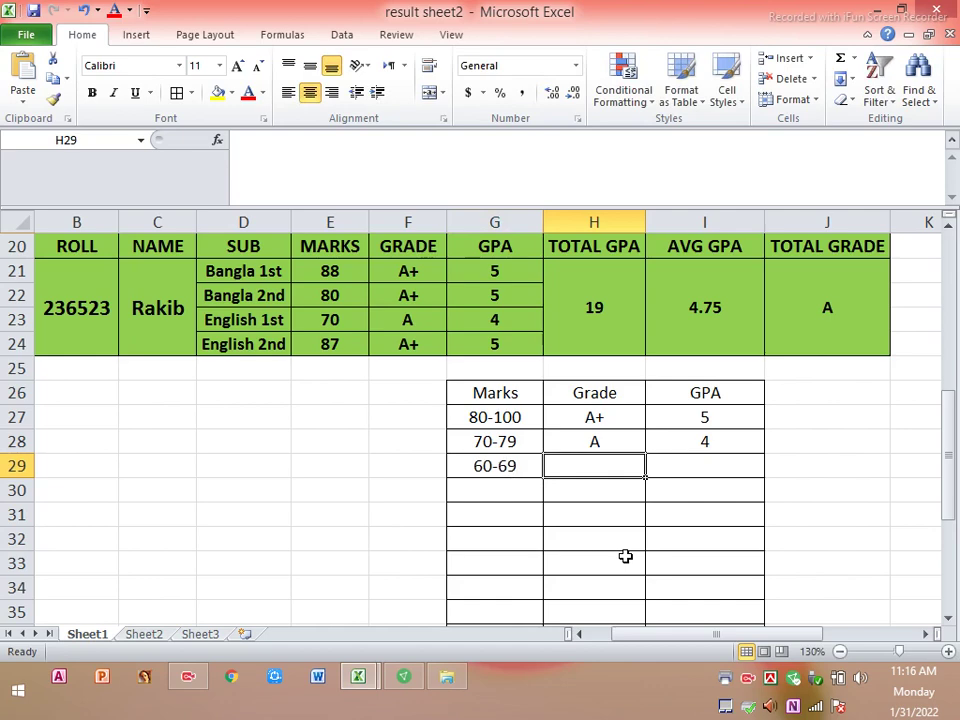
pyautogui.write('b')
pyautogui.press('BackSpace')
pyautogui.write('B')
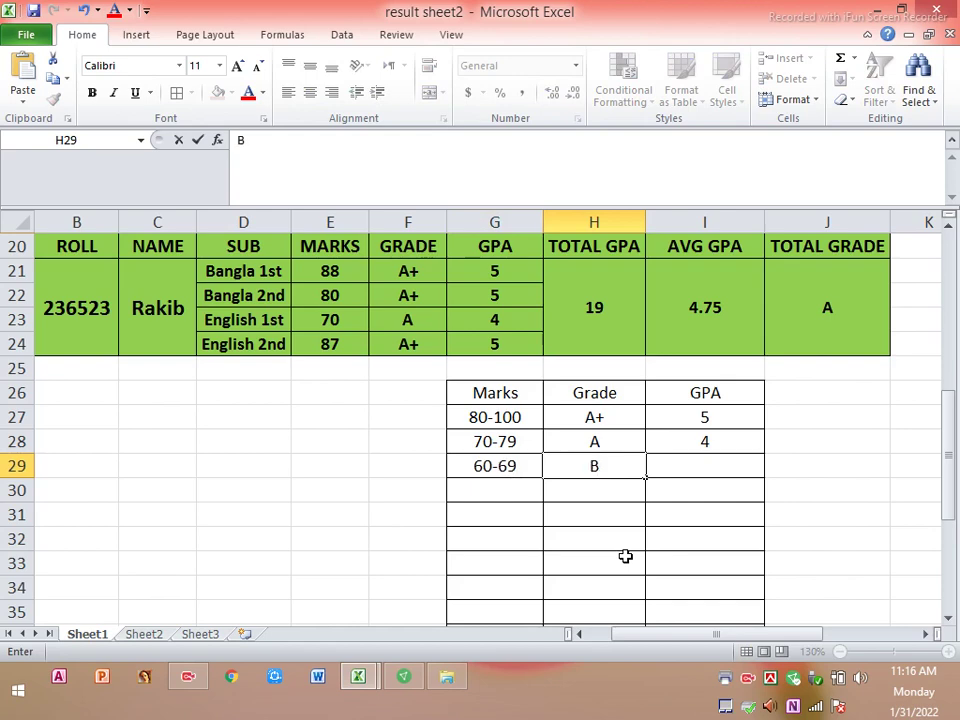
pyautogui.press('Tab')
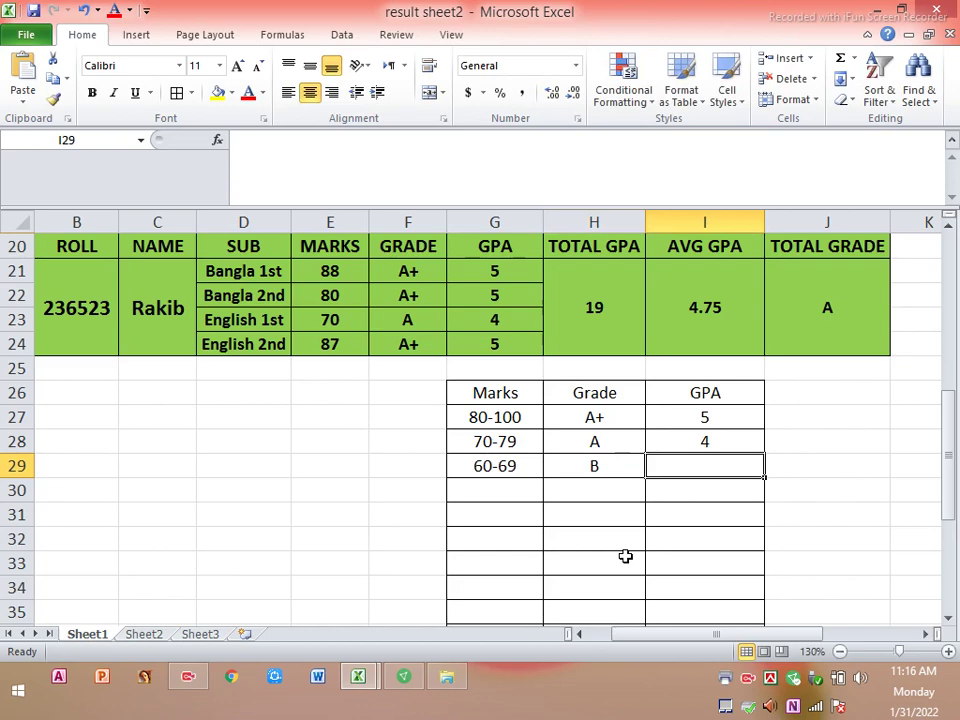
pyautogui.press('Left')
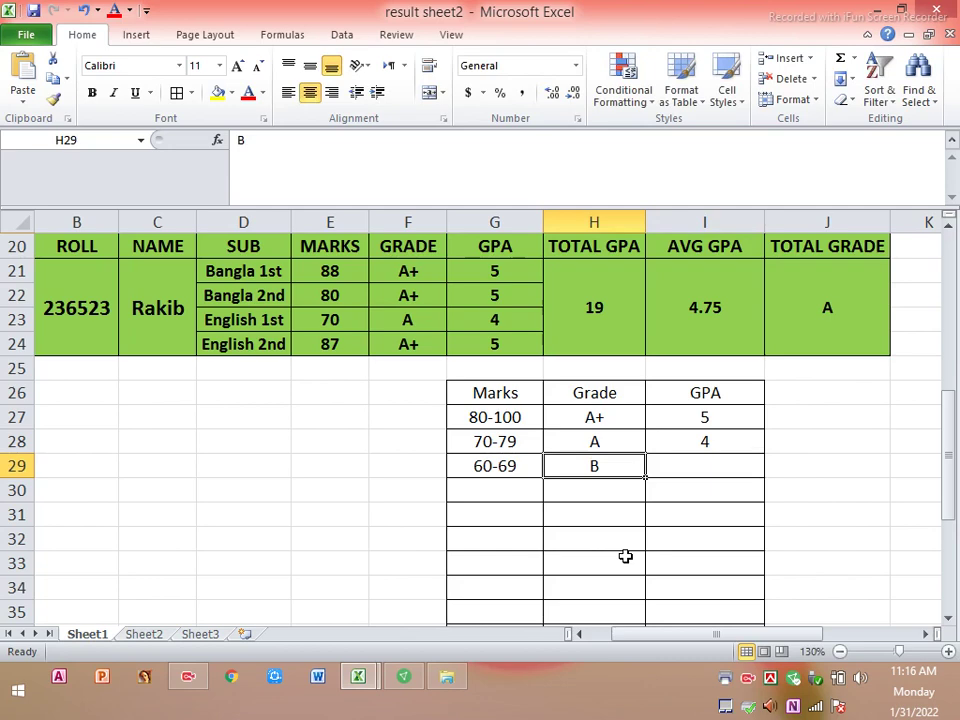
pyautogui.write('A')
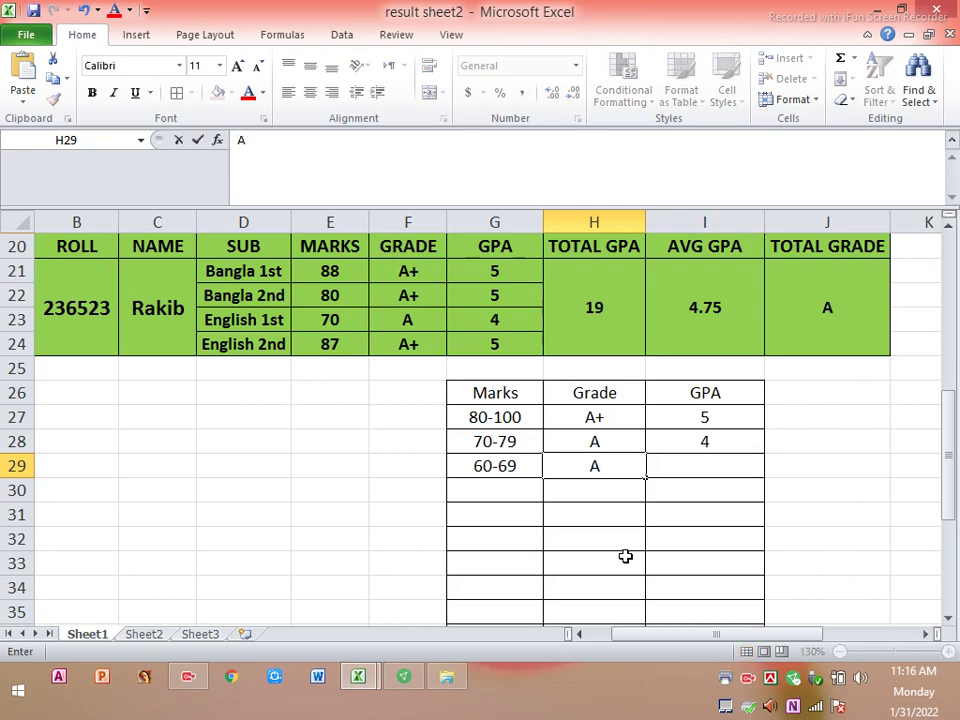
pyautogui.write('-')
pyautogui.press('Tab')
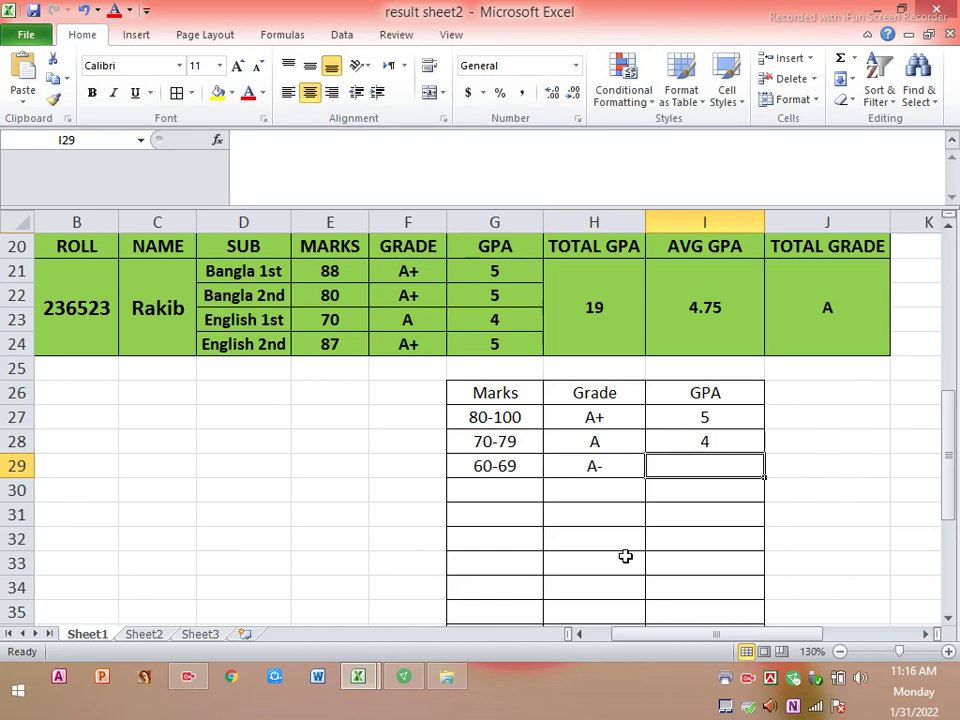
pyautogui.write('3.5')
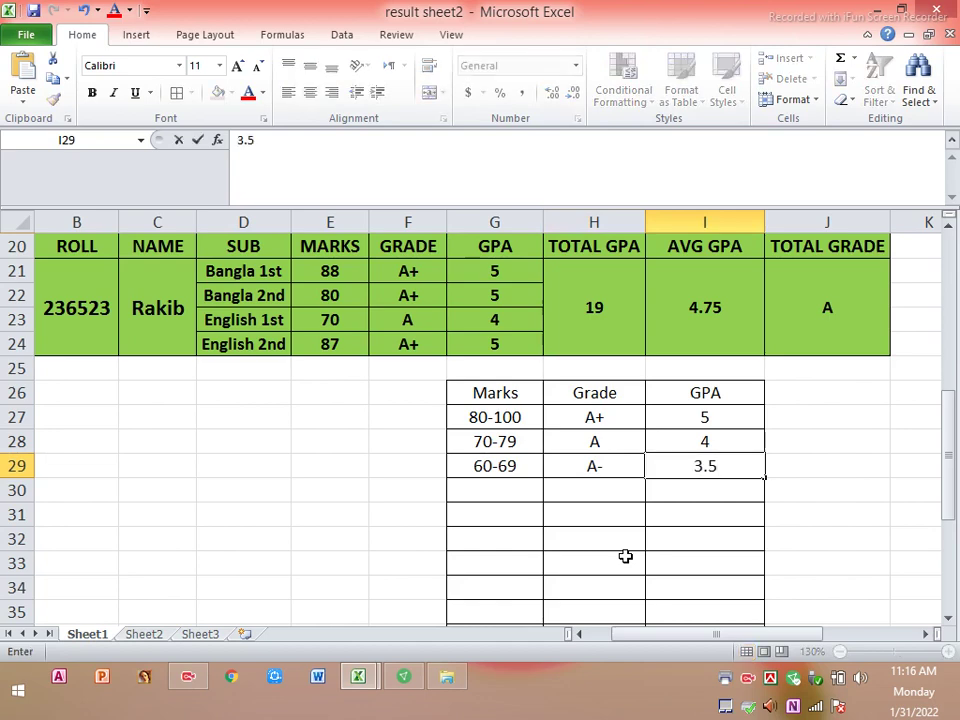
pyautogui.write('0')
# Step: Add the 50-59 band with grade B and GPA 3
pyautogui.click(489, 482)
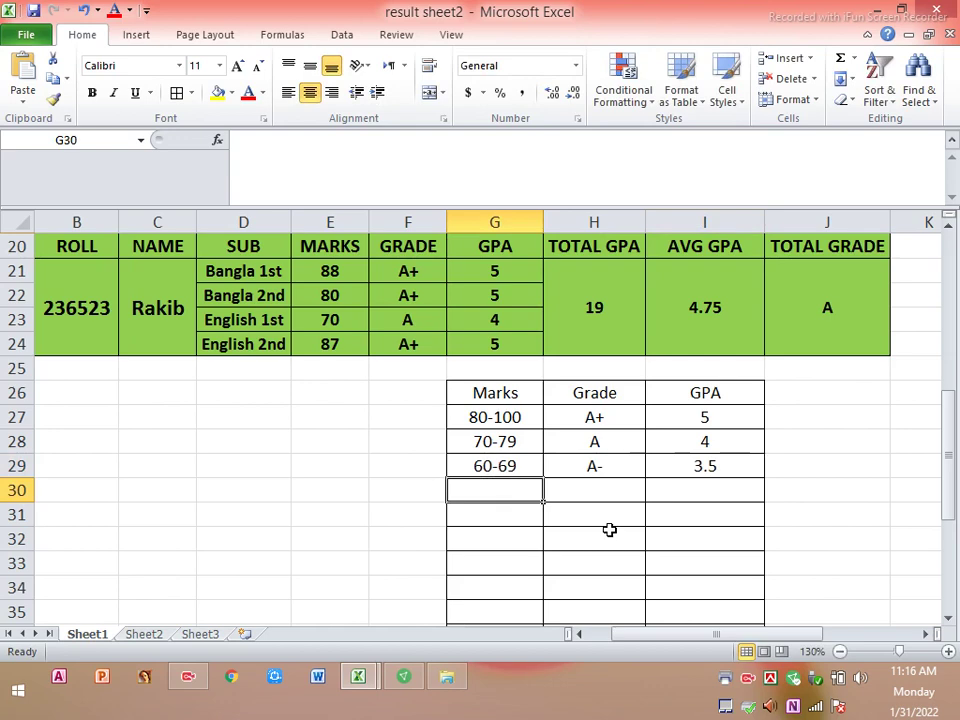
pyautogui.write('5')
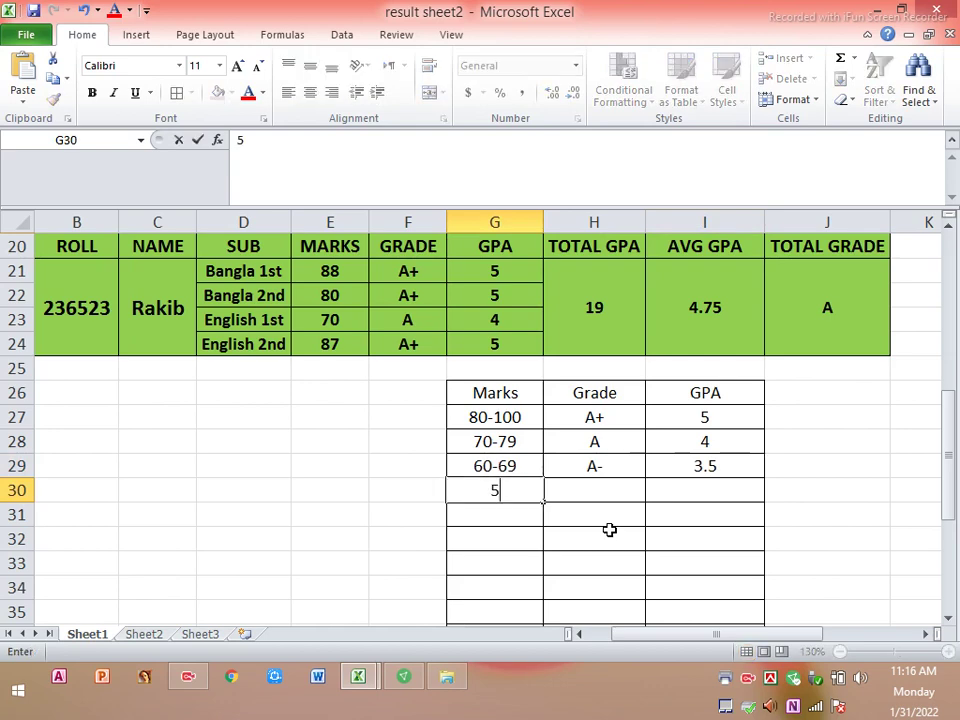
pyautogui.write('0-59')
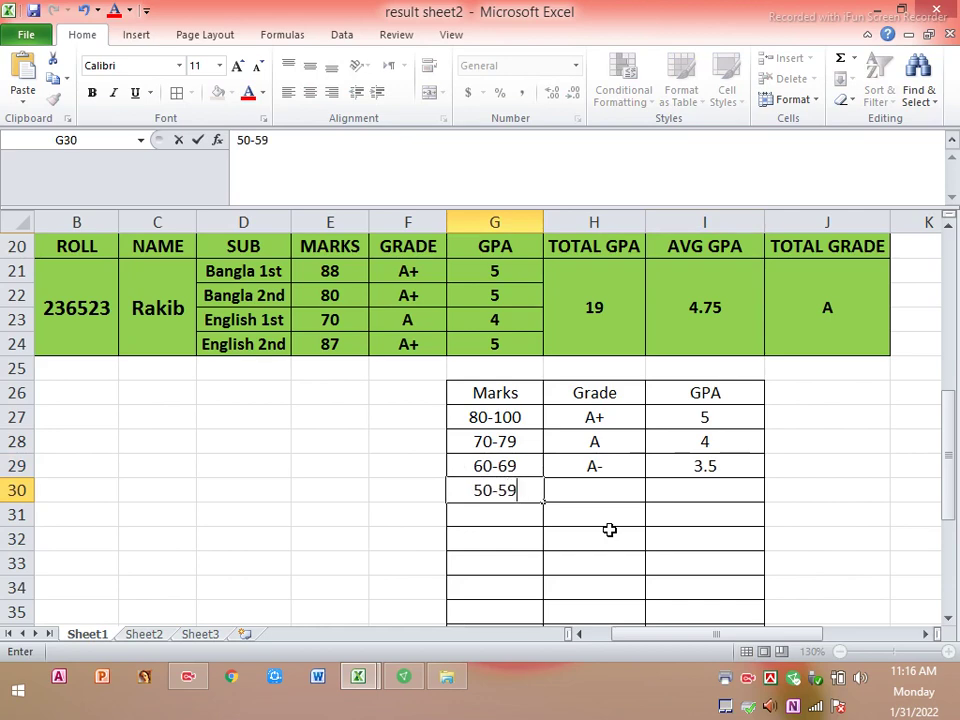
pyautogui.press('Tab')
pyautogui.write('B')
pyautogui.press('Tab')
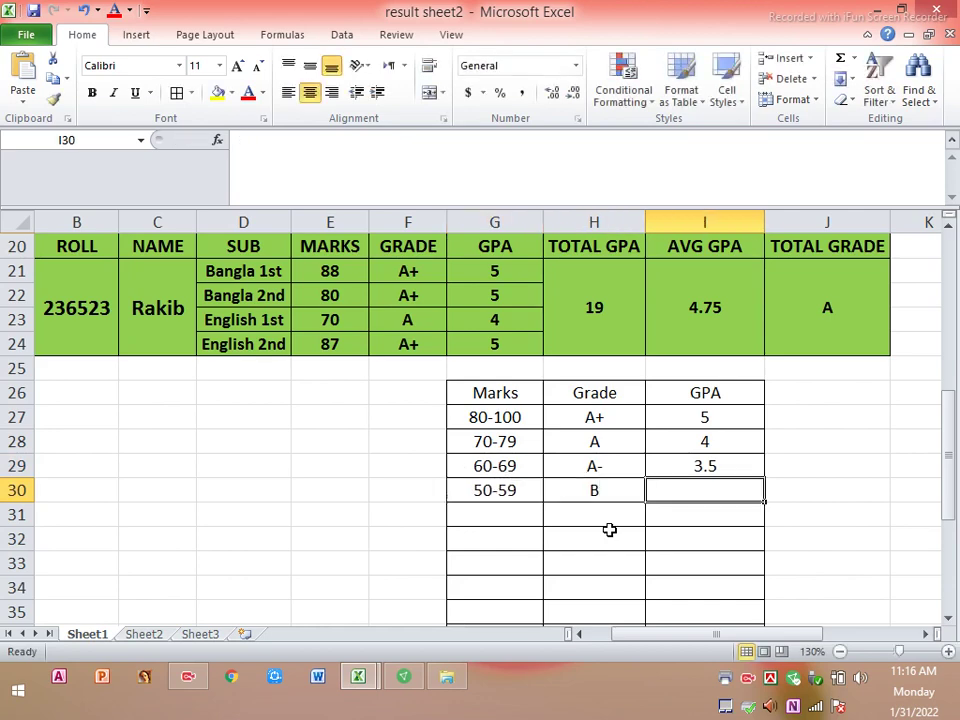
pyautogui.write('3')
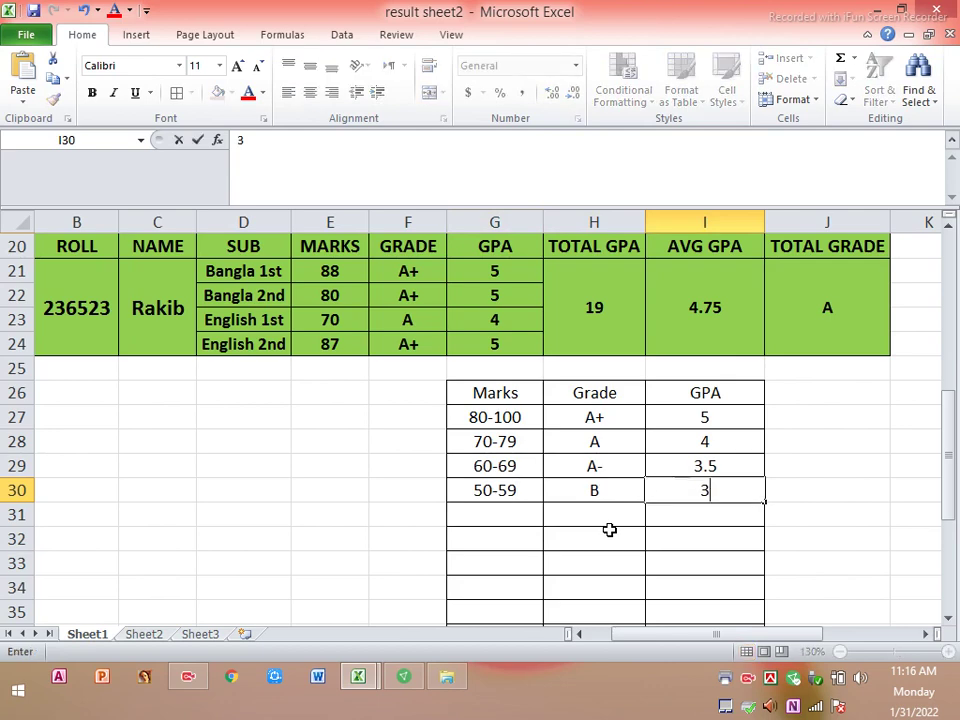
pyautogui.press('Left')
pyautogui.press('Left')
pyautogui.press('Left')
pyautogui.press('Down')
pyautogui.press('Right')
# Step: Add the 40-49 band with grade C and GPA 2
pyautogui.write('4')
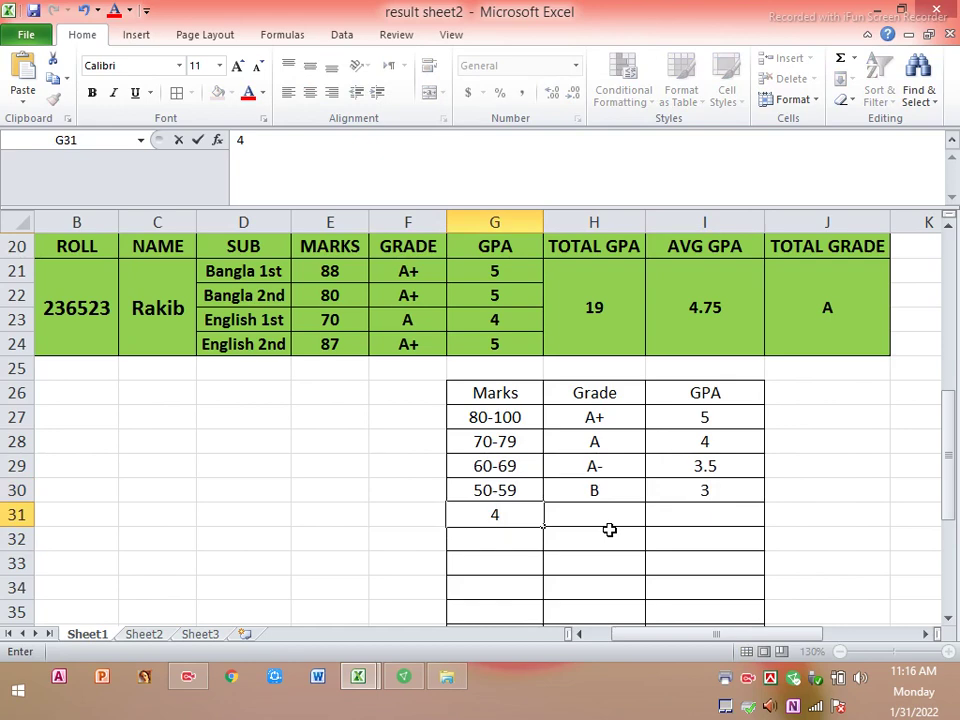
pyautogui.write('0-49')
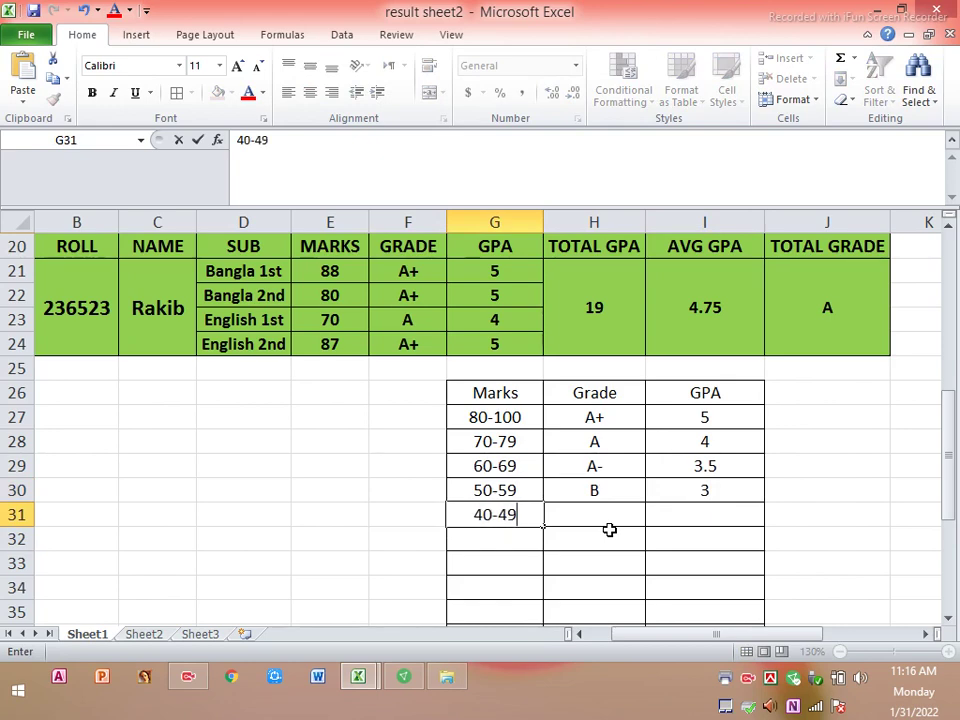
pyautogui.press('Tab')
pyautogui.write('C')
pyautogui.press('Tab')
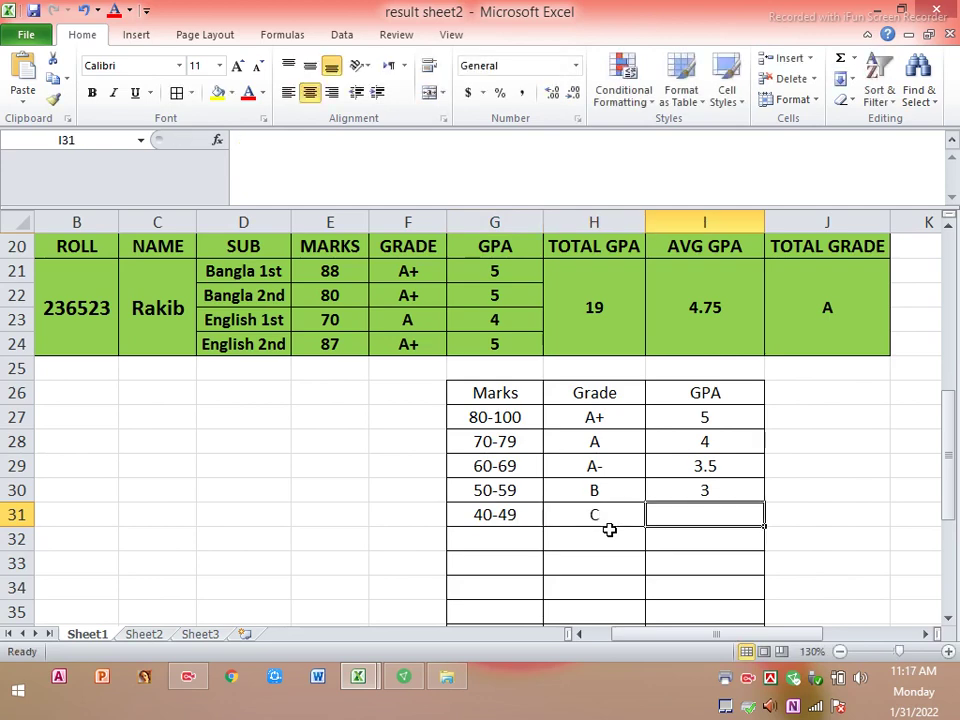
pyautogui.write('2')
pyautogui.press('Tab')
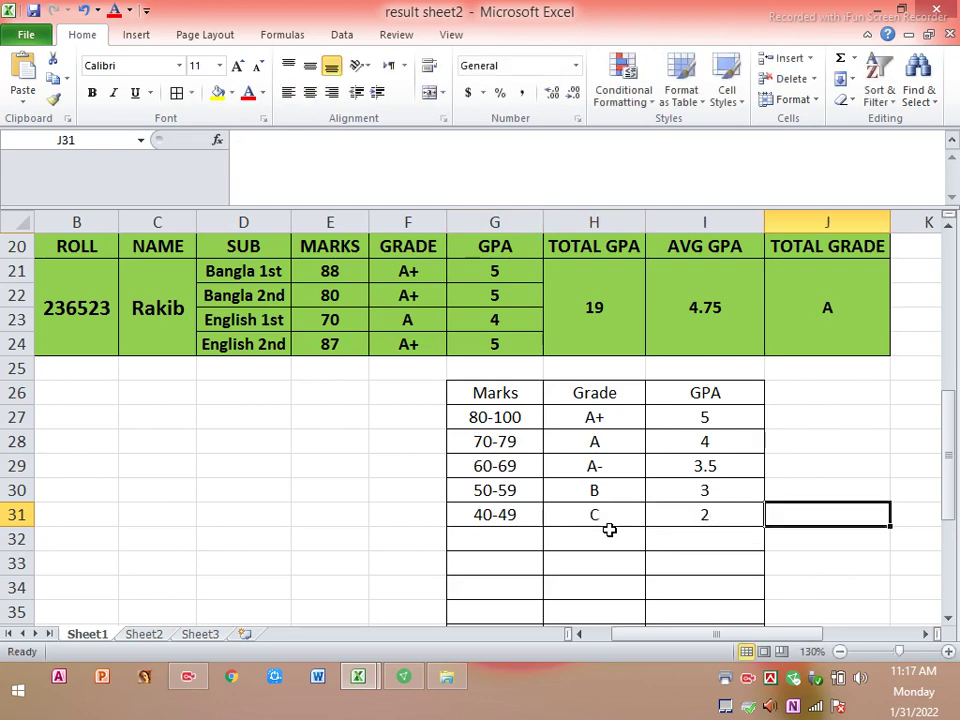
pyautogui.press('Tab')
pyautogui.press('Left')
pyautogui.press('Left')
pyautogui.press('Left')
pyautogui.press('Left')
pyautogui.press('Down')
# Step: Add the 33-39 band with grade D and GPA 1
pyautogui.write('33-')
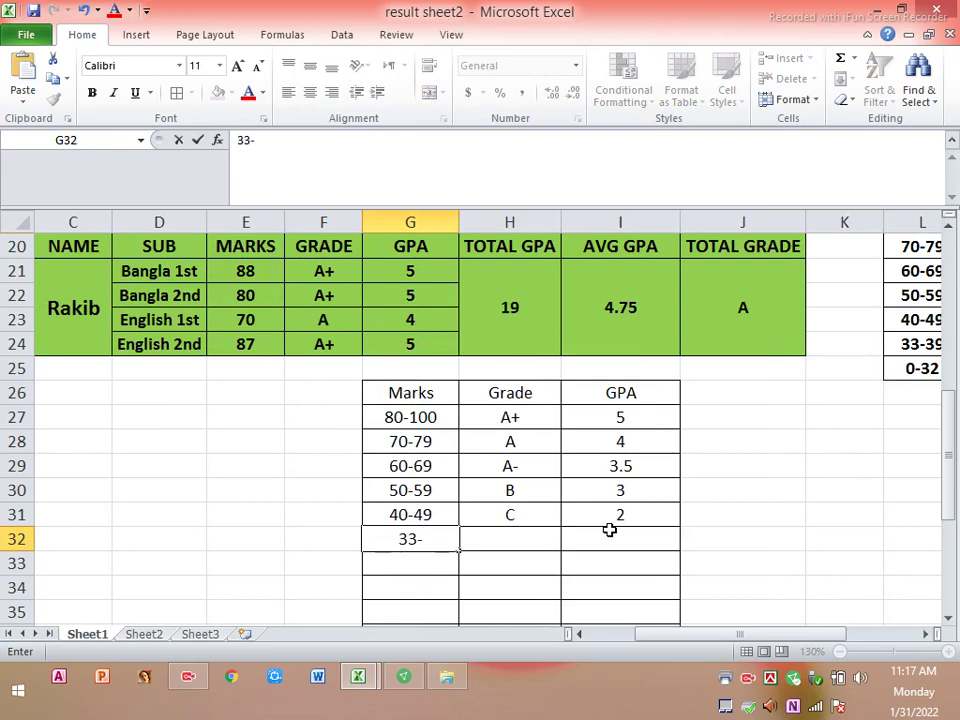
pyautogui.write('3')
pyautogui.write('9')
pyautogui.press('Tab')
pyautogui.write('D')
pyautogui.press('Tab')
pyautogui.write('1')
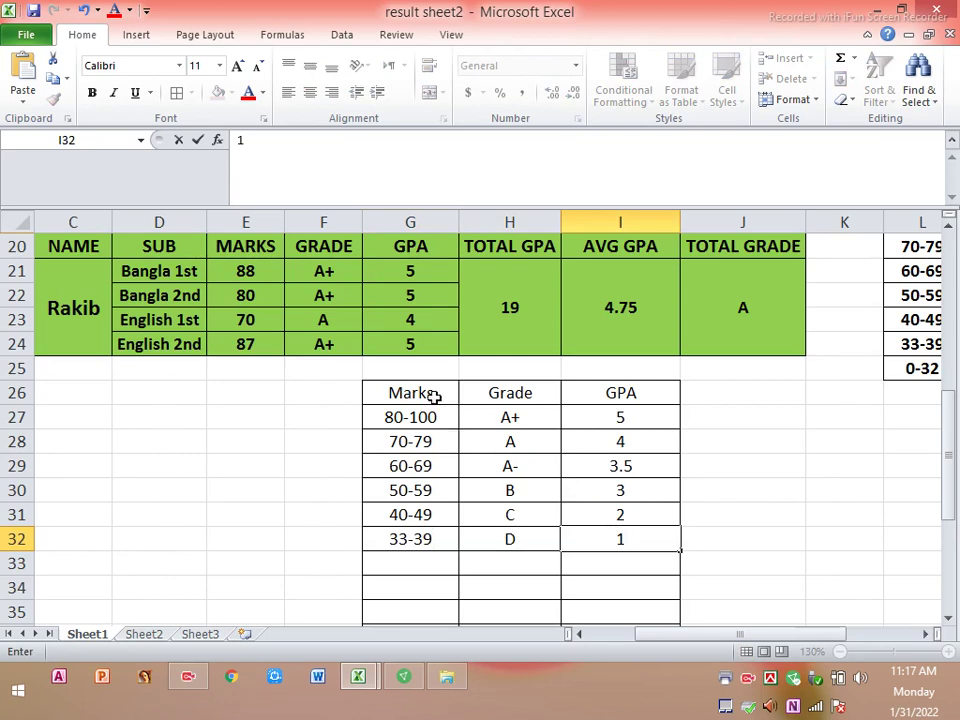
# Step: Fill the Marks, Grade and GPA header cells yellow
pyautogui.moveTo(424, 391); pyautogui.dragTo(596, 388)
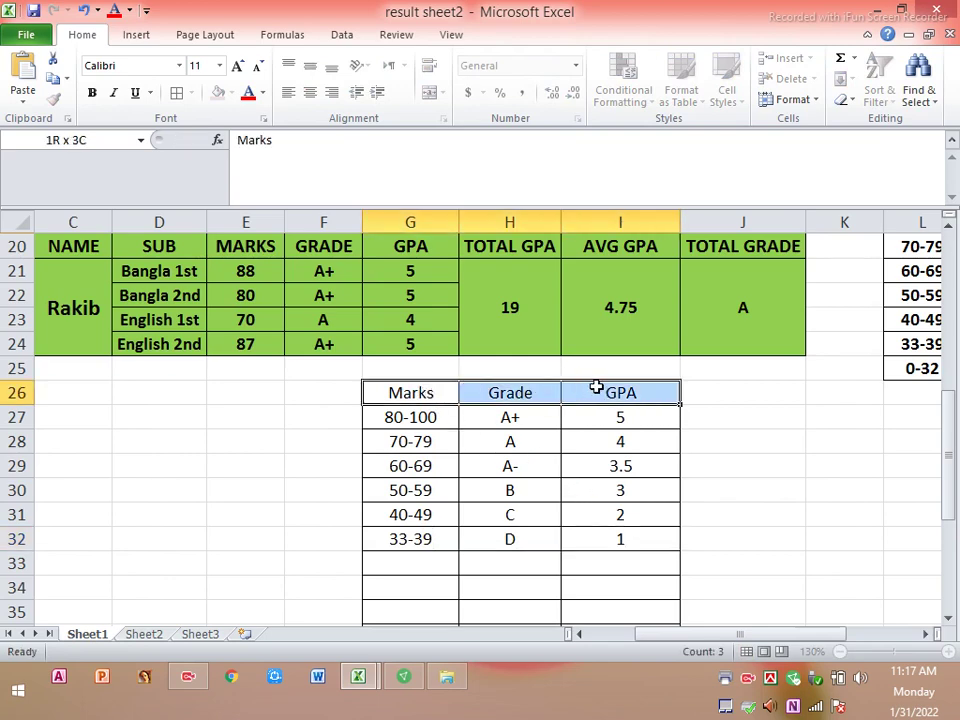
pyautogui.click(219, 95)
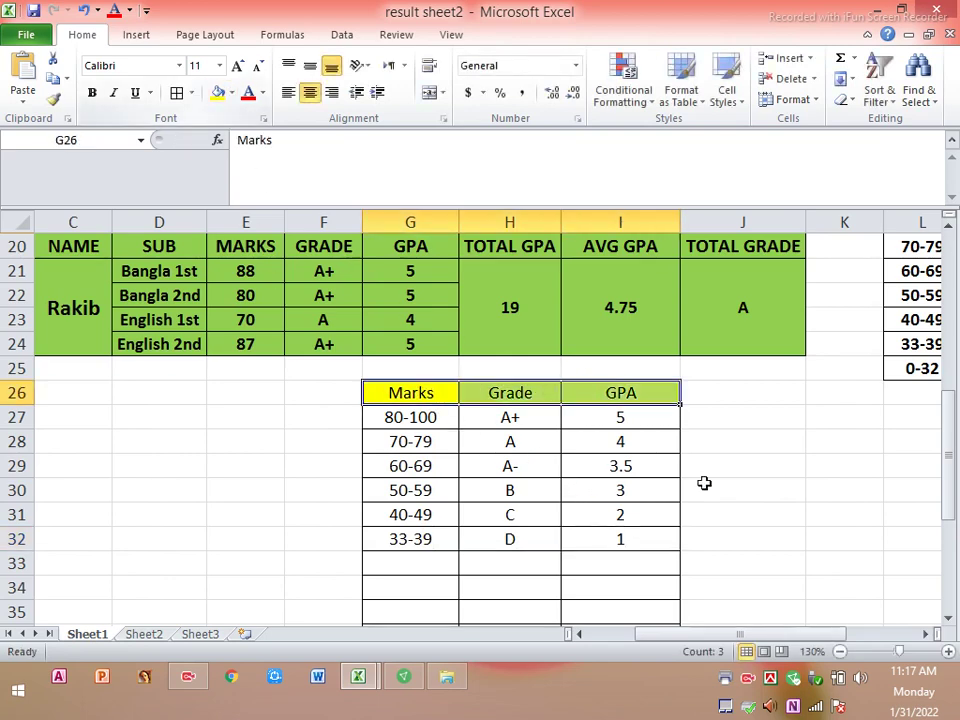
pyautogui.click(604, 440)
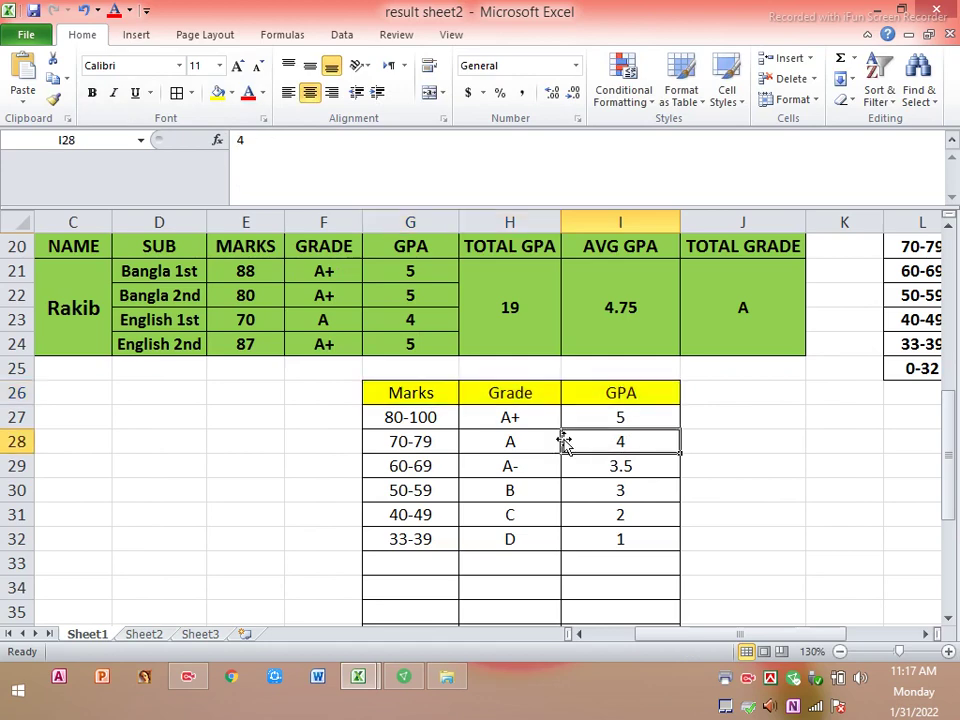
pyautogui.click(407, 418)
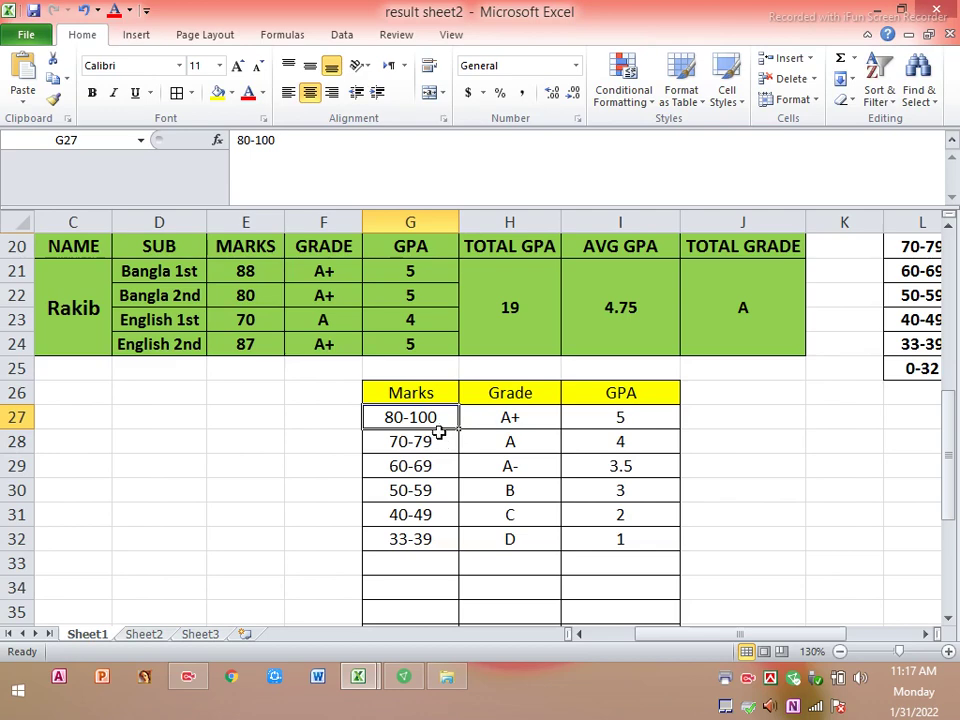
pyautogui.click(516, 417)
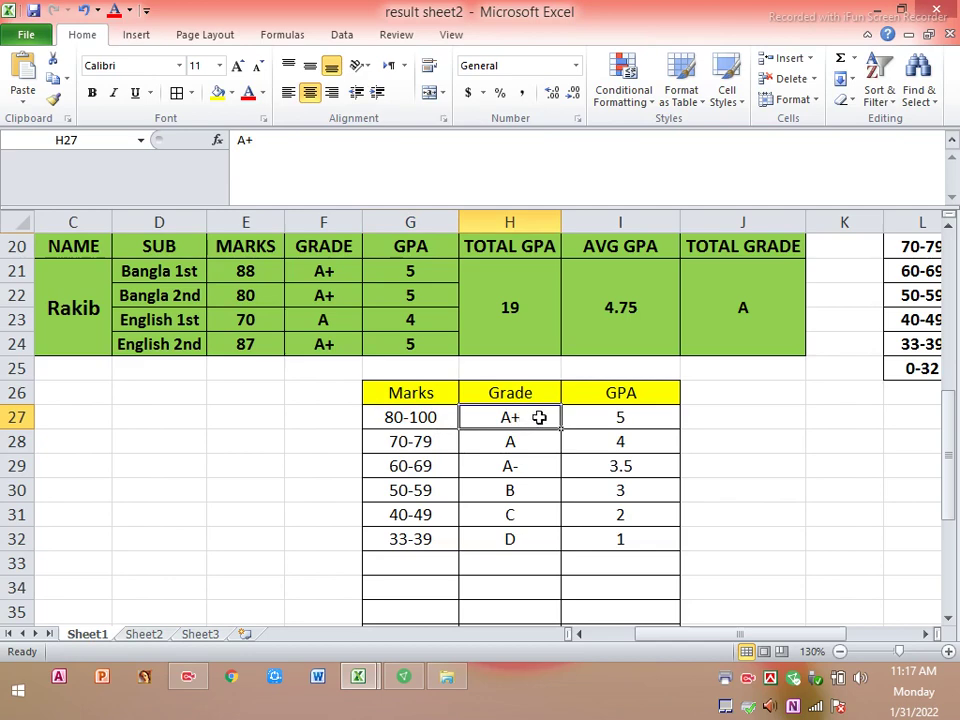
pyautogui.moveTo(539, 417); pyautogui.dragTo(611, 418)
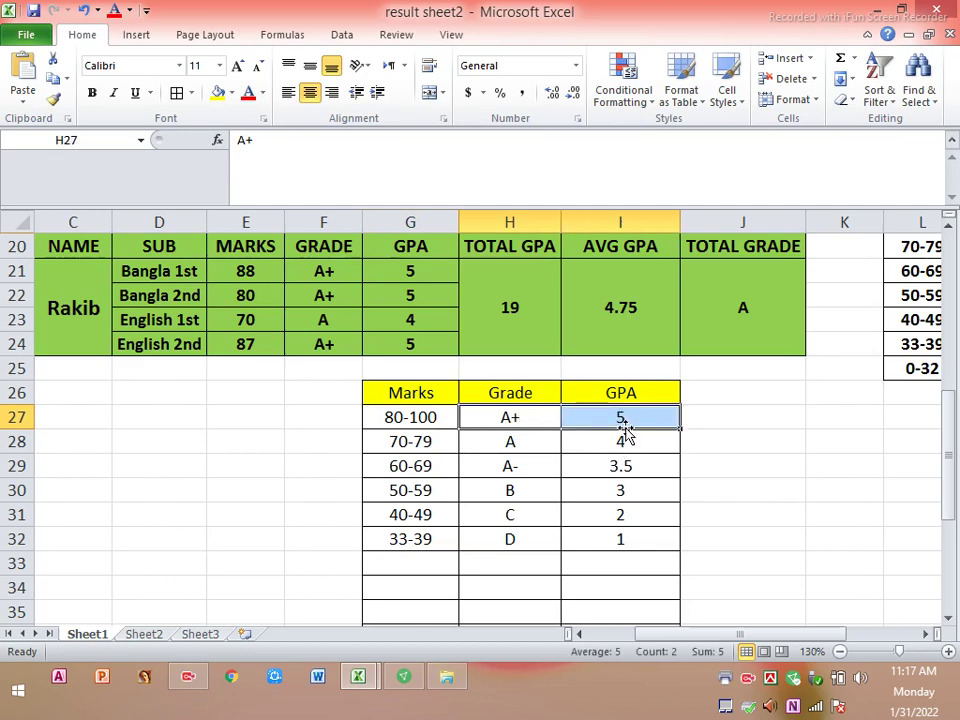
# Step: Add the final band 0-32 with grade F and GPA 0
pyautogui.click(426, 563)
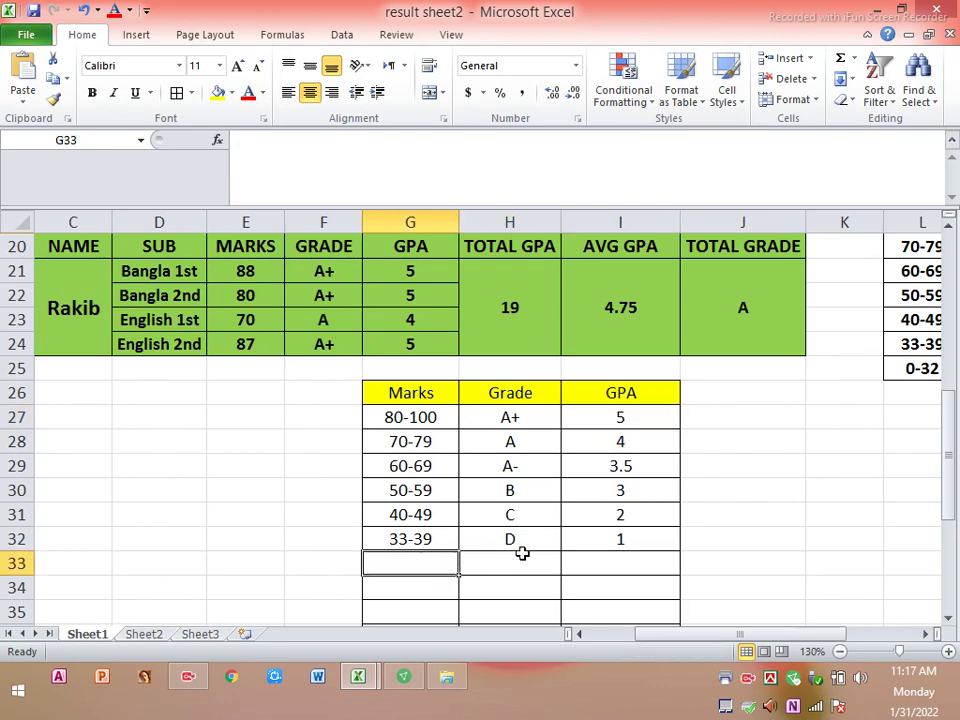
pyautogui.write('0-3')
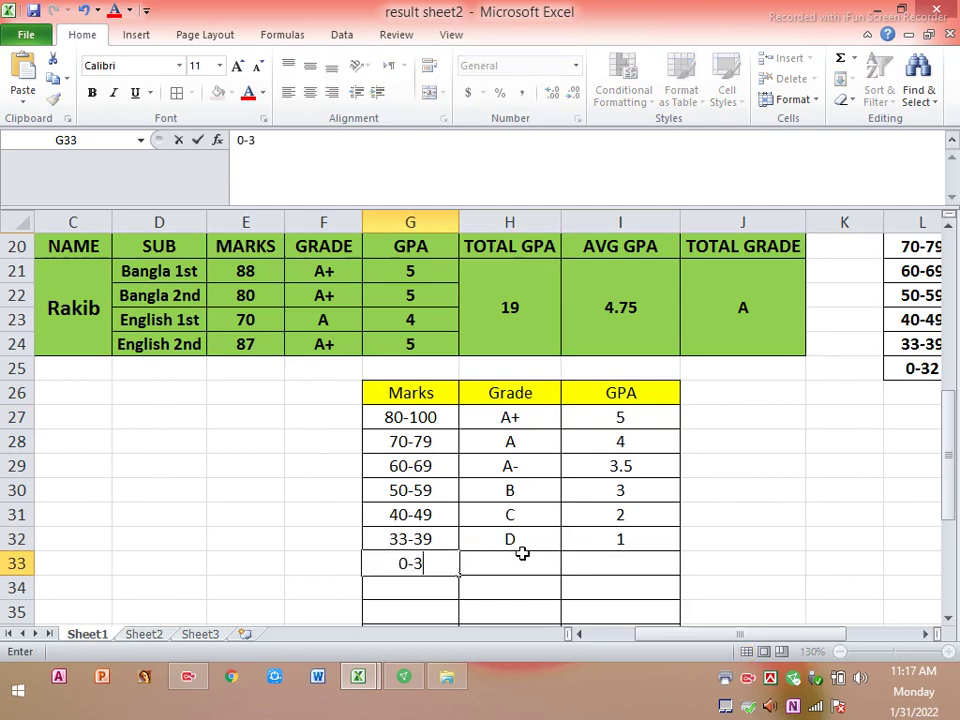
pyautogui.write('2')
pyautogui.click(517, 558)
pyautogui.write('F')
pyautogui.click(600, 564)
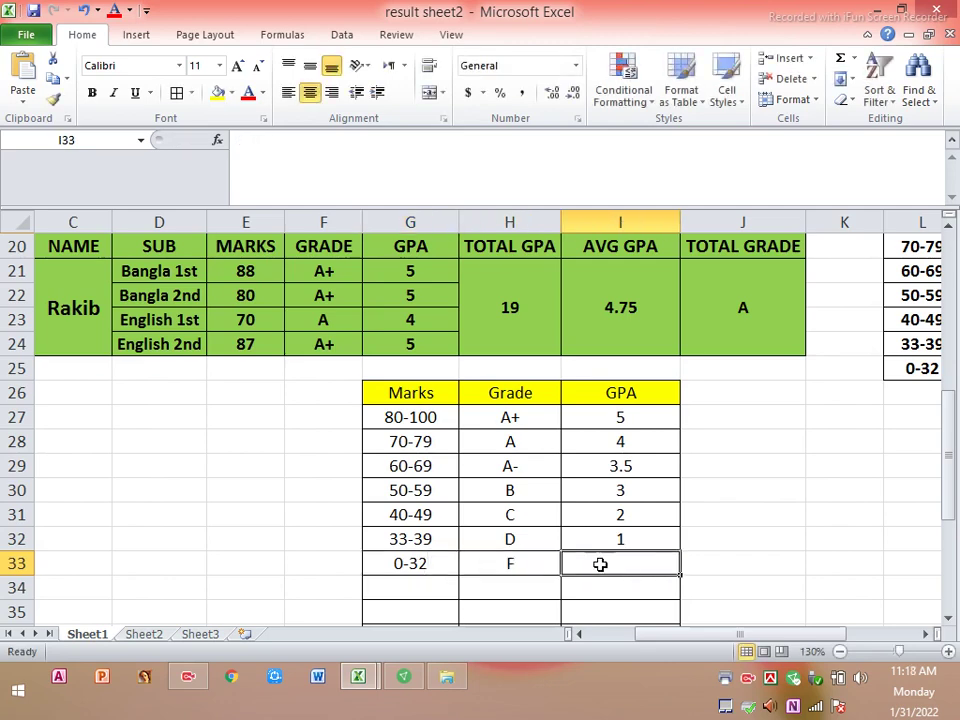
pyautogui.write('0')
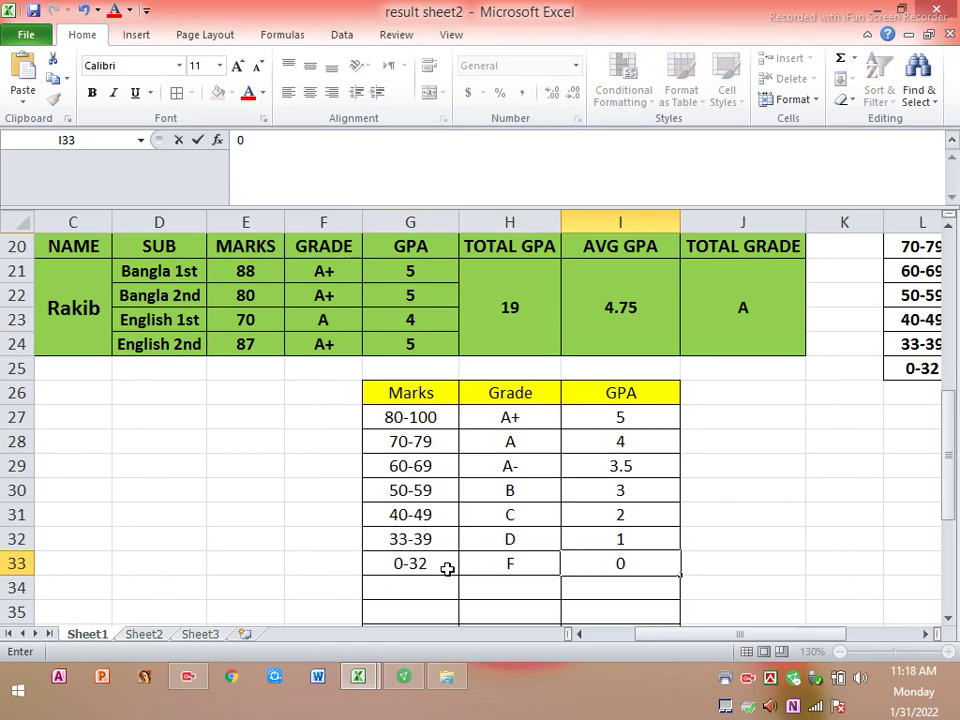
pyautogui.click(480, 588)
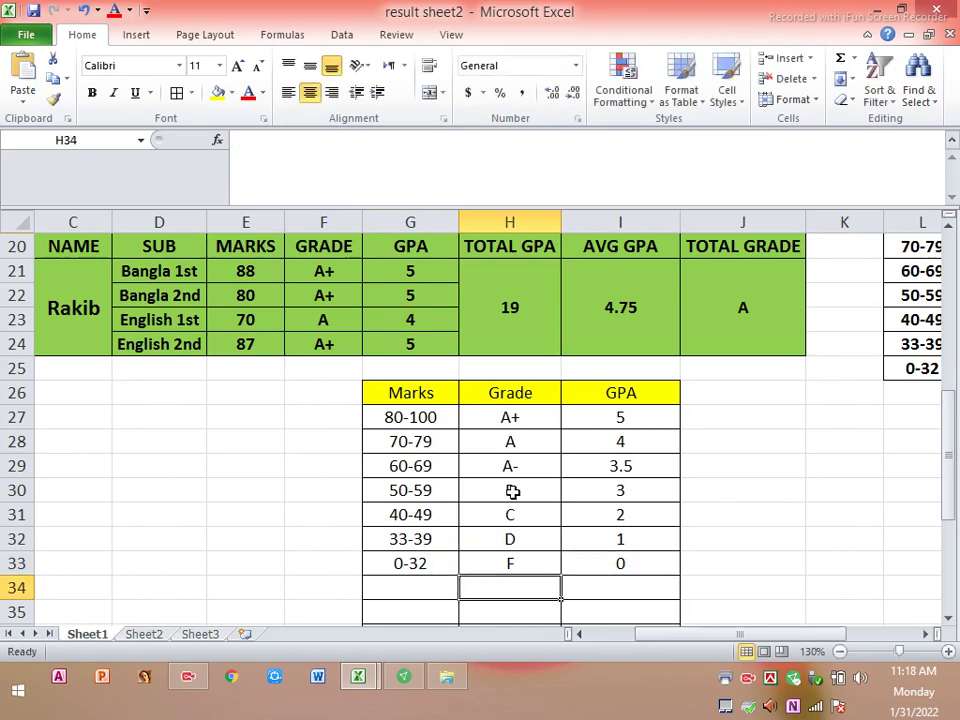
pyautogui.scroll(1, 510, 478)
pyautogui.scroll(1, 510, 478)
pyautogui.scroll(-1, 510, 476)
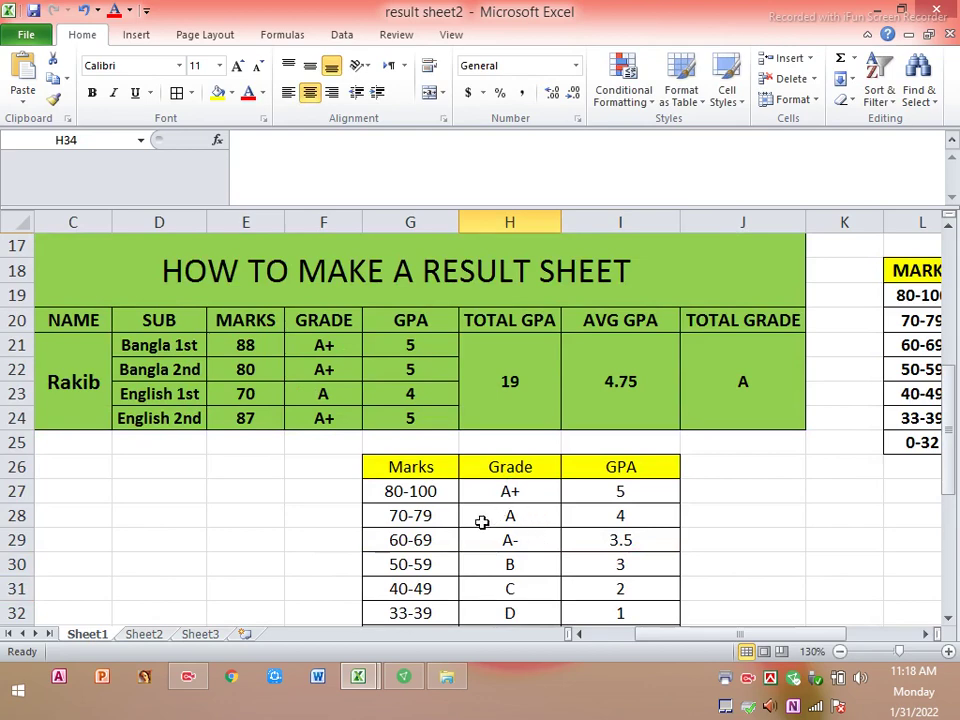
pyautogui.scroll(-1, 491, 525)
pyautogui.click(494, 558)
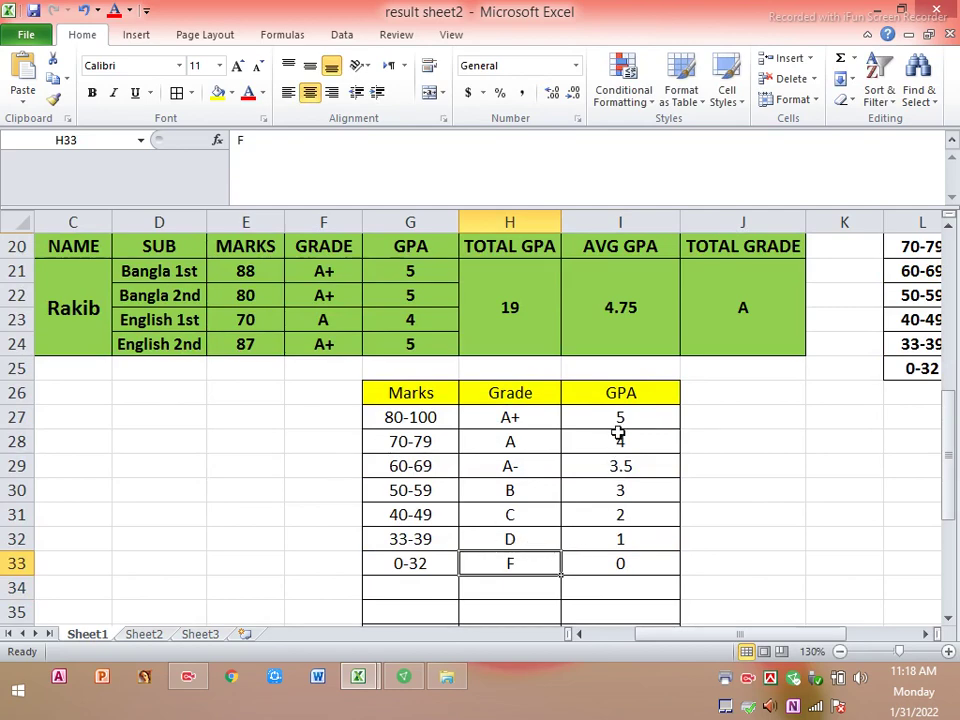
pyautogui.click(515, 538)
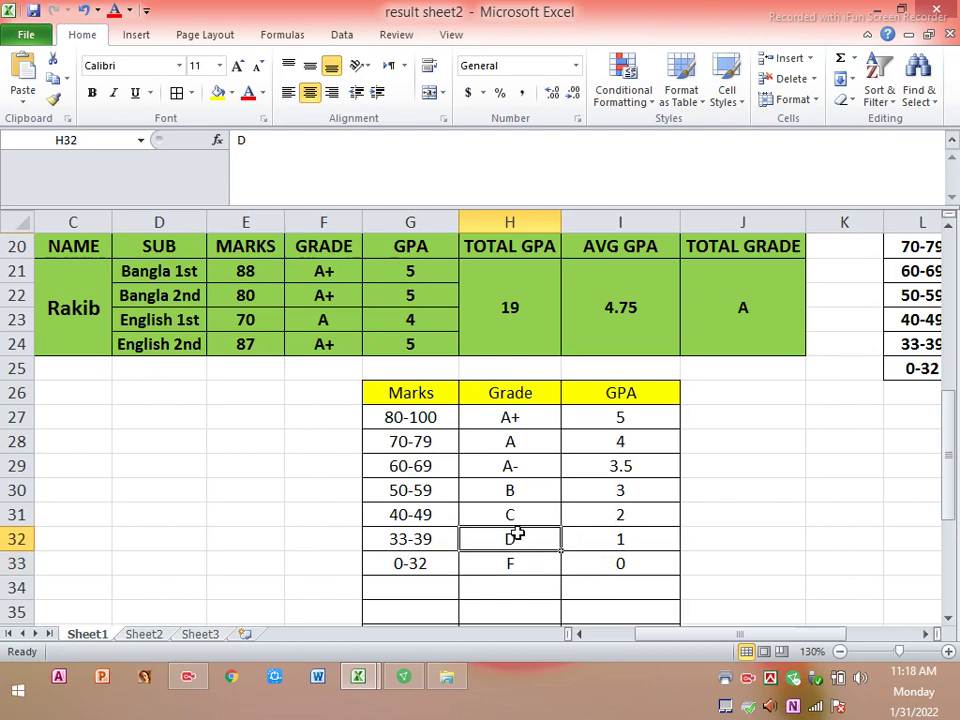
pyautogui.moveTo(414, 400); pyautogui.dragTo(606, 563)
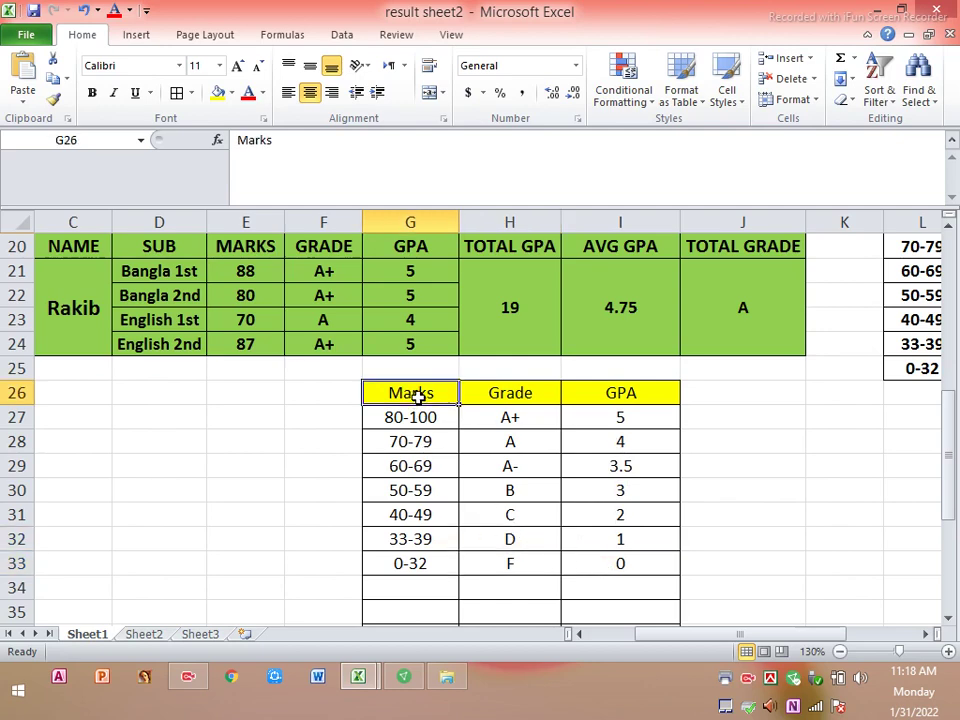
pyautogui.moveTo(606, 563); pyautogui.dragTo(597, 564)
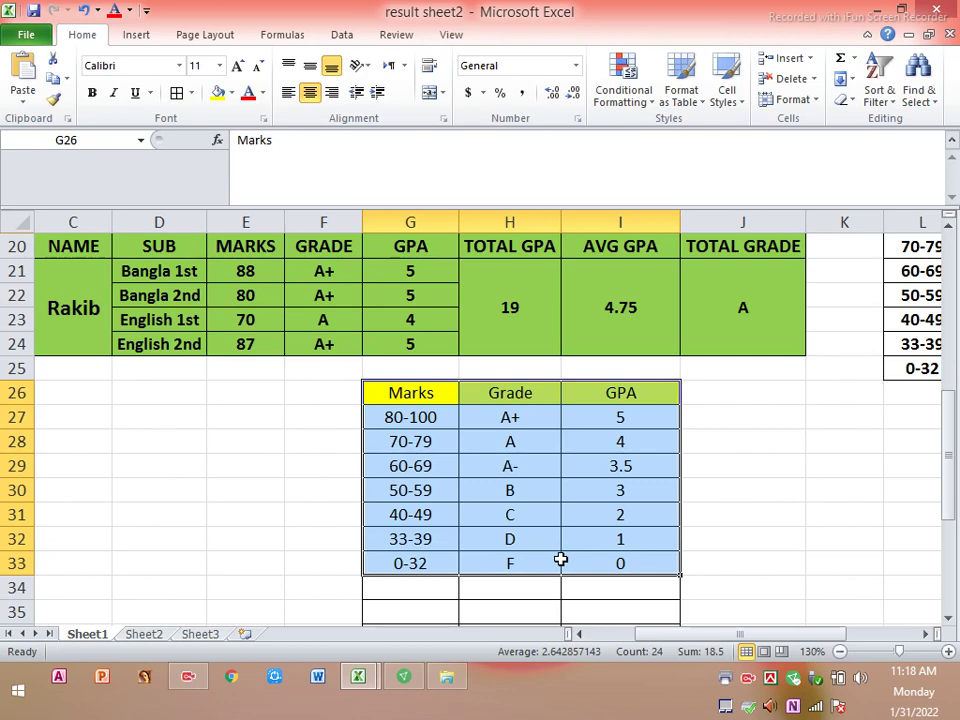
pyautogui.click(454, 467)
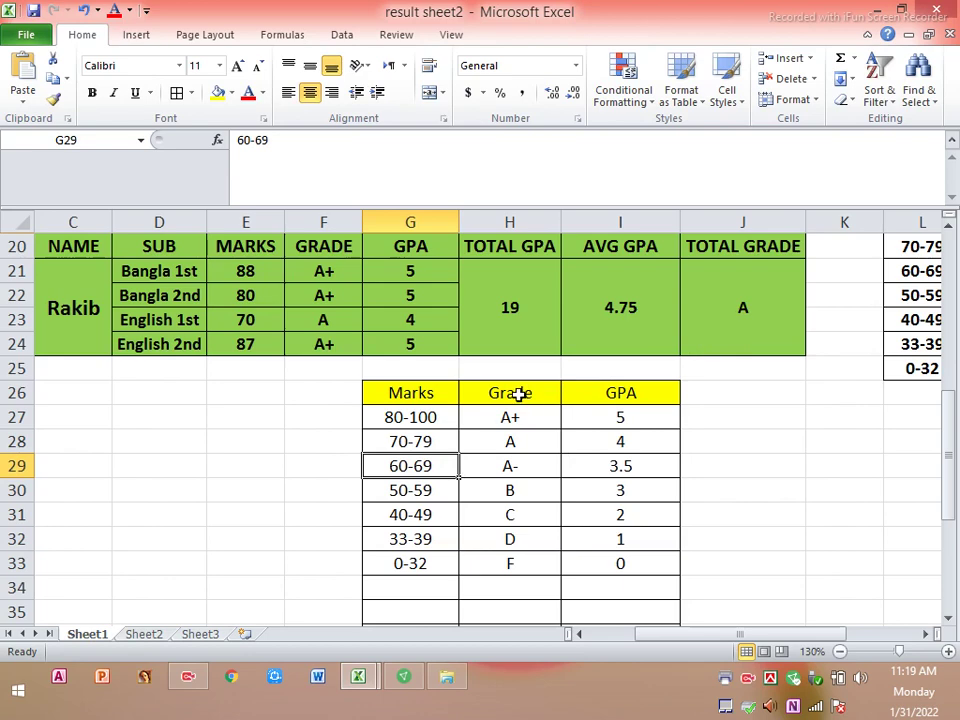
pyautogui.scroll(3, 546, 391)
pyautogui.scroll(-2, 545, 414)
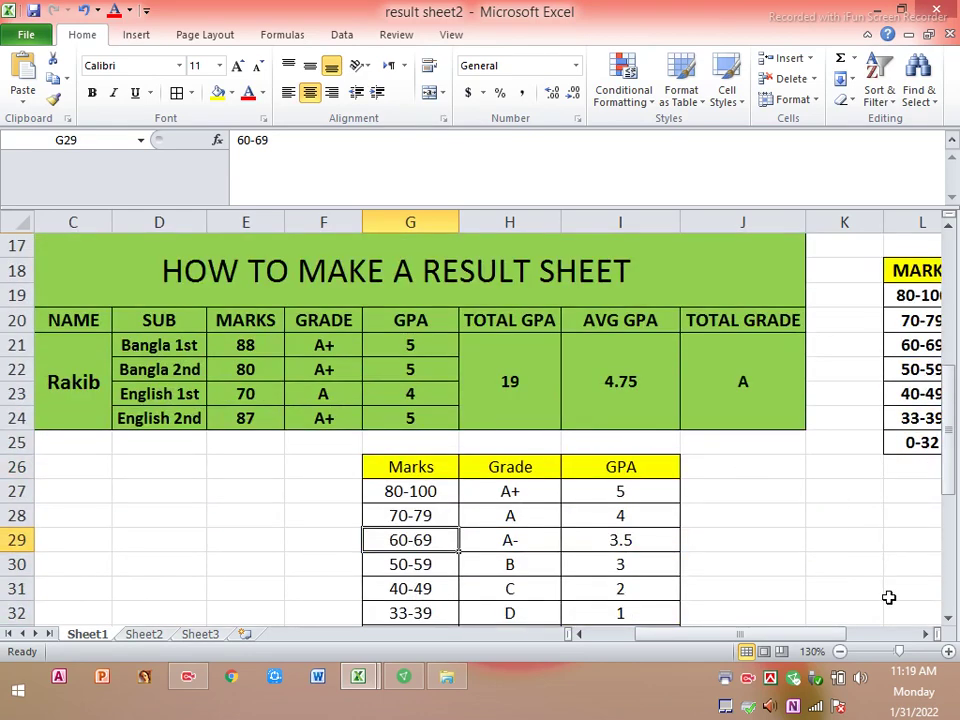
pyautogui.click(928, 635)
pyautogui.click(928, 635)
pyautogui.click(928, 635)
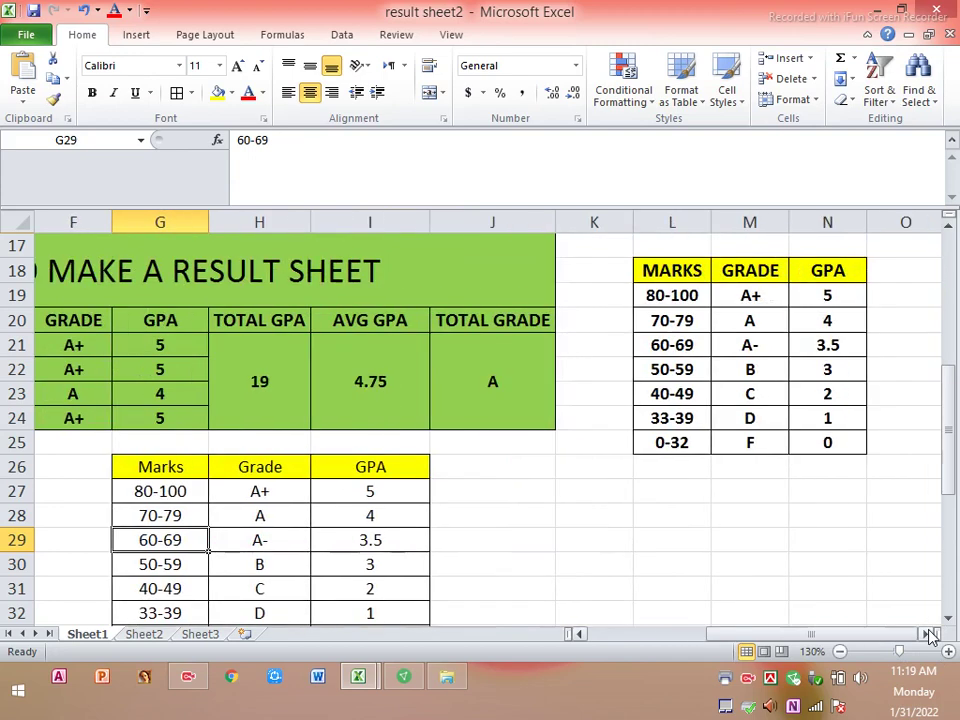
pyautogui.moveTo(686, 272)
pyautogui.mouseDown()
pyautogui.moveTo(793, 394)
pyautogui.moveTo(808, 438)
pyautogui.mouseUp()
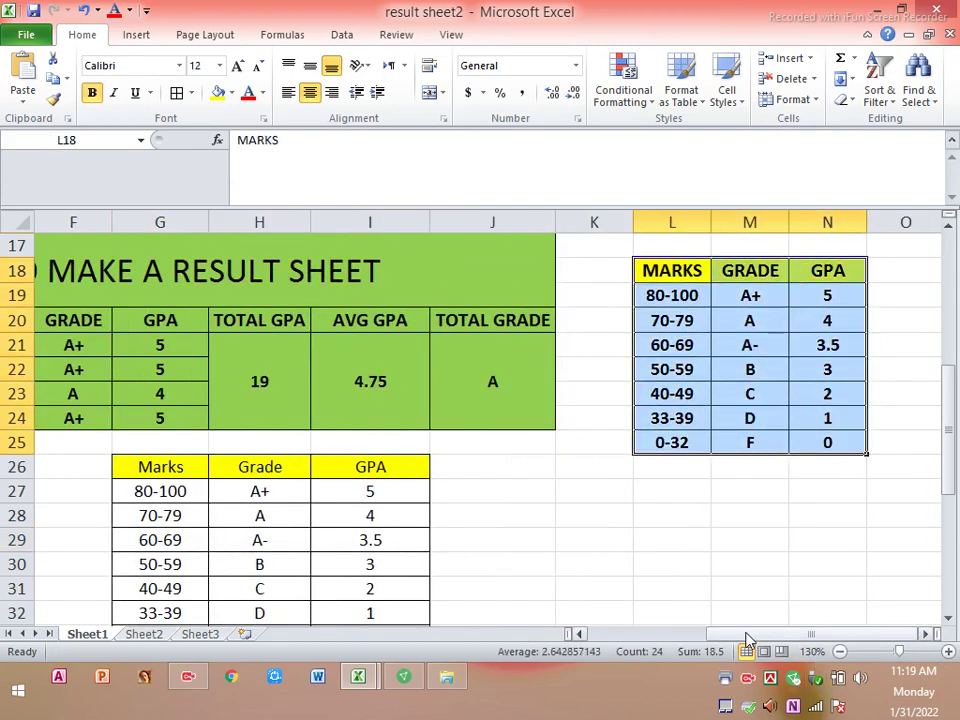
pyautogui.moveTo(752, 636); pyautogui.dragTo(650, 636)
pyautogui.click(238, 278)
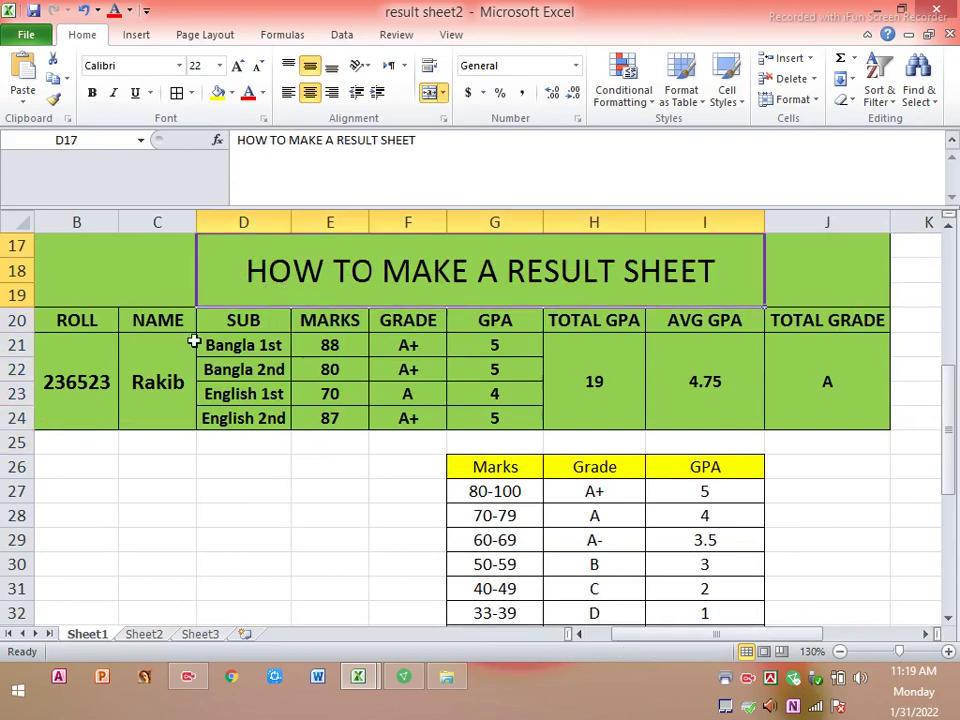
pyautogui.click(102, 262)
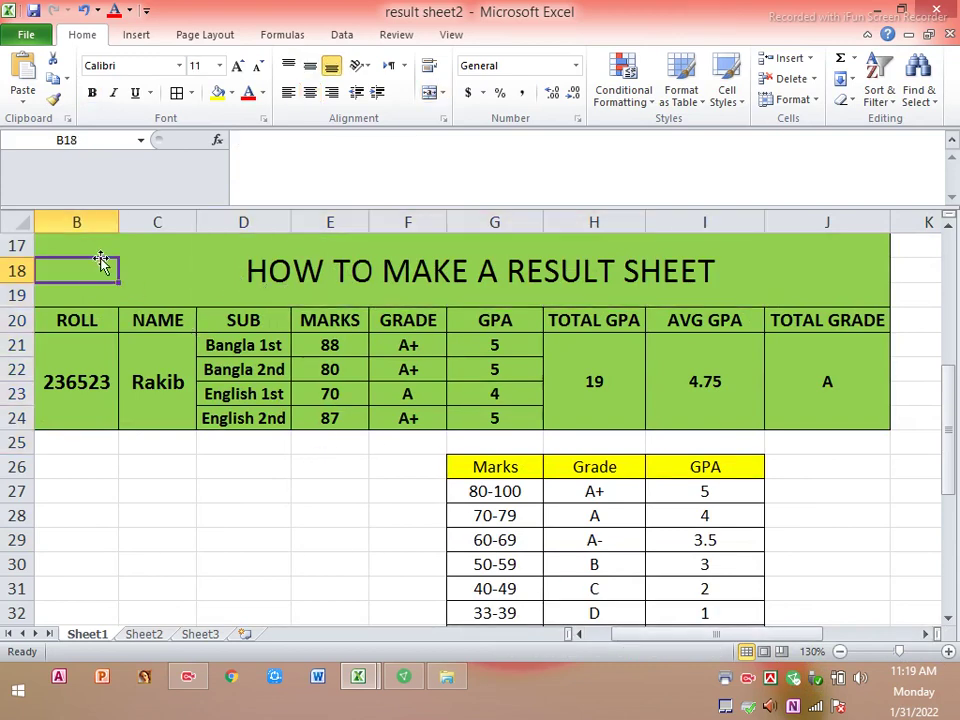
pyautogui.click(80, 318)
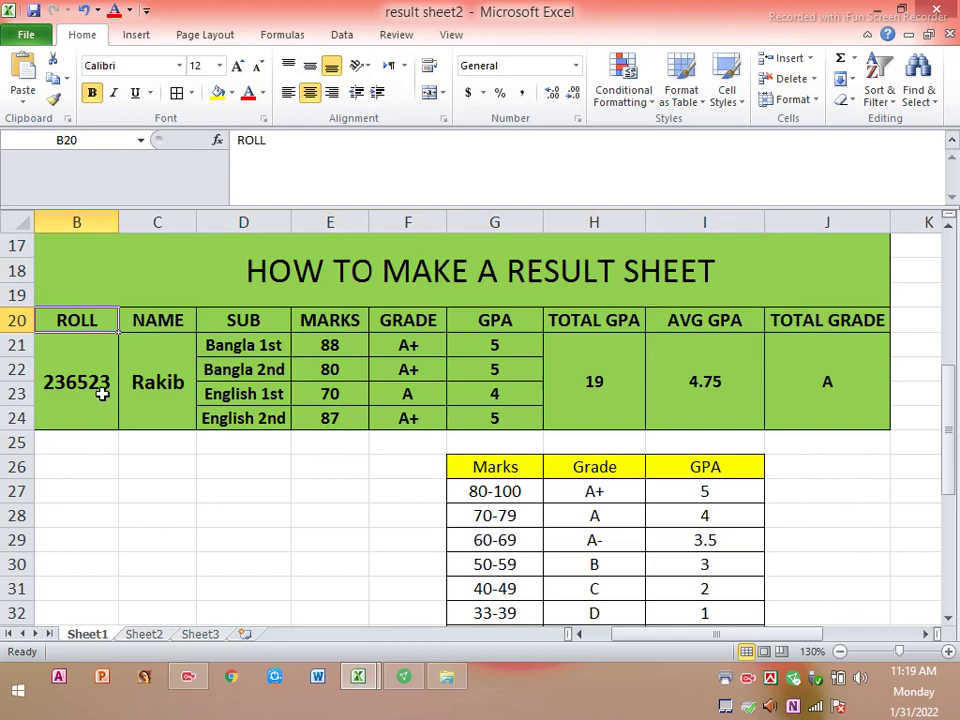
pyautogui.click(97, 385)
pyautogui.click(146, 318)
pyautogui.click(150, 390)
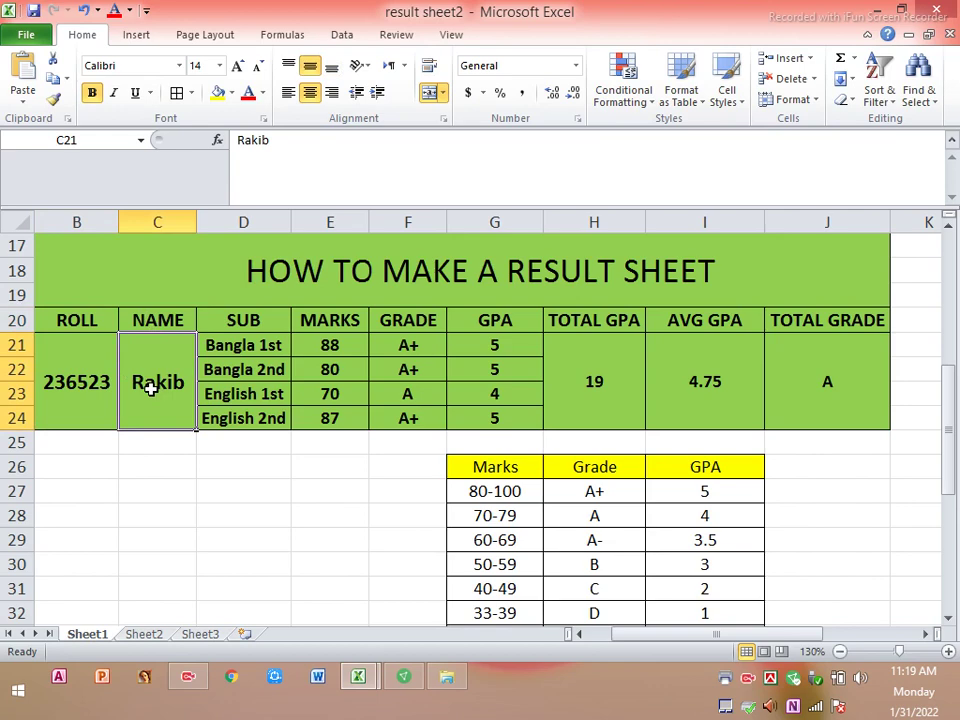
pyautogui.click(252, 320)
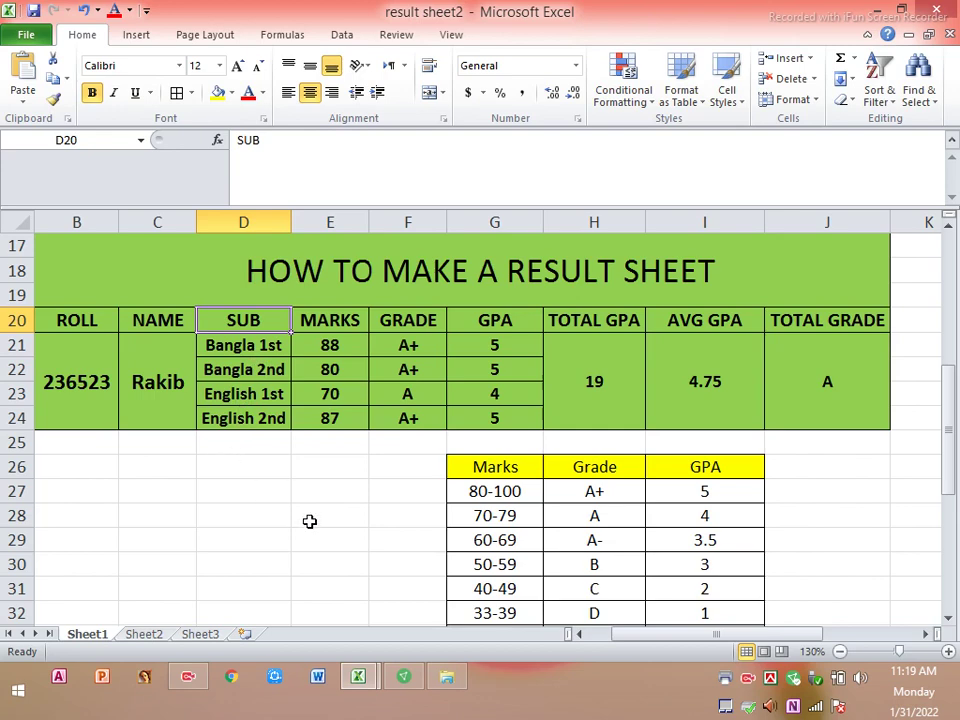
pyautogui.click(235, 445)
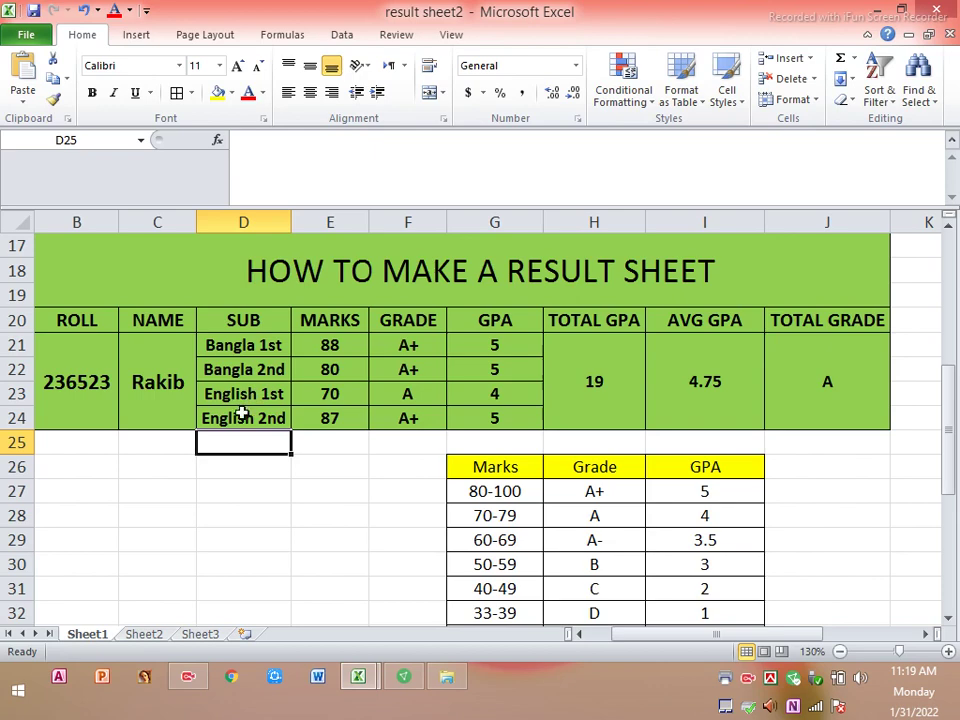
pyautogui.click(334, 372)
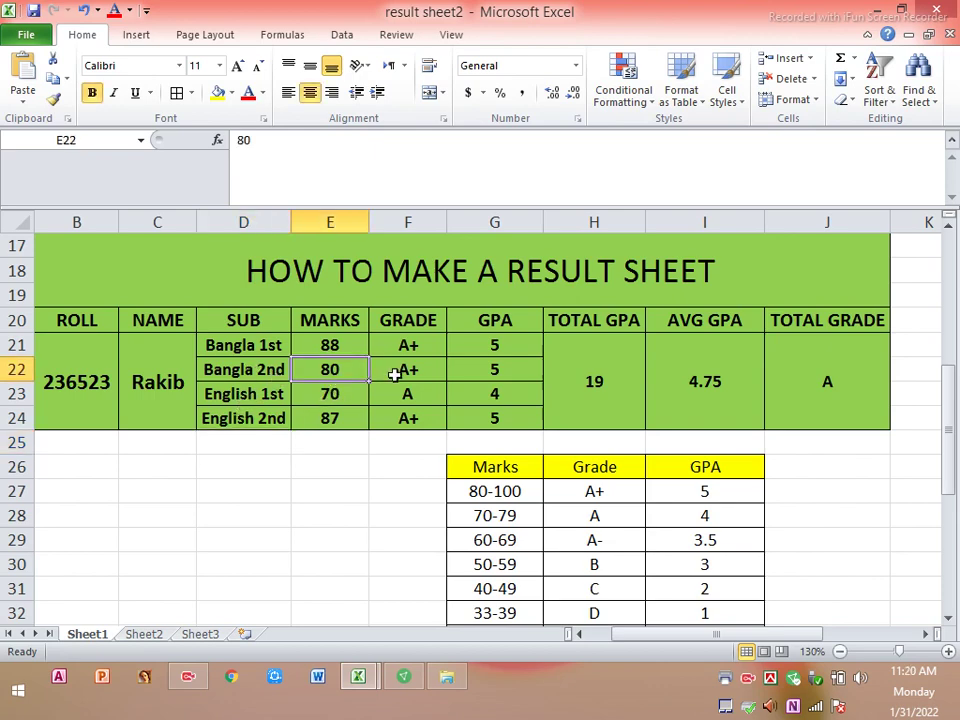
pyautogui.moveTo(395, 373); pyautogui.dragTo(524, 404)
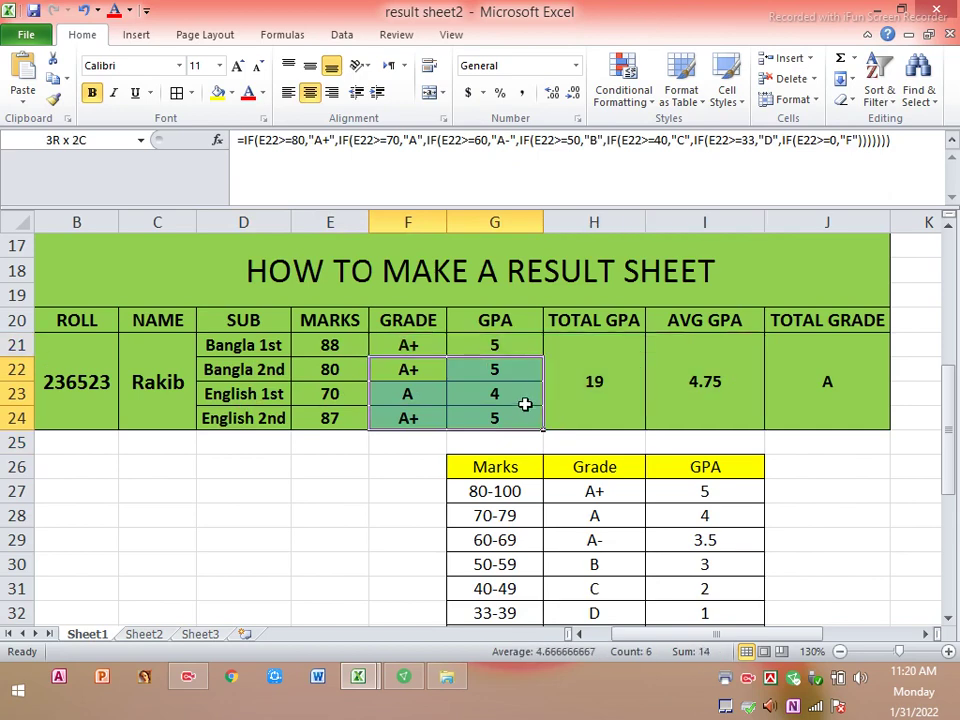
pyautogui.click(407, 342)
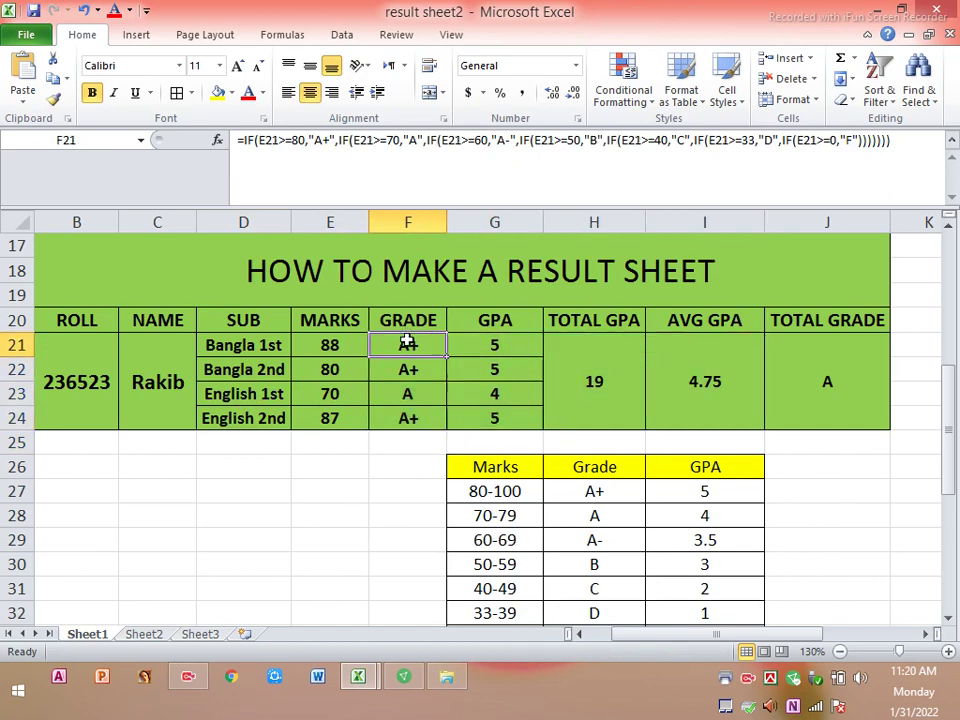
pyautogui.moveTo(407, 342); pyautogui.dragTo(497, 344)
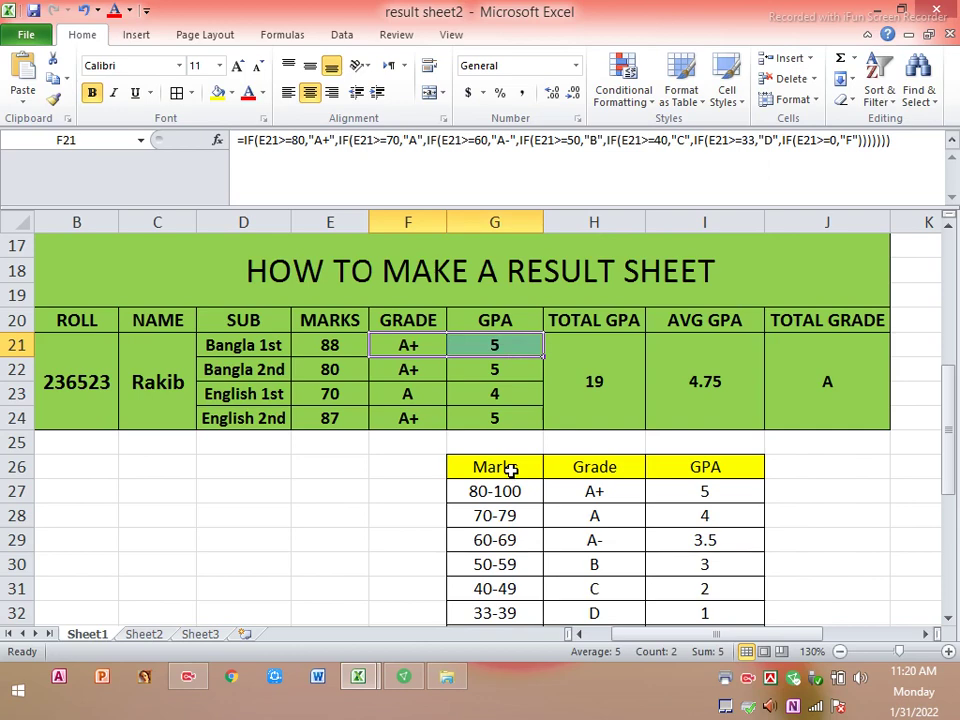
pyautogui.click(355, 412)
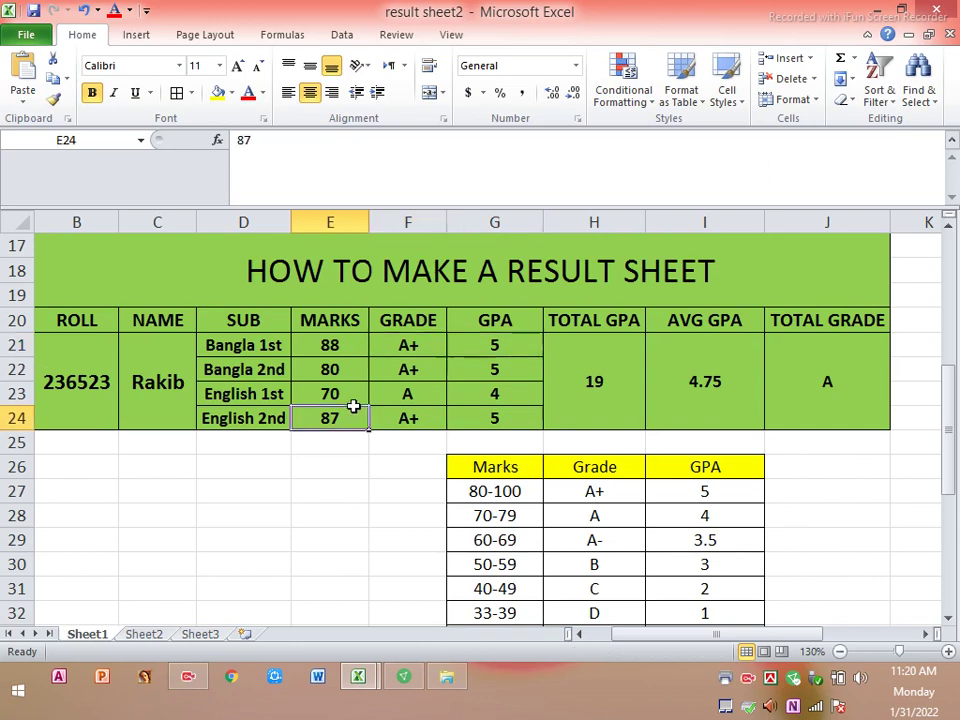
pyautogui.click(325, 322)
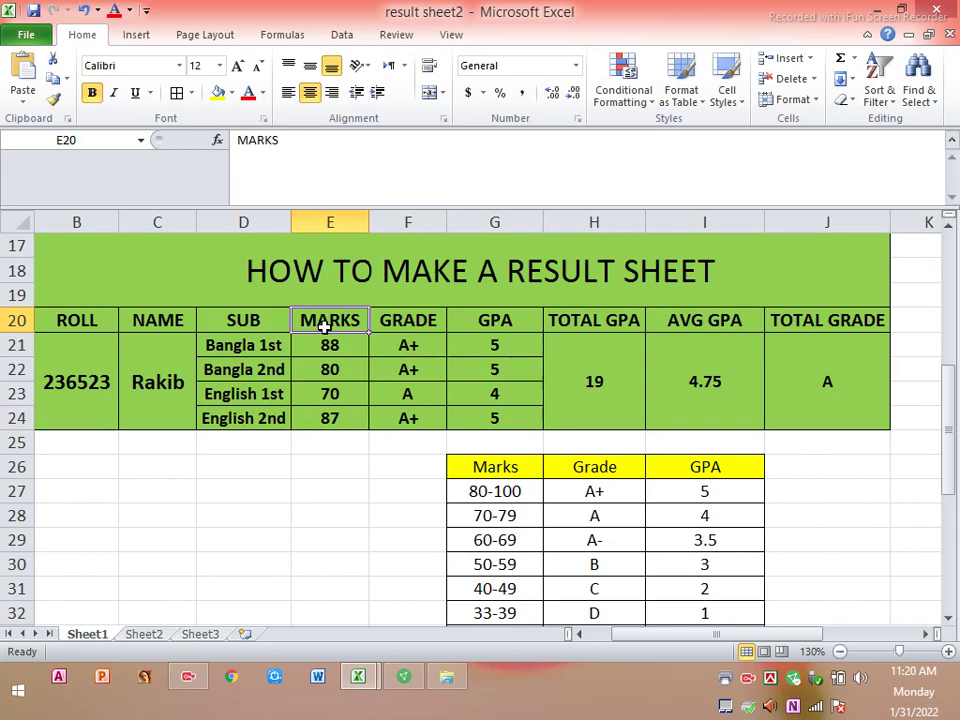
pyautogui.click(352, 362)
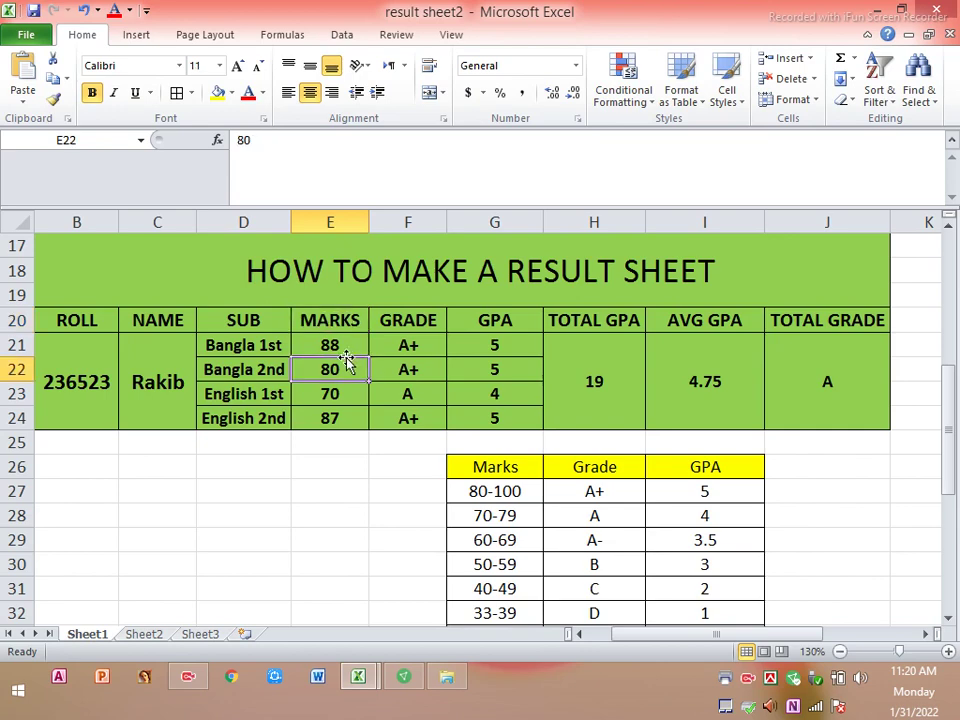
pyautogui.click(266, 349)
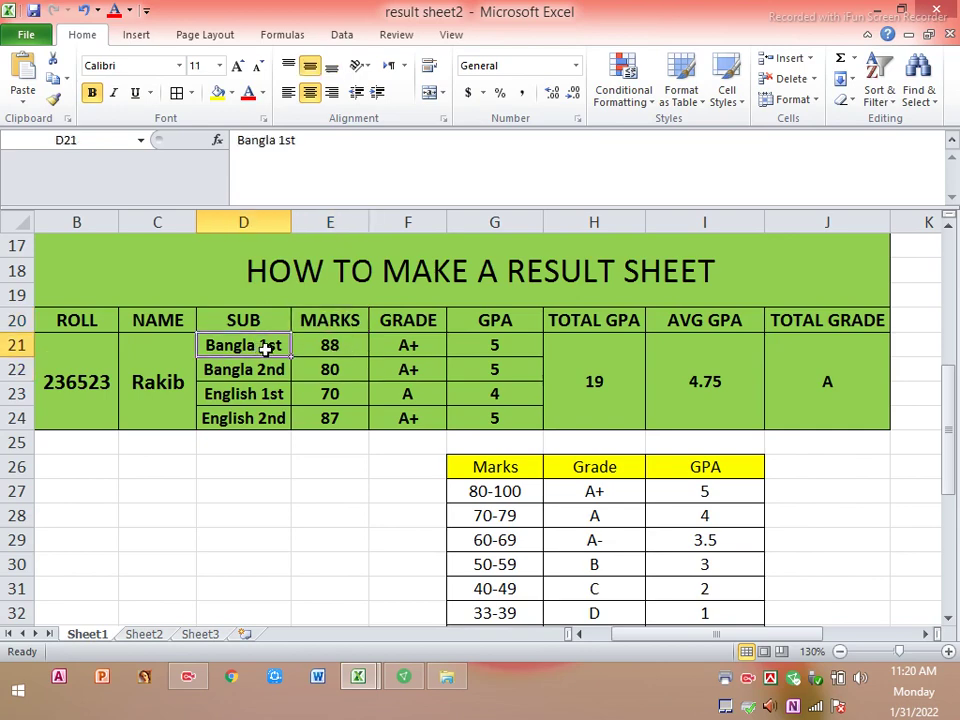
pyautogui.click(322, 349)
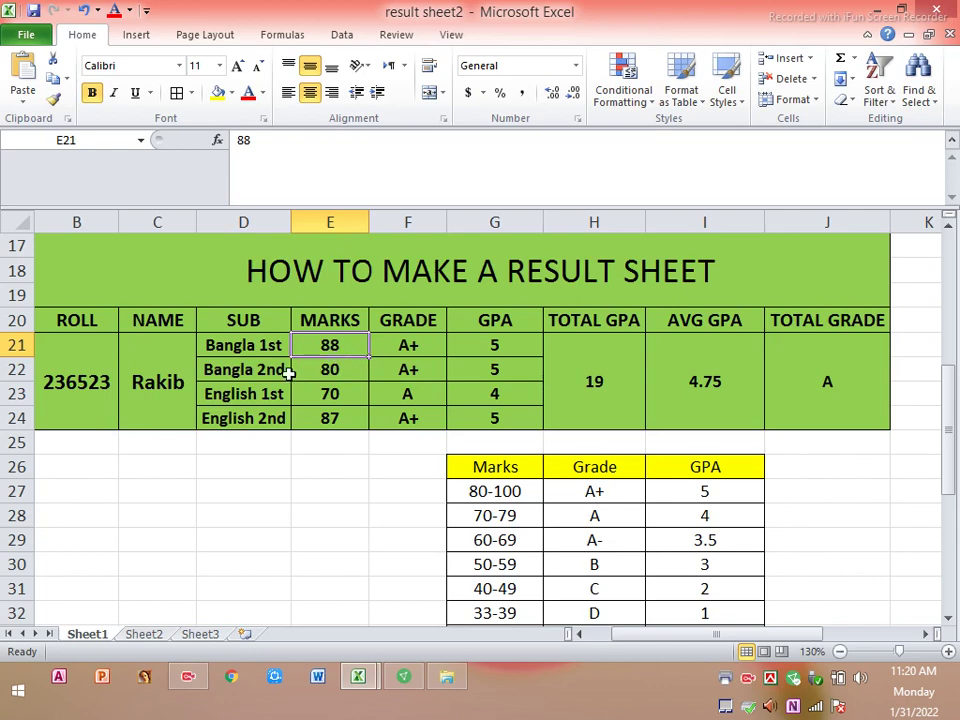
pyautogui.click(264, 371)
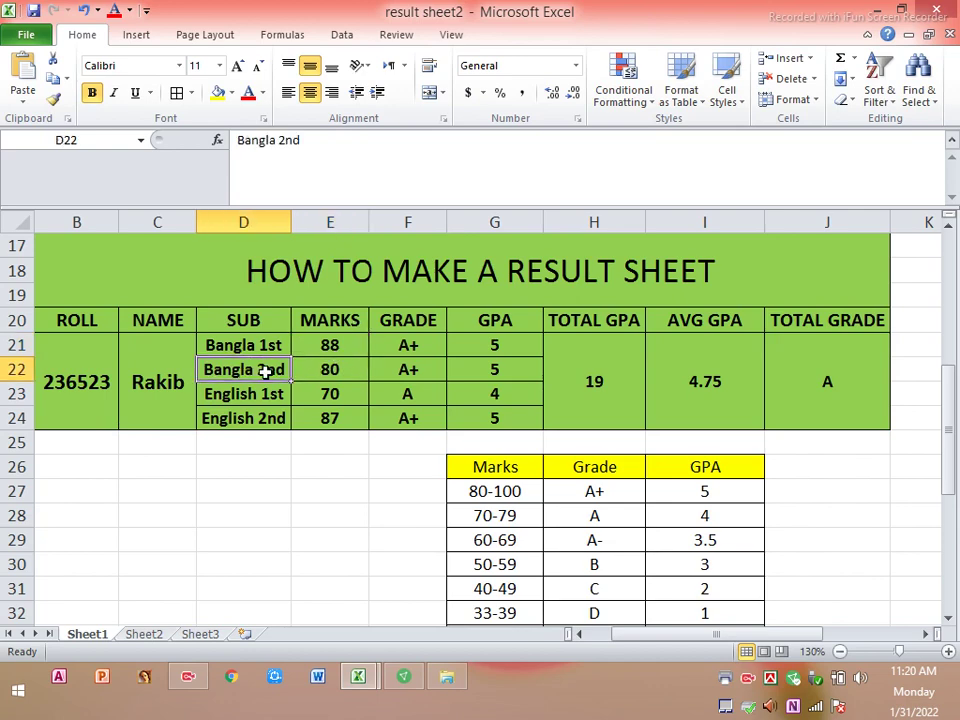
pyautogui.click(324, 371)
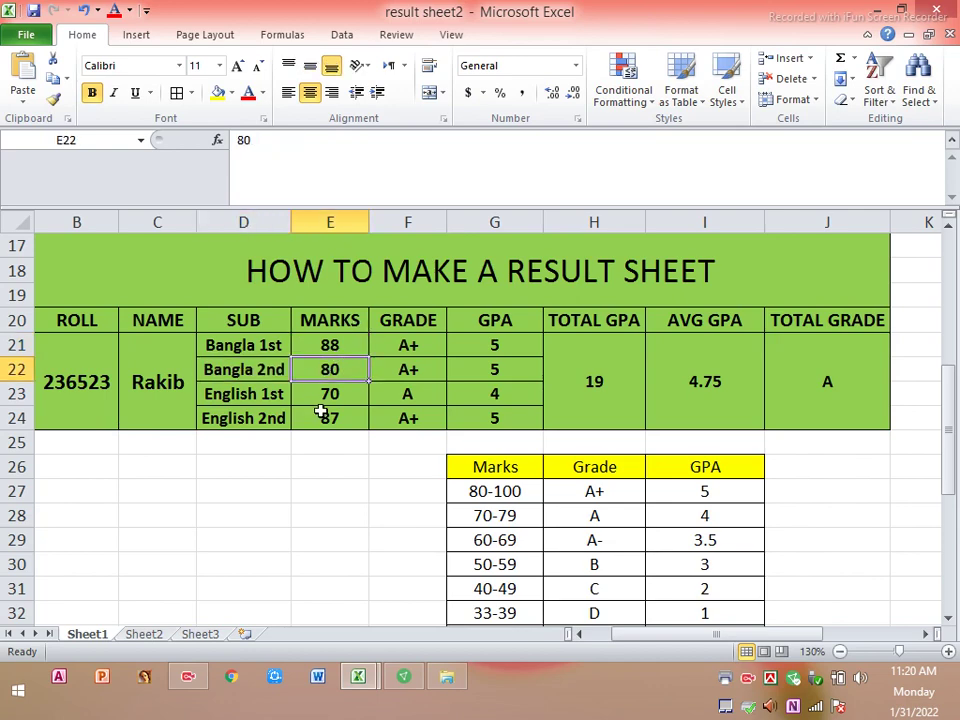
pyautogui.click(339, 396)
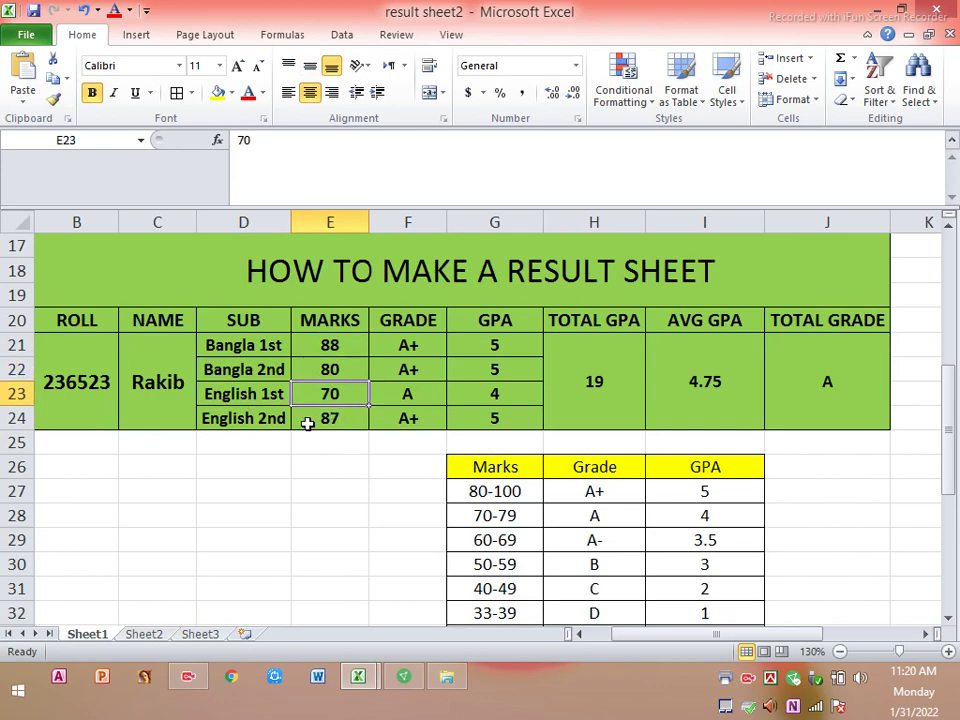
pyautogui.click(313, 420)
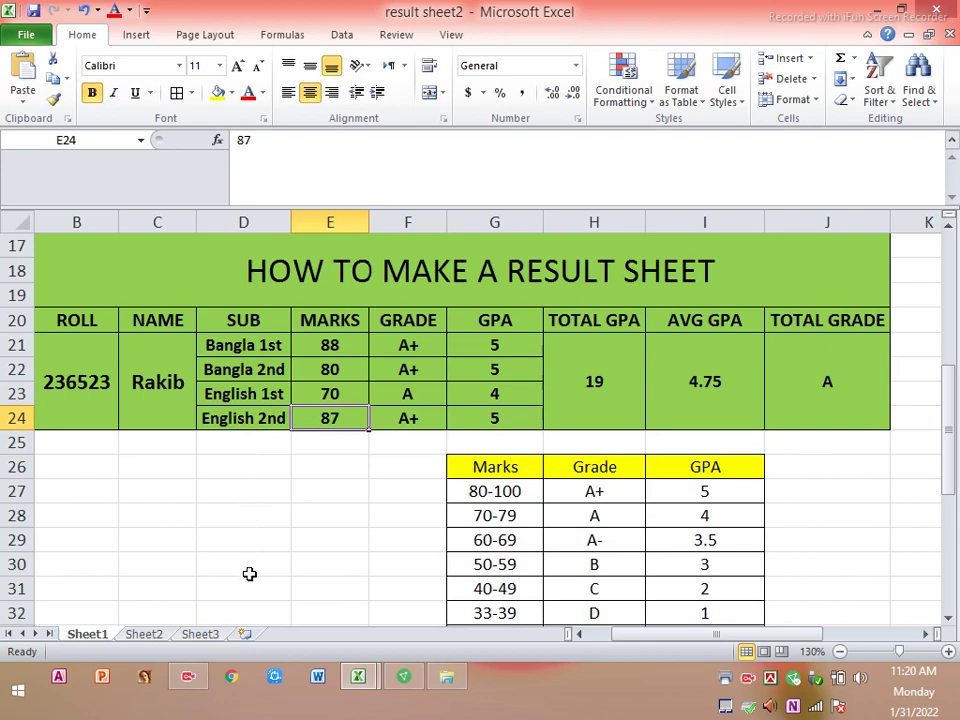
pyautogui.click(344, 342)
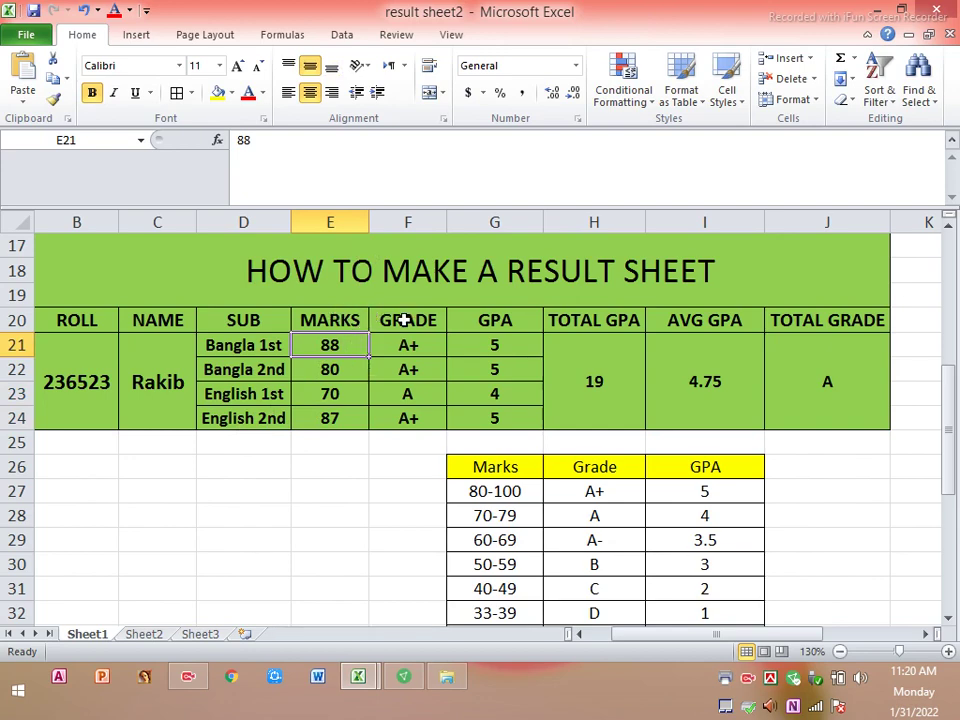
pyautogui.click(405, 319)
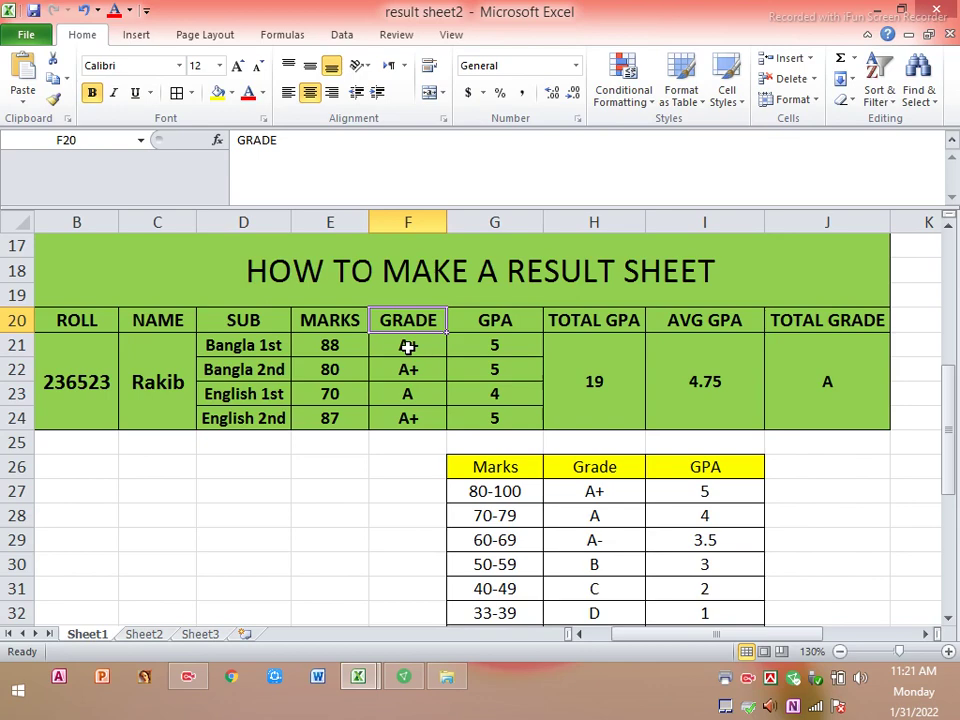
pyautogui.click(408, 345)
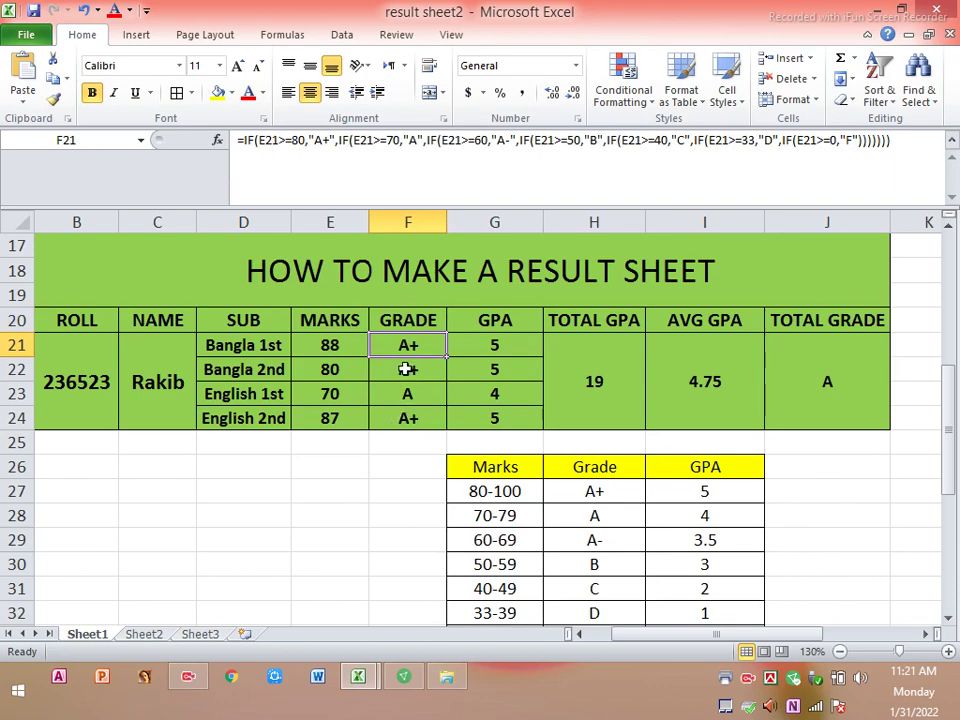
pyautogui.click(894, 153)
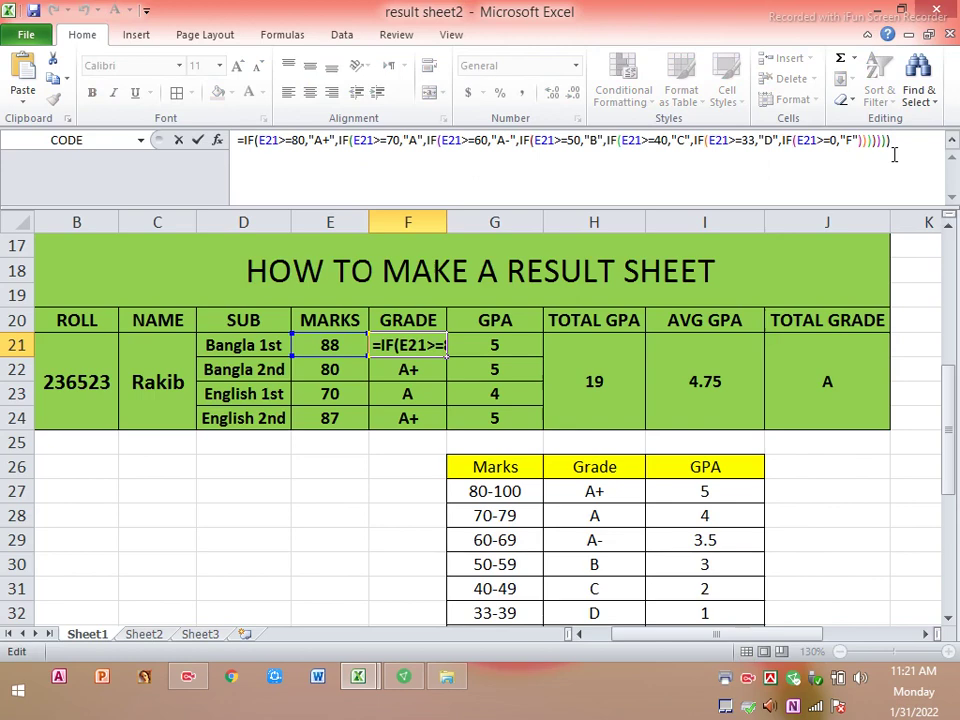
# Step: Delete the later conditions so F21 reads =IF(E21>=80,"A+",
pyautogui.press('BackSpace')
pyautogui.press('BackSpace')
pyautogui.press('BackSpace')
pyautogui.press('BackSpace')
pyautogui.press('BackSpace')
pyautogui.press('BackSpace')
pyautogui.press('BackSpace')
pyautogui.press('BackSpace')
pyautogui.press('BackSpace')
pyautogui.press('BackSpace')
pyautogui.press('BackSpace')
pyautogui.press('BackSpace')
pyautogui.press('BackSpace')
pyautogui.press('BackSpace')
pyautogui.press('BackSpace')
pyautogui.press('BackSpace')
pyautogui.press('BackSpace')
pyautogui.press('BackSpace')
pyautogui.press('BackSpace')
pyautogui.press('BackSpace')
pyautogui.press('BackSpace')
pyautogui.press('BackSpace')
pyautogui.press('BackSpace')
pyautogui.press('BackSpace')
pyautogui.press('BackSpace')
pyautogui.press('BackSpace')
pyautogui.press('BackSpace')
pyautogui.press('BackSpace')
pyautogui.press('BackSpace')
pyautogui.press('BackSpace')
pyautogui.press('BackSpace')
pyautogui.press('BackSpace')
pyautogui.press('BackSpace')
pyautogui.press('BackSpace')
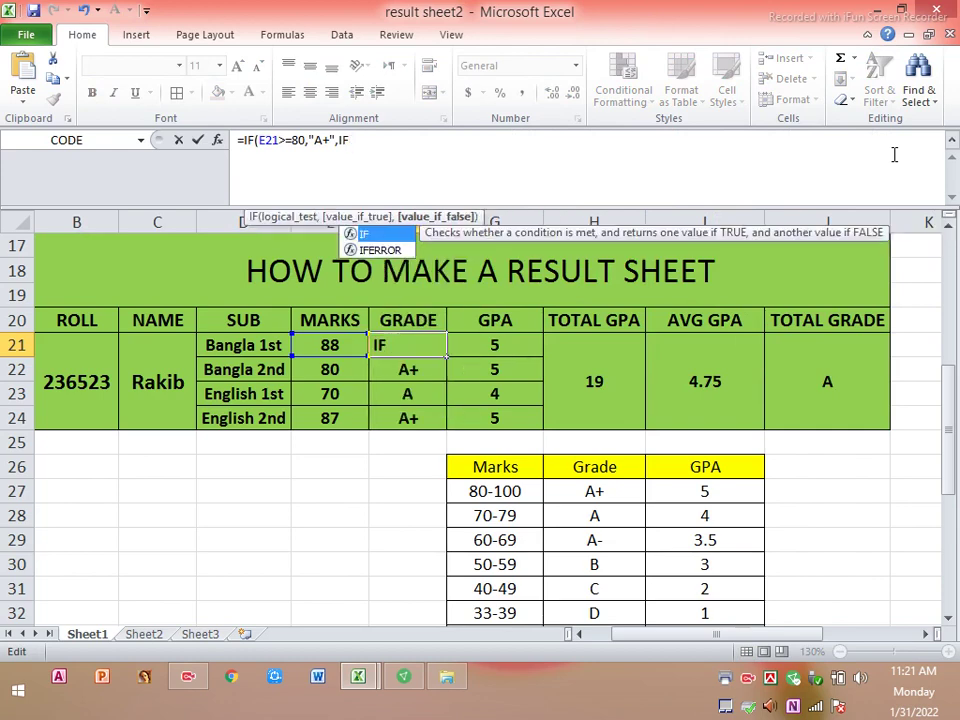
pyautogui.press('BackSpace')
pyautogui.press('BackSpace')
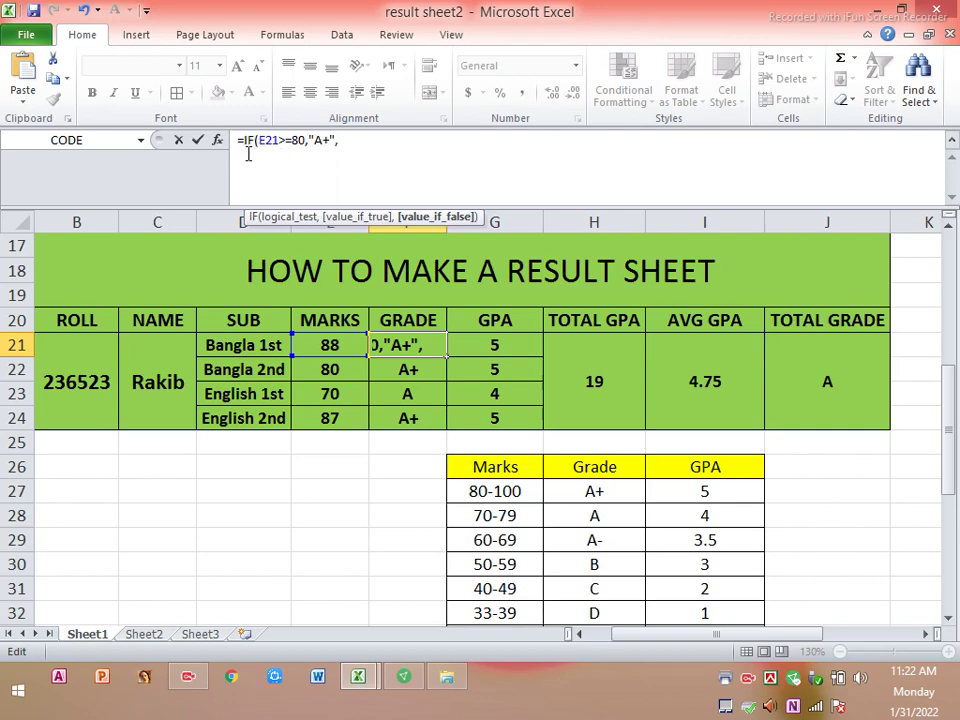
pyautogui.click(405, 345)
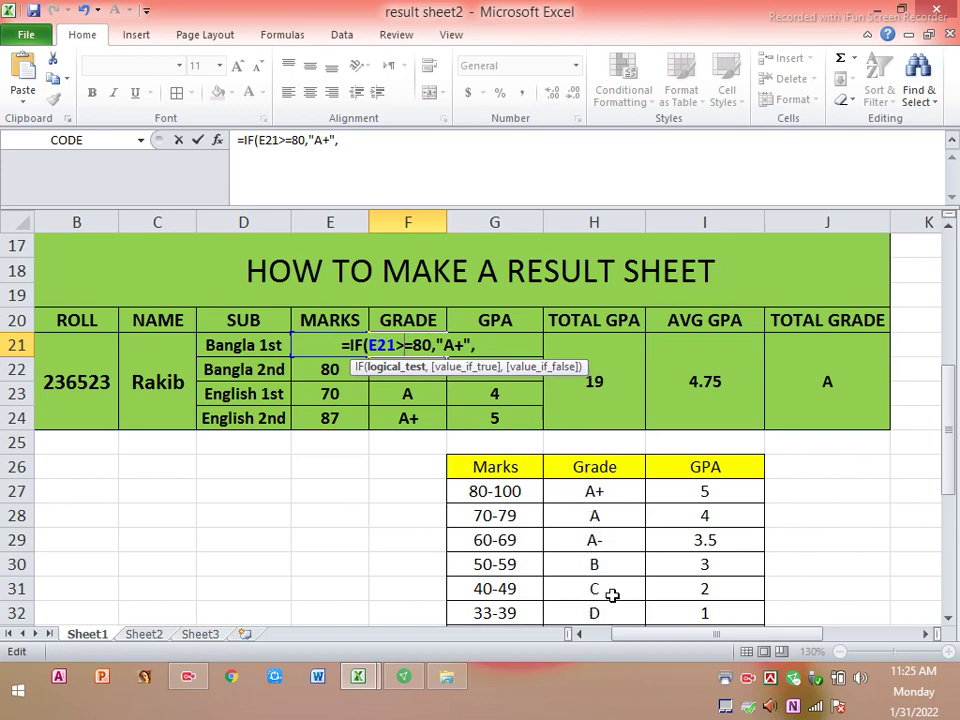
pyautogui.click(345, 144)
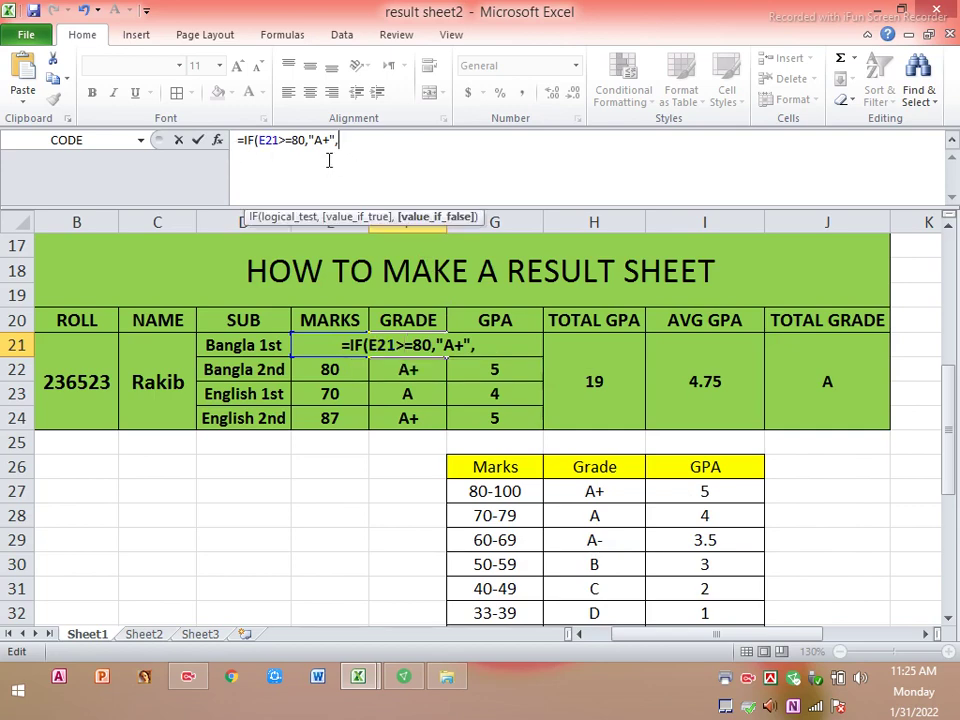
# Step: Copy IF(E21>=80,"A+", and paste it repeatedly to chain seven IF tests
pyautogui.moveTo(345, 145); pyautogui.dragTo(247, 150)
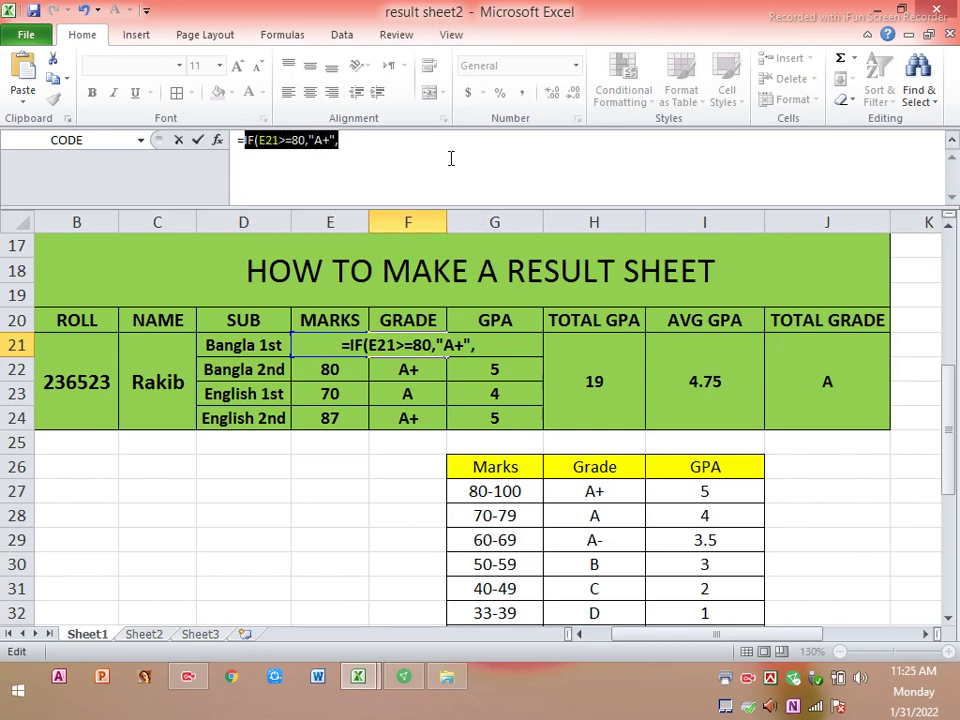
pyautogui.click(53, 80)
pyautogui.click(24, 74)
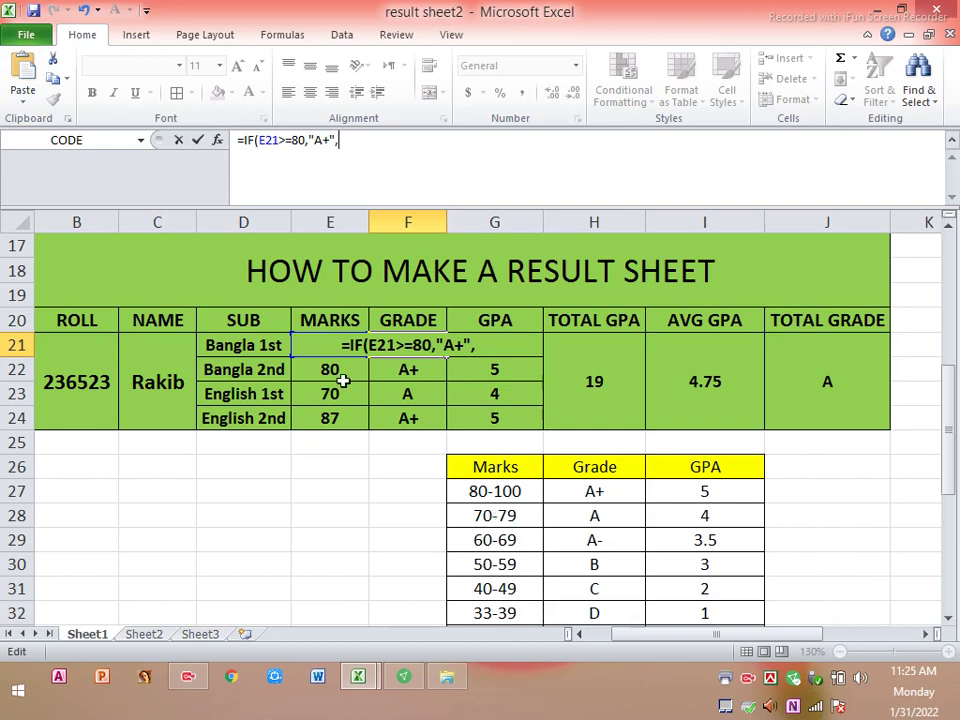
pyautogui.click(24, 70)
pyautogui.click(24, 70)
pyautogui.click(24, 70)
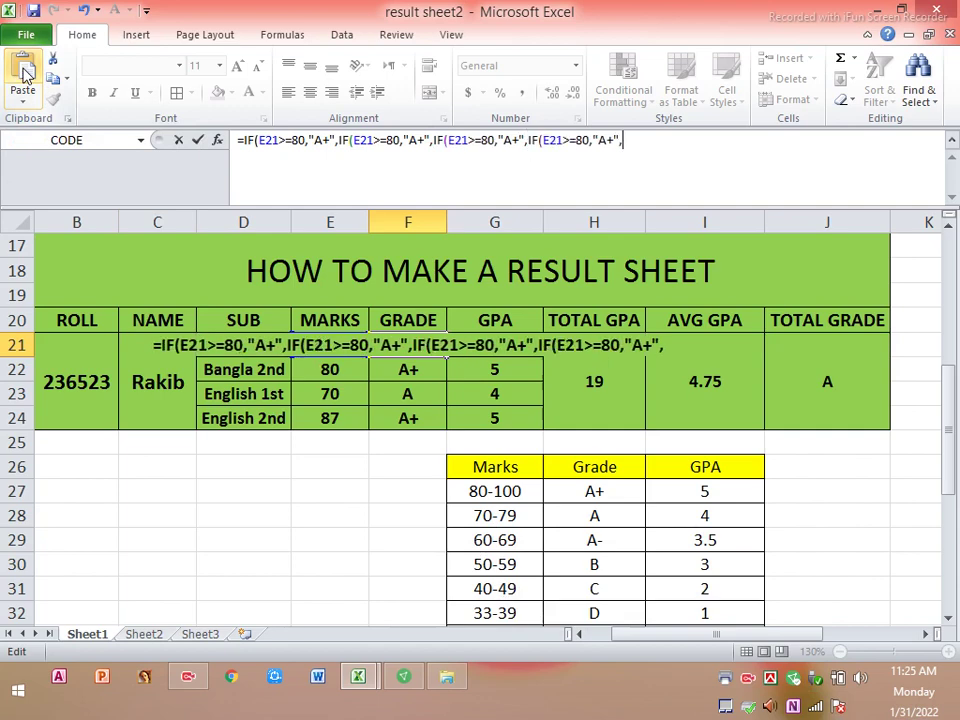
pyautogui.click(24, 70)
pyautogui.click(24, 70)
pyautogui.click(24, 70)
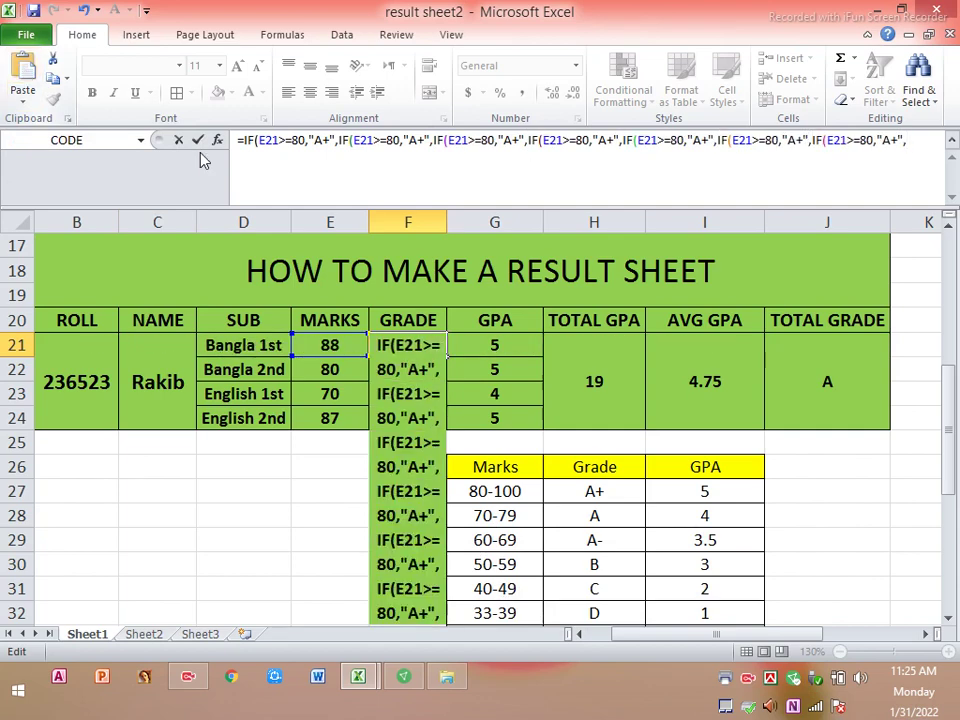
# Step: Change the second IF test to E21>=70 returning "A", then clear the third threshold
pyautogui.press('Left')
pyautogui.press('Left')
pyautogui.press('Left')
pyautogui.press('Left')
pyautogui.press('Left')
pyautogui.press('Left')
pyautogui.press('Left')
pyautogui.press('Left')
pyautogui.press('Left')
pyautogui.press('Left')
pyautogui.press('Left')
pyautogui.press('Left')
pyautogui.press('Left')
pyautogui.press('Left')
pyautogui.press('Left')
pyautogui.press('Left')
pyautogui.press('Left')
pyautogui.press('Left')
pyautogui.press('Left')
pyautogui.press('Left')
pyautogui.press('Left')
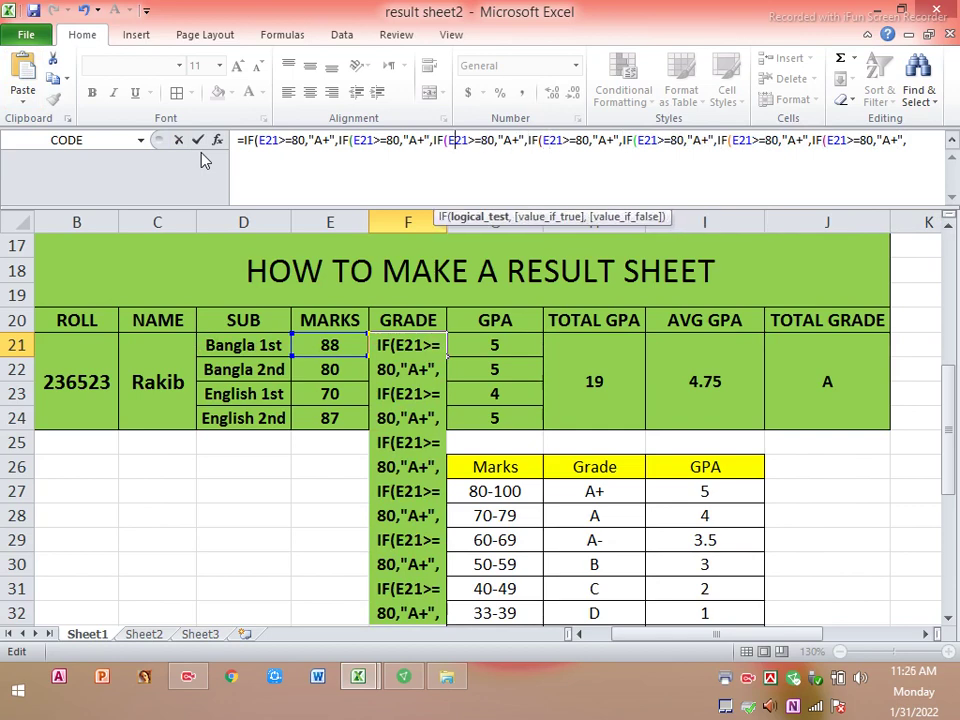
pyautogui.press('Left')
pyautogui.press('Left')
pyautogui.press('Left')
pyautogui.press('Left')
pyautogui.press('Left')
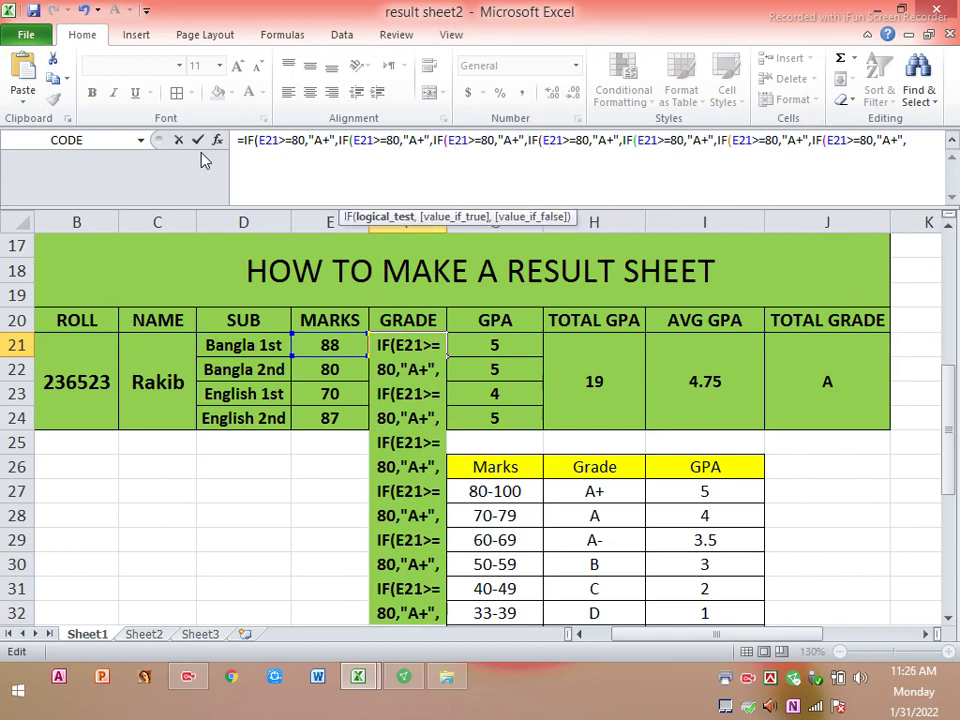
pyautogui.press('BackSpace')
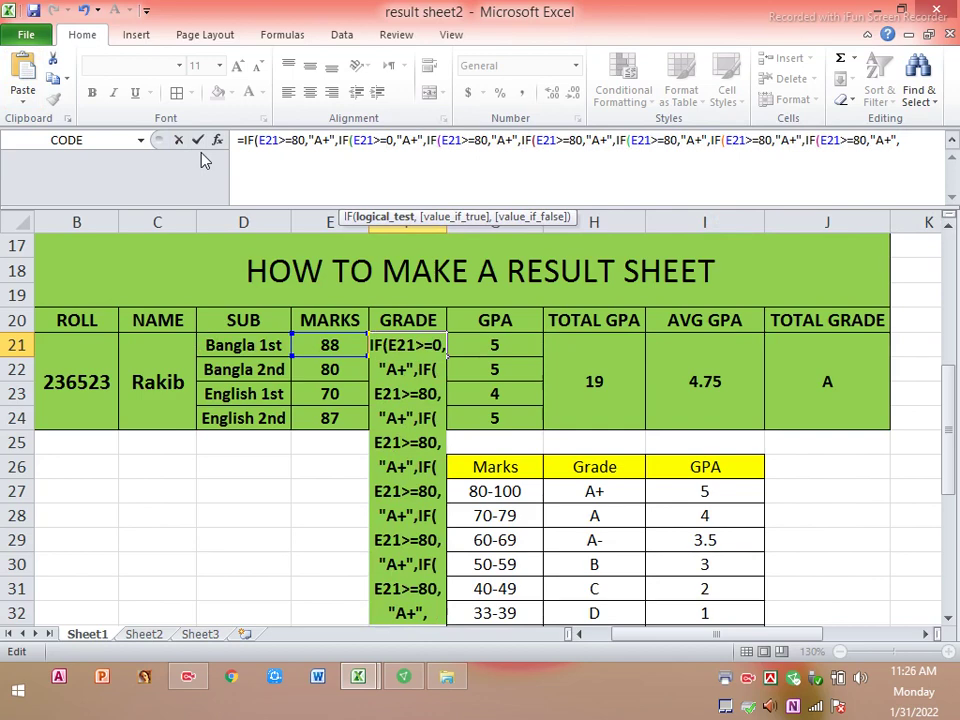
pyautogui.write('7')
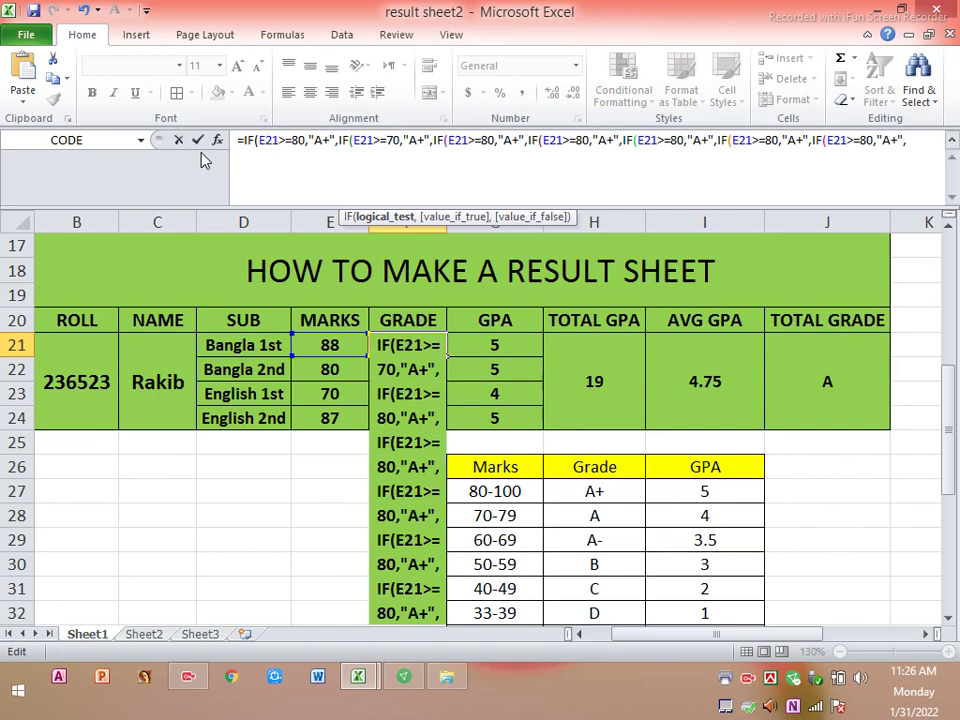
pyautogui.press('Right')
pyautogui.press('Right')
pyautogui.press('Right')
pyautogui.press('Right')
pyautogui.press('BackSpace')
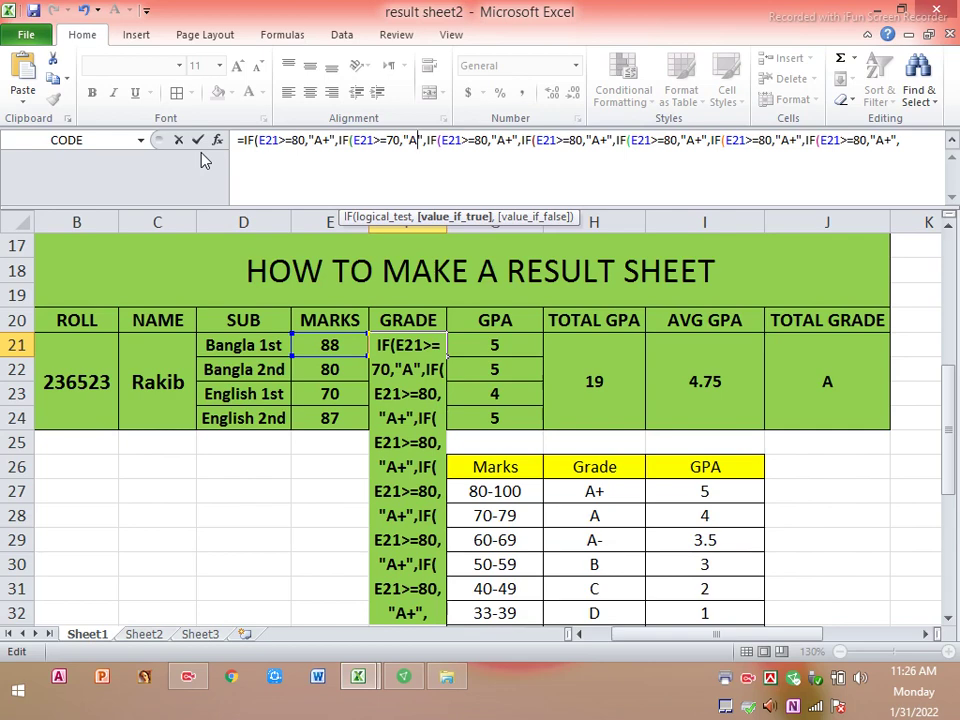
pyautogui.press('Right')
pyautogui.press('Right')
pyautogui.press('Right')
pyautogui.press('Right')
pyautogui.press('Right')
pyautogui.press('Right')
pyautogui.press('Right')
pyautogui.press('Right')
pyautogui.press('BackSpace')
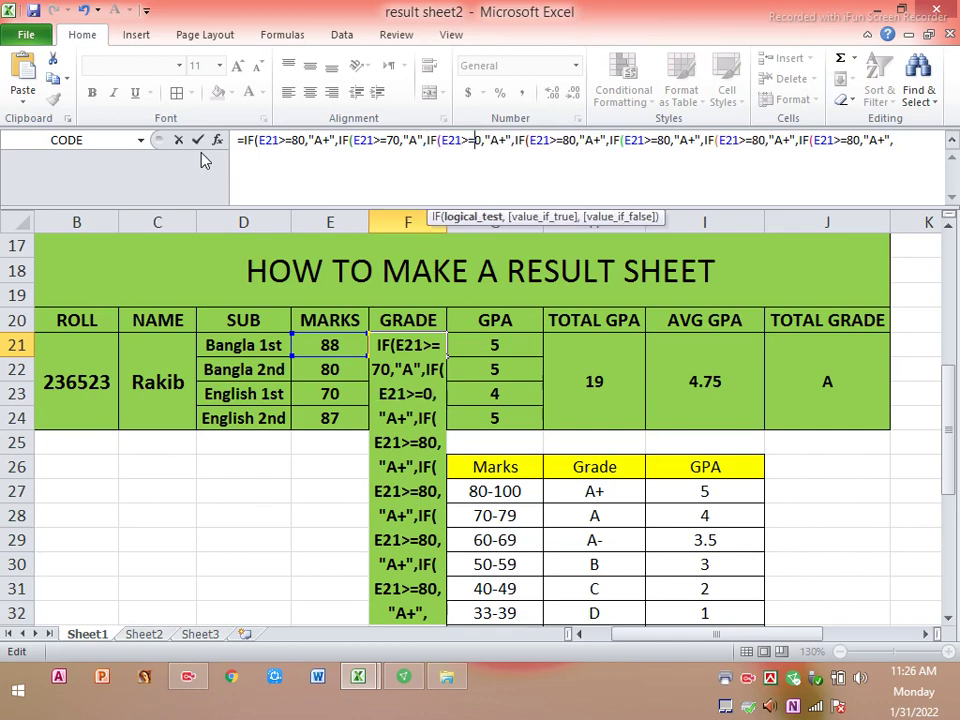
# Step: Edit the copied IF branches to thresholds 60, 50, 40 and 33 with grades A-, B, C and D
pyautogui.write('6')
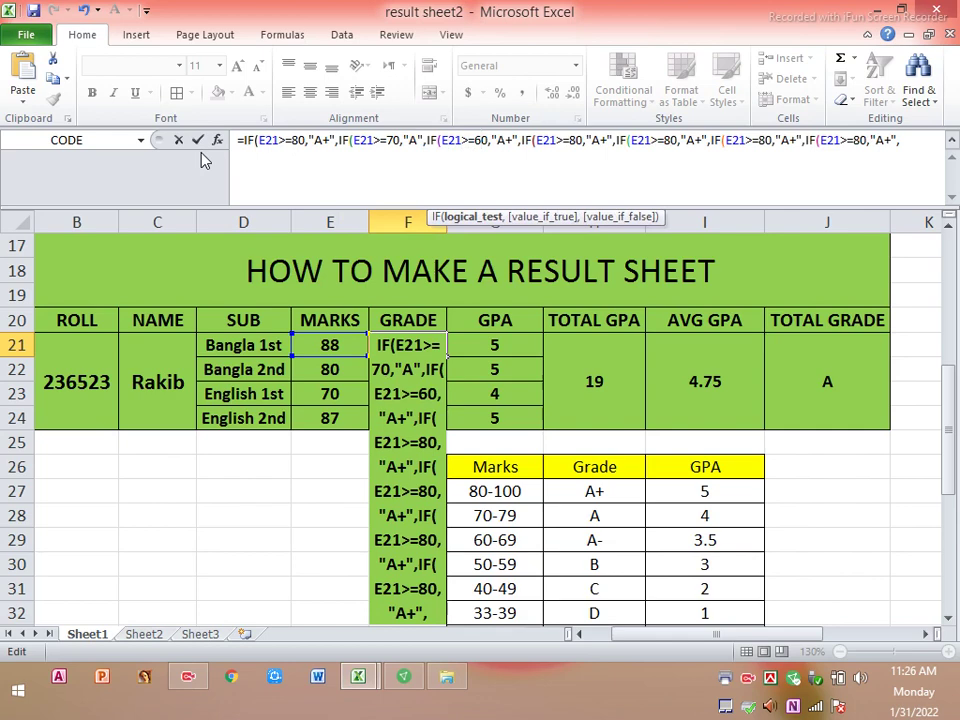
pyautogui.press('Right')
pyautogui.press('Right')
pyautogui.press('Right')
pyautogui.press('Right')
pyautogui.press('BackSpace')
pyautogui.write('-')
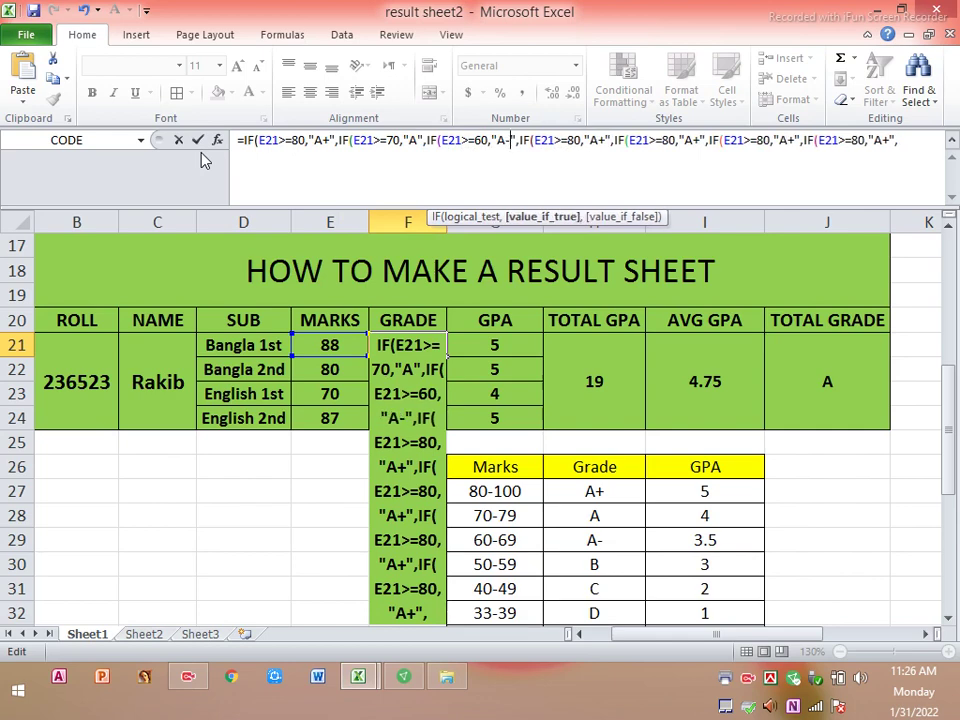
pyautogui.press('Right')
pyautogui.press('Right')
pyautogui.press('Right')
pyautogui.press('Right')
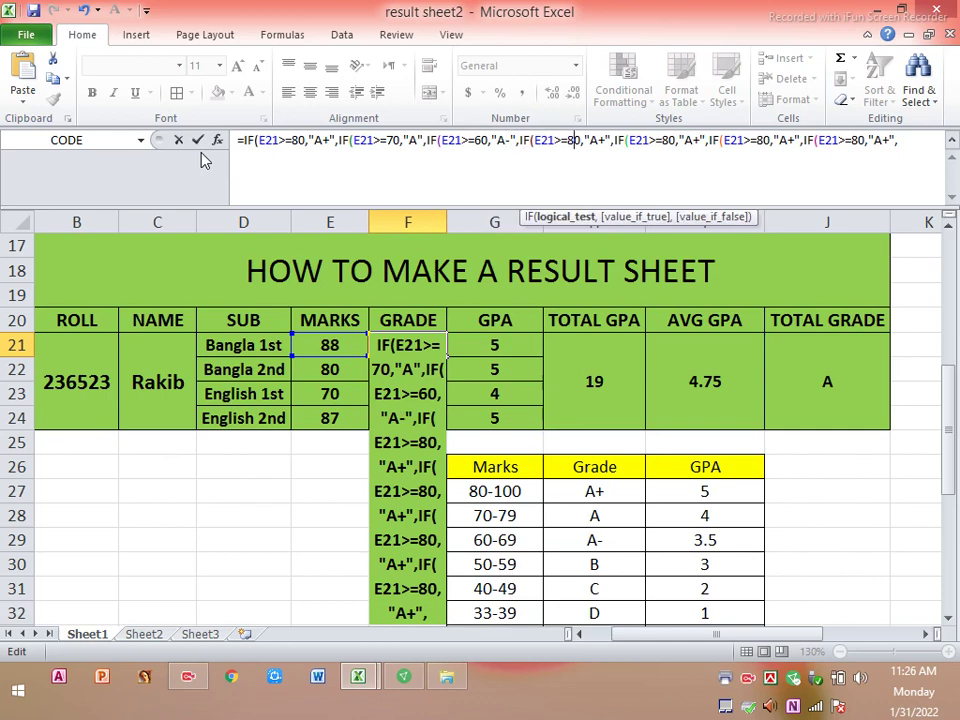
pyautogui.press('BackSpace')
pyautogui.write('5')
pyautogui.press('Right')
pyautogui.press('Right')
pyautogui.press('Right')
pyautogui.press('Right')
pyautogui.press('Right')
pyautogui.press('BackSpace')
pyautogui.press('BackSpace')
pyautogui.write('B')
pyautogui.press('Right')
pyautogui.press('Right')
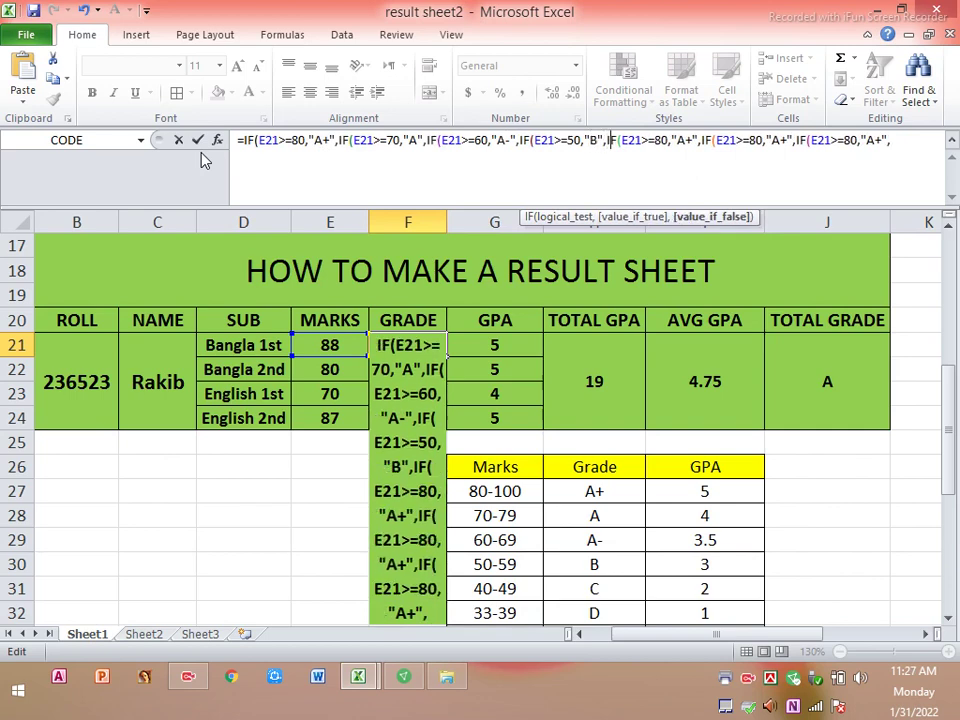
pyautogui.press('Right')
pyautogui.press('Right')
pyautogui.press('Right')
pyautogui.press('Right')
pyautogui.press('Right')
pyautogui.press('Right')
pyautogui.press('Right')
pyautogui.press('Right')
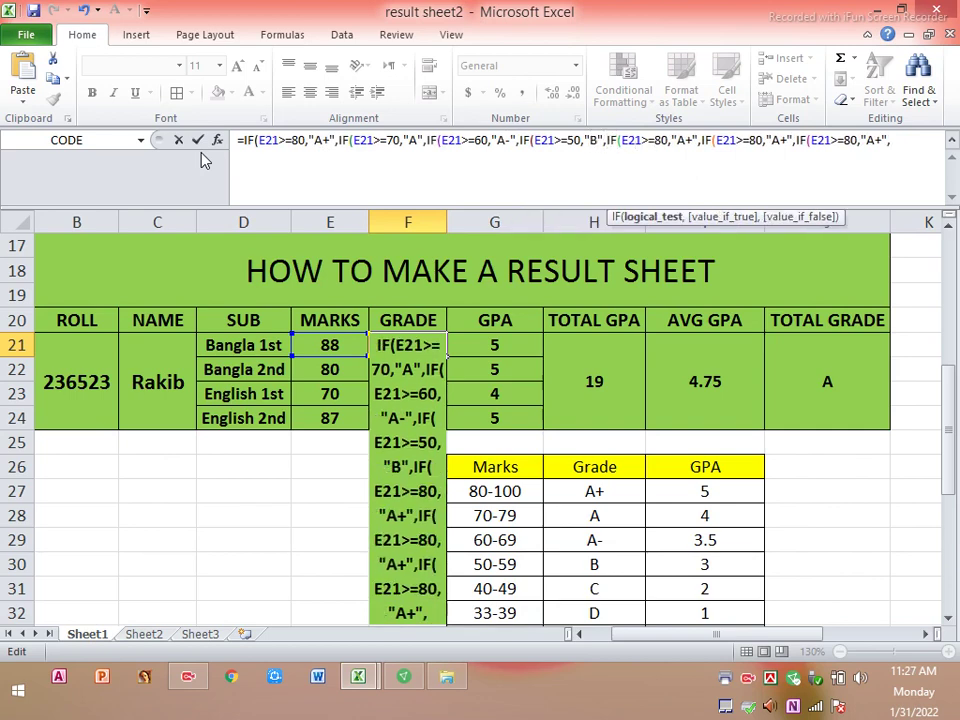
pyautogui.press('Delete')
pyautogui.press('Delete')
pyautogui.write('4')
pyautogui.press('Right')
pyautogui.press('Right')
pyautogui.press('Right')
pyautogui.press('Right')
pyautogui.press('Right')
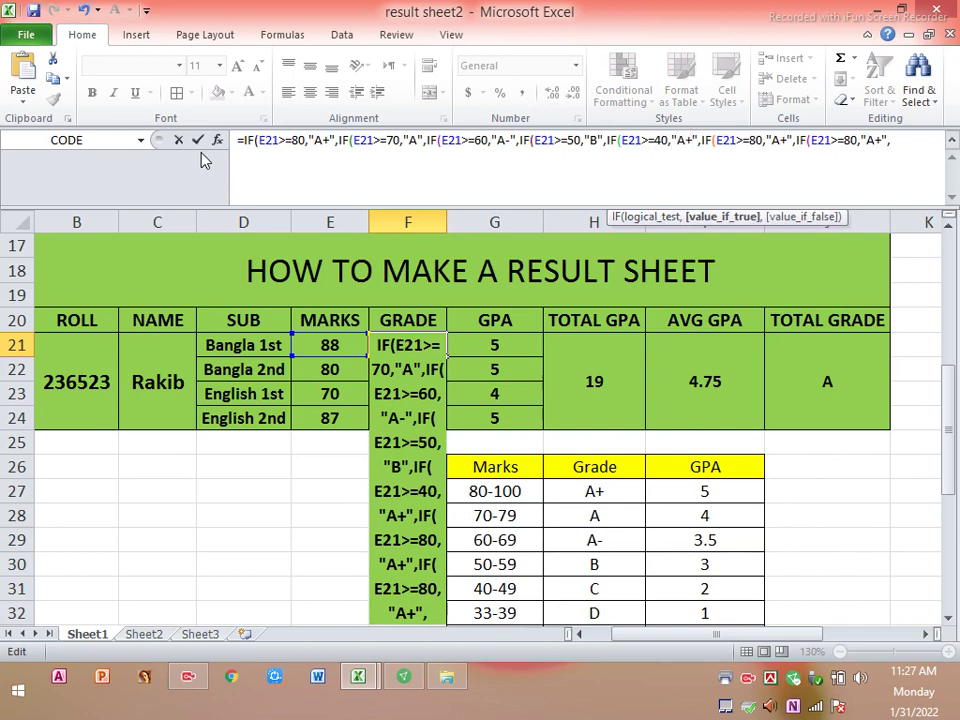
pyautogui.press('BackSpace')
pyautogui.press('BackSpace')
pyautogui.write('C')
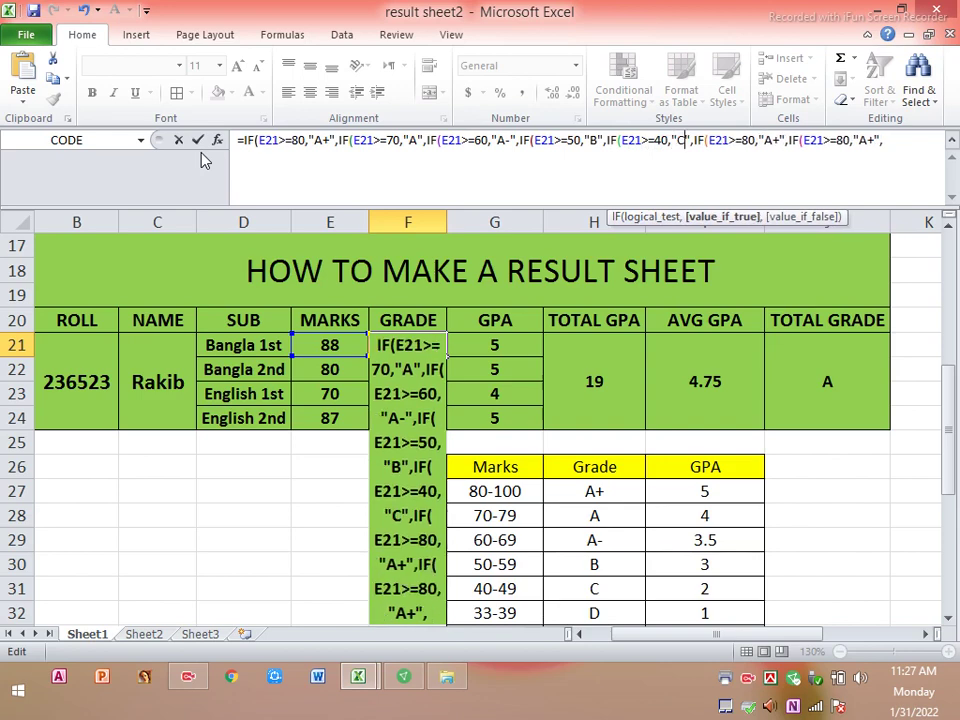
pyautogui.press('Right')
pyautogui.press('Right')
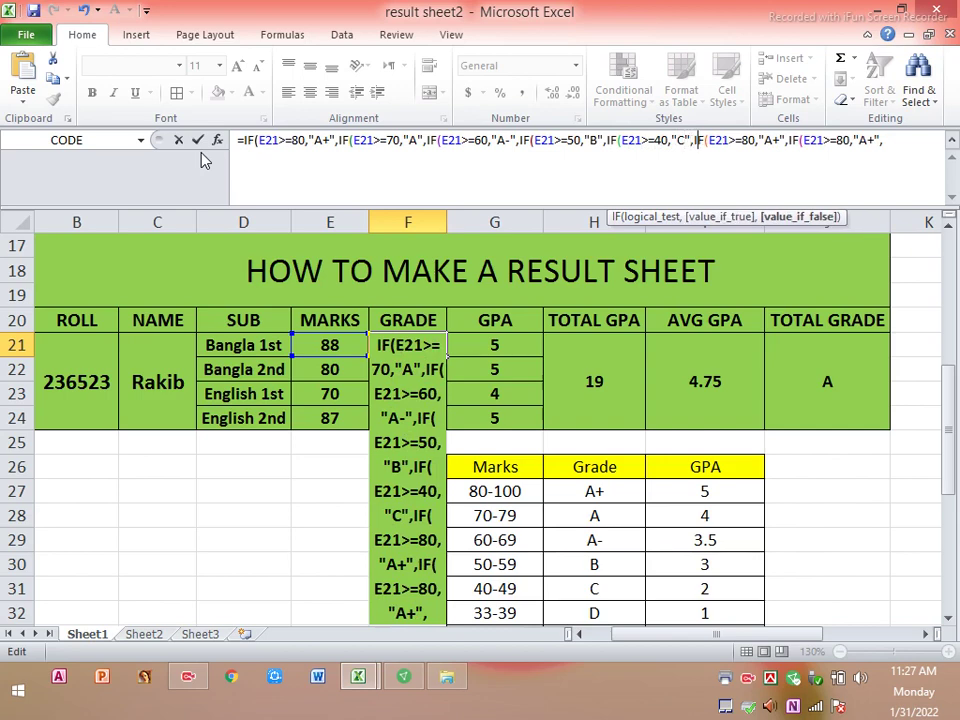
pyautogui.press('Right')
pyautogui.press('Right')
pyautogui.press('Right')
pyautogui.press('Right')
pyautogui.press('Right')
pyautogui.press('Right')
pyautogui.press('Right')
pyautogui.press('Right')
pyautogui.press('Right')
pyautogui.press('BackSpace')
pyautogui.press('BackSpace')
pyautogui.press('Delete')
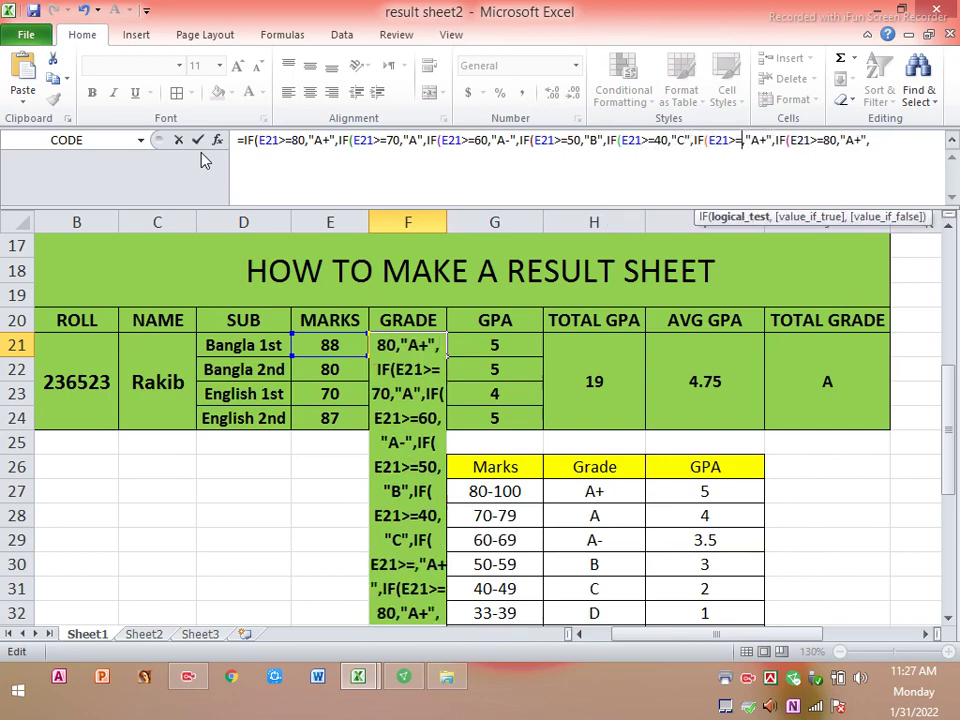
pyautogui.write('33')
pyautogui.press('Right')
pyautogui.press('Right')
pyautogui.press('Right')
pyautogui.press('Right')
pyautogui.press('BackSpace')
pyautogui.press('BackSpace')
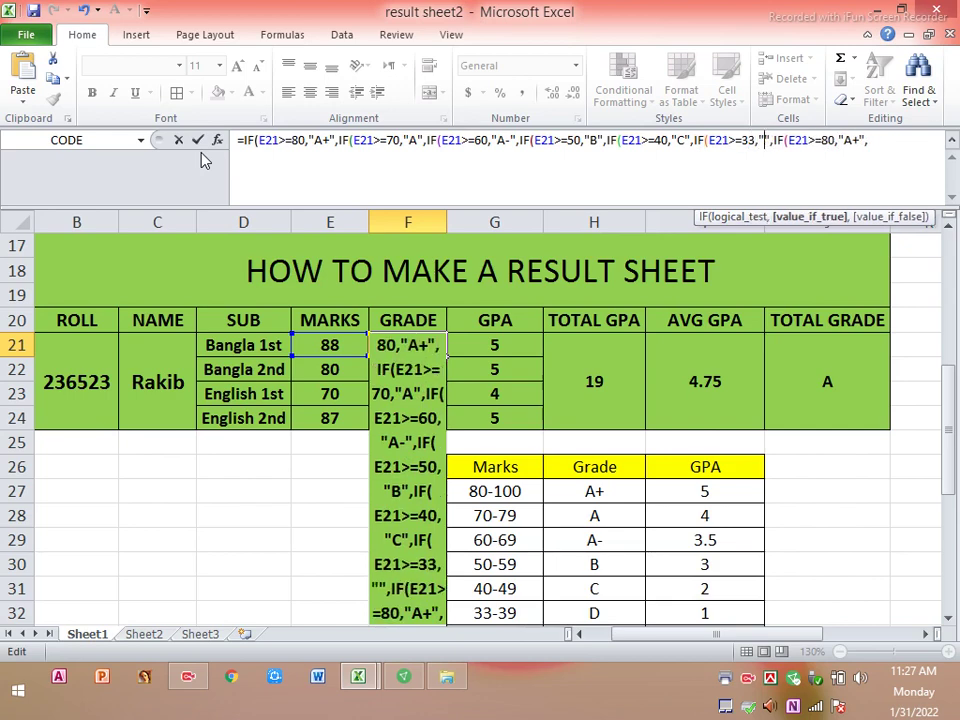
pyautogui.write('D')
pyautogui.press('Right')
pyautogui.press('Right')
pyautogui.press('Right')
pyautogui.press('Right')
pyautogui.press('Right')
pyautogui.press('Right')
pyautogui.press('Right')
pyautogui.press('Right')
pyautogui.press('Right')
pyautogui.press('Right')
pyautogui.press('BackSpace')
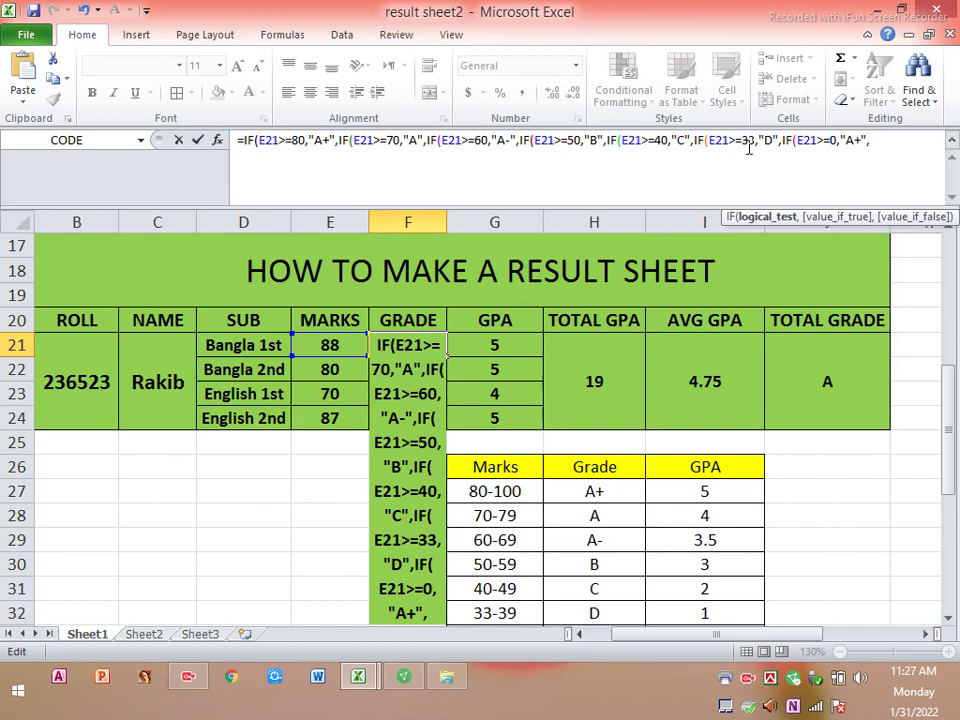
# Step: Set the final branch's grade to F in the F21 formula
pyautogui.click(862, 141)
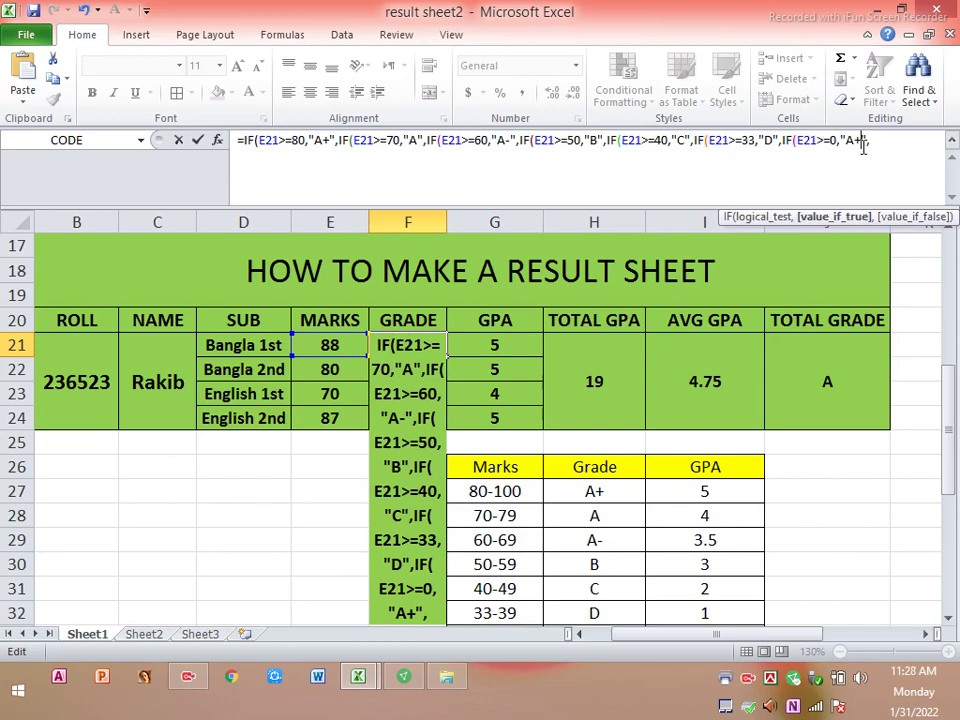
pyautogui.press('BackSpace')
pyautogui.press('BackSpace')
pyautogui.write('F')
pyautogui.write(',')
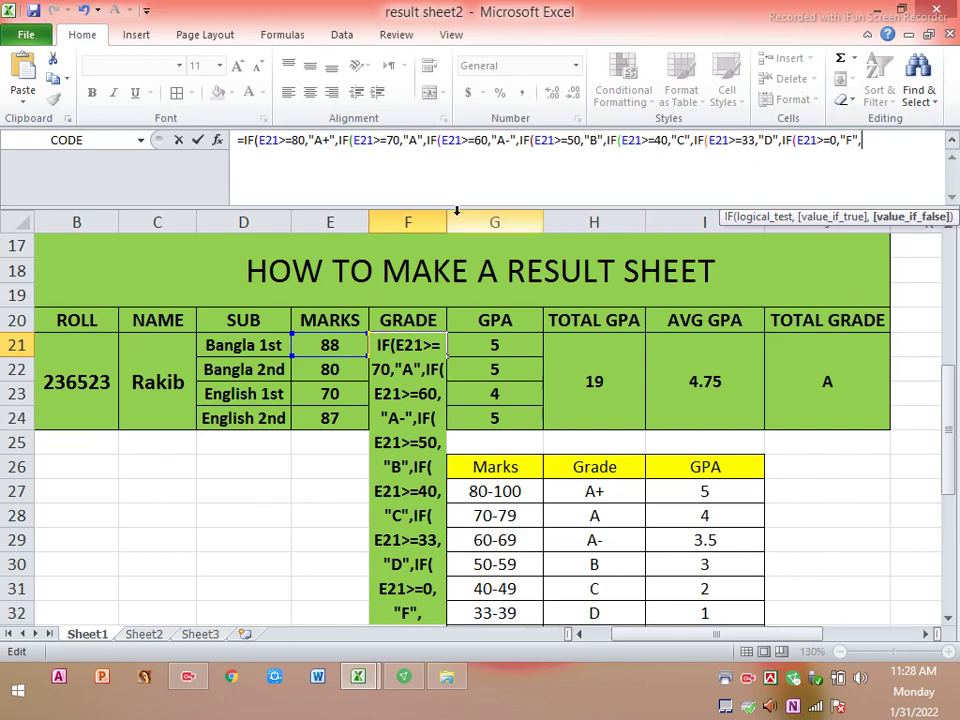
# Step: Add the missing comma after E21>=0 and enter the formula, triggering Excel's bracket correction
pyautogui.click(330, 141)
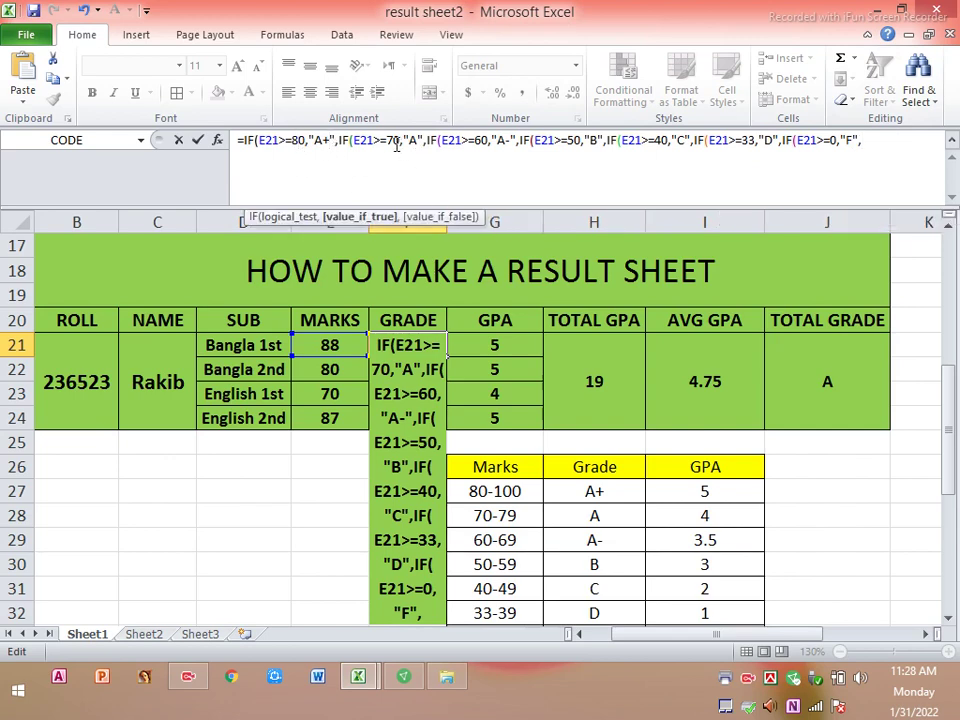
pyautogui.click(474, 141)
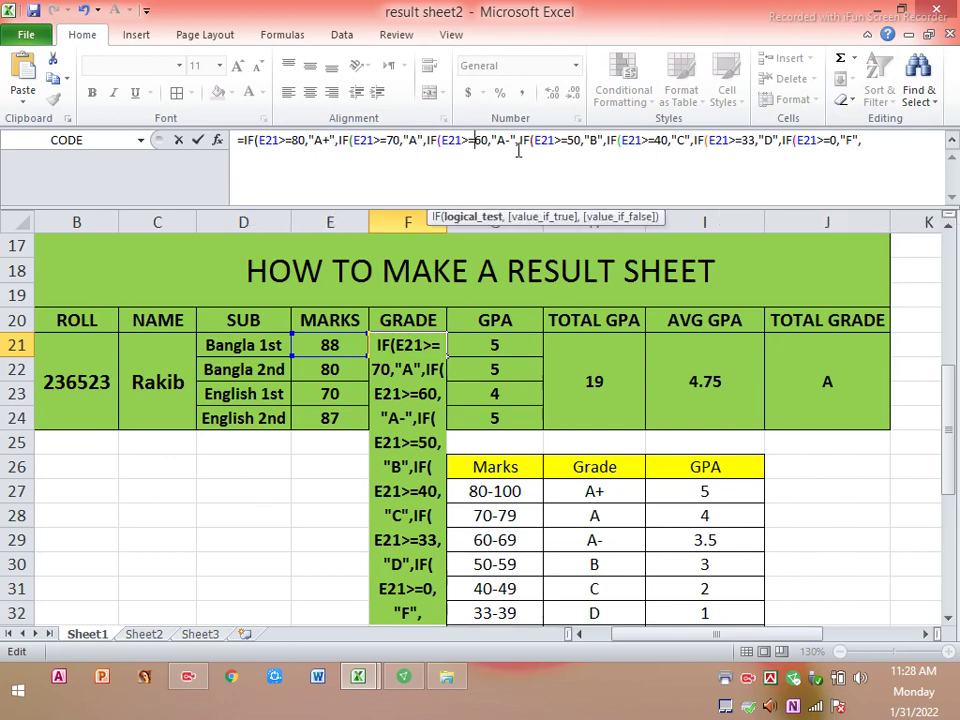
pyautogui.click(561, 141)
pyautogui.click(590, 141)
pyautogui.click(575, 141)
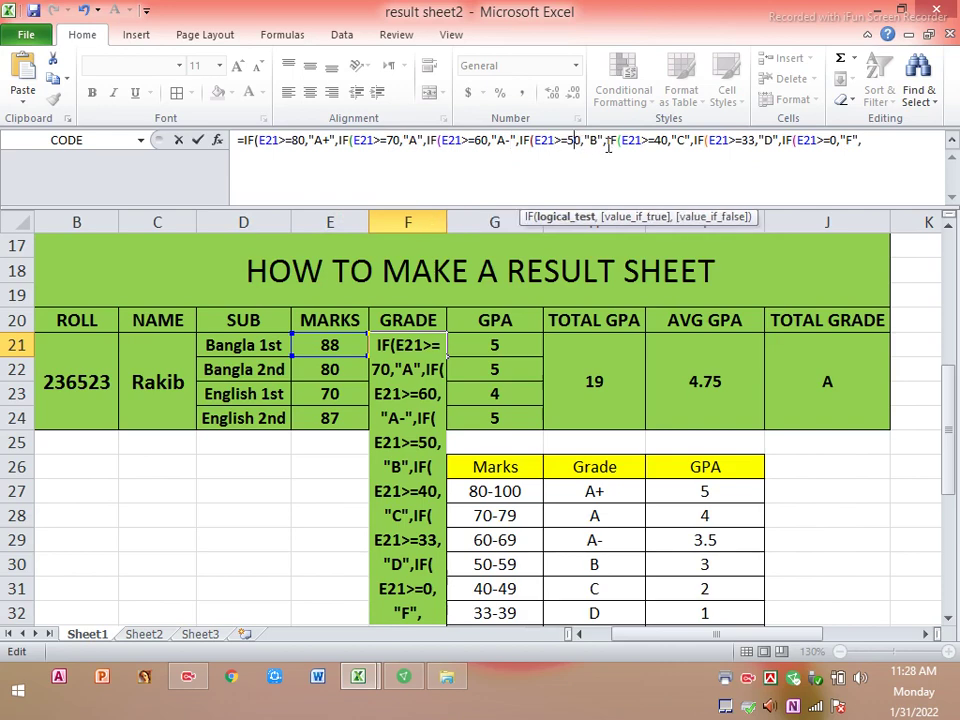
pyautogui.click(657, 141)
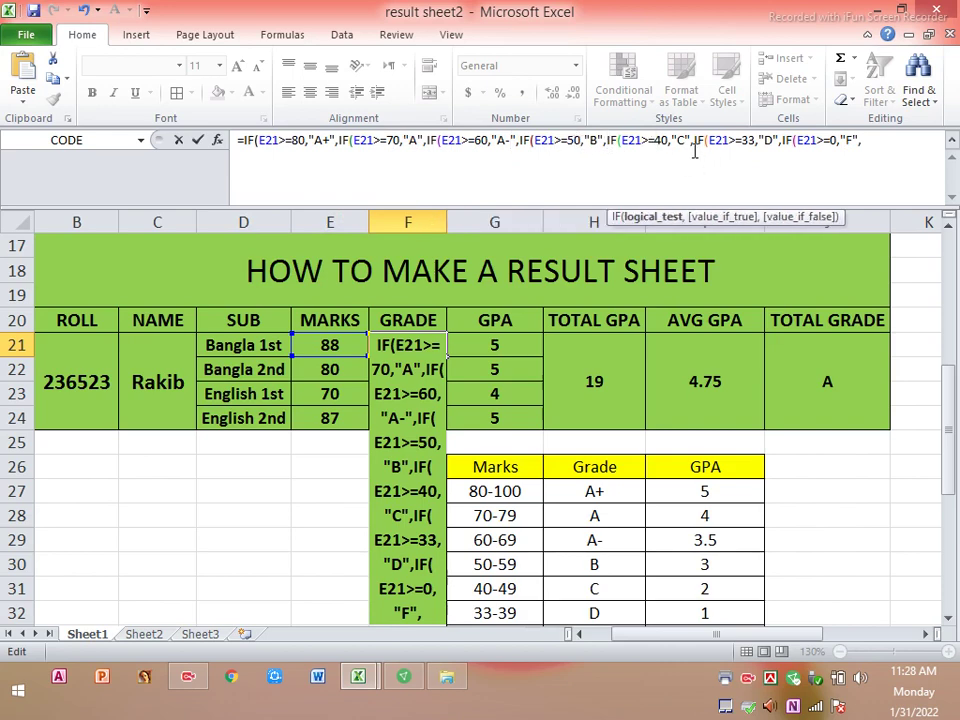
pyautogui.click(741, 141)
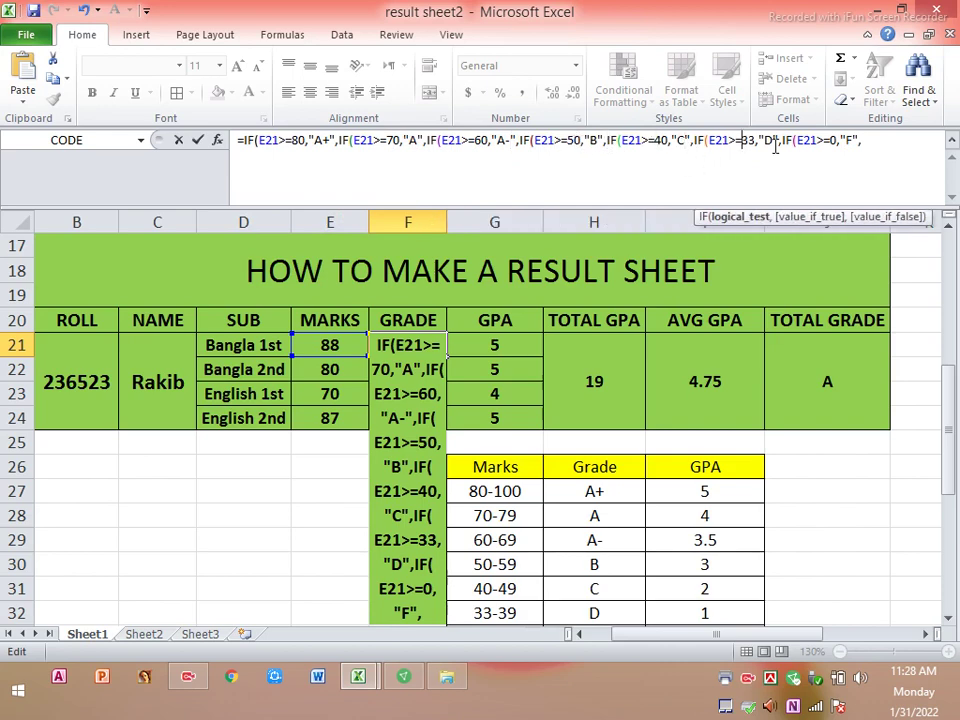
pyautogui.click(834, 141)
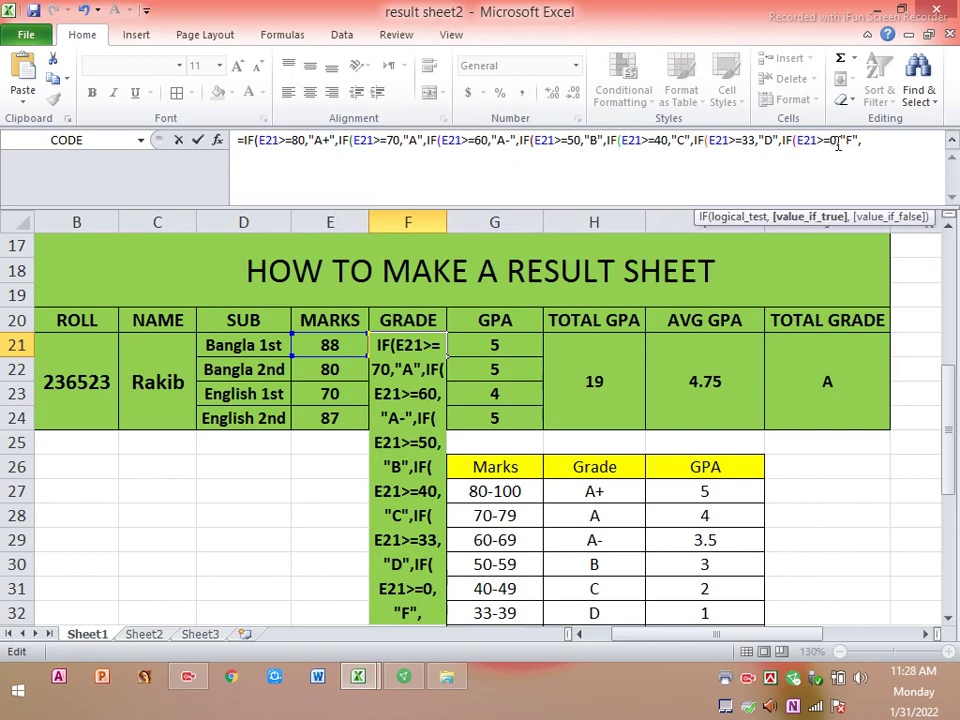
pyautogui.write(',')
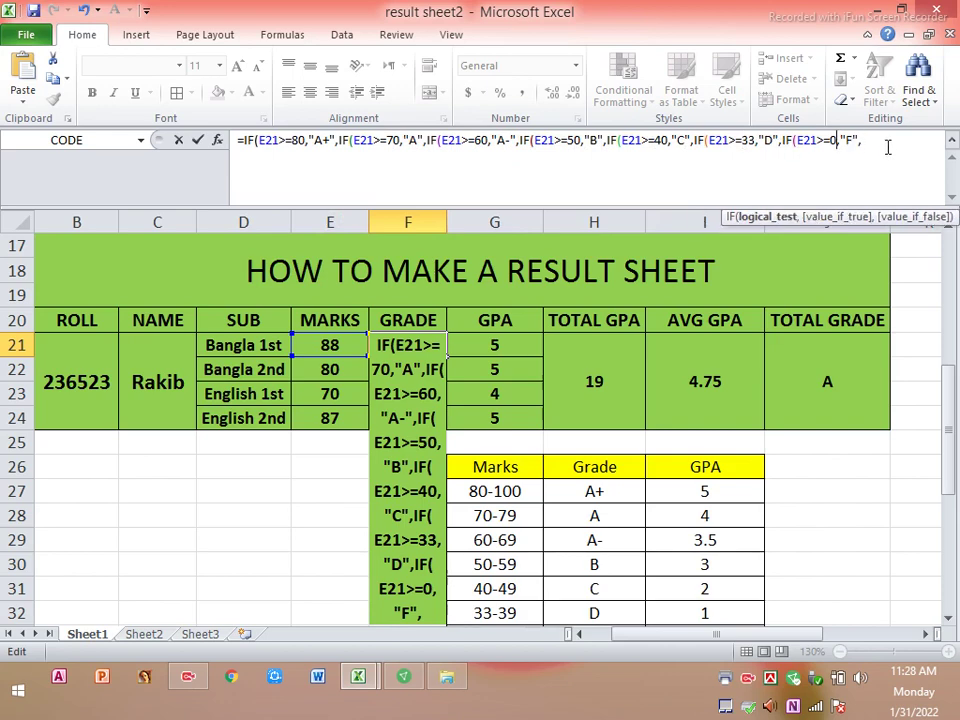
pyautogui.click(879, 147)
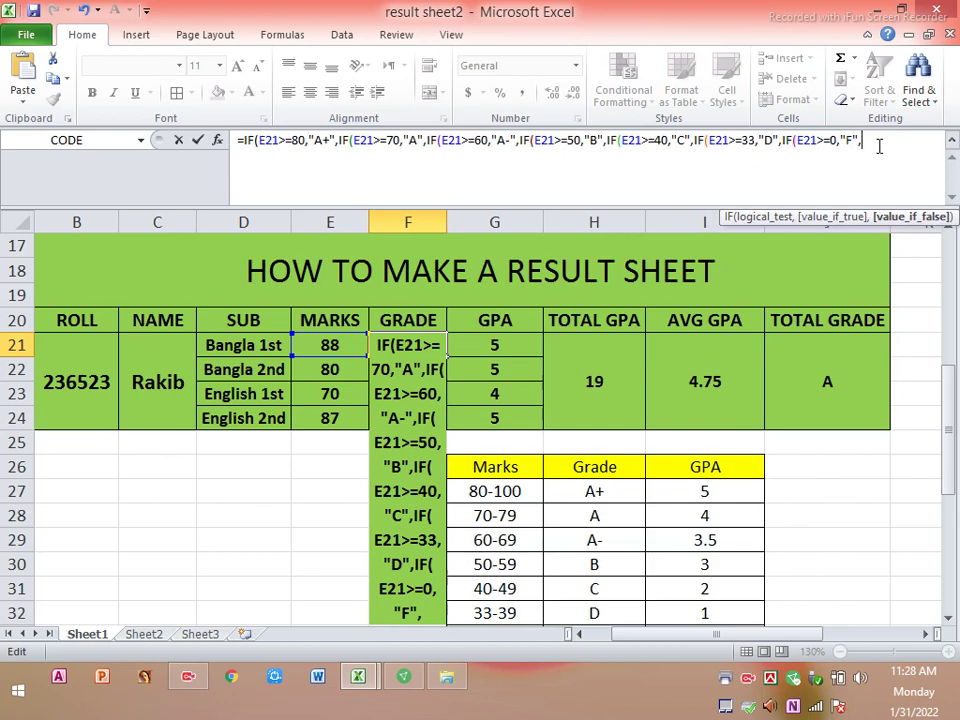
pyautogui.press('Return')
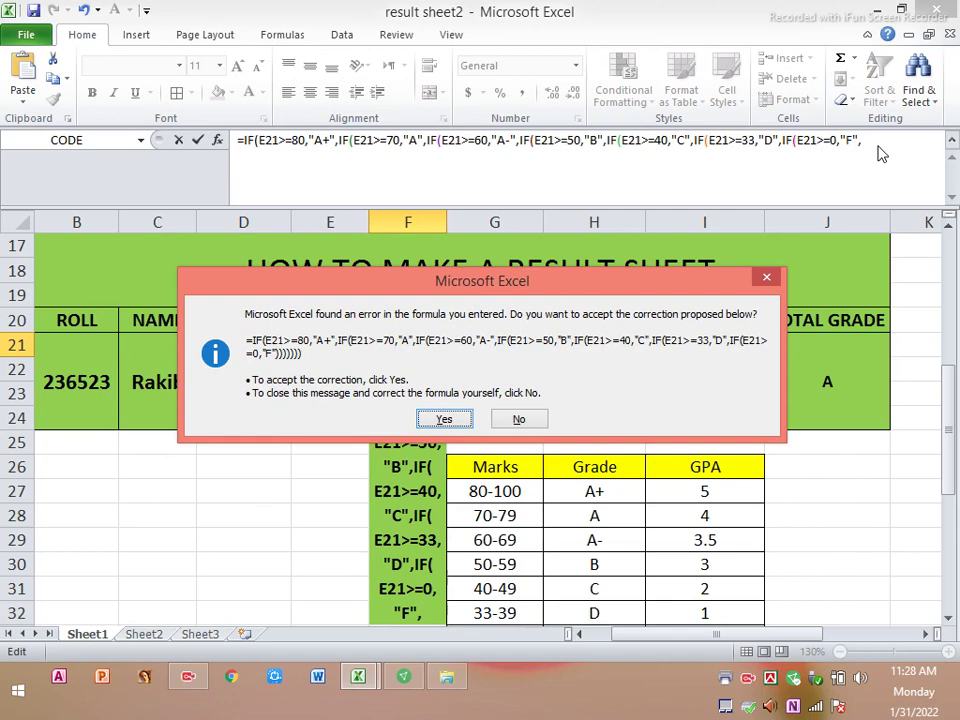
# Step: Accept the bracket correction so F21 shows A+, and clear the grades in F22:F24
pyautogui.press('Return')
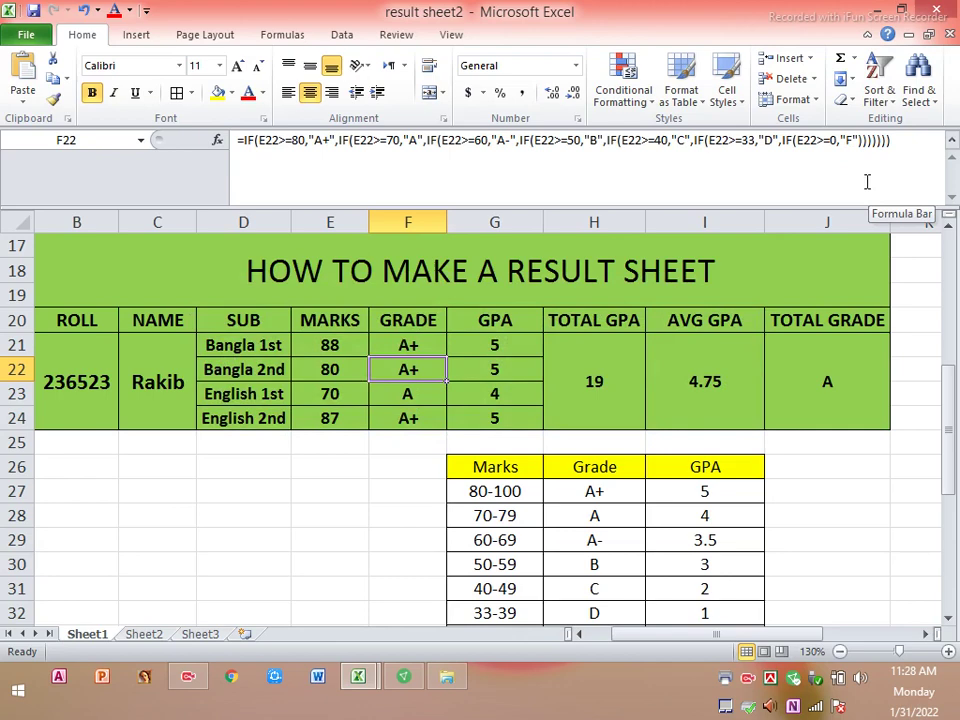
pyautogui.press('Down')
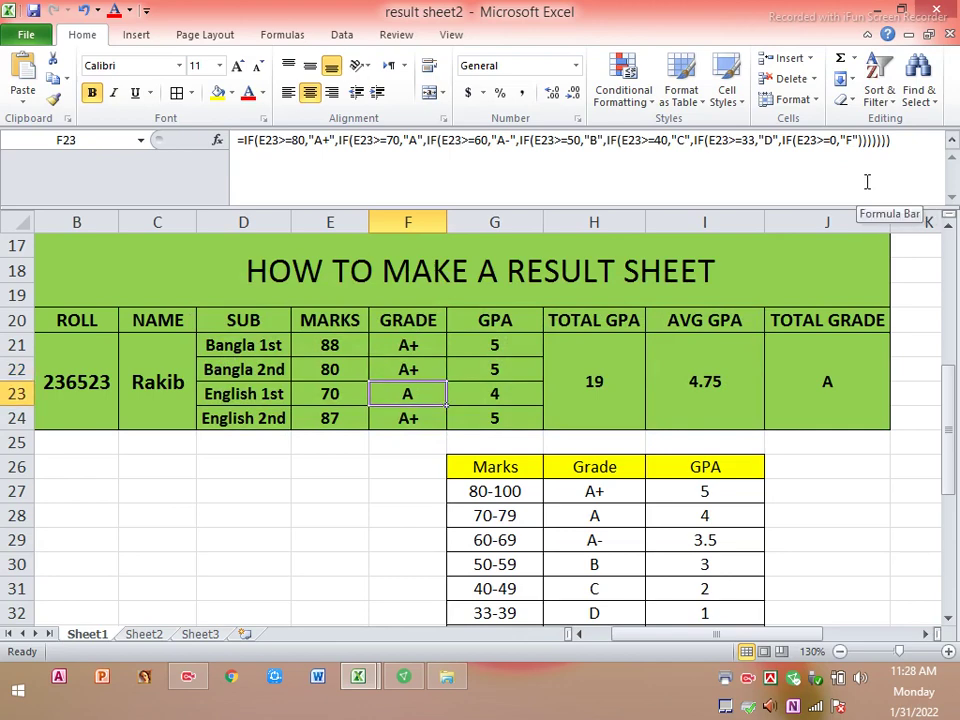
pyautogui.click(397, 347)
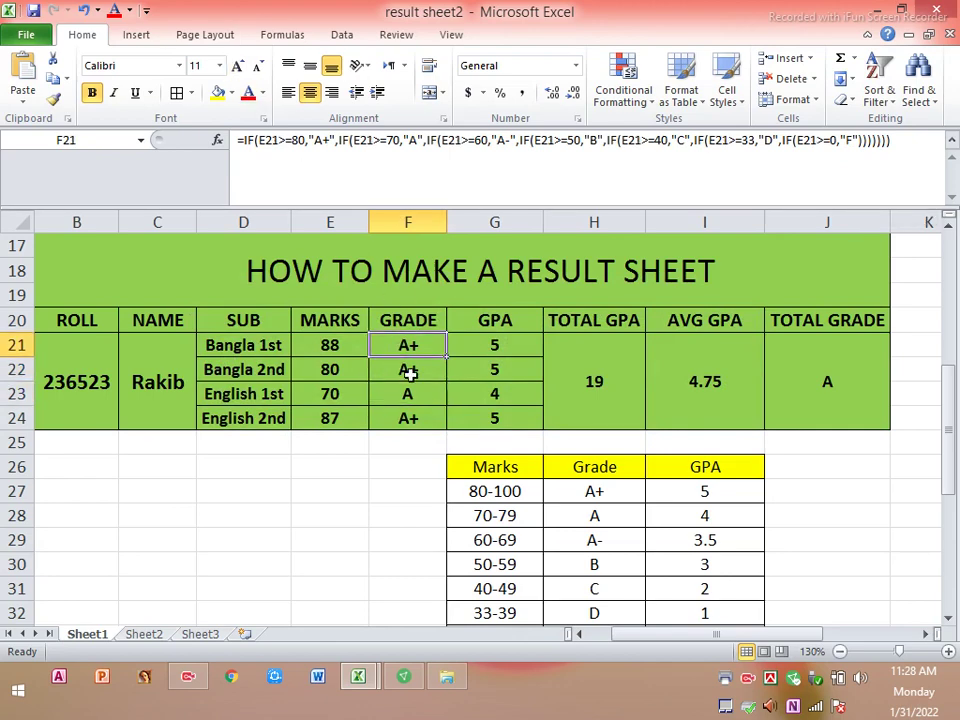
pyautogui.moveTo(407, 371); pyautogui.dragTo(408, 420)
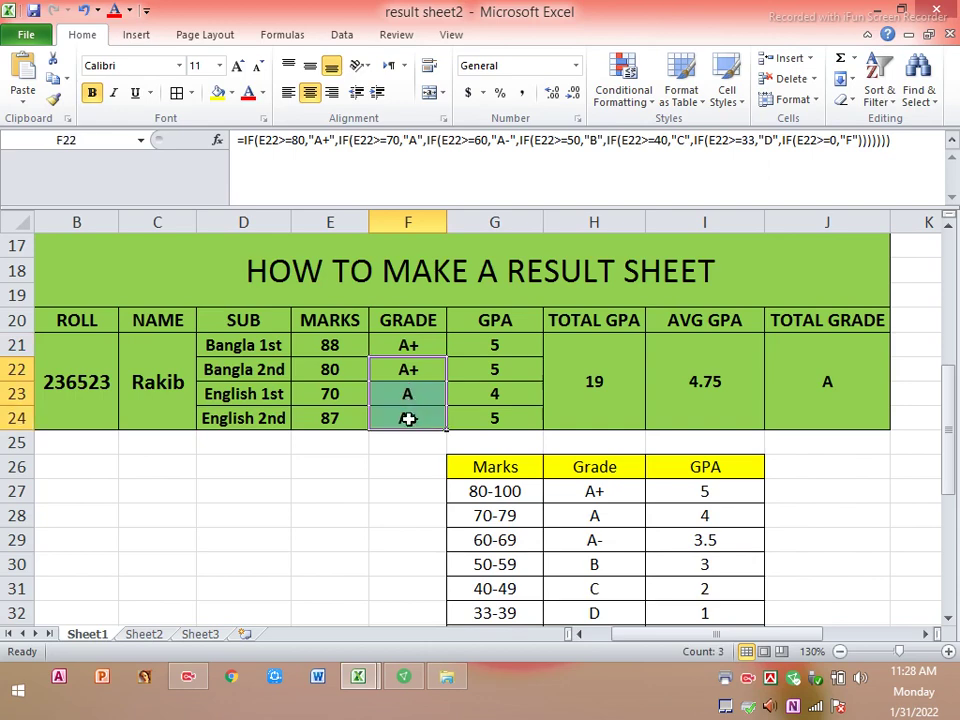
pyautogui.press('Delete')
pyautogui.click(418, 344)
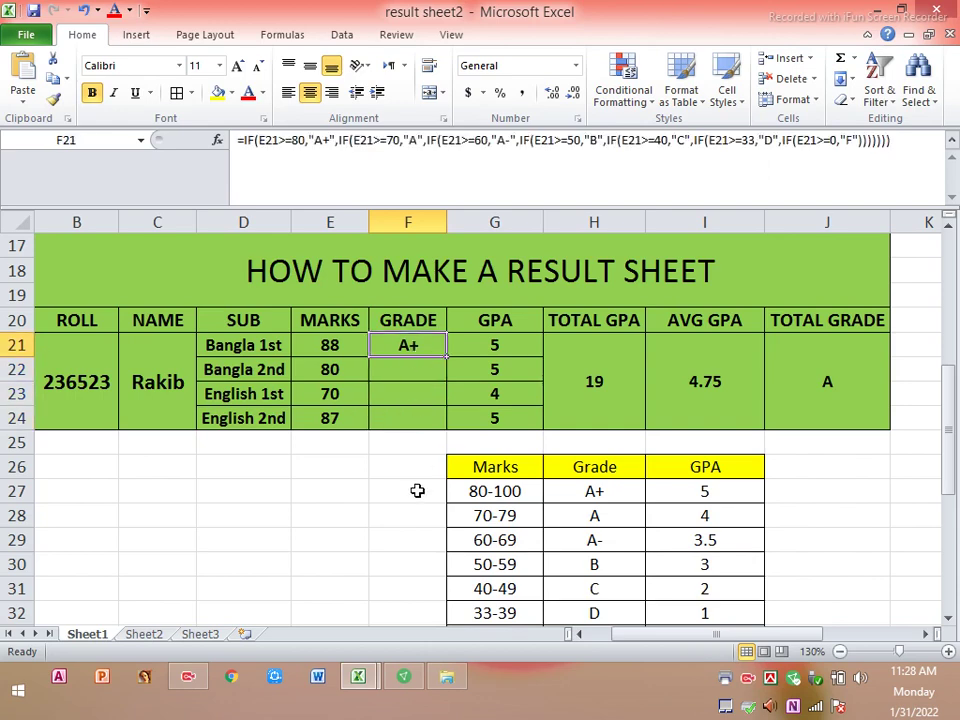
# Step: Enter 32 as the Bangla 1st mark in E21 to test the F grade
pyautogui.moveTo(332, 370); pyautogui.dragTo(333, 414)
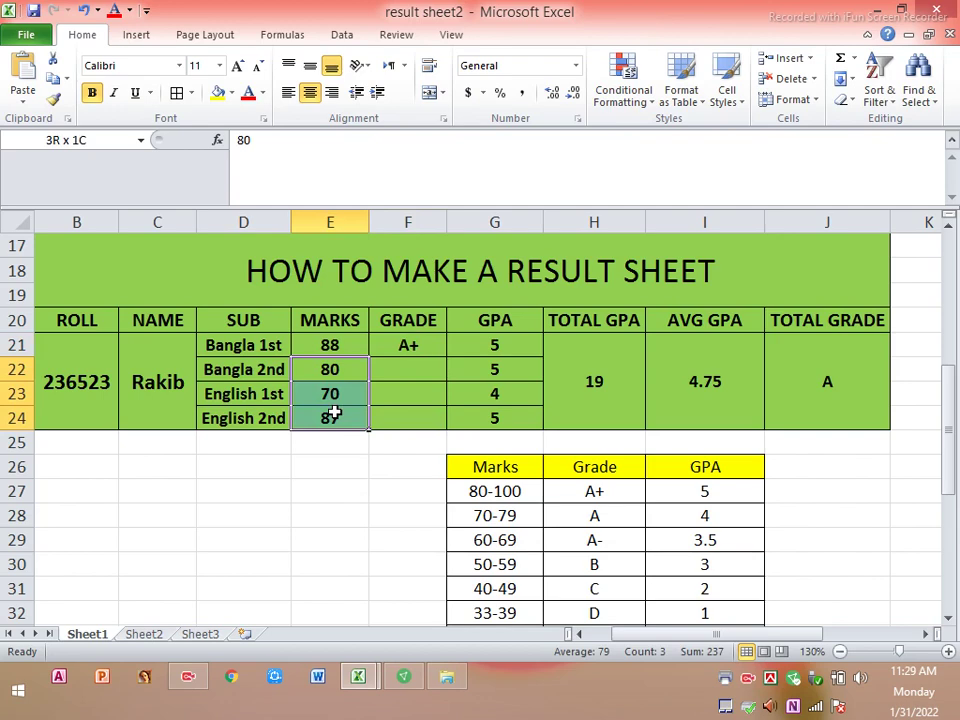
pyautogui.moveTo(399, 369); pyautogui.dragTo(401, 420)
pyautogui.click(321, 343)
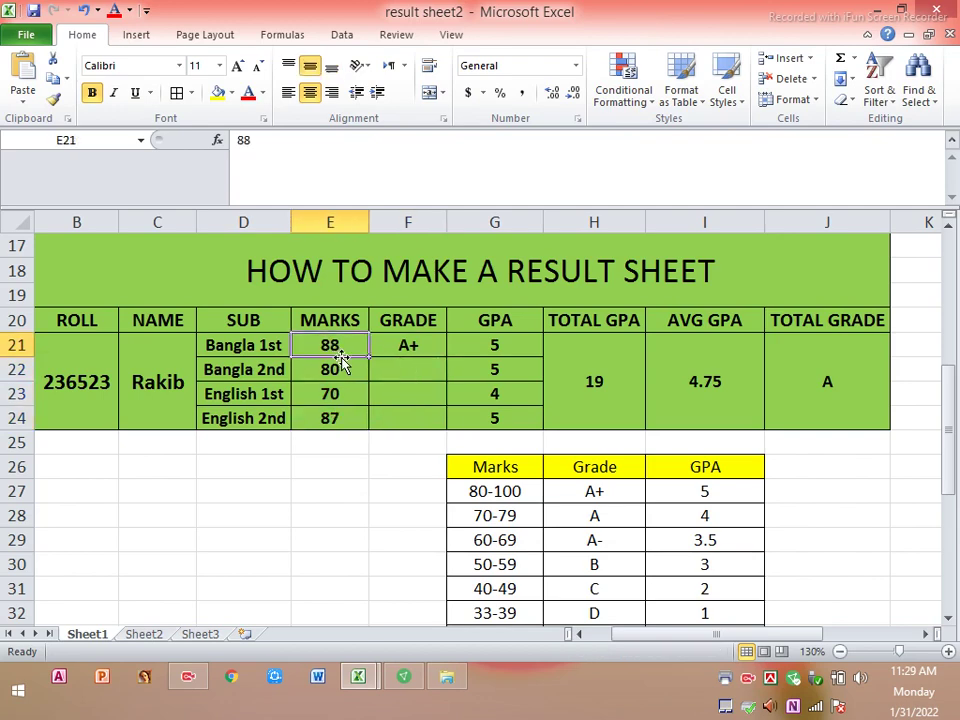
pyautogui.click(405, 345)
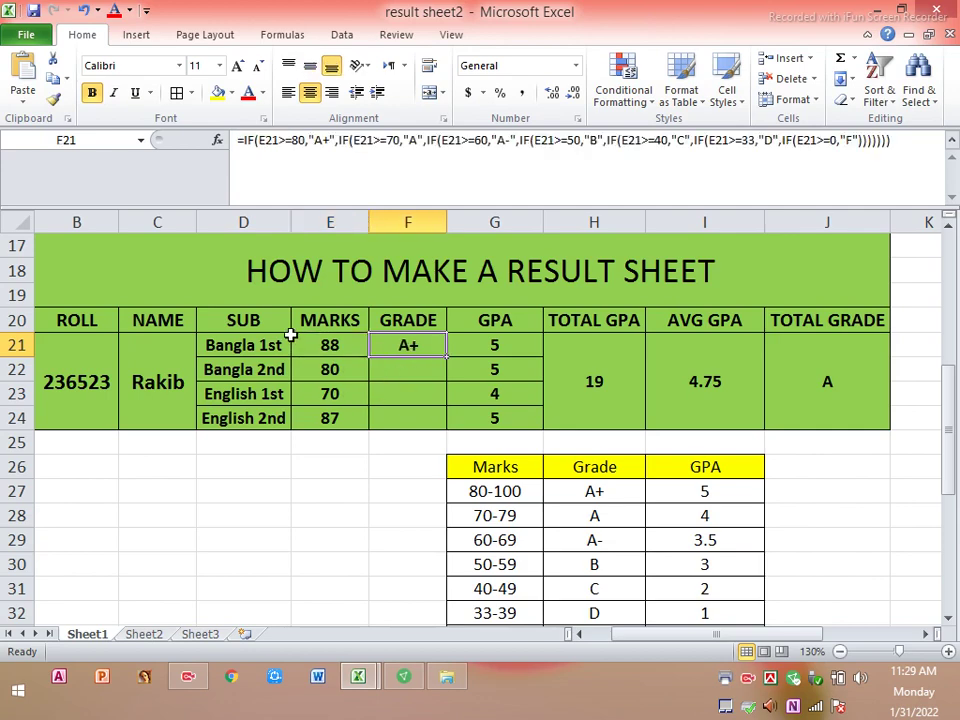
pyautogui.click(321, 344)
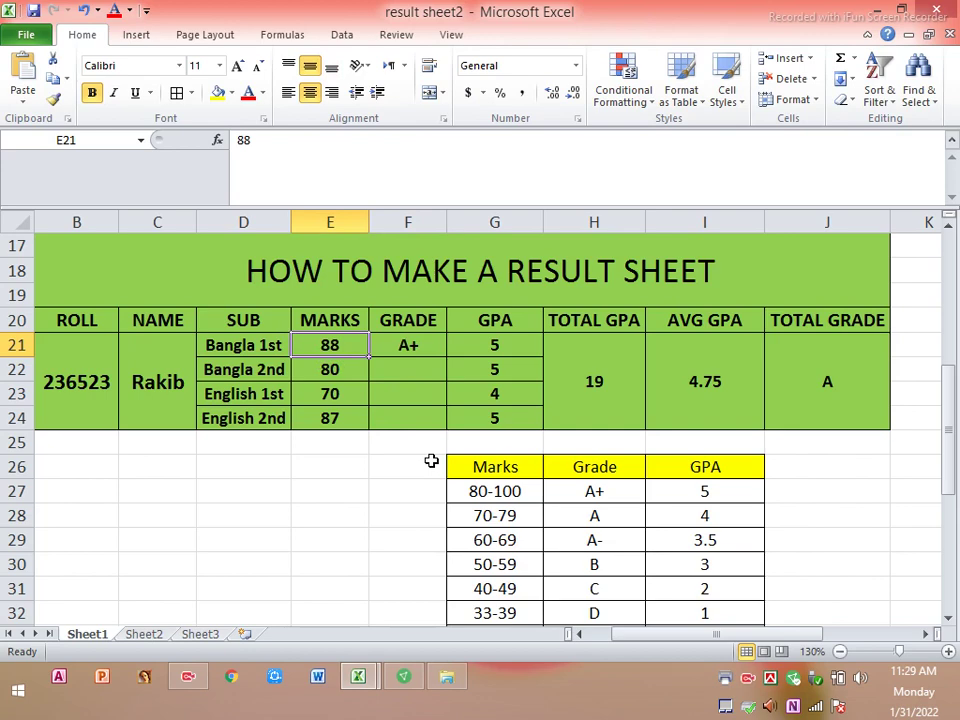
pyautogui.click(415, 346)
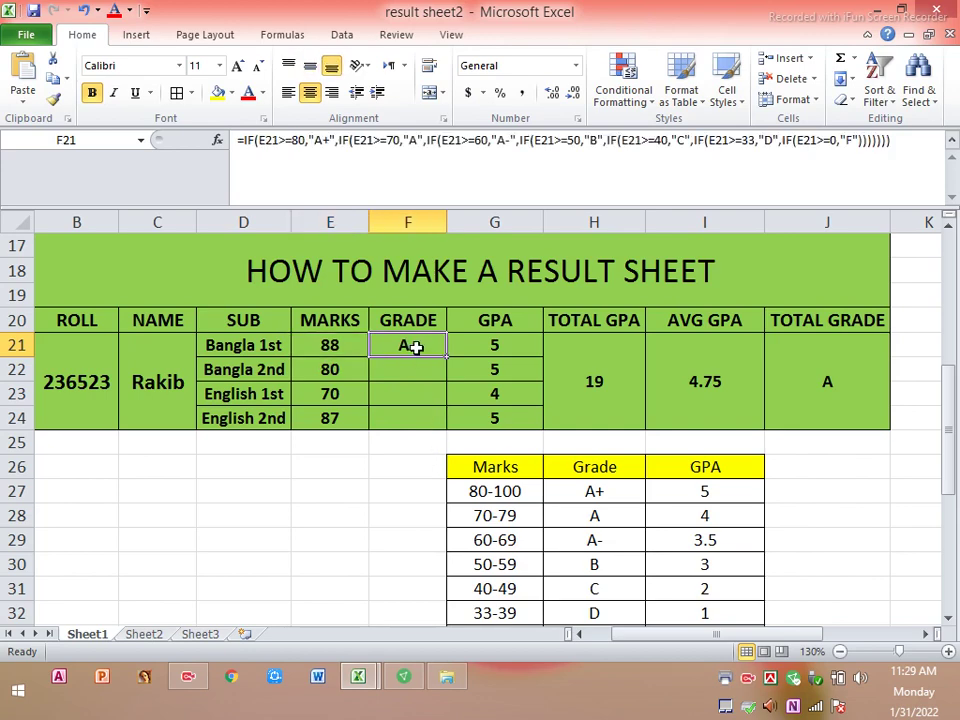
pyautogui.click(342, 344)
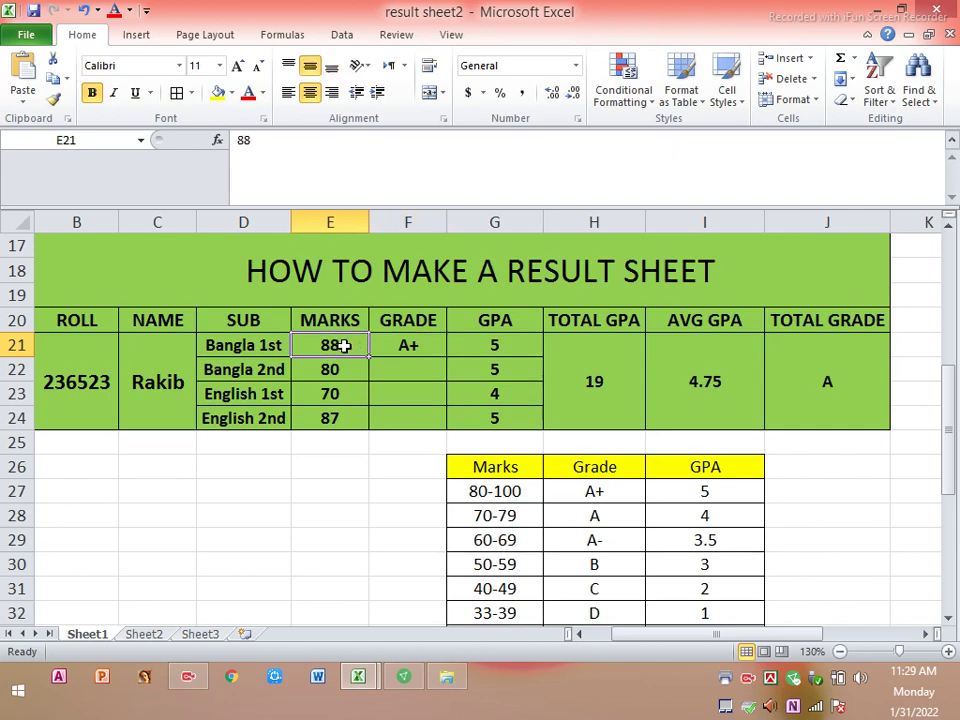
pyautogui.write('32')
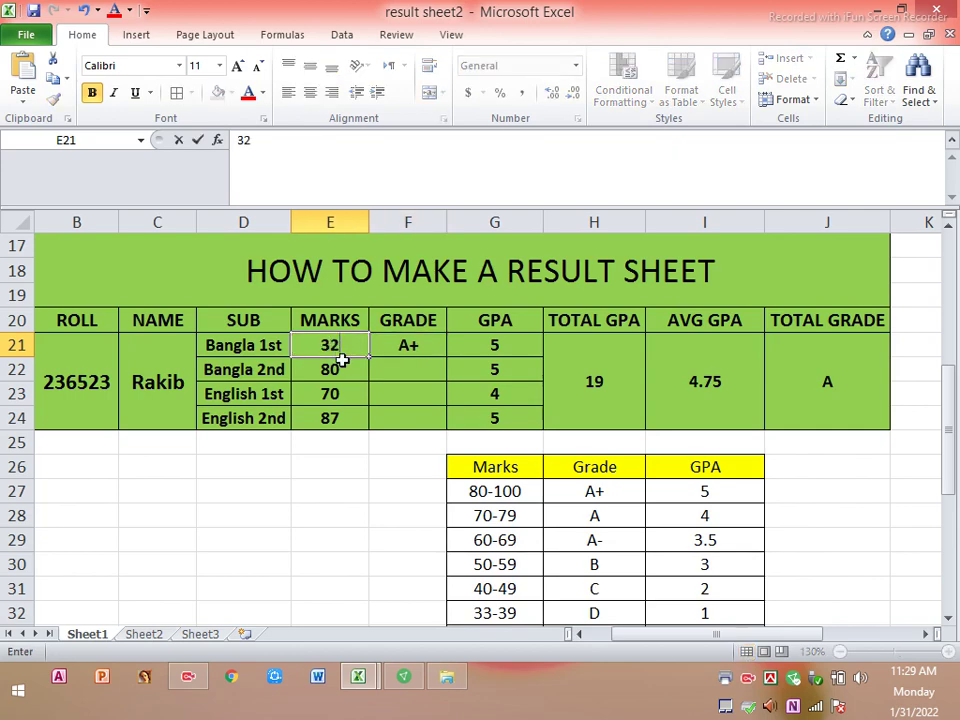
pyautogui.press('Return')
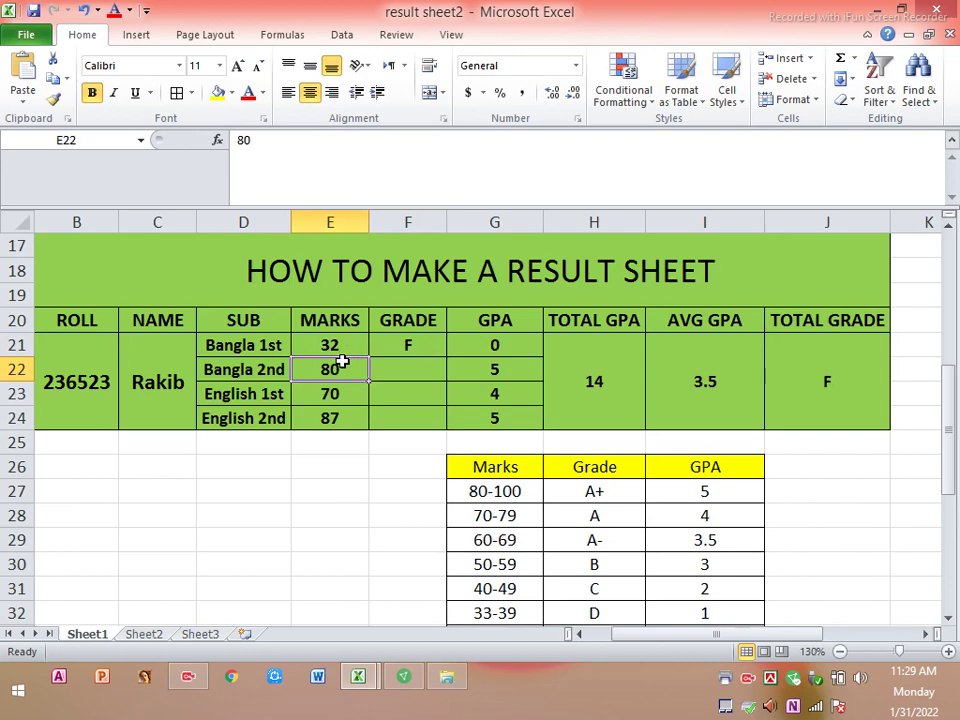
# Step: Change E21 back to 50 and fill the F21 grade formula down to English 2nd
pyautogui.click(336, 345)
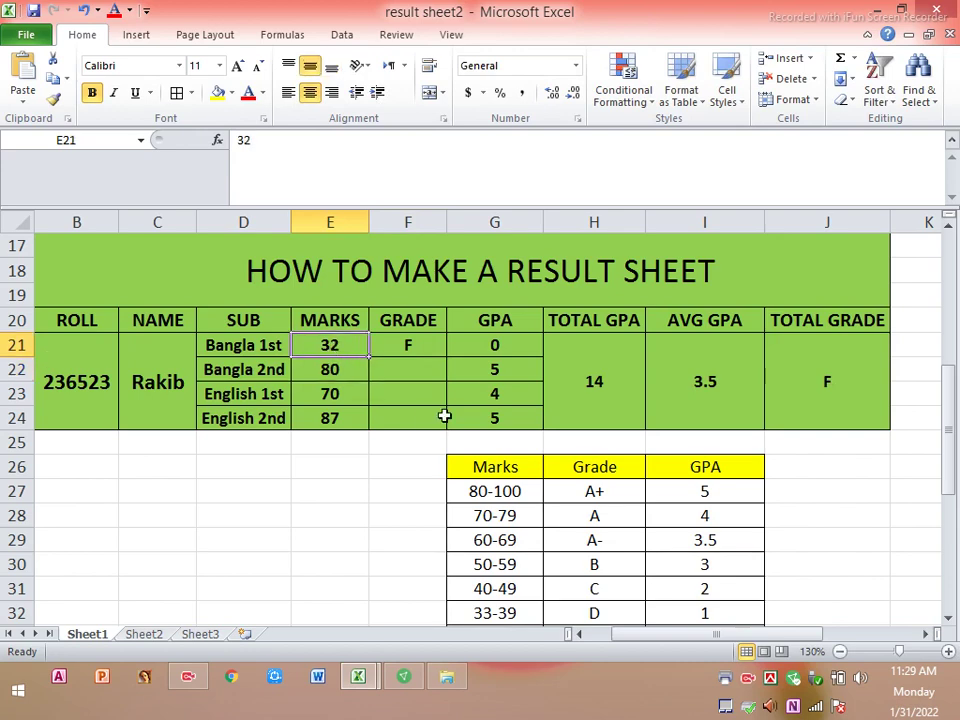
pyautogui.write('50')
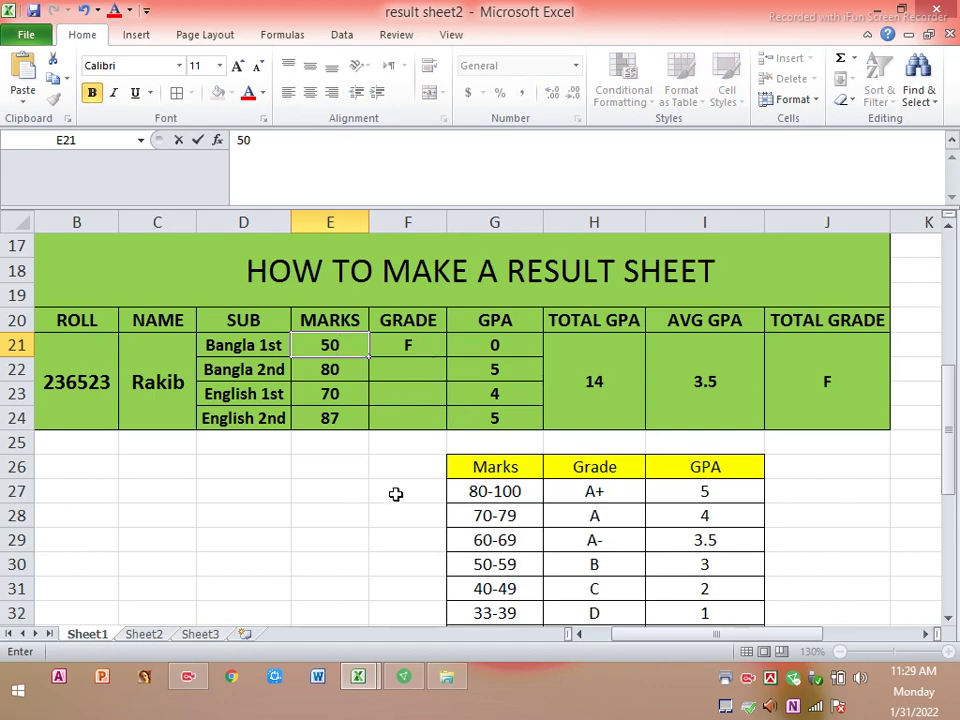
pyautogui.press('Return')
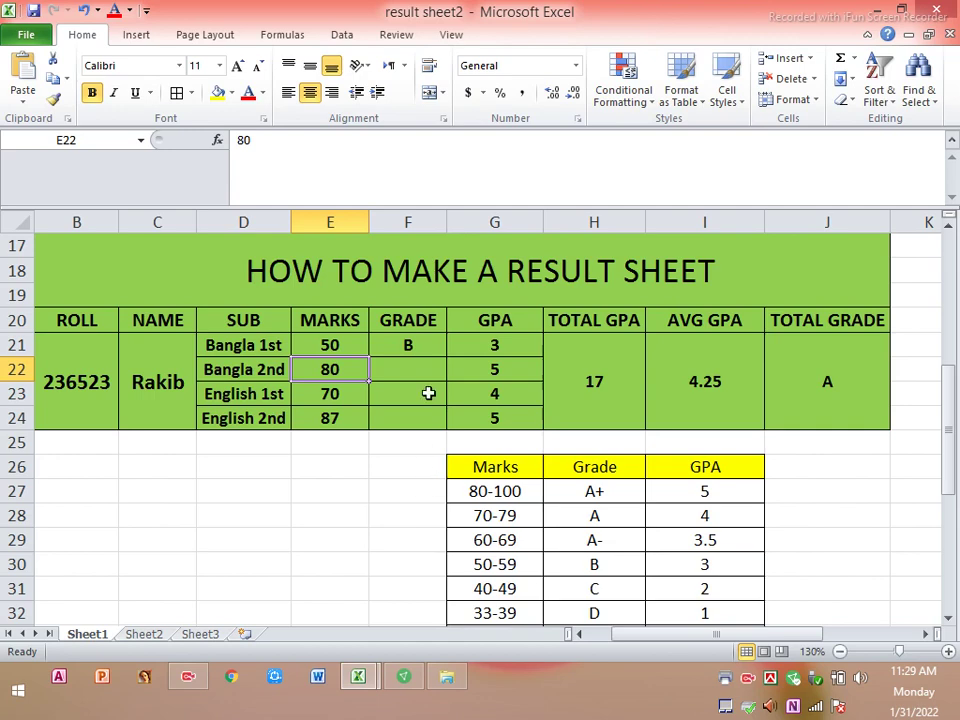
pyautogui.click(416, 344)
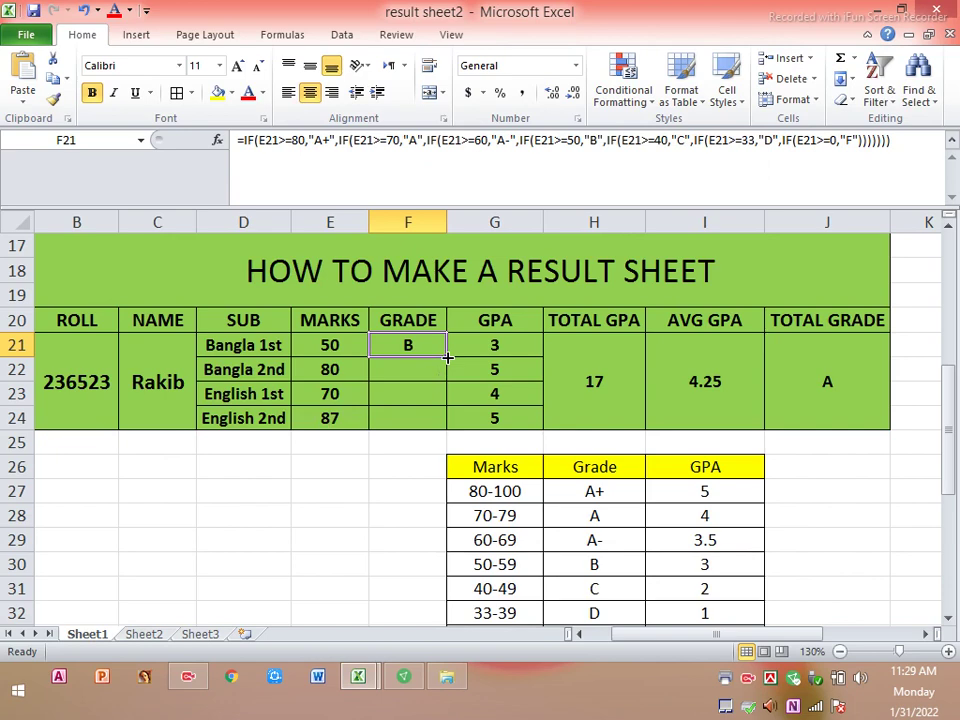
pyautogui.moveTo(447, 355); pyautogui.dragTo(441, 429)
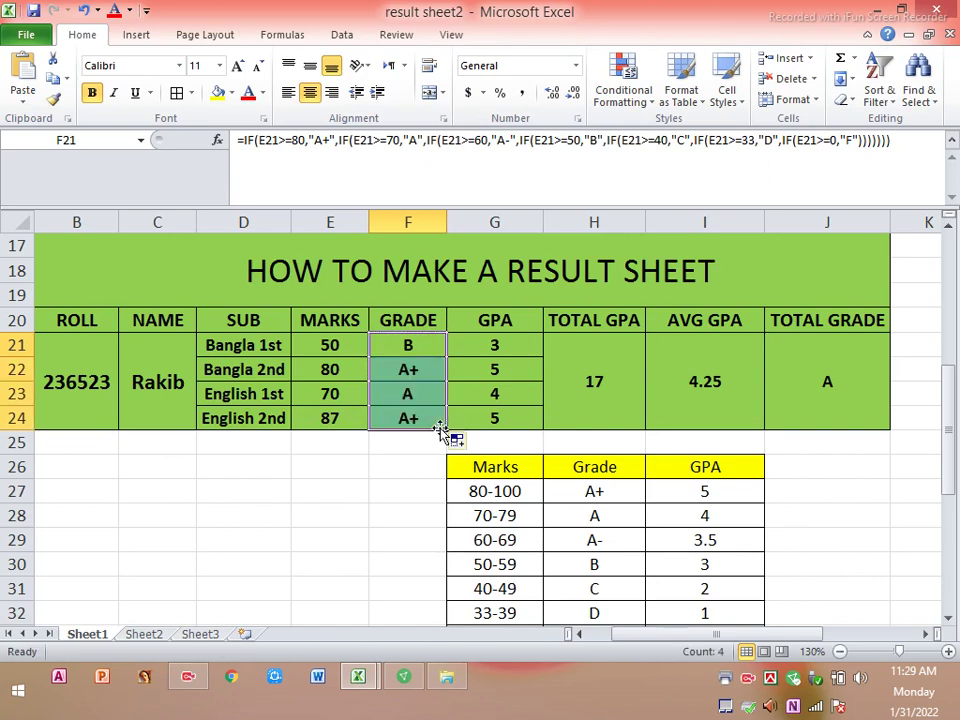
# Step: Change the Bangla 2nd mark to 70 and the English 2nd mark to 47
pyautogui.click(355, 394)
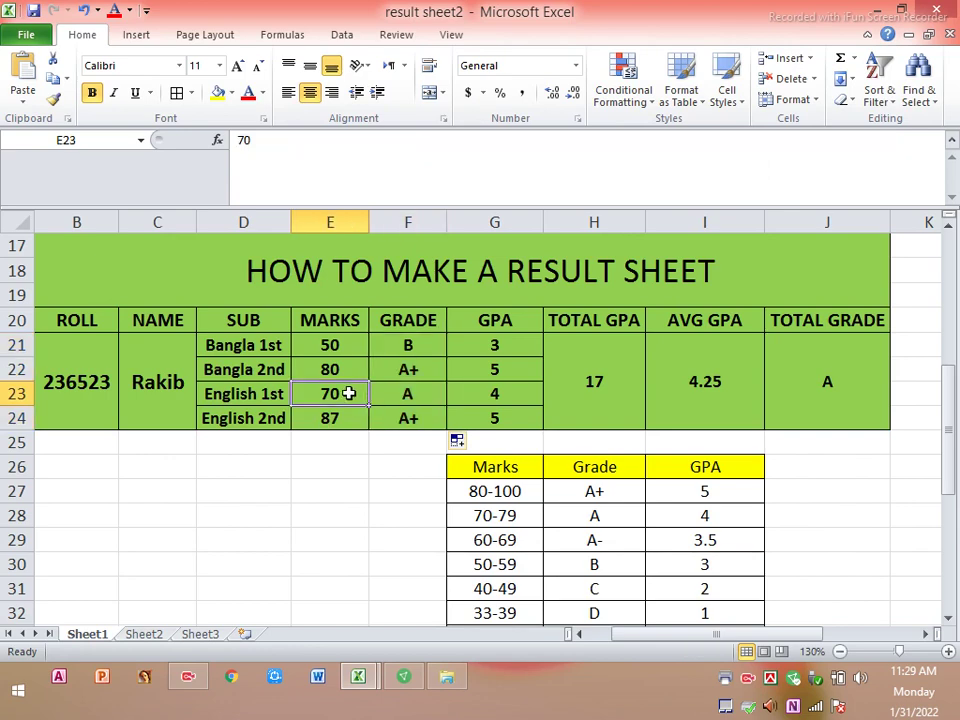
pyautogui.click(390, 394)
pyautogui.click(410, 378)
pyautogui.click(336, 394)
pyautogui.click(332, 369)
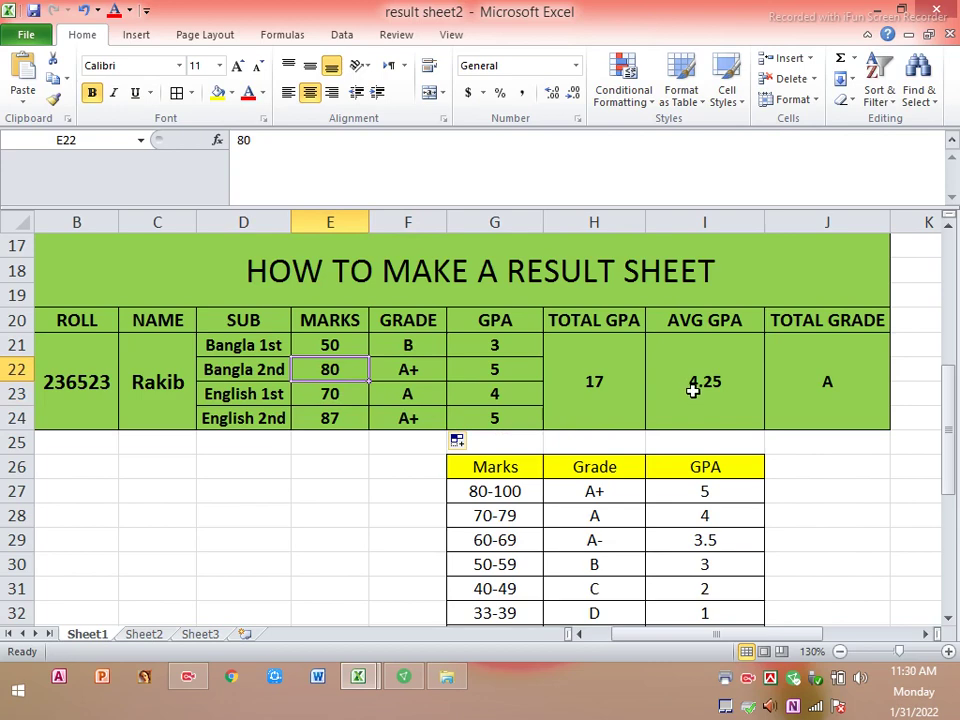
pyautogui.write('7')
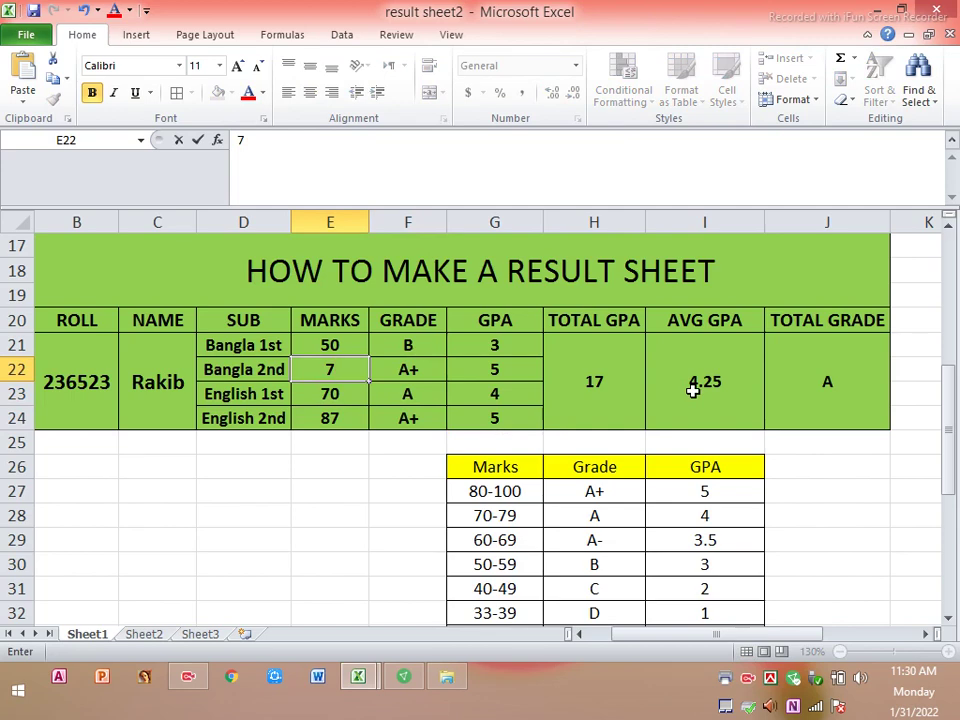
pyautogui.write('0')
pyautogui.press('Return')
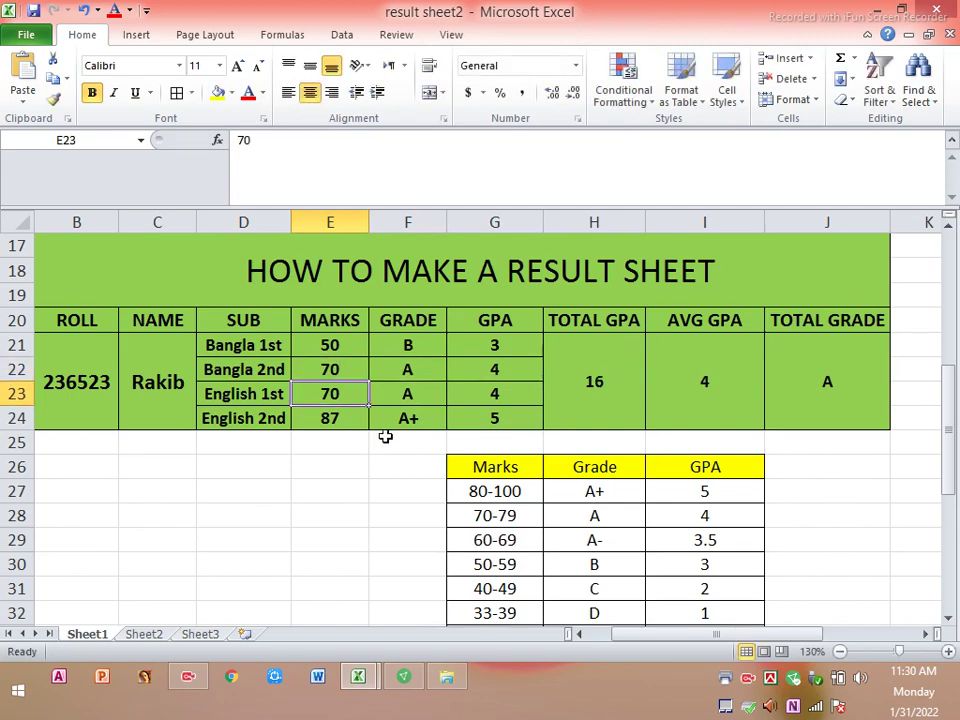
pyautogui.click(332, 418)
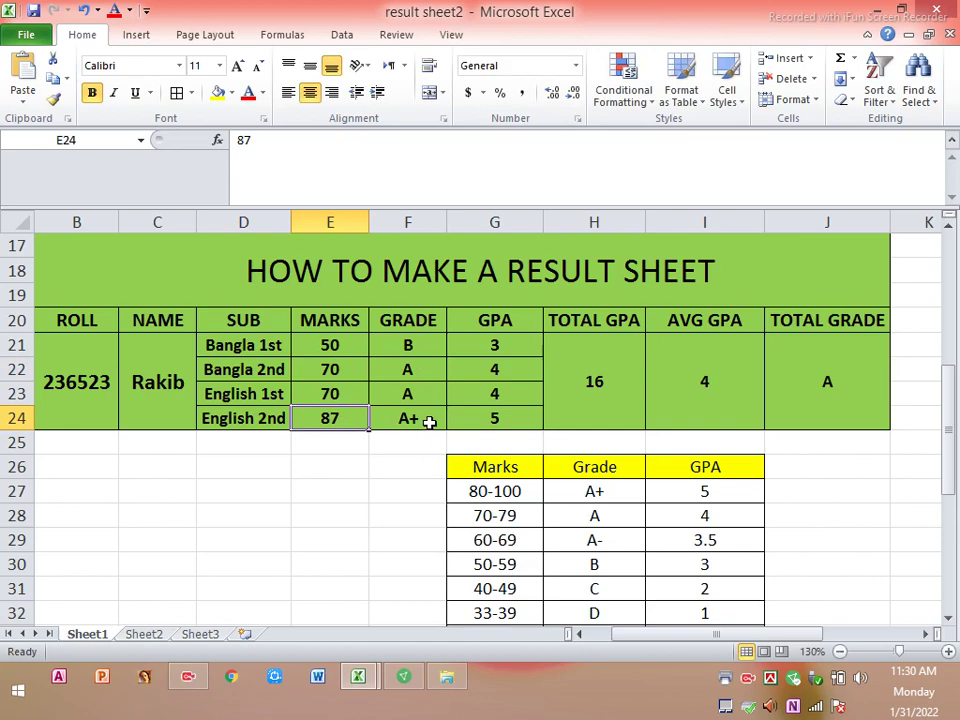
pyautogui.write('47')
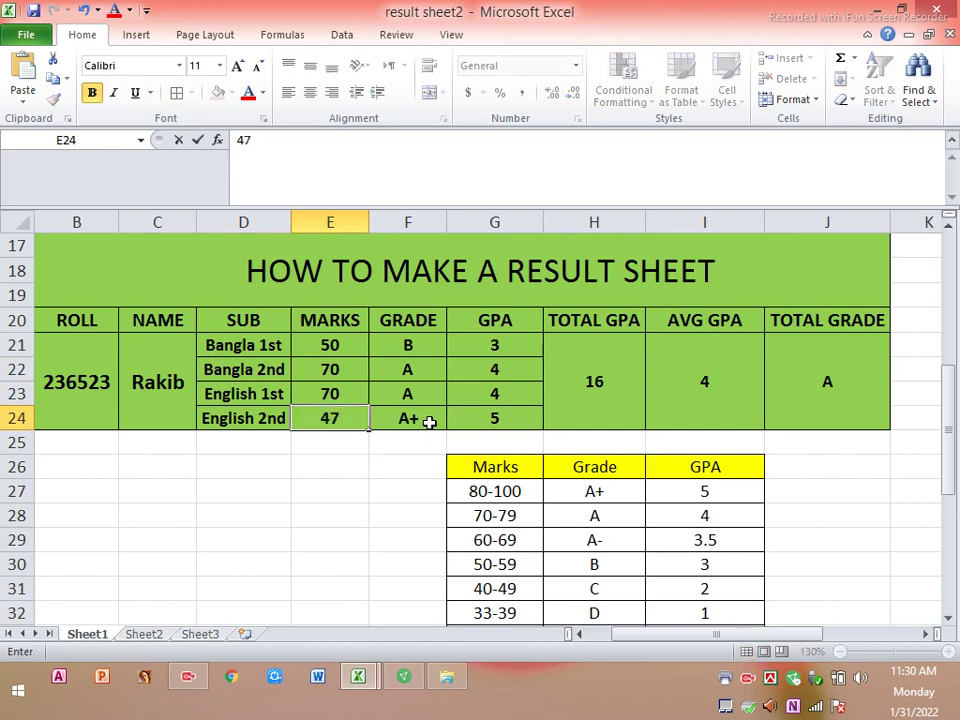
pyautogui.press('Return')
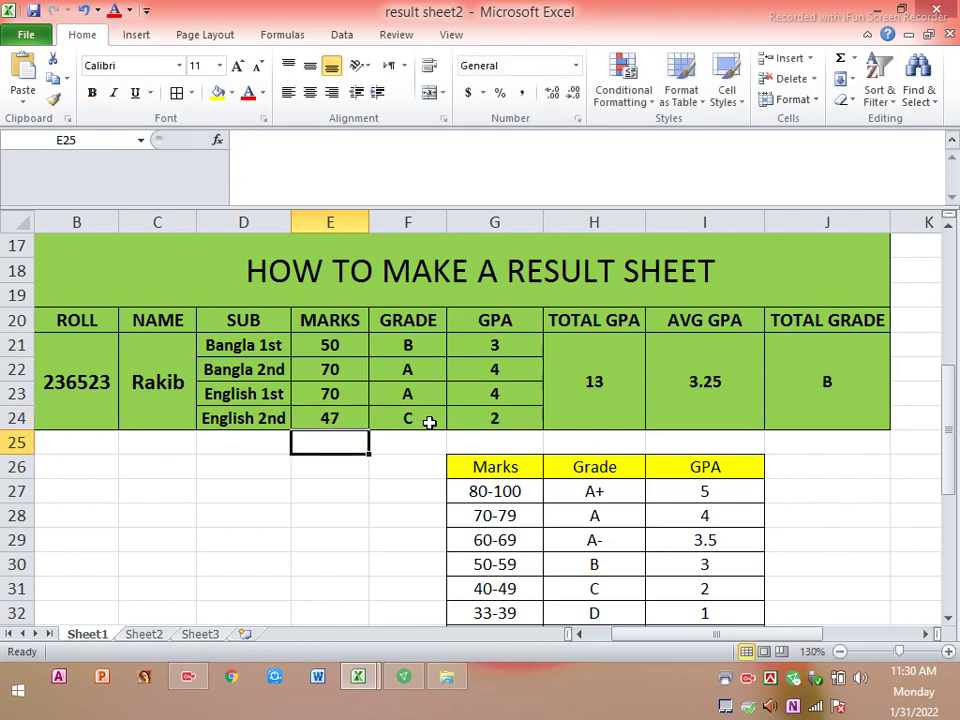
# Step: Inspect the English 2nd grade and GPA, AVG GPA and TOTAL GRADE formulas
pyautogui.click(416, 420)
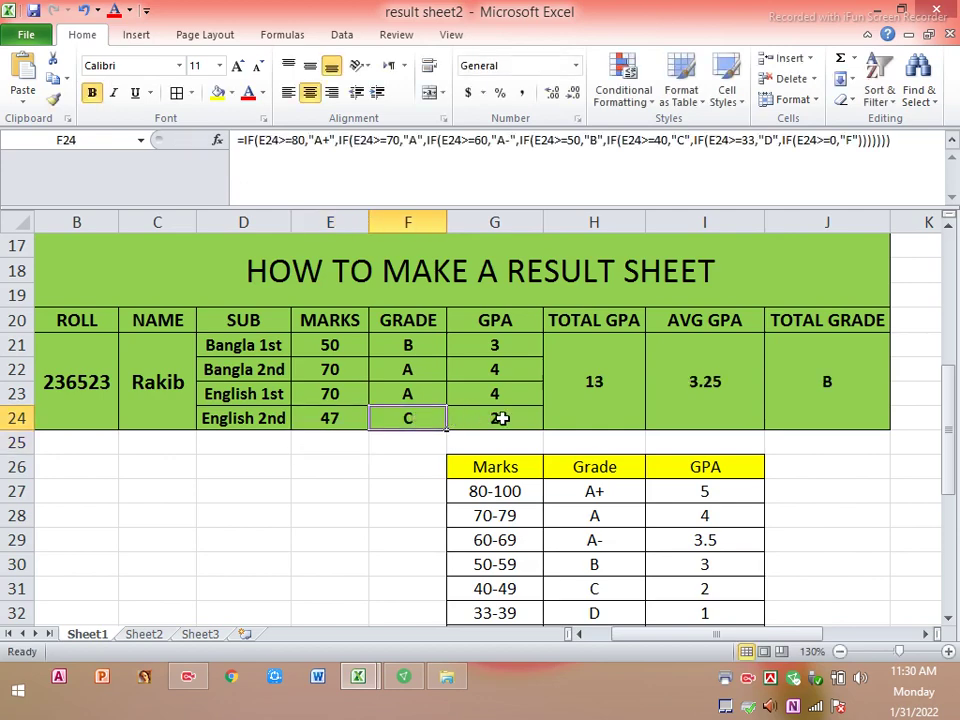
pyautogui.click(497, 420)
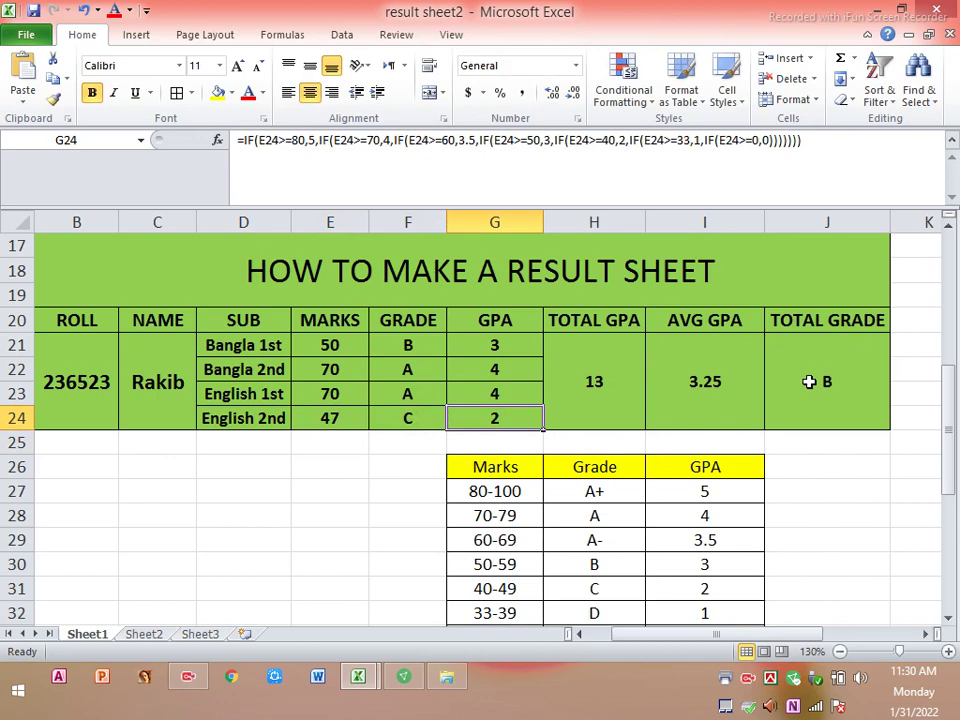
pyautogui.click(809, 381)
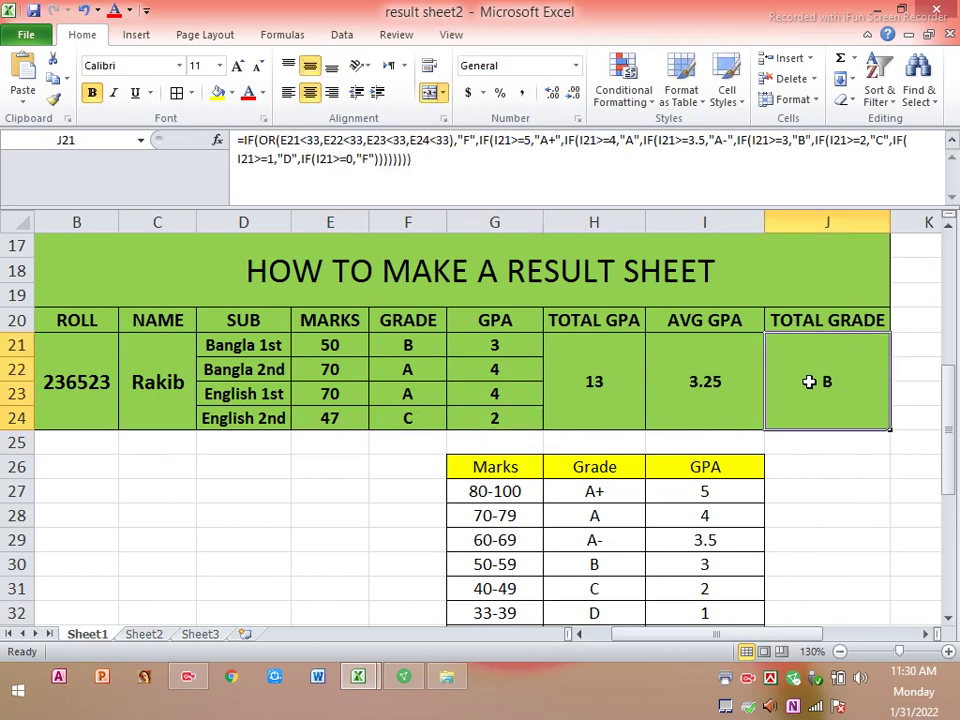
pyautogui.click(693, 392)
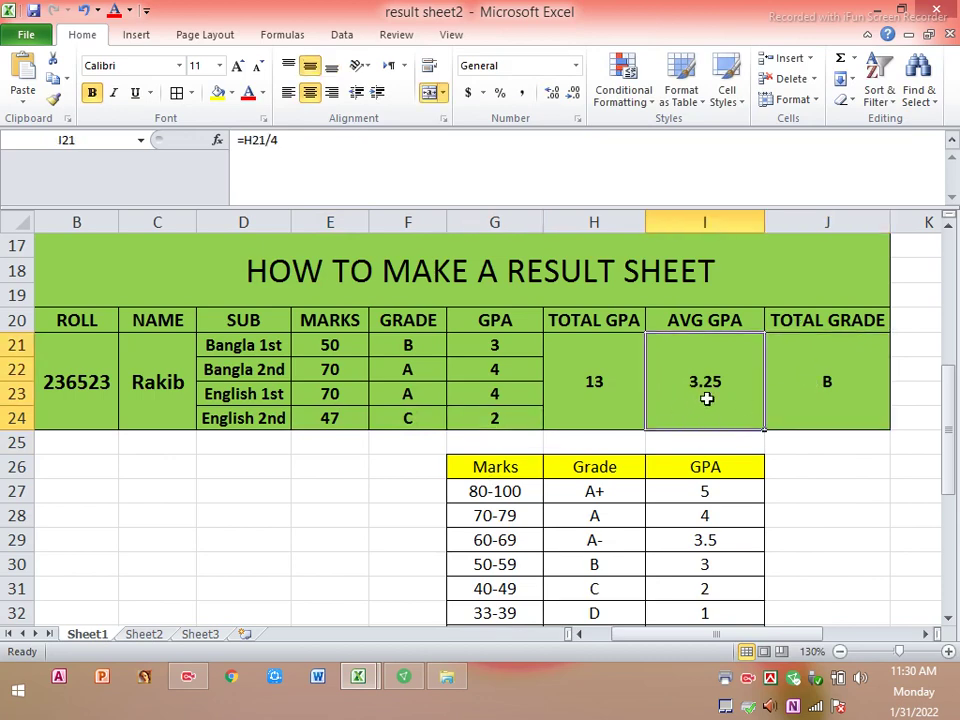
pyautogui.click(823, 390)
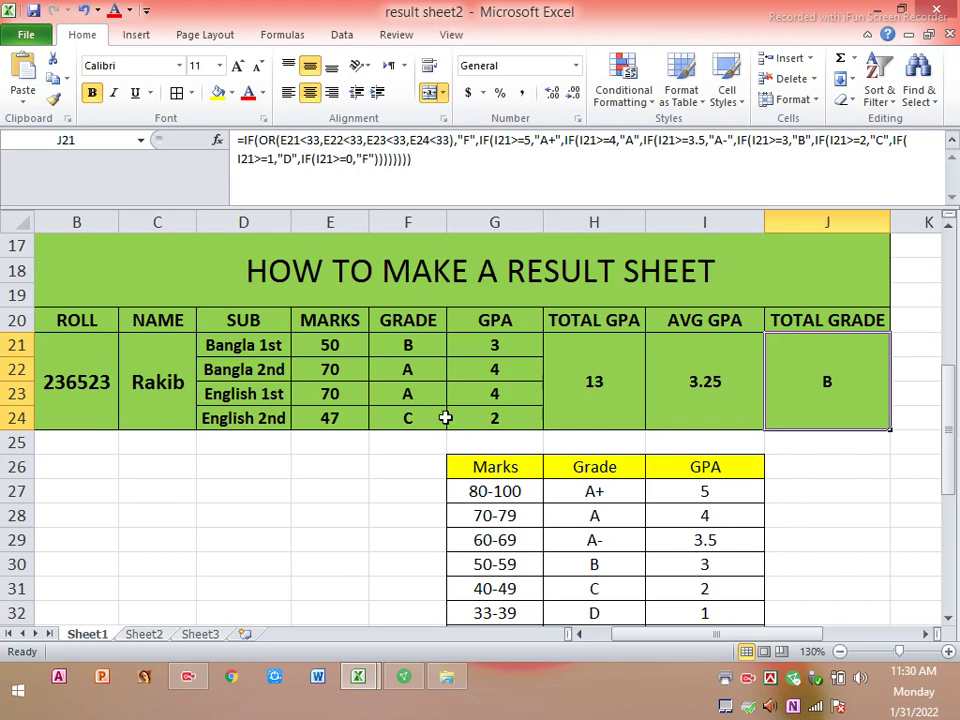
# Step: Enter 22 as the English 1st mark in E23 and check the resulting F grade and totals
pyautogui.click(342, 392)
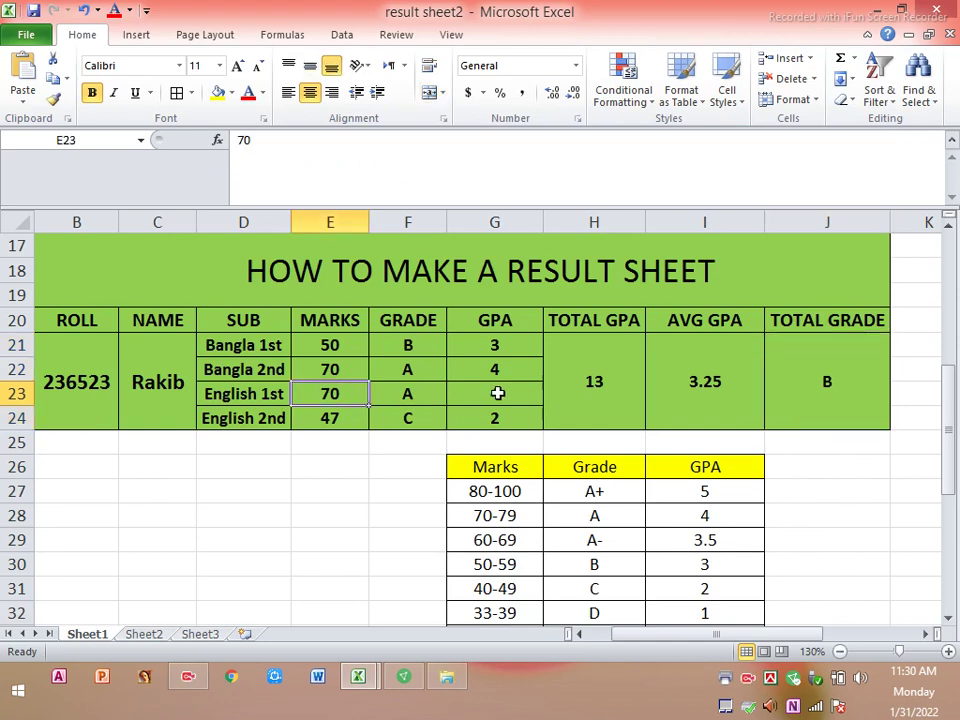
pyautogui.write('22')
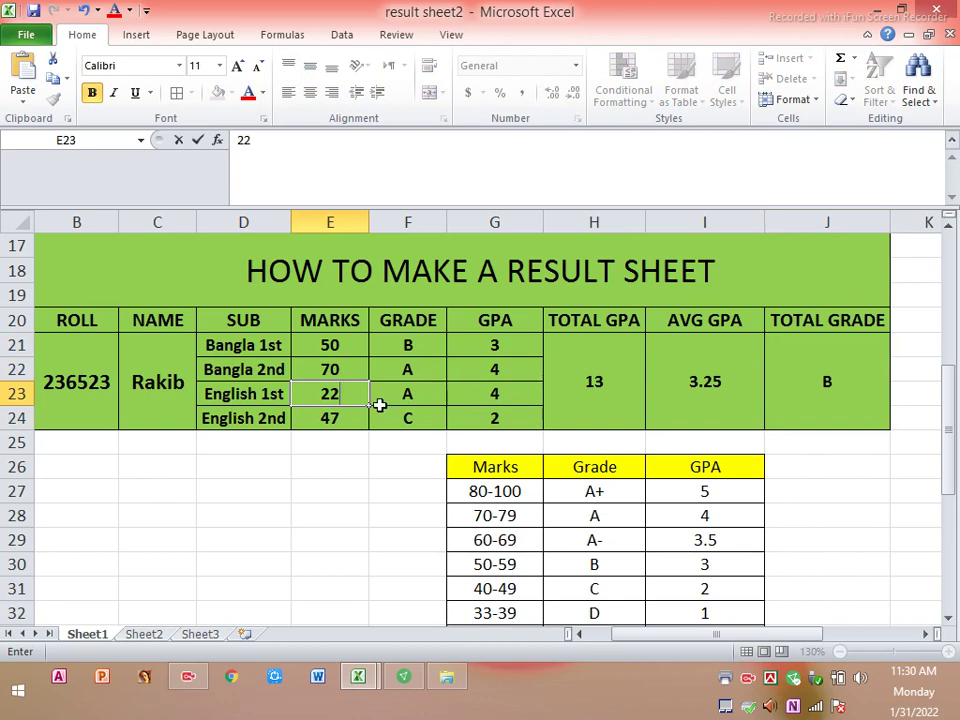
pyautogui.click(560, 387)
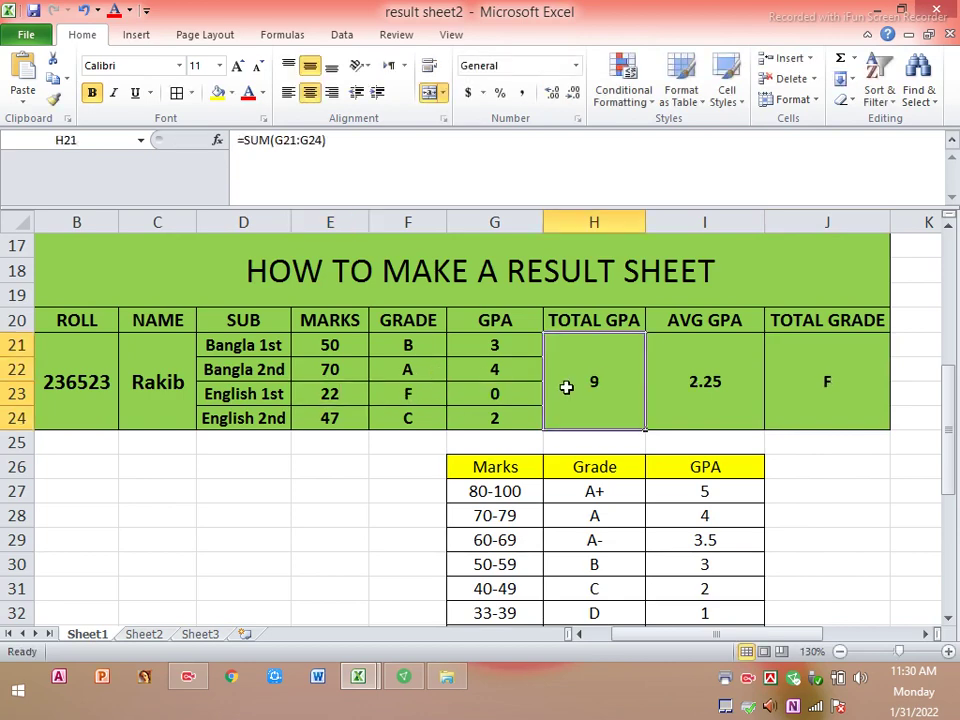
pyautogui.click(703, 399)
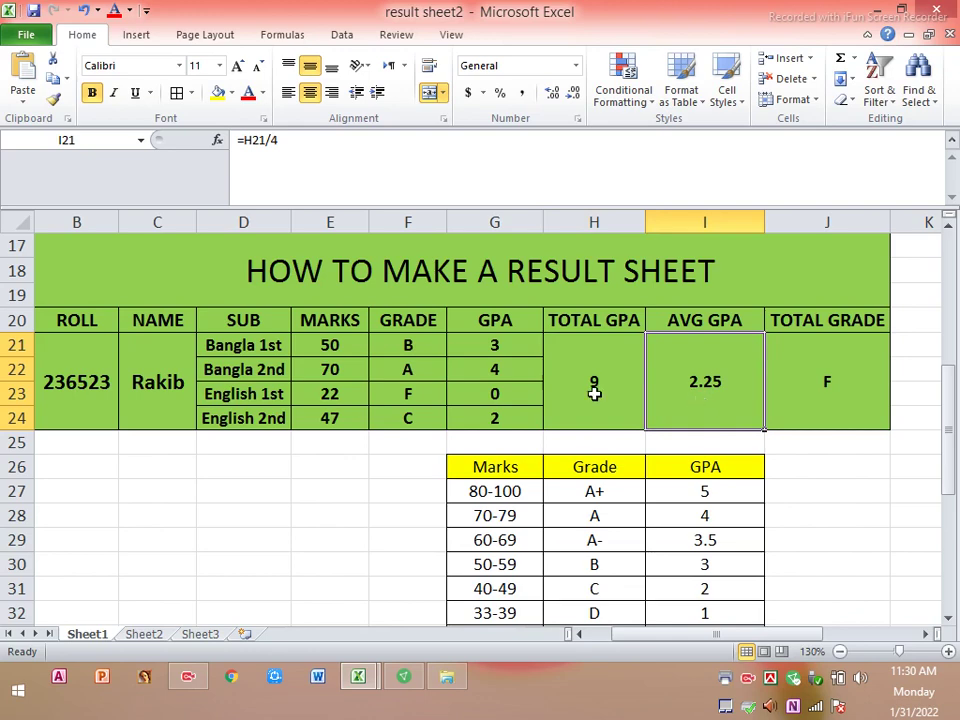
pyautogui.click(404, 399)
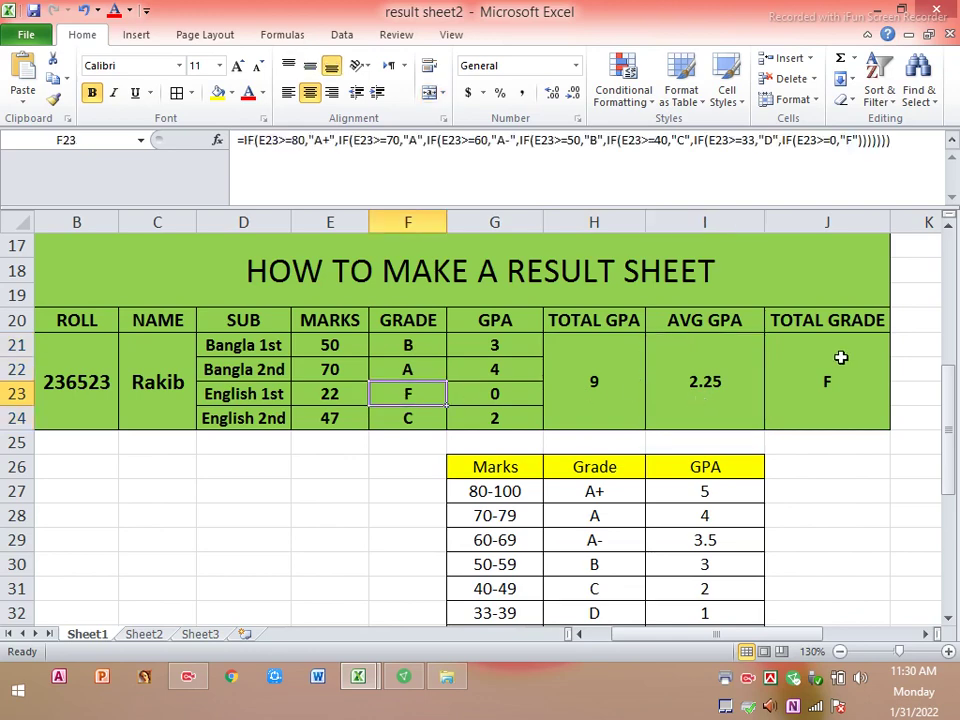
pyautogui.click(784, 360)
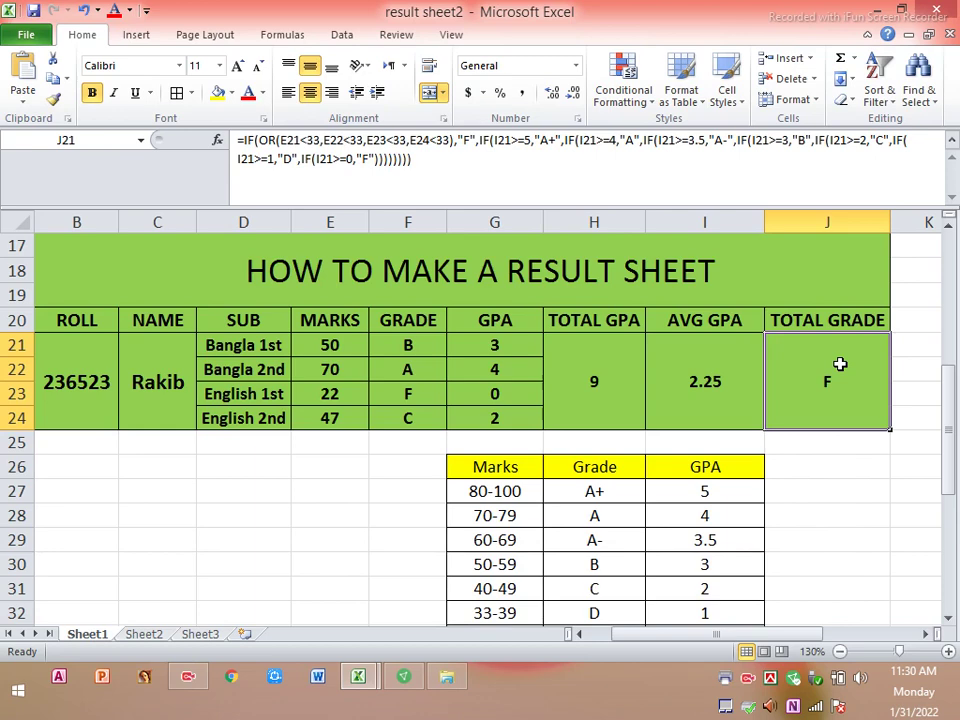
pyautogui.click(576, 383)
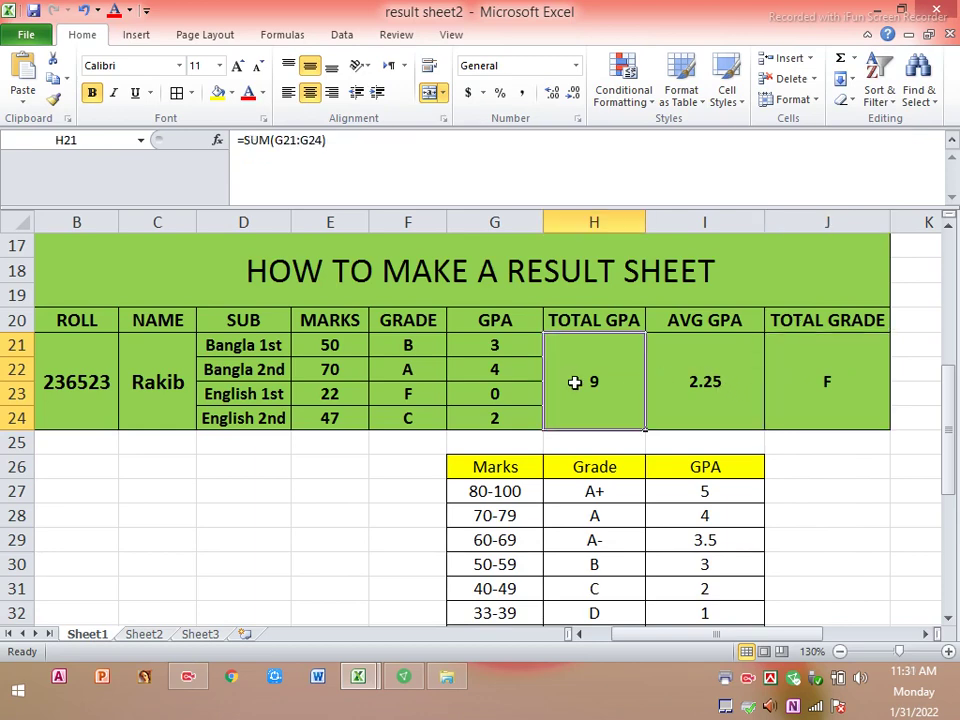
pyautogui.click(391, 390)
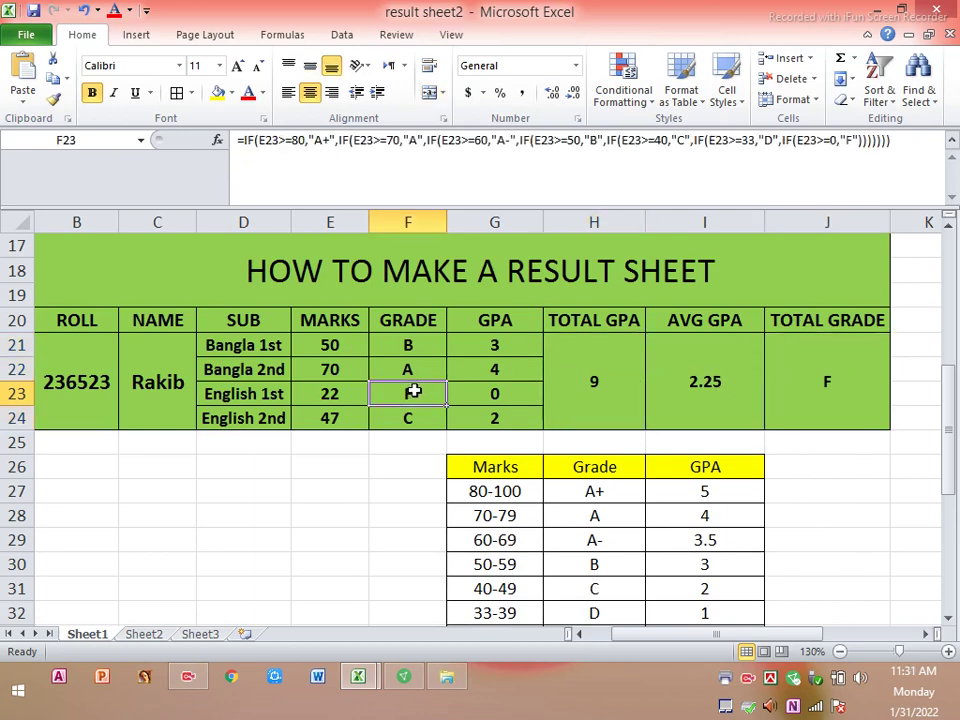
pyautogui.click(345, 394)
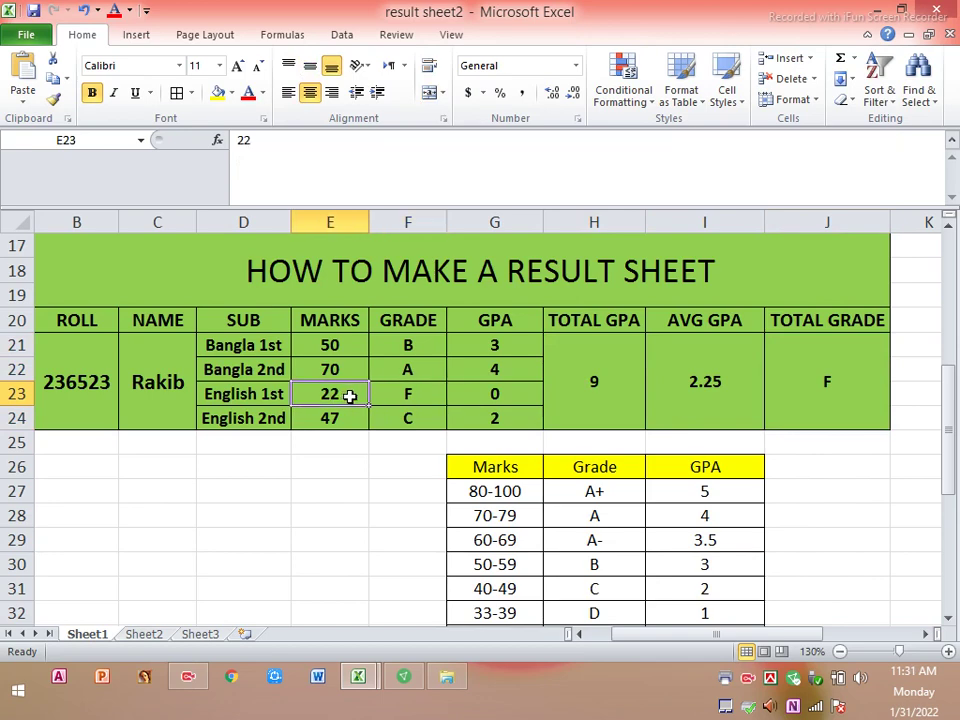
pyautogui.click(488, 325)
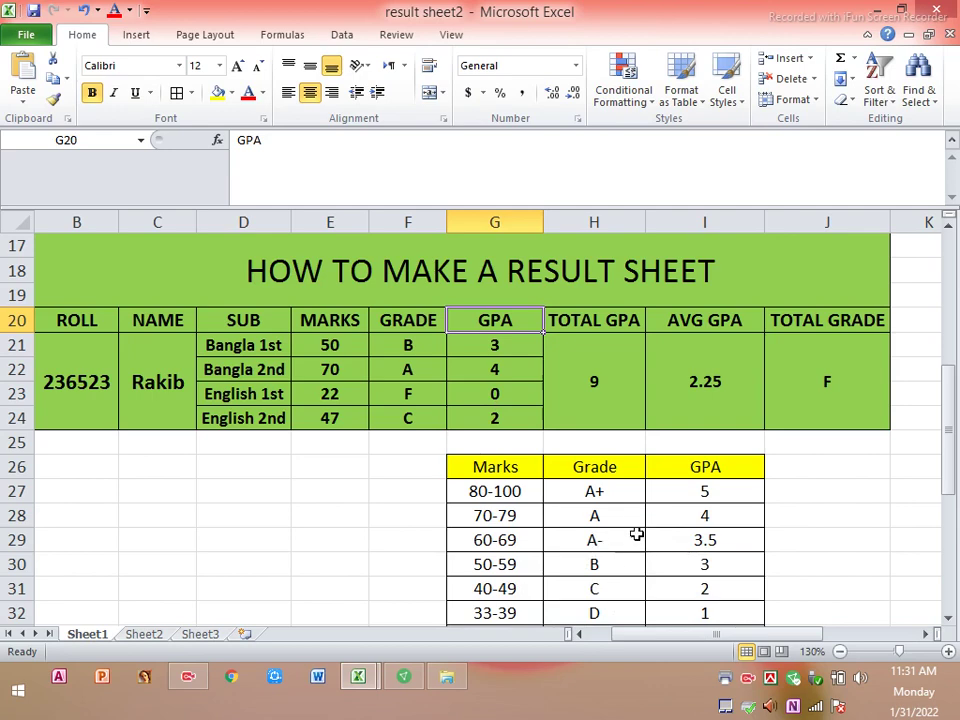
pyautogui.click(494, 348)
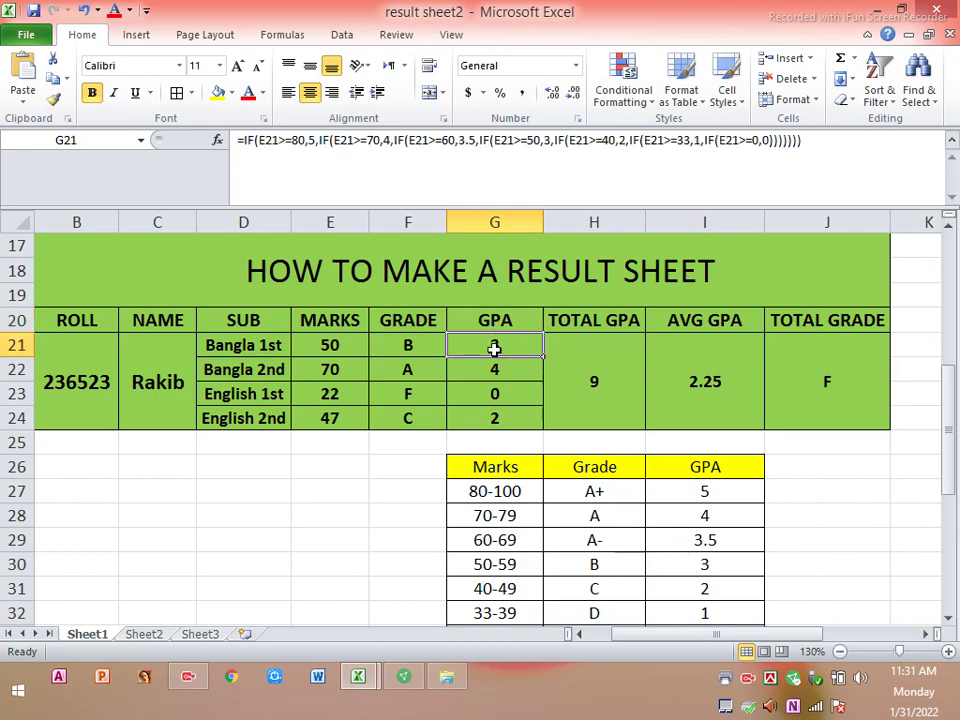
# Step: Trim the G21 GPA formula back to =IF(E21>=80,5, and select that first clause
pyautogui.click(820, 150)
pyautogui.press('BackSpace')
pyautogui.press('BackSpace')
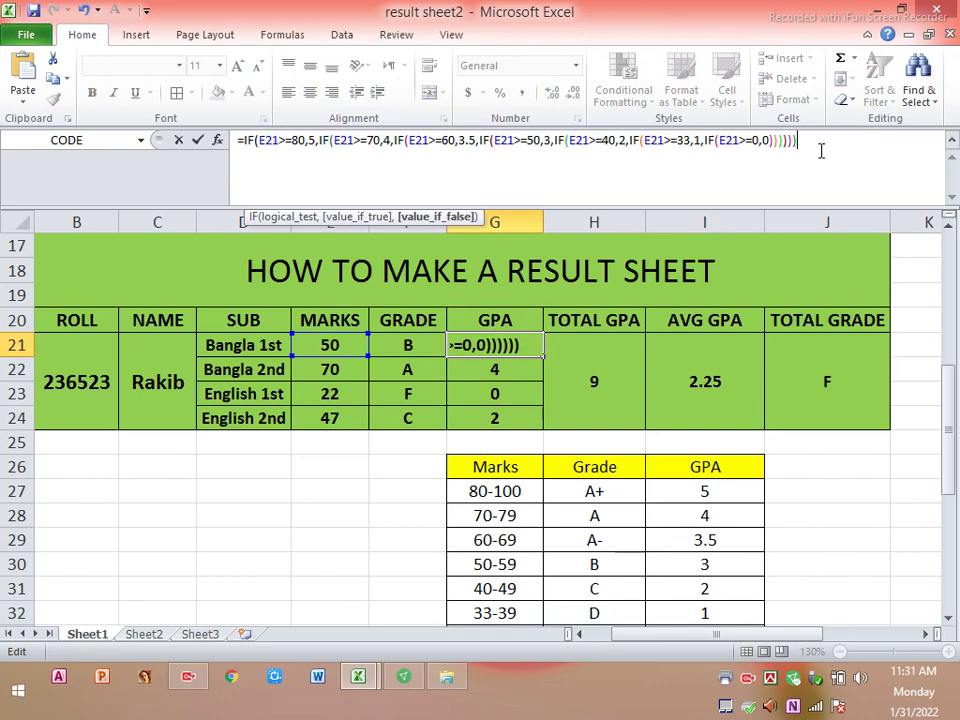
pyautogui.press('BackSpace')
pyautogui.press('BackSpace')
pyautogui.press('BackSpace')
pyautogui.press('BackSpace')
pyautogui.press('BackSpace')
pyautogui.press('BackSpace')
pyautogui.press('BackSpace')
pyautogui.press('BackSpace')
pyautogui.press('BackSpace')
pyautogui.press('BackSpace')
pyautogui.press('BackSpace')
pyautogui.press('BackSpace')
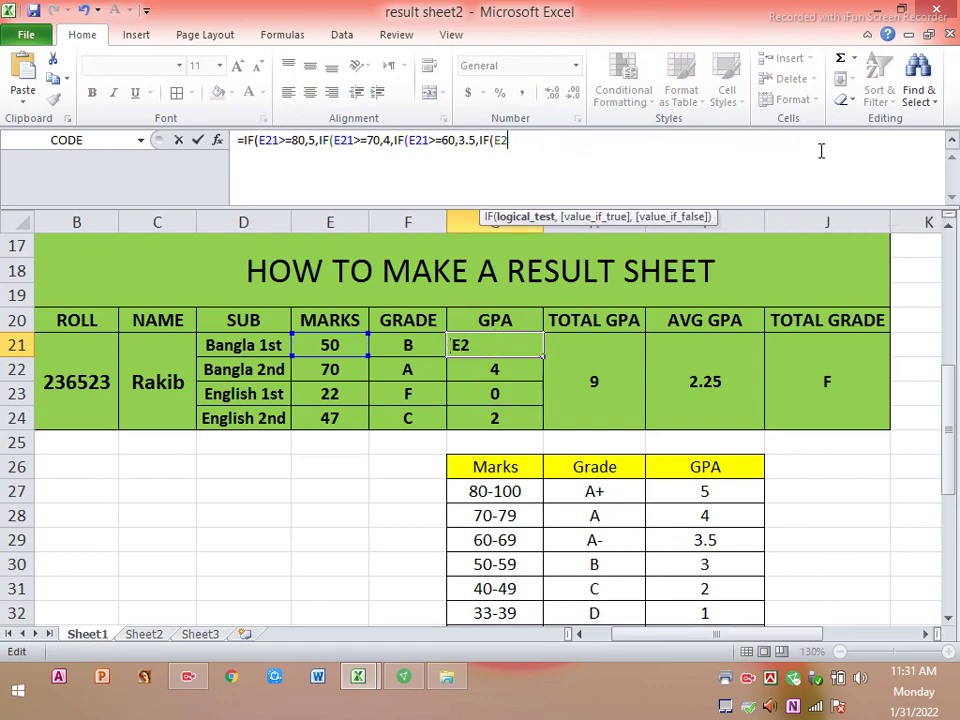
pyautogui.press('BackSpace')
pyautogui.press('BackSpace')
pyautogui.press('BackSpace')
pyautogui.press('BackSpace')
pyautogui.press('BackSpace')
pyautogui.press('BackSpace')
pyautogui.press('BackSpace')
pyautogui.press('BackSpace')
pyautogui.press('BackSpace')
pyautogui.press('BackSpace')
pyautogui.press('BackSpace')
pyautogui.press('BackSpace')
pyautogui.press('BackSpace')
pyautogui.press('BackSpace')
pyautogui.press('BackSpace')
pyautogui.press('BackSpace')
pyautogui.press('BackSpace')
pyautogui.press('BackSpace')
pyautogui.press('BackSpace')
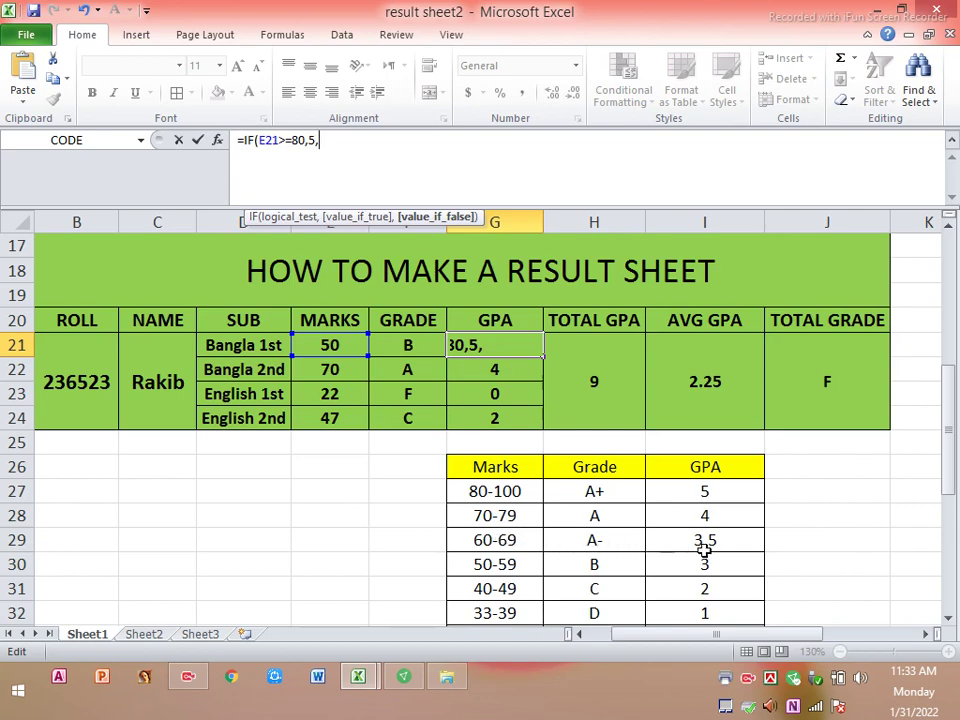
pyautogui.moveTo(319, 141); pyautogui.dragTo(246, 148)
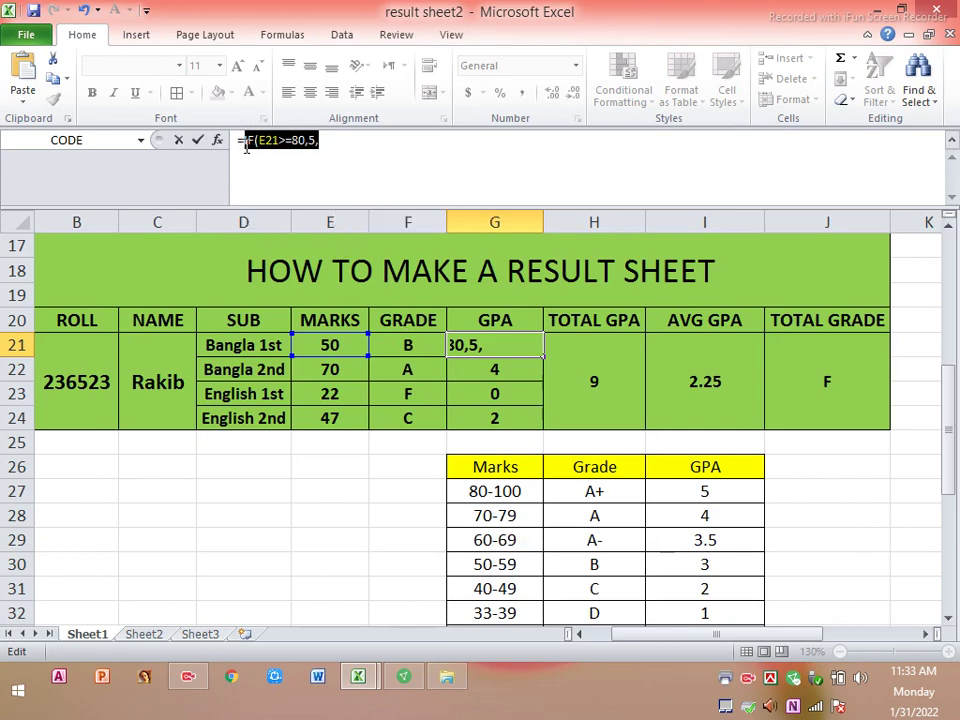
# Step: Duplicate the first IF clause in G21's formula bar to build a seven-IF chain
pyautogui.click(22, 76)
pyautogui.click(22, 76)
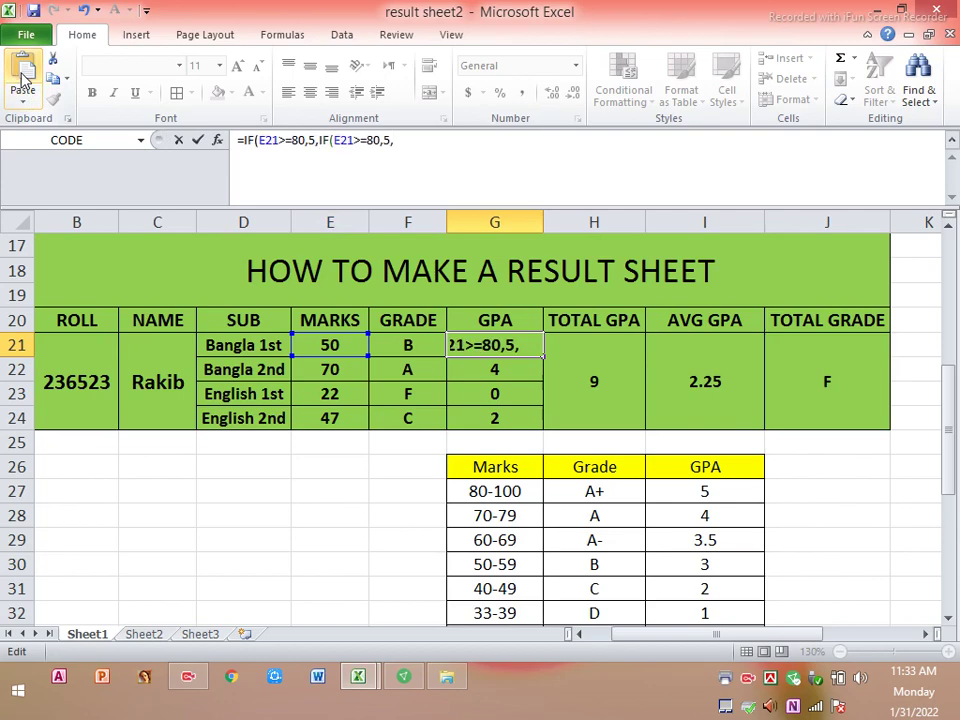
pyautogui.click(22, 76)
pyautogui.click(22, 76)
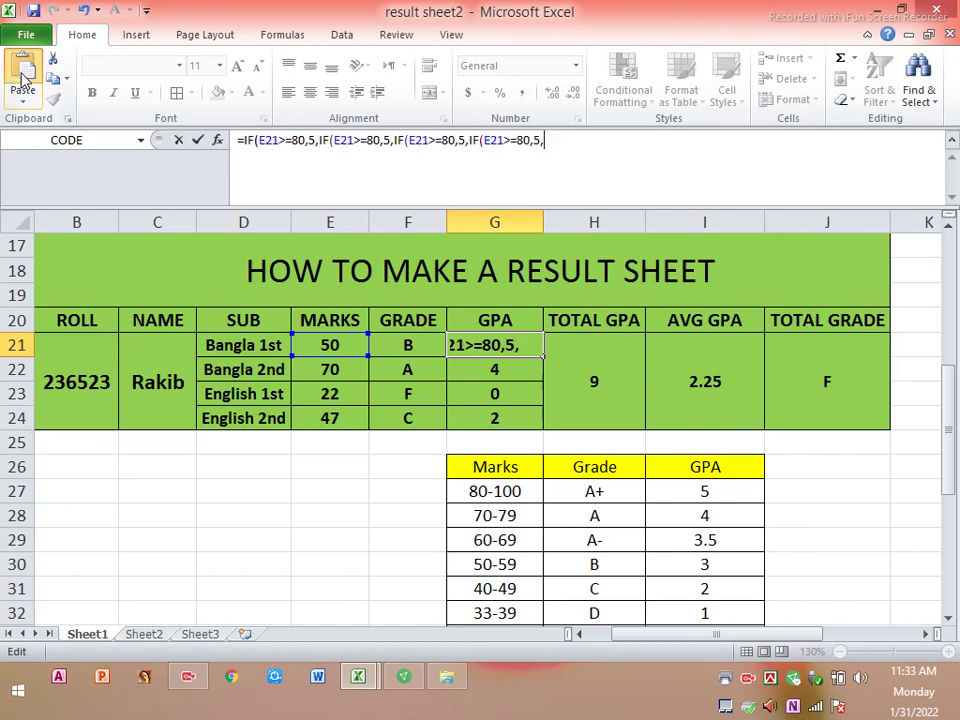
pyautogui.click(22, 76)
pyautogui.click(22, 76)
pyautogui.click(22, 76)
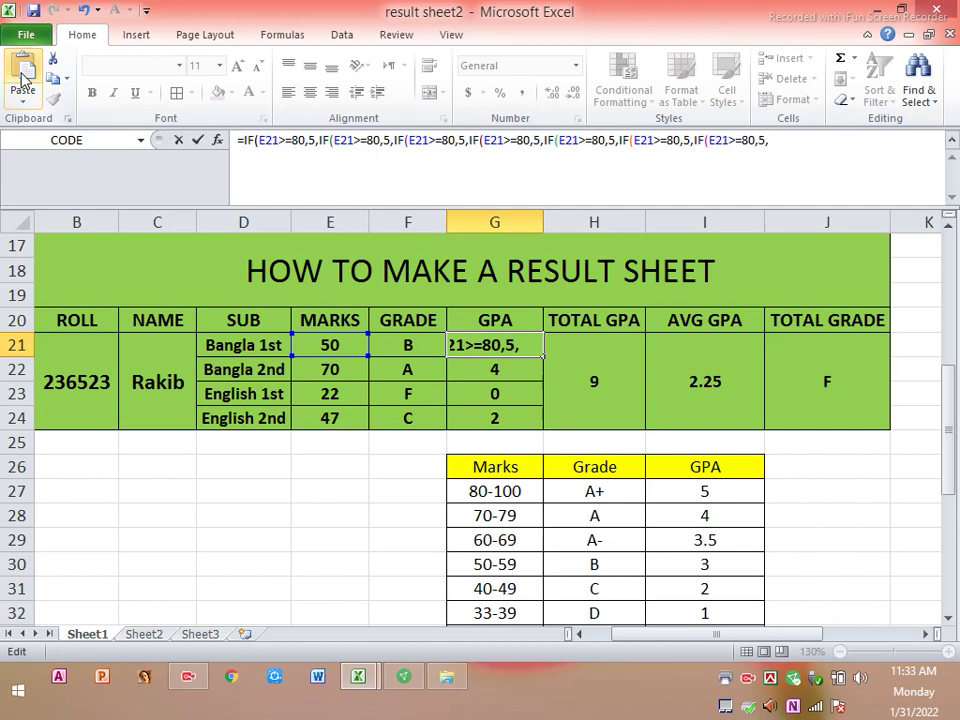
# Step: Set the second IF clause to 70→4 and the third to 60→3.5
pyautogui.press('Left')
pyautogui.press('Left')
pyautogui.press('Left')
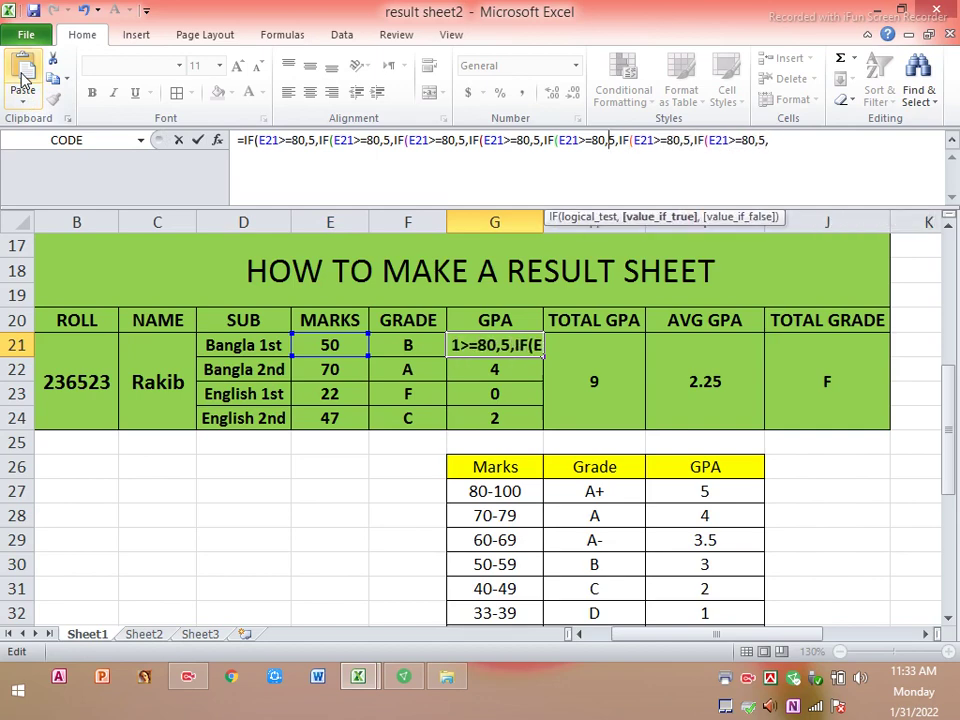
pyautogui.press('Left')
pyautogui.press('Left')
pyautogui.press('Left')
pyautogui.press('Left')
pyautogui.press('Left')
pyautogui.press('Left')
pyautogui.press('Left')
pyautogui.press('Left')
pyautogui.press('Left')
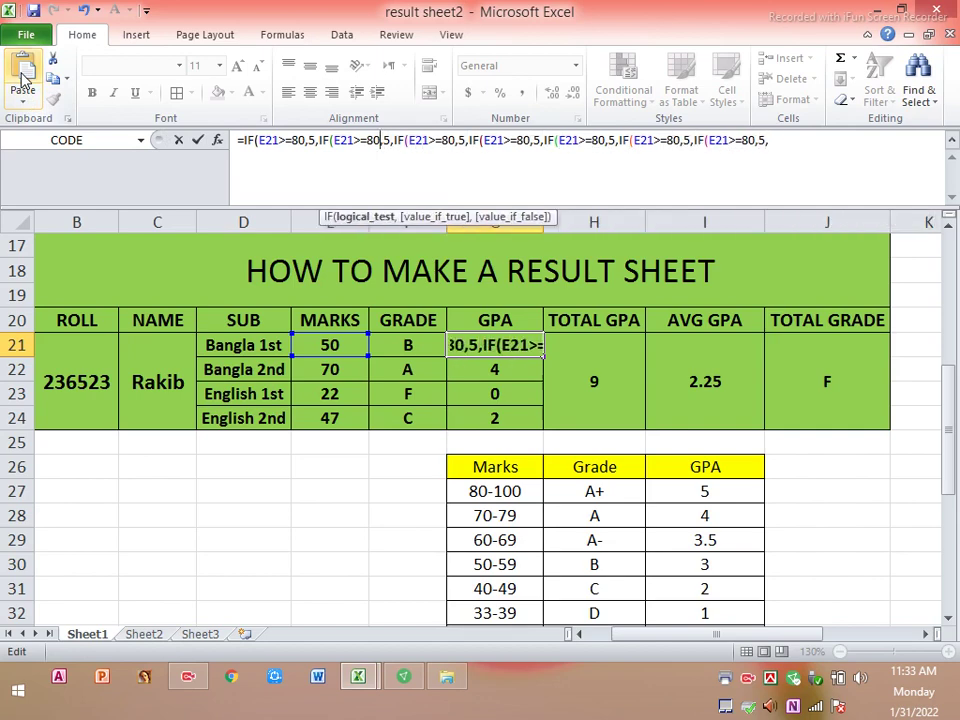
pyautogui.press('BackSpace')
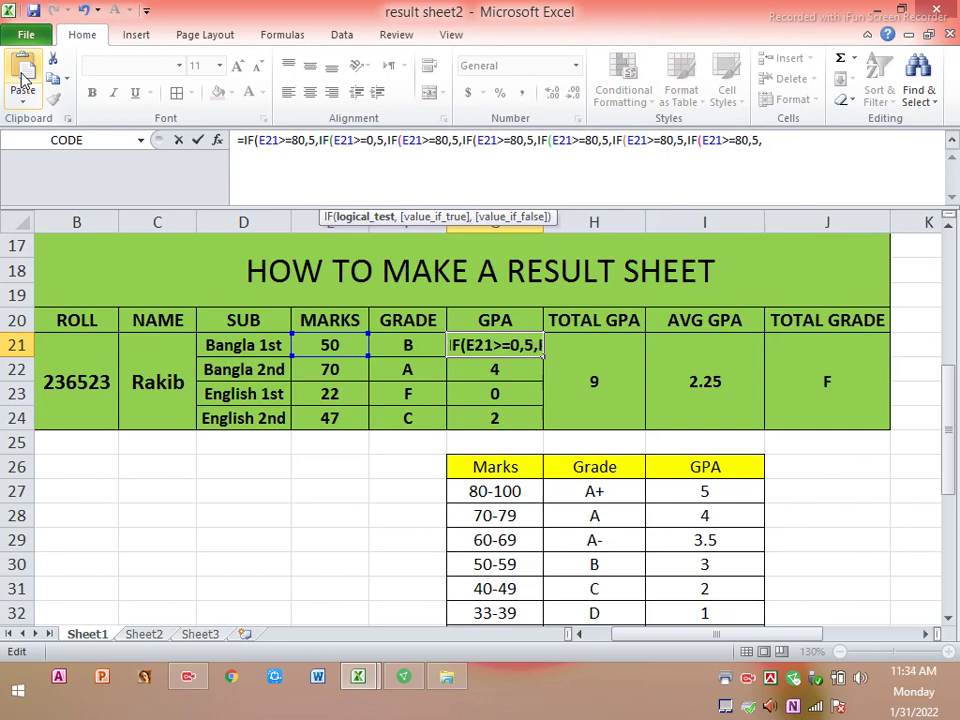
pyautogui.write('7')
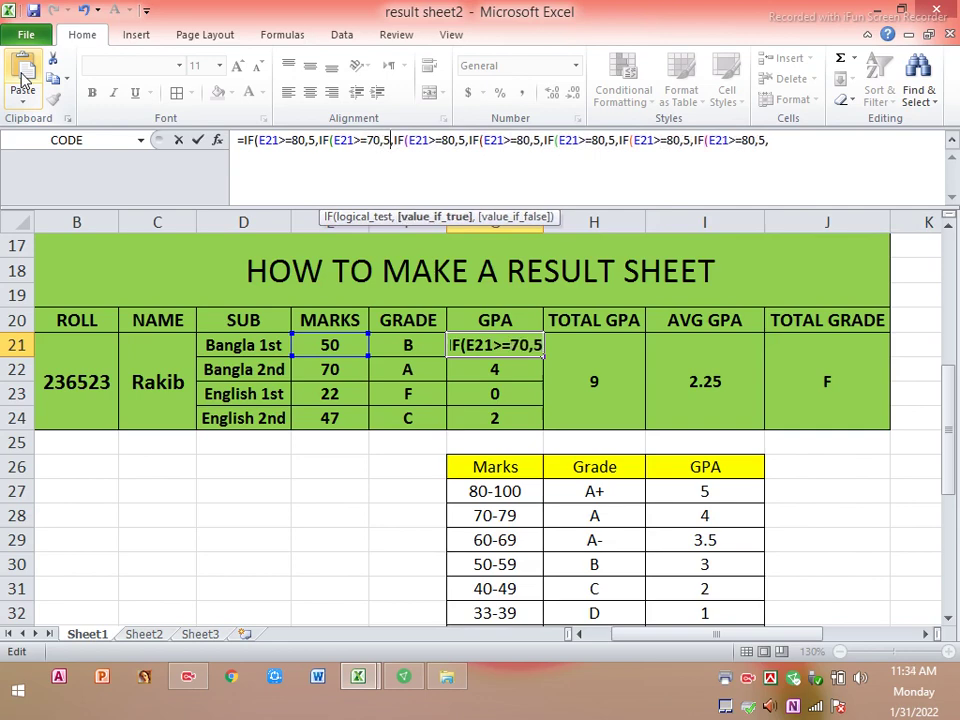
pyautogui.press('BackSpace')
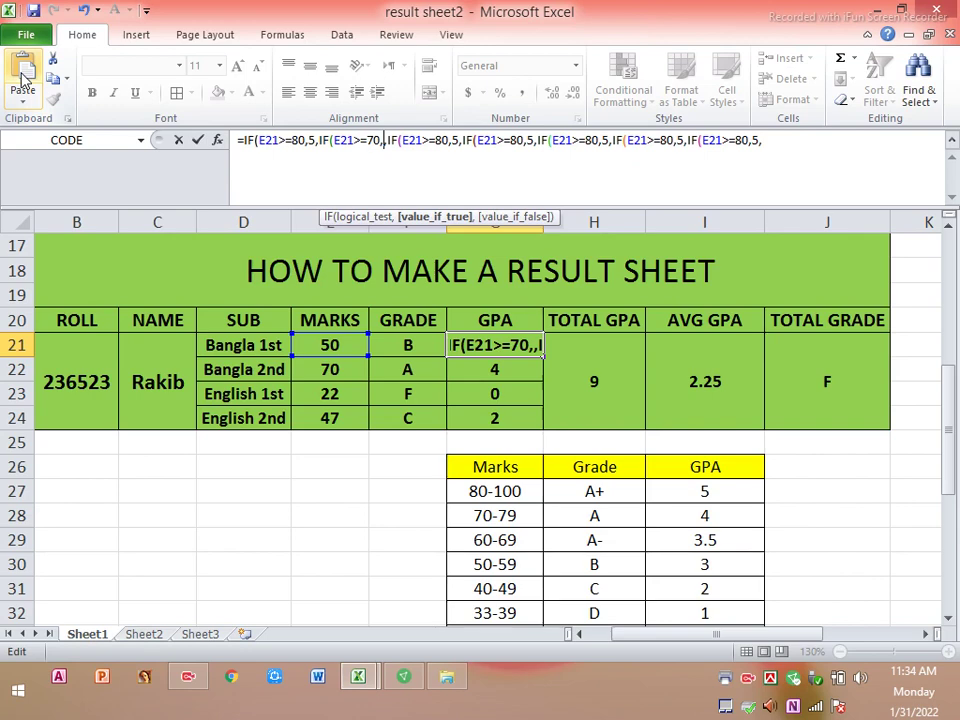
pyautogui.write('4')
pyautogui.press('Right')
pyautogui.press('Right')
pyautogui.press('Right')
pyautogui.press('Right')
pyautogui.press('Right')
pyautogui.press('Right')
pyautogui.press('Right')
pyautogui.press('Right')
pyautogui.press('Right')
pyautogui.press('Right')
pyautogui.press('BackSpace')
pyautogui.write('6')
pyautogui.press('Right')
pyautogui.press('Right')
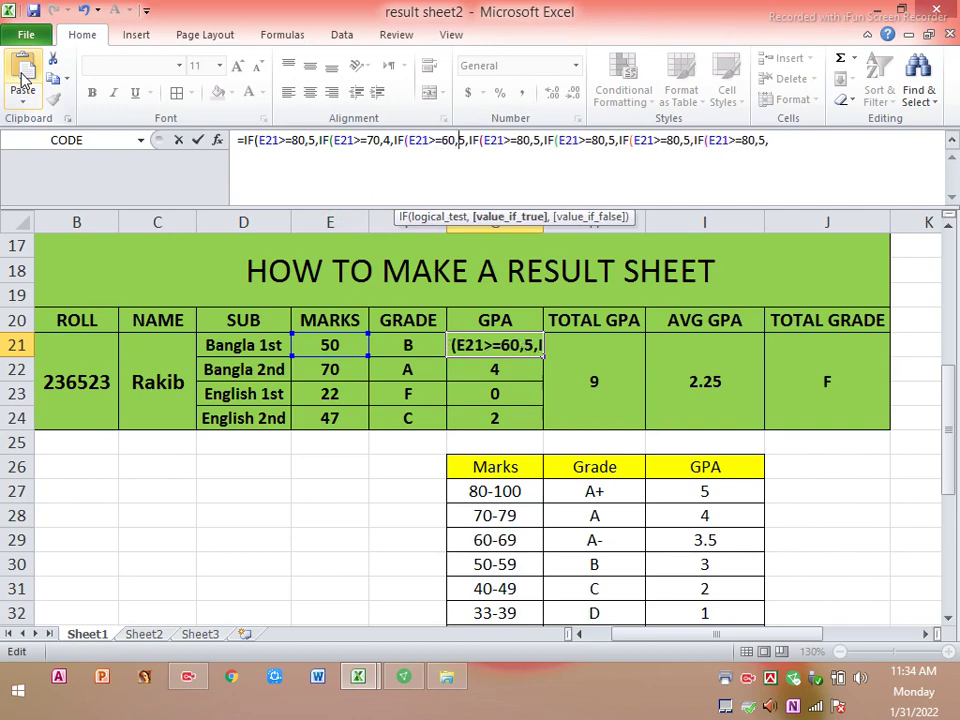
pyautogui.write('3.')
# Step: Change the fourth IF clause to threshold 50 with GPA 3
pyautogui.press('Right')
pyautogui.press('Right')
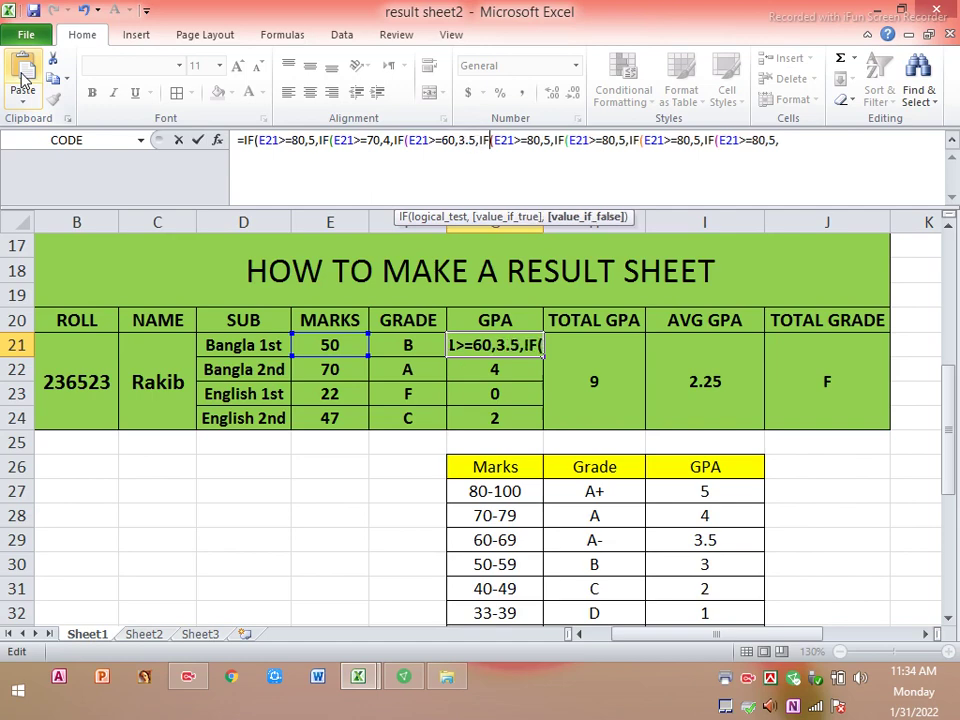
pyautogui.press('Right')
pyautogui.press('Right')
pyautogui.press('Right')
pyautogui.press('Right')
pyautogui.press('Right')
pyautogui.press('Right')
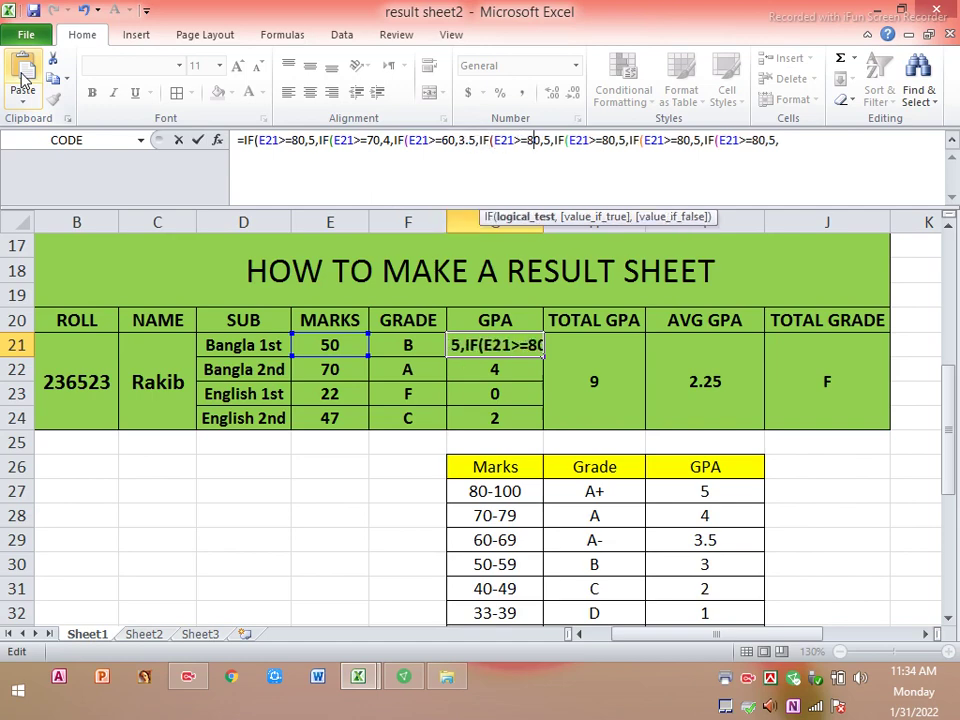
pyautogui.press('BackSpace')
pyautogui.write('5')
pyautogui.press('Right')
pyautogui.press('Right')
pyautogui.press('Right')
pyautogui.press('Right')
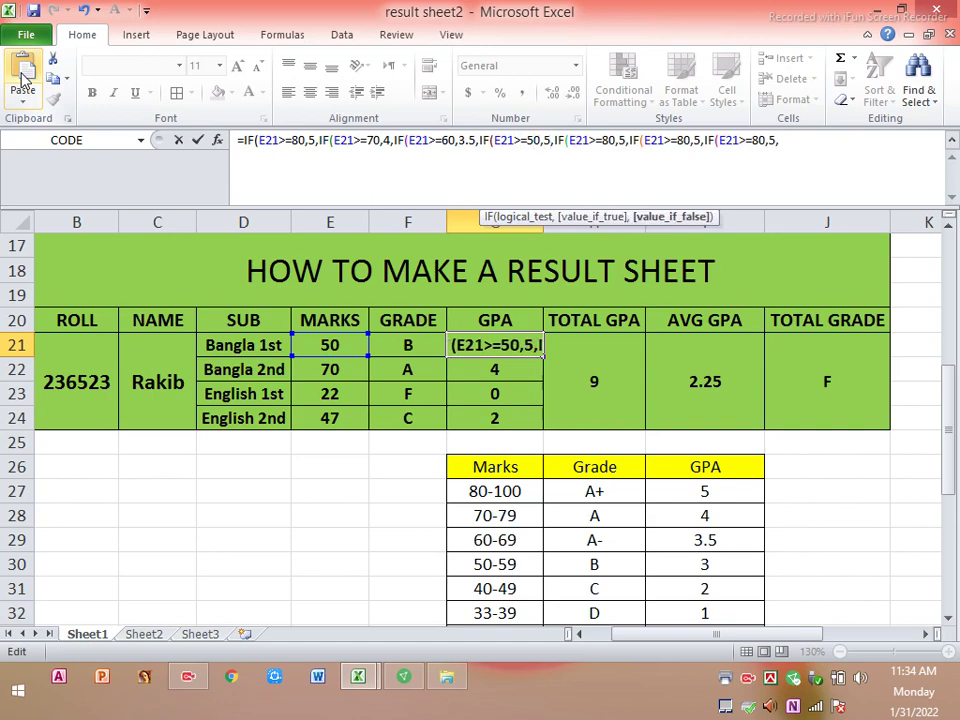
pyautogui.press('Left')
pyautogui.press('BackSpace')
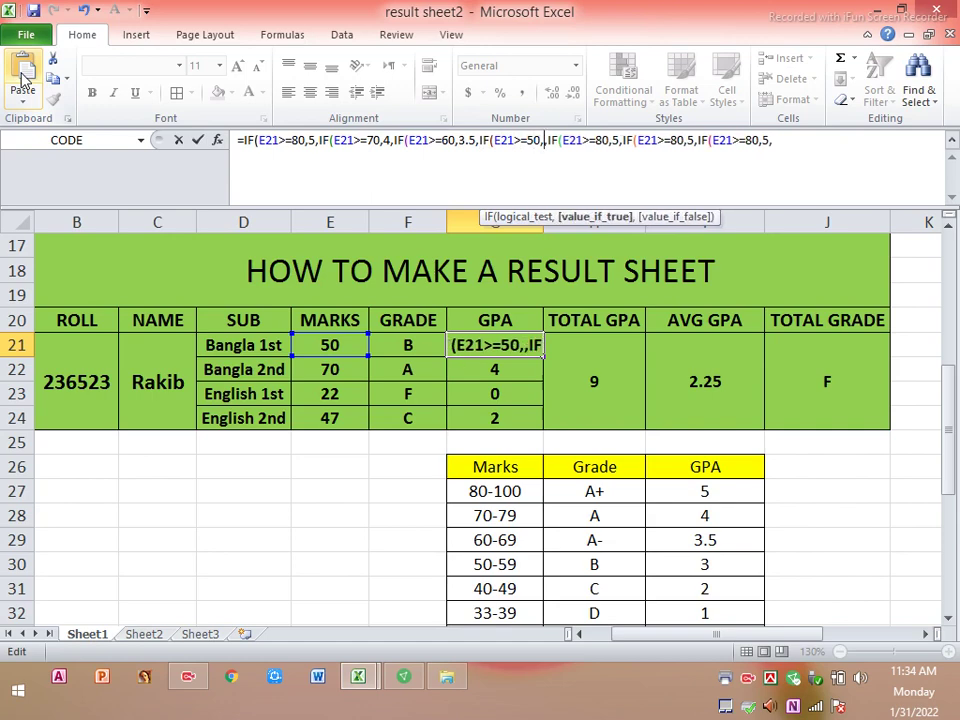
pyautogui.write('5')
pyautogui.press('BackSpace')
pyautogui.write('3')
# Step: Change the fifth IF clause to threshold 40 with GPA 2
pyautogui.press('Right')
pyautogui.press('Right')
pyautogui.press('Right')
pyautogui.press('Right')
pyautogui.press('Right')
pyautogui.press('Right')
pyautogui.press('Right')
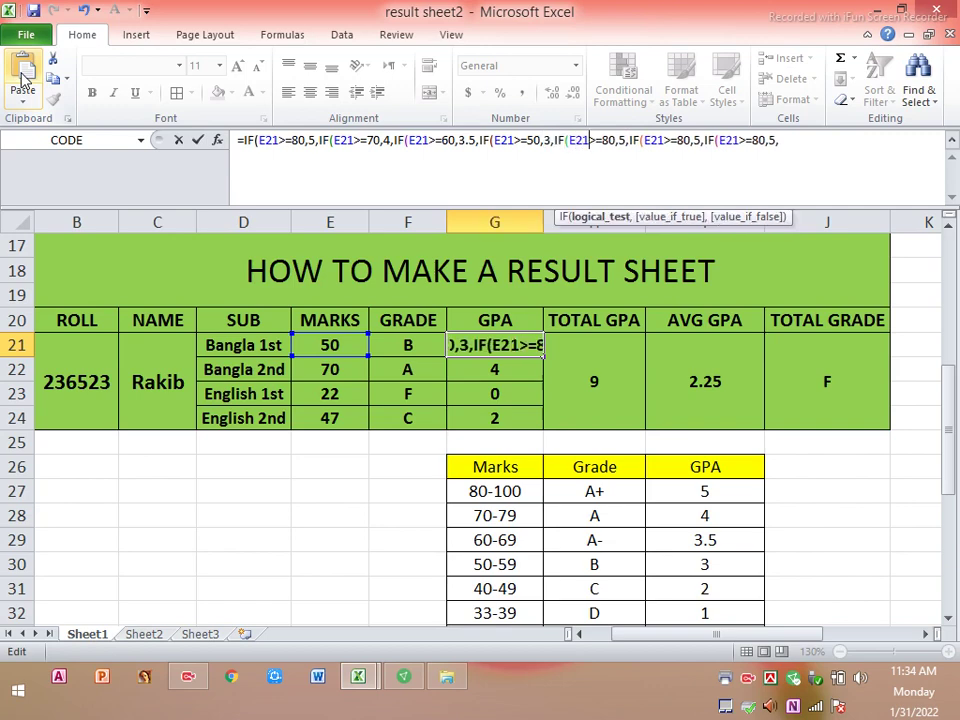
pyautogui.press('Right')
pyautogui.press('Right')
pyautogui.press('Right')
pyautogui.press('BackSpace')
pyautogui.write('4')
pyautogui.press('Right')
pyautogui.press('Right')
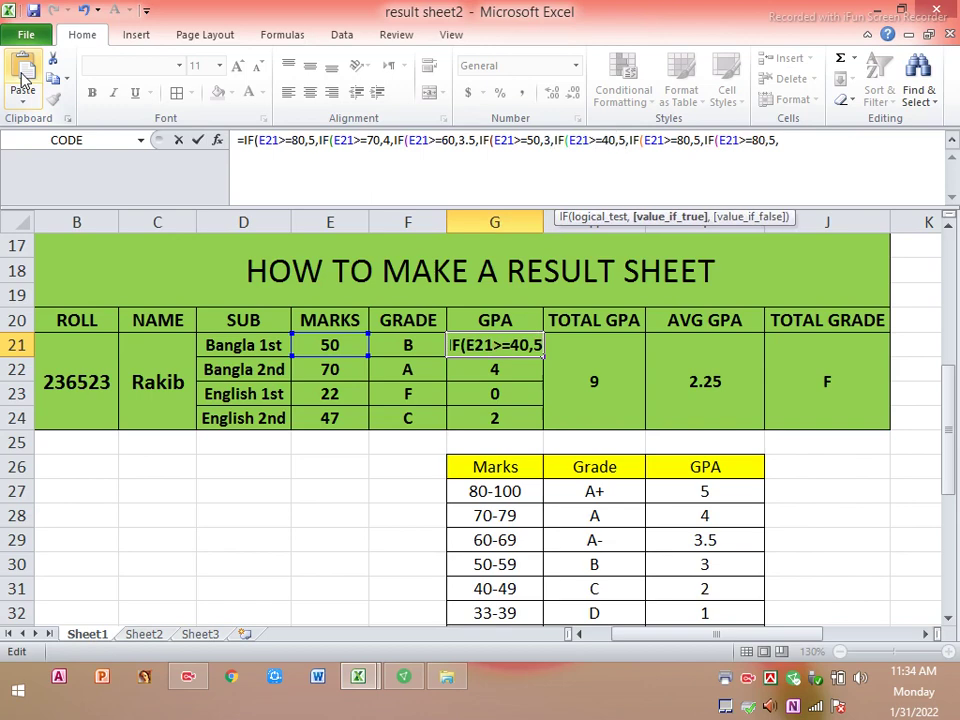
pyautogui.press('Delete')
pyautogui.write('3')
pyautogui.press('Right')
pyautogui.press('Right')
pyautogui.press('Right')
pyautogui.press('Left')
pyautogui.press('Left')
pyautogui.press('Left')
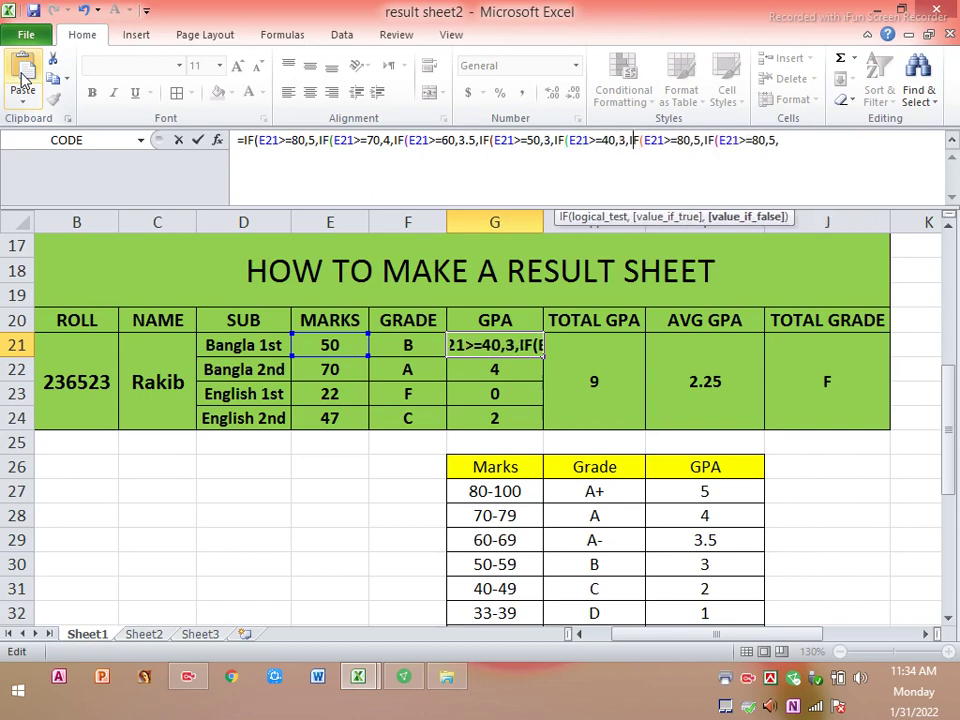
pyautogui.press('Left')
pyautogui.press('BackSpace')
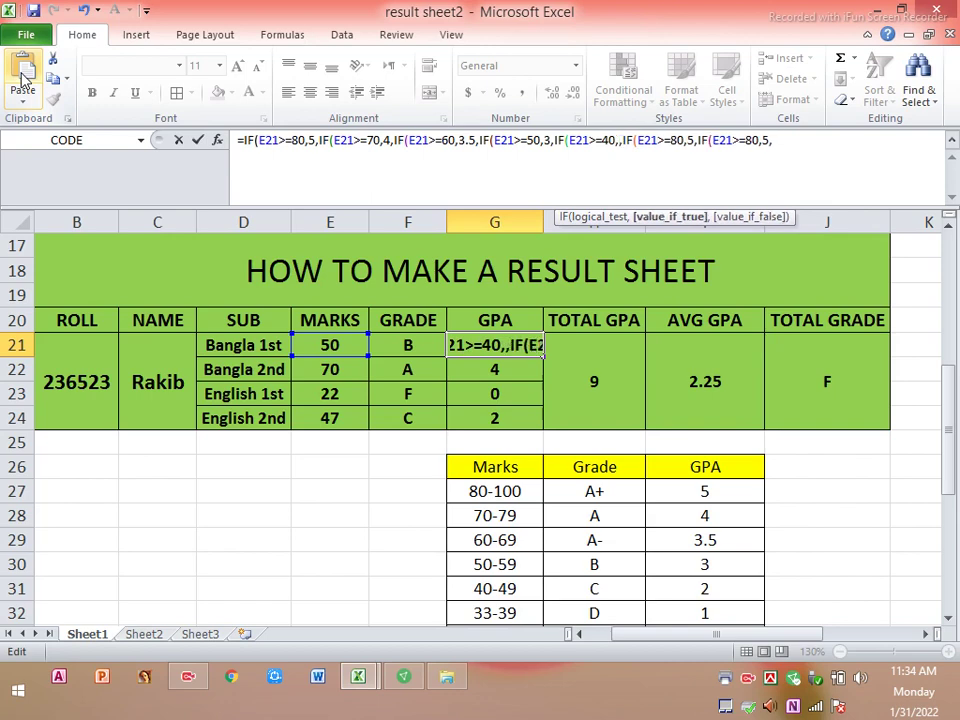
pyautogui.write('2')
# Step: Set the sixth IF clause to 33→1 and the last clause to 0→0
pyautogui.press('Right')
pyautogui.press('Right')
pyautogui.press('Right')
pyautogui.press('Right')
pyautogui.press('Right')
pyautogui.press('Right')
pyautogui.press('Right')
pyautogui.press('Right')
pyautogui.press('Right')
pyautogui.press('Delete')
pyautogui.write('33')
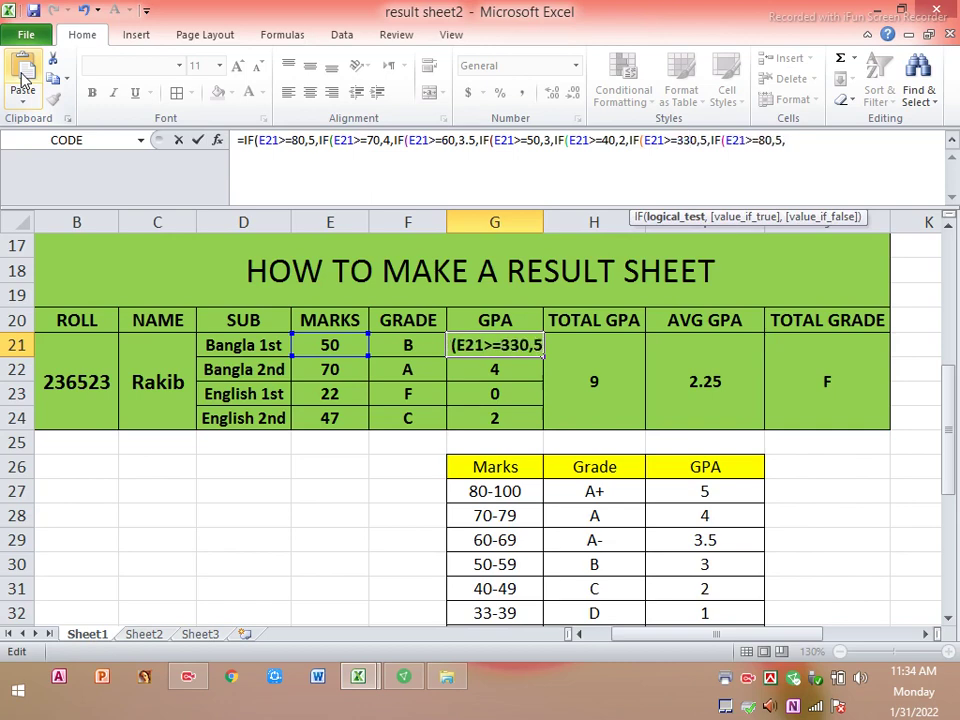
pyautogui.press('Delete')
pyautogui.press('Right')
pyautogui.press('Delete')
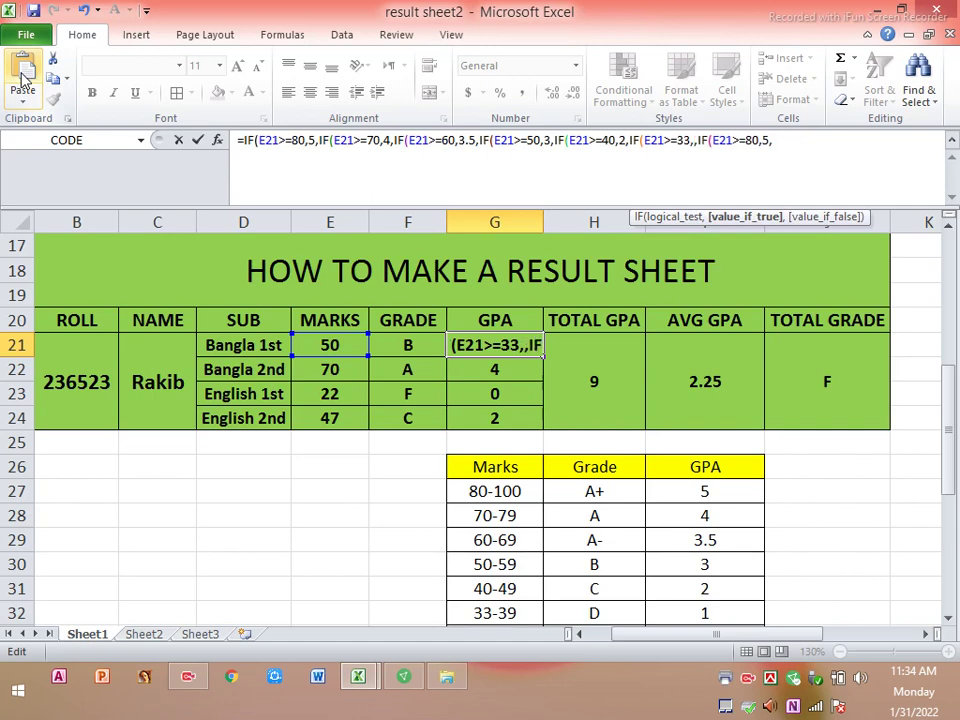
pyautogui.write('1')
pyautogui.press('Right')
pyautogui.press('Right')
pyautogui.press('Right')
pyautogui.press('Right')
pyautogui.press('Right')
pyautogui.press('Right')
pyautogui.press('Right')
pyautogui.press('Right')
pyautogui.press('Delete')
pyautogui.press('Right')
pyautogui.press('Right')
pyautogui.press('Right')
pyautogui.press('Delete')
pyautogui.press('BackSpace')
pyautogui.write('0')
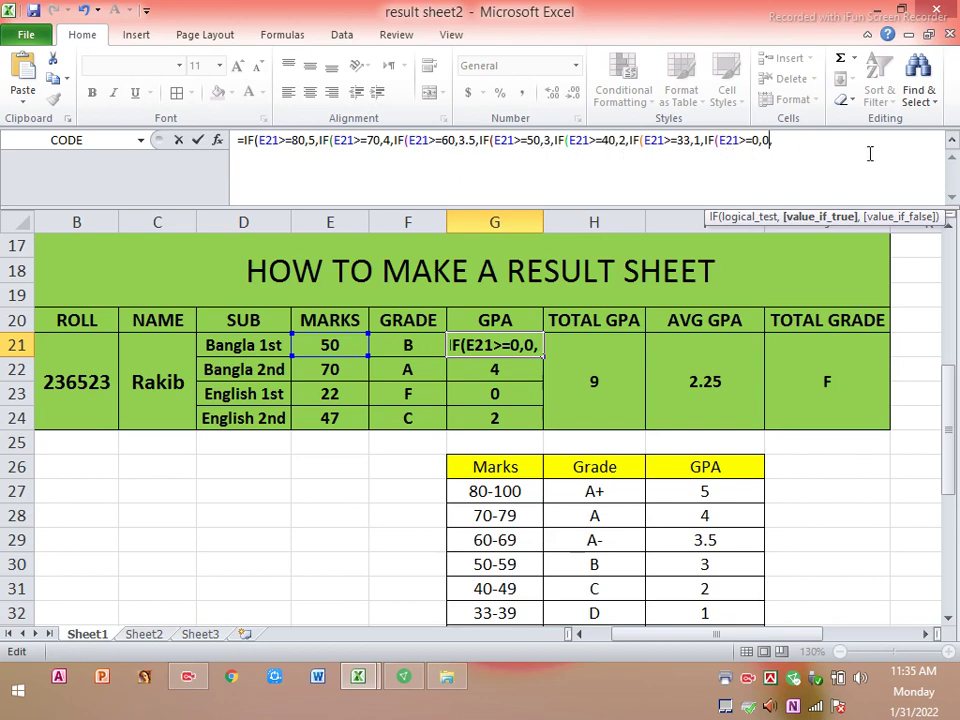
# Step: Commit the nested IF GPA formula and accept the parenthesis correction, giving Bangla 1st a GPA of 3
pyautogui.press('Return')
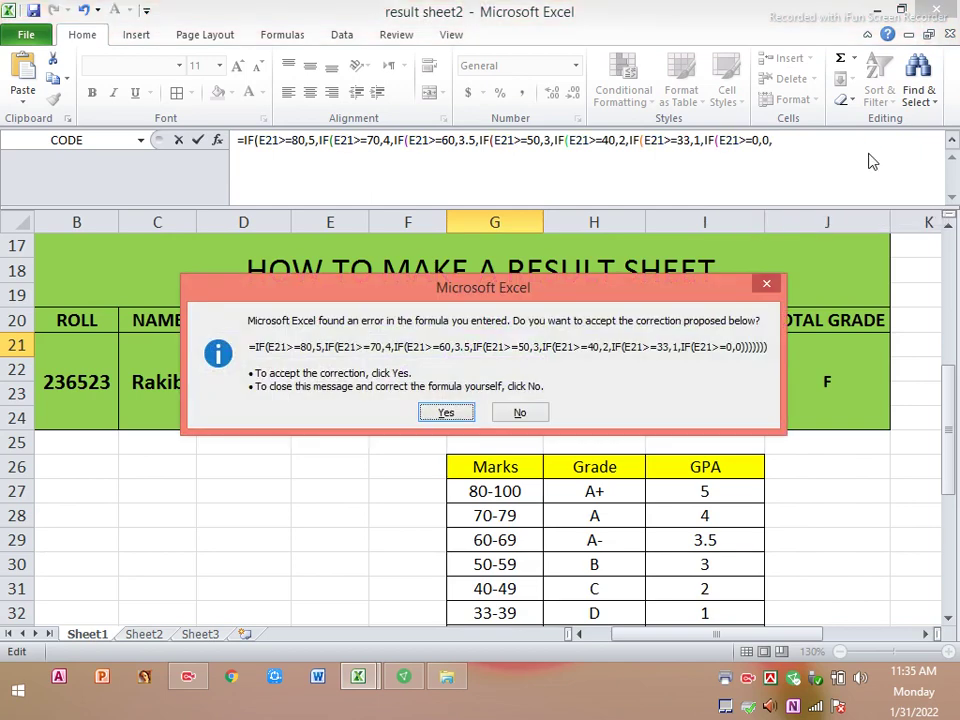
pyautogui.press('Return')
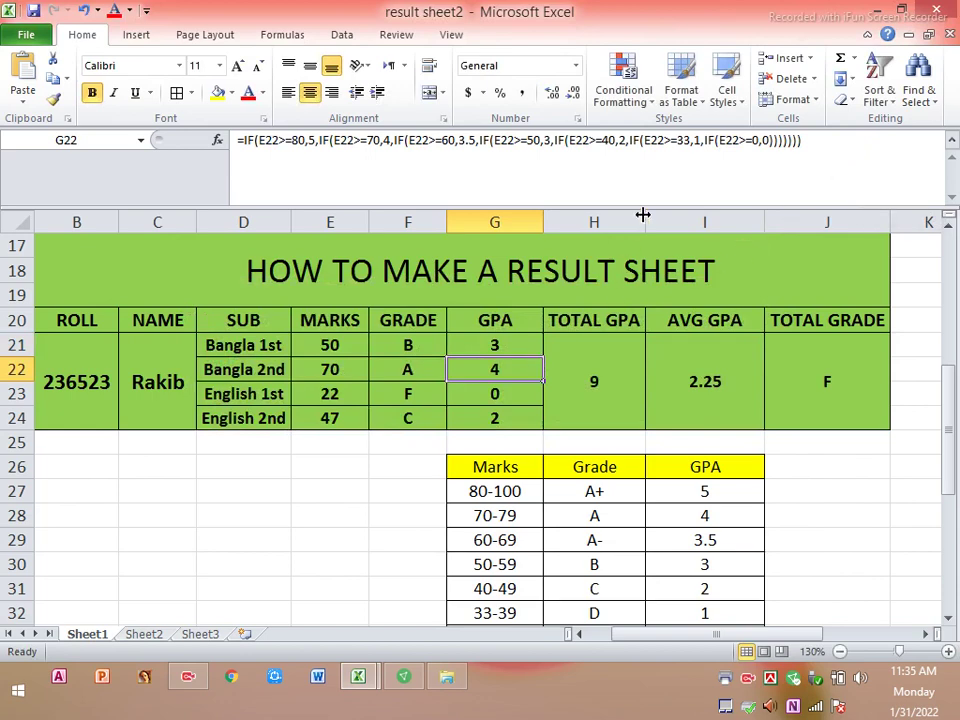
pyautogui.click(510, 347)
# Step: Clear the GPA values in G22:G24
pyautogui.press('Down')
pyautogui.click(494, 345)
pyautogui.click(491, 368)
pyautogui.moveTo(492, 378); pyautogui.dragTo(493, 418)
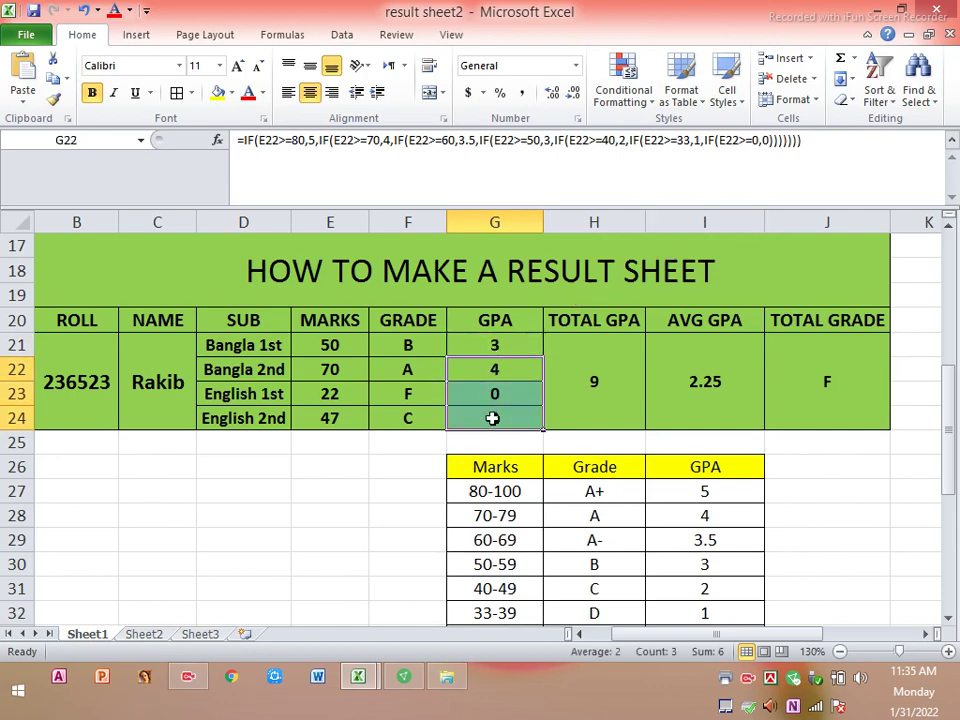
pyautogui.press('Delete')
# Step: Check F23 and E23, then fill G21's GPA formula down to G24
pyautogui.click(553, 386)
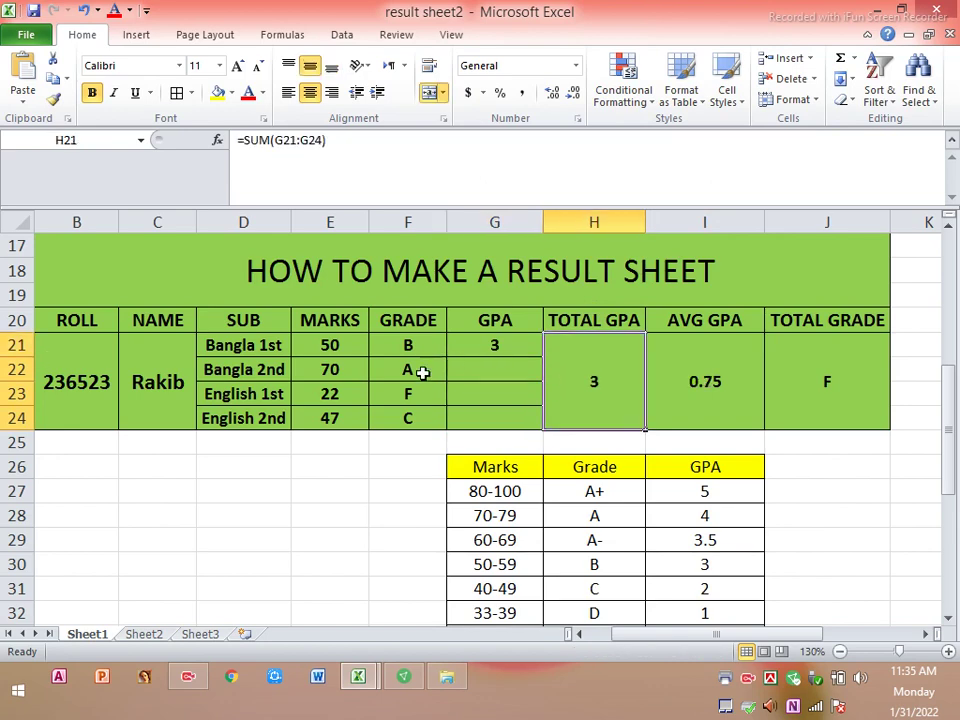
pyautogui.click(407, 394)
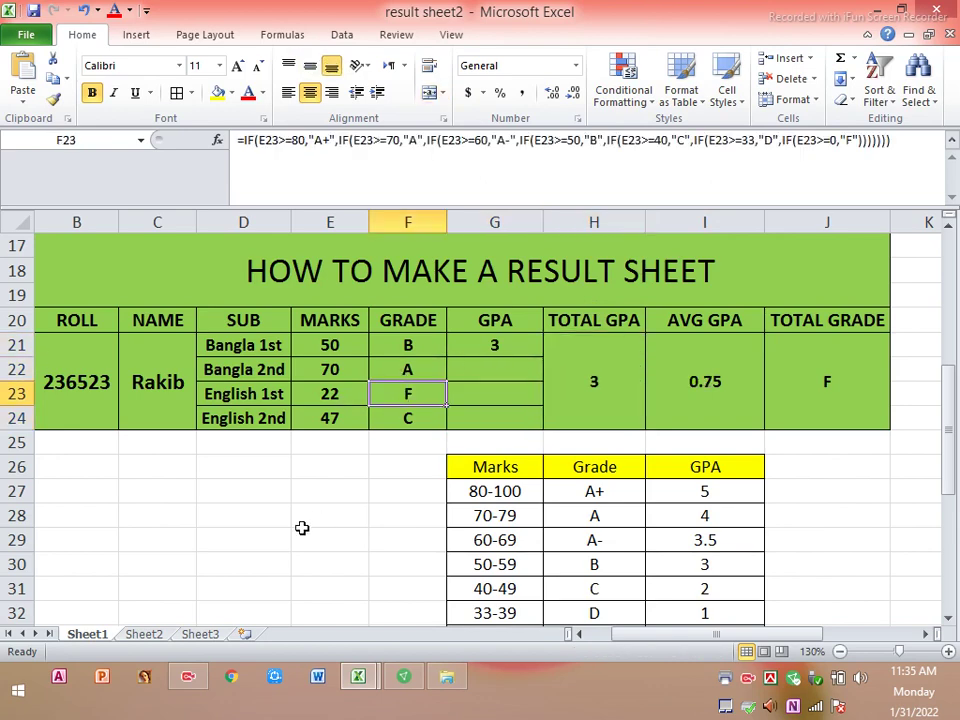
pyautogui.click(331, 390)
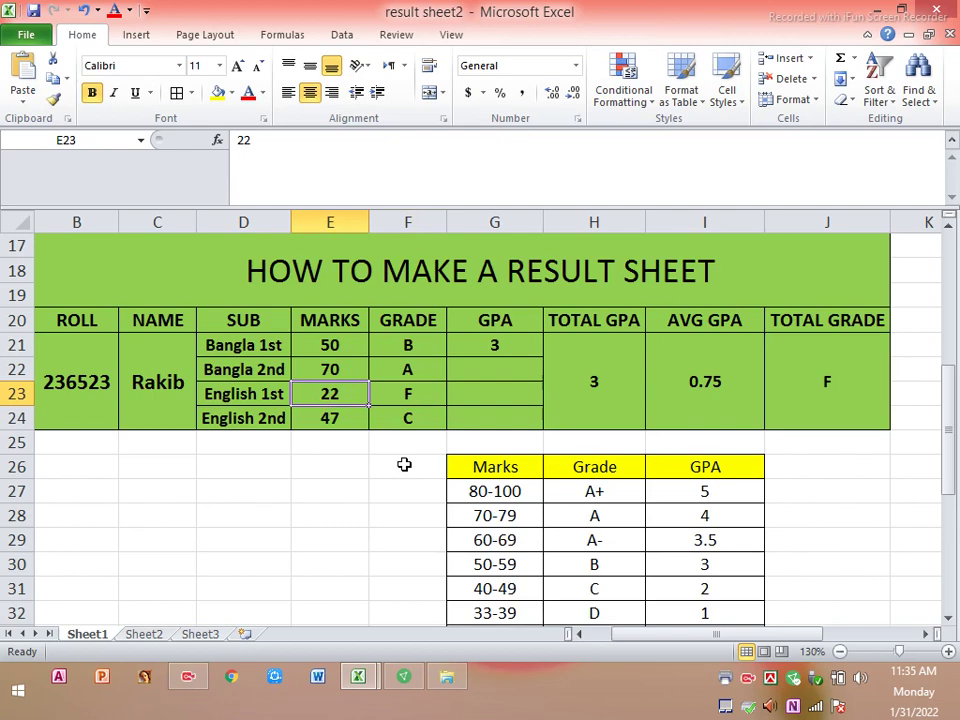
pyautogui.click(478, 389)
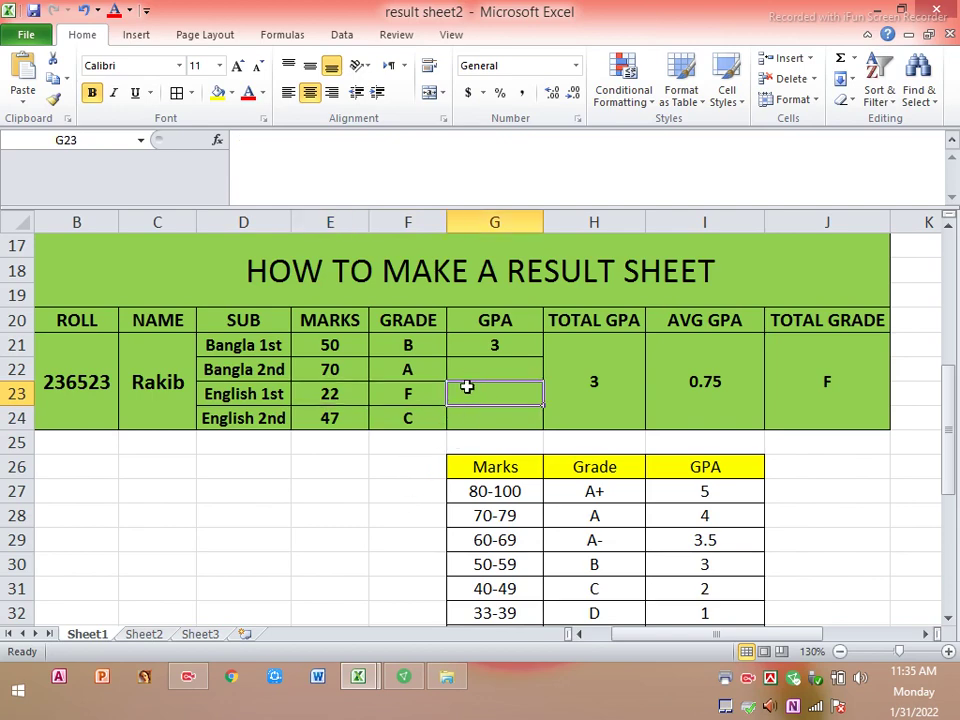
pyautogui.click(491, 345)
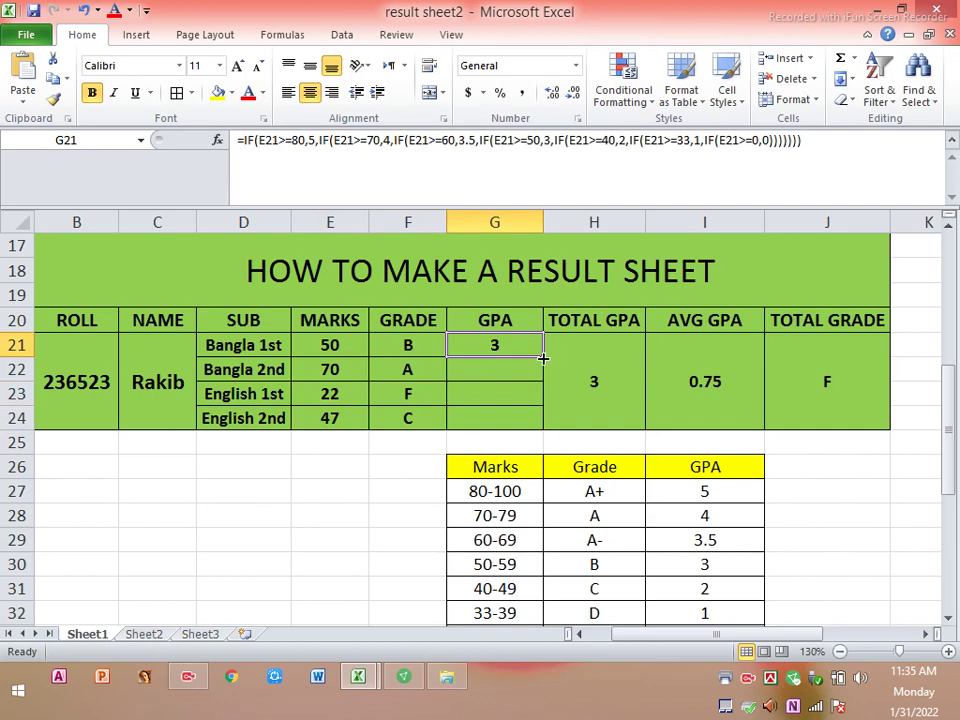
pyautogui.moveTo(542, 356); pyautogui.dragTo(527, 422)
# Step: Check the copied GPA formulas in G23 and G22
pyautogui.click(497, 394)
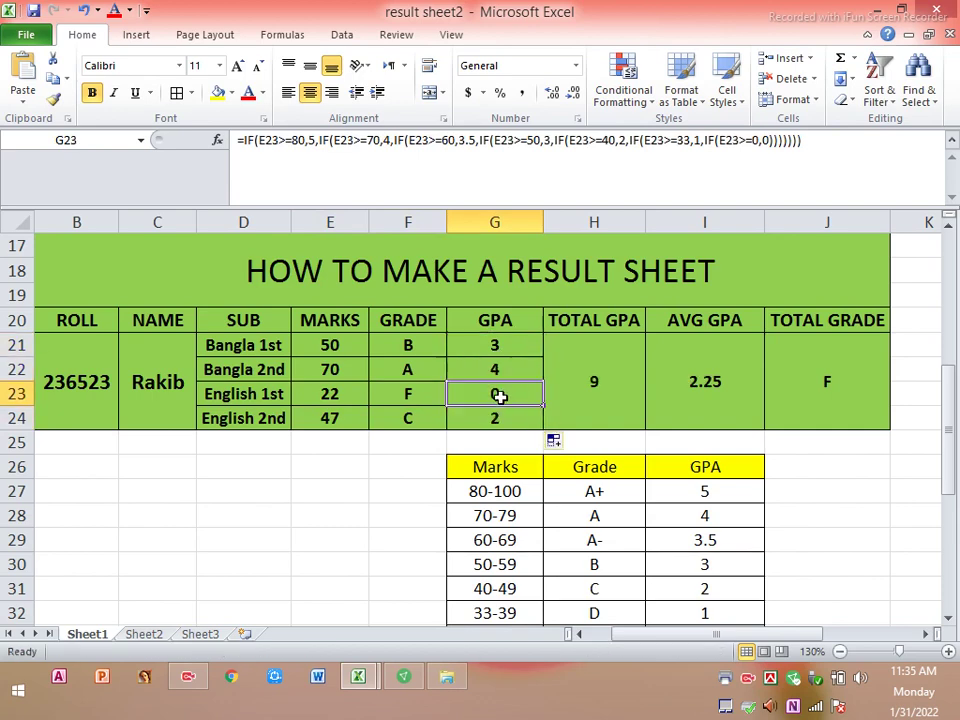
pyautogui.click(496, 368)
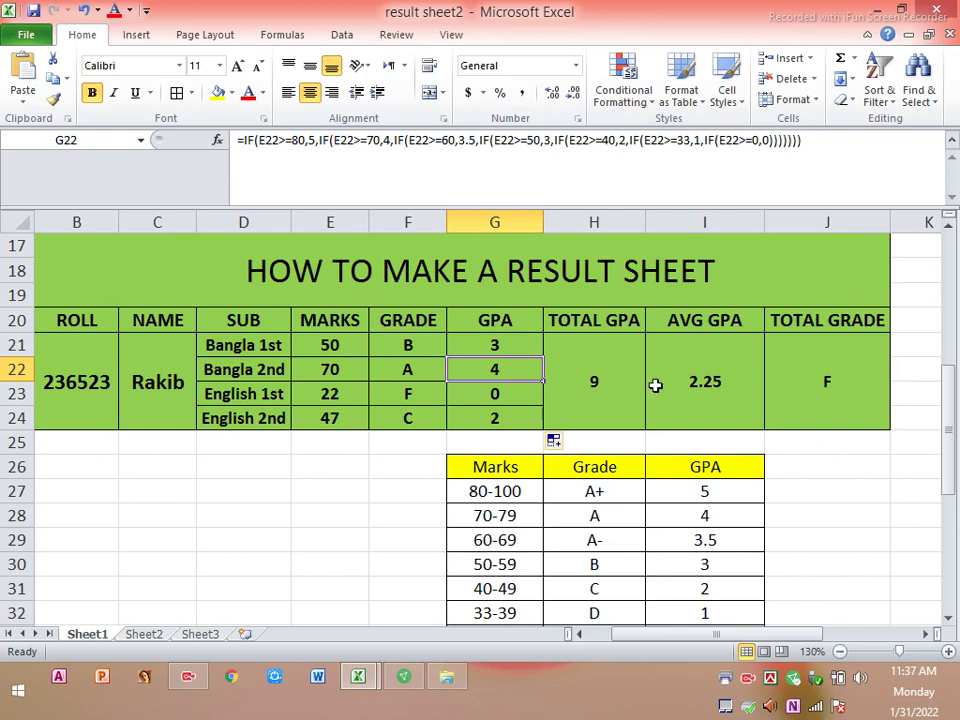
# Step: Re-enter TOTAL GPA in H21 as =G21+G22+G23+G24, correcting a mistaken F24 reference
pyautogui.click(602, 379)
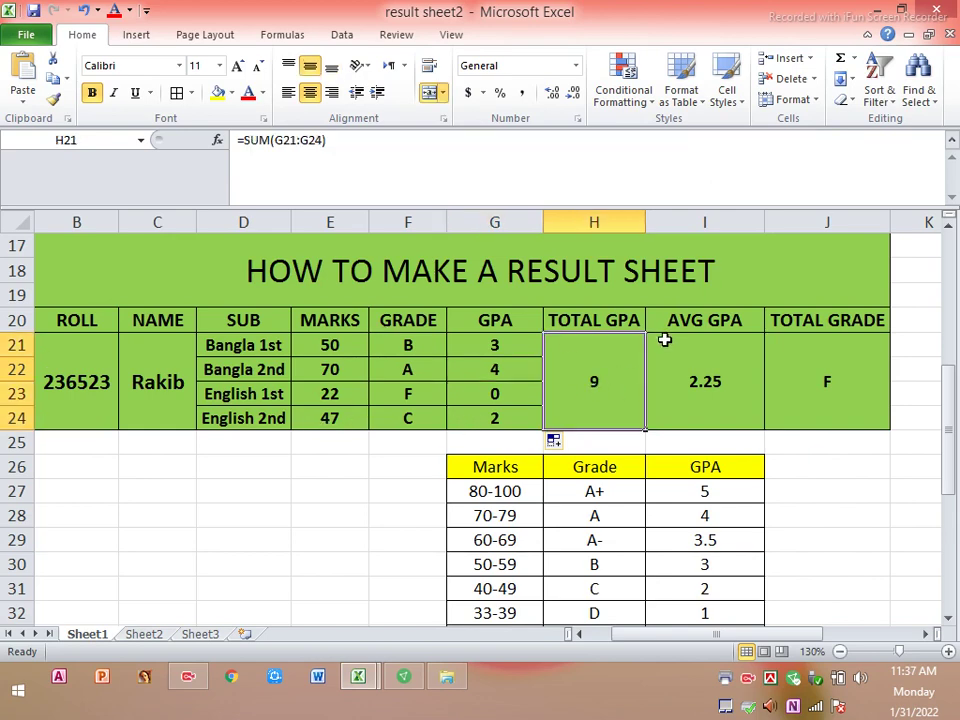
pyautogui.press('Delete')
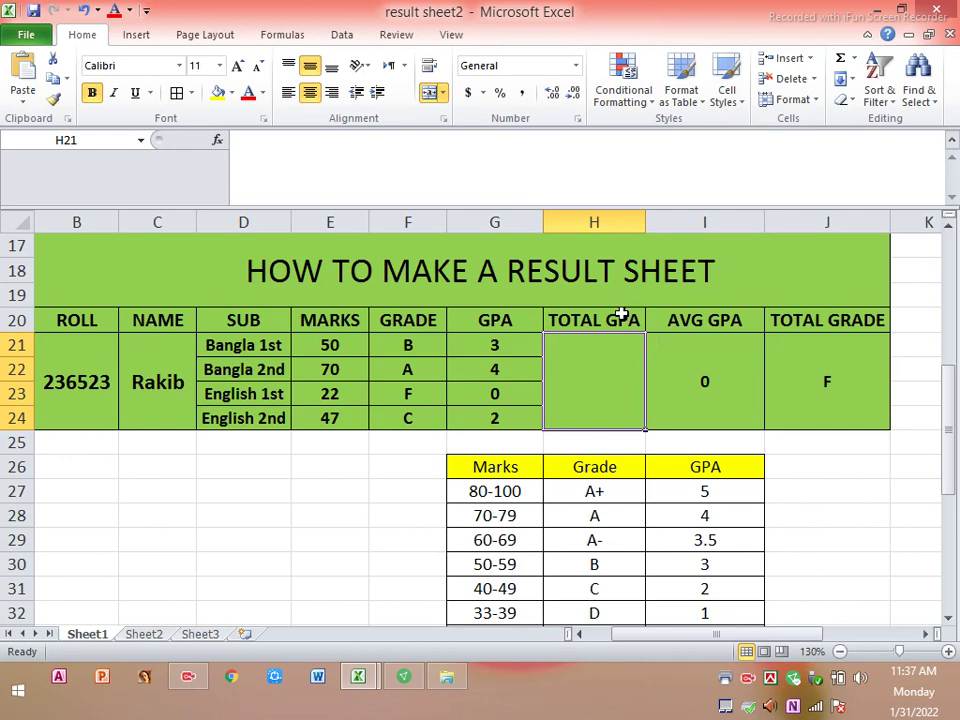
pyautogui.write('=')
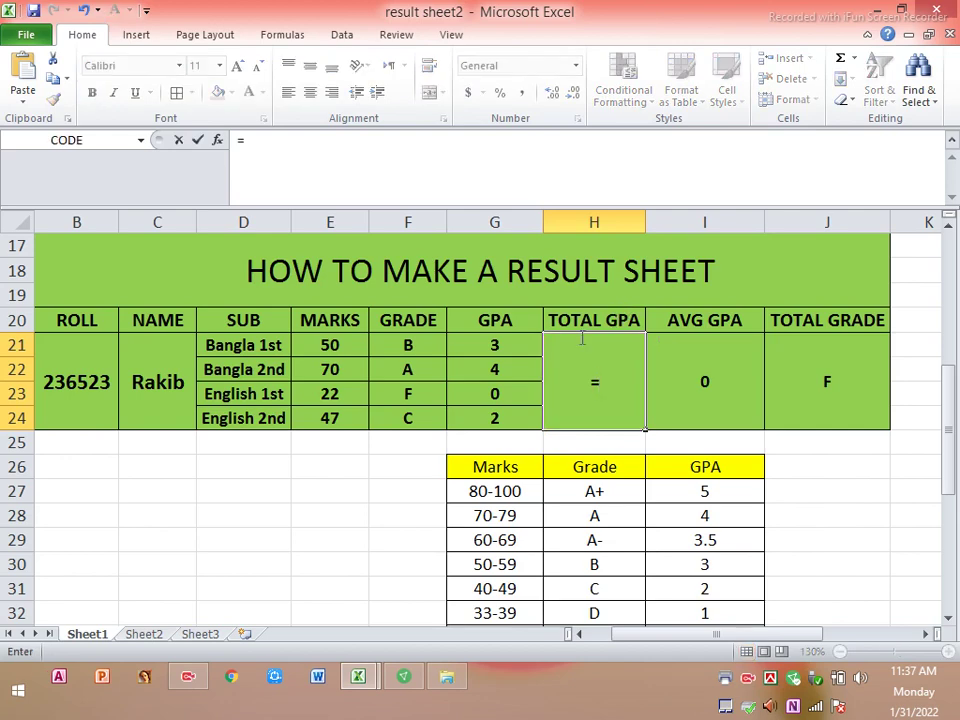
pyautogui.click(507, 349)
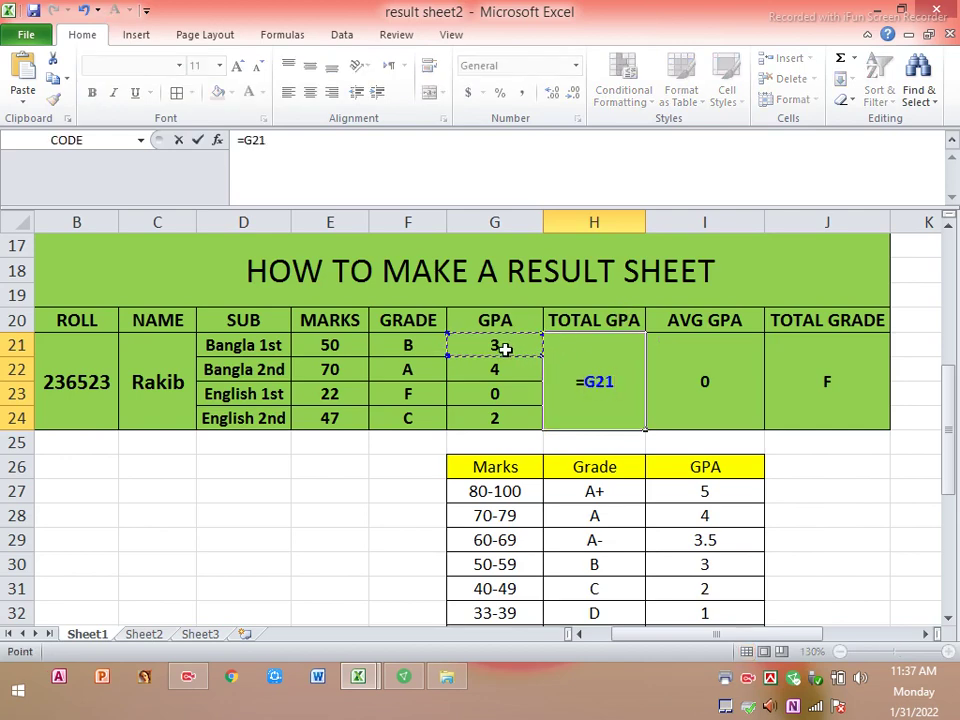
pyautogui.write('+')
pyautogui.click(510, 372)
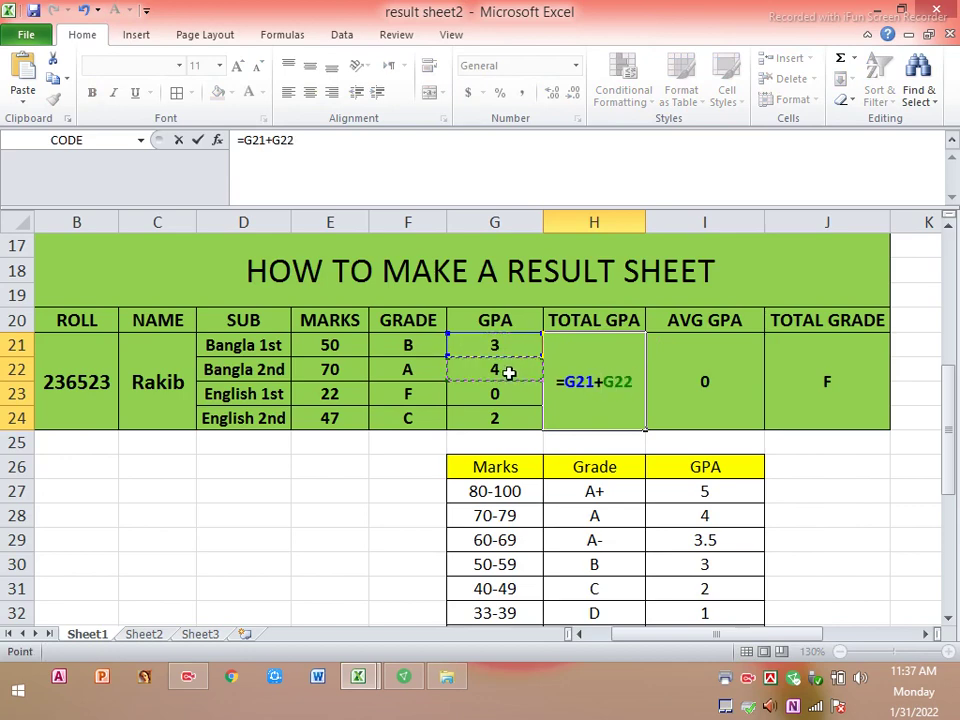
pyautogui.write('+')
pyautogui.click(497, 394)
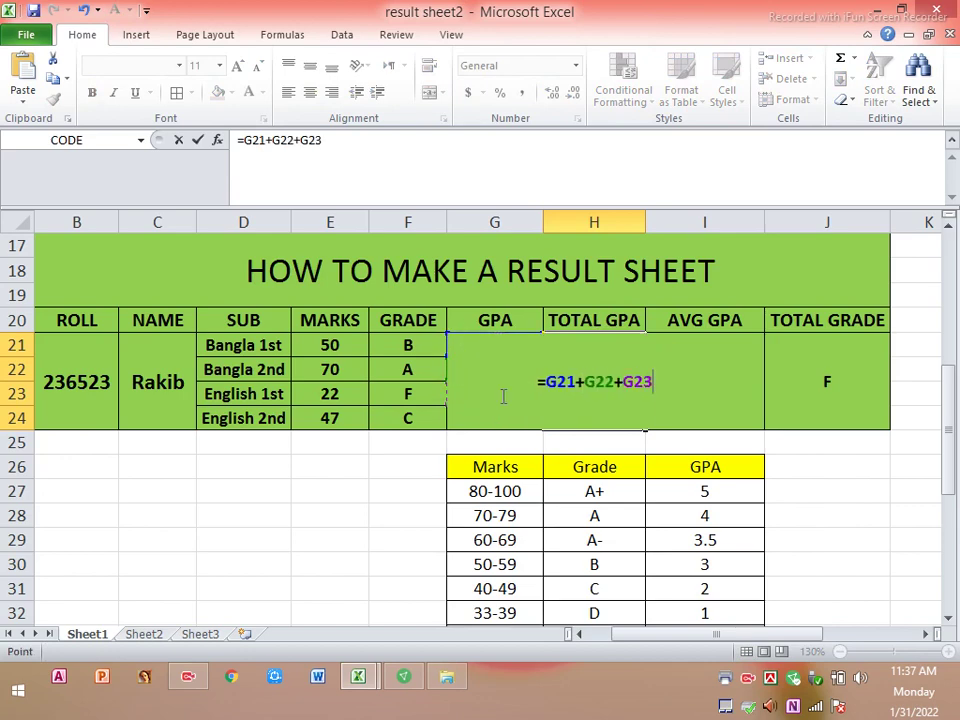
pyautogui.write('+')
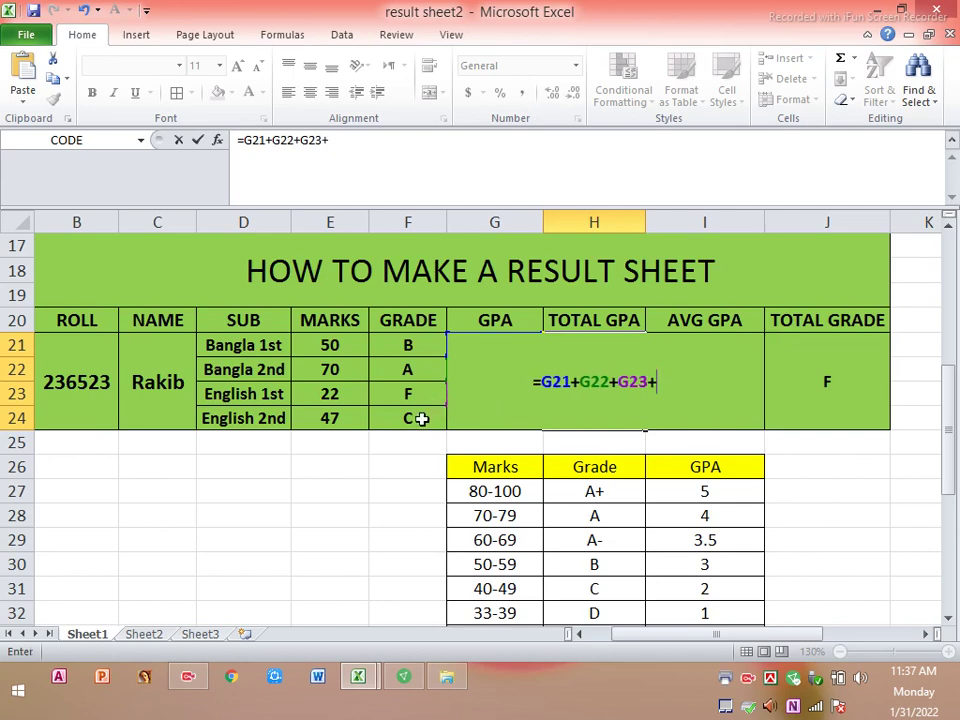
pyautogui.click(420, 420)
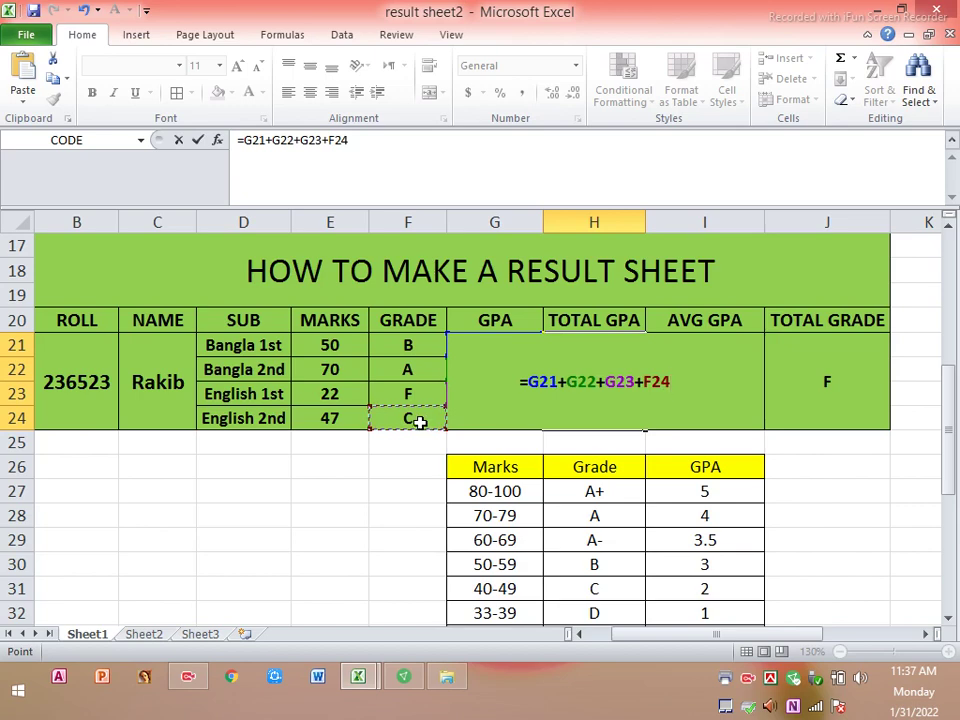
pyautogui.press('BackSpace')
pyautogui.press('BackSpace')
pyautogui.press('BackSpace')
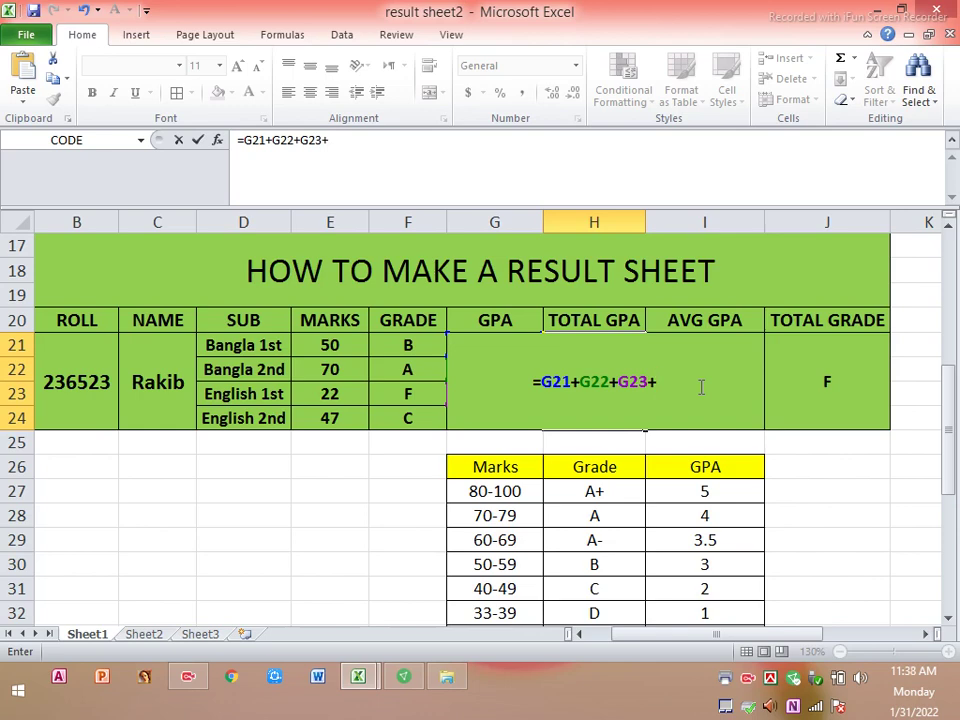
pyautogui.write('G2')
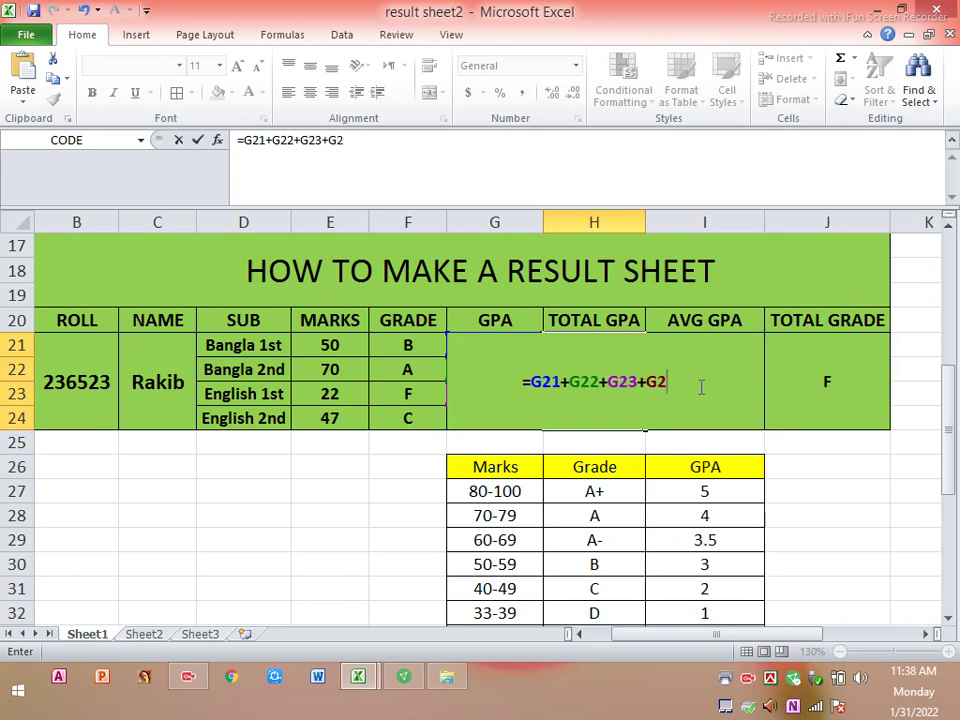
pyautogui.write('4')
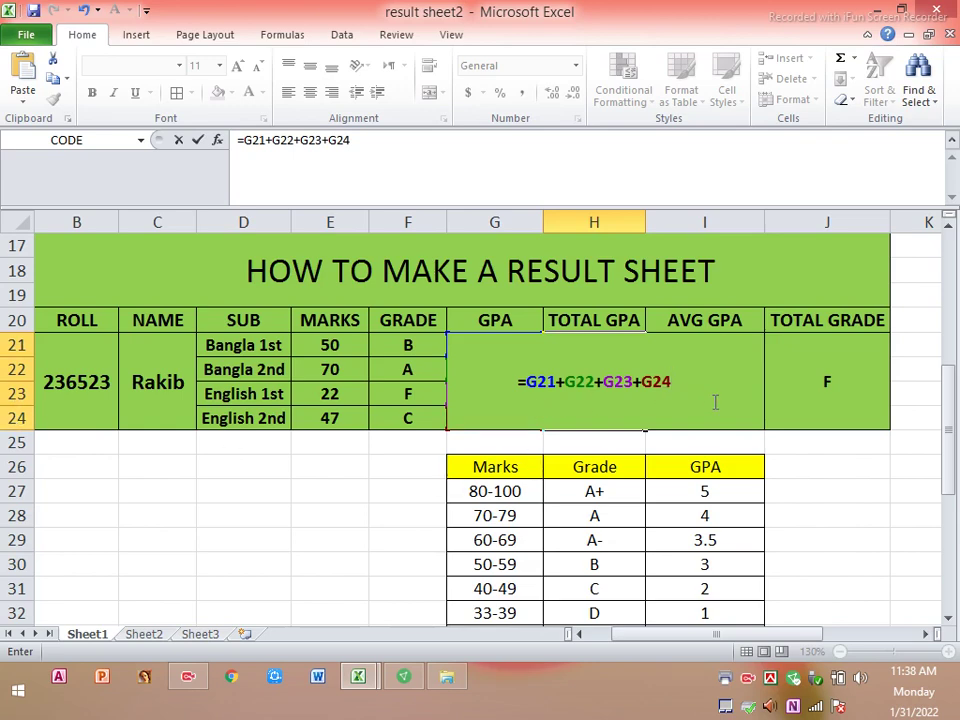
pyautogui.press('Return')
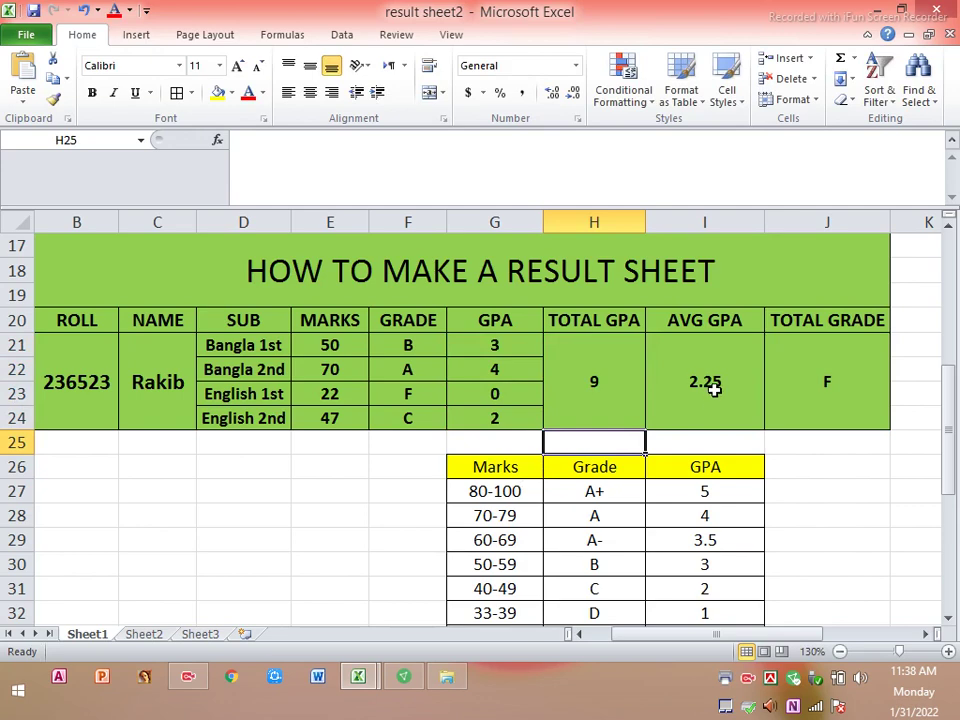
# Step: Compare the AVG GPA and TOTAL GPA formulas, then clear the AVG GPA cell I21
pyautogui.click(702, 379)
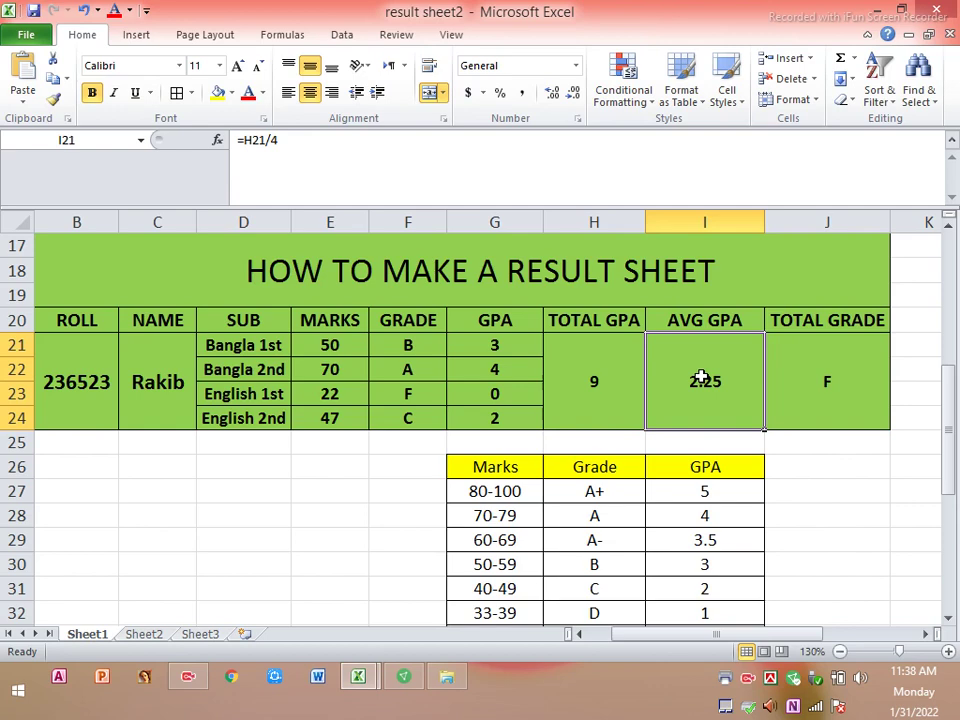
pyautogui.click(610, 365)
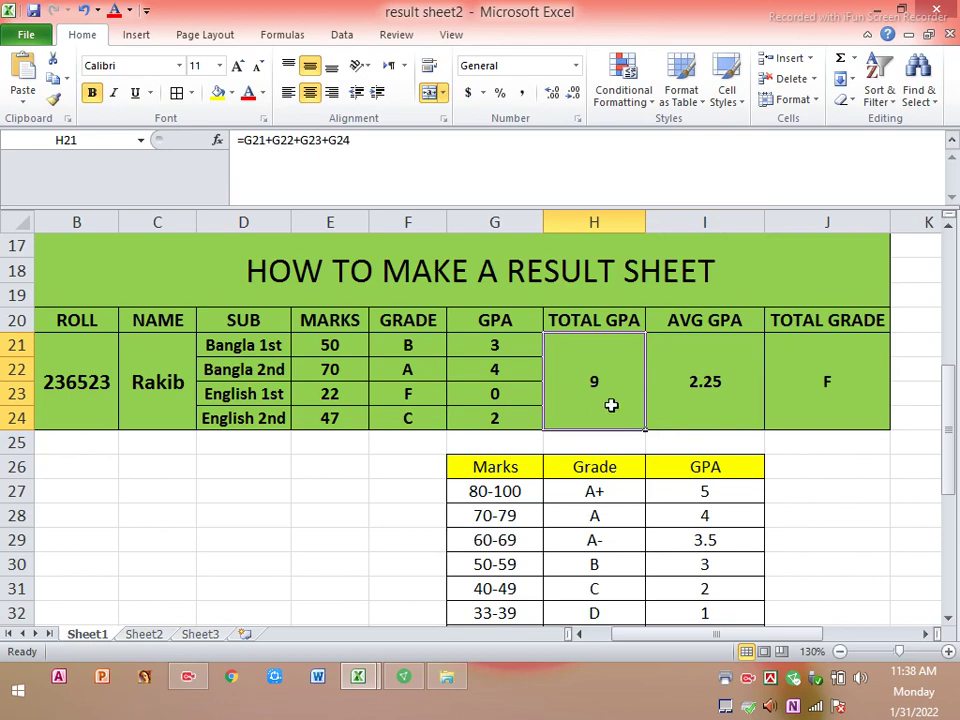
pyautogui.click(716, 384)
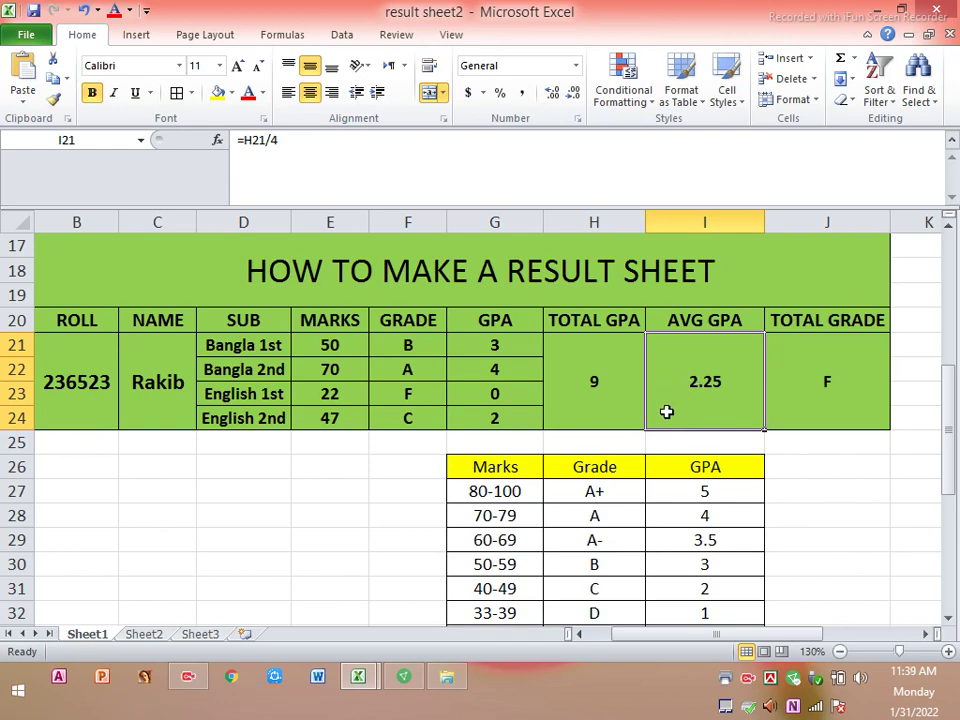
pyautogui.click(604, 378)
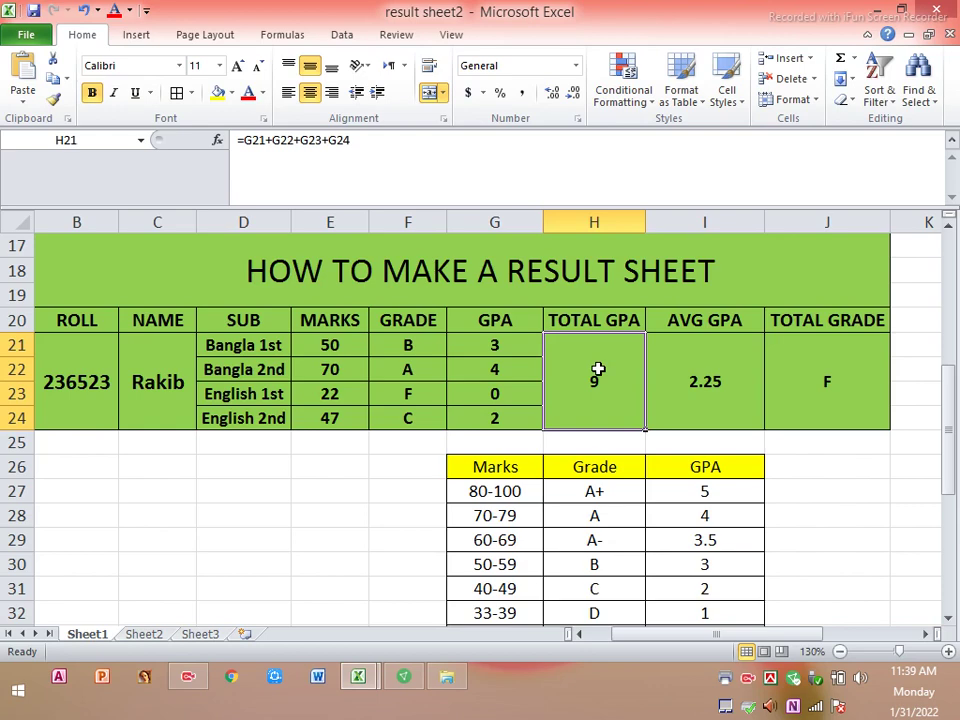
pyautogui.click(726, 390)
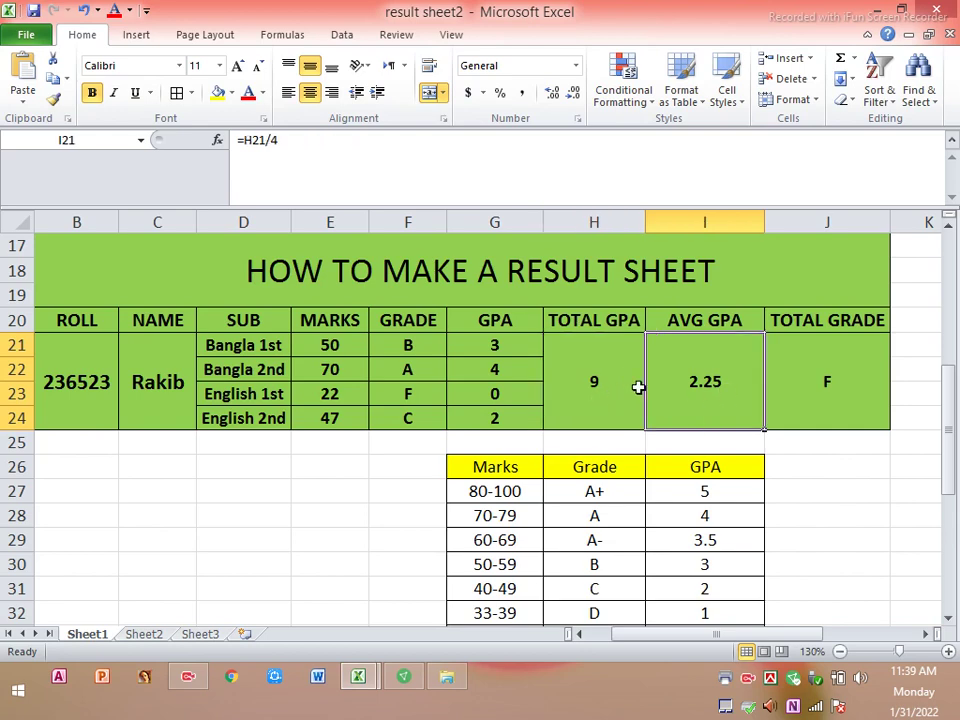
pyautogui.press('Delete')
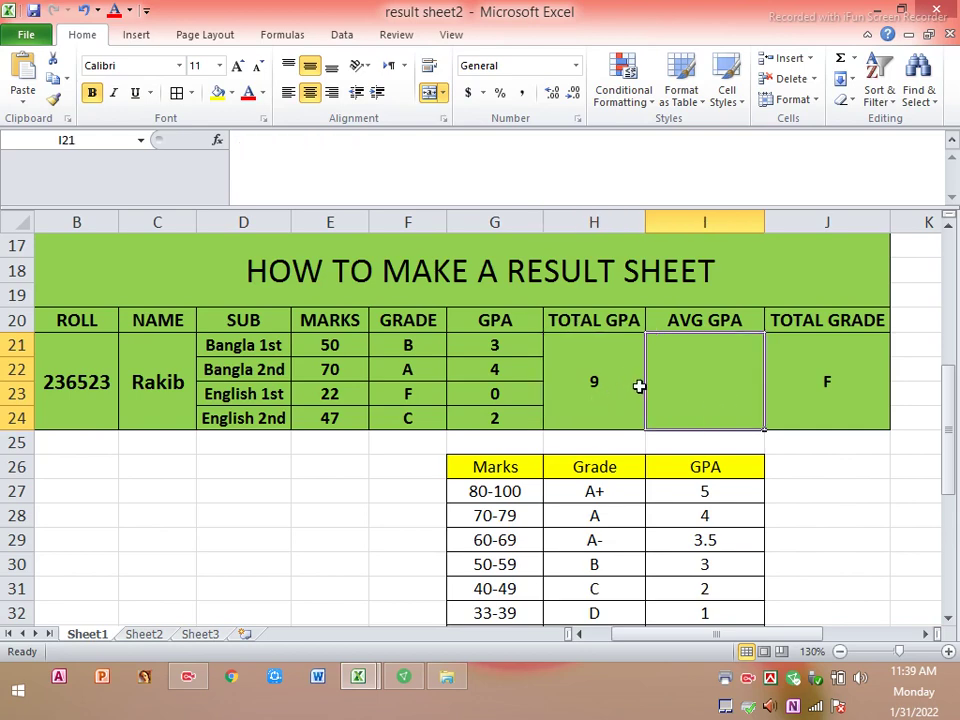
# Step: Enter =H21/4 in the AVG GPA cell and confirm it shows 2.25
pyautogui.write('=')
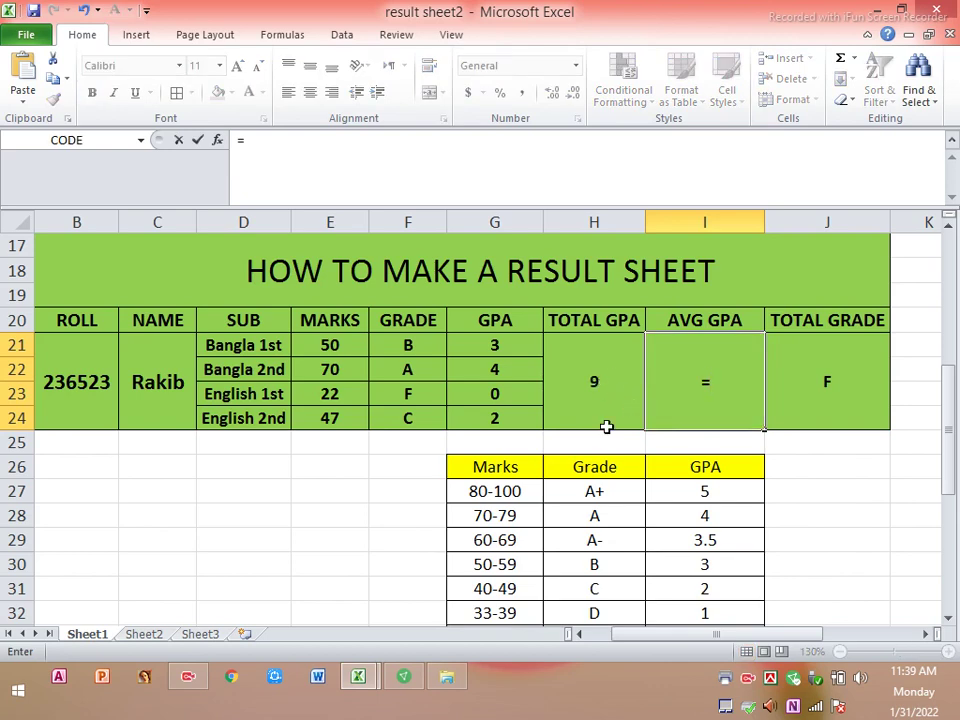
pyautogui.click(594, 385)
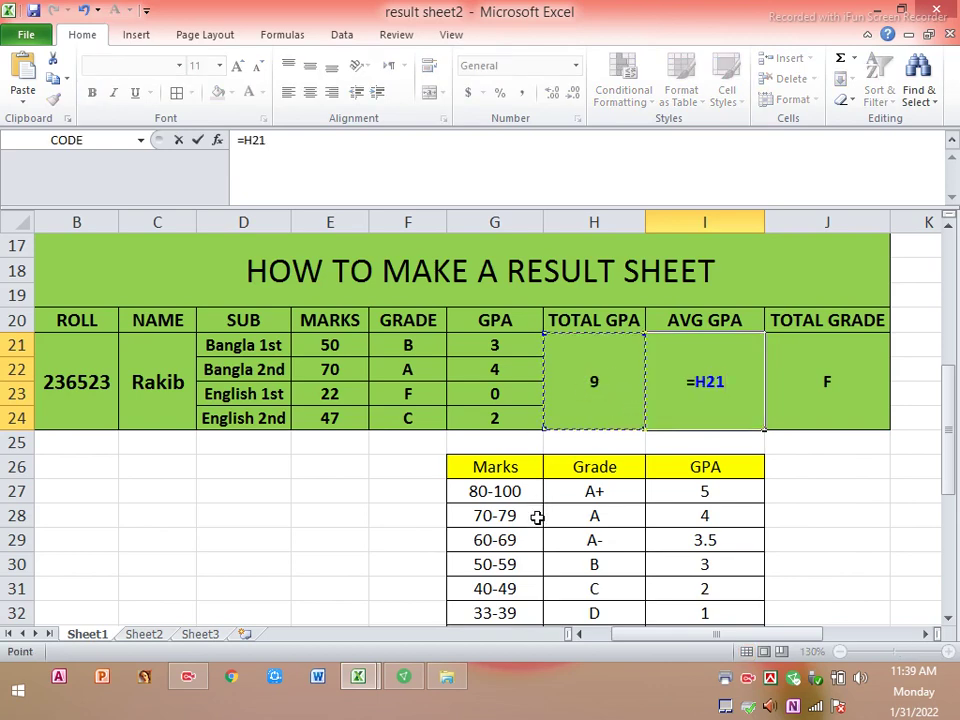
pyautogui.write('/')
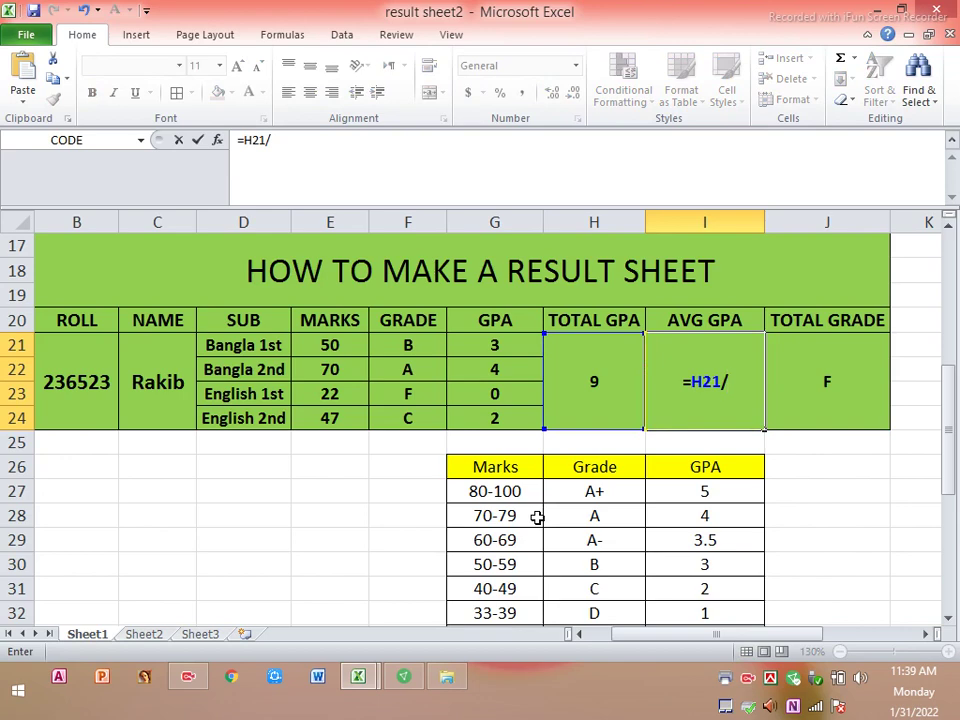
pyautogui.write('4')
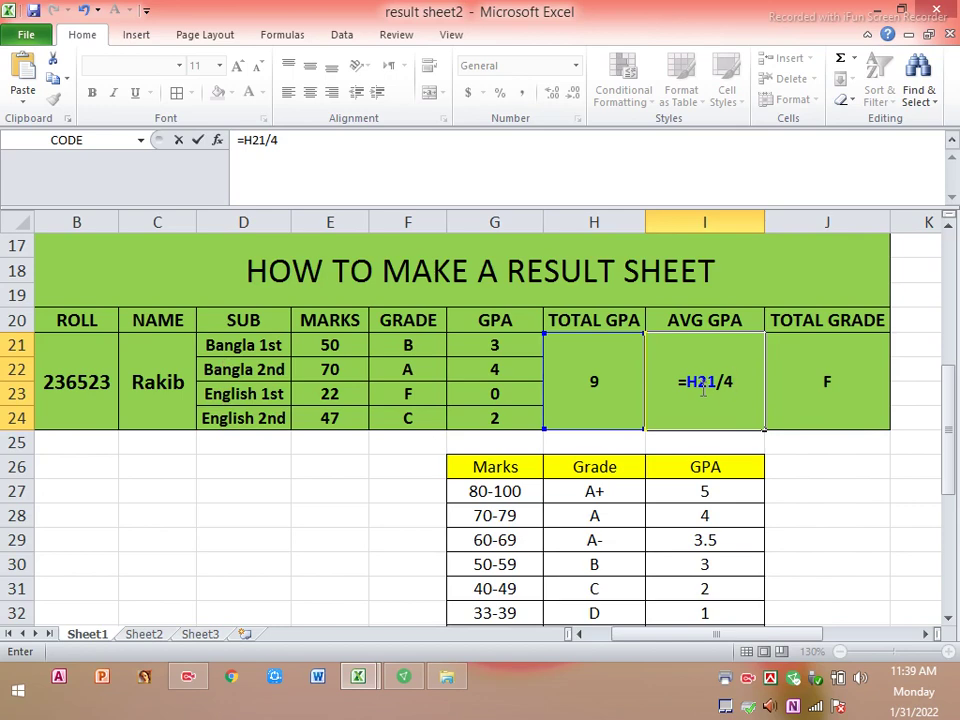
pyautogui.press('Return')
pyautogui.click(709, 396)
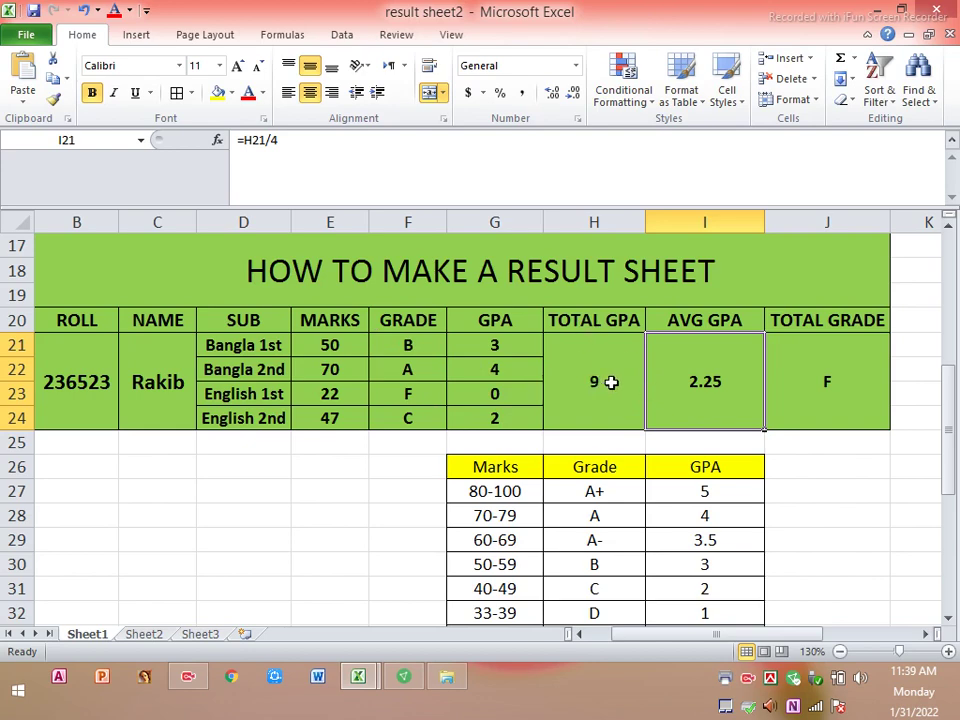
pyautogui.click(416, 318)
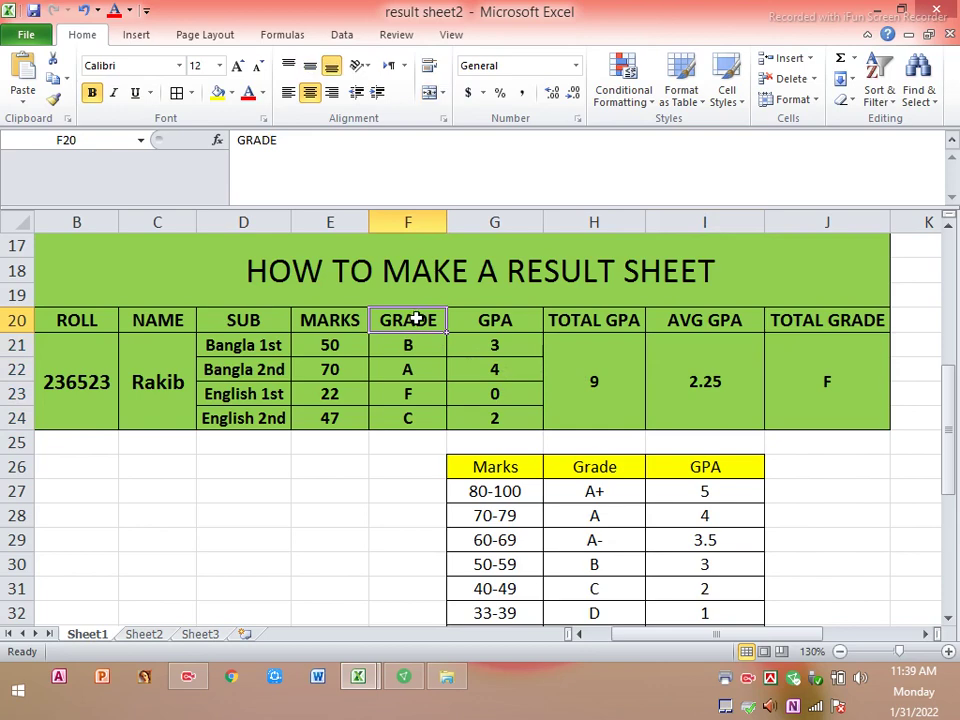
pyautogui.click(495, 323)
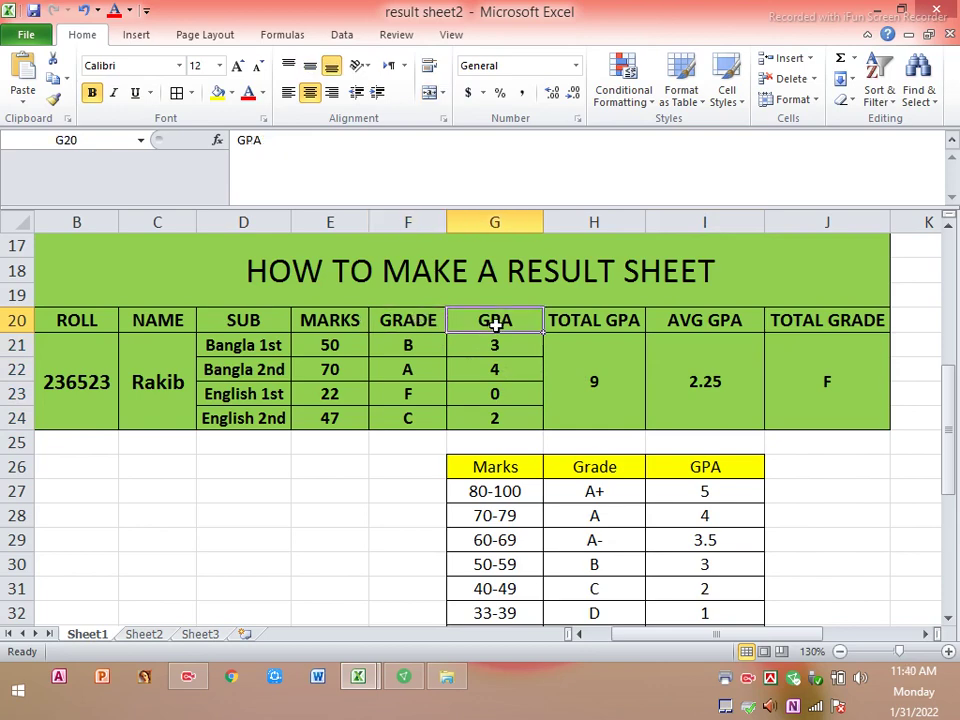
pyautogui.click(805, 319)
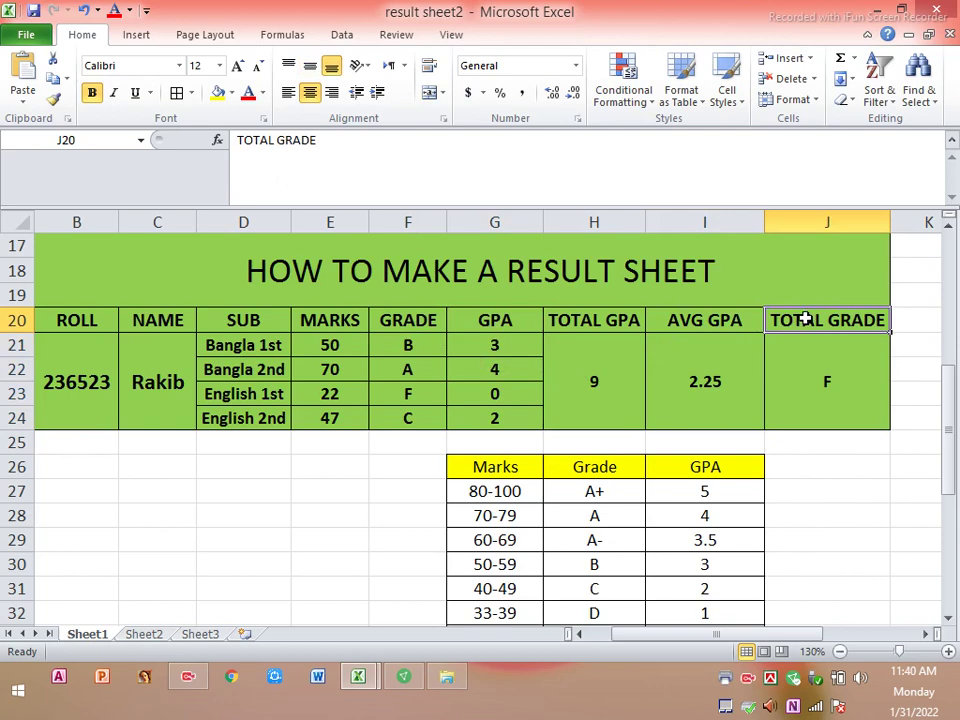
pyautogui.click(636, 320)
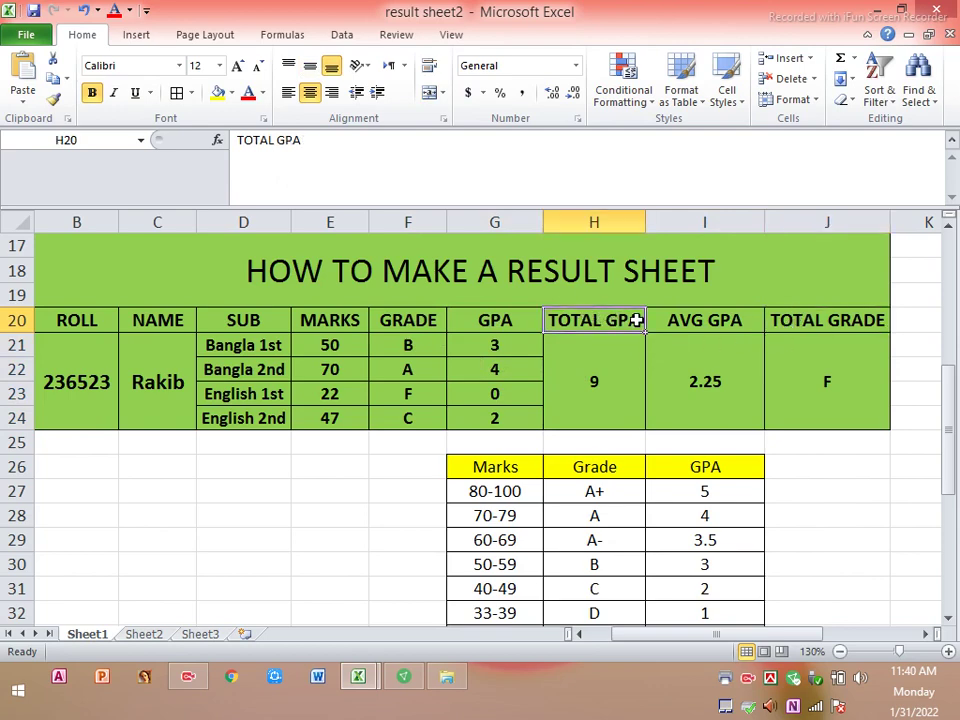
pyautogui.moveTo(636, 320); pyautogui.dragTo(808, 318)
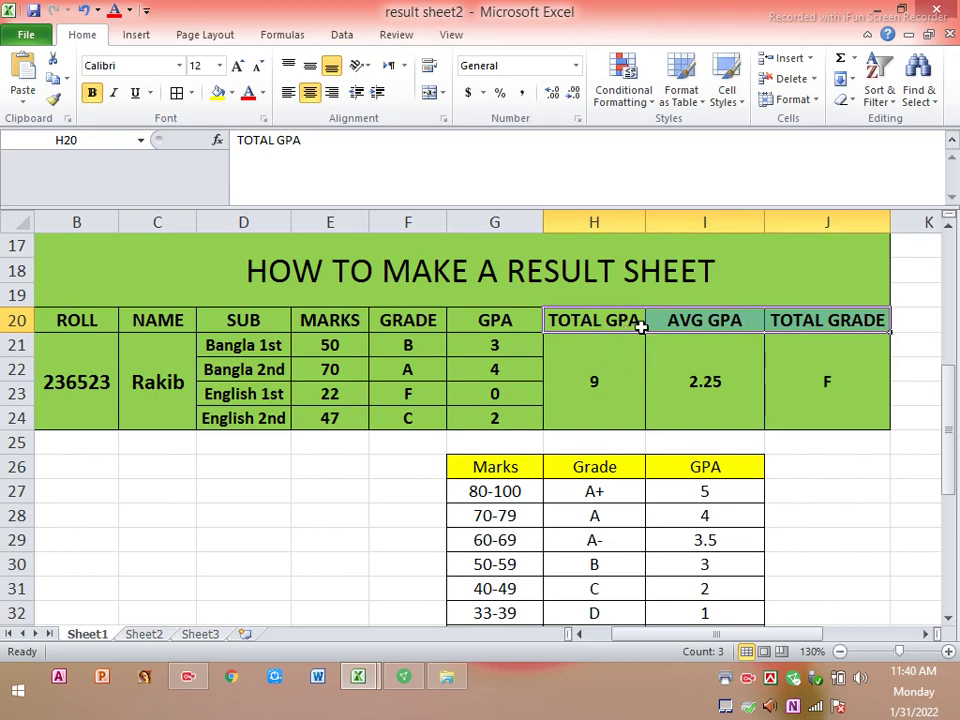
pyautogui.click(827, 317)
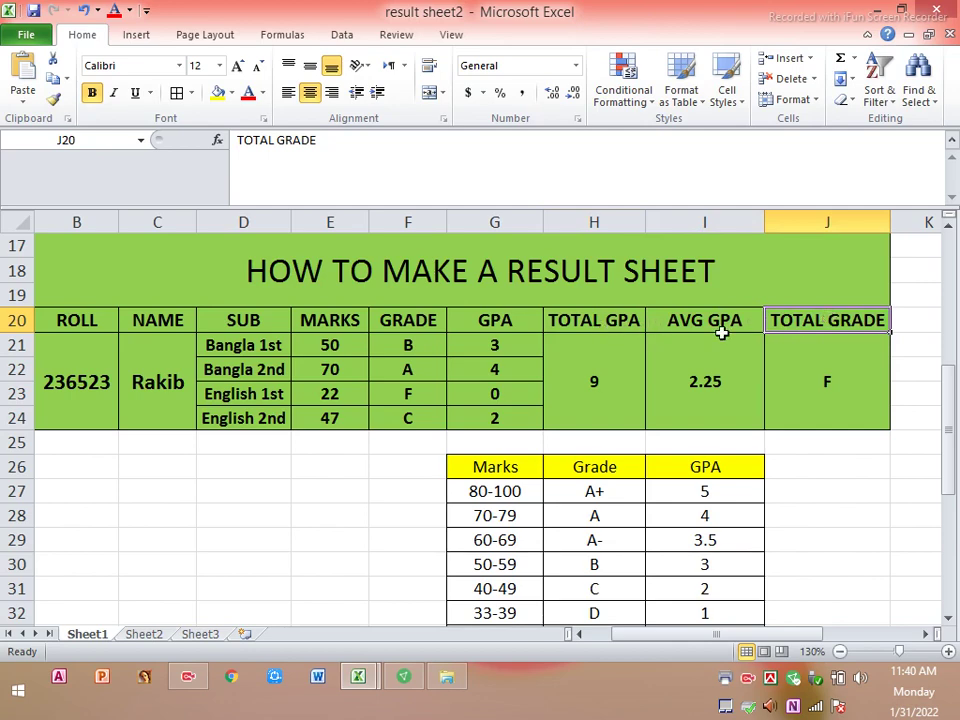
pyautogui.click(483, 318)
pyautogui.click(419, 324)
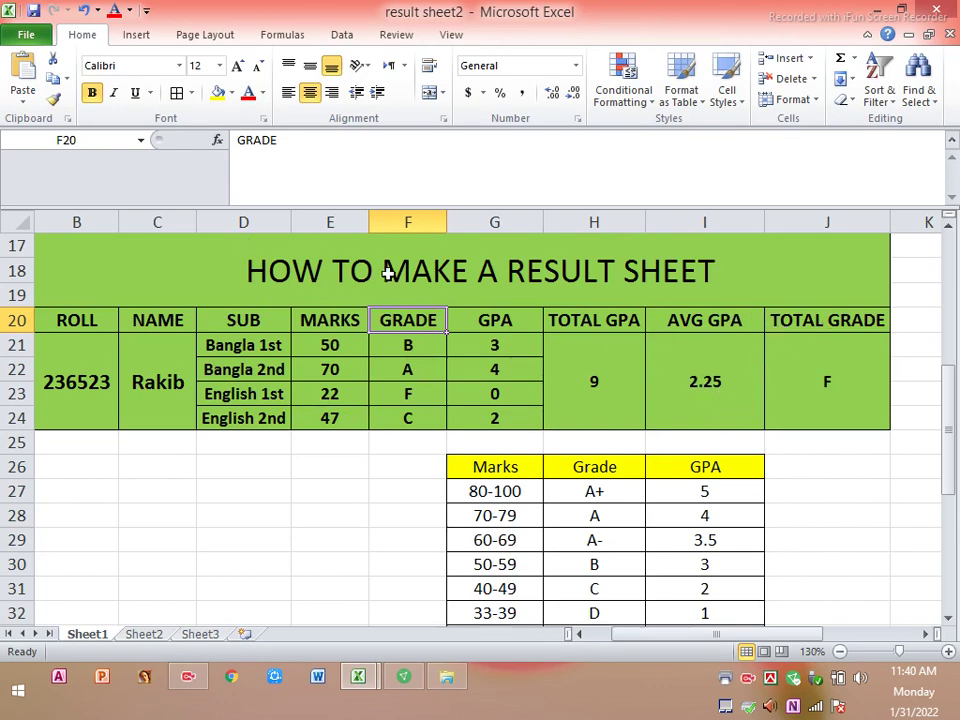
# Step: Delete OR and its extra opening bracket after =IF( in J21's TOTAL GRADE formula
pyautogui.click(845, 383)
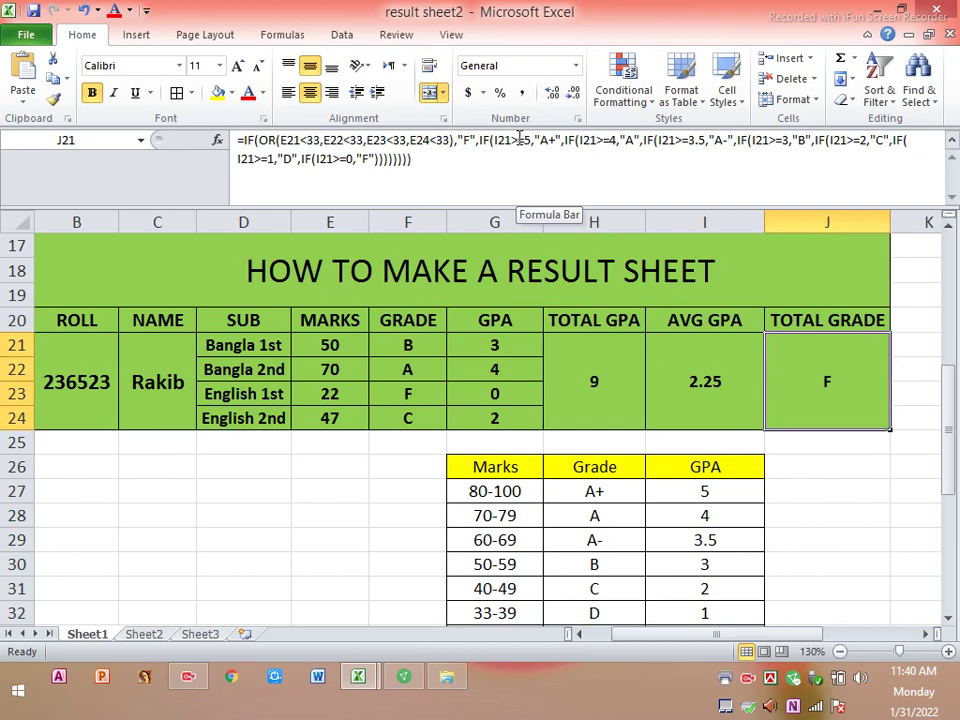
pyautogui.click(485, 178)
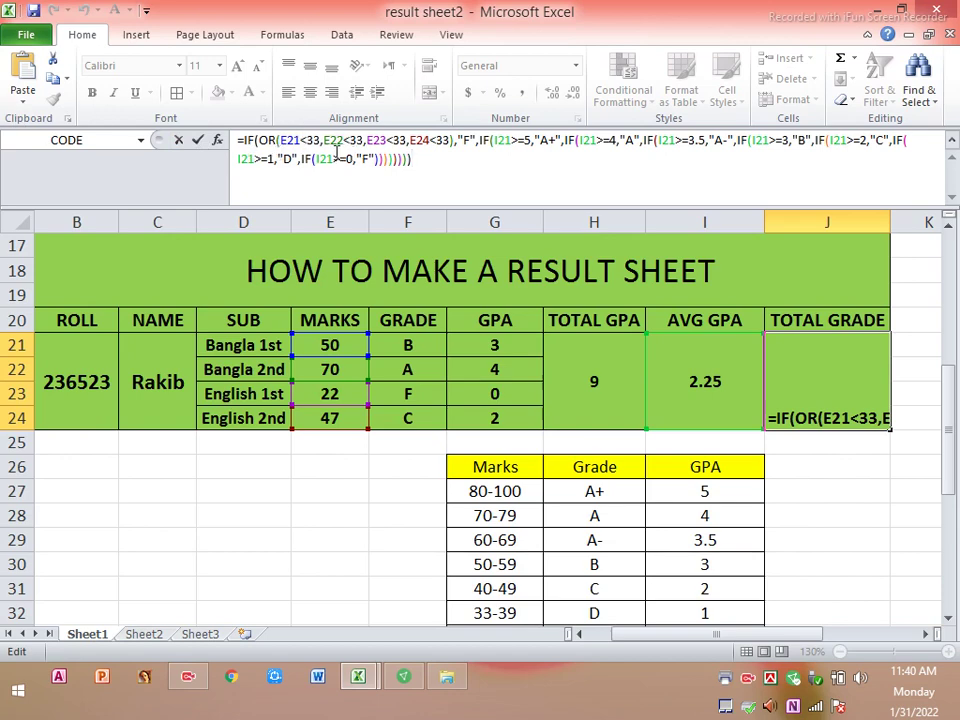
pyautogui.click(324, 141)
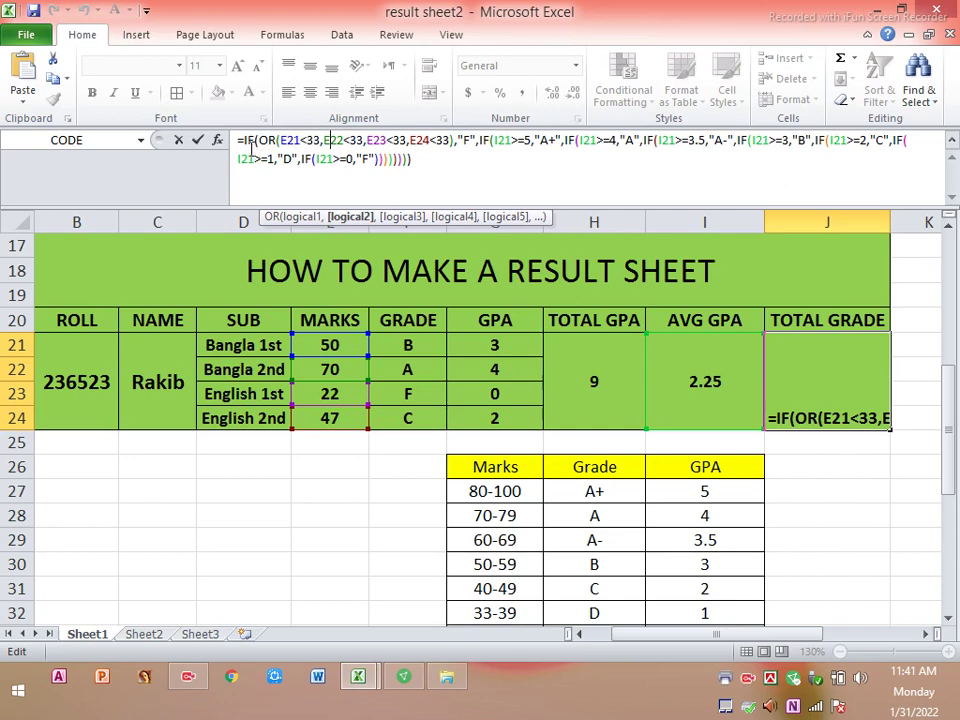
pyautogui.click(277, 140)
pyautogui.press('Left')
pyautogui.press('BackSpace')
pyautogui.press('BackSpace')
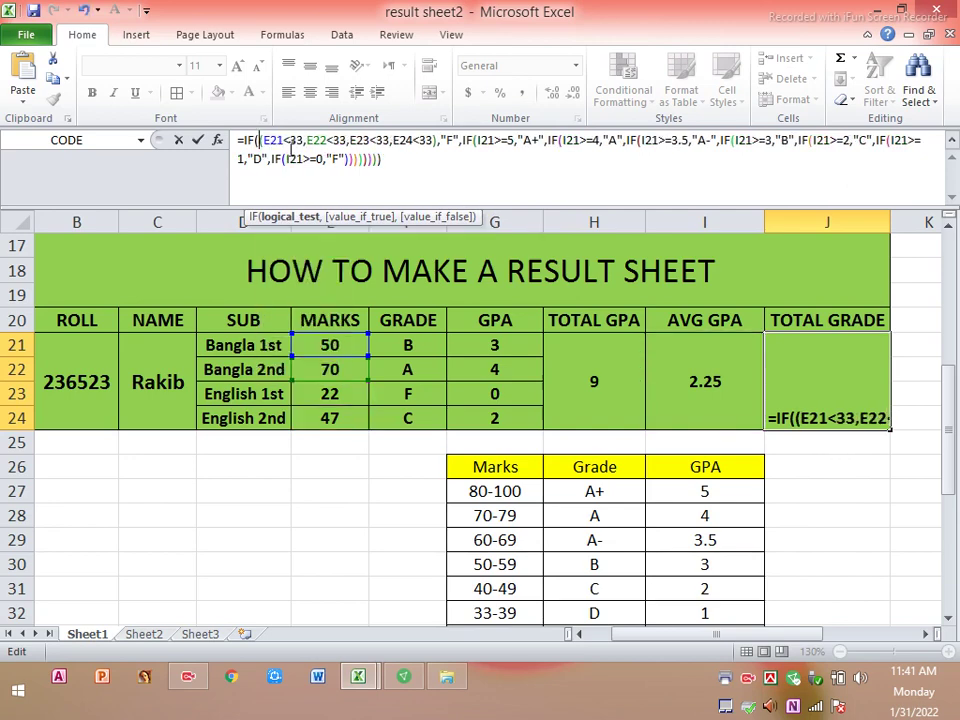
pyautogui.press('BackSpace')
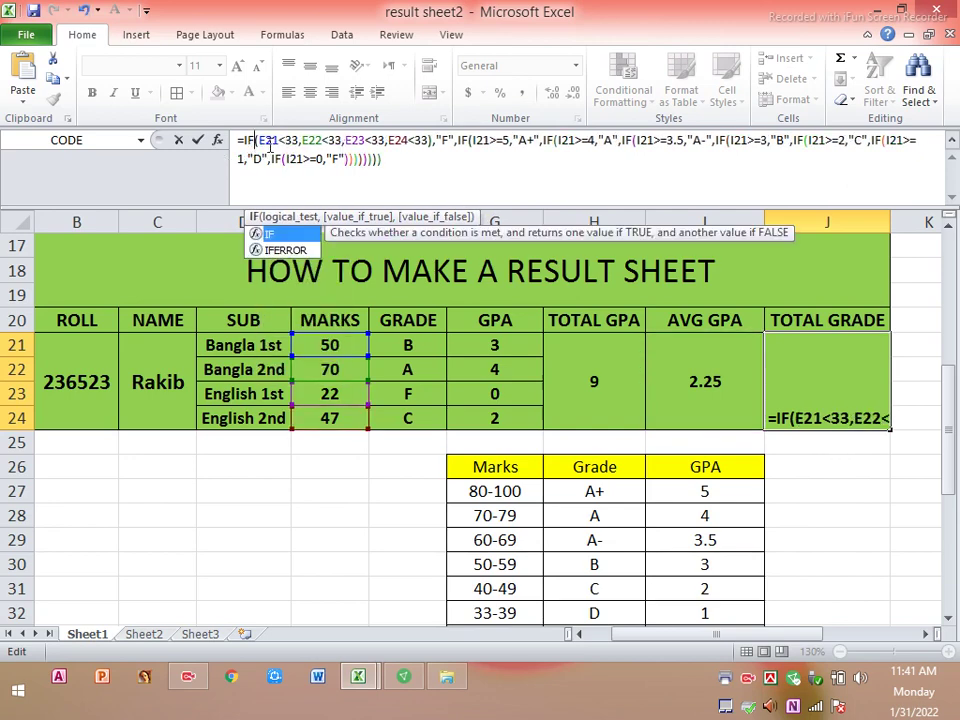
pyautogui.press('Right')
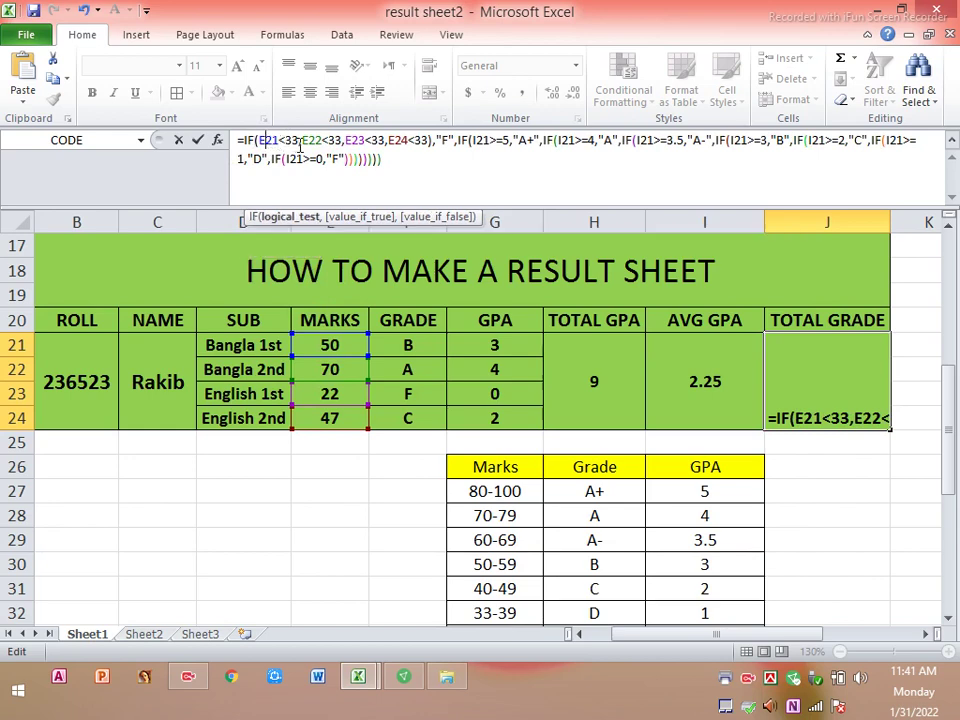
# Step: Review the E22, E23 and E24 conditions and move to the F result
pyautogui.click(322, 146)
pyautogui.click(352, 146)
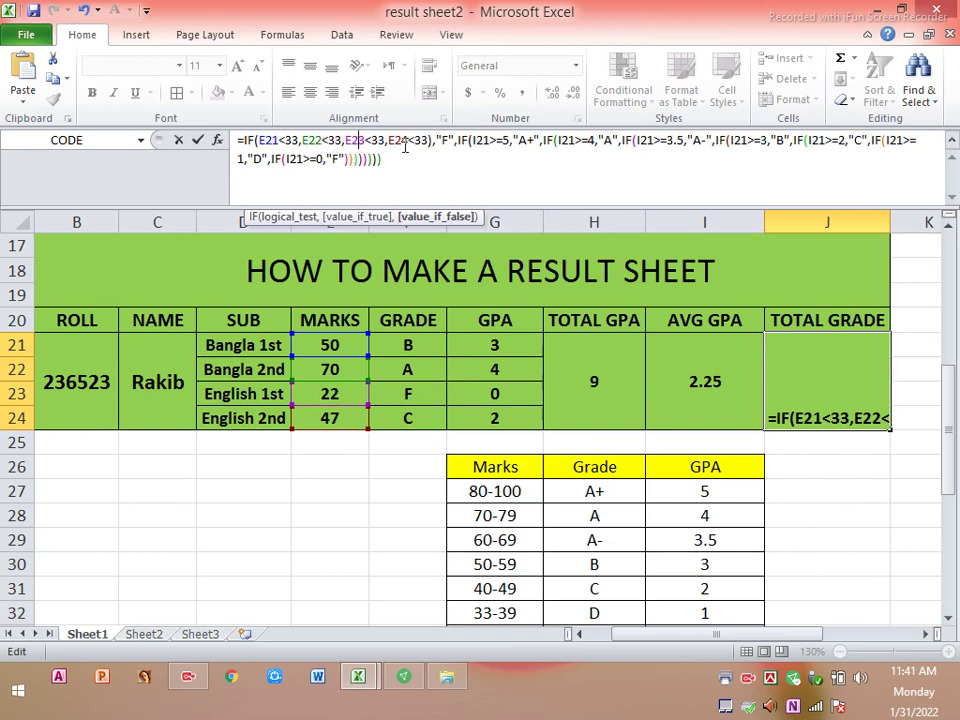
pyautogui.click(411, 146)
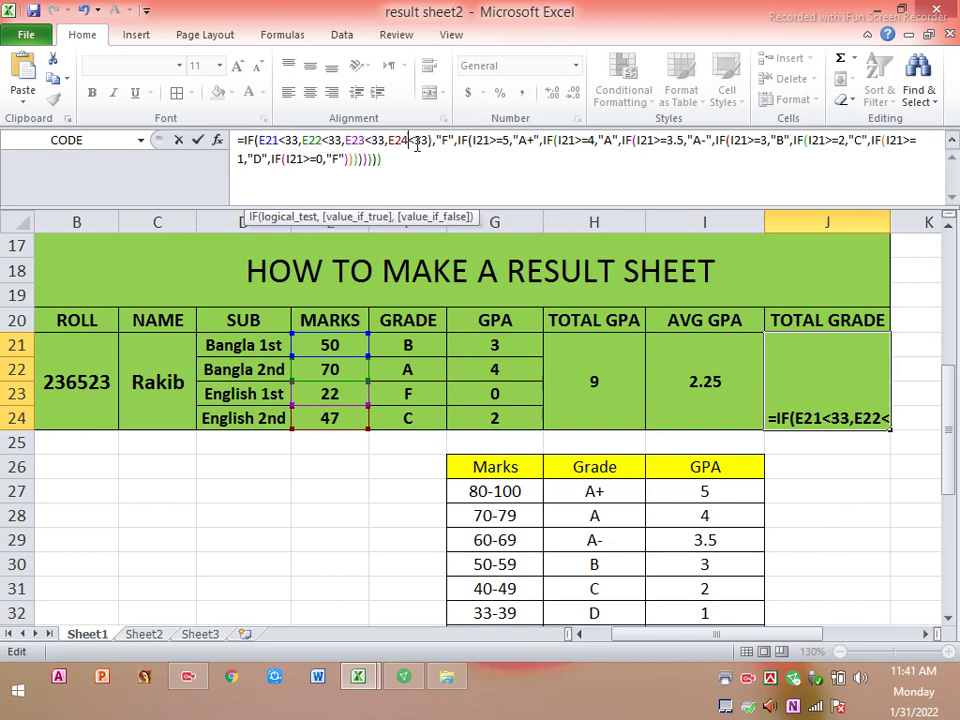
pyautogui.click(360, 147)
pyautogui.click(253, 143)
pyautogui.click(436, 143)
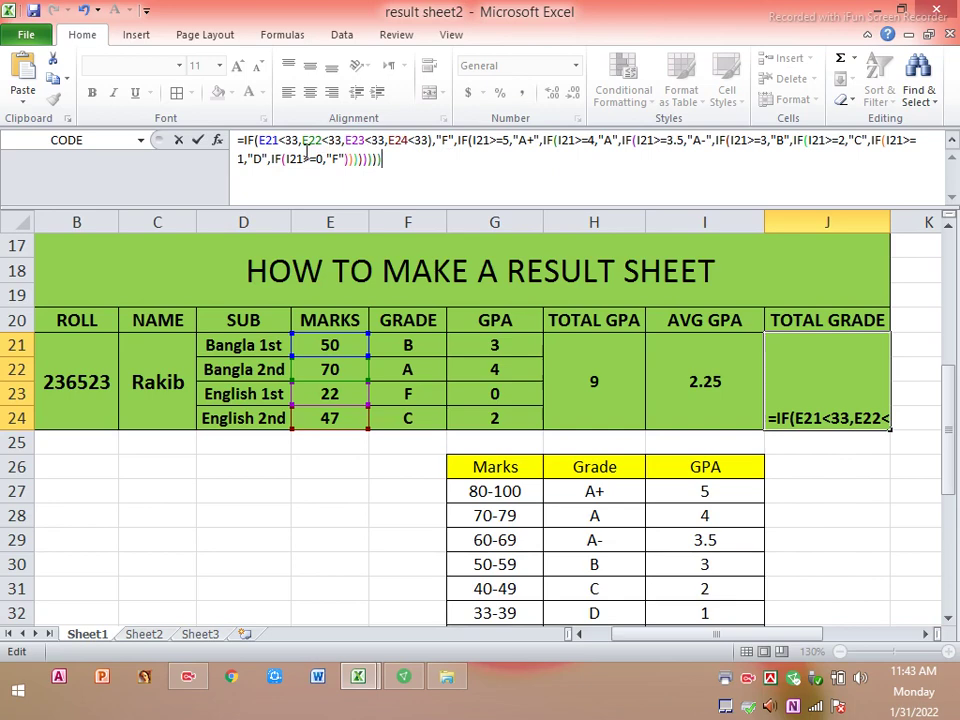
# Step: Review the E21–E24 below-33 conditions and the first IF test with its F result
pyautogui.click(321, 142)
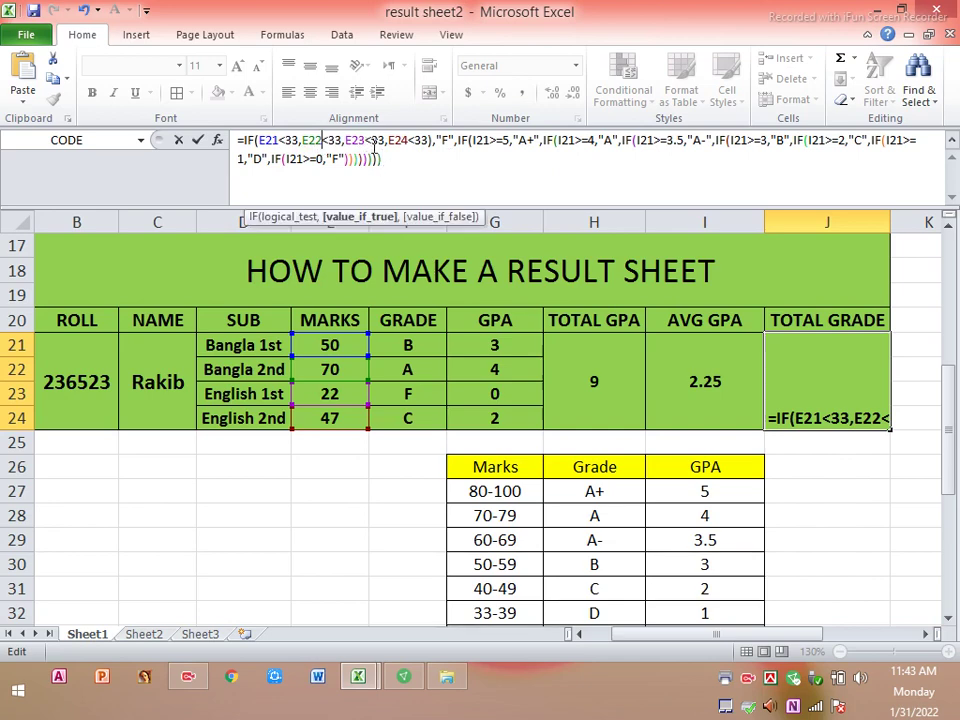
pyautogui.click(433, 143)
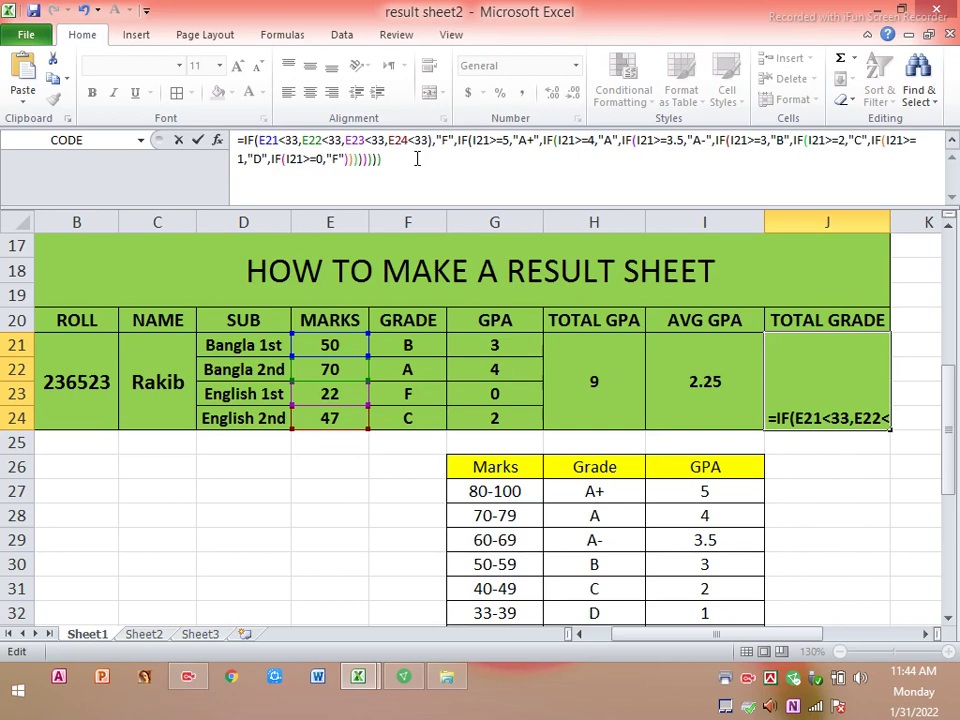
pyautogui.click(457, 142)
pyautogui.moveTo(457, 142); pyautogui.dragTo(243, 141)
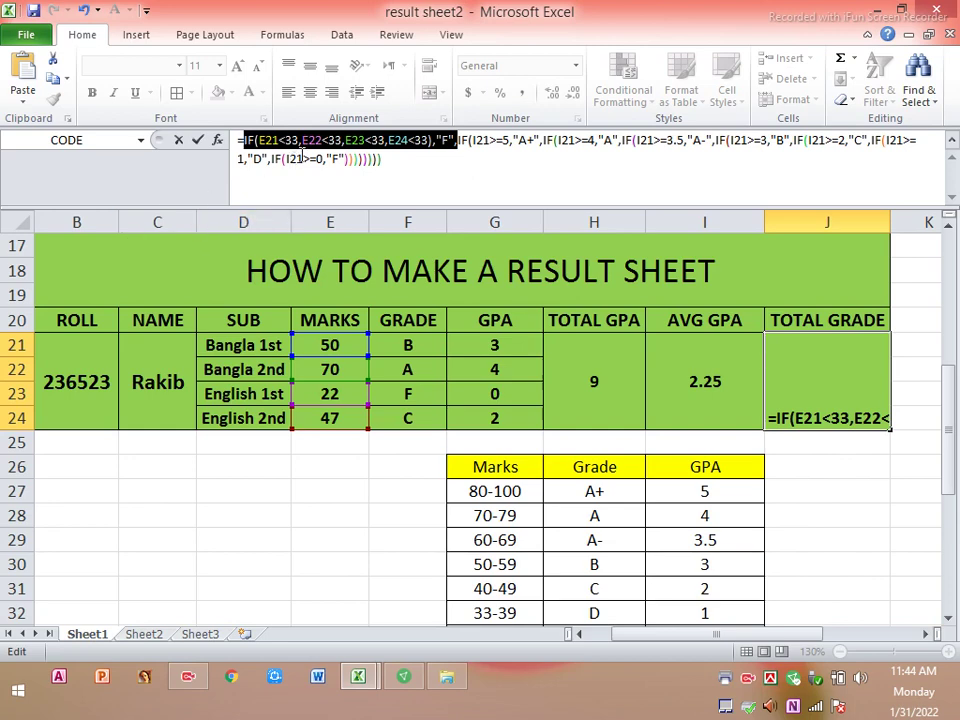
pyautogui.click(446, 146)
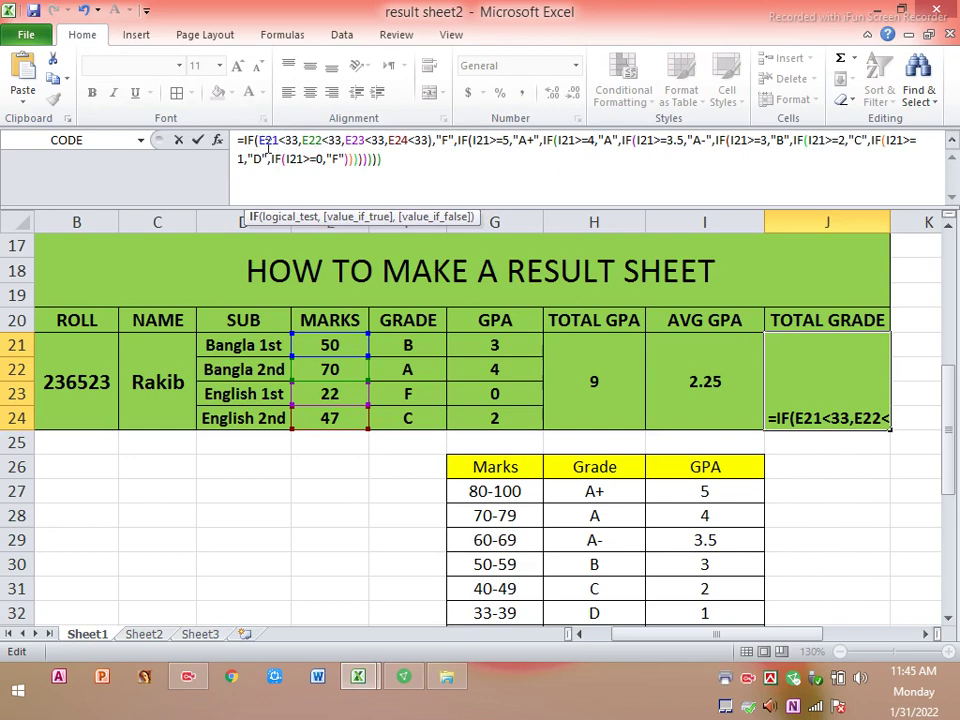
# Step: Insert OR( right after =IF( so the four mark checks become OR arguments
pyautogui.click(259, 141)
pyautogui.write('(O')
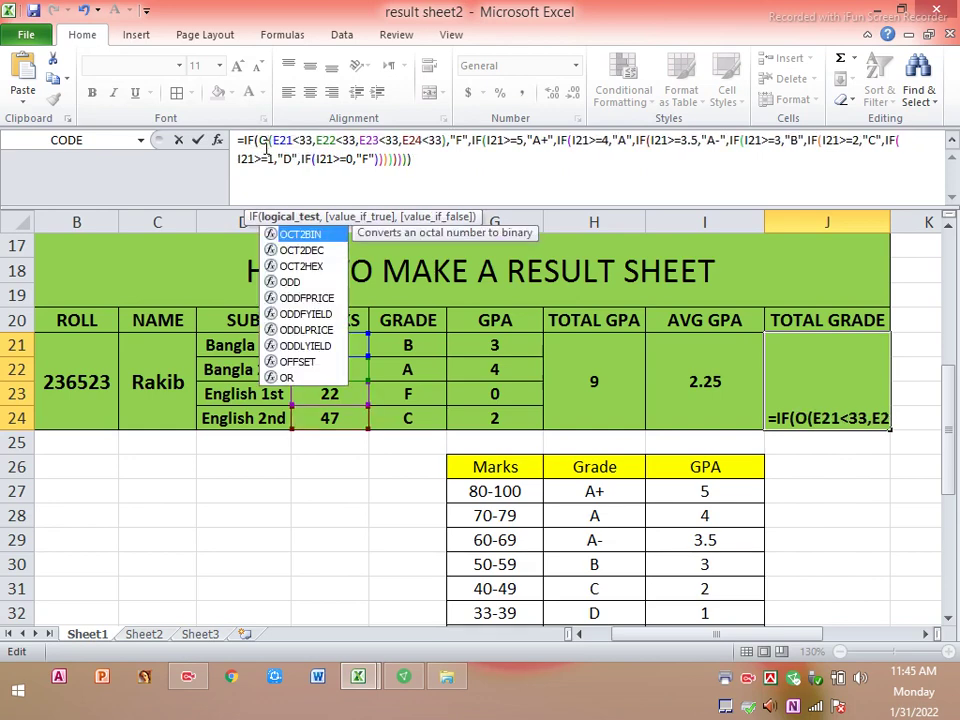
pyautogui.write('R')
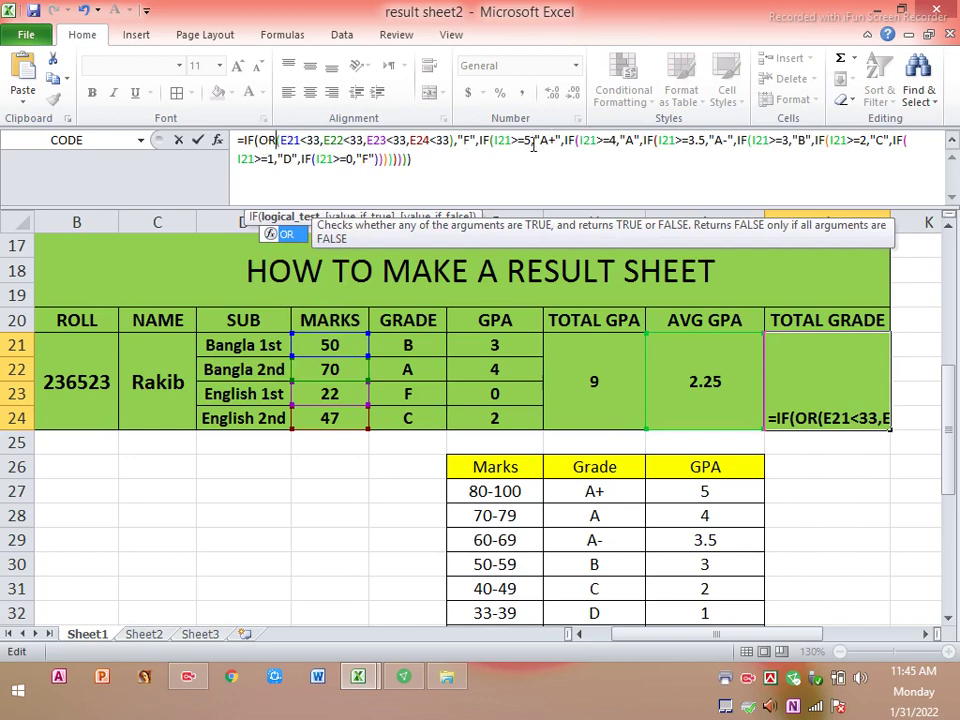
pyautogui.click(474, 141)
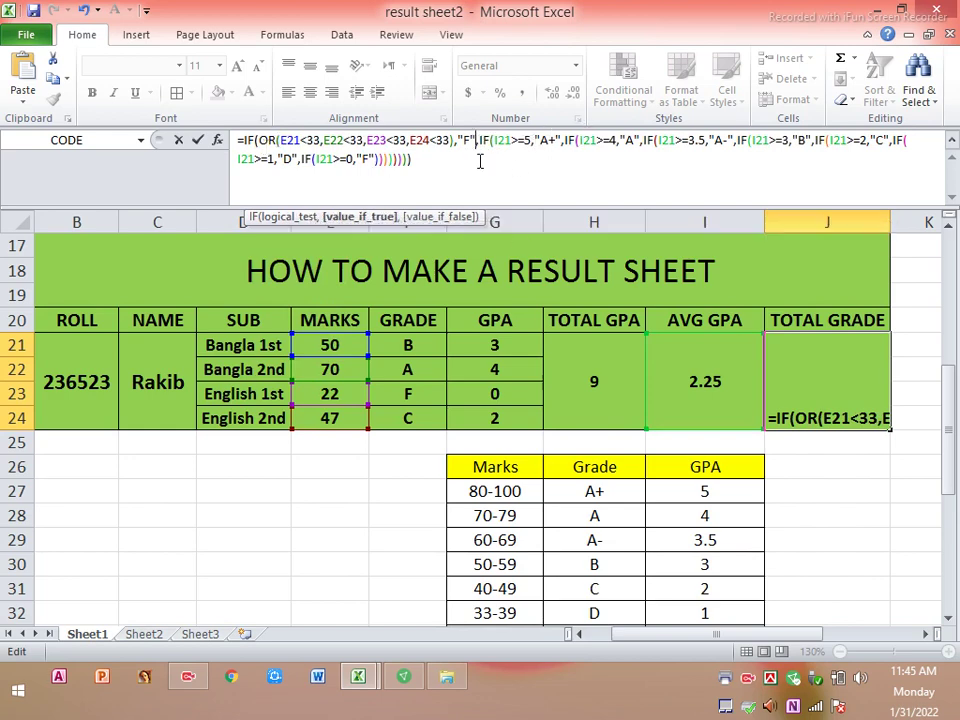
pyautogui.click(477, 141)
pyautogui.write(',')
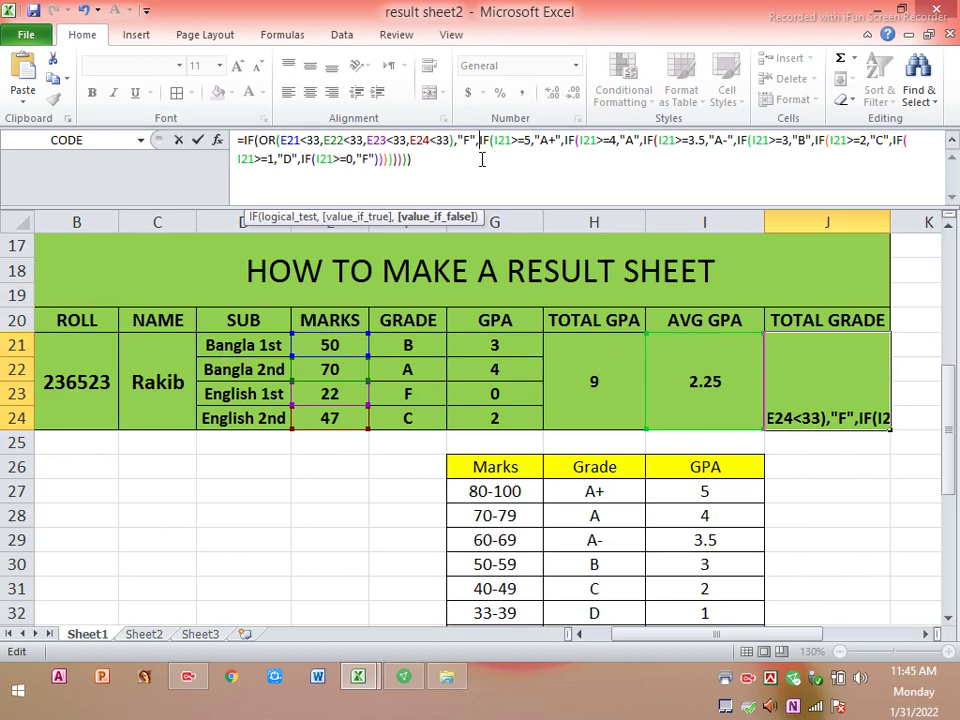
pyautogui.click(241, 143)
pyautogui.click(481, 150)
pyautogui.click(554, 141)
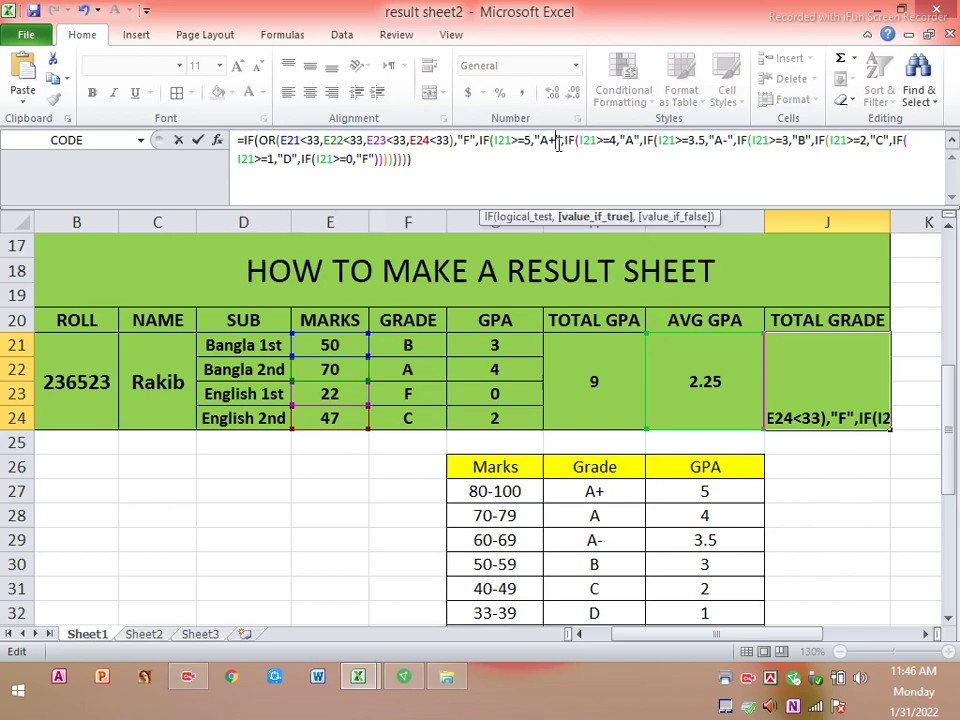
pyautogui.press('Right')
pyautogui.press('Right')
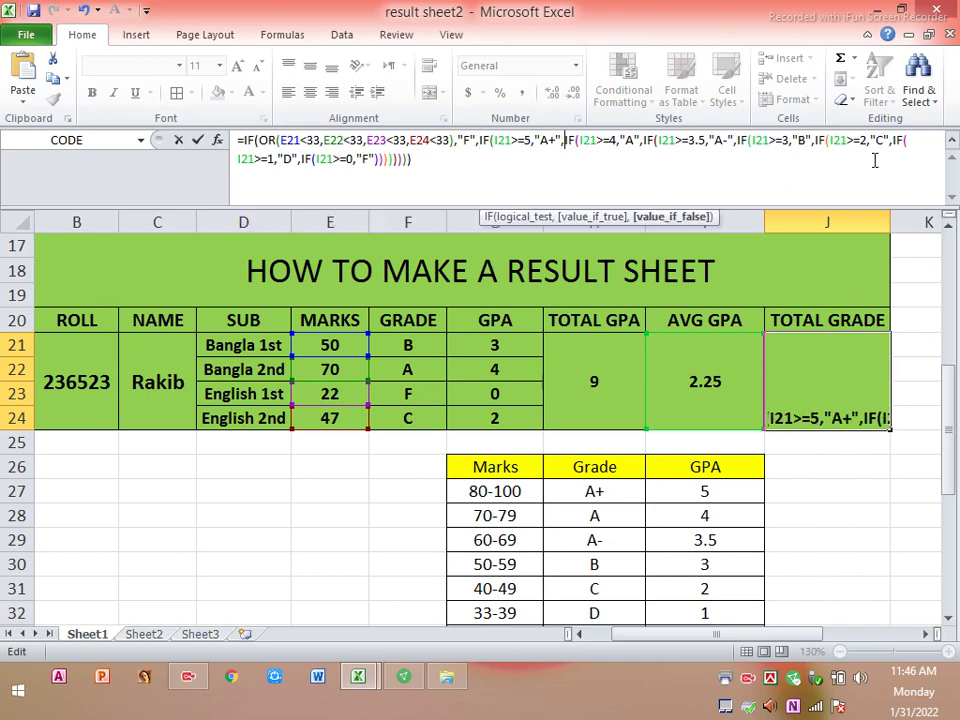
pyautogui.press('Right')
pyautogui.press('Right')
pyautogui.press('Right')
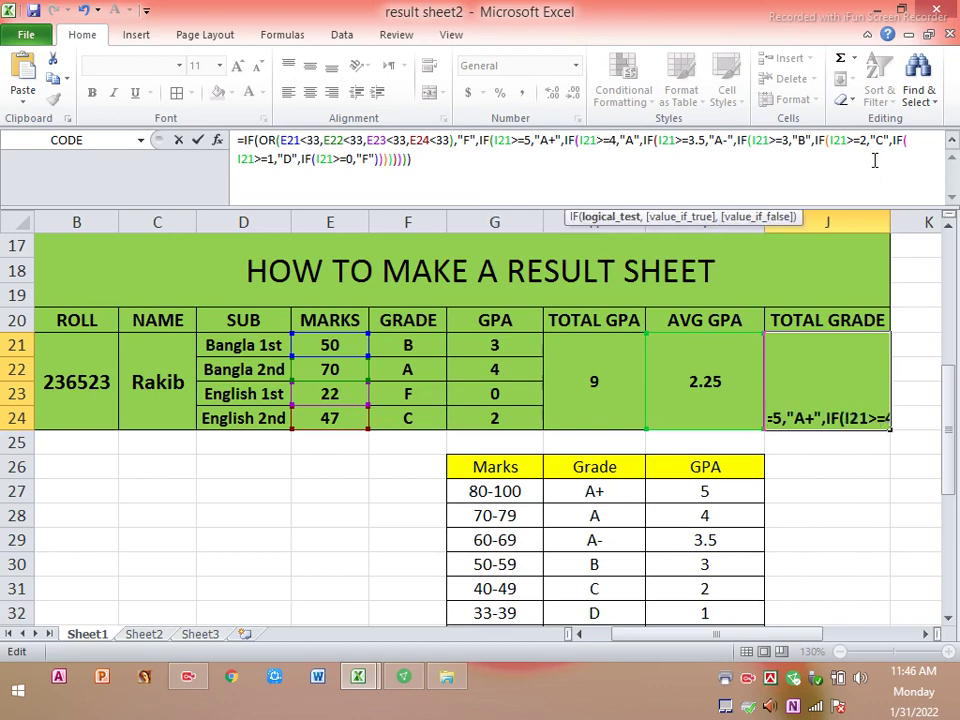
pyautogui.press('Right')
pyautogui.press('Right')
pyautogui.press('Right')
pyautogui.press('Right')
pyautogui.press('Right')
pyautogui.press('Right')
pyautogui.press('Right')
pyautogui.press('Right')
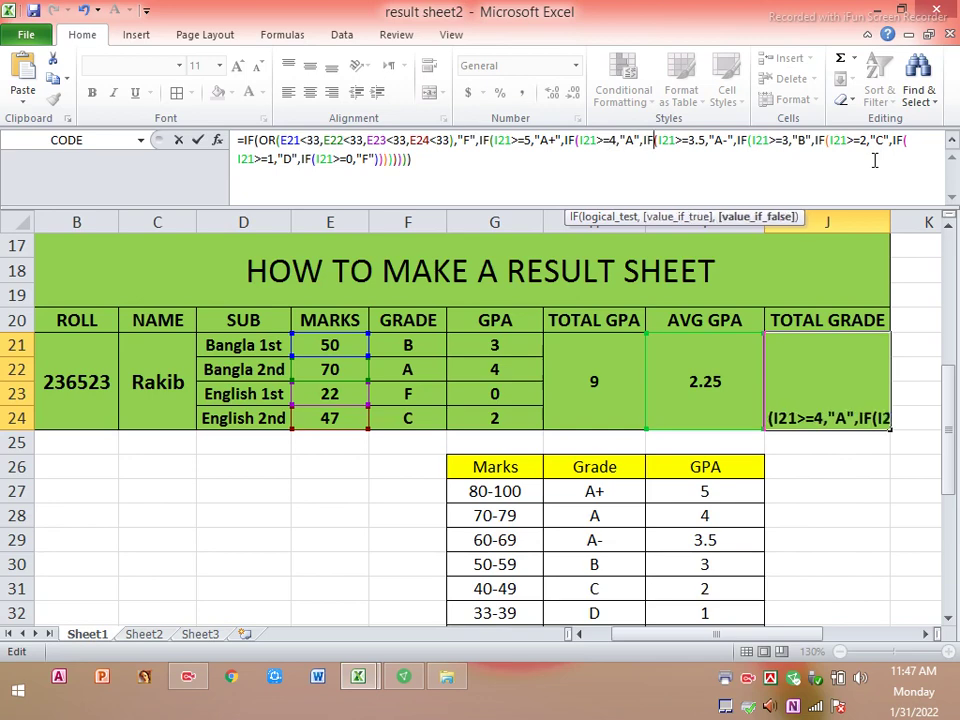
pyautogui.press('Right')
pyautogui.press('Right')
pyautogui.press('Right')
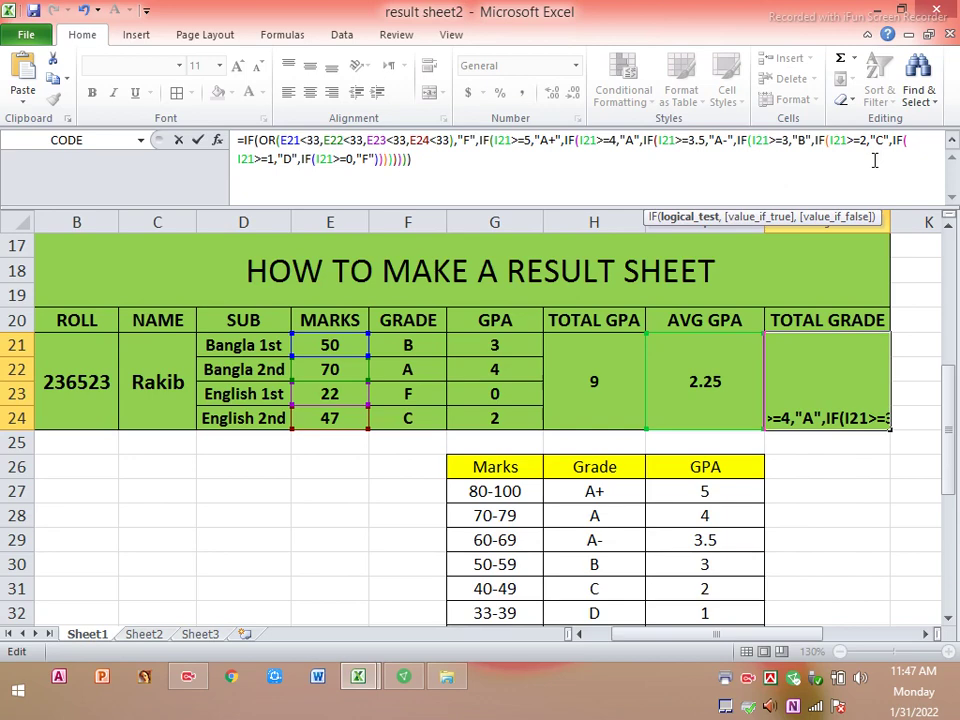
# Step: Step past the nested IFs to the formula's end and delete the closing parentheses after IF(I21>=0,"F"
pyautogui.press('Right')
pyautogui.press('Right')
pyautogui.press('Right')
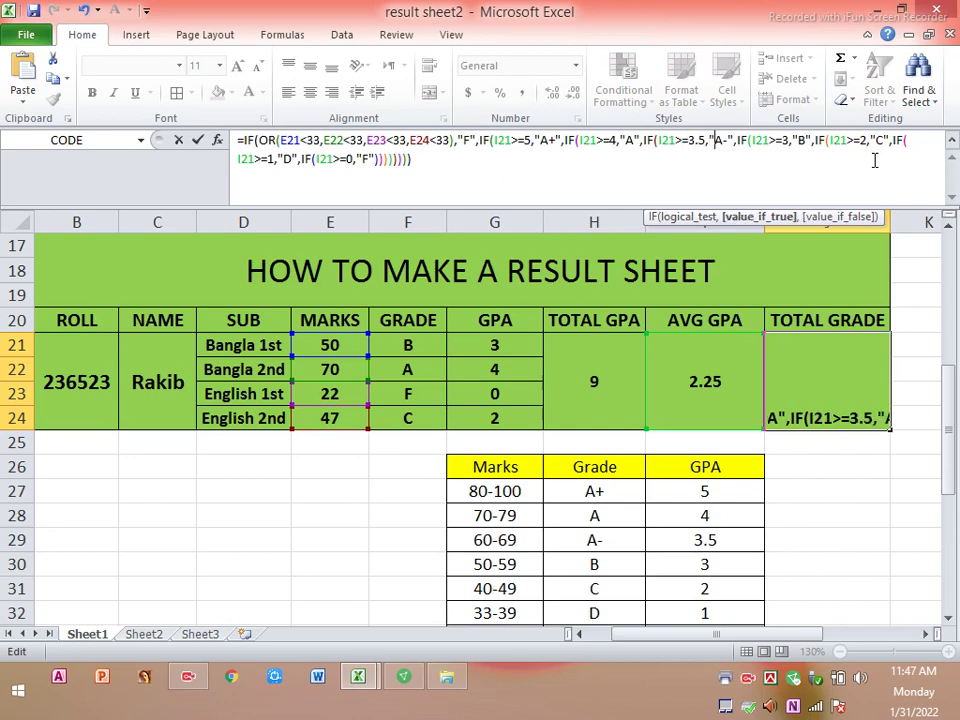
pyautogui.press('Right')
pyautogui.press('Right')
pyautogui.press('Right')
pyautogui.press('Right')
pyautogui.press('Right')
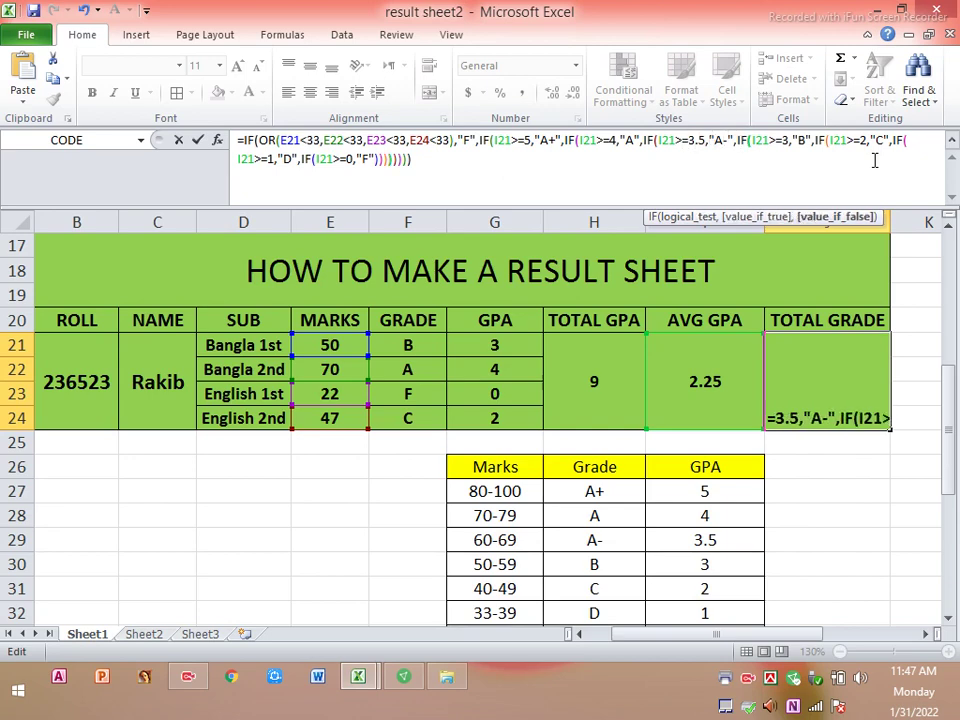
pyautogui.press('Right')
pyautogui.press('Right')
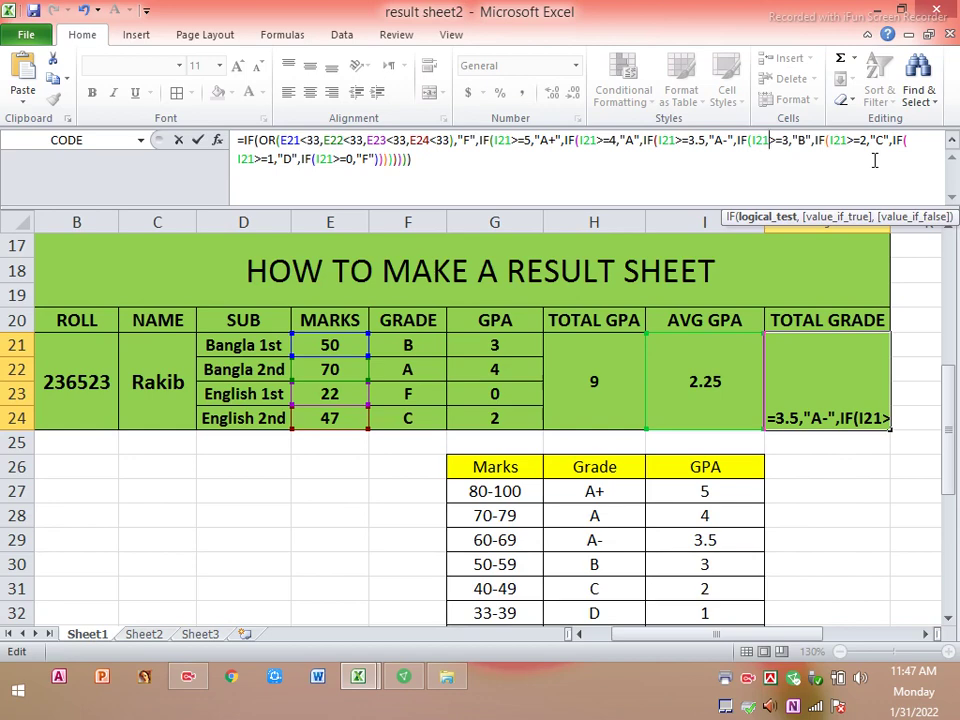
pyautogui.press('Right')
pyautogui.press('Right')
pyautogui.press('Right')
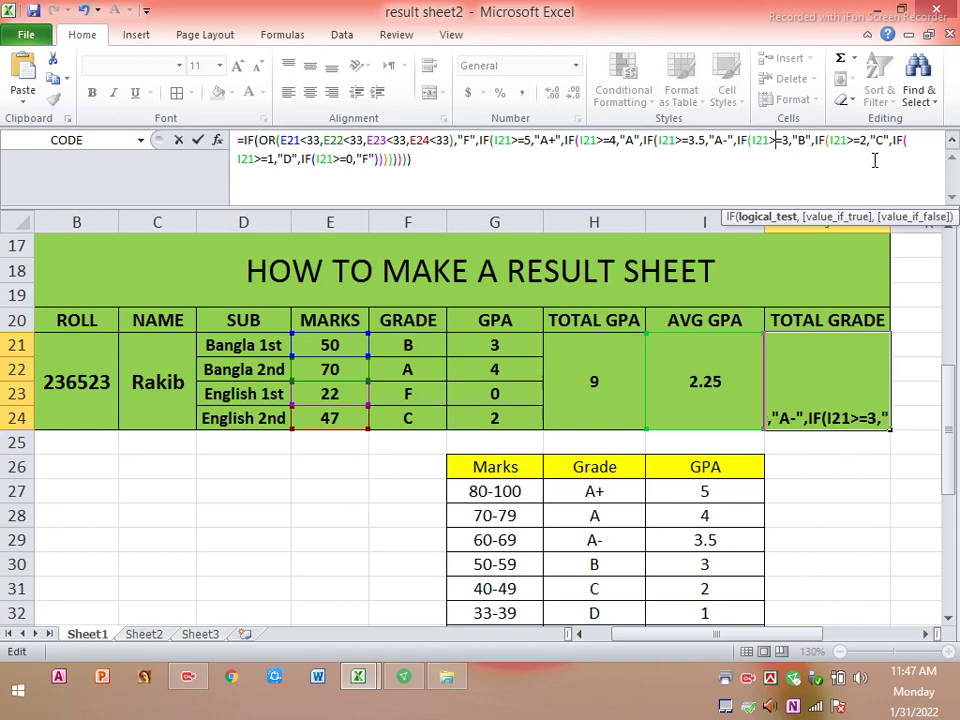
pyautogui.press('Right')
pyautogui.press('Right')
pyautogui.press('Right')
pyautogui.press('Right')
pyautogui.press('Right')
pyautogui.press('Right')
pyautogui.press('Right')
pyautogui.press('Right')
pyautogui.press('Right')
pyautogui.press('Right')
pyautogui.press('Right')
pyautogui.press('Right')
pyautogui.press('Right')
pyautogui.press('Right')
pyautogui.press('Right')
pyautogui.press('Right')
pyautogui.press('Right')
pyautogui.press('Right')
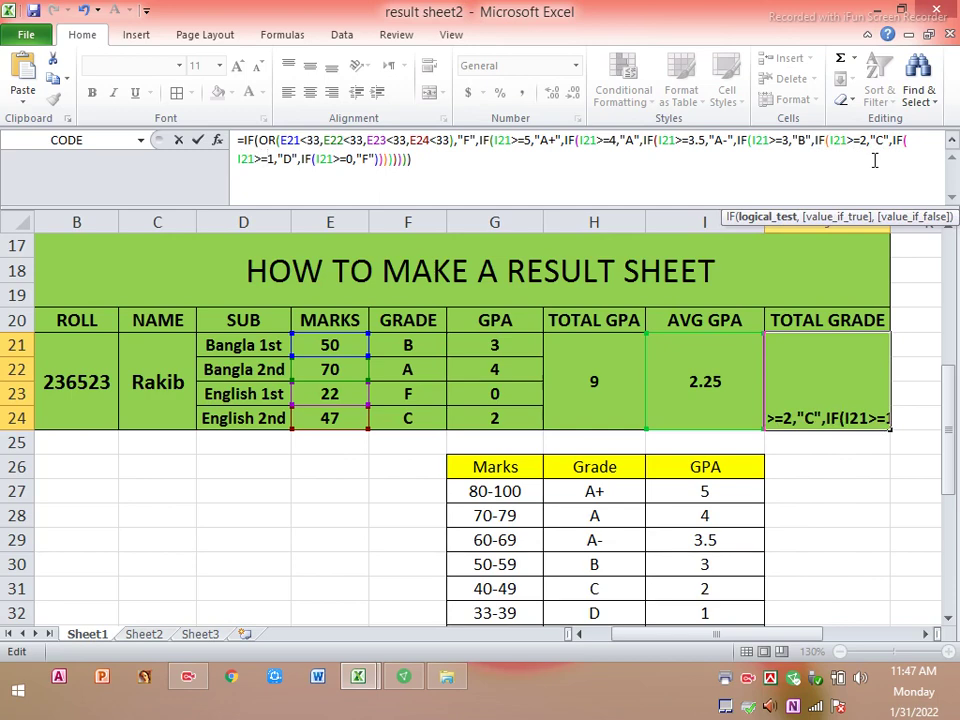
pyautogui.press('Right')
pyautogui.press('Right')
pyautogui.press('Right')
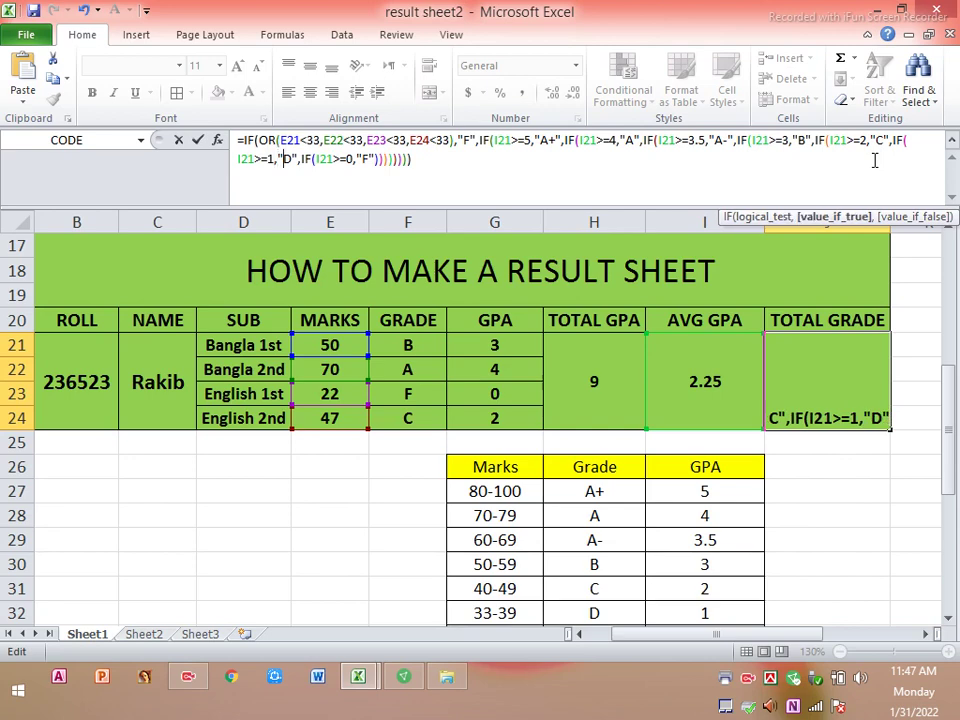
pyautogui.press('Right')
pyautogui.press('Right')
pyautogui.press('Right')
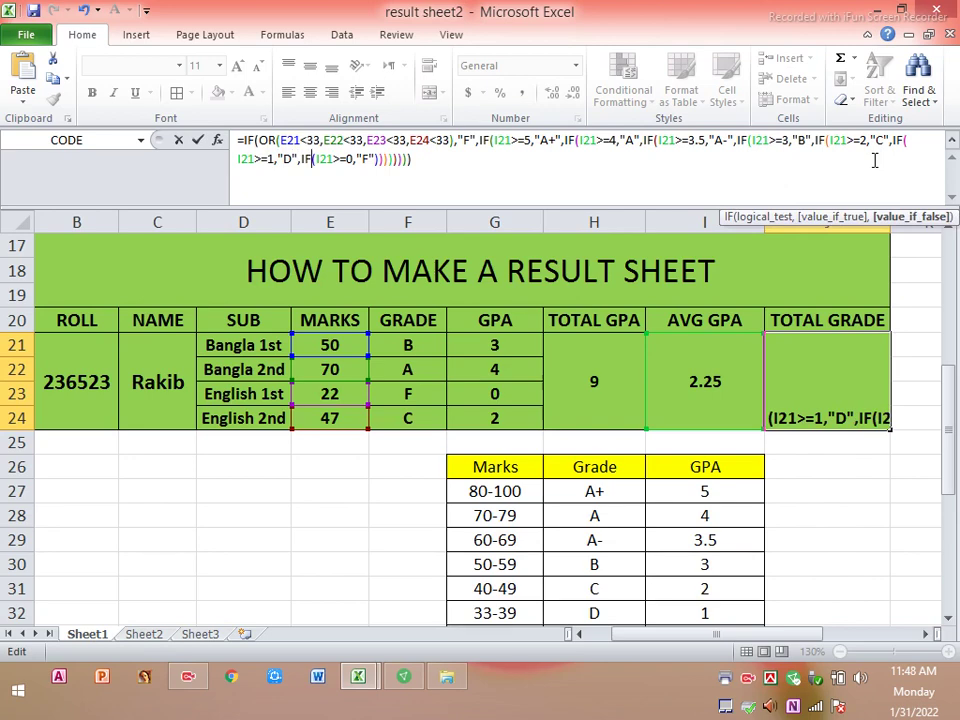
pyautogui.press('Right')
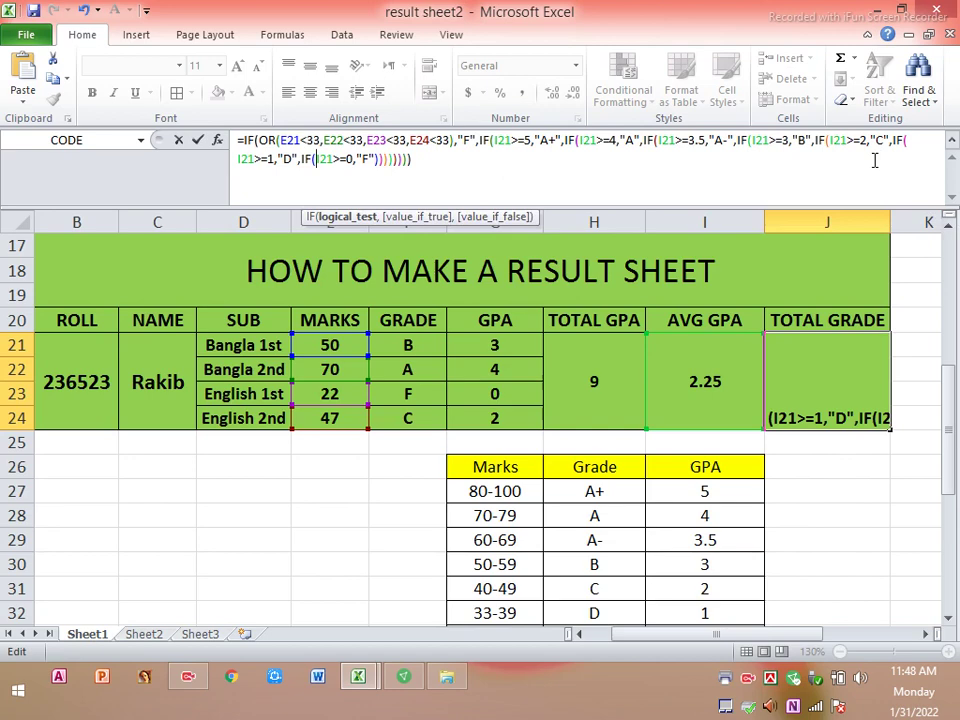
pyautogui.press('Right')
pyautogui.press('Right')
pyautogui.press('Right')
pyautogui.press('Right')
pyautogui.press('Right')
pyautogui.press('Right')
pyautogui.press('Right')
pyautogui.press('Right')
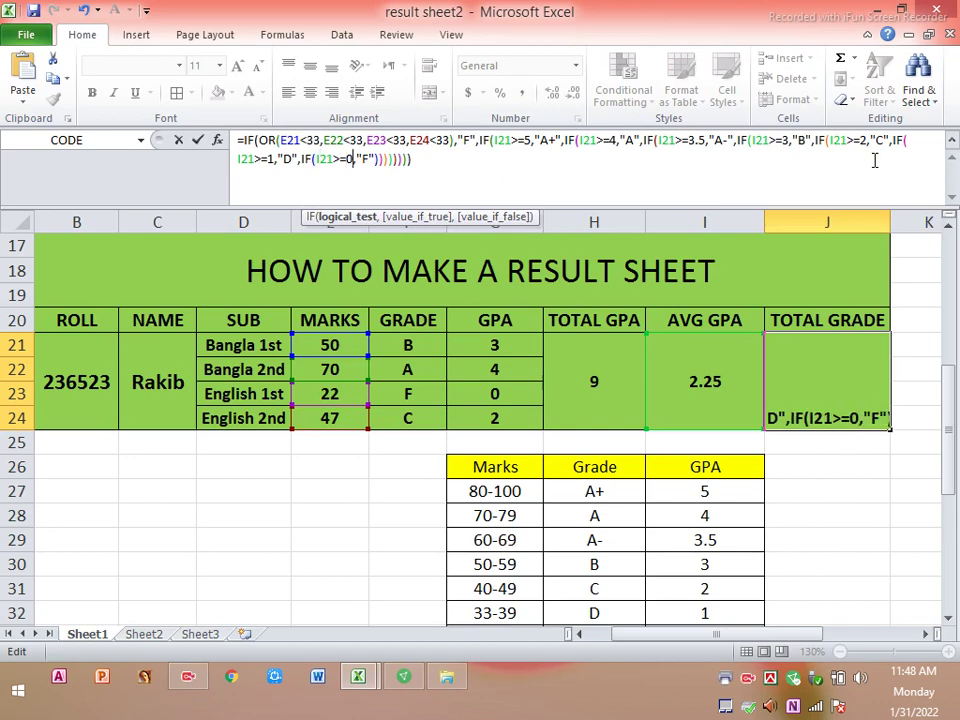
pyautogui.press('Right')
pyautogui.press('Right')
pyautogui.press('Right')
pyautogui.press('Right')
pyautogui.press('Right')
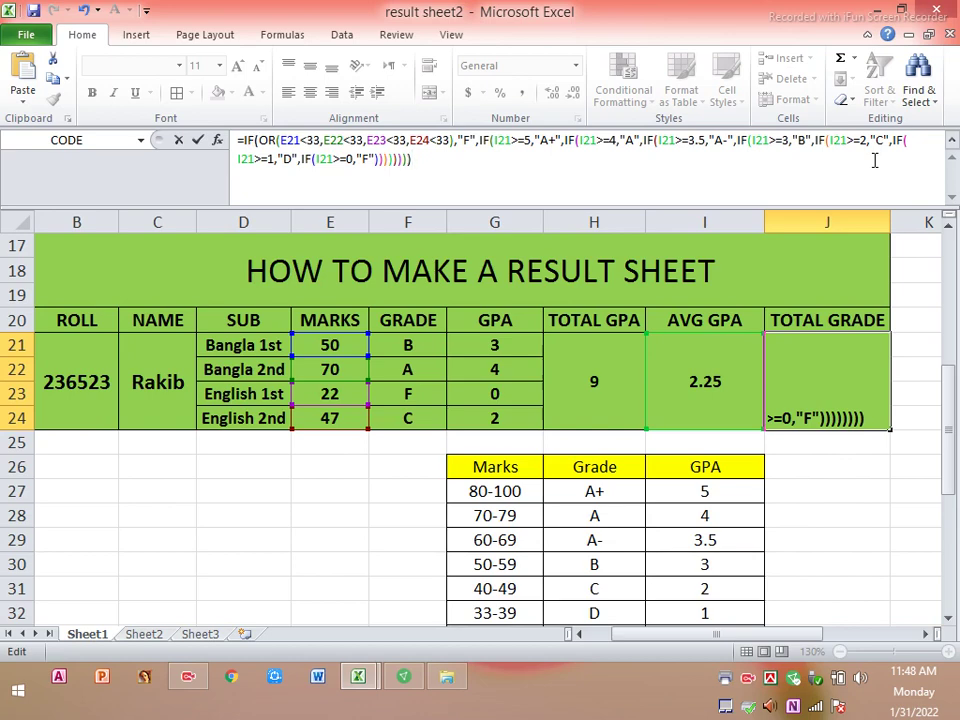
pyautogui.press('BackSpace')
pyautogui.press('BackSpace')
pyautogui.press('BackSpace')
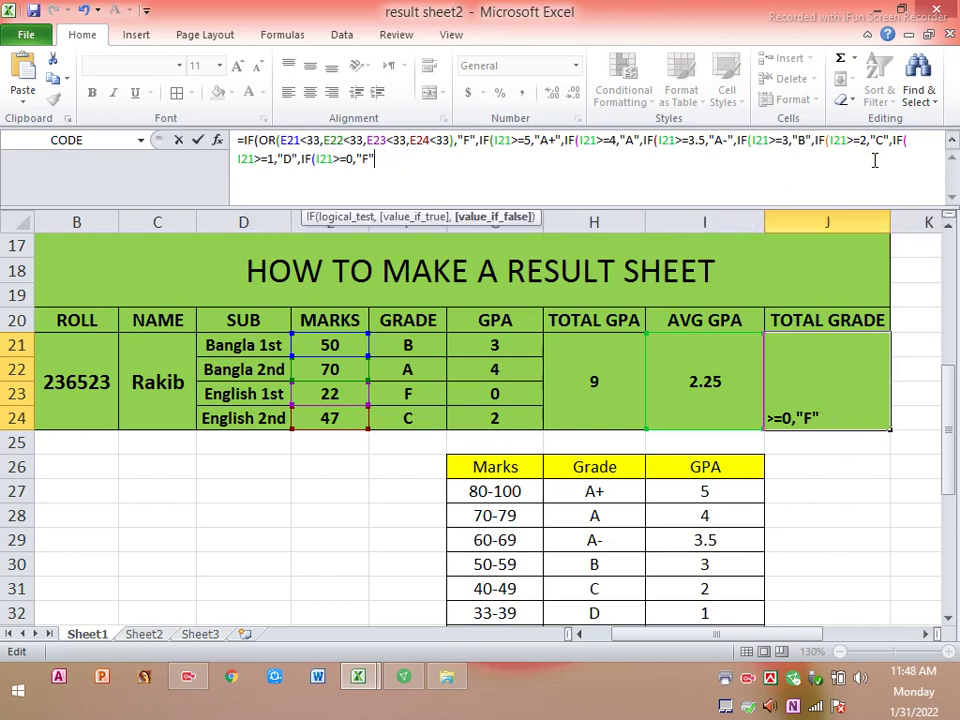
# Step: Erase the formula back to =IF and retype the test as OR(E21<33,E22<33,E23<33,E24<33)
pyautogui.press('BackSpace')
pyautogui.press('BackSpace')
pyautogui.press('BackSpace')
pyautogui.press('BackSpace')
pyautogui.press('BackSpace')
pyautogui.press('BackSpace')
pyautogui.press('BackSpace')
pyautogui.press('BackSpace')
pyautogui.press('BackSpace')
pyautogui.press('BackSpace')
pyautogui.press('BackSpace')
pyautogui.press('BackSpace')
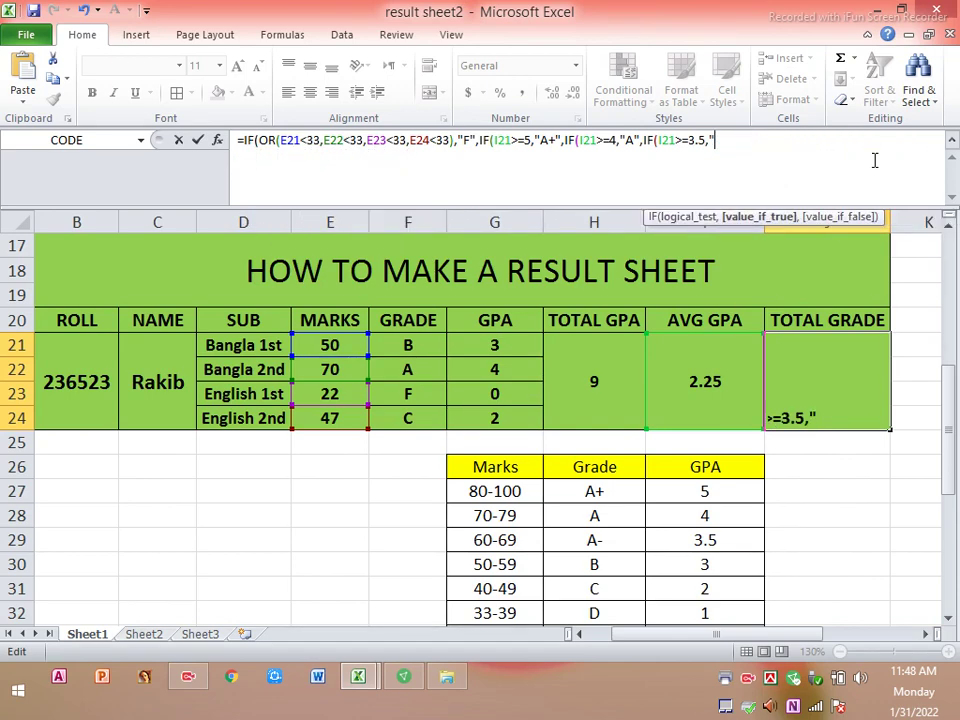
pyautogui.press('BackSpace')
pyautogui.press('BackSpace')
pyautogui.press('BackSpace')
pyautogui.press('BackSpace')
pyautogui.press('BackSpace')
pyautogui.press('BackSpace')
pyautogui.press('BackSpace')
pyautogui.press('BackSpace')
pyautogui.press('BackSpace')
pyautogui.press('BackSpace')
pyautogui.press('BackSpace')
pyautogui.press('BackSpace')
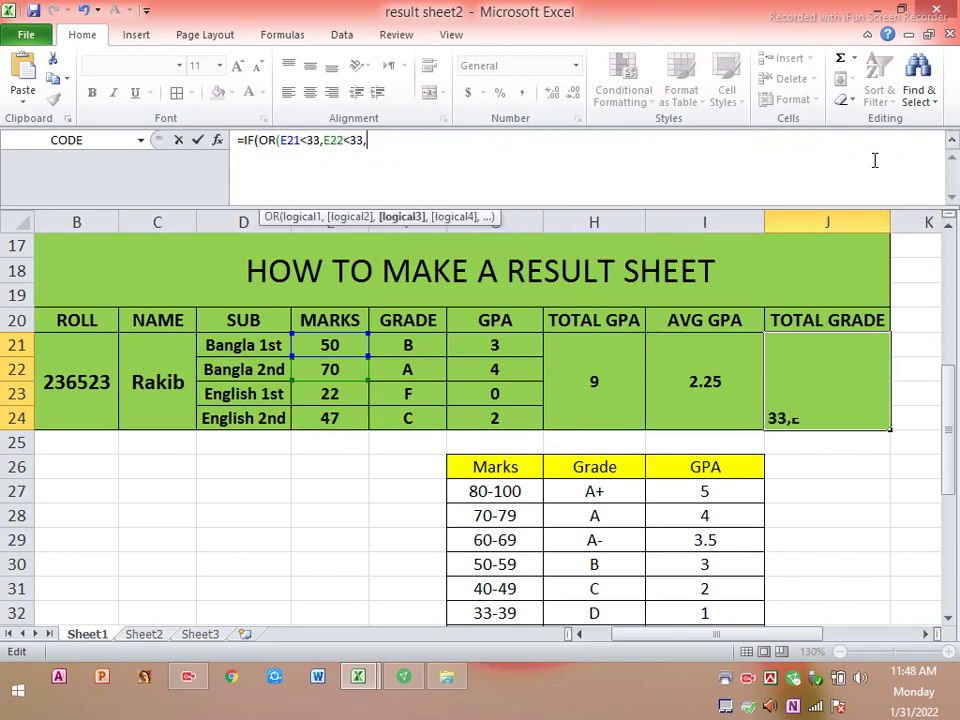
pyautogui.press('BackSpace')
pyautogui.press('BackSpace')
pyautogui.press('BackSpace')
pyautogui.press('BackSpace')
pyautogui.press('BackSpace')
pyautogui.press('BackSpace')
pyautogui.press('BackSpace')
pyautogui.press('BackSpace')
pyautogui.press('BackSpace')
pyautogui.press('BackSpace')
pyautogui.press('BackSpace')
pyautogui.press('BackSpace')
pyautogui.press('BackSpace')
pyautogui.press('BackSpace')
pyautogui.press('BackSpace')
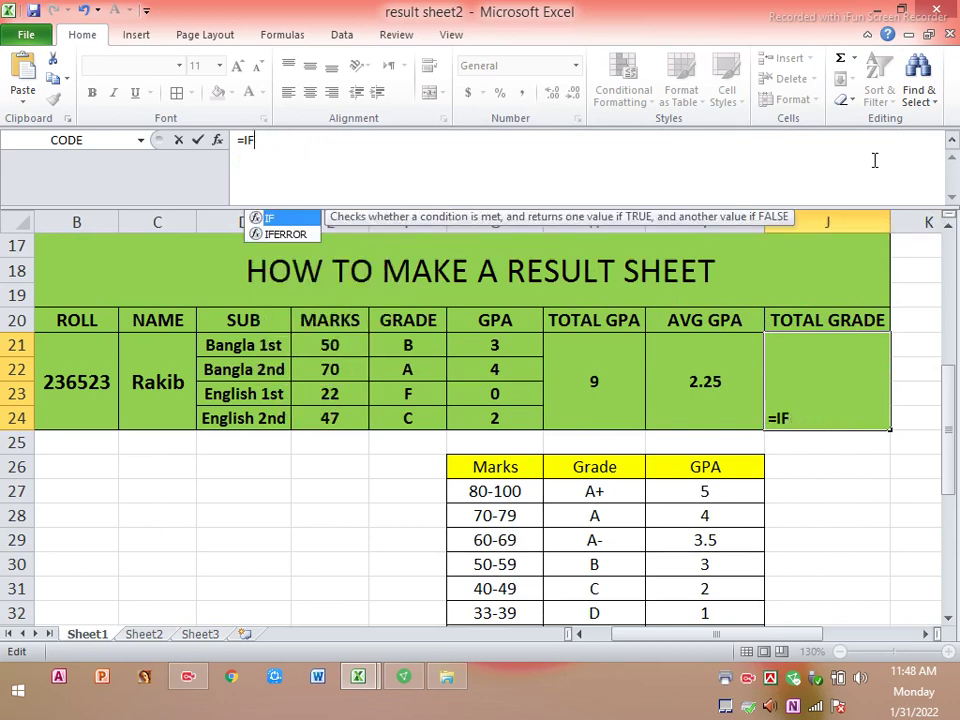
pyautogui.press('BackSpace')
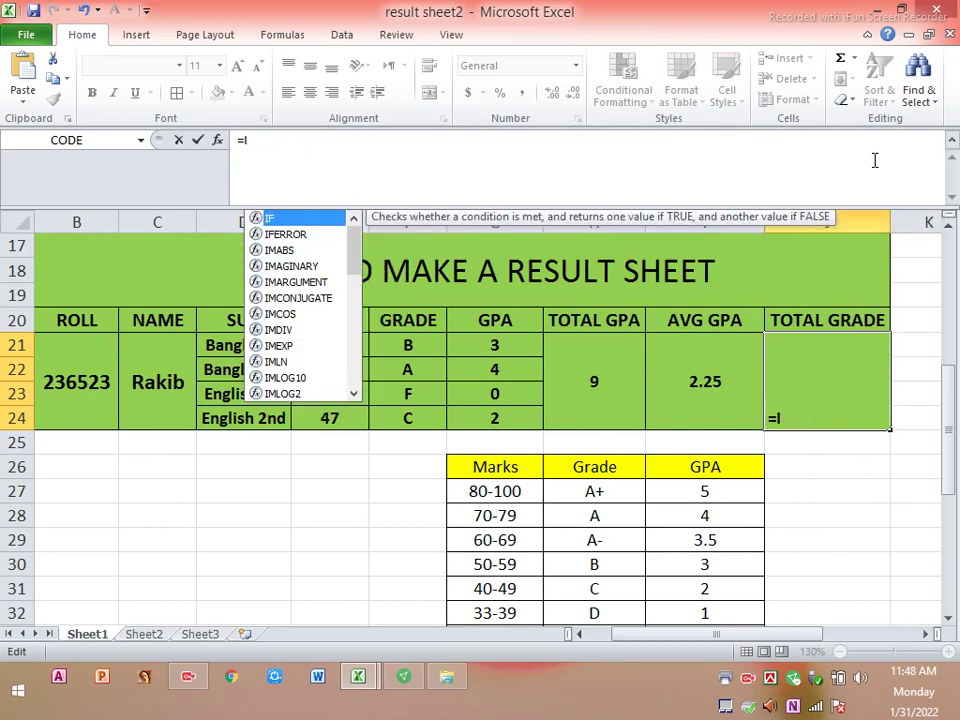
pyautogui.write('F')
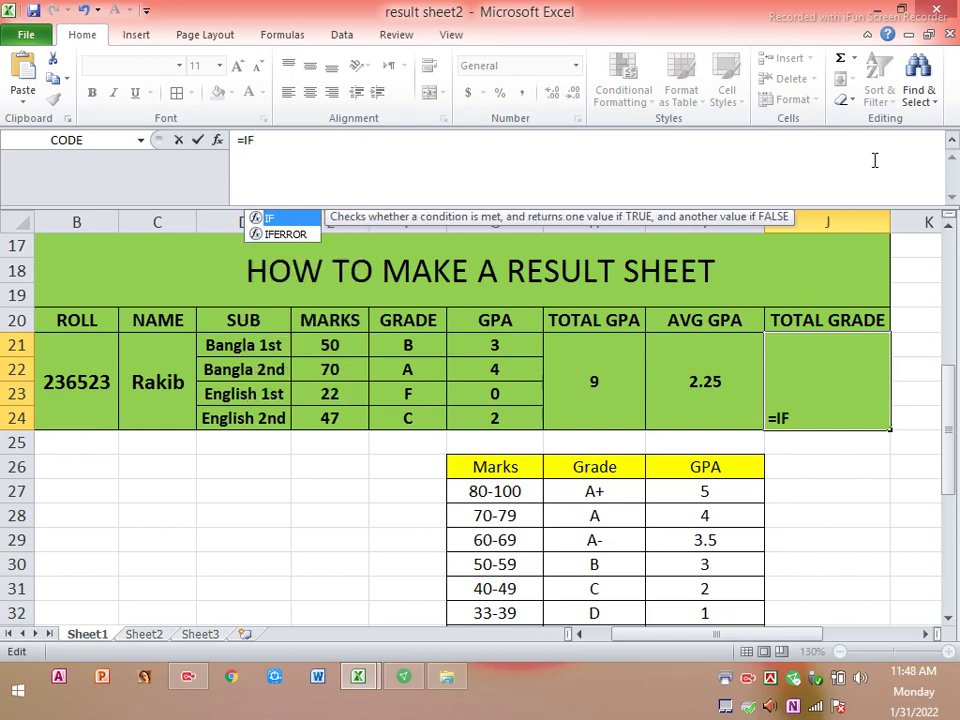
pyautogui.write('(O')
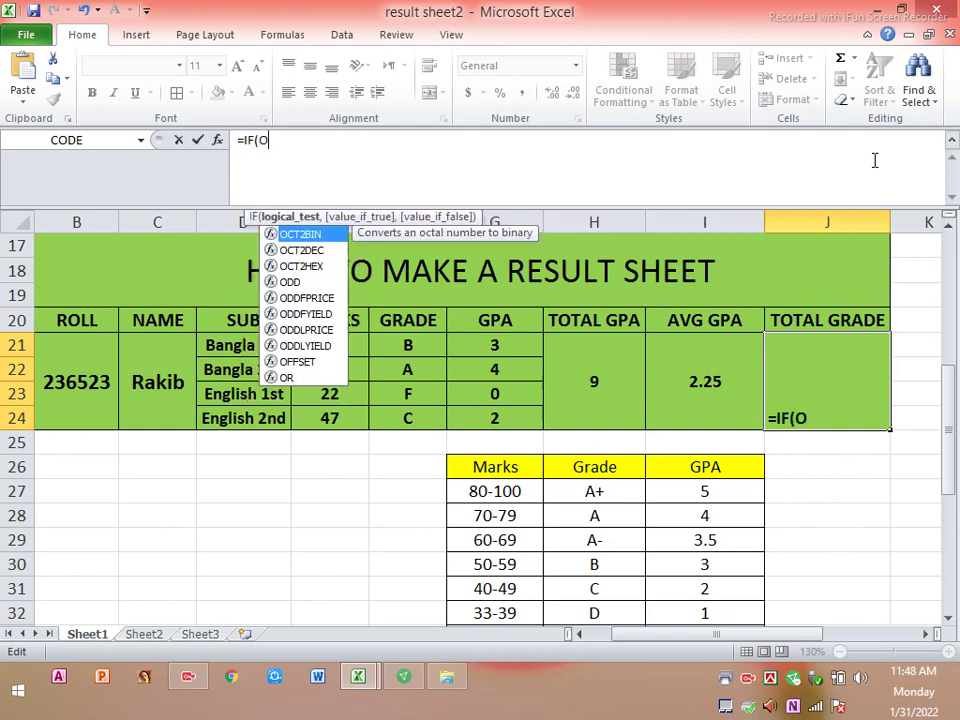
pyautogui.write('R')
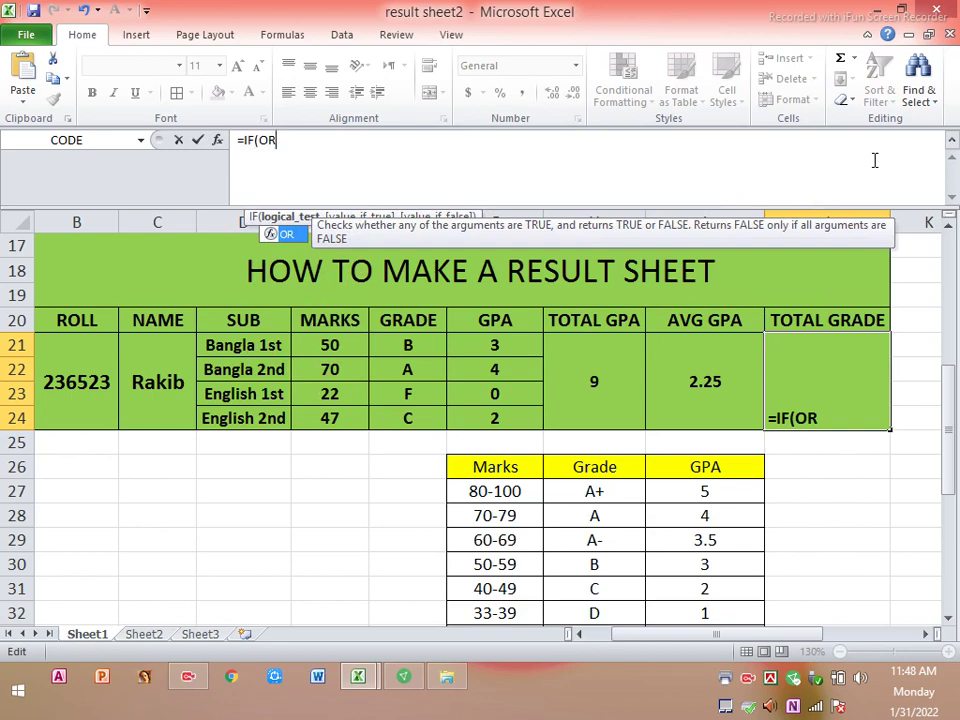
pyautogui.write('(')
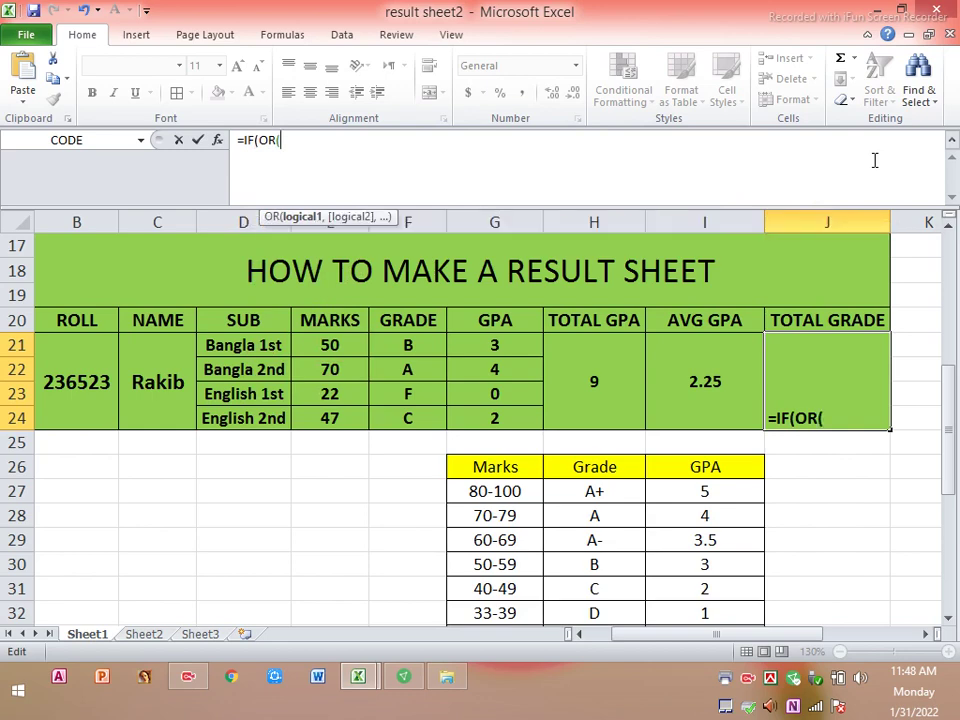
pyautogui.click(331, 343)
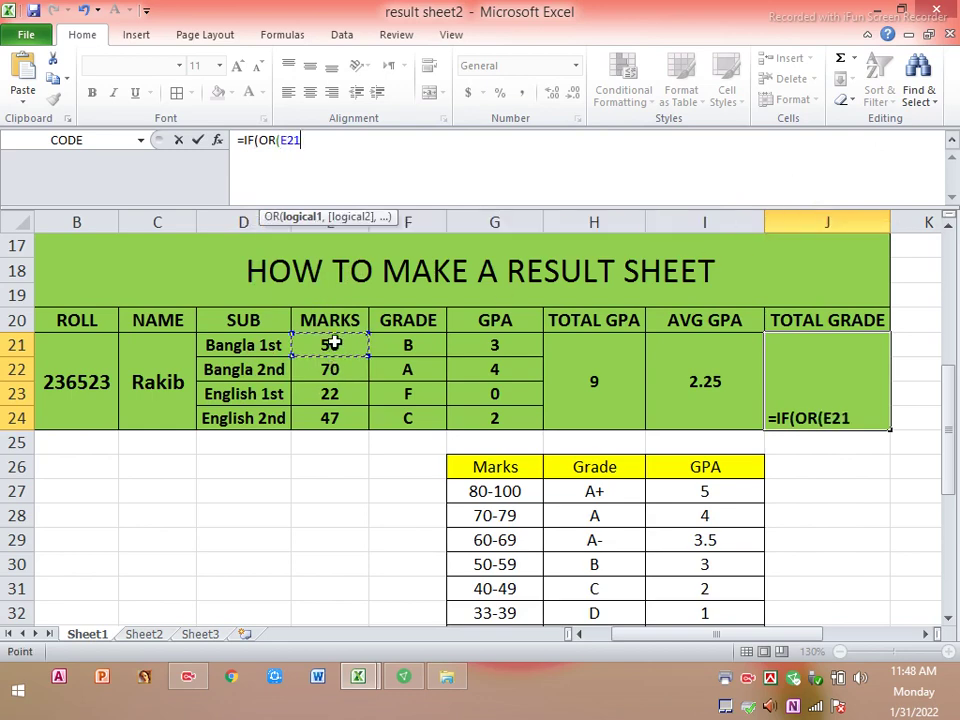
pyautogui.write('<')
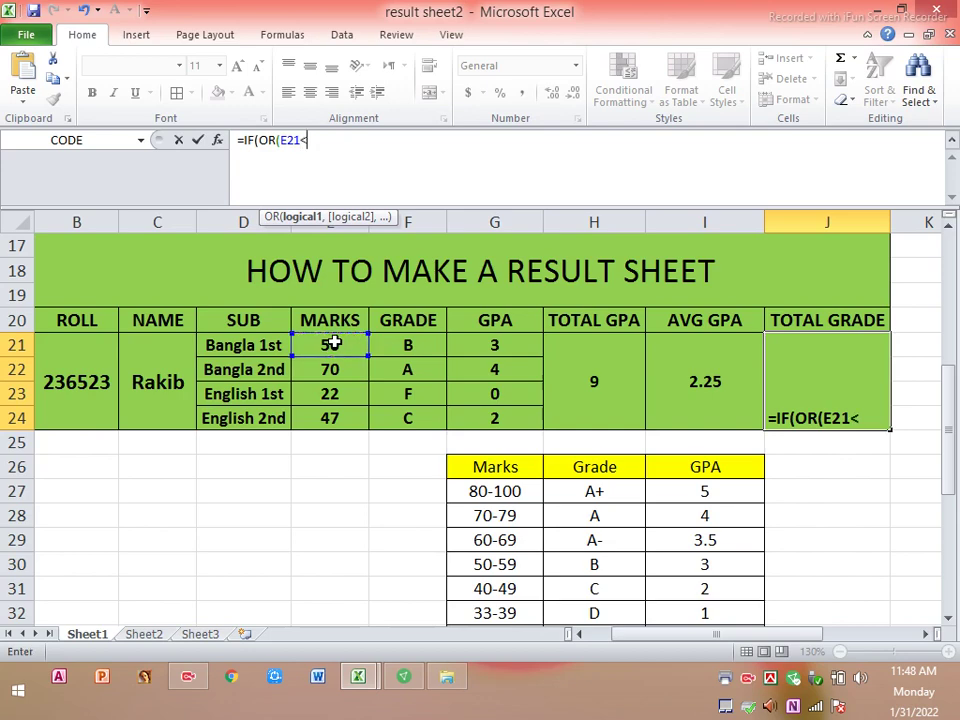
pyautogui.write('33')
pyautogui.write(',E22')
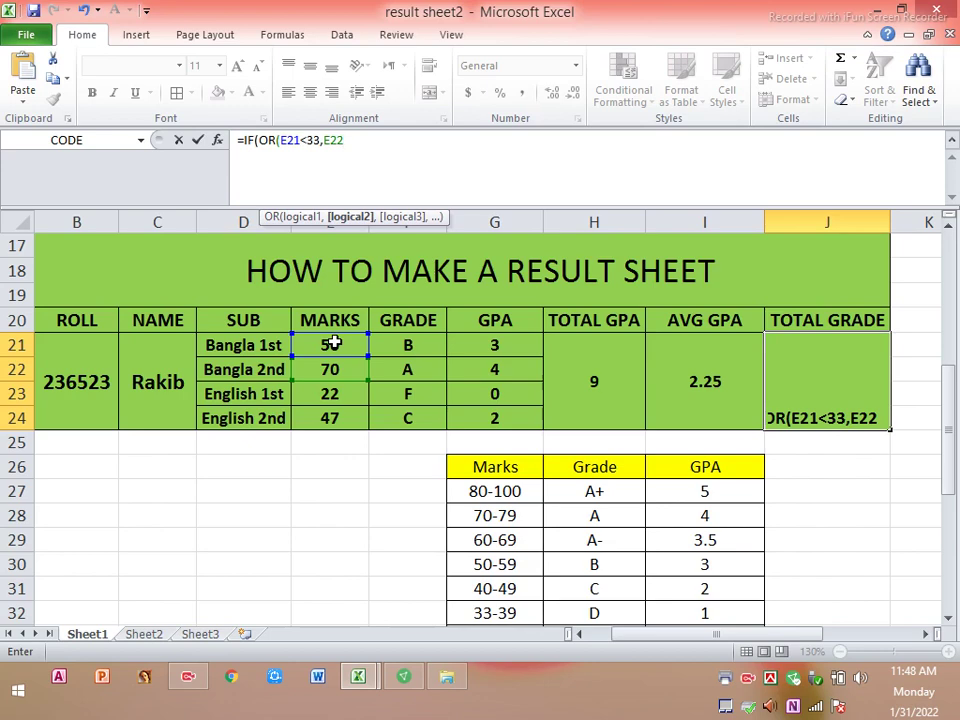
pyautogui.write('>')
pyautogui.press('BackSpace')
pyautogui.write('<33')
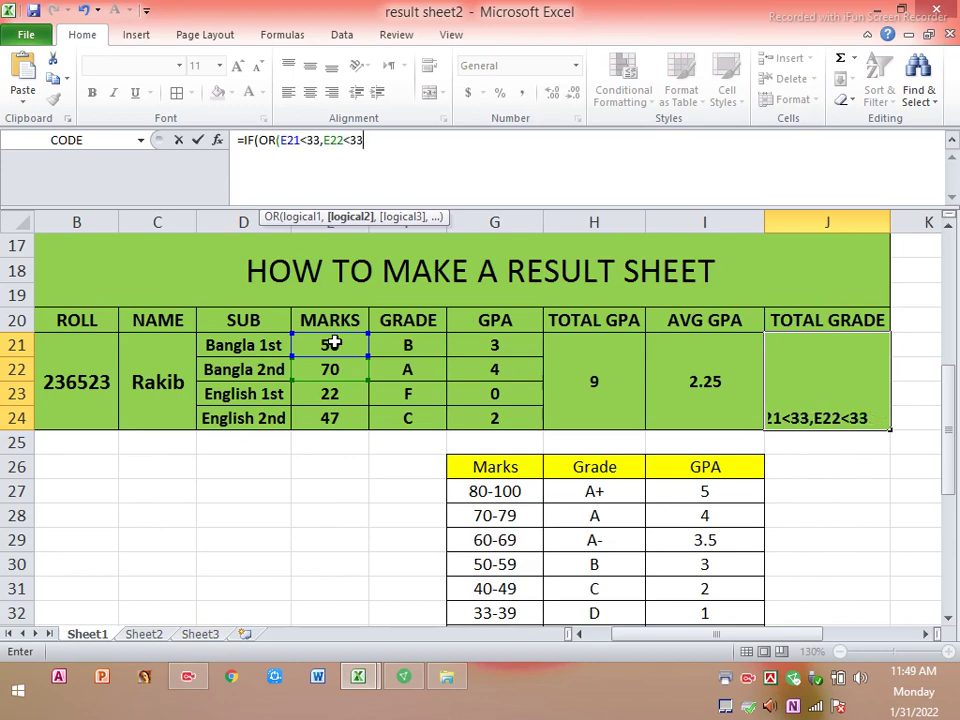
pyautogui.write(',')
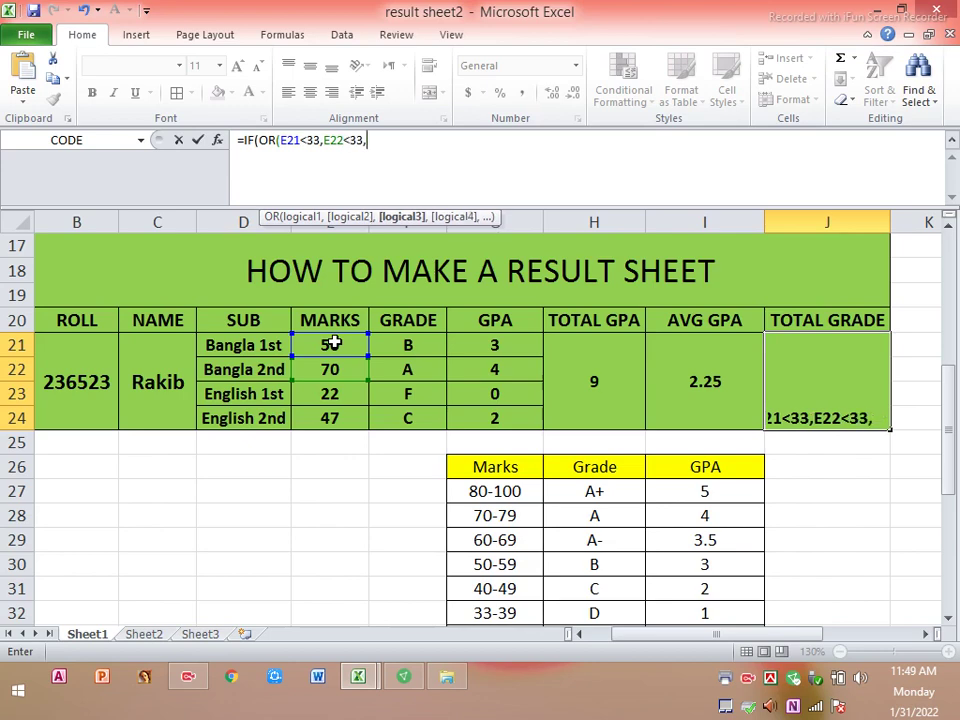
pyautogui.write('E23')
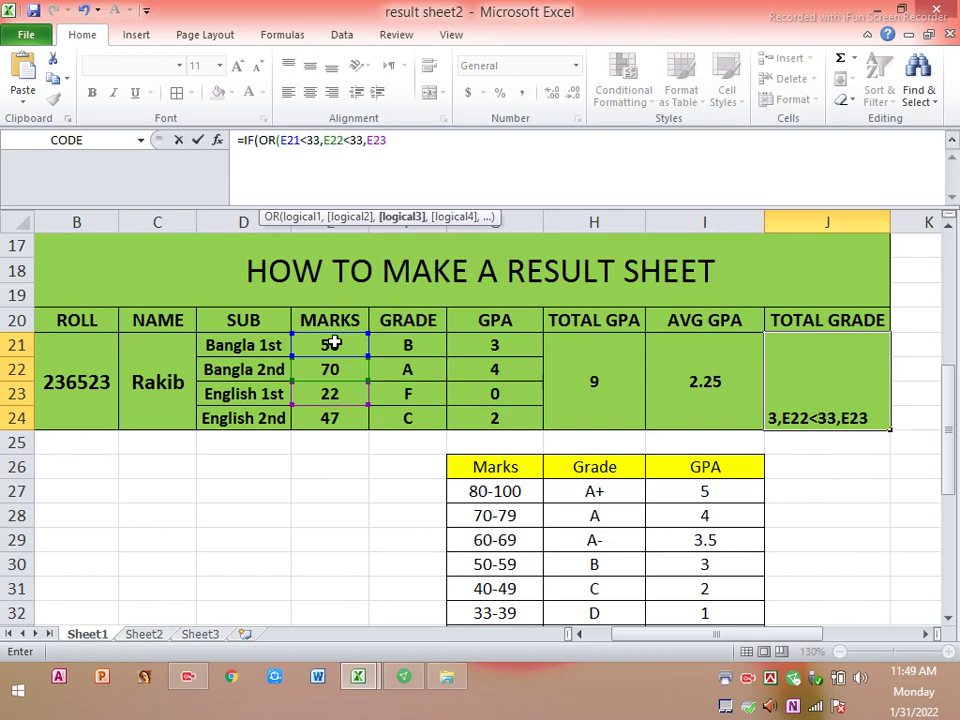
pyautogui.write('<')
pyautogui.write('33')
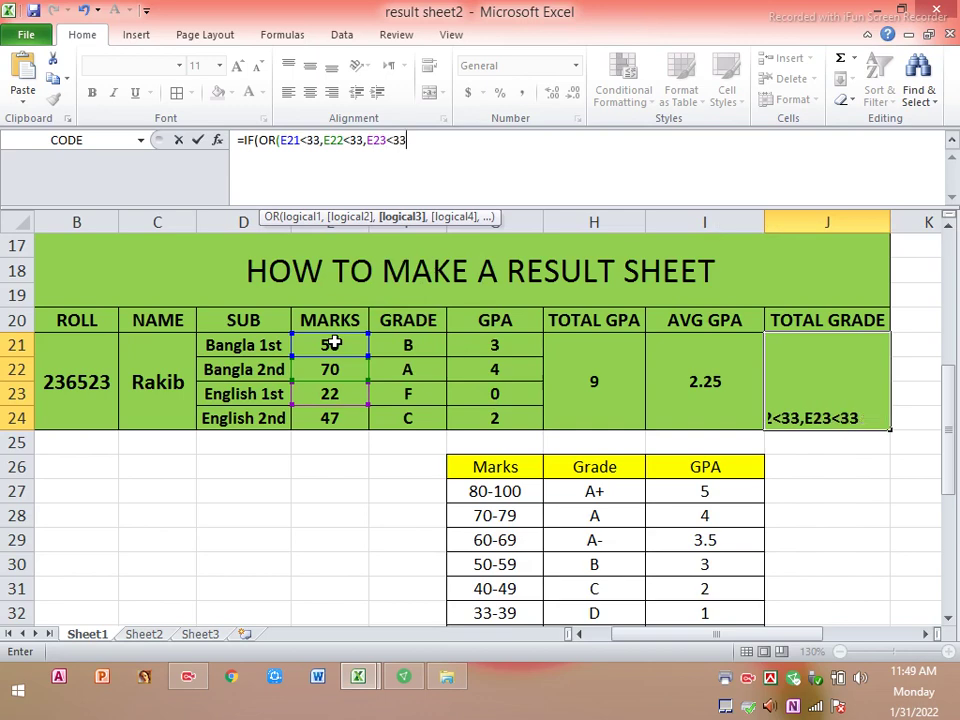
pyautogui.write(',E24')
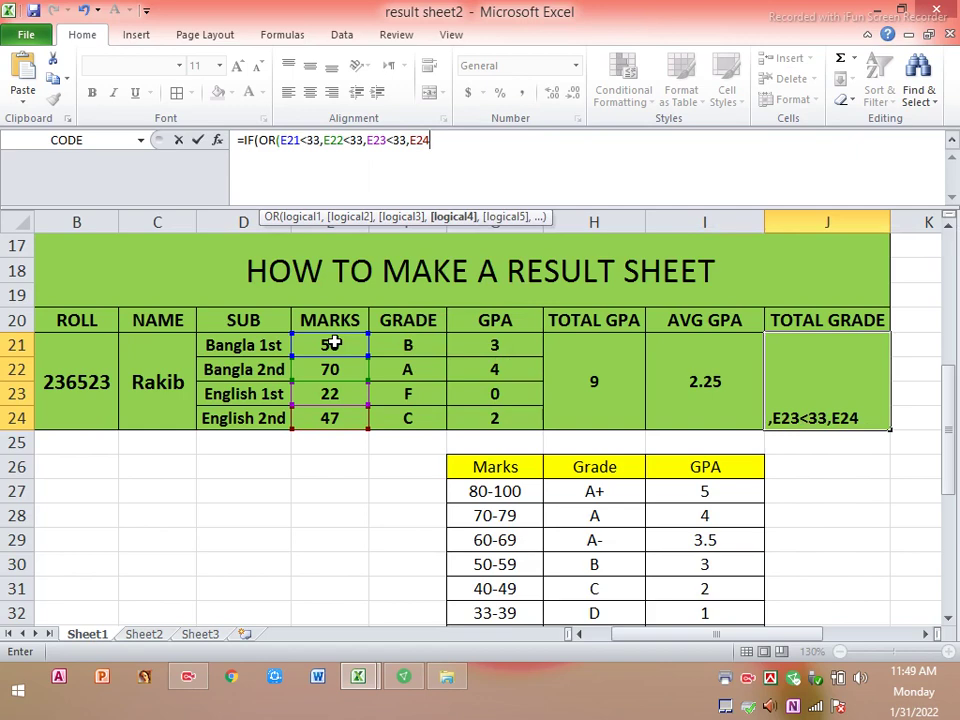
pyautogui.write('<33')
pyautogui.write('),')
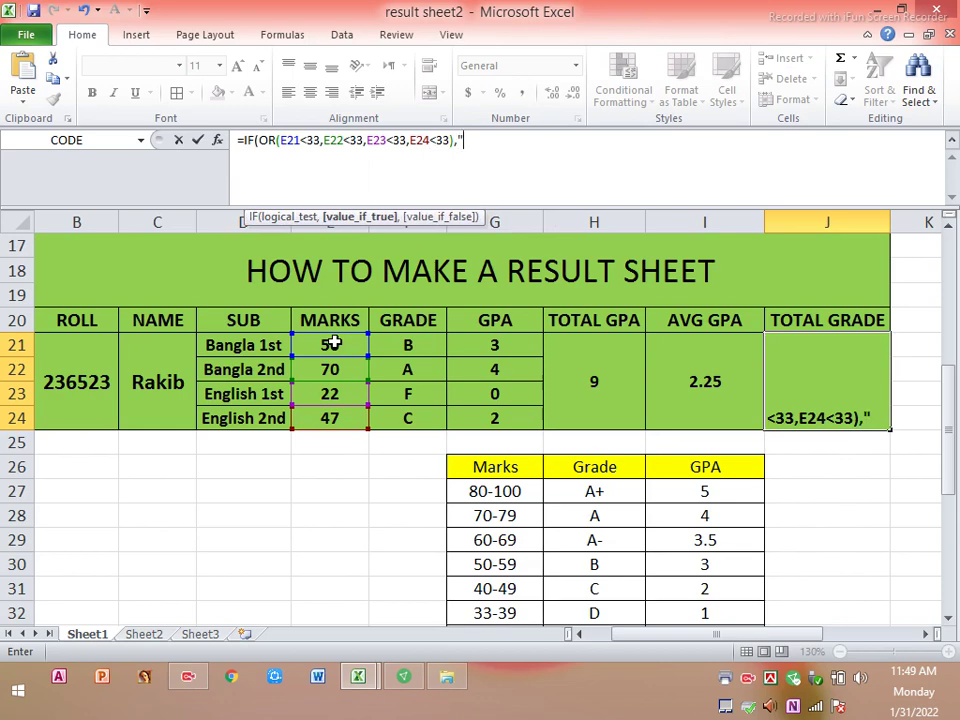
# Step: Add "F",IF(I21>=5,"A+", to the formula, removing an accidentally inserted range reference
pyautogui.write('F')
pyautogui.write('",')
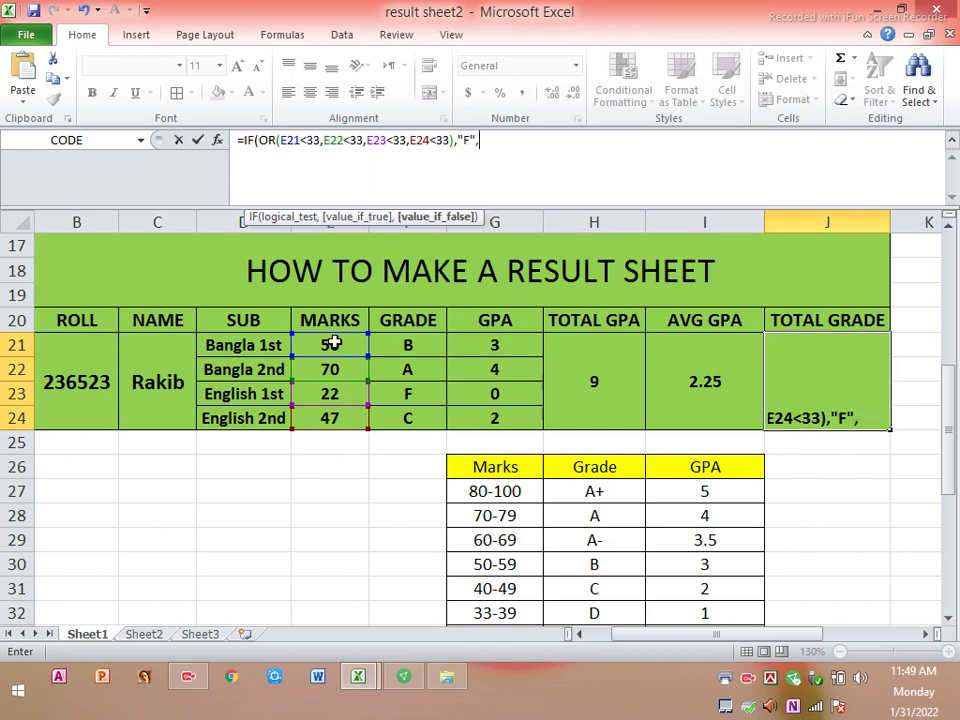
pyautogui.write('IF')
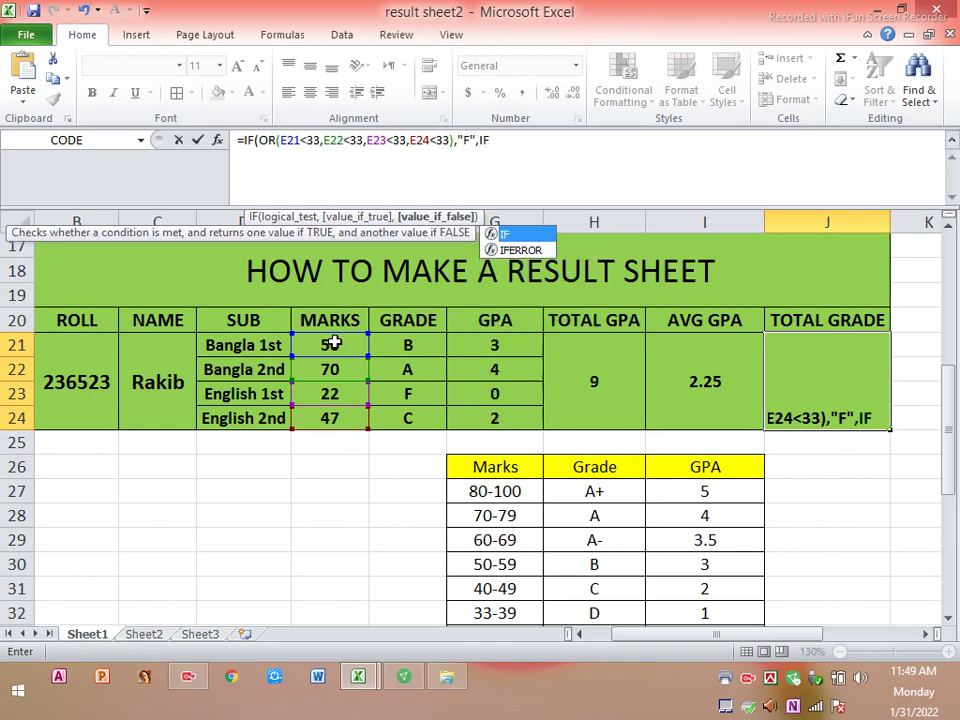
pyautogui.write('(')
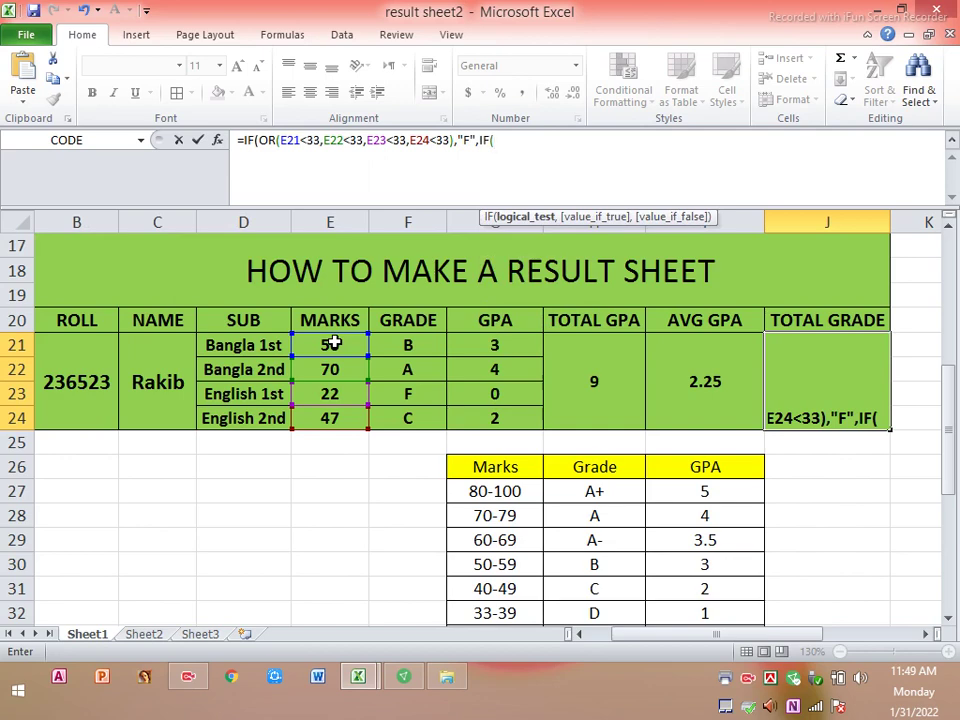
pyautogui.click(700, 382)
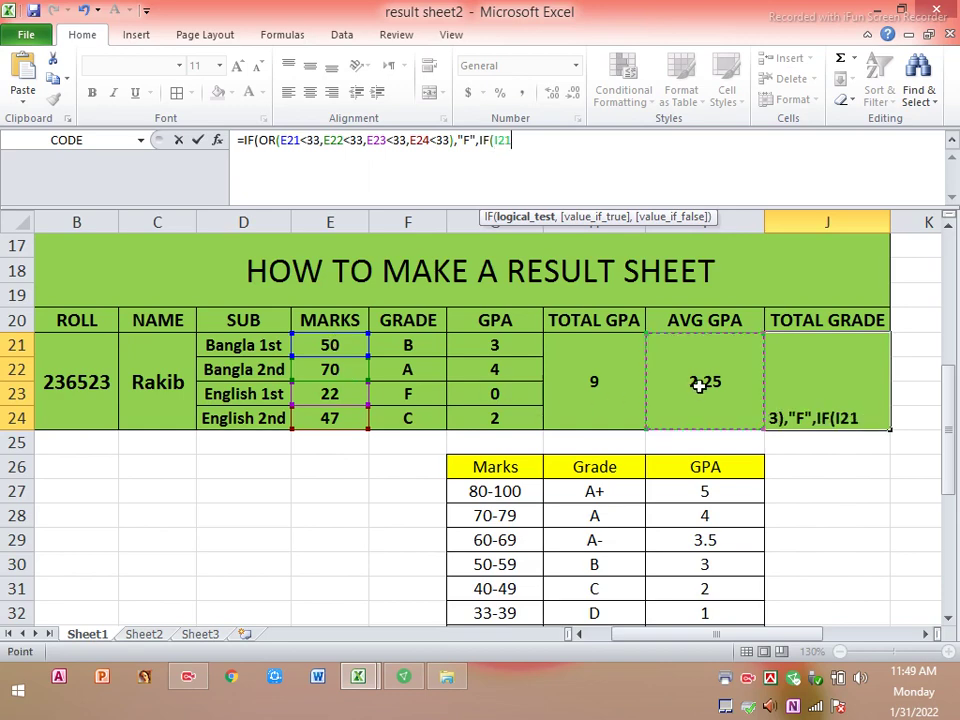
pyautogui.write('>')
pyautogui.write('=')
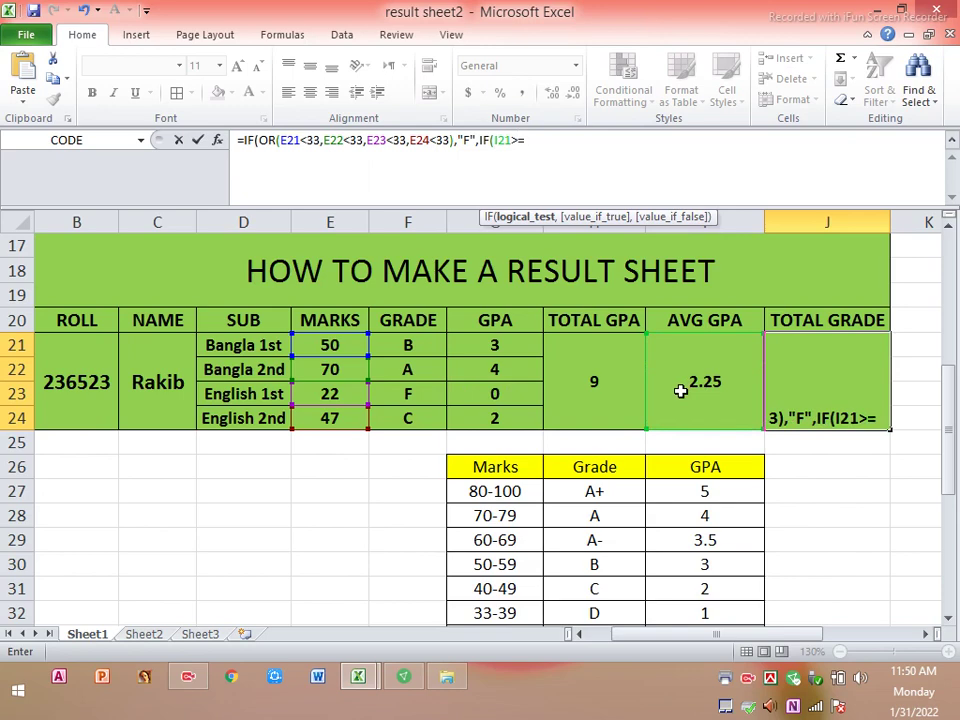
pyautogui.write('5,"')
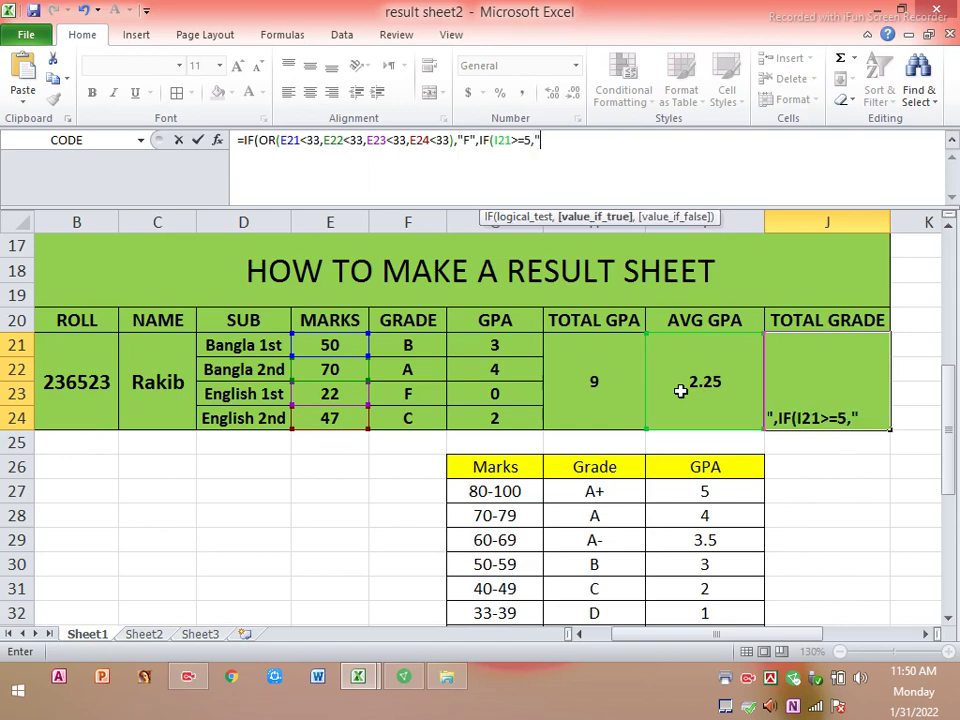
pyautogui.write('A=')
pyautogui.write('"')
pyautogui.press('BackSpace')
pyautogui.press('BackSpace')
pyautogui.write('+')
pyautogui.write('"')
pyautogui.write(',')
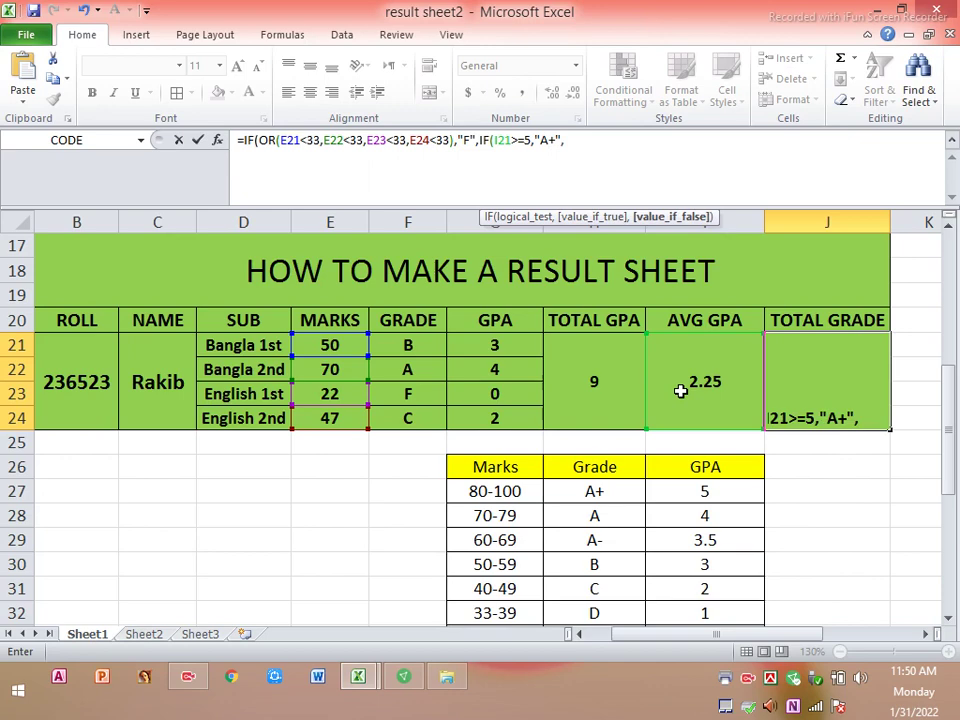
pyautogui.moveTo(495, 345); pyautogui.dragTo(827, 418)
pyautogui.press('BackSpace')
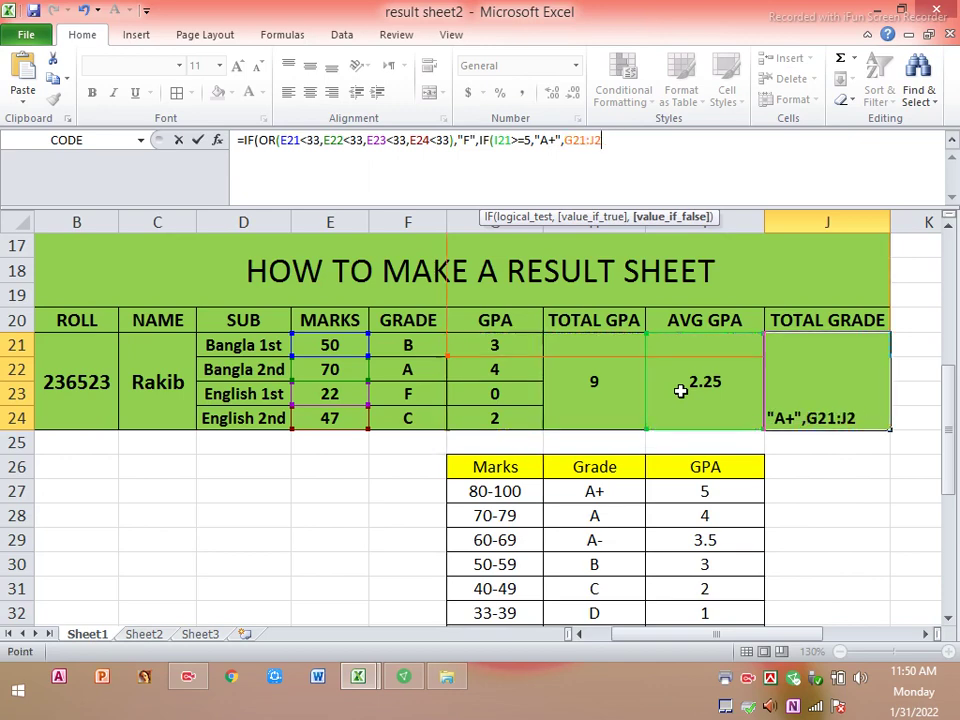
pyautogui.press('BackSpace')
pyautogui.press('BackSpace')
pyautogui.press('BackSpace')
pyautogui.press('BackSpace')
pyautogui.press('BackSpace')
pyautogui.press('BackSpace')
pyautogui.hotkey('shift', 'Left')
pyautogui.hotkey('shift', 'Left')
pyautogui.press('BackSpace')
pyautogui.press('BackSpace')
pyautogui.press('BackSpace')
pyautogui.press('BackSpace')
pyautogui.press('BackSpace')
pyautogui.press('BackSpace')
pyautogui.press('BackSpace')
# Step: Copy the IF(I21>=5,"A+", part and paste it repeatedly to create the further nested IFs
pyautogui.moveTo(576, 142); pyautogui.dragTo(480, 143)
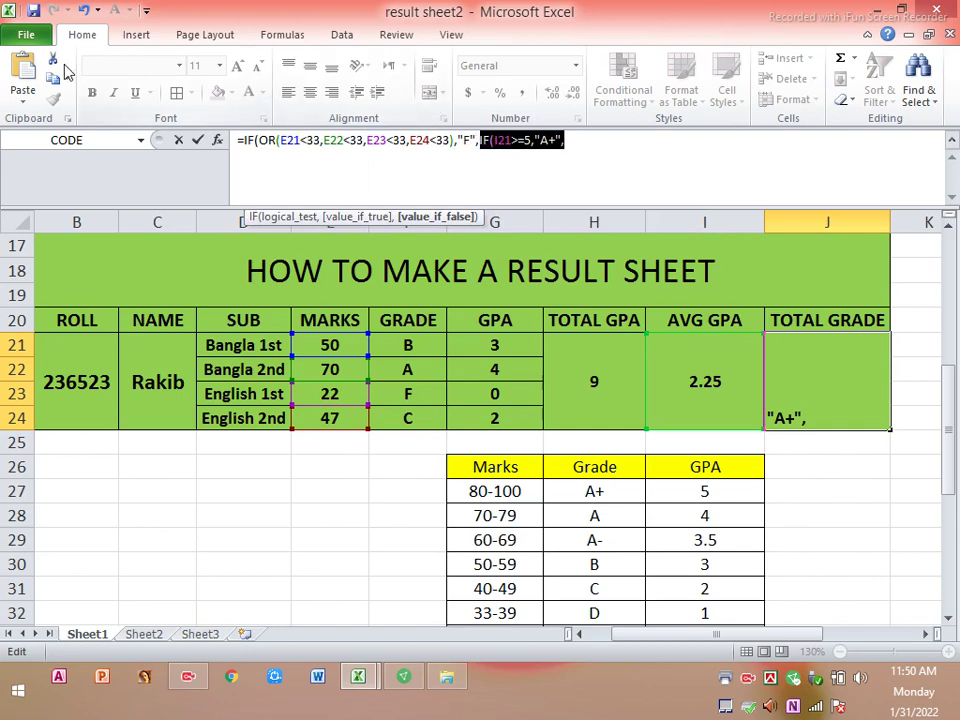
pyautogui.click(27, 75)
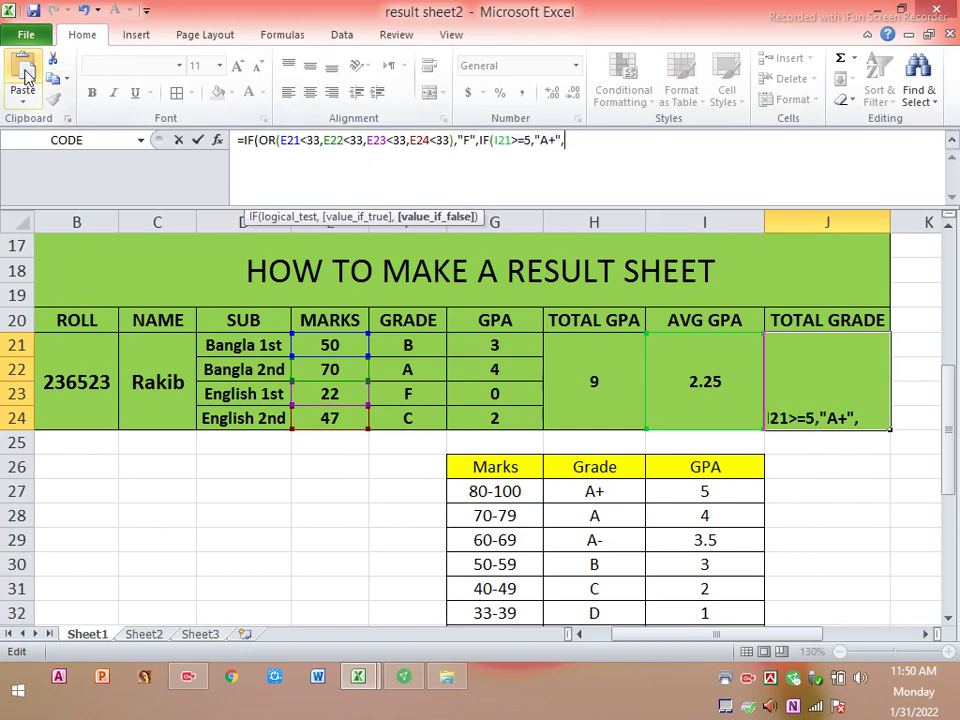
pyautogui.click(27, 75)
pyautogui.click(27, 75)
pyautogui.click(27, 75)
pyautogui.click(27, 75)
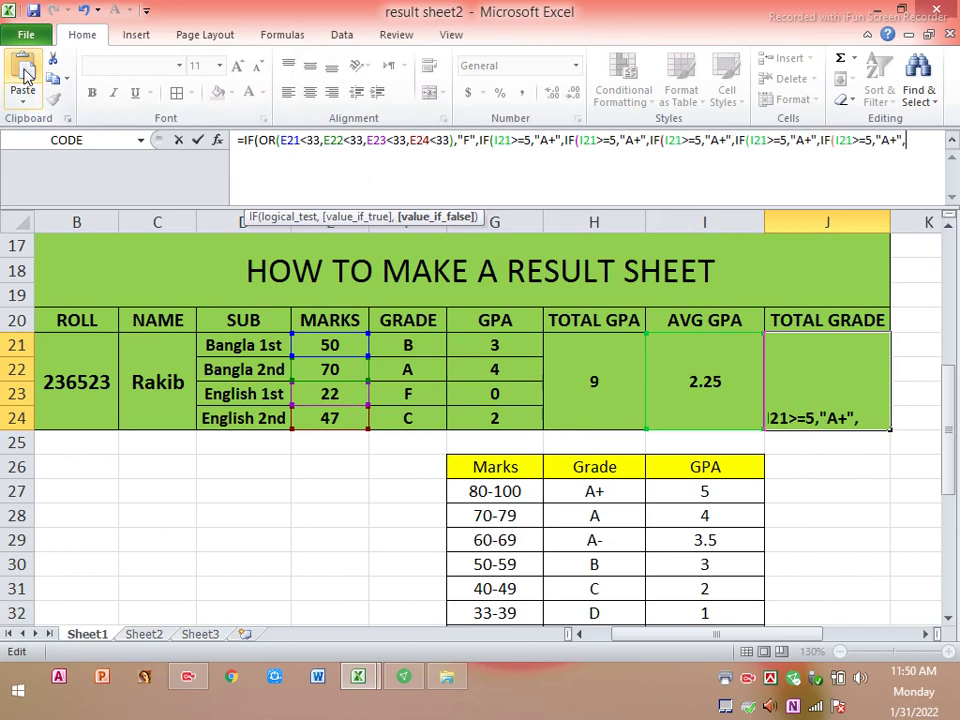
pyautogui.click(27, 75)
pyautogui.click(27, 75)
# Step: Change the second nested IF to 4 → "A" and the third to 3.5 → "A-"
pyautogui.press('Up')
pyautogui.press('Right')
pyautogui.press('Right')
pyautogui.press('Right')
pyautogui.press('Right')
pyautogui.press('Right')
pyautogui.press('Right')
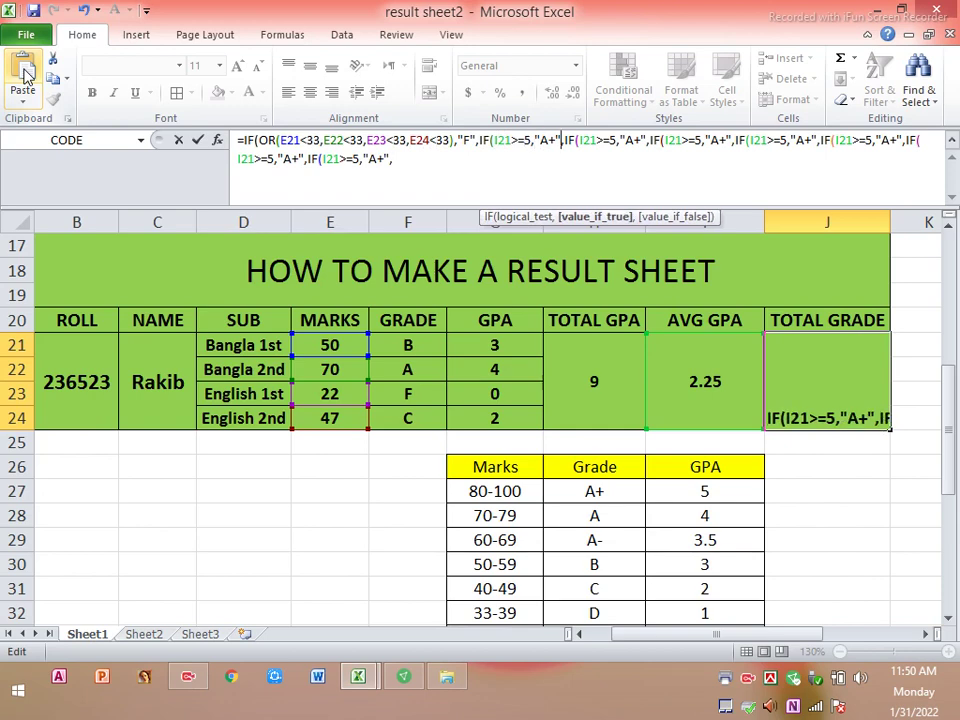
pyautogui.press('Right')
pyautogui.press('Right')
pyautogui.press('Right')
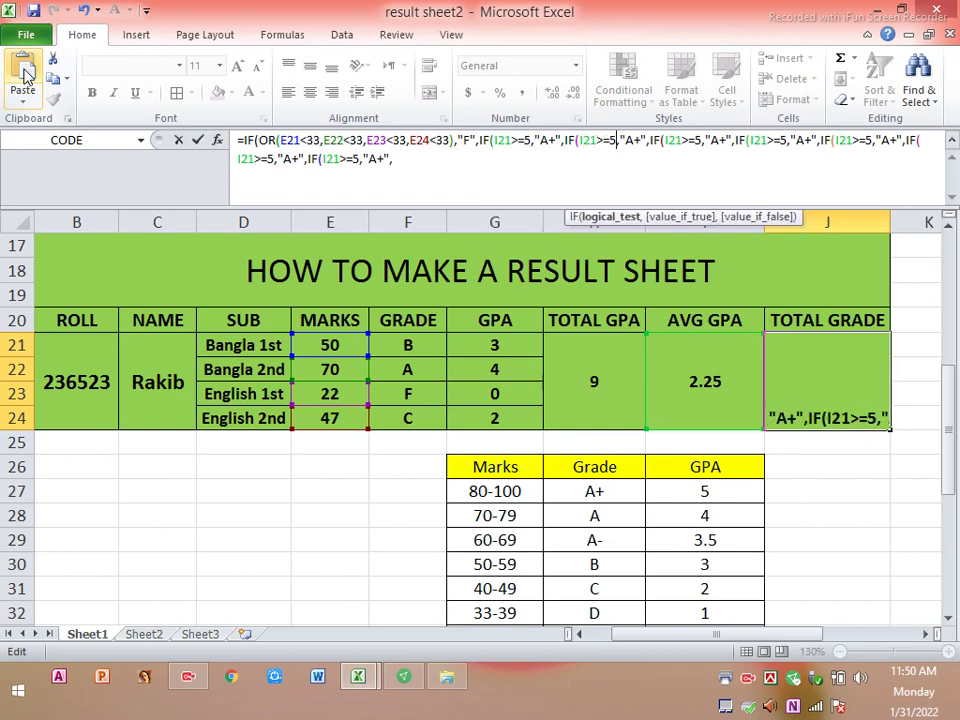
pyautogui.press('BackSpace')
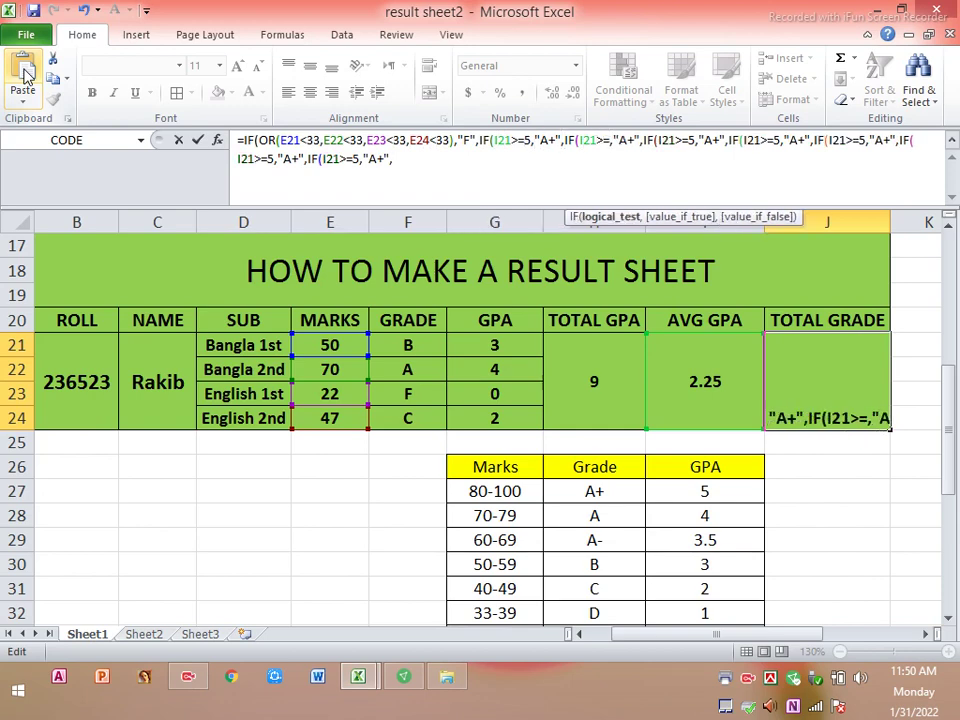
pyautogui.write('4')
pyautogui.press('Right')
pyautogui.press('Right')
pyautogui.press('Right')
pyautogui.press('Right')
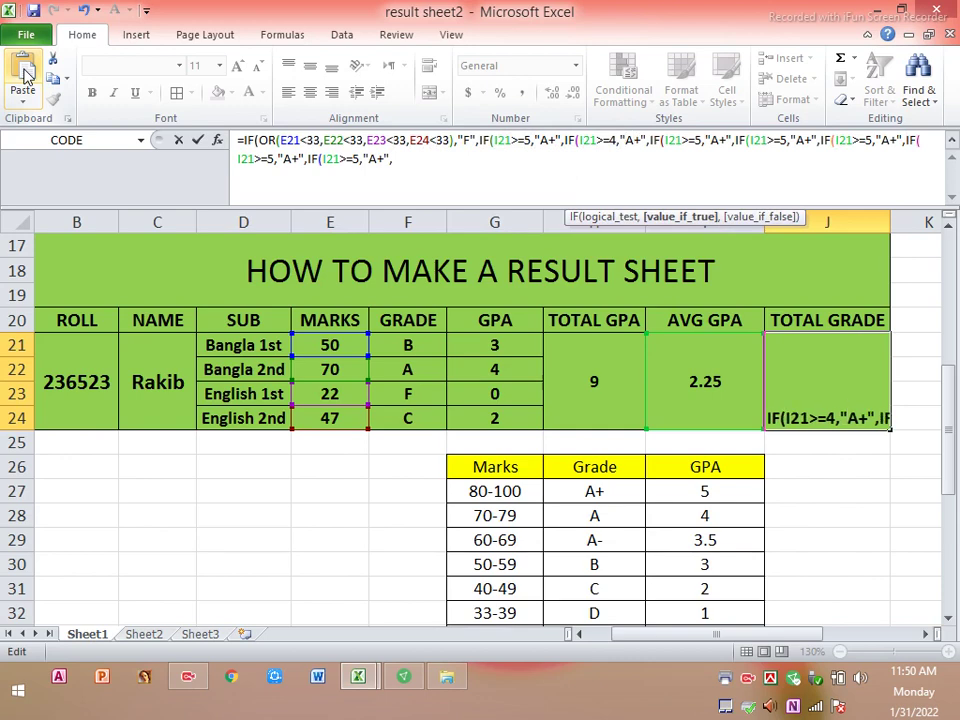
pyautogui.press('BackSpace')
pyautogui.press('Right')
pyautogui.press('Right')
pyautogui.press('Right')
pyautogui.press('Right')
pyautogui.press('Right')
pyautogui.press('Right')
pyautogui.press('Right')
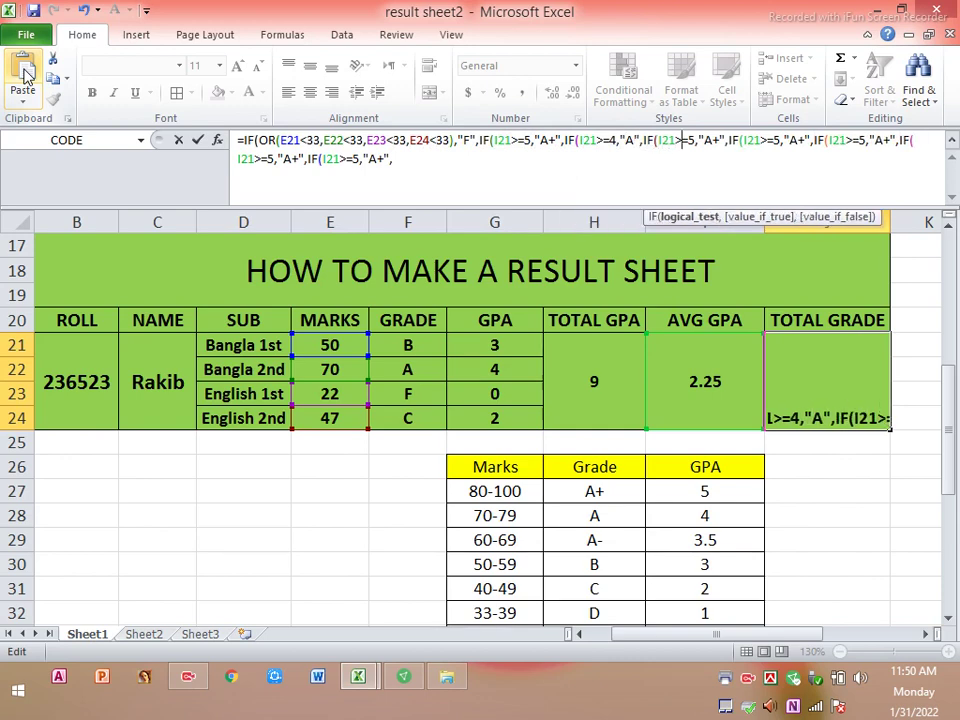
pyautogui.press('Right')
pyautogui.press('Right')
pyautogui.press('Right')
pyautogui.write('3.')
pyautogui.press('Right')
pyautogui.press('Right')
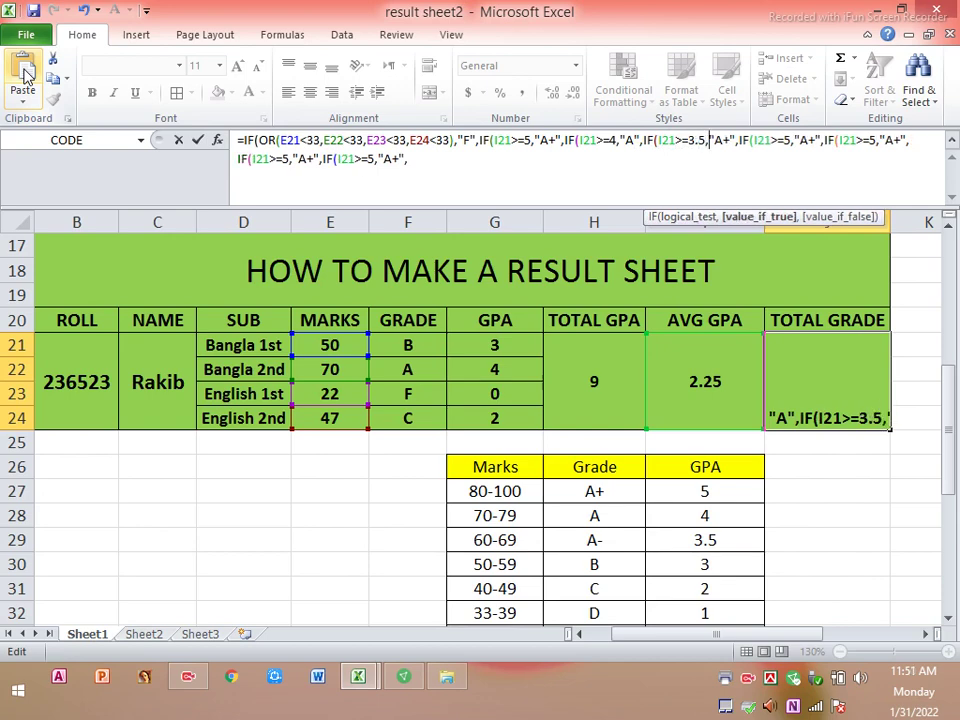
pyautogui.press('Right')
pyautogui.press('Right')
pyautogui.press('Right')
pyautogui.press('BackSpace')
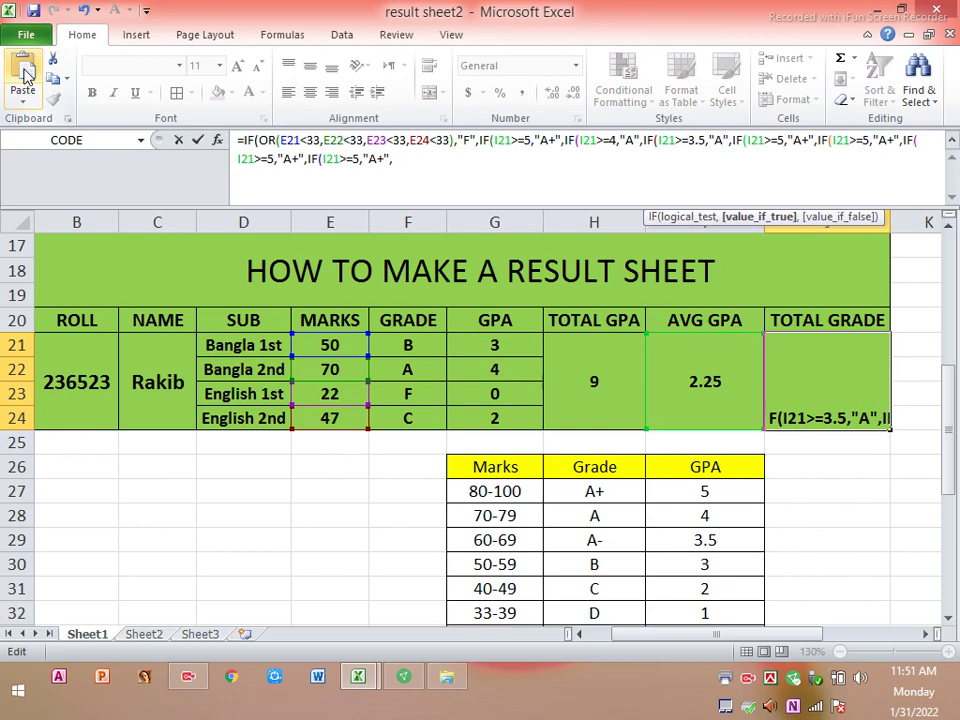
pyautogui.write('-')
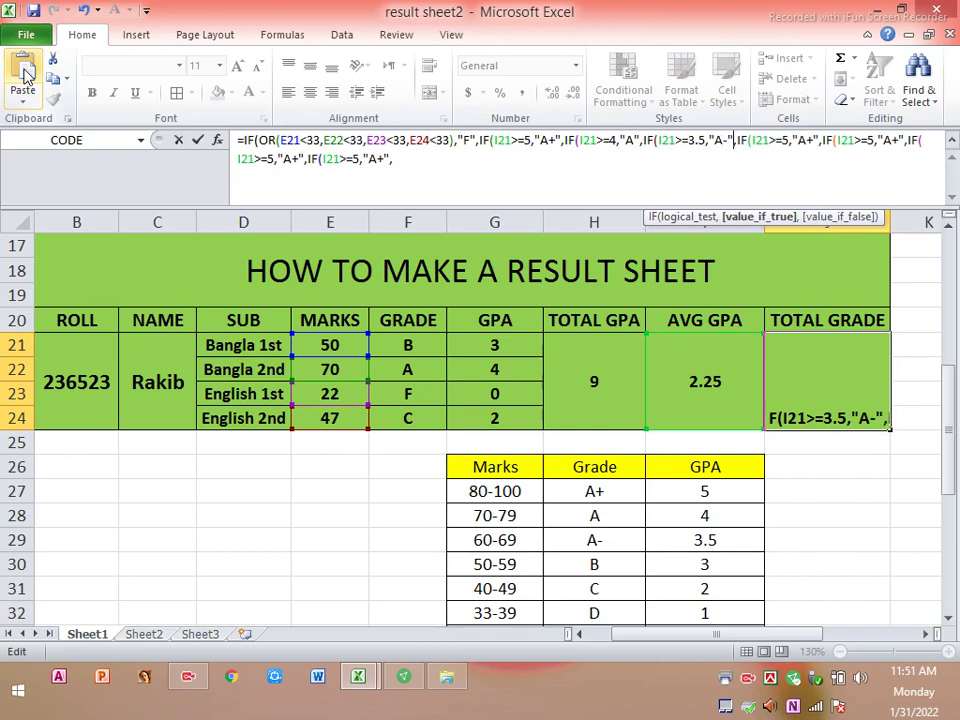
pyautogui.press('Right')
pyautogui.press('Right')
pyautogui.press('Right')
pyautogui.press('Right')
pyautogui.press('Right')
pyautogui.press('Right')
pyautogui.press('Right')
pyautogui.press('Right')
pyautogui.press('Right')
# Step: Set the fourth nested IF to 3 → "B" and the fifth to 2 → "C"
pyautogui.press('BackSpace')
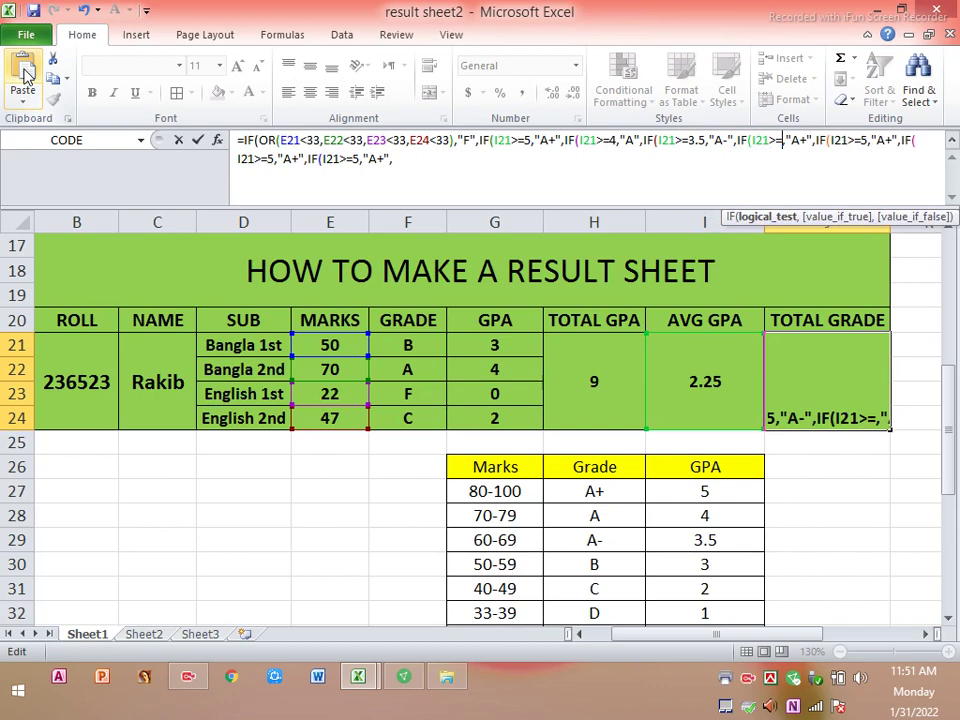
pyautogui.write('3')
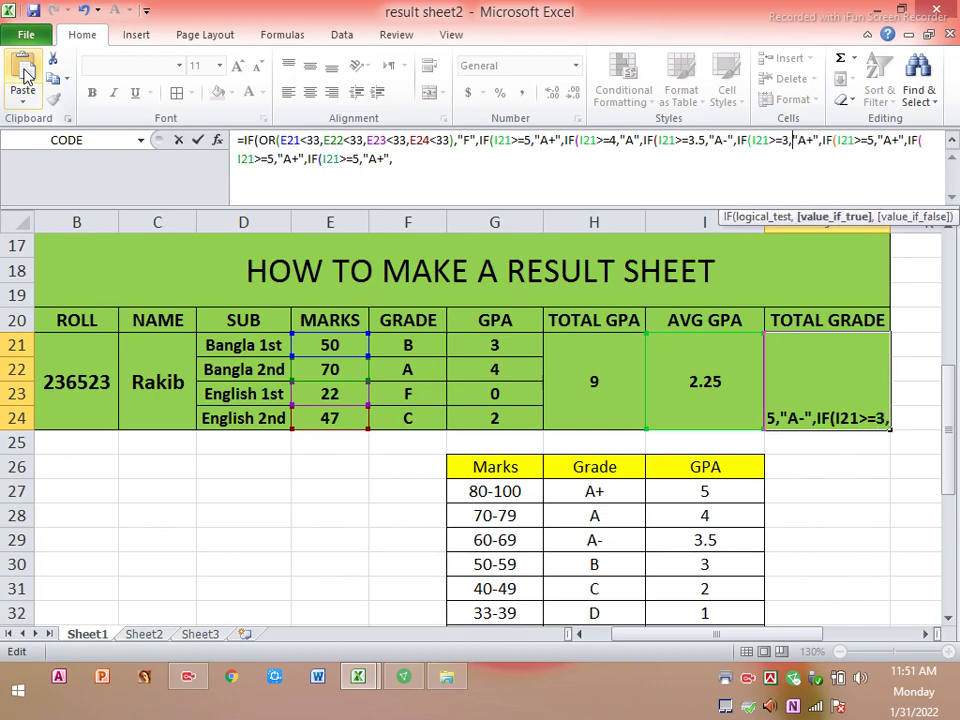
pyautogui.press('Right')
pyautogui.press('Right')
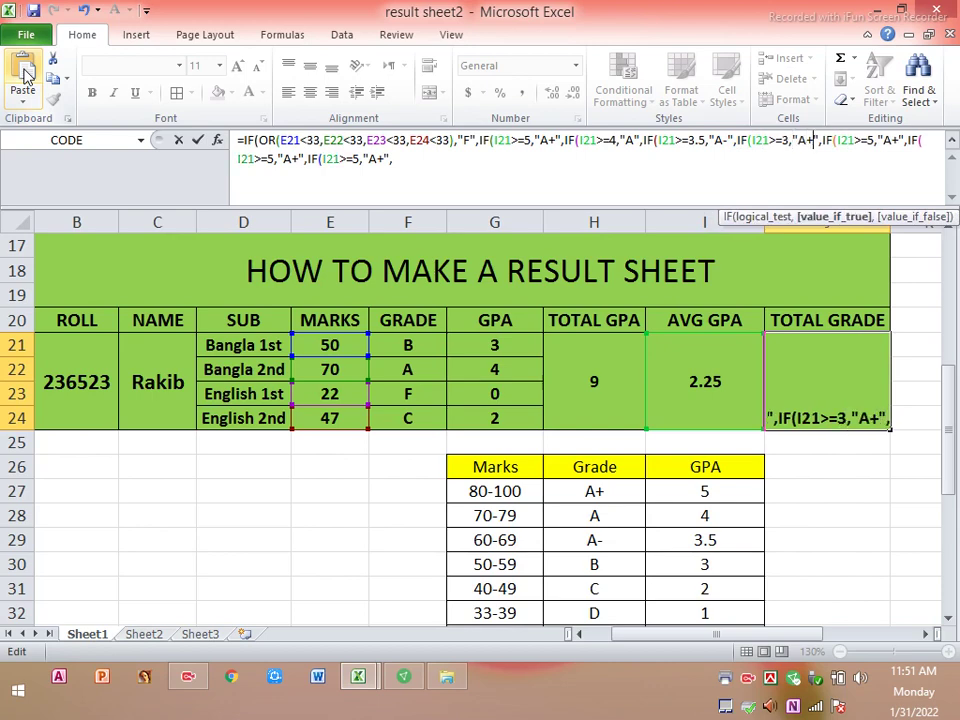
pyautogui.press('BackSpace')
pyautogui.press('Delete')
pyautogui.write('B')
pyautogui.press('Right')
pyautogui.press('Right')
pyautogui.press('Right')
pyautogui.press('Right')
pyautogui.press('Right')
pyautogui.press('Right')
pyautogui.press('Right')
pyautogui.press('Right')
pyautogui.press('Right')
pyautogui.press('Right')
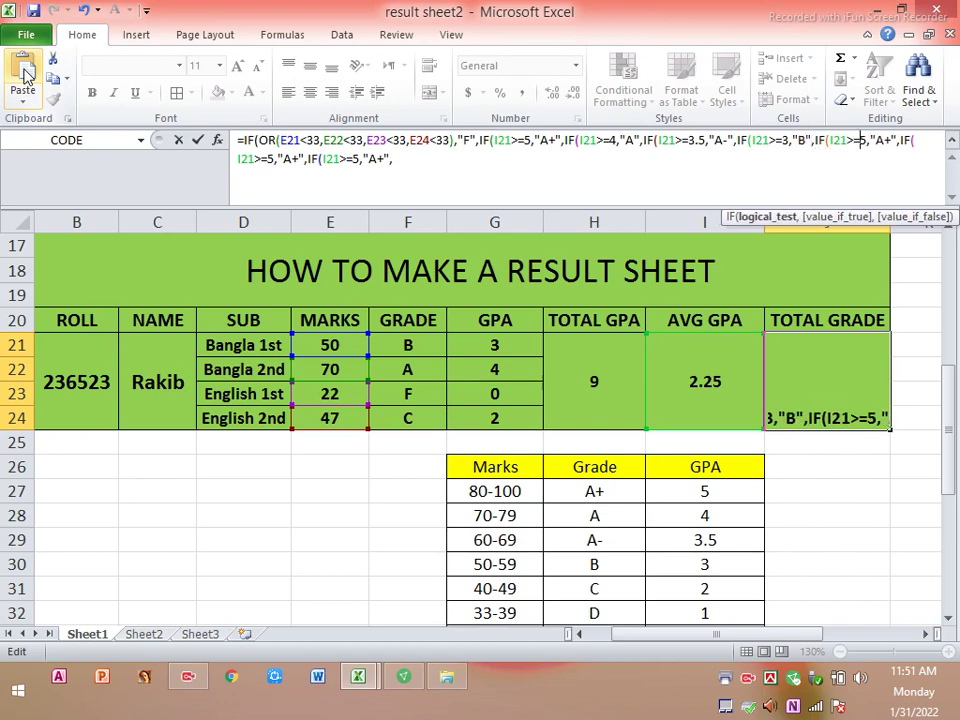
pyautogui.press('Delete')
pyautogui.write('3')
pyautogui.press('BackSpace')
pyautogui.write('2')
pyautogui.press('Right')
pyautogui.press('Right')
pyautogui.press('Right')
pyautogui.press('Right')
pyautogui.press('Right')
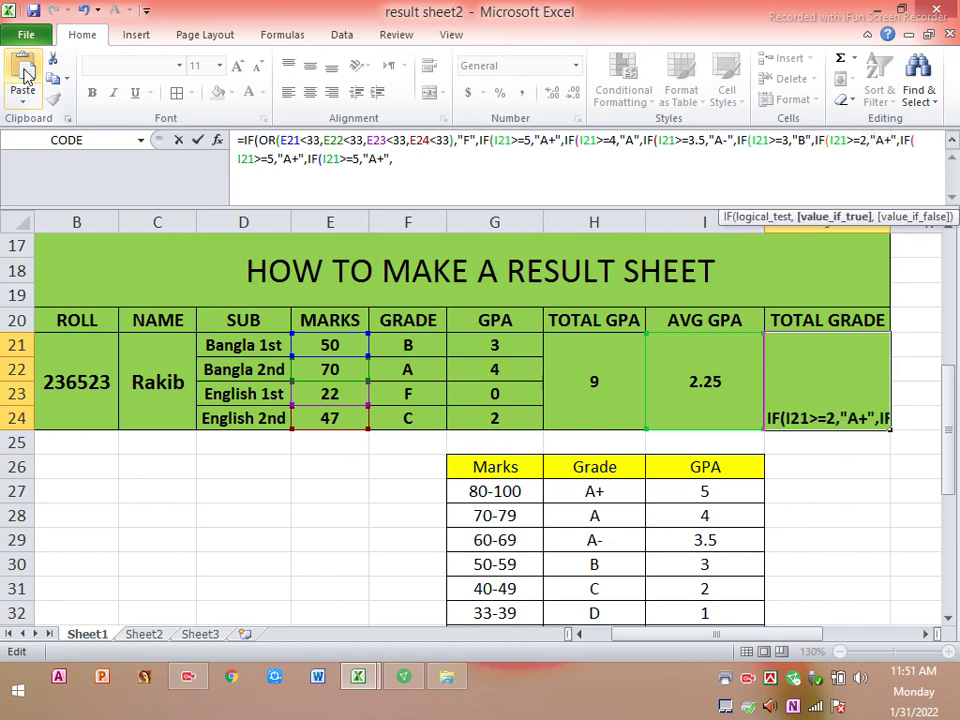
pyautogui.press('BackSpace')
pyautogui.press('BackSpace')
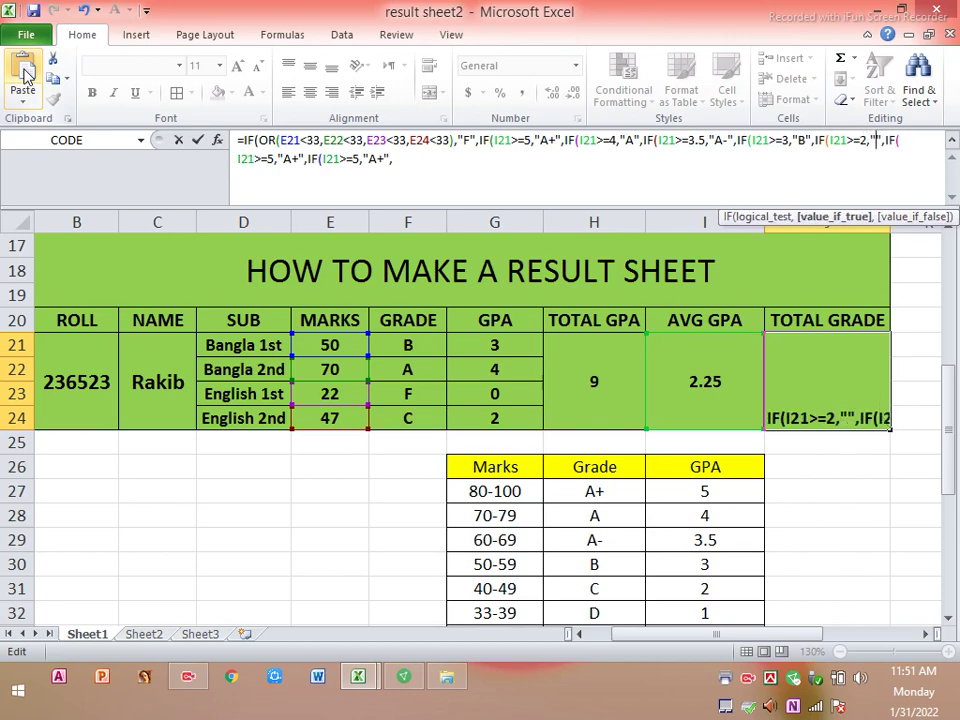
pyautogui.write('C')
# Step: Set the sixth nested IF to 1 → "D" and the last to 0 → "F", then commit the formula
pyautogui.press('Right')
pyautogui.press('Right')
pyautogui.press('Right')
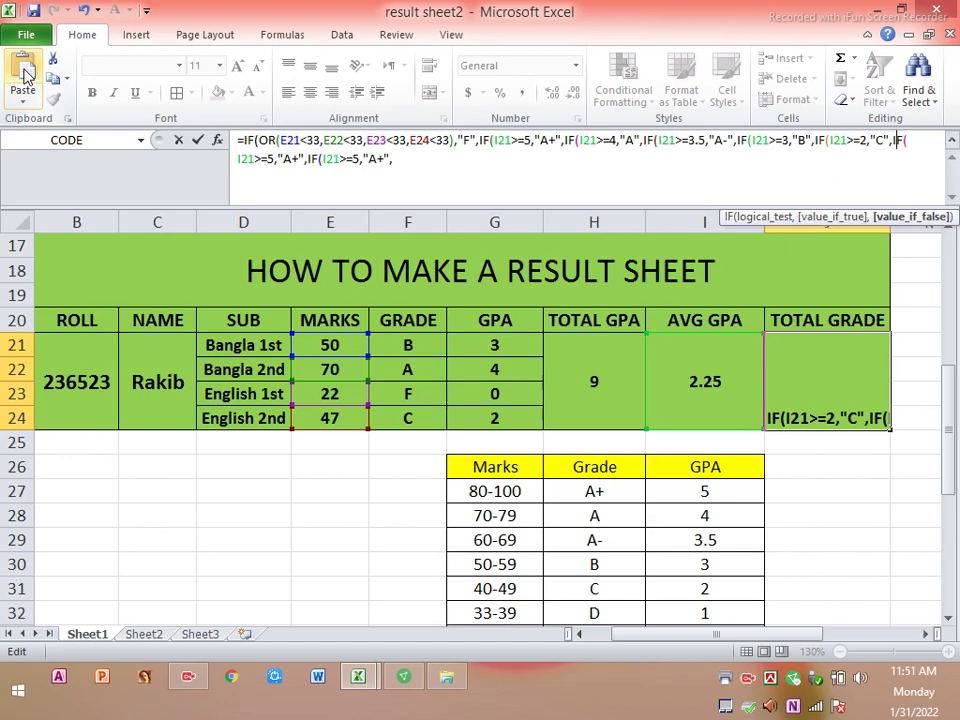
pyautogui.press('Right')
pyautogui.press('Right')
pyautogui.press('Right')
pyautogui.press('Right')
pyautogui.press('Right')
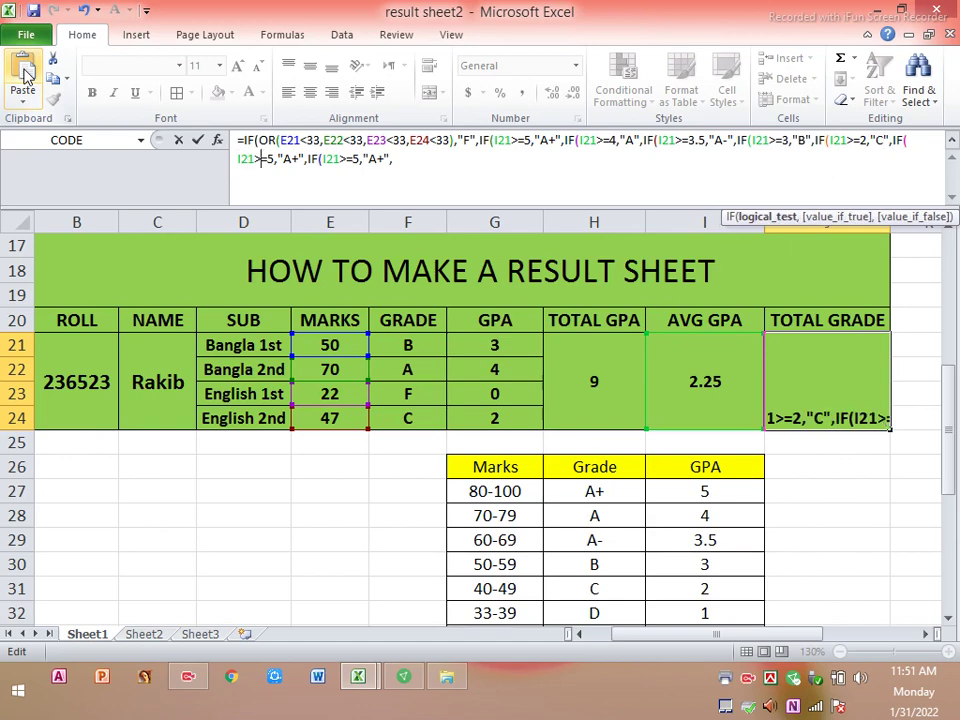
pyautogui.press('Right')
pyautogui.press('Right')
pyautogui.press('BackSpace')
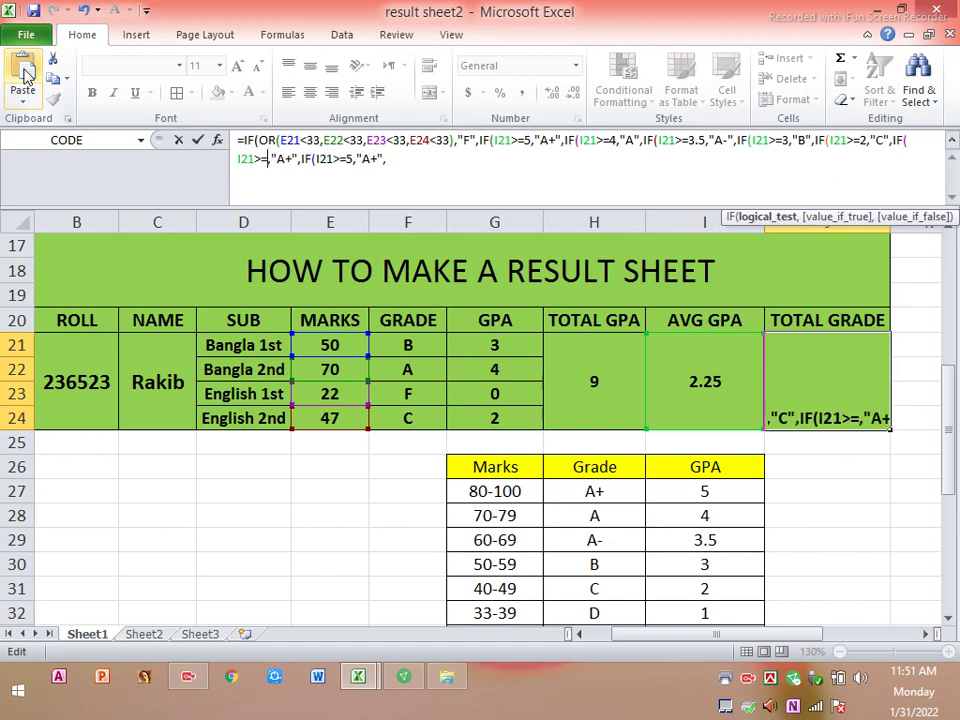
pyautogui.write('1')
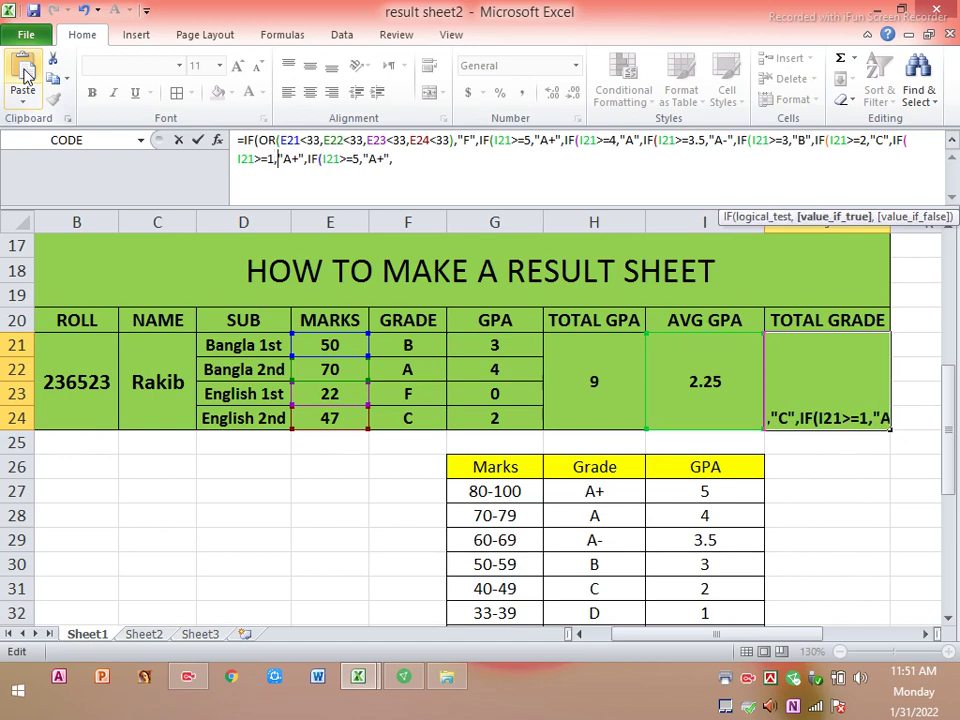
pyautogui.press('Right')
pyautogui.press('Right')
pyautogui.press('Right')
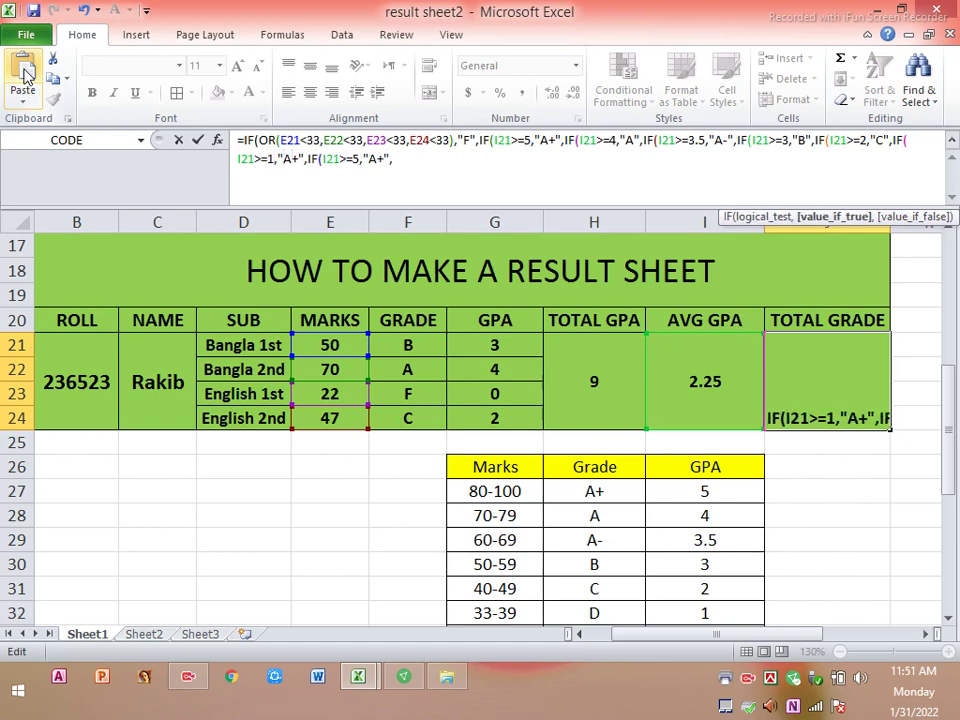
pyautogui.press('BackSpace')
pyautogui.press('BackSpace')
pyautogui.write('D')
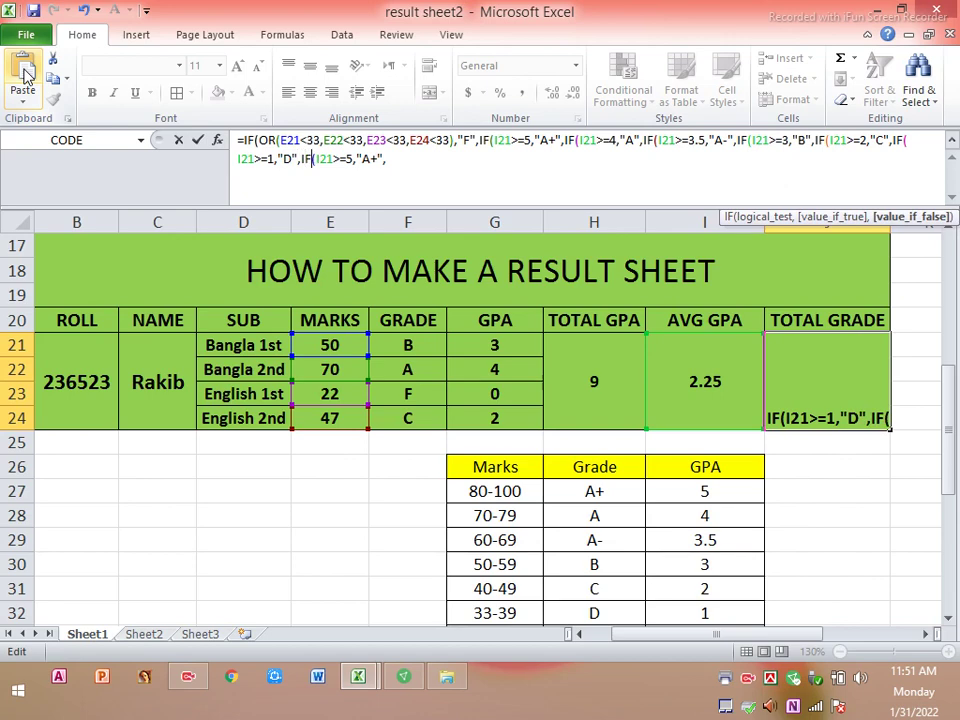
pyautogui.press('Right')
pyautogui.press('Right')
pyautogui.press('Right')
pyautogui.press('Right')
pyautogui.press('Right')
pyautogui.press('Right')
pyautogui.press('BackSpace')
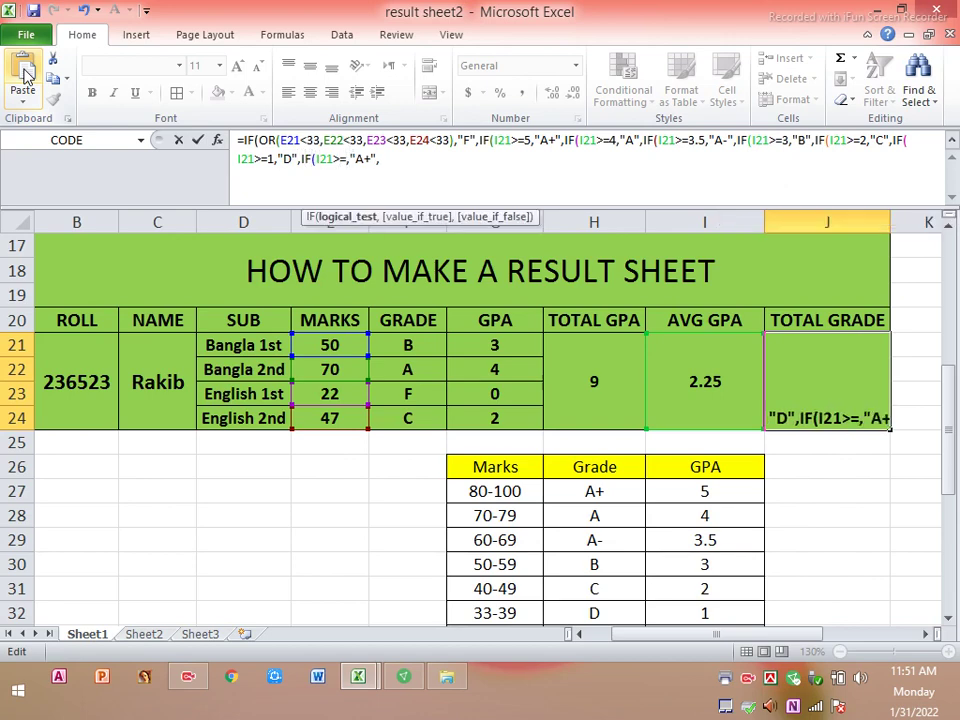
pyautogui.write('0')
pyautogui.press('Right')
pyautogui.press('Right')
pyautogui.press('Right')
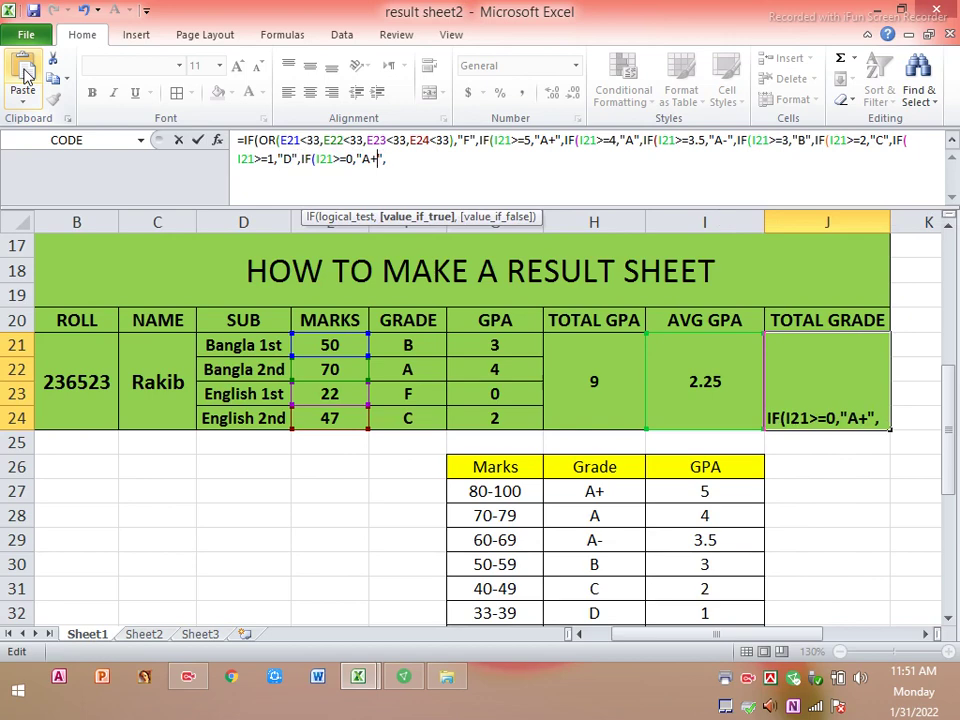
pyautogui.press('BackSpace')
pyautogui.press('BackSpace')
pyautogui.write('F')
pyautogui.press('Right')
pyautogui.press('Right')
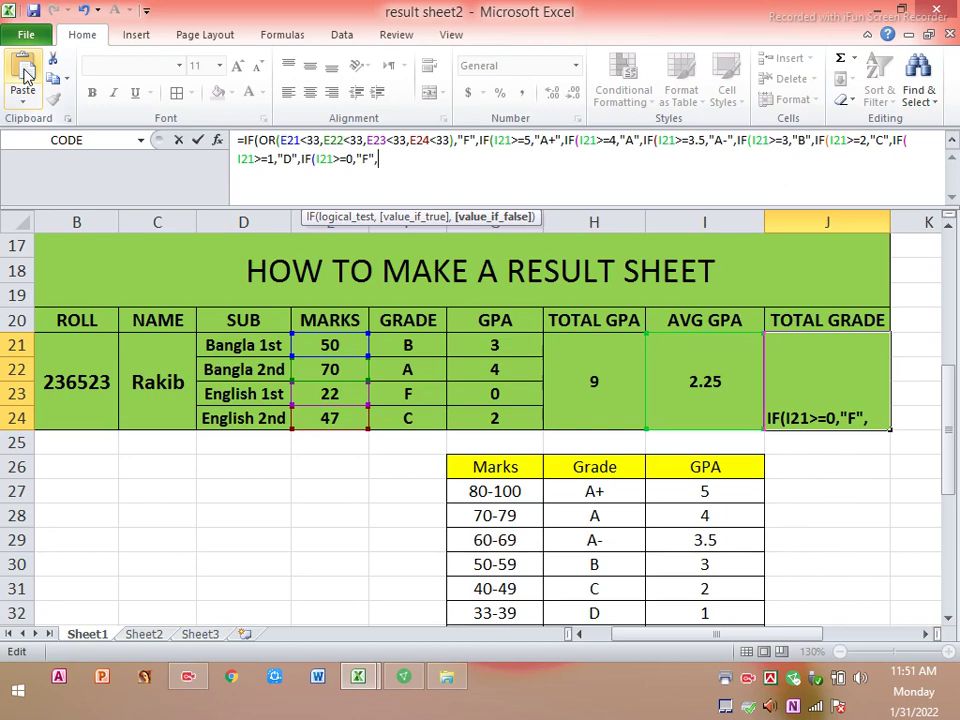
pyautogui.press('Return')
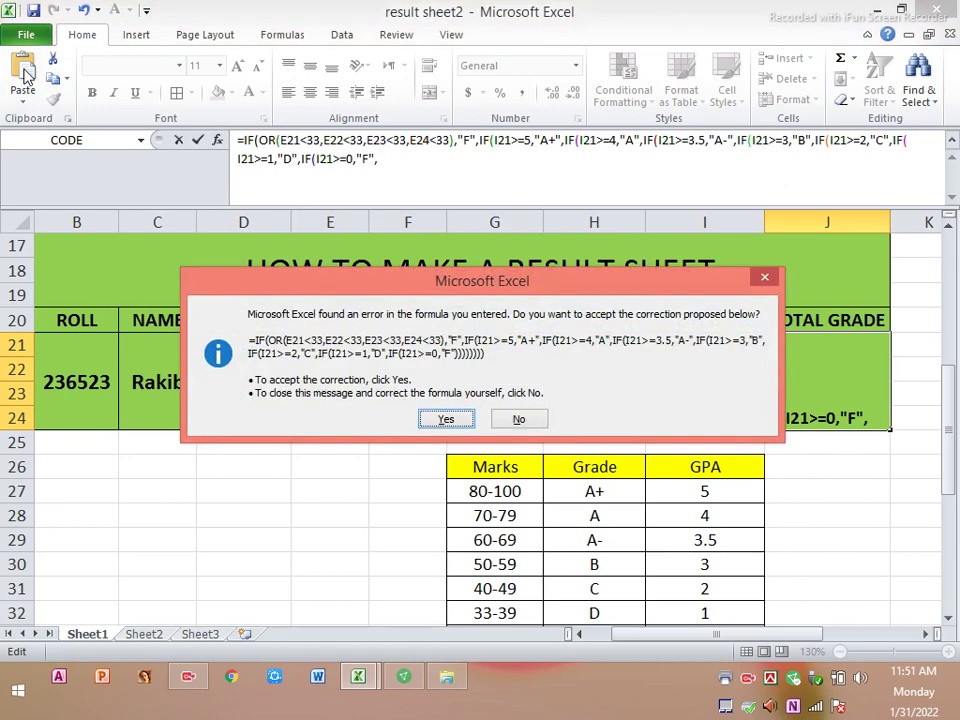
# Step: Accept the closing-bracket correction and change the English 1st mark to 33
pyautogui.press('Return')
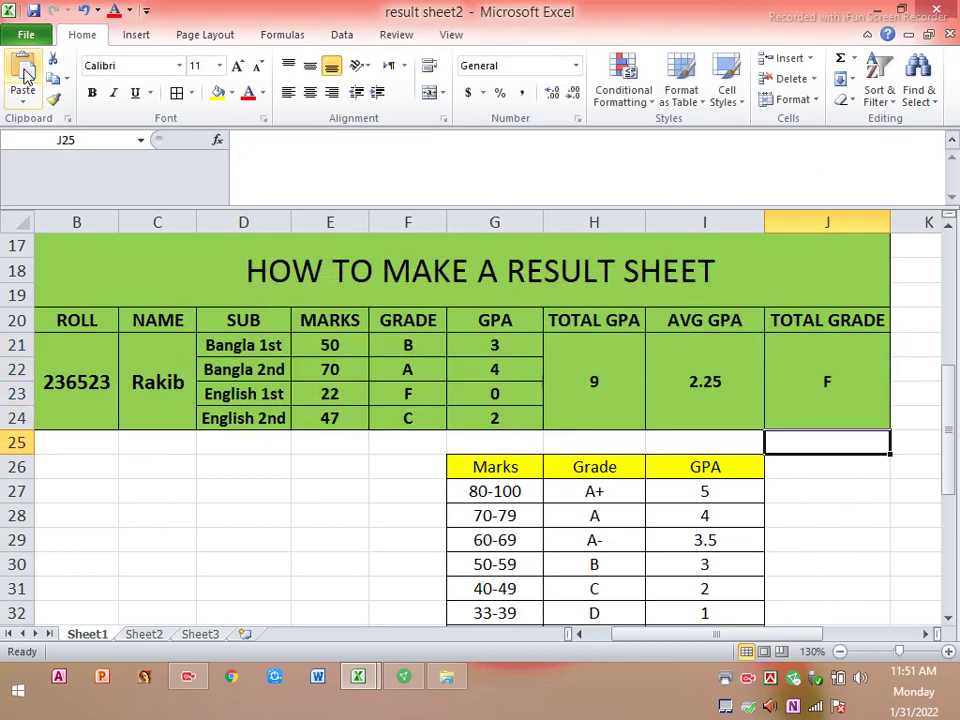
pyautogui.click(845, 392)
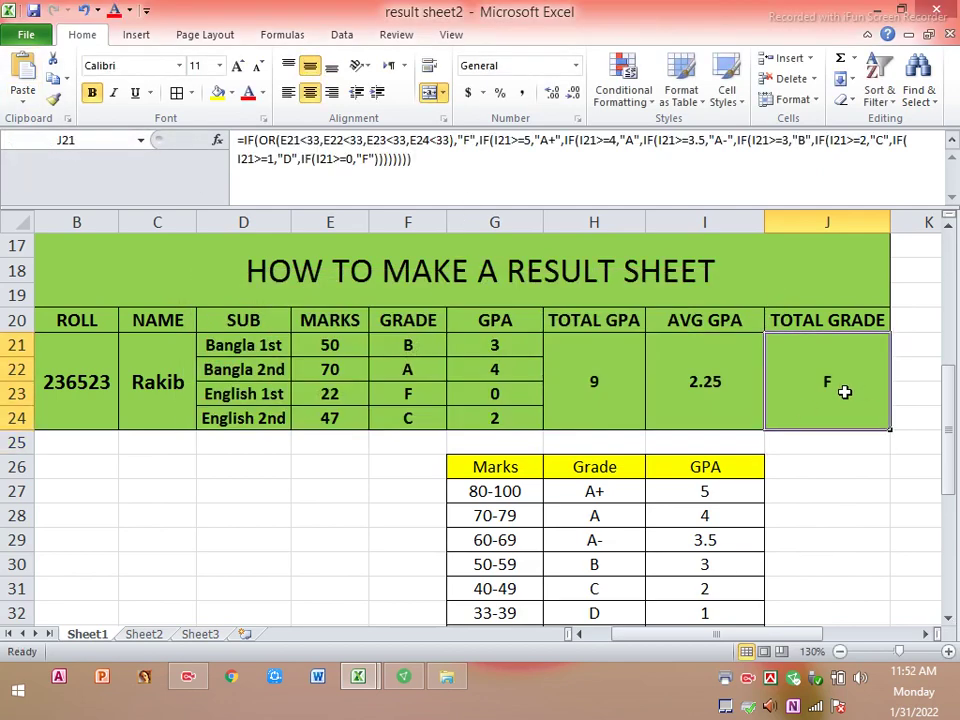
pyautogui.click(362, 398)
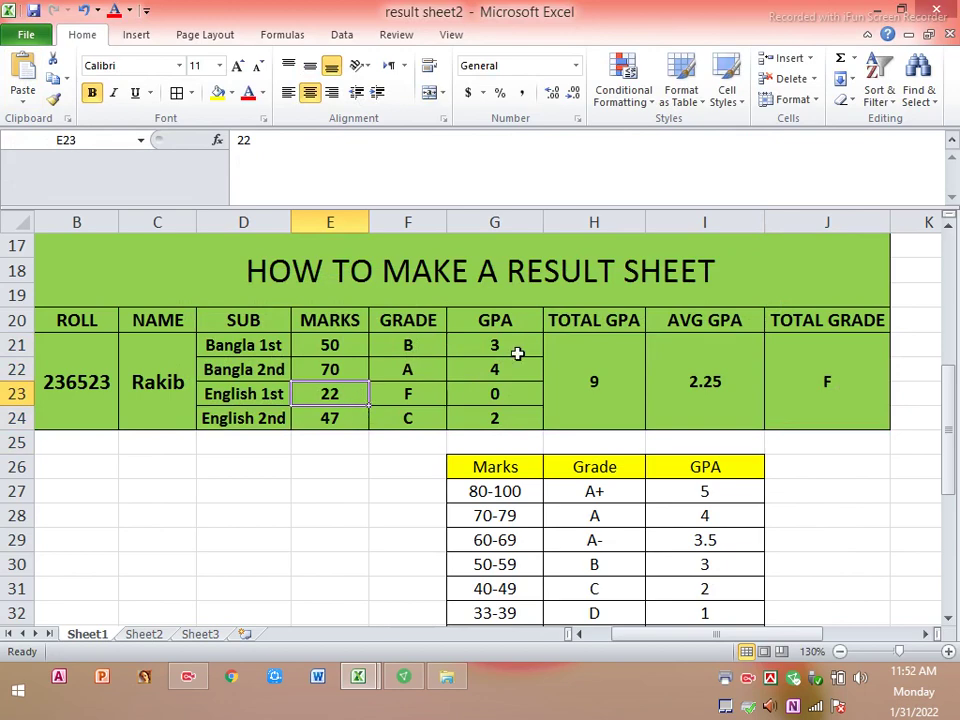
pyautogui.write('33')
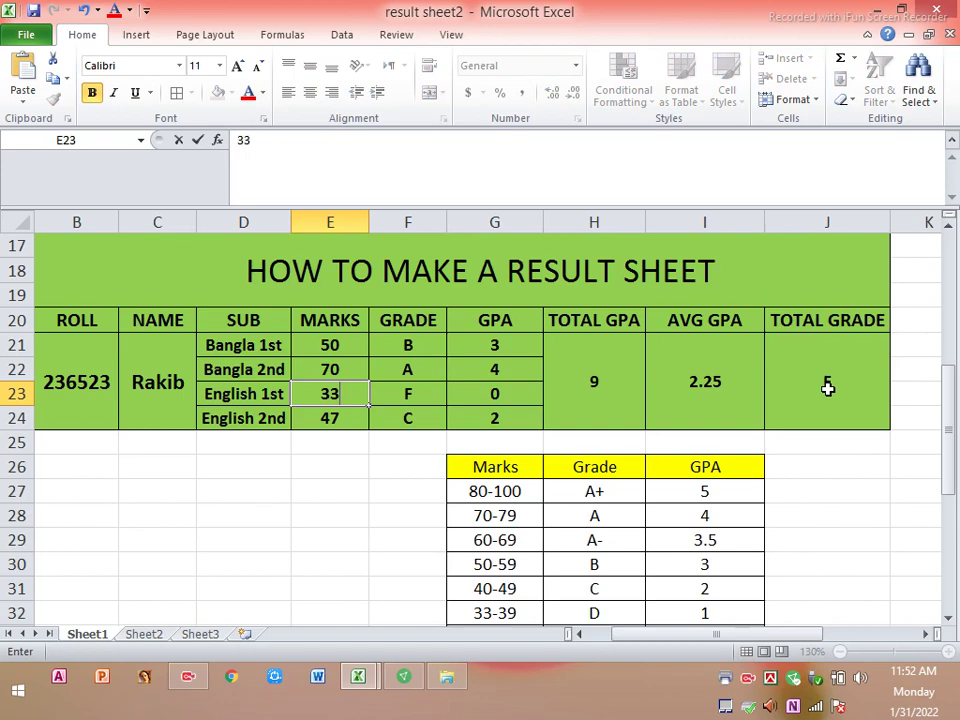
pyautogui.click(795, 412)
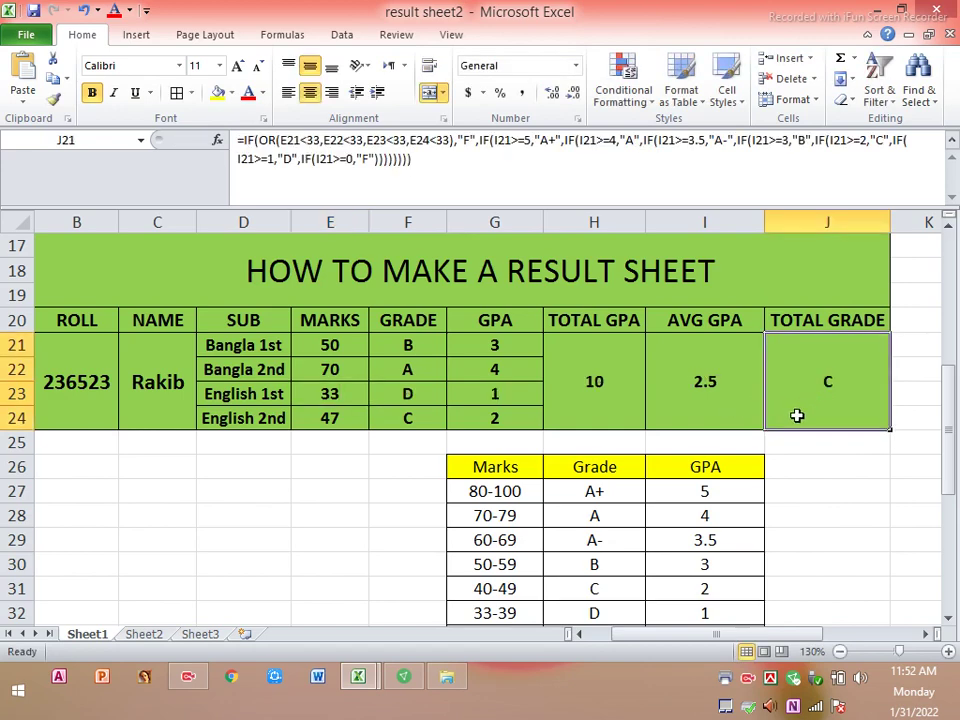
# Step: Check the AVG GPA formula and confirm TOTAL GRADE now shows C for the 2.5 average
pyautogui.click(708, 392)
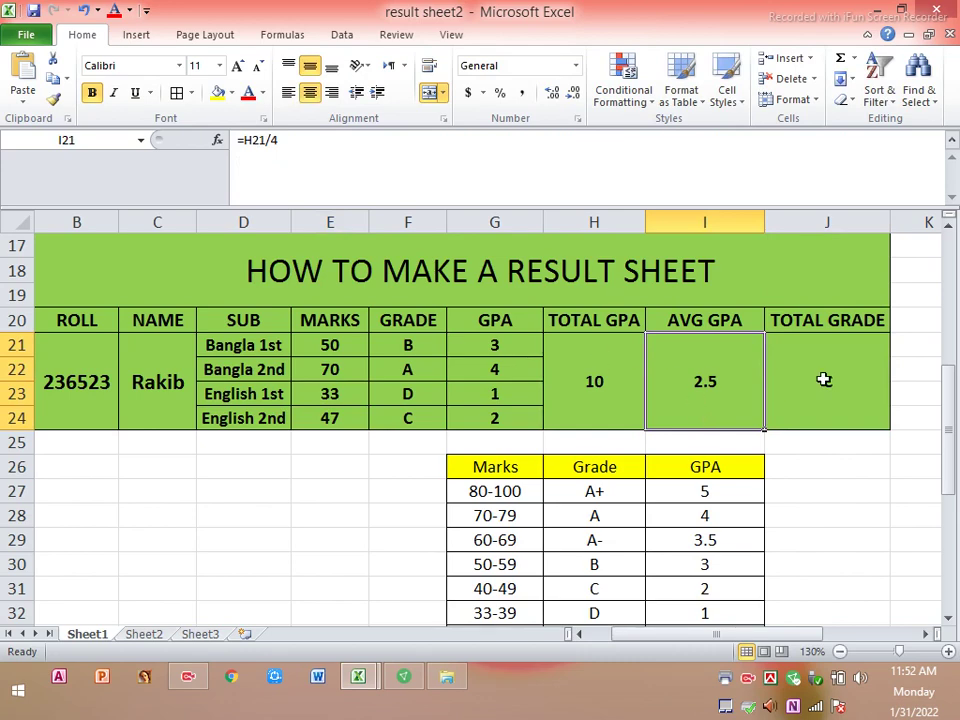
pyautogui.click(821, 379)
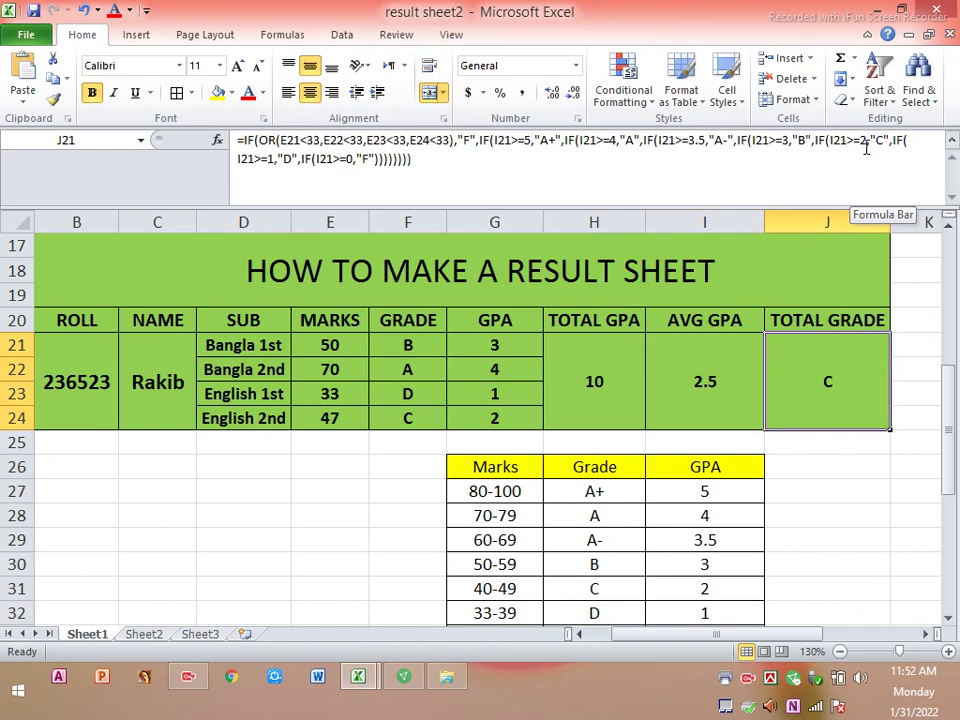
pyautogui.click(866, 148)
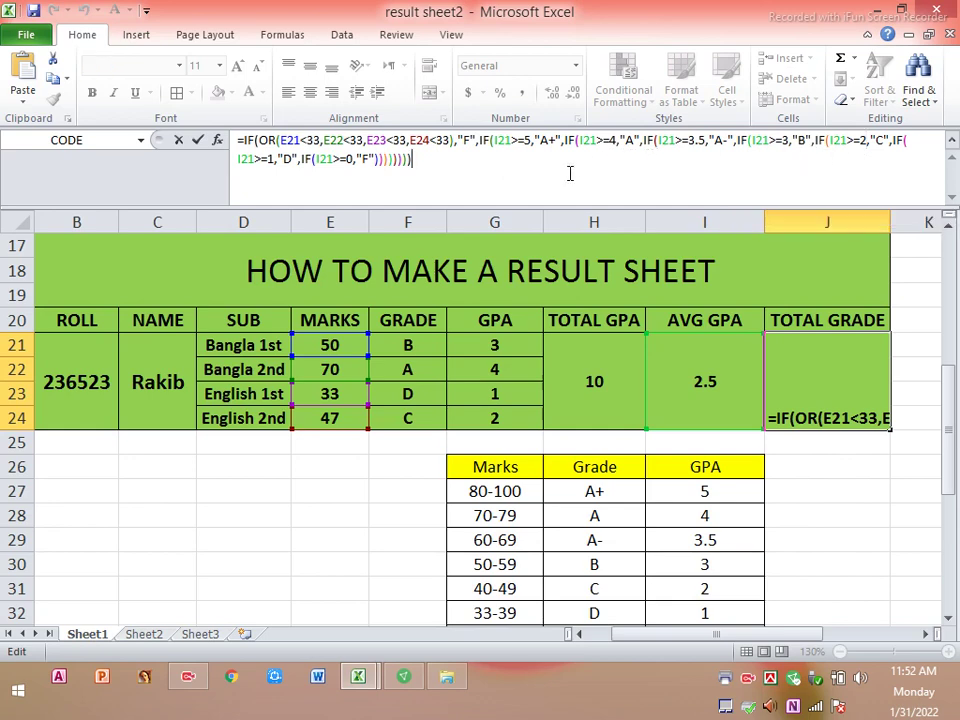
pyautogui.press('Return')
pyautogui.click(830, 388)
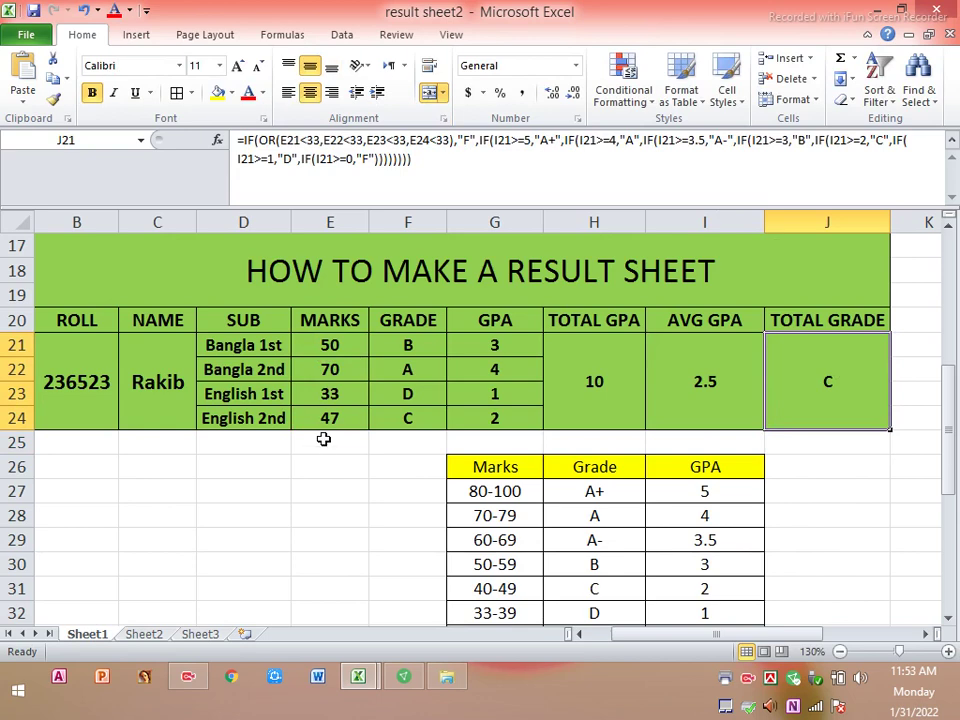
# Step: Enter marks 88, 99, 88 and 84 into E21:E24 and check the resulting average GPA
pyautogui.click(336, 344)
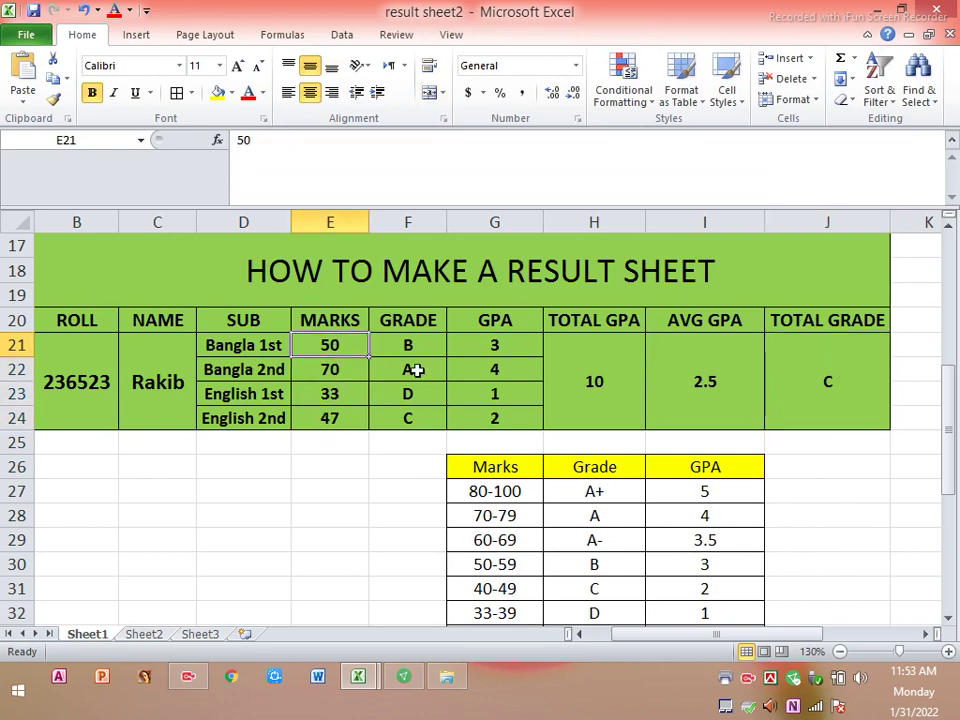
pyautogui.write('88')
pyautogui.press('Return')
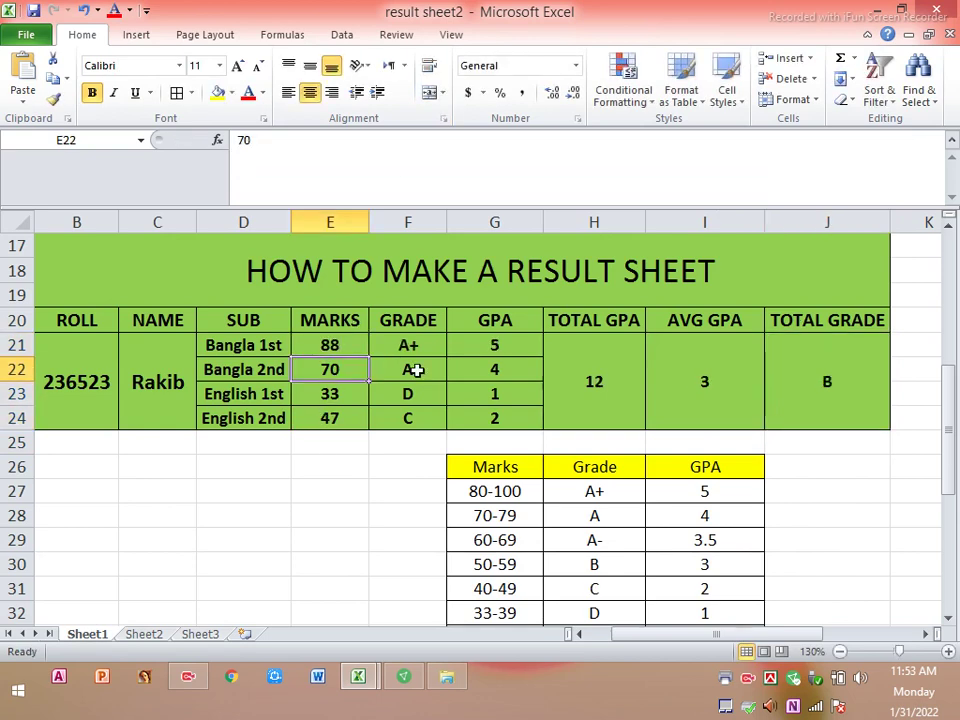
pyautogui.write('99')
pyautogui.press('Return')
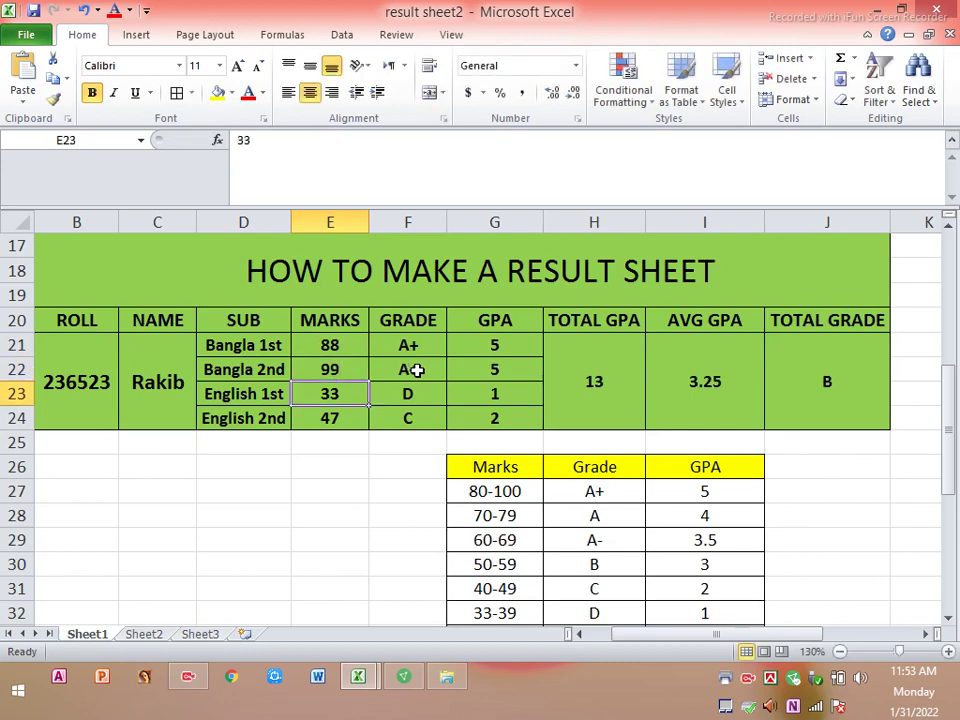
pyautogui.write('88')
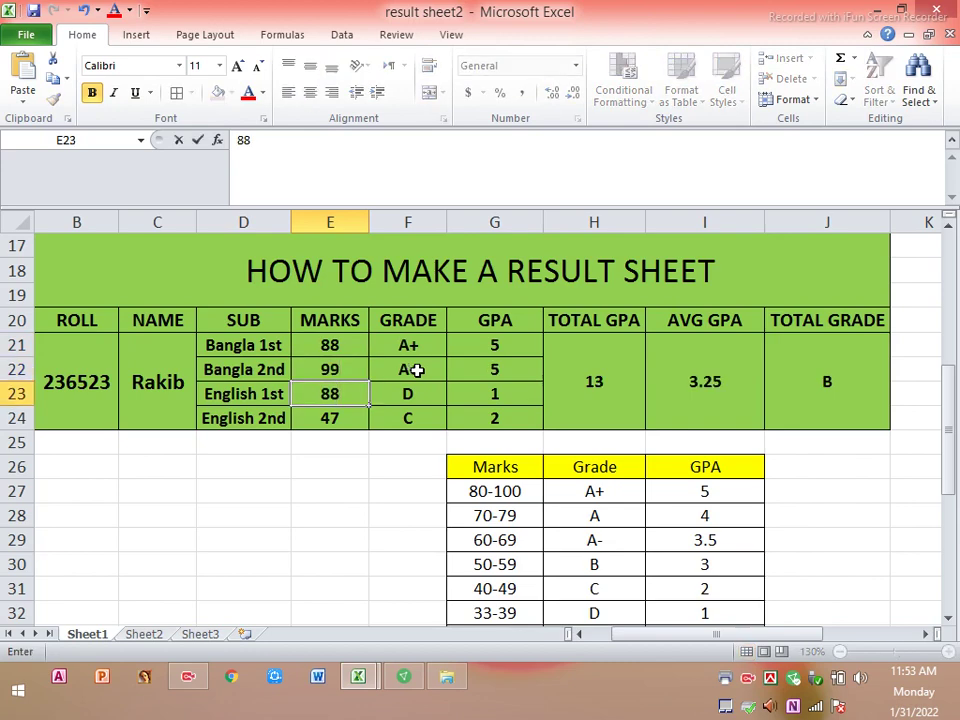
pyautogui.press('Return')
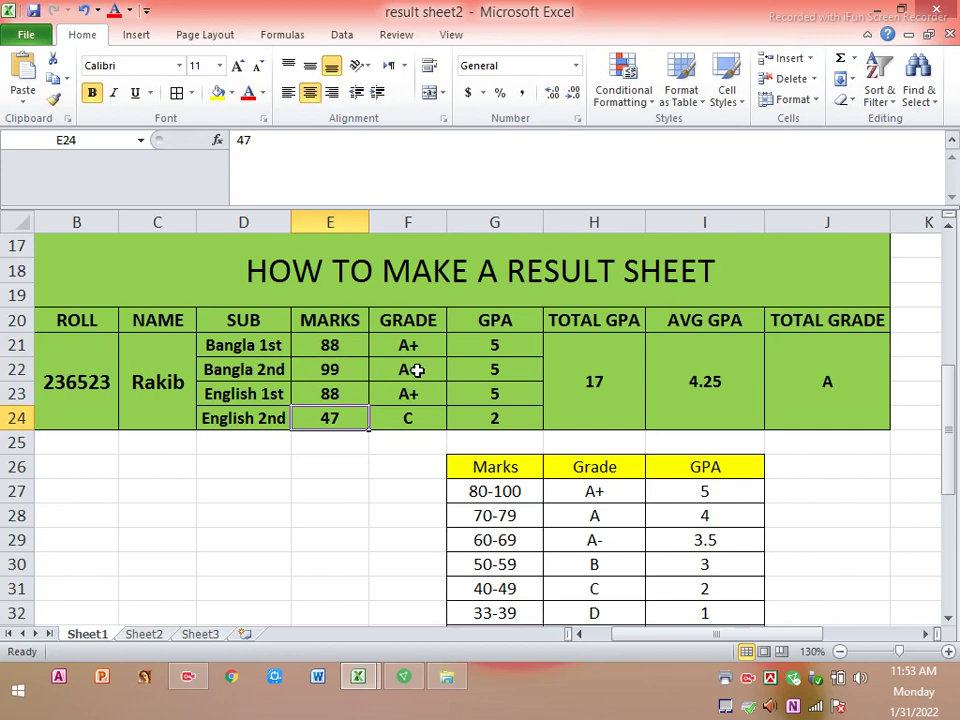
pyautogui.write('84')
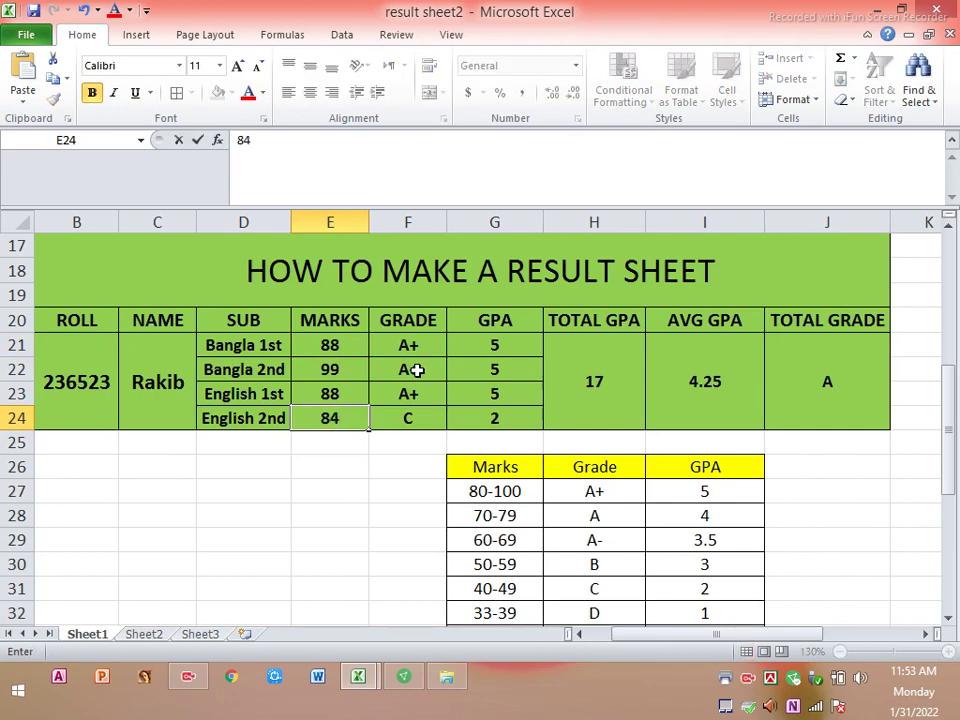
pyautogui.press('Return')
pyautogui.click(707, 381)
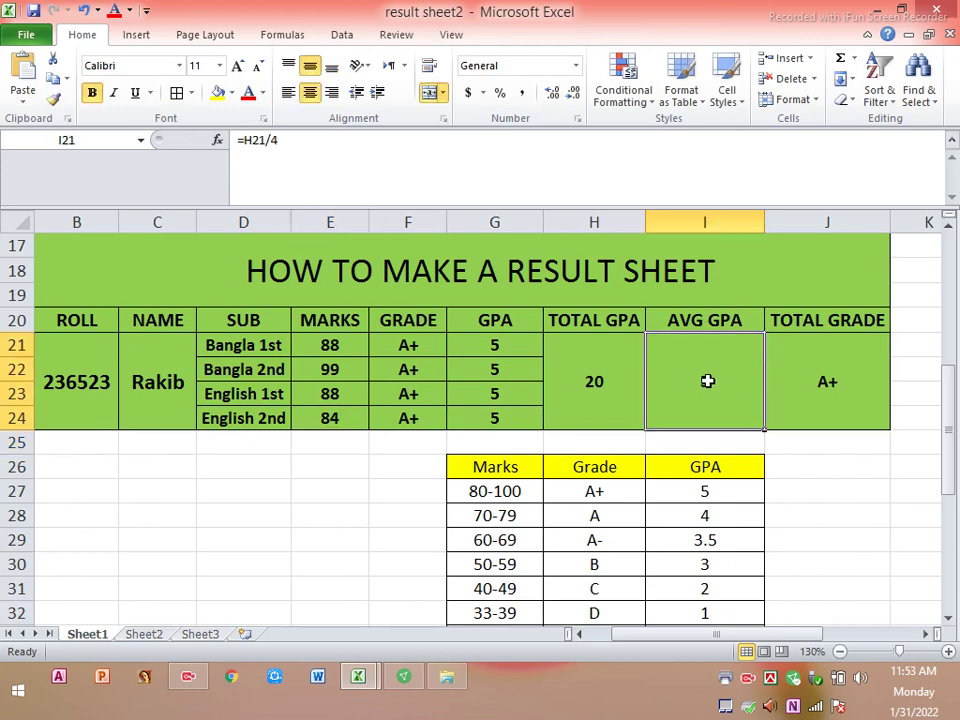
pyautogui.click(836, 383)
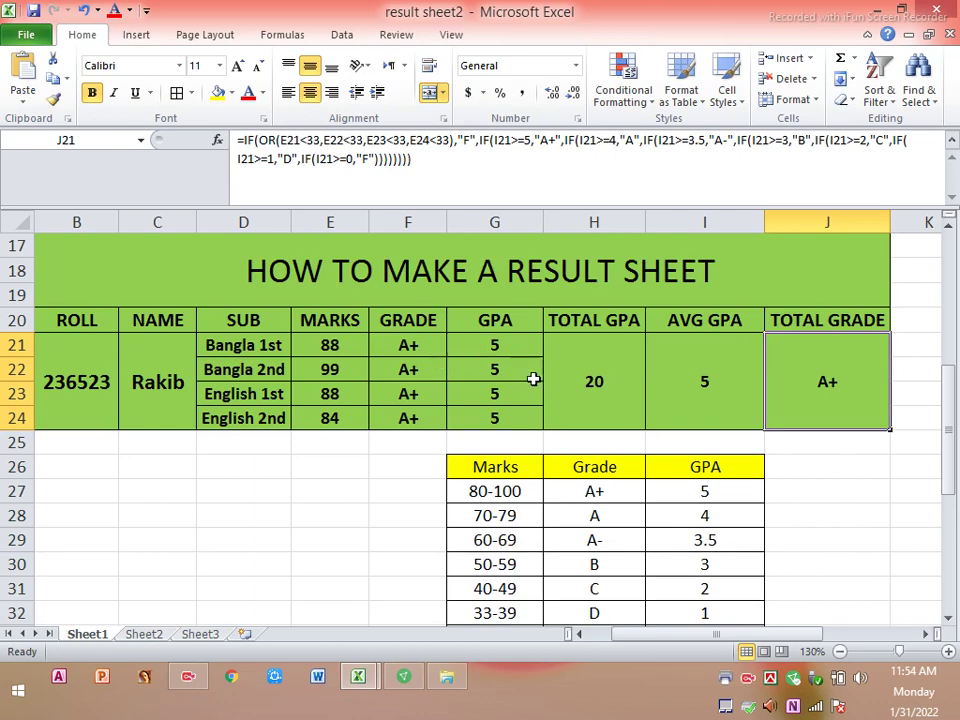
pyautogui.click(409, 346)
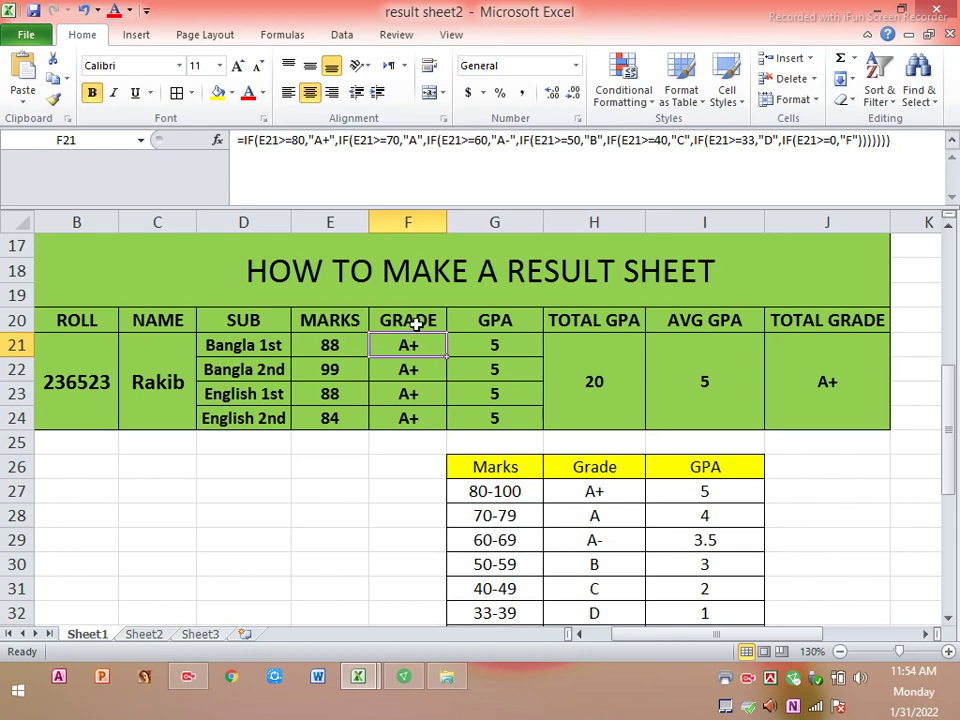
pyautogui.moveTo(416, 323); pyautogui.dragTo(860, 321)
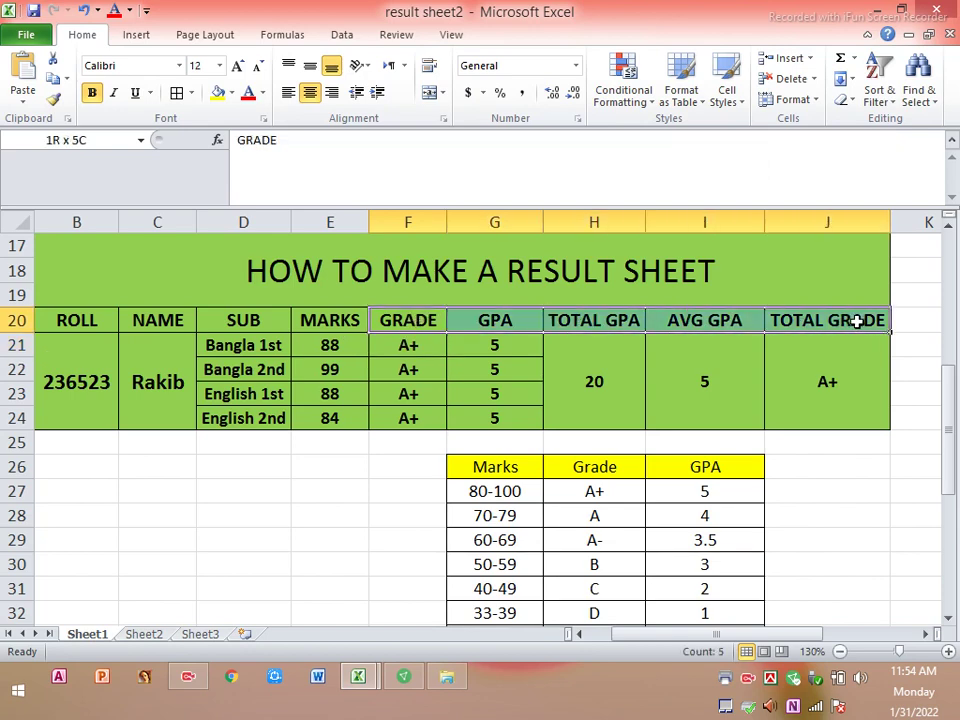
# Step: Apply yellow fill to the GRADE through TOTAL GRADE headers and inspect each recoloured header
pyautogui.click(217, 93)
pyautogui.click(470, 320)
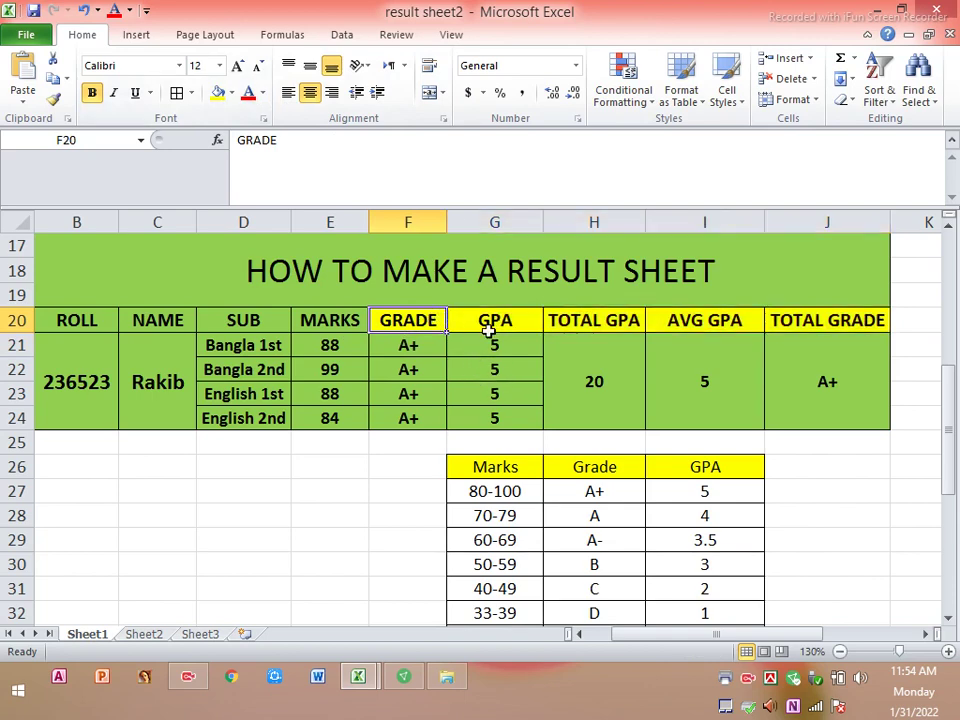
pyautogui.click(620, 322)
pyautogui.click(720, 320)
pyautogui.click(395, 322)
pyautogui.click(476, 322)
pyautogui.click(386, 325)
pyautogui.click(489, 321)
pyautogui.click(840, 318)
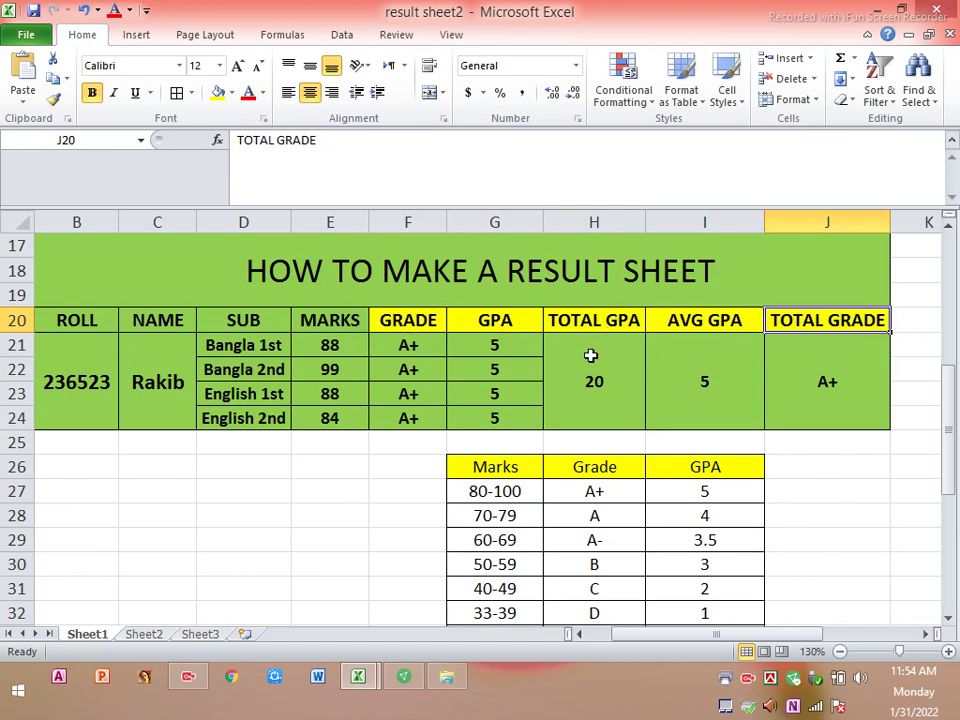
pyautogui.click(423, 318)
pyautogui.click(470, 321)
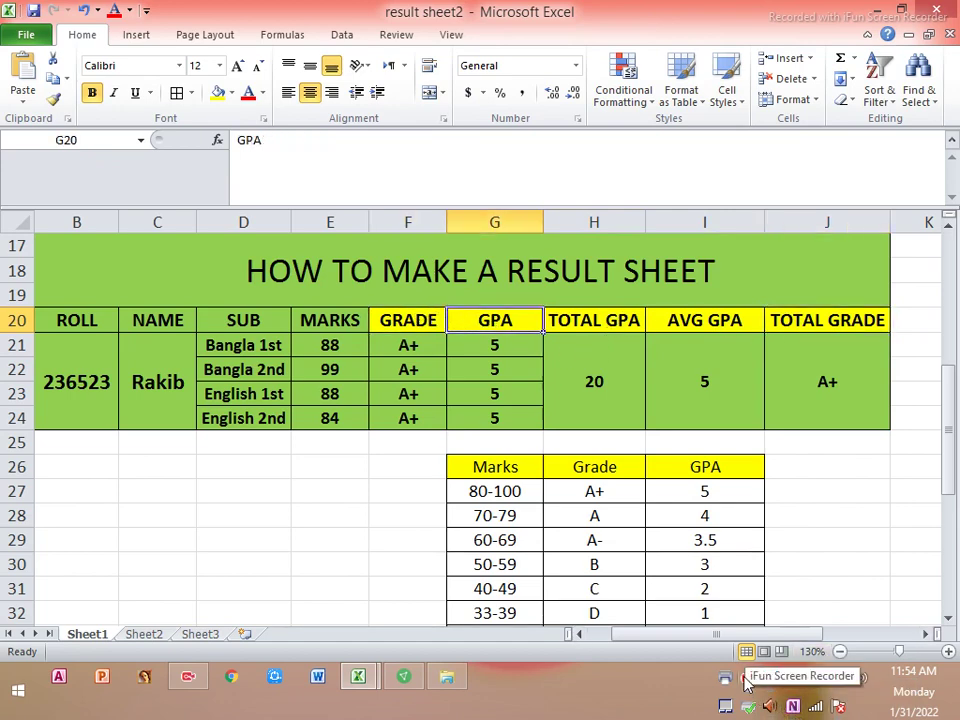
pyautogui.click(745, 680)
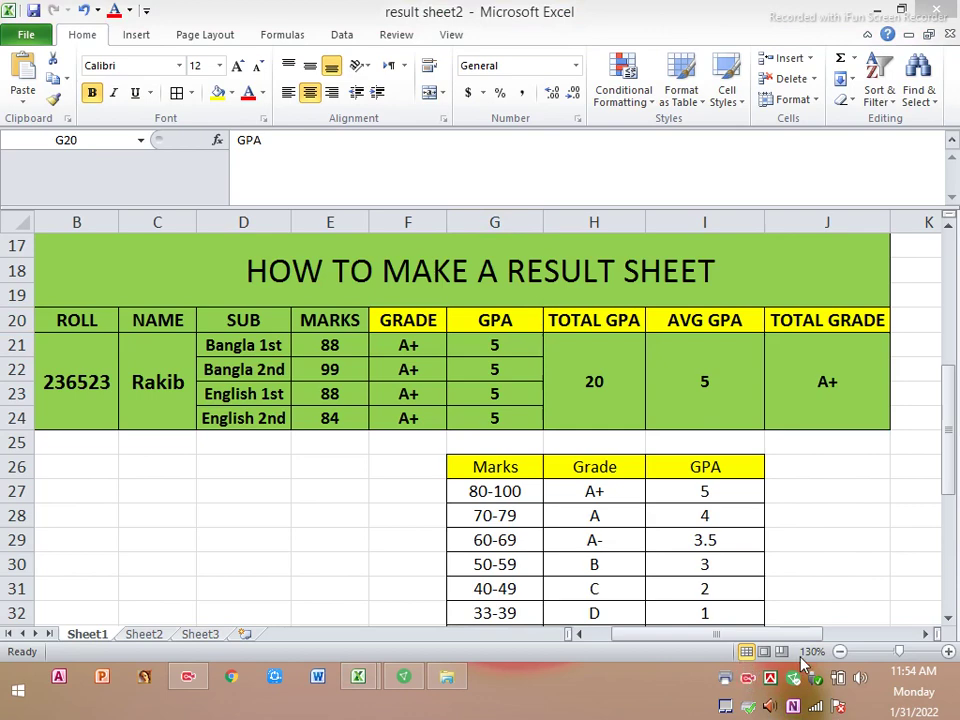
# Step: Review the GPA formulas, reselect the GRADE to TOTAL GRADE headers, and open F21's grade formula
pyautogui.click(495, 390)
pyautogui.click(527, 375)
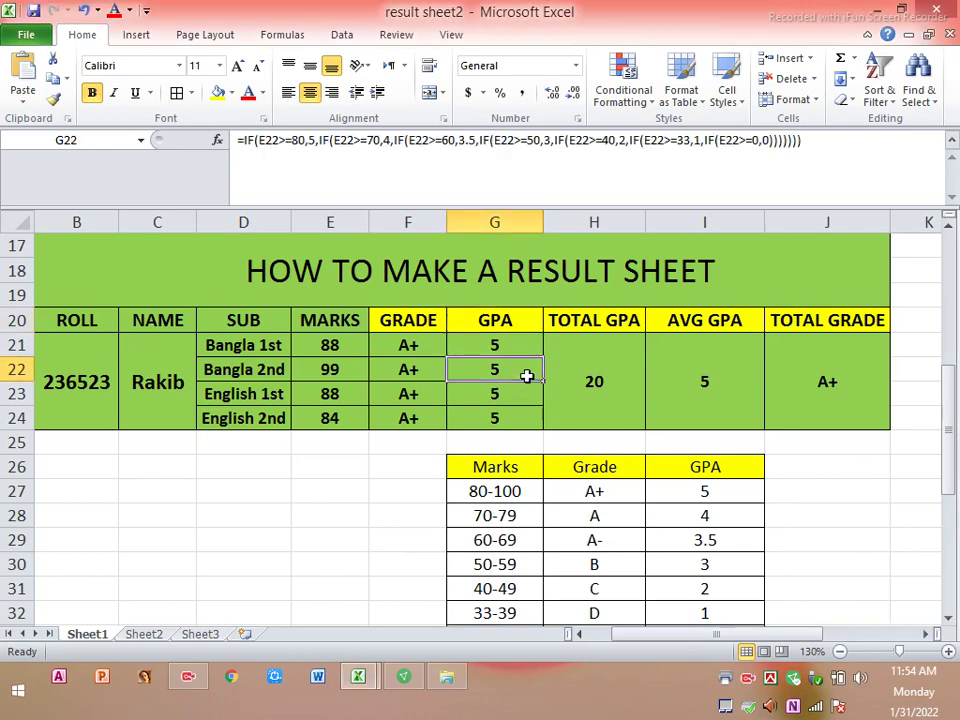
pyautogui.click(510, 345)
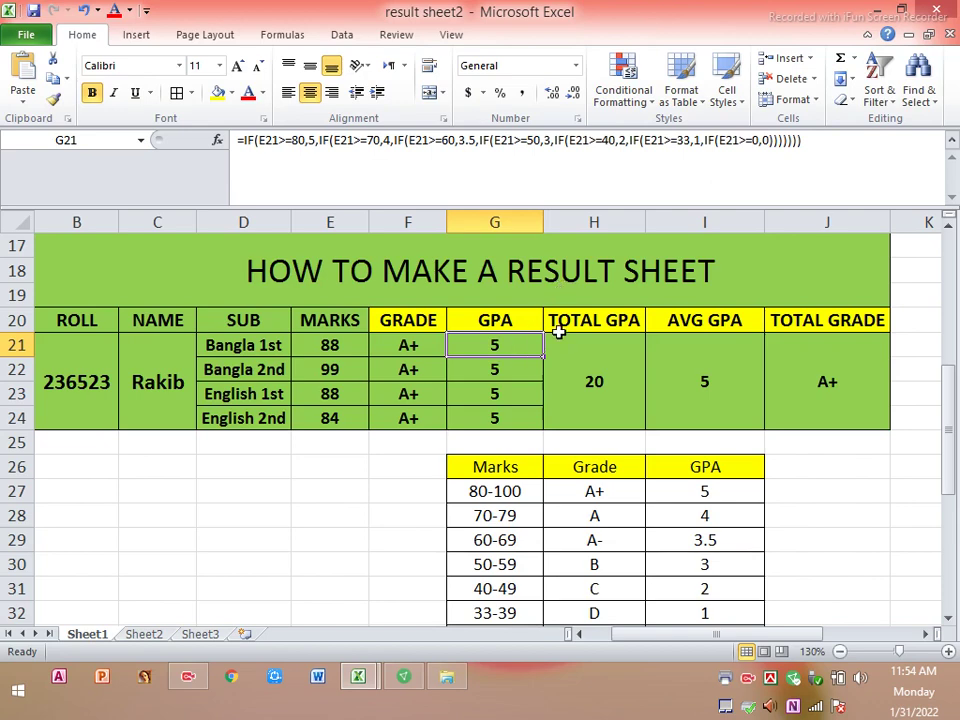
pyautogui.click(591, 327)
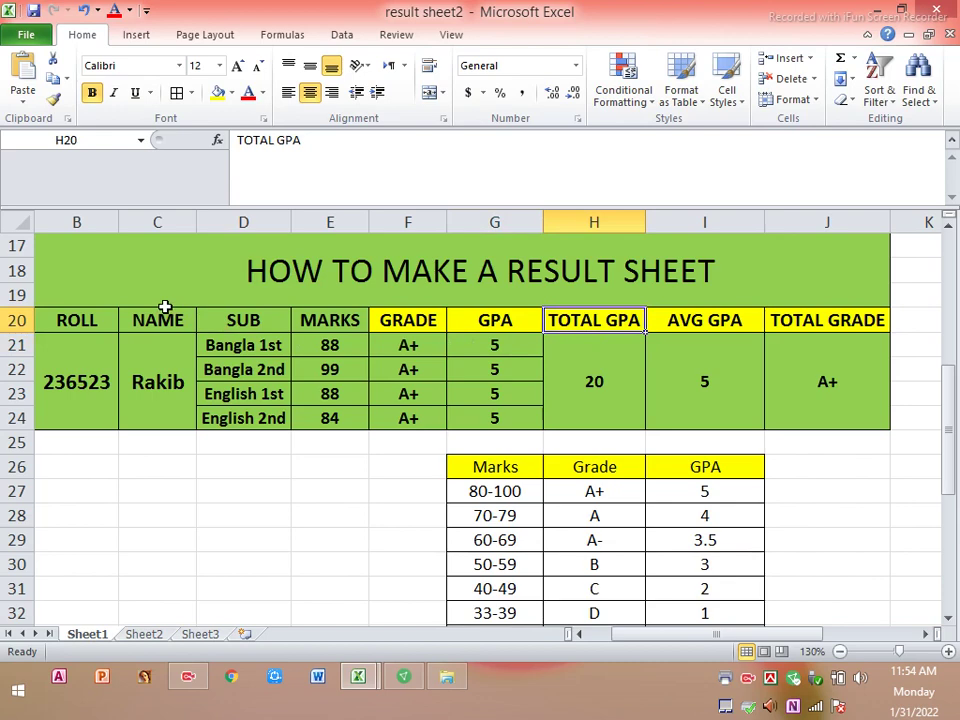
pyautogui.moveTo(90, 268); pyautogui.dragTo(515, 341)
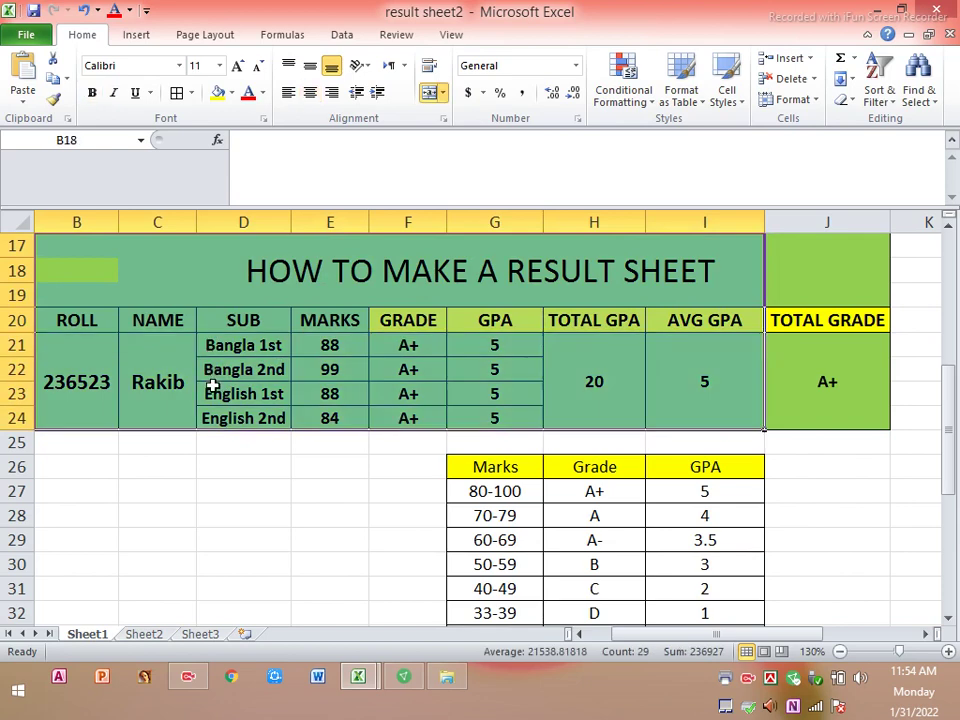
pyautogui.click(262, 320)
pyautogui.click(352, 322)
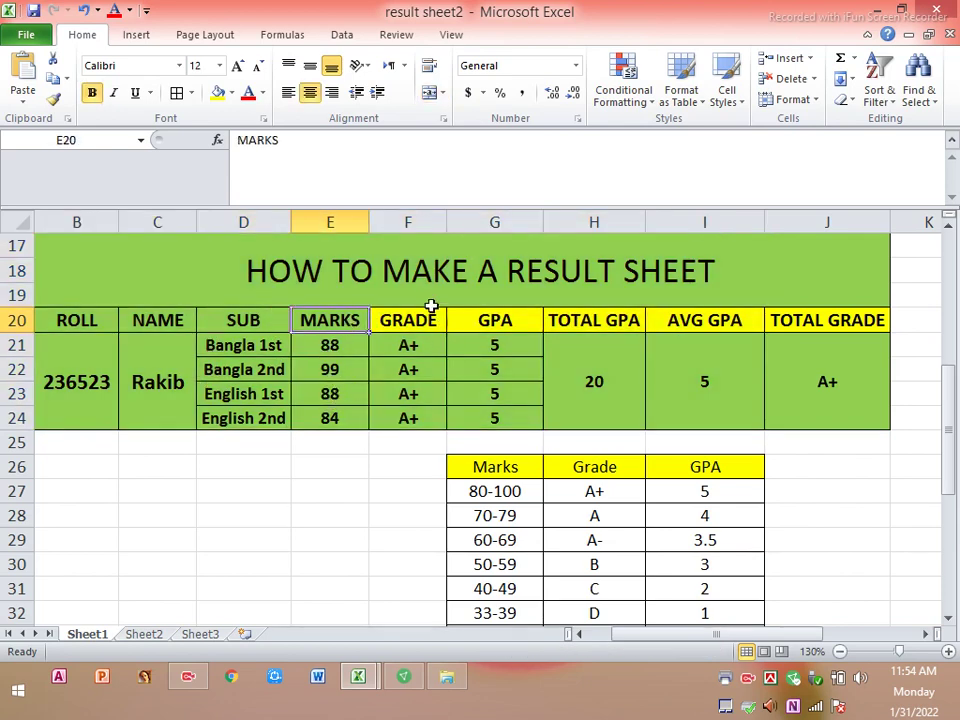
pyautogui.moveTo(409, 318); pyautogui.dragTo(801, 323)
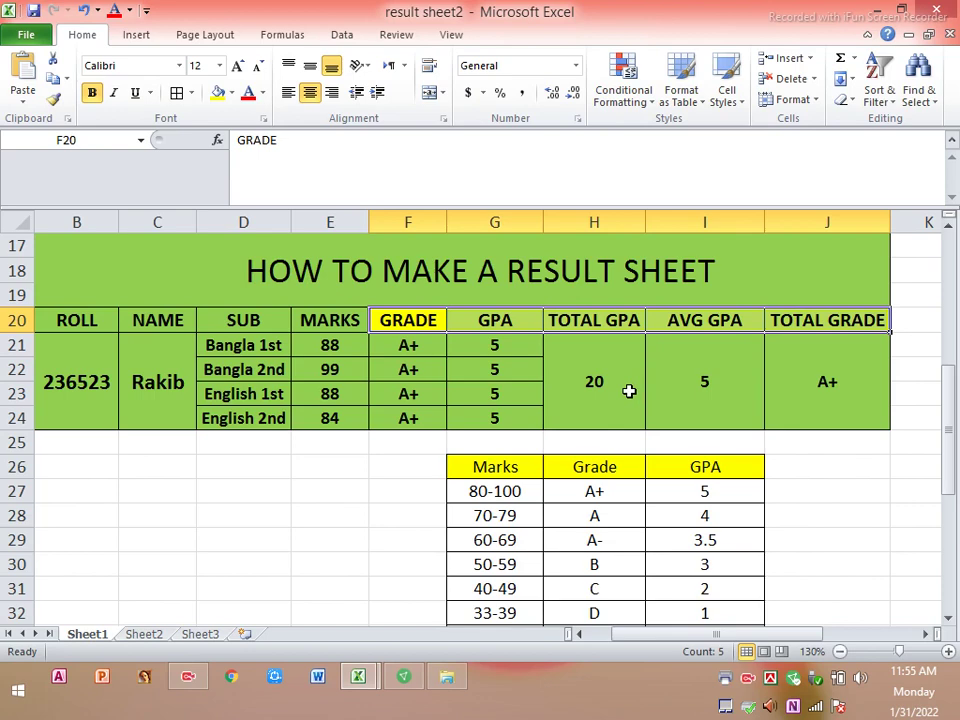
pyautogui.click(407, 347)
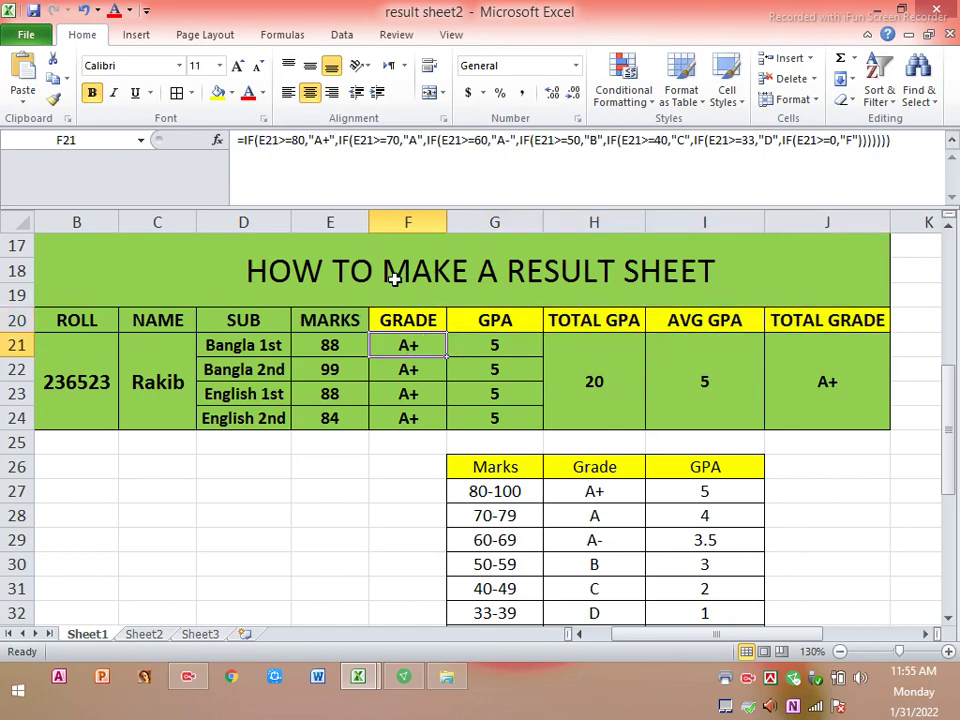
pyautogui.doubleClick(413, 350)
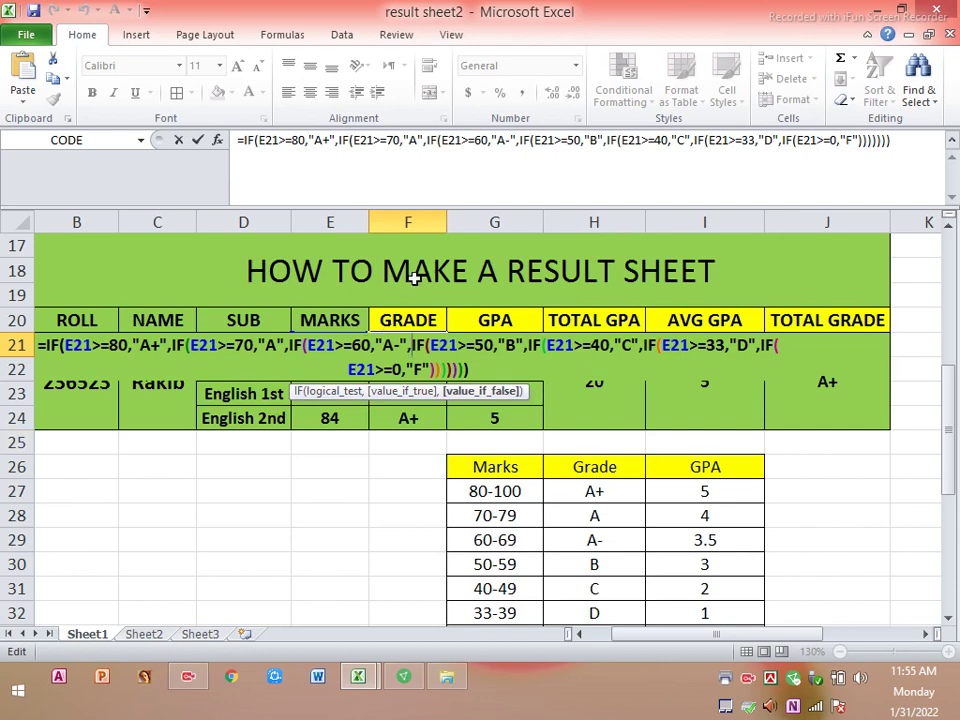
pyautogui.press('Return')
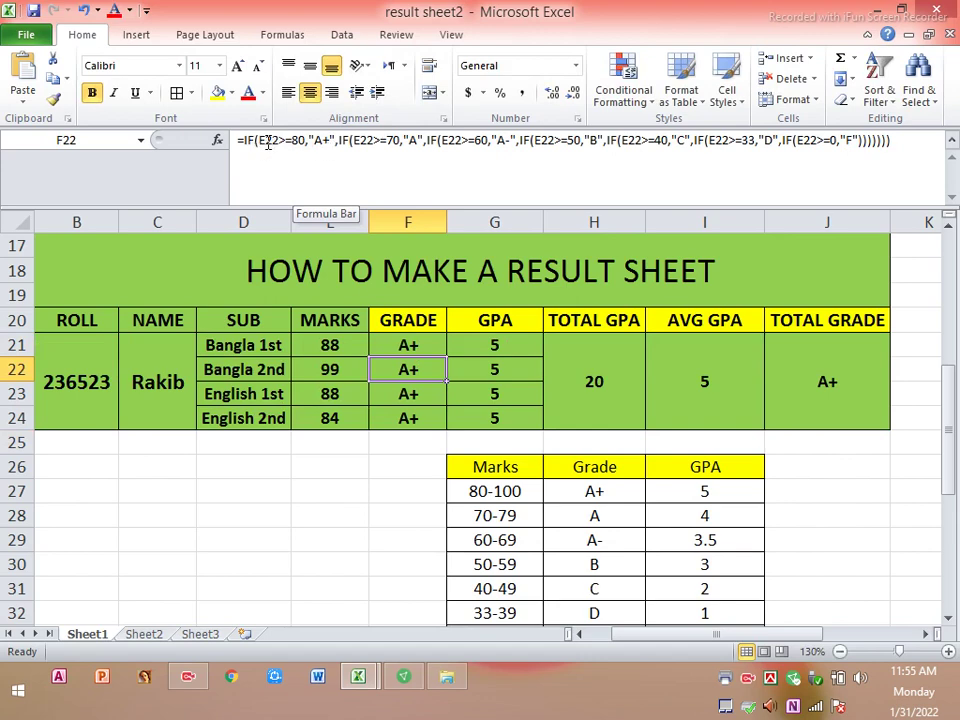
pyautogui.click(420, 344)
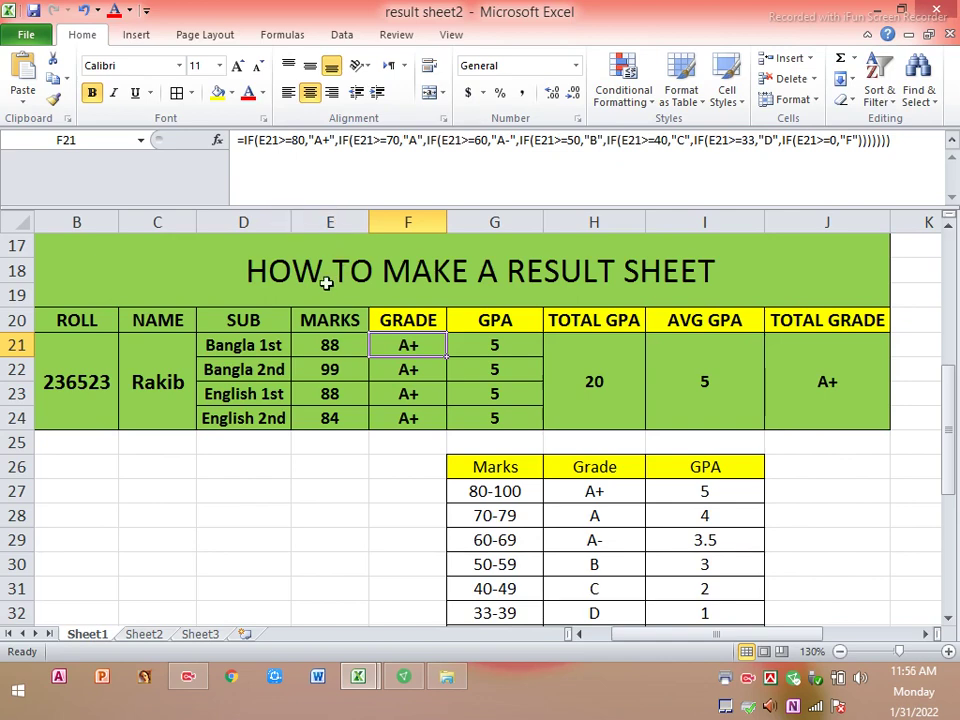
pyautogui.click(318, 345)
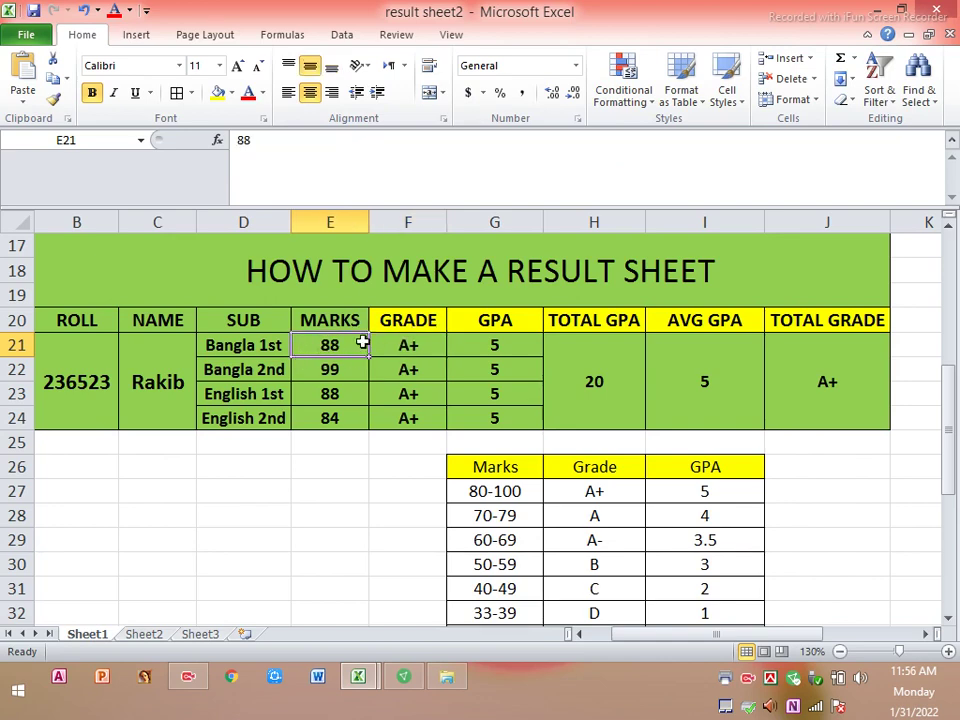
pyautogui.click(400, 340)
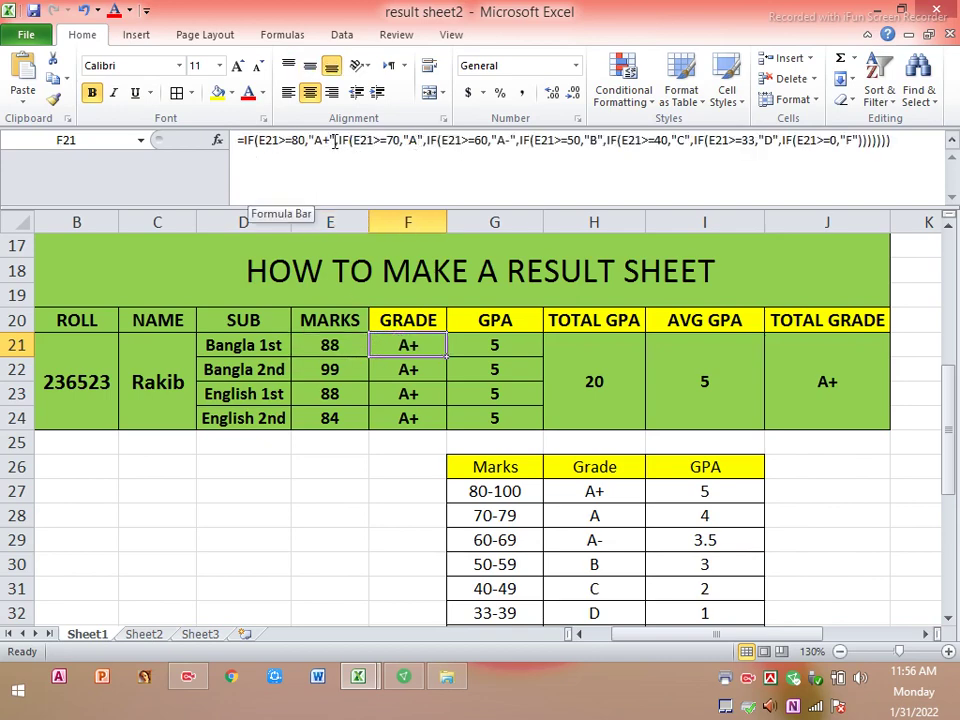
pyautogui.moveTo(338, 141); pyautogui.dragTo(325, 141)
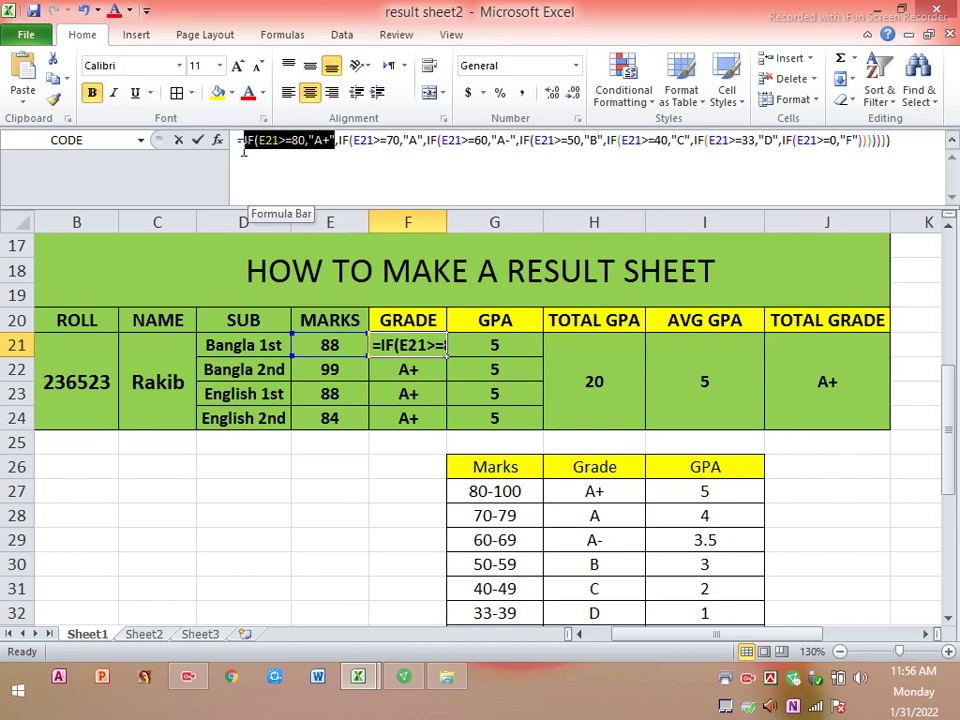
# Step: Try deleting the first A+ condition from the F21 grade formula, then undo it
pyautogui.moveTo(243, 150); pyautogui.dragTo(242, 148)
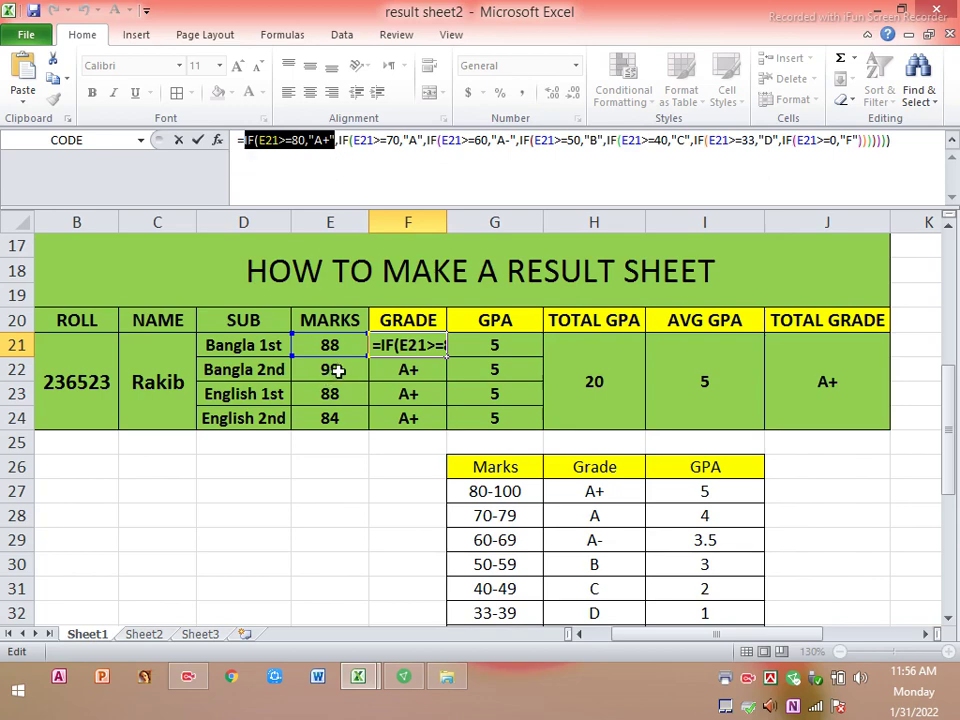
pyautogui.click(354, 491)
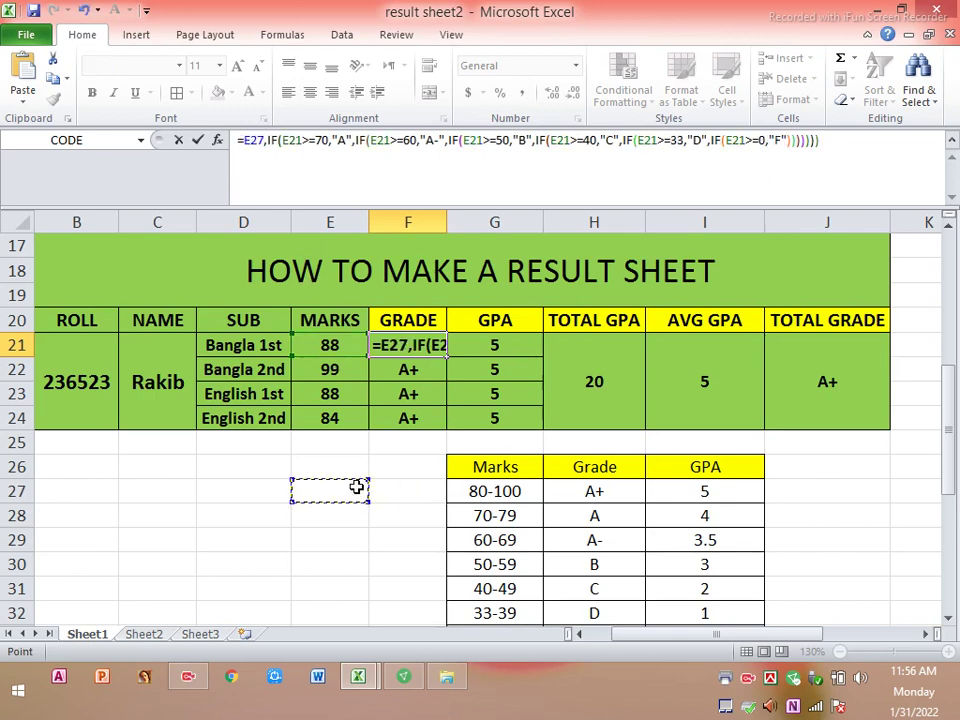
pyautogui.press('BackSpace')
pyautogui.press('BackSpace')
pyautogui.press('BackSpace')
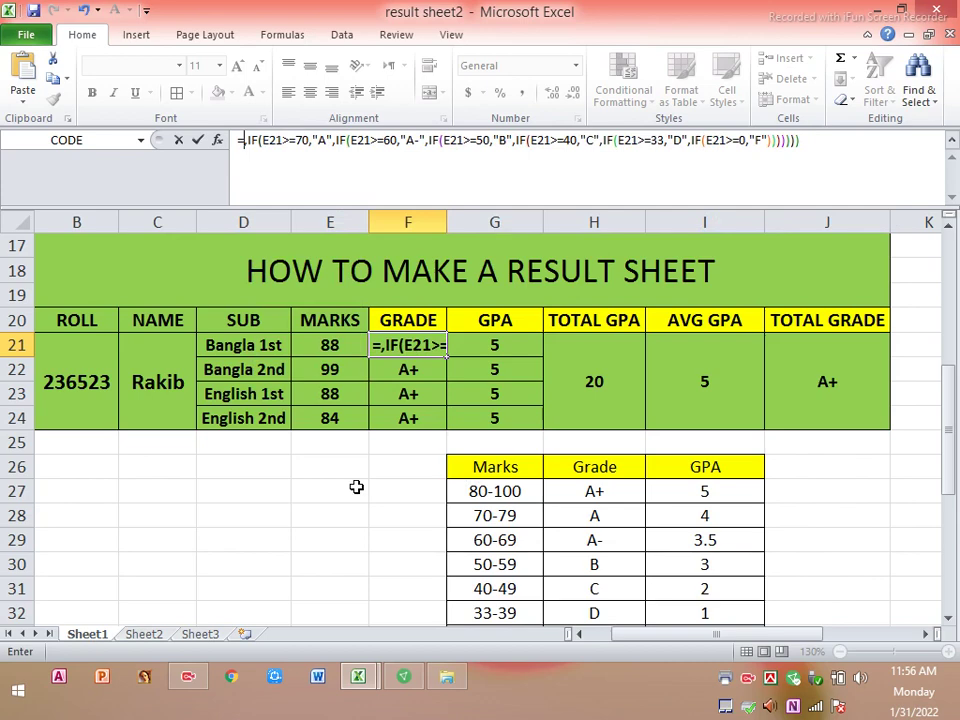
pyautogui.hotkey('ctrl', 'z')
pyautogui.hotkey('ctrl', 'y')
pyautogui.hotkey('ctrl', 'z')
# Step: Insert a G21 reference into the F21 formula, commit it, and dismiss the error message
pyautogui.click(529, 441)
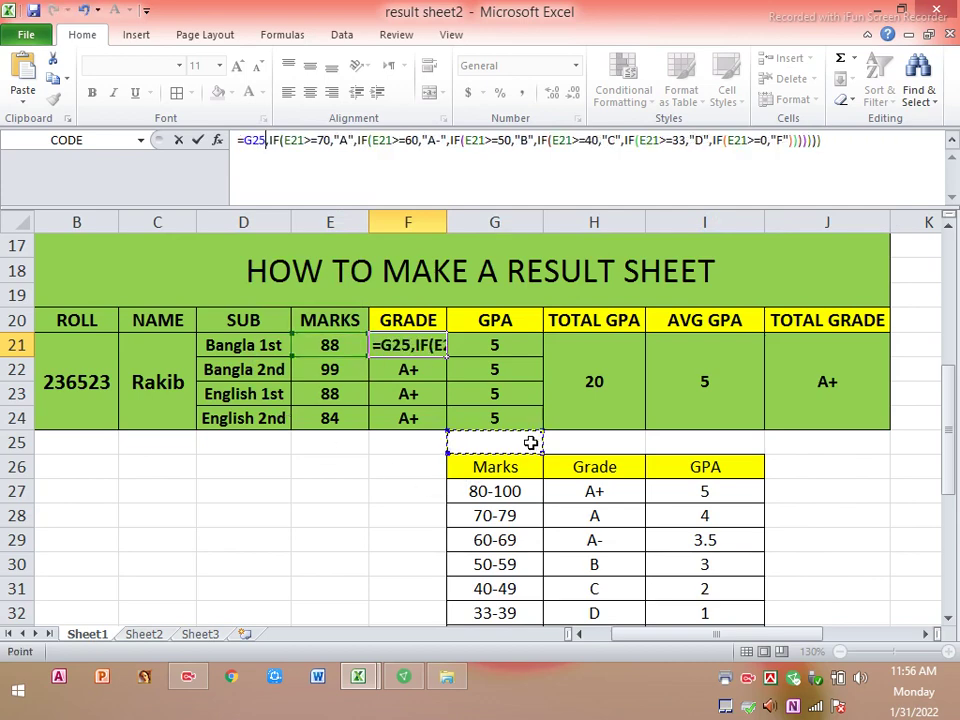
pyautogui.press('BackSpace')
pyautogui.press('BackSpace')
pyautogui.press('BackSpace')
pyautogui.write('G21')
pyautogui.press('BackSpace')
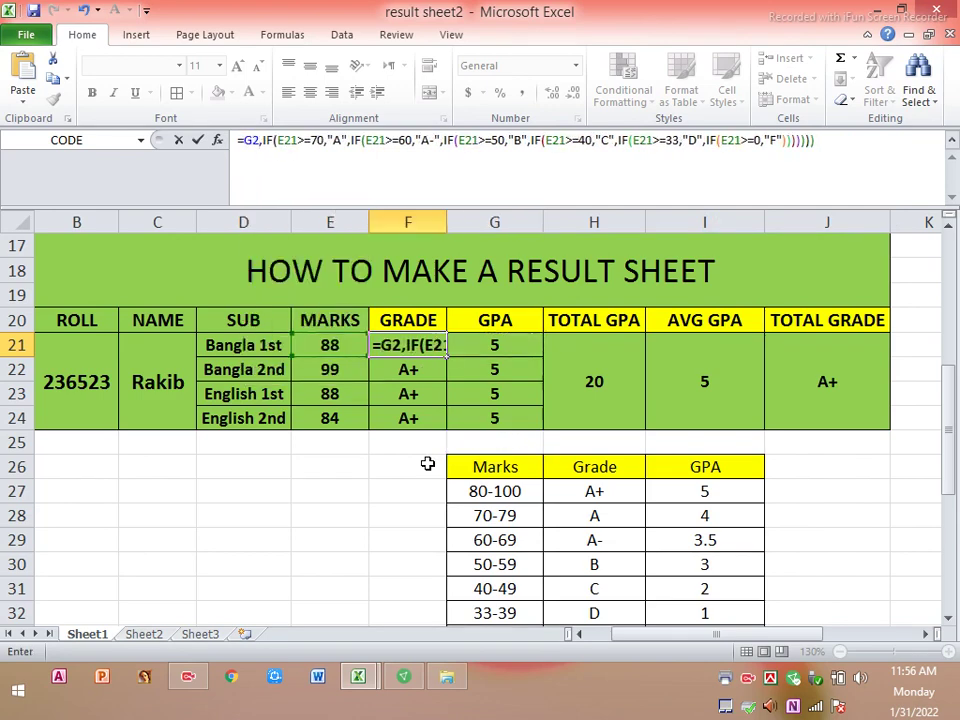
pyautogui.press('Return')
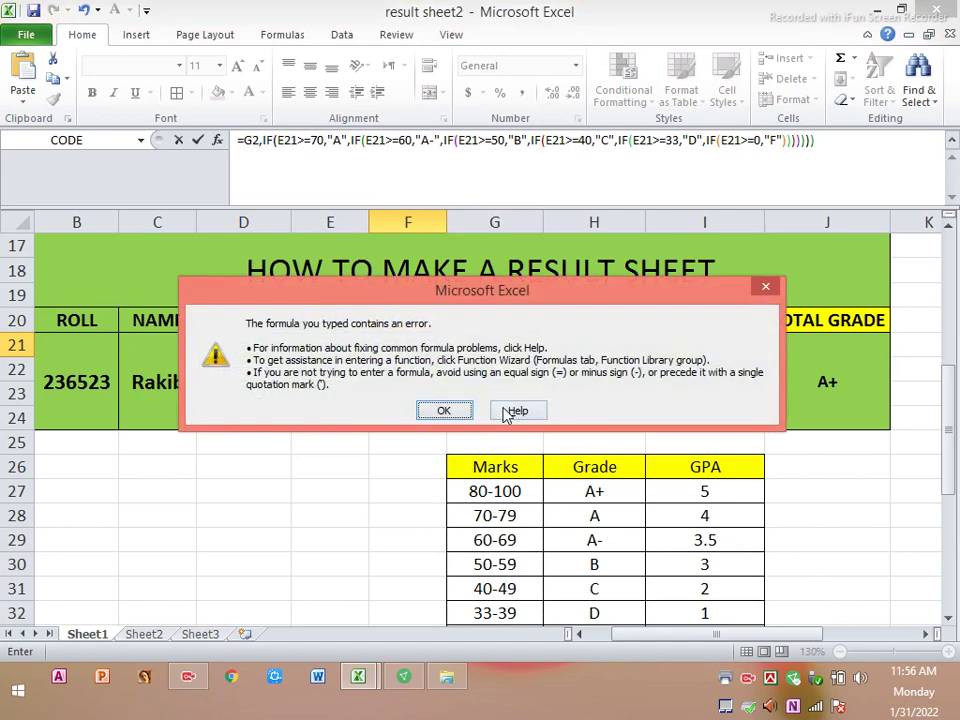
pyautogui.click(770, 290)
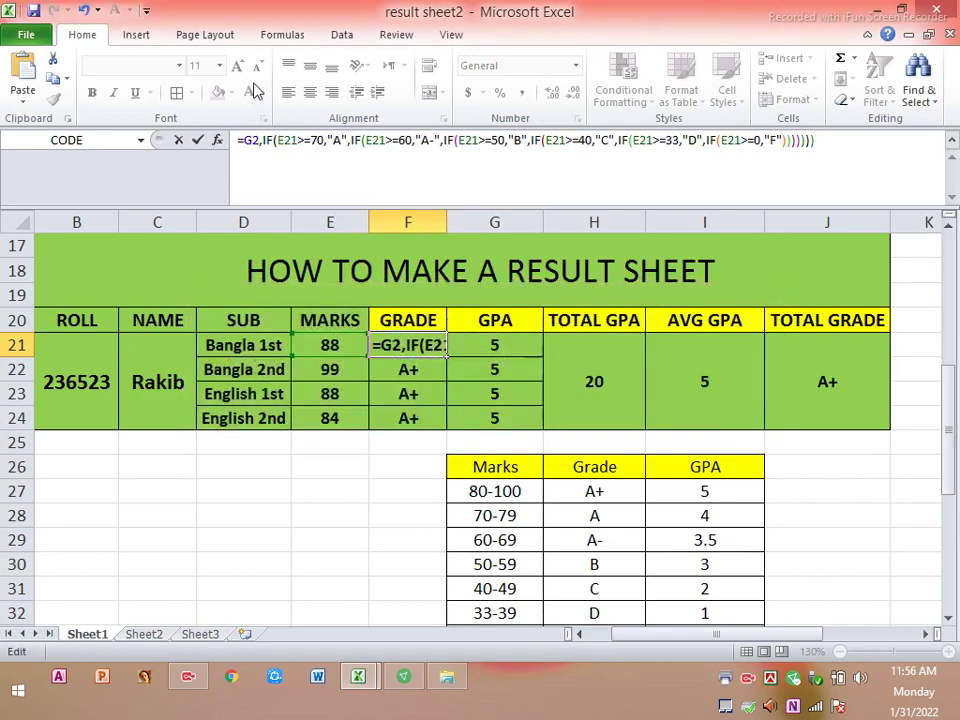
# Step: Delete the stray G2 and C29 references from the F21 formula and commit it again
pyautogui.click(262, 143)
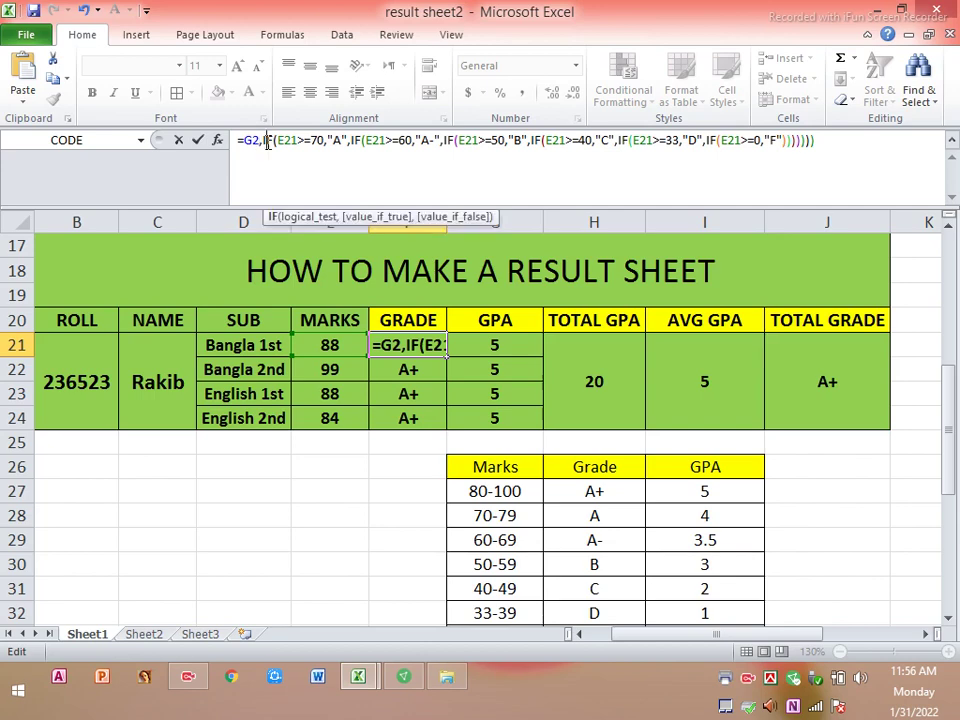
pyautogui.press('BackSpace')
pyautogui.press('BackSpace')
pyautogui.press('BackSpace')
pyautogui.click(150, 548)
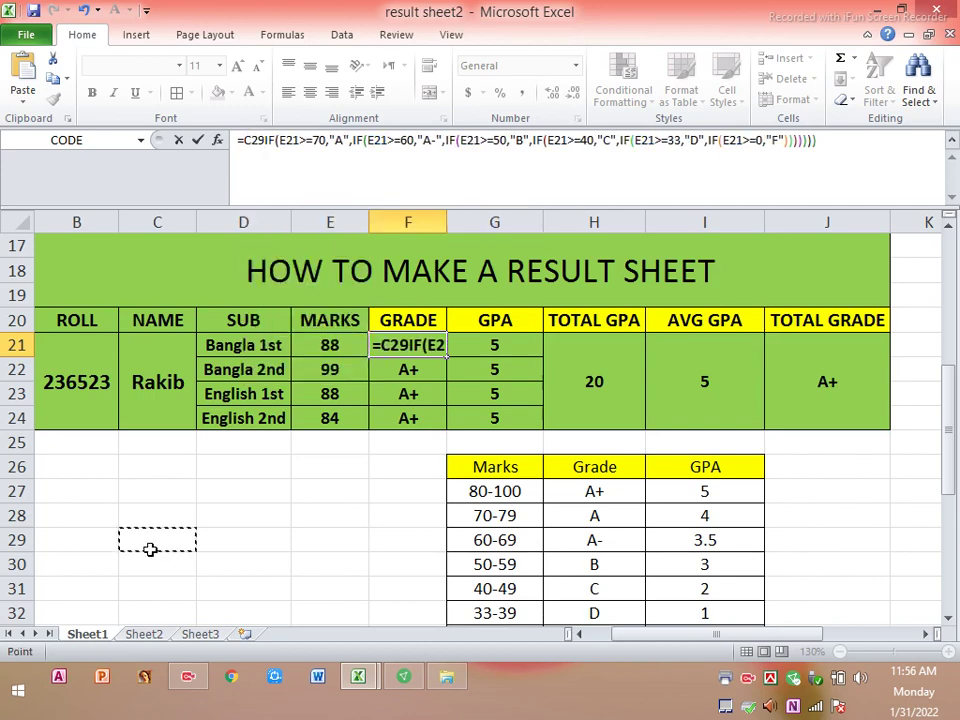
pyautogui.press('BackSpace')
pyautogui.press('BackSpace')
pyautogui.press('BackSpace')
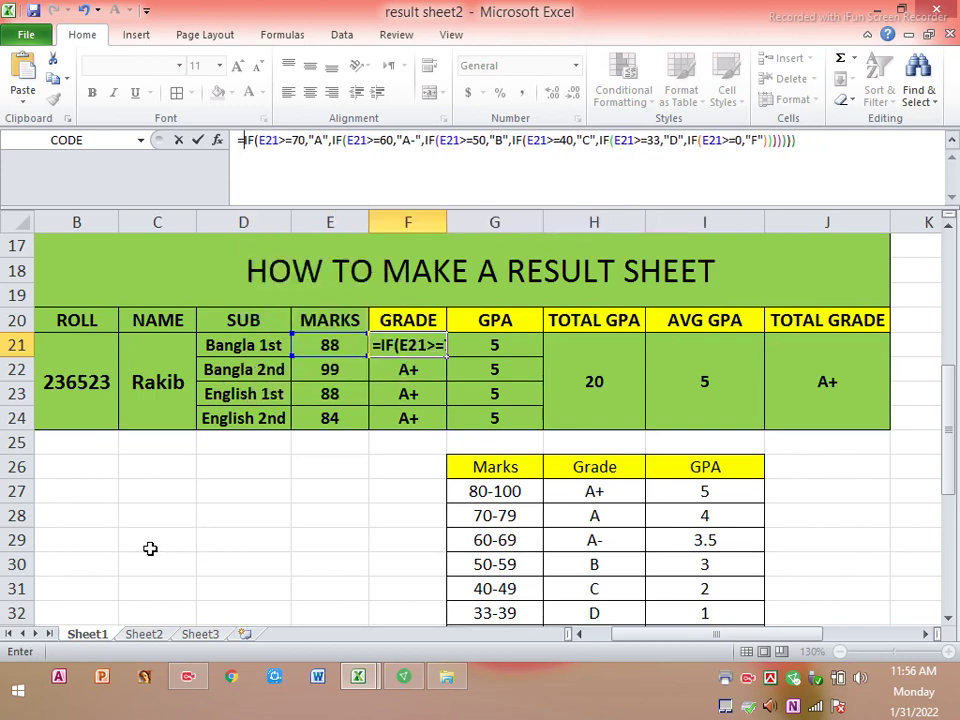
pyautogui.press('Return')
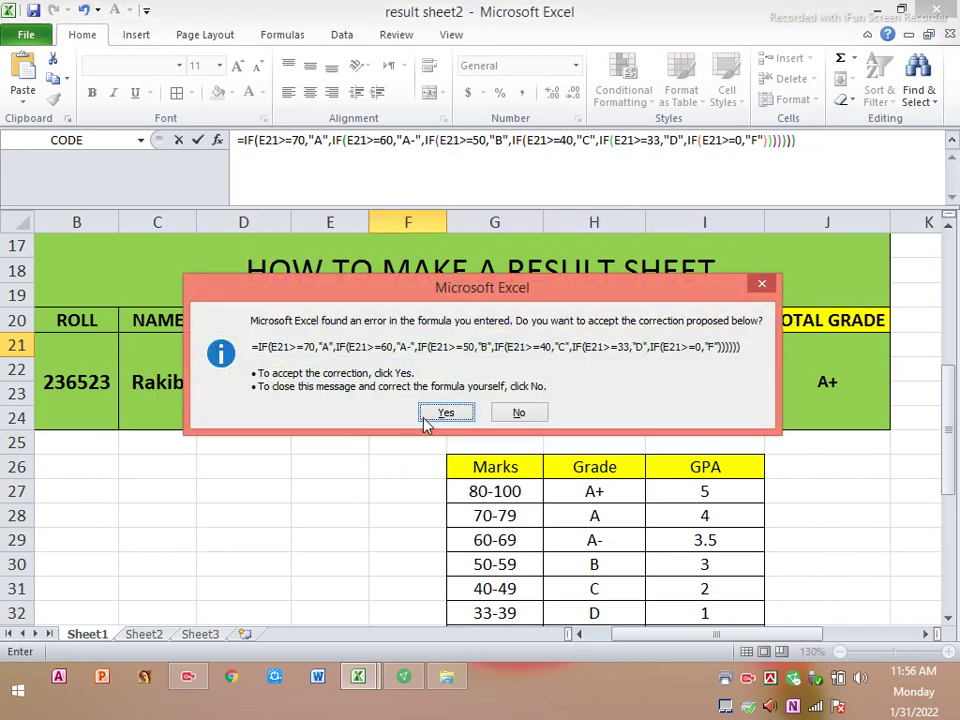
# Step: Accept Excel's corrected F21 formula and scroll to the empty area below the table
pyautogui.click(432, 407)
pyautogui.click(414, 326)
pyautogui.click(212, 494)
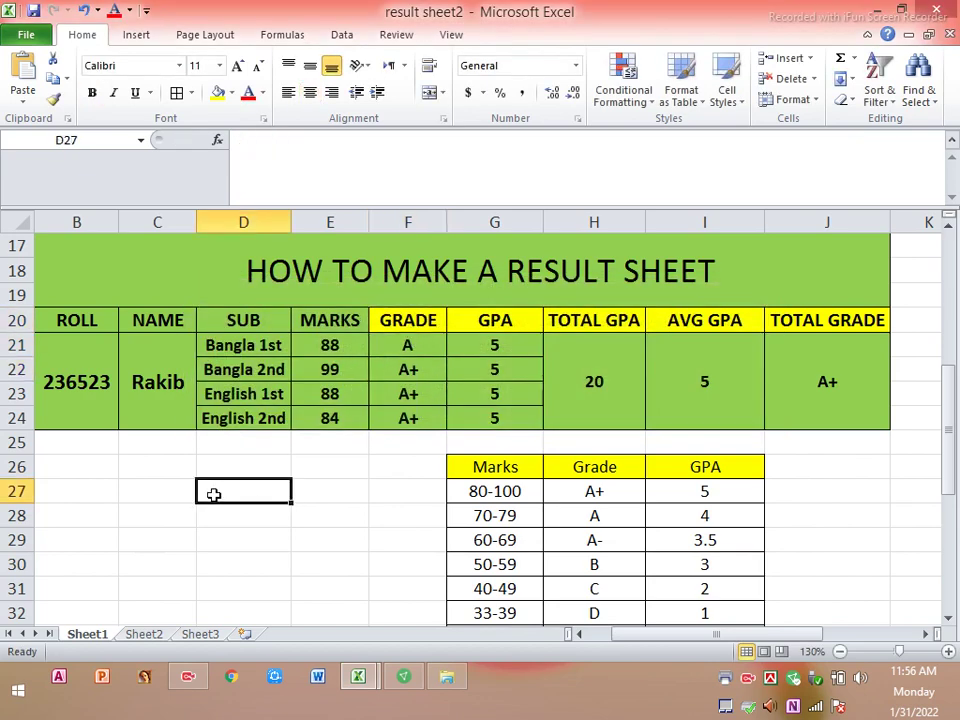
pyautogui.scroll(-4, 228, 486)
pyautogui.scroll(-3, 228, 486)
pyautogui.click(275, 390)
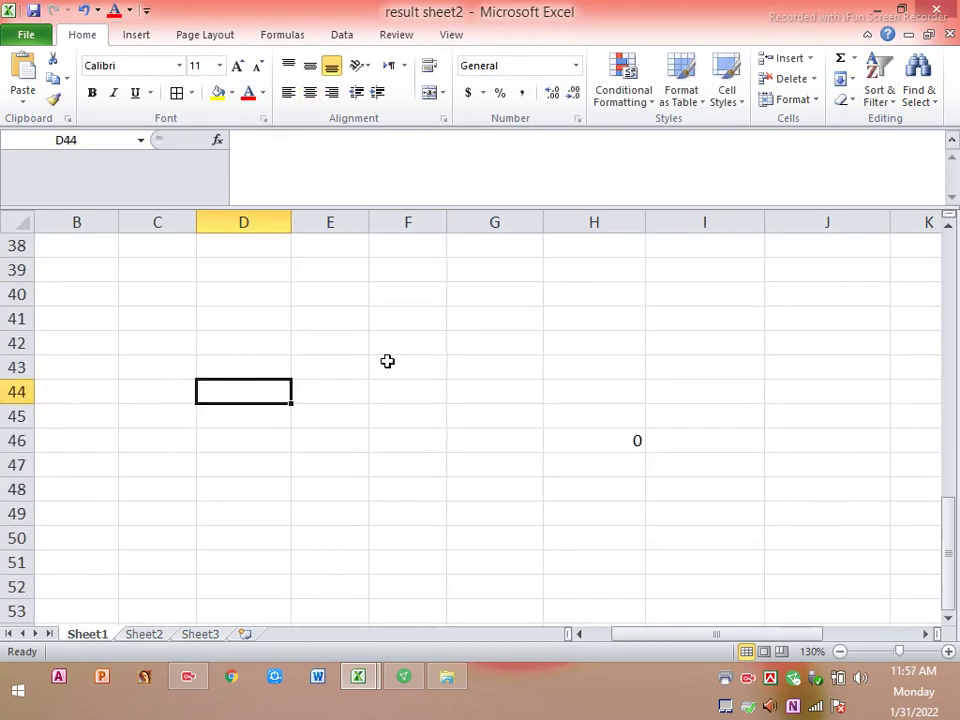
# Step: Type the pattern =IF(MARKS>=80,"A+", into cell E42
pyautogui.click(311, 338)
pyautogui.write('=')
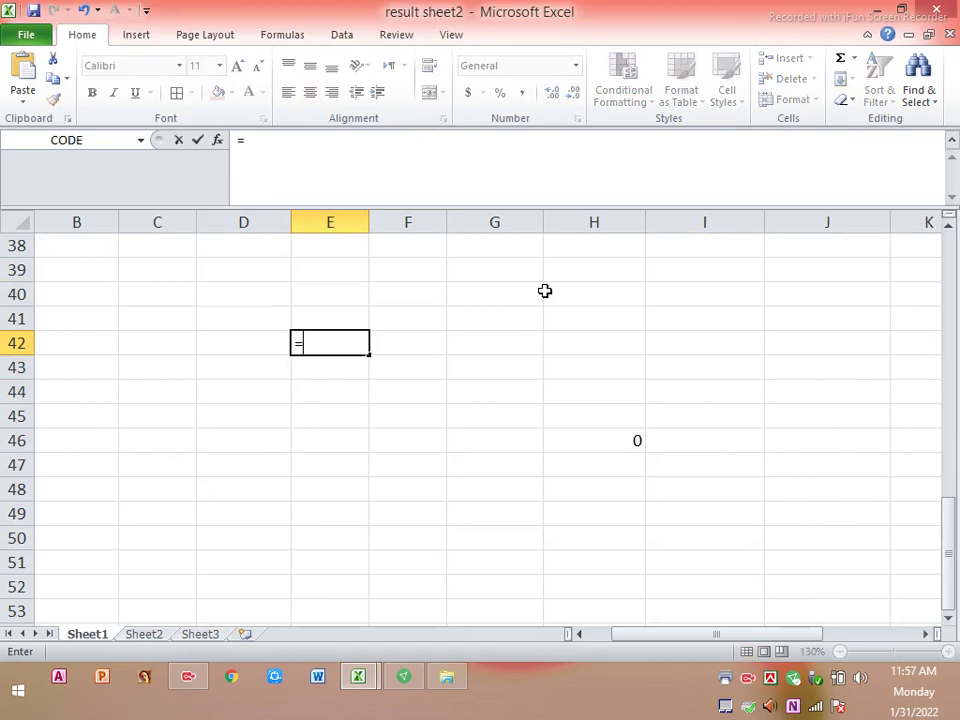
pyautogui.write('IF')
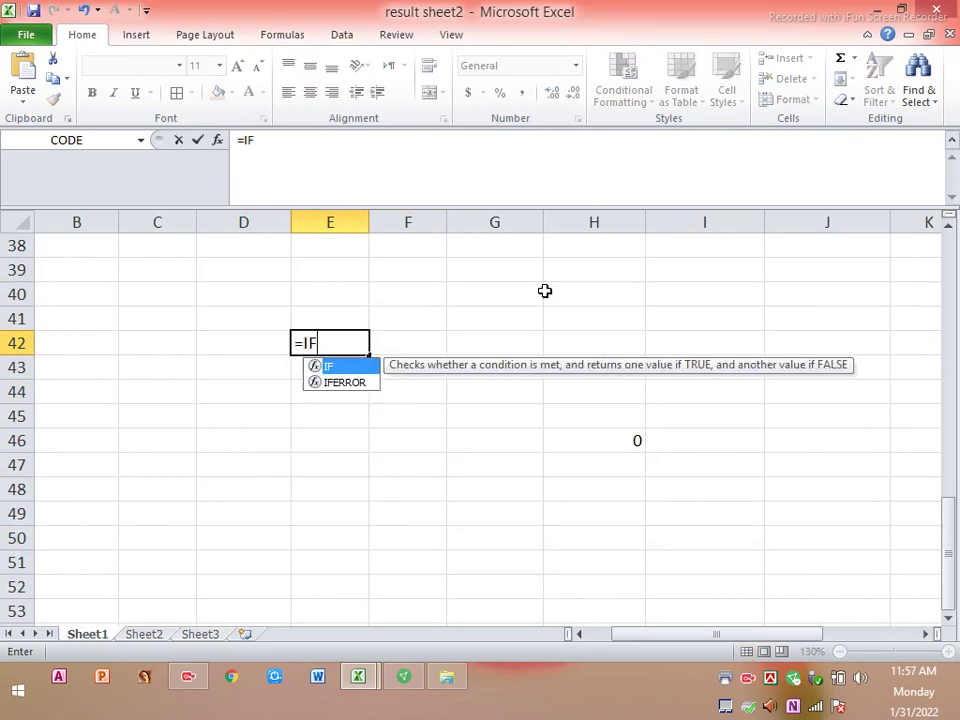
pyautogui.write('(MA')
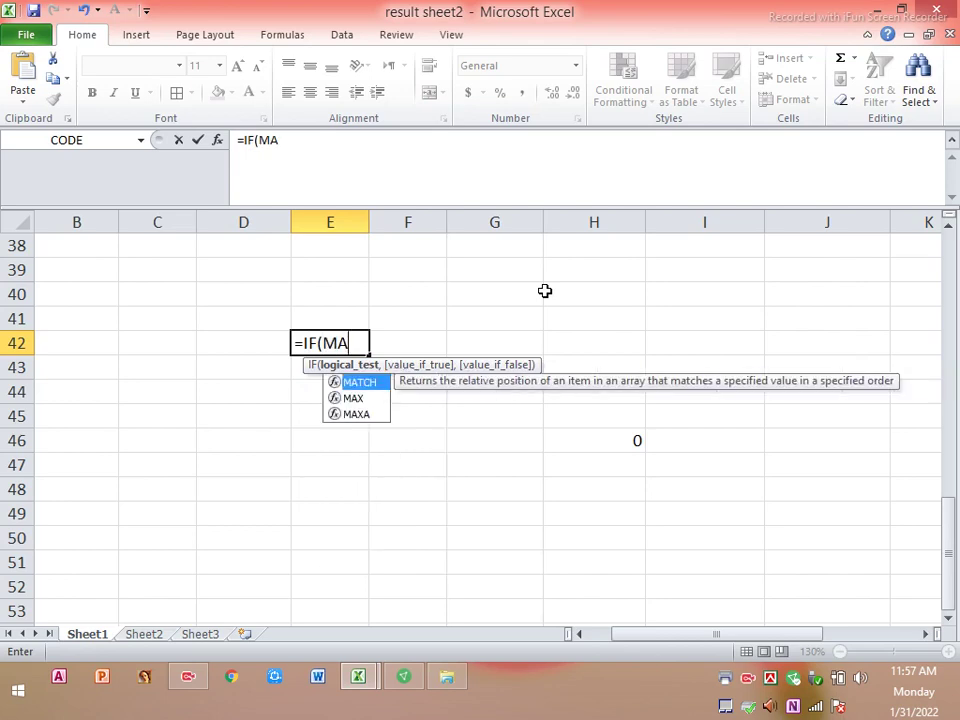
pyautogui.write('RKS')
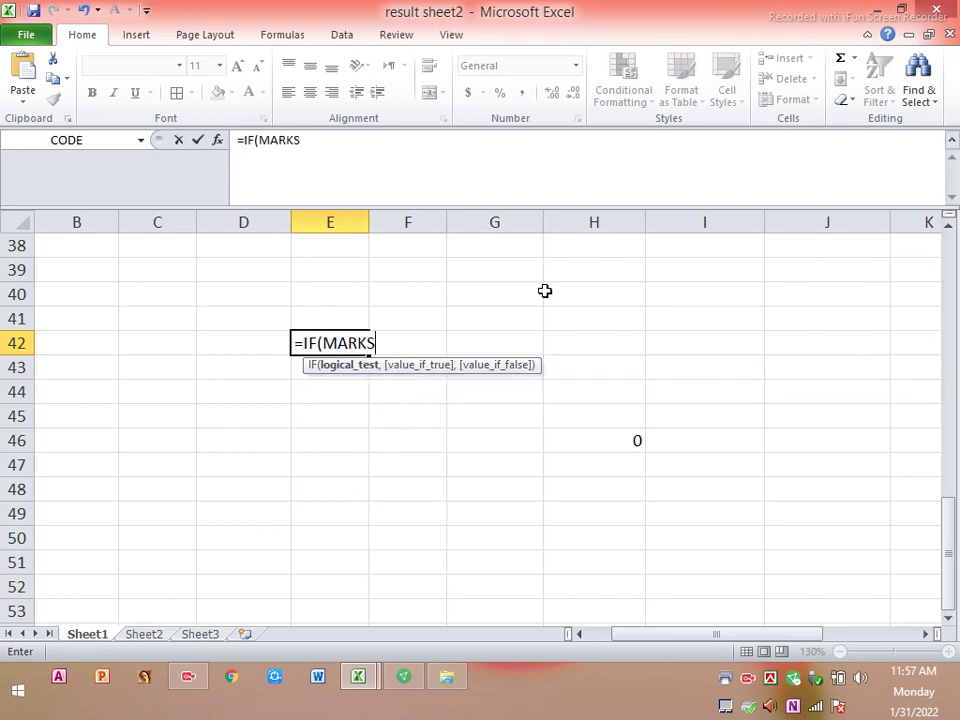
pyautogui.write('>')
pyautogui.write('80')
pyautogui.press('BackSpace')
pyautogui.press('BackSpace')
pyautogui.write('=')
pyautogui.write('80')
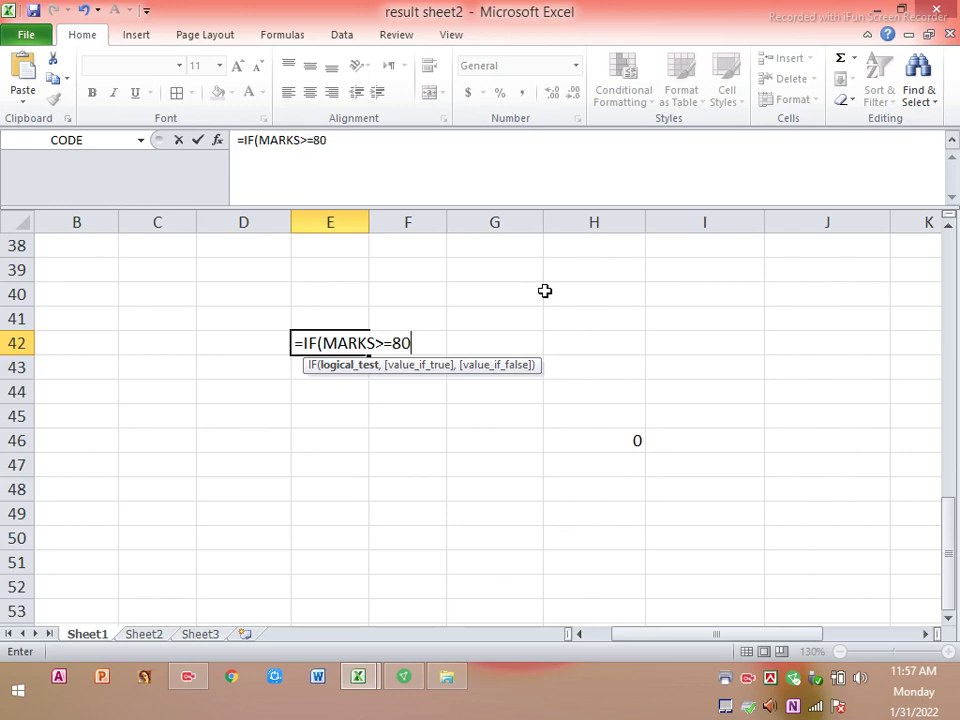
pyautogui.write(',"A')
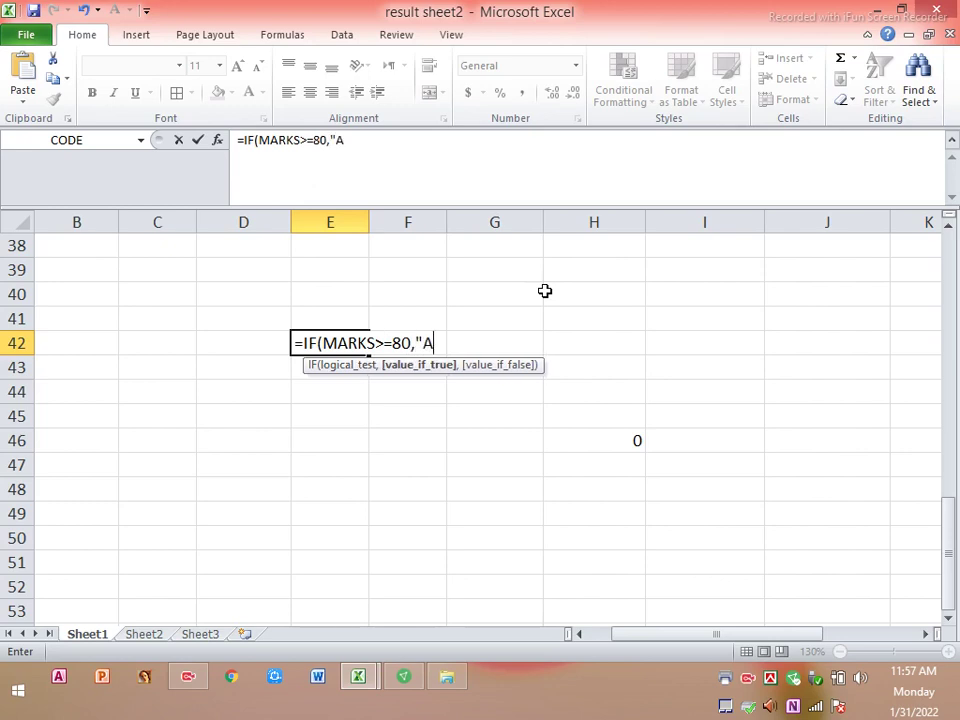
pyautogui.write('+"')
pyautogui.write(',')
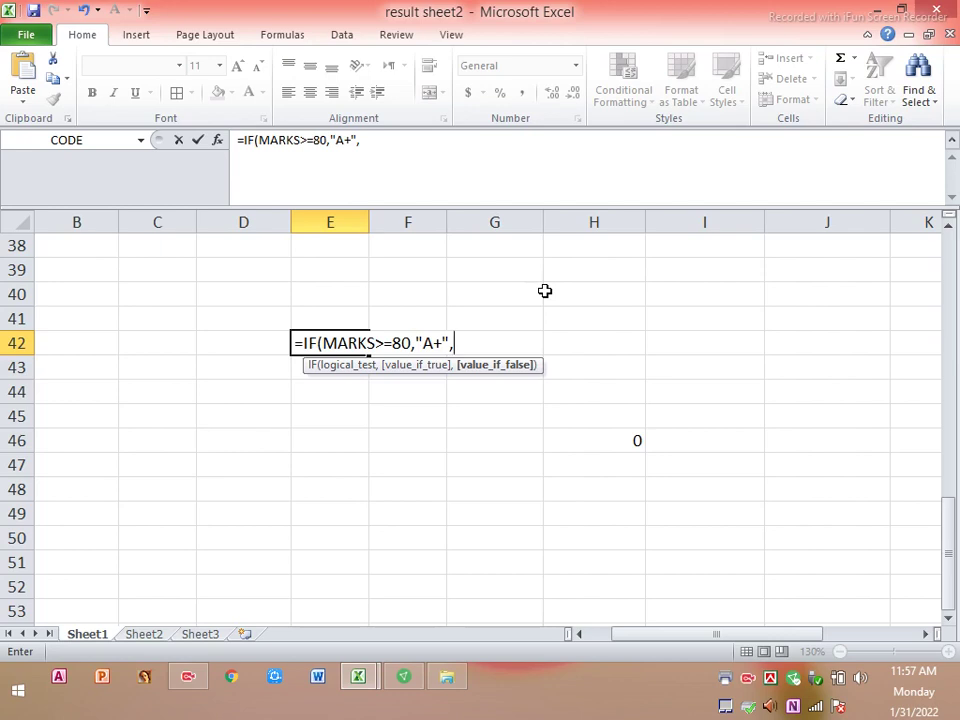
# Step: Remove the leading equals sign so E42 keeps IF(MARKS>=80,"A+", as plain text
pyautogui.click(307, 344)
pyautogui.press('BackSpace')
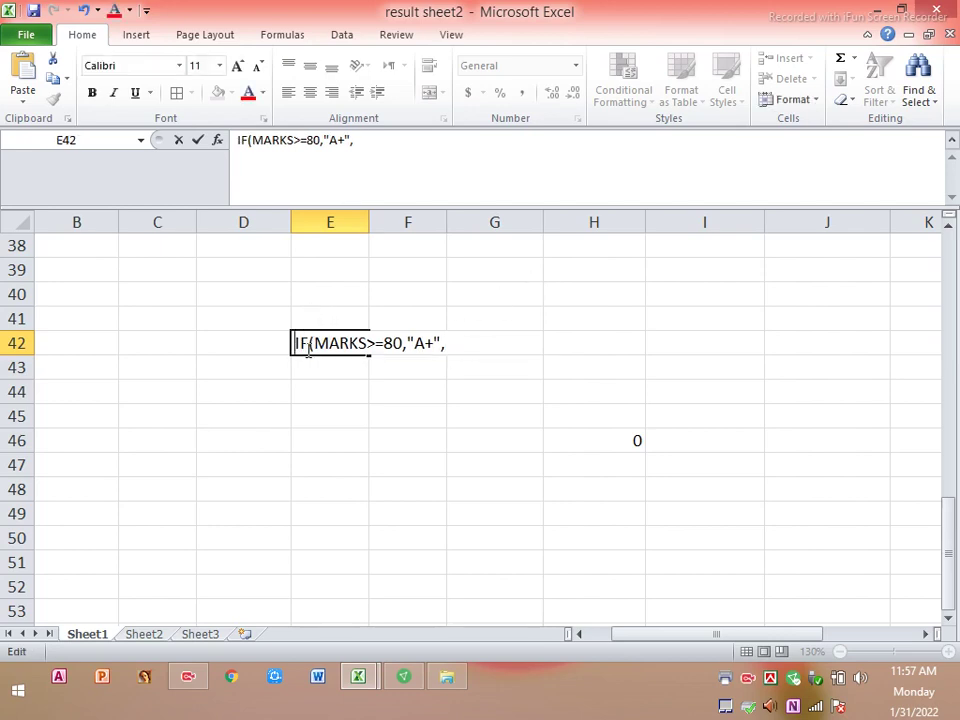
pyautogui.click(455, 422)
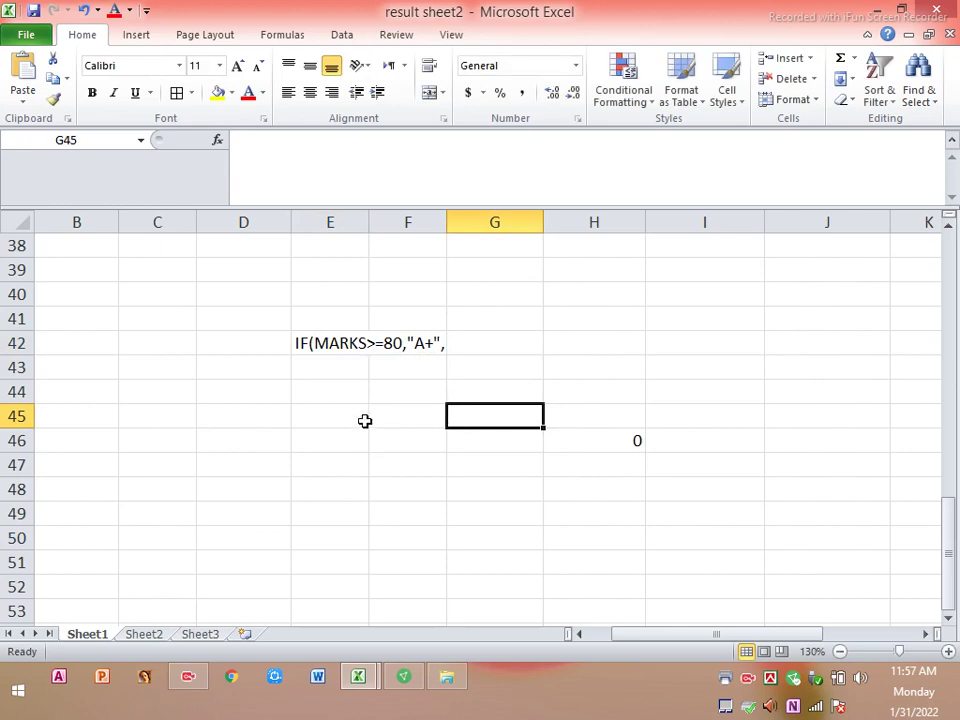
pyautogui.click(340, 408)
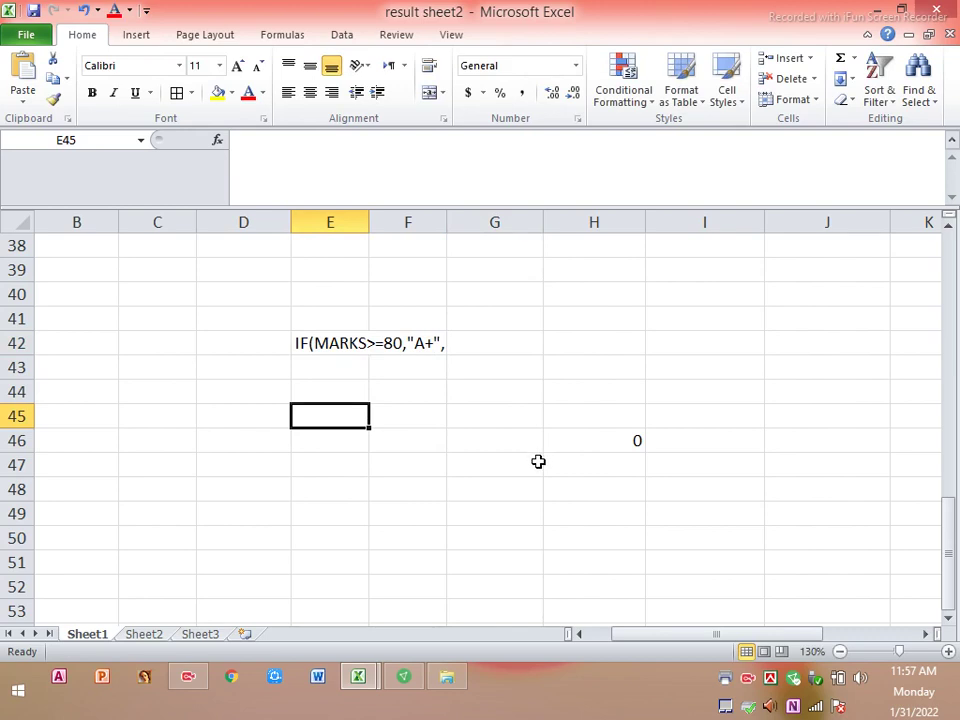
pyautogui.click(184, 337)
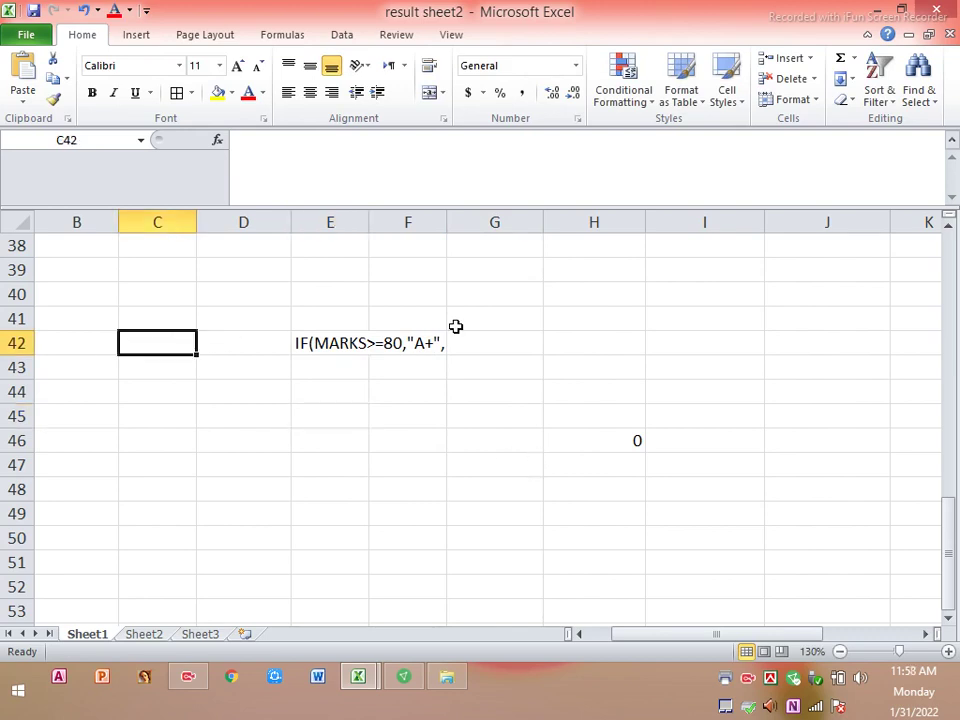
# Step: Add the labels GARDE in C42 and GPA in C44
pyautogui.write('G')
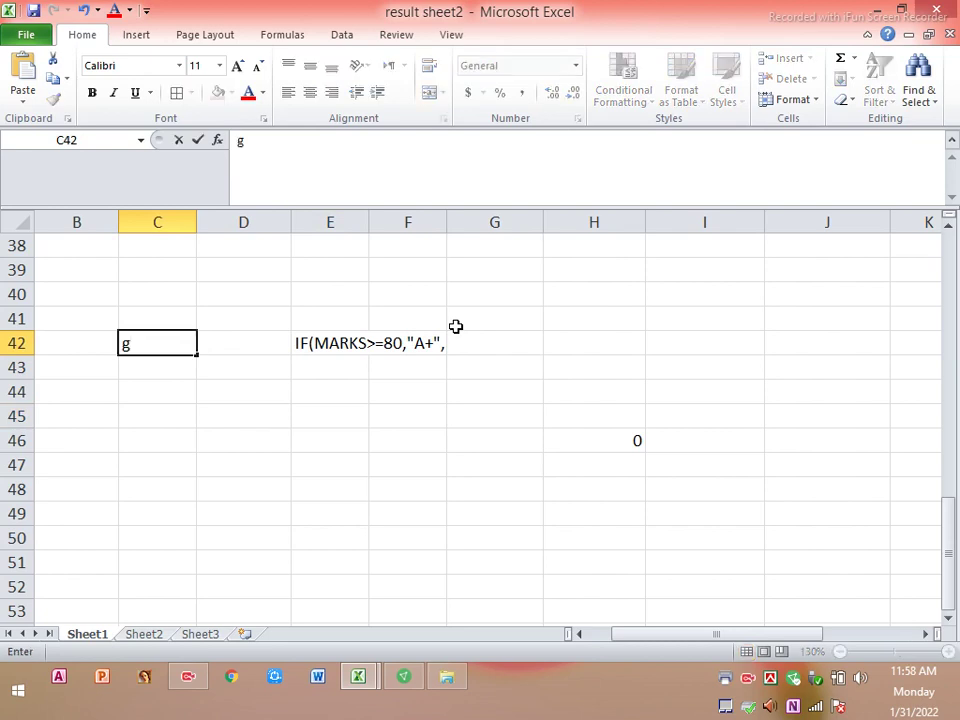
pyautogui.write('ARDE')
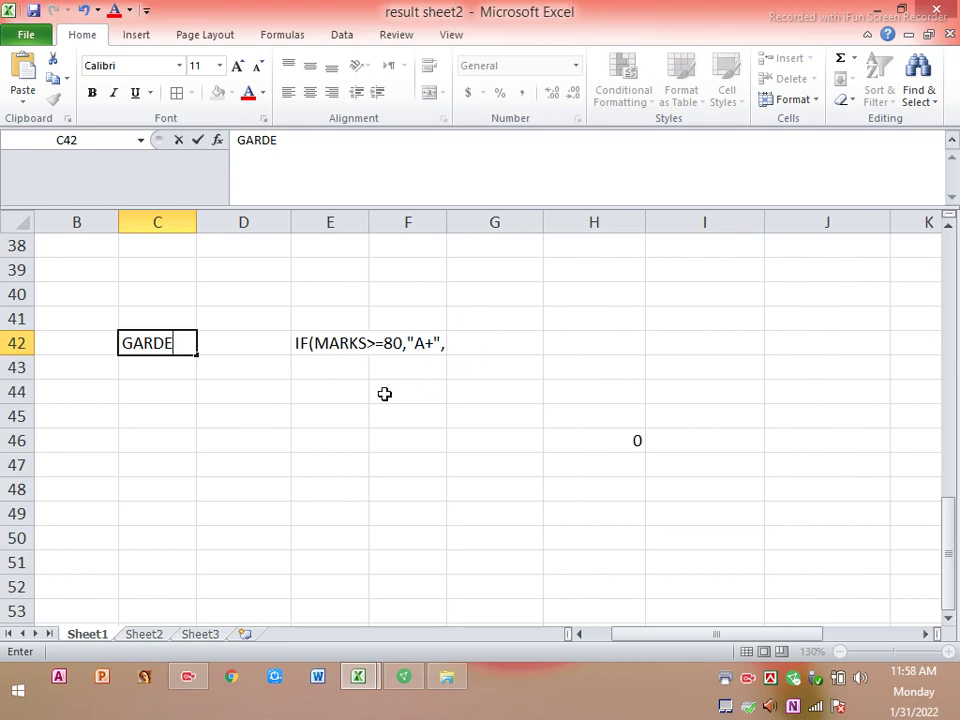
pyautogui.click(163, 401)
pyautogui.write('GPS')
pyautogui.press('BackSpace')
pyautogui.write('A')
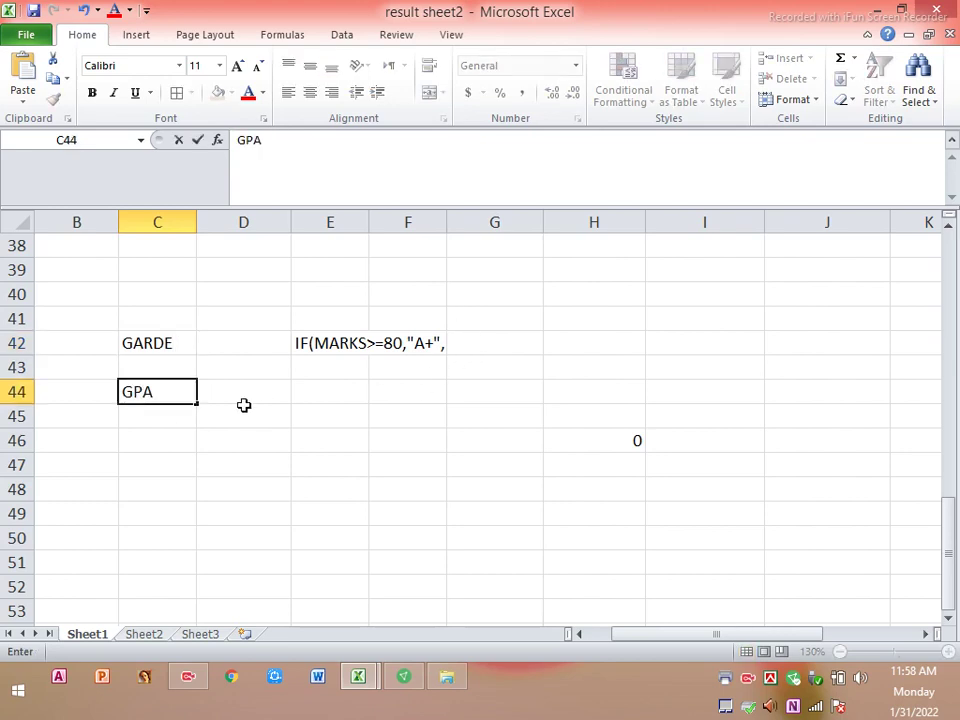
# Step: Enter the GPA pattern IF(MARKS>=80,5, as text in E44
pyautogui.click(356, 404)
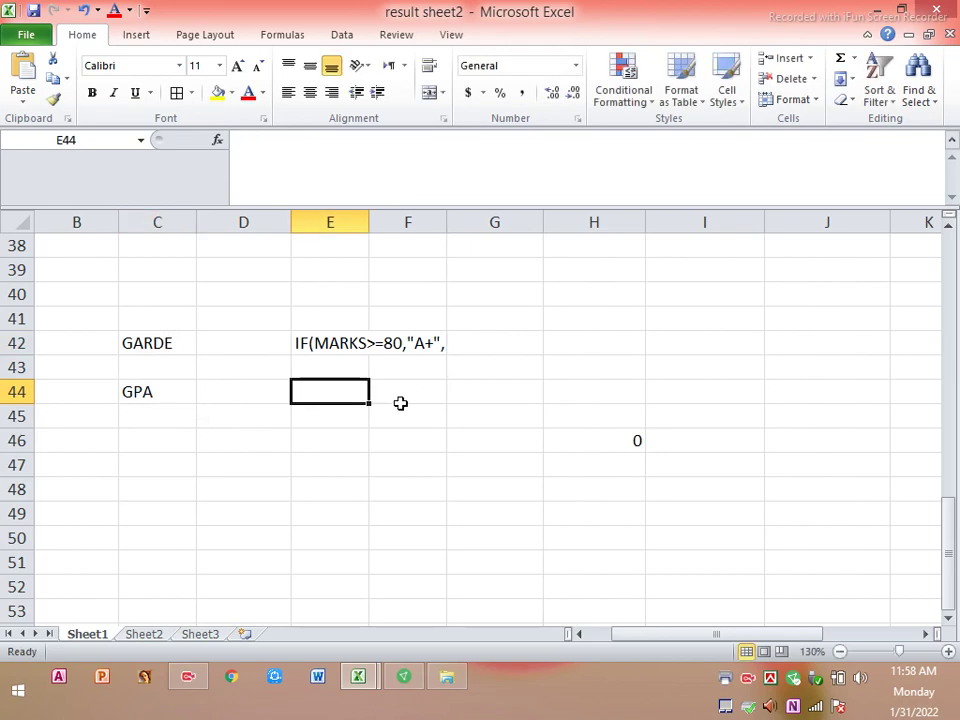
pyautogui.write('I')
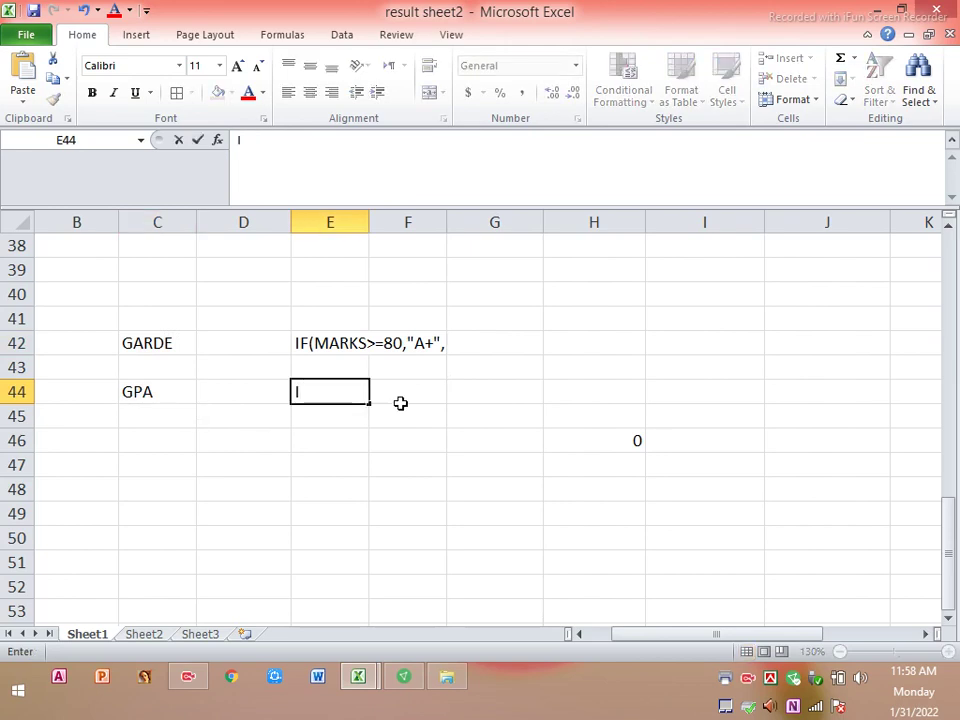
pyautogui.write('F')
pyautogui.write('(')
pyautogui.write('MARKS')
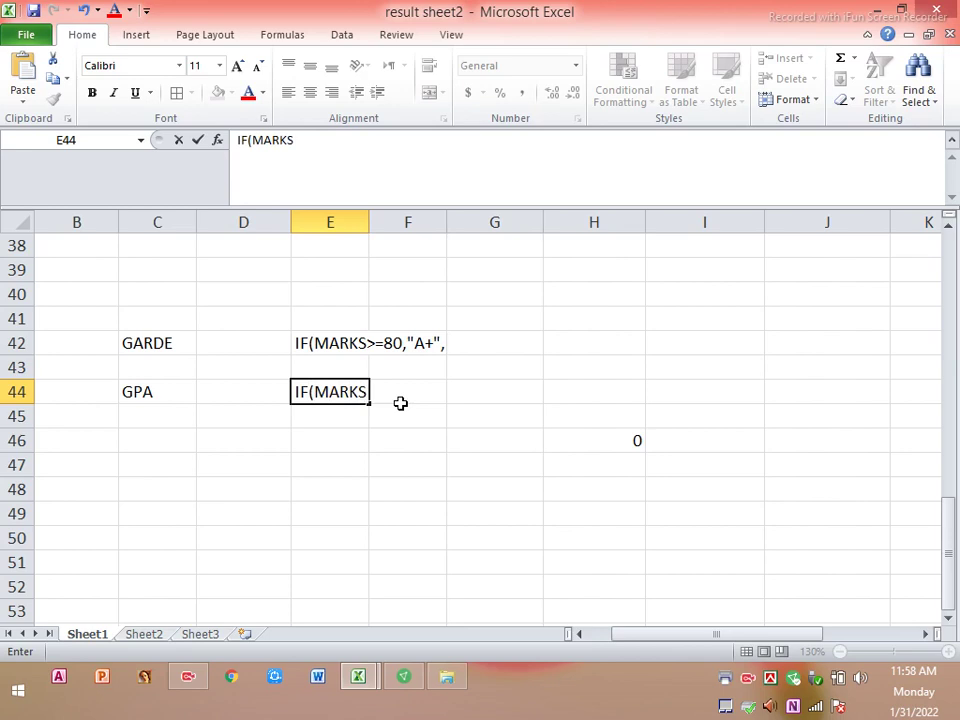
pyautogui.write('>')
pyautogui.write('=')
pyautogui.write('80')
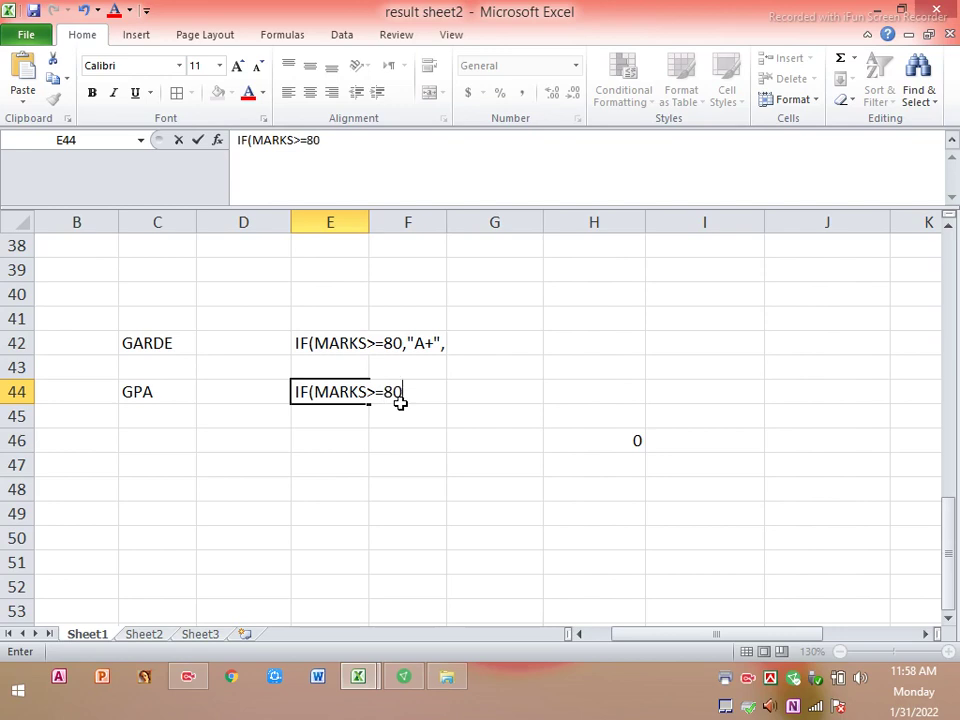
pyautogui.write(',')
pyautogui.write('5,')
pyautogui.click(324, 464)
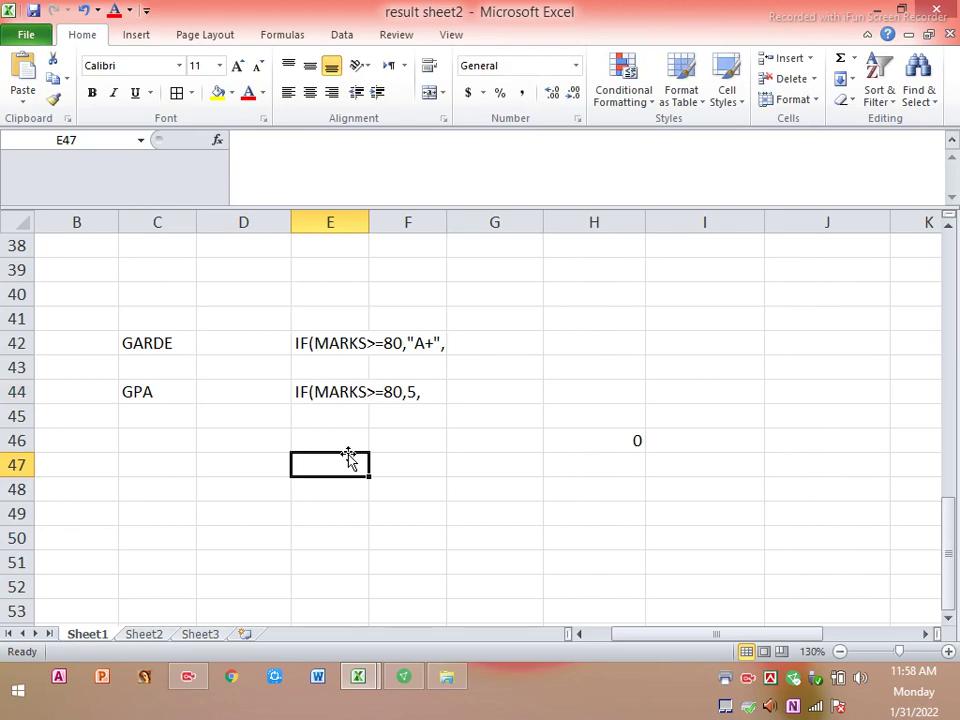
# Step: Review the TOTAL GRADE formula in J21, then return to the notes area
pyautogui.click(443, 490)
pyautogui.scroll(4, 491, 476)
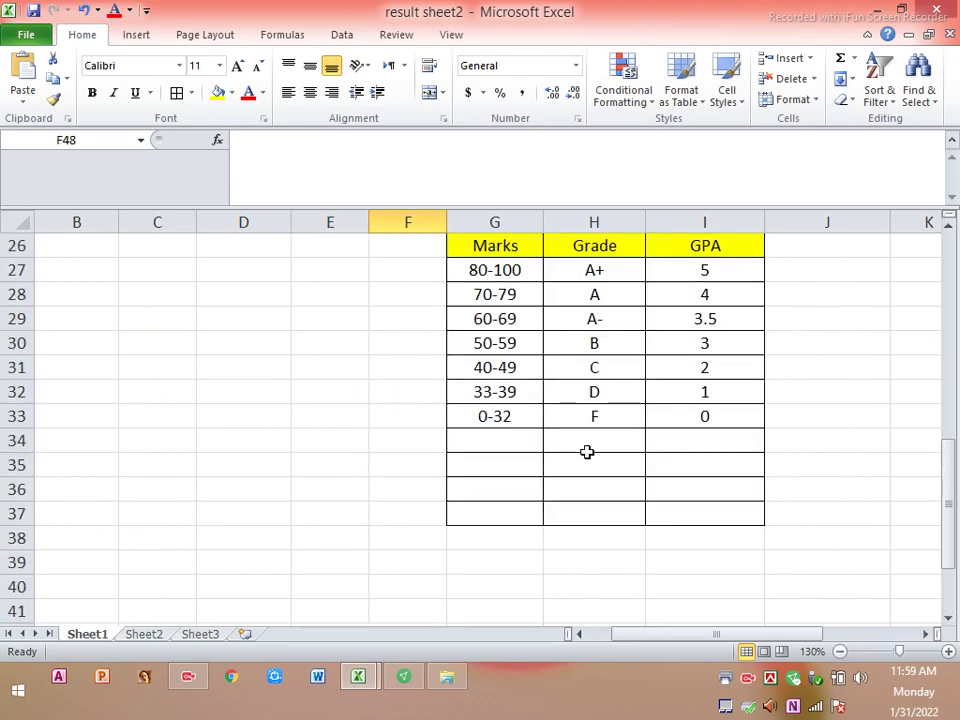
pyautogui.scroll(4, 587, 452)
pyautogui.click(840, 448)
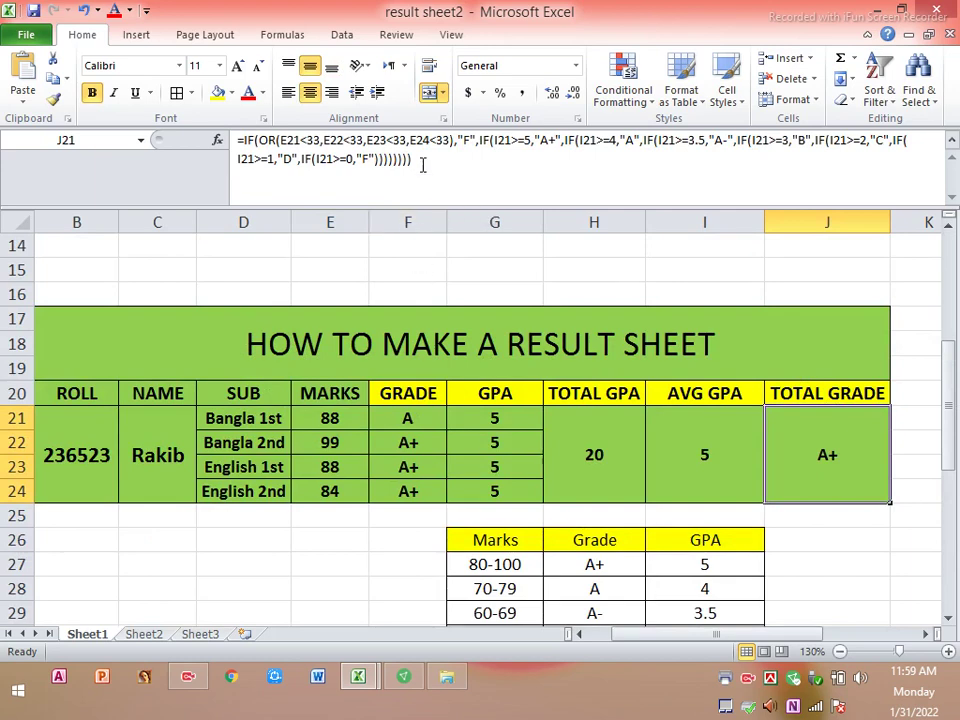
pyautogui.scroll(-3, 420, 185)
pyautogui.scroll(-3, 406, 201)
pyautogui.scroll(-4, 400, 220)
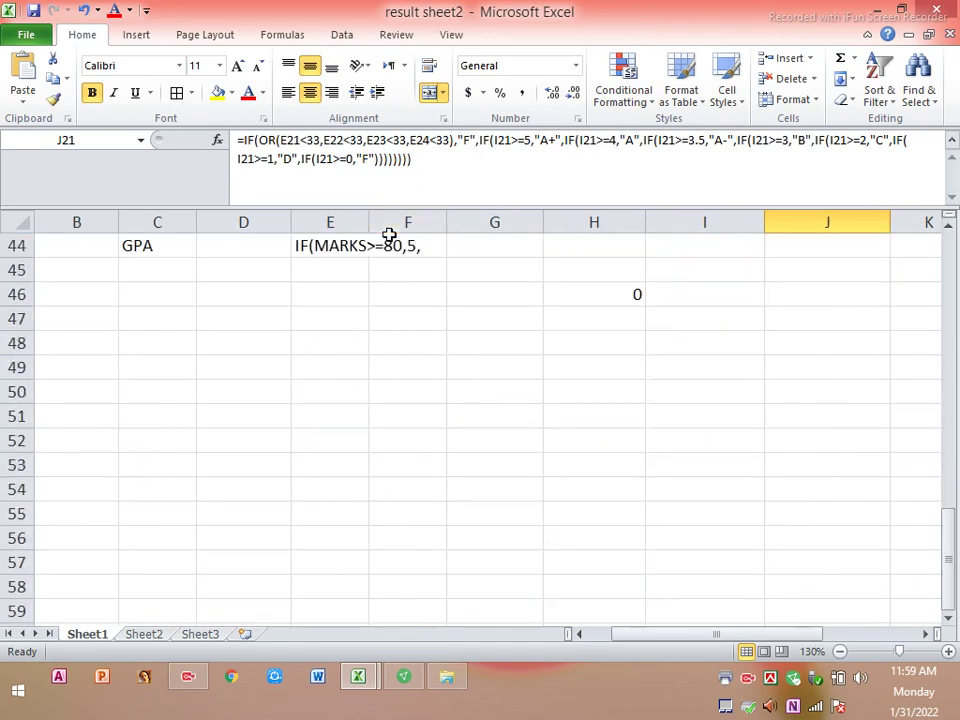
pyautogui.scroll(1, 390, 350)
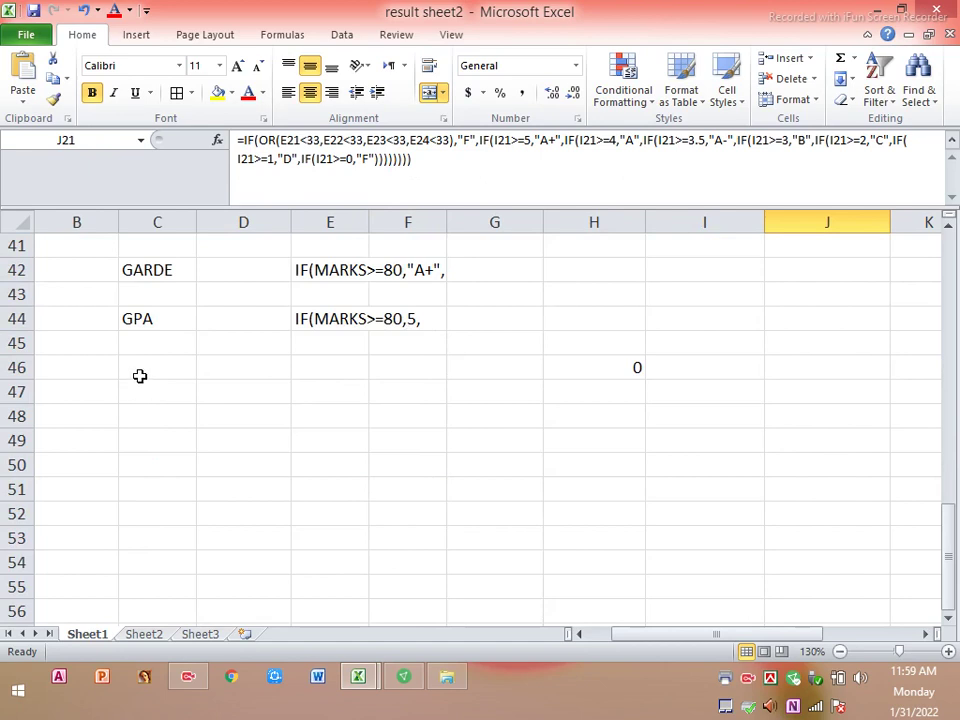
# Step: Add the label TOTAL GARDE in C46 with the note IF(MARKS<33,............ in E46
pyautogui.click(180, 376)
pyautogui.write('TOTAL')
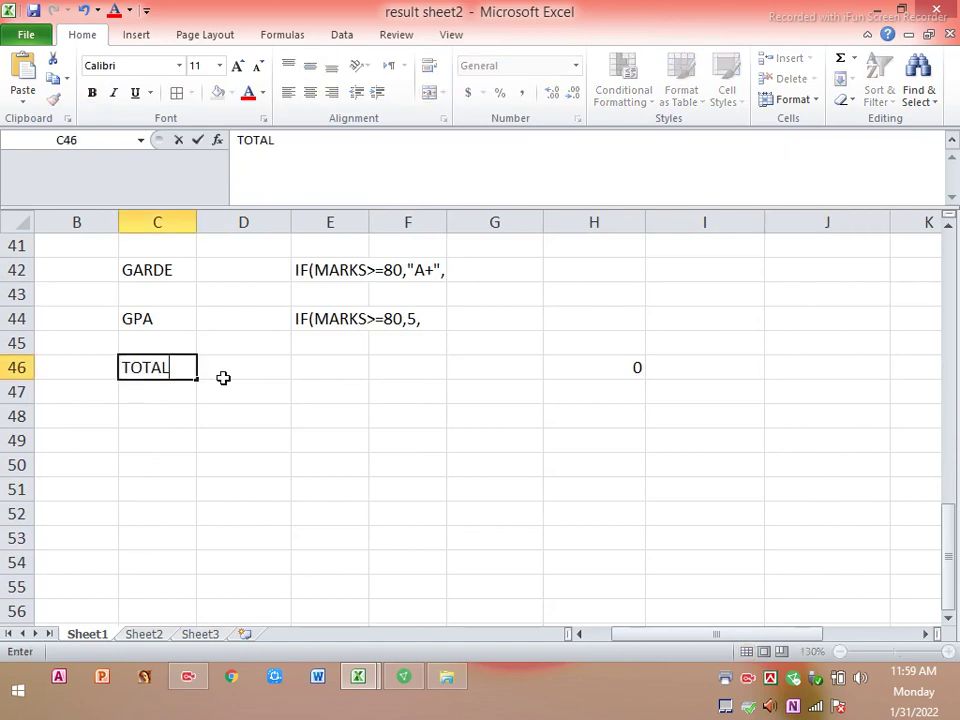
pyautogui.write(' GARDE')
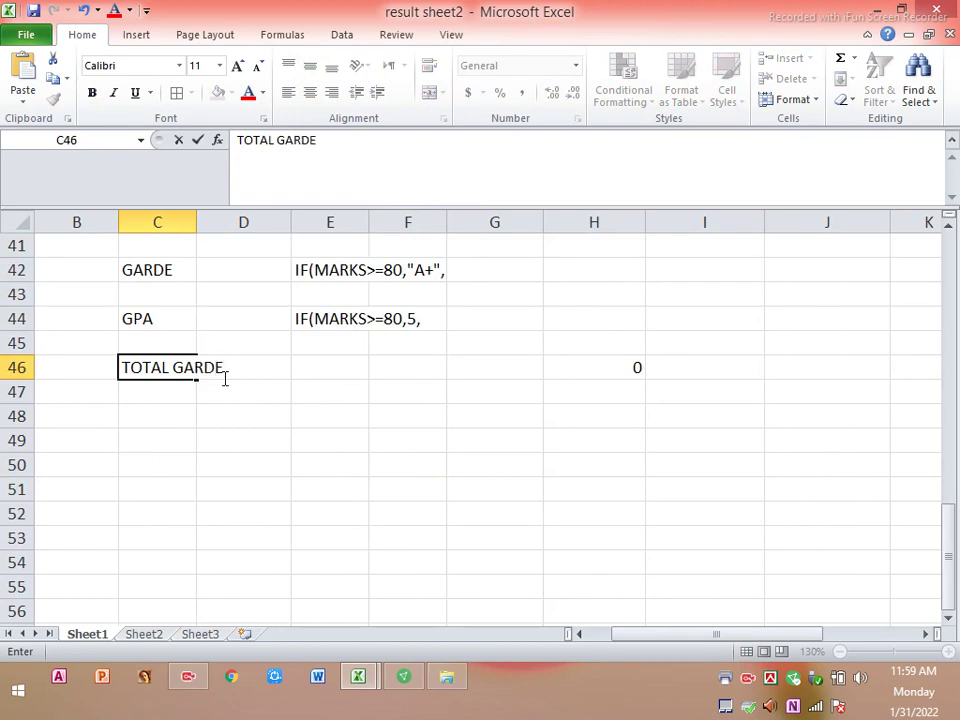
pyautogui.click(338, 374)
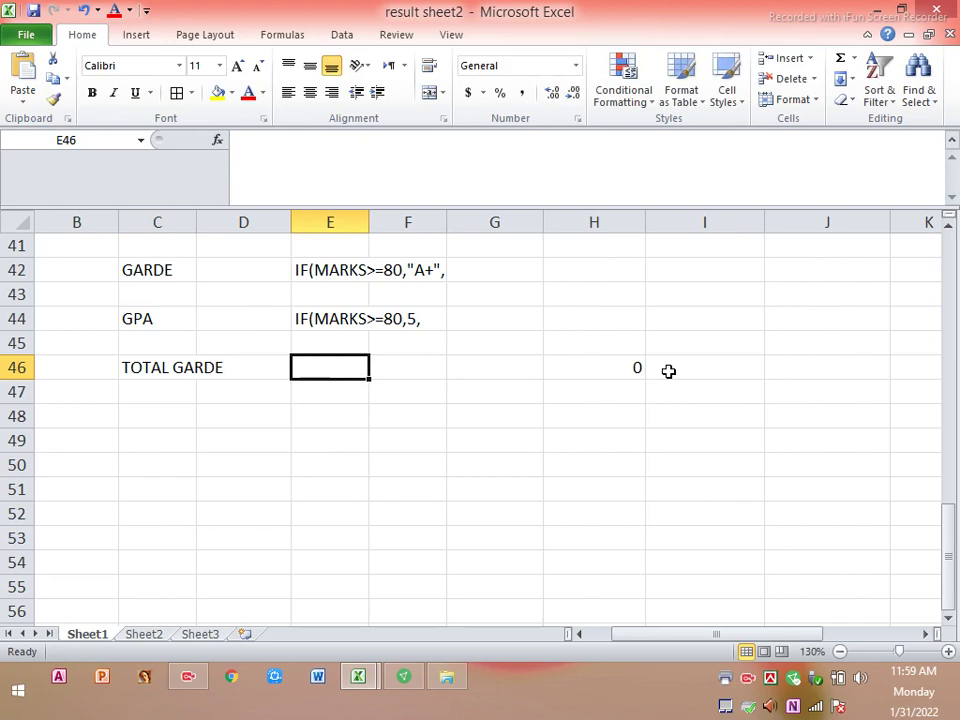
pyautogui.write('IF')
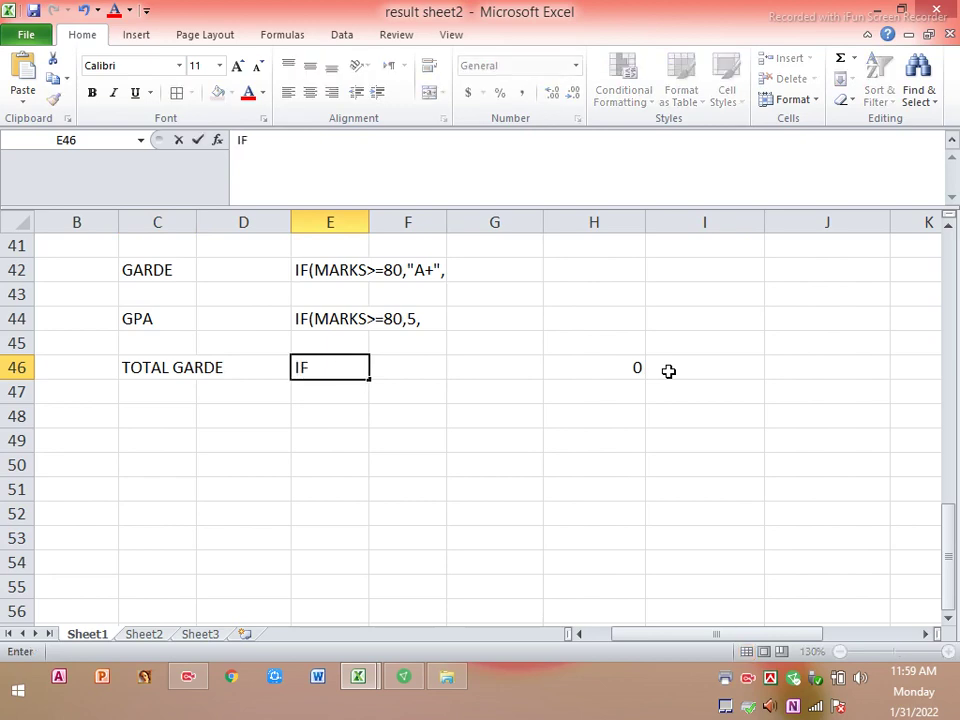
pyautogui.write('(MA')
pyautogui.write('RKS')
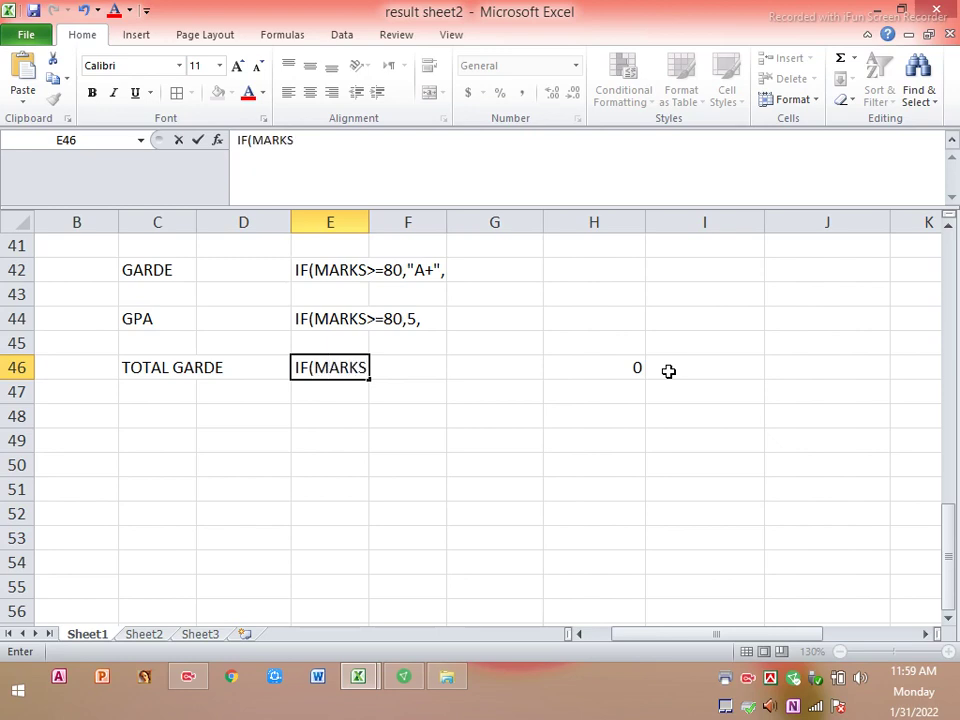
pyautogui.write('<')
pyautogui.write('33,')
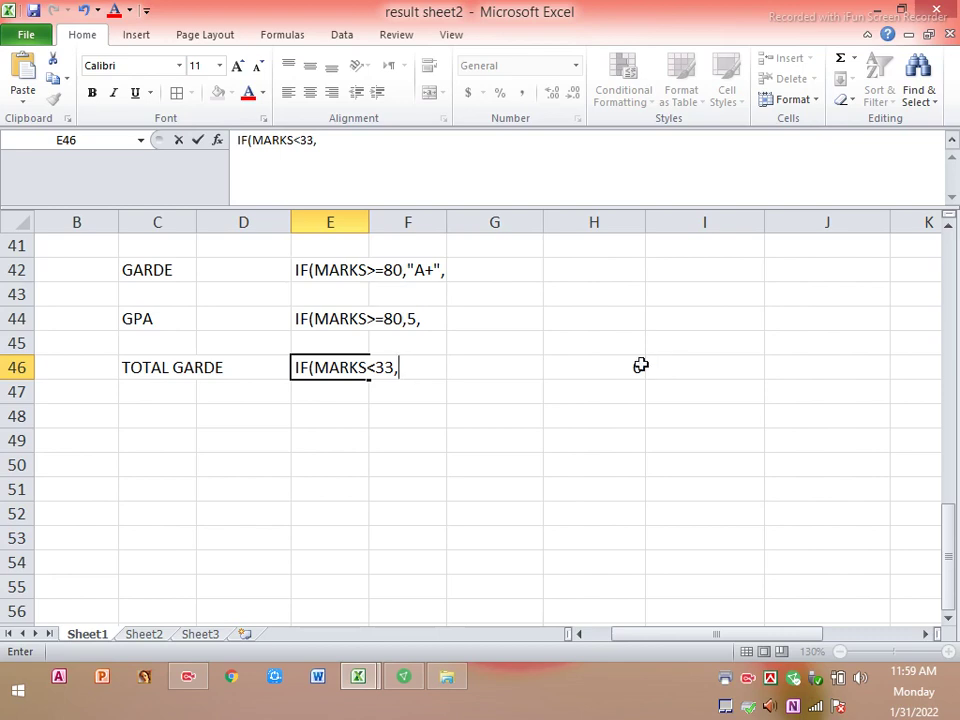
pyautogui.click(483, 447)
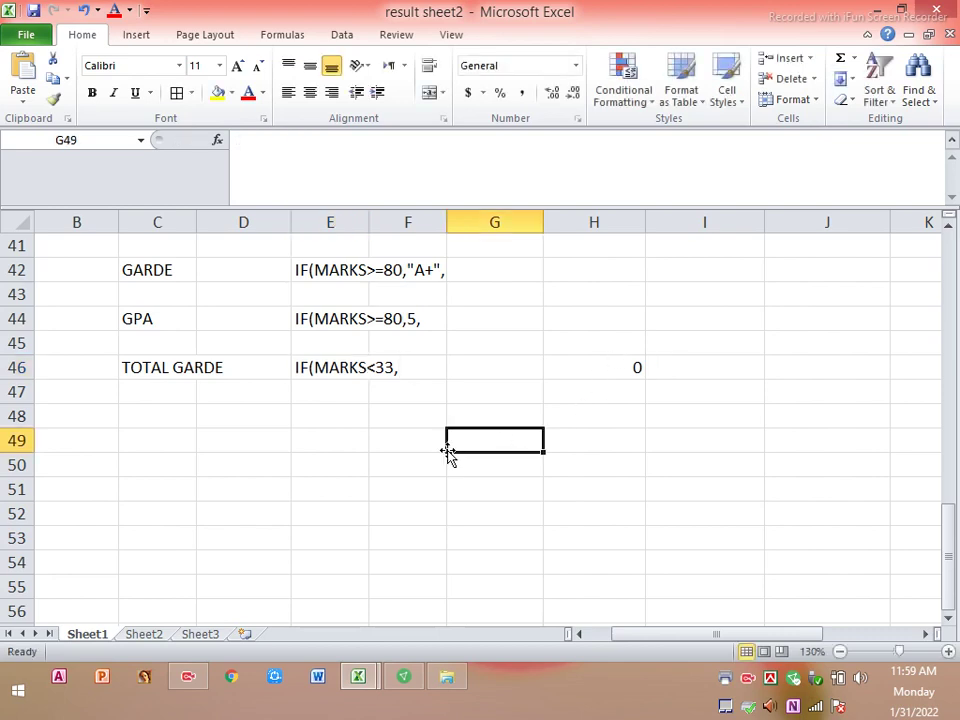
pyautogui.click(383, 370)
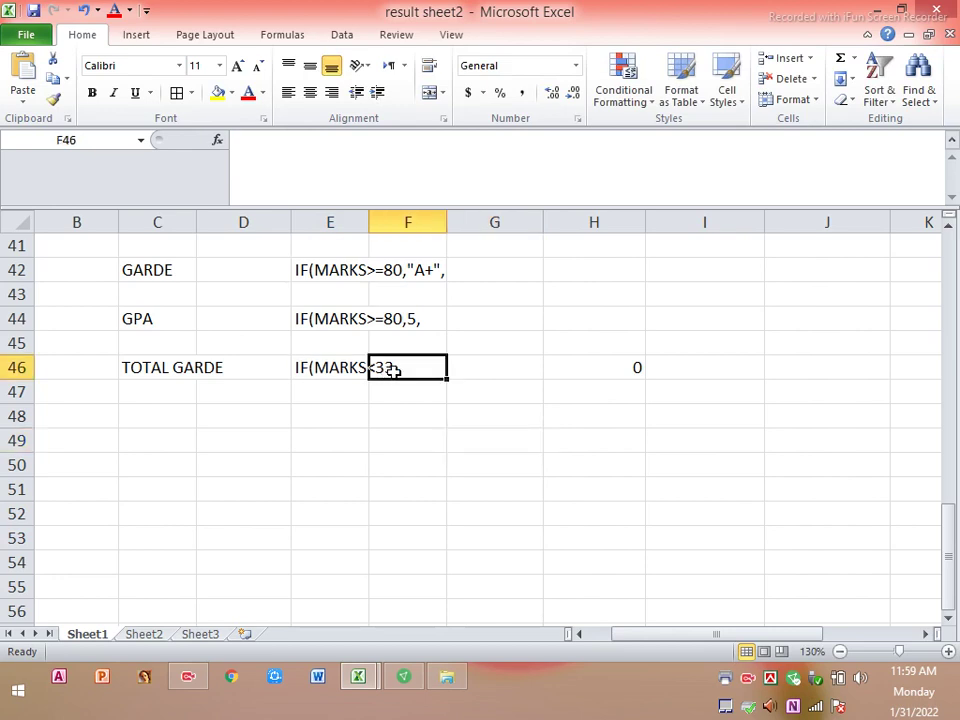
pyautogui.doubleClick(343, 367)
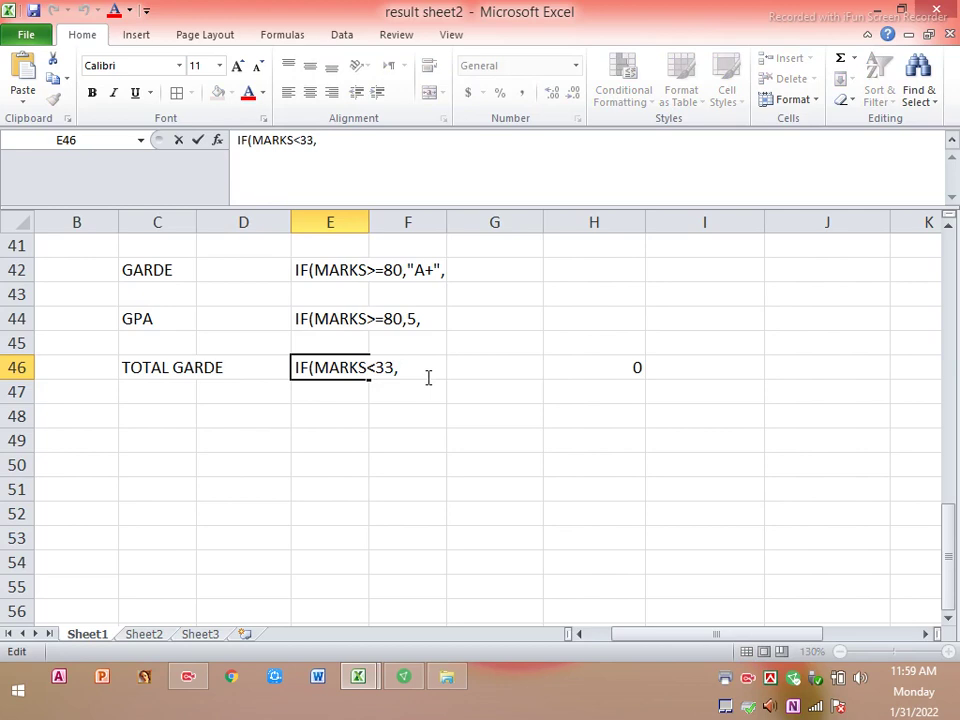
pyautogui.write('............')
# Step: Append a run of dots to the GPA pattern in E44
pyautogui.click(422, 318)
pyautogui.click(321, 320)
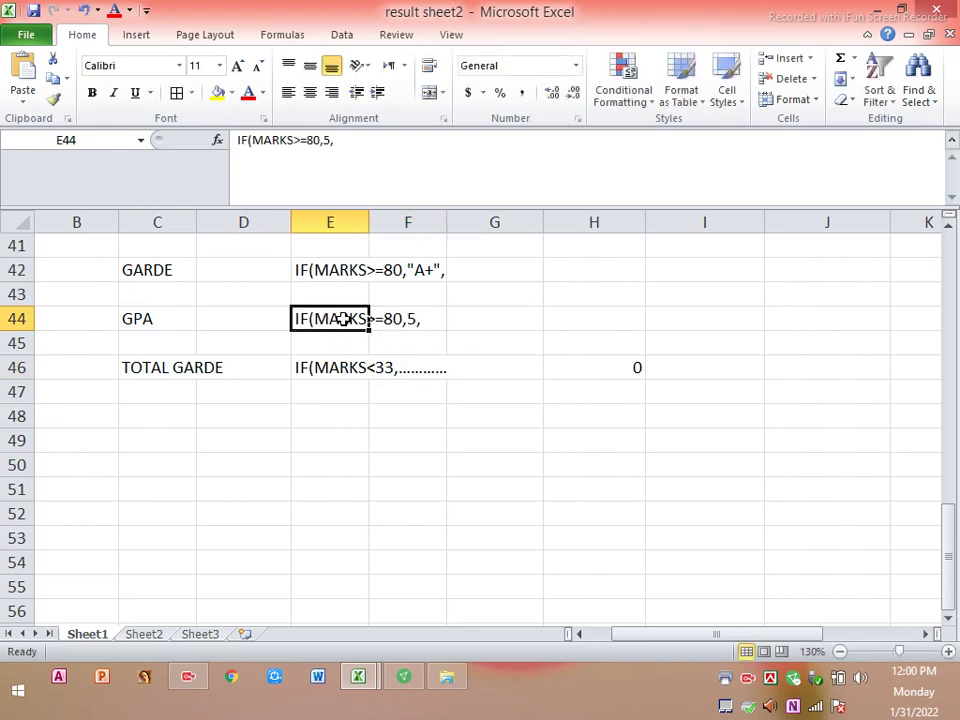
pyautogui.doubleClick(405, 328)
pyautogui.click(423, 325)
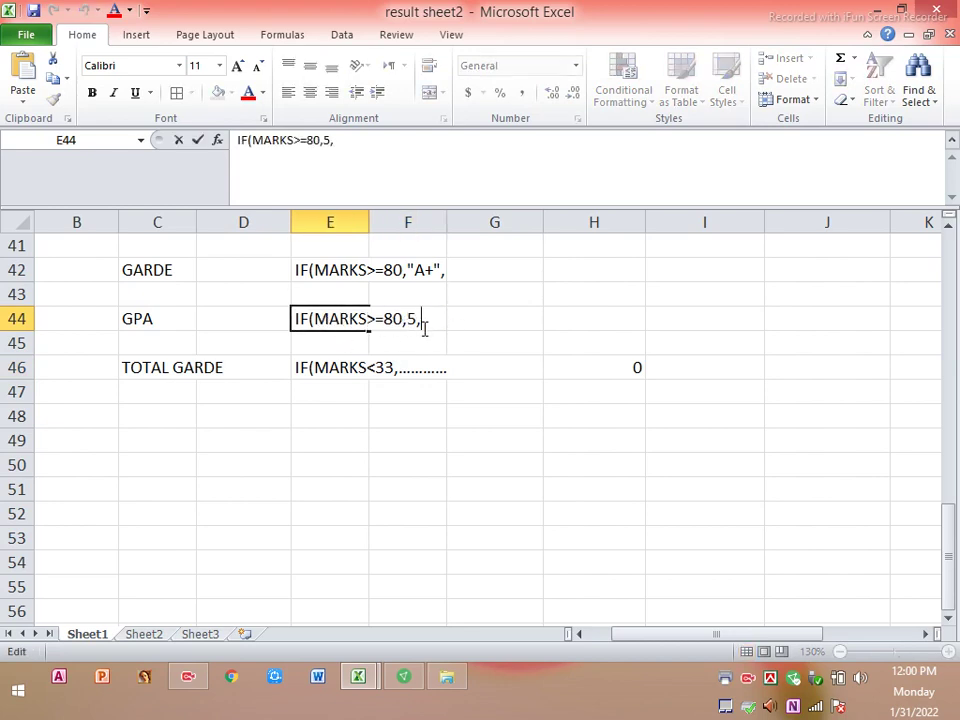
pyautogui.write('..........')
# Step: Append a run of dots to the GARDE pattern in E42 and select cell H46
pyautogui.click(364, 266)
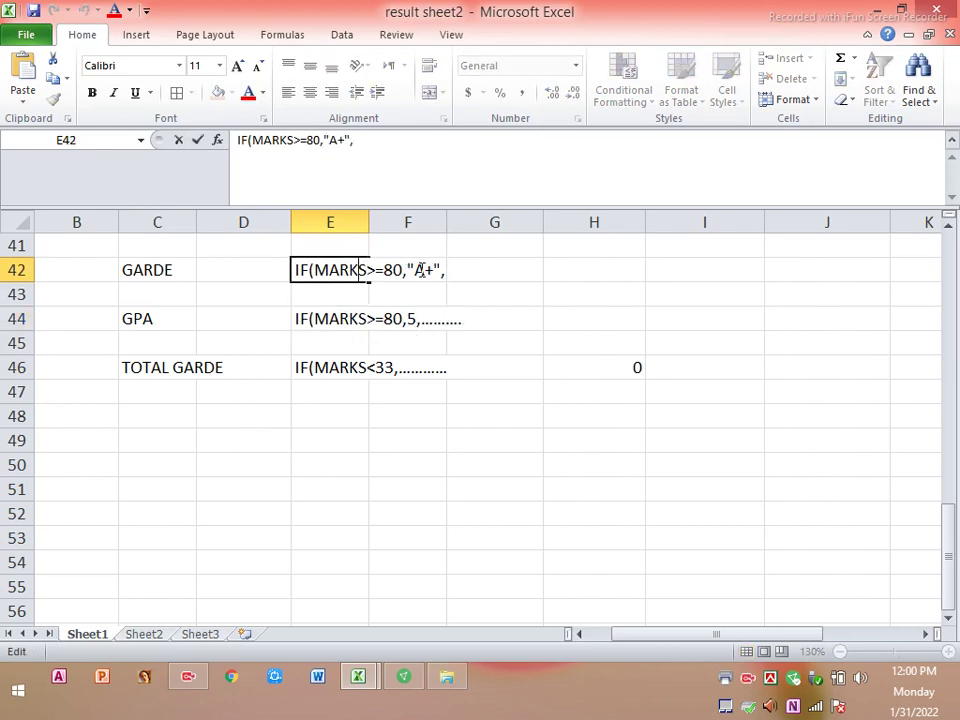
pyautogui.write('................')
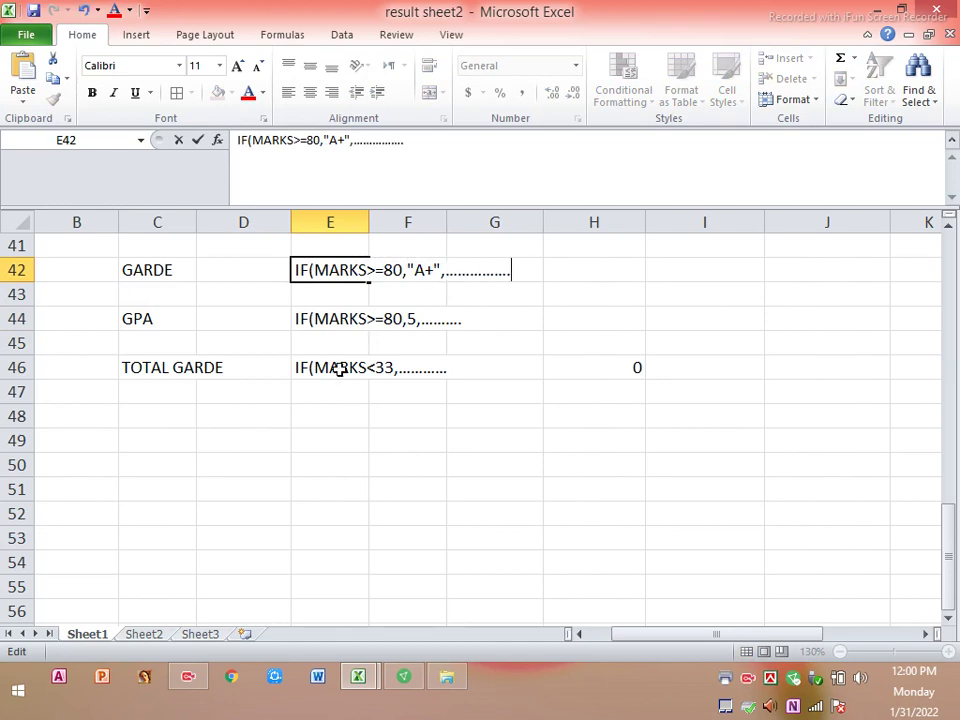
pyautogui.click(438, 375)
pyautogui.click(482, 400)
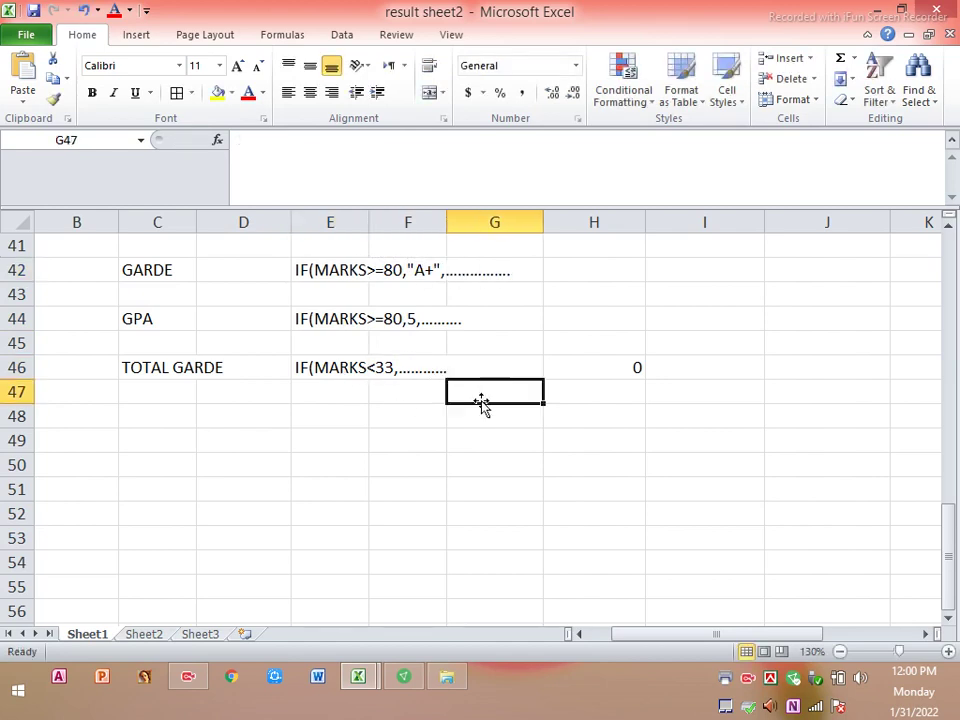
pyautogui.click(573, 374)
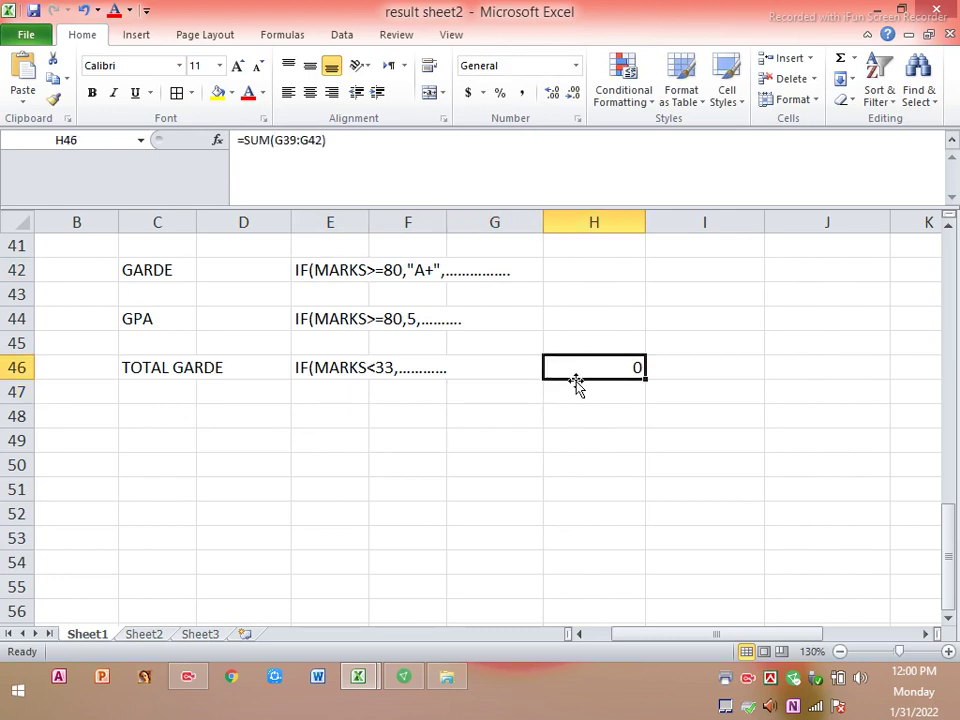
# Step: Put OR in H46 and IF(AVG GPA>=5,"A+",........ in I46, then select the B41:J48 notes block
pyautogui.write('OR')
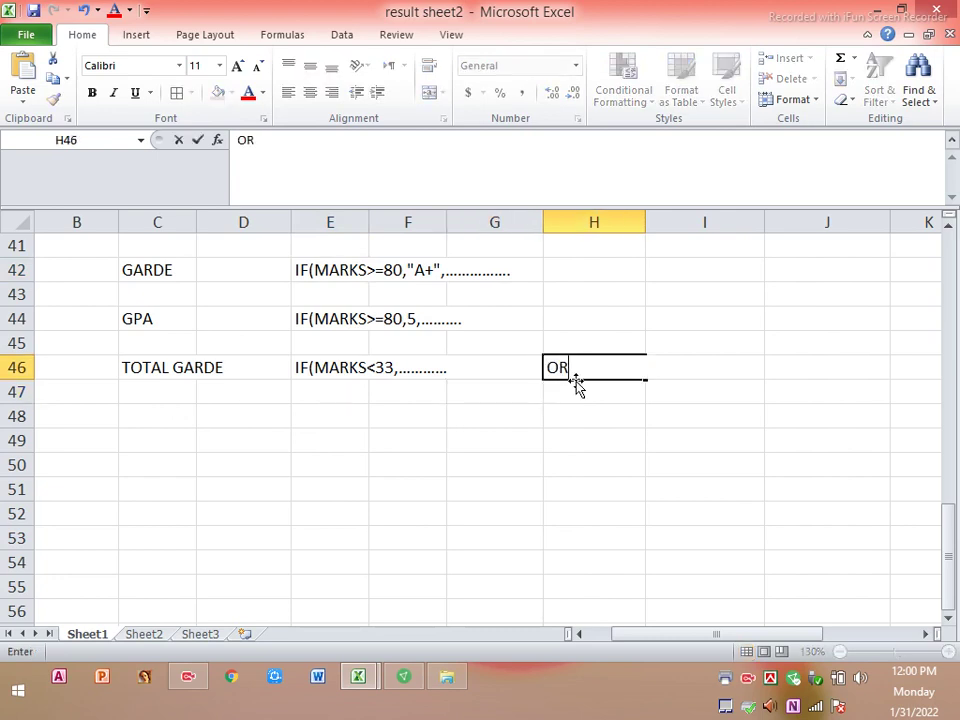
pyautogui.click(608, 443)
pyautogui.click(681, 369)
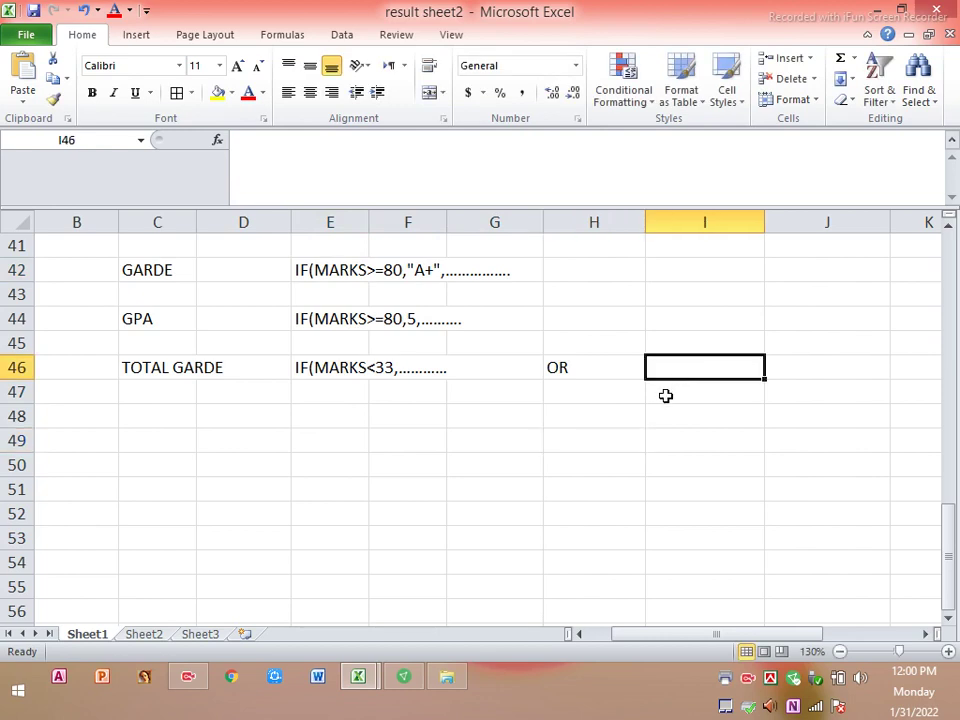
pyautogui.write('I')
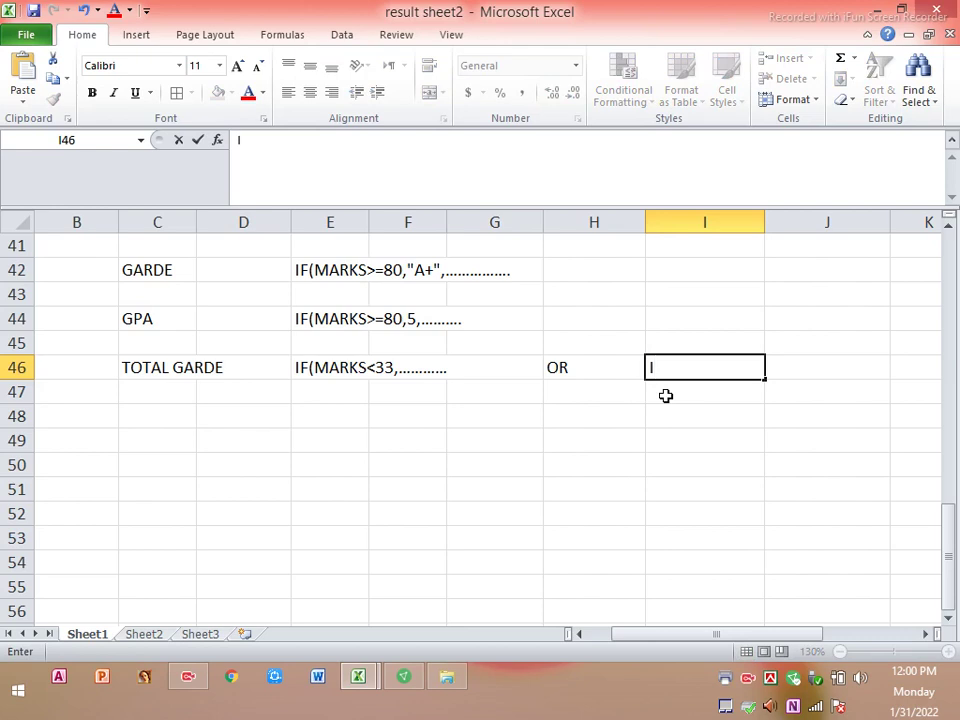
pyautogui.write('F(')
pyautogui.write('AVG')
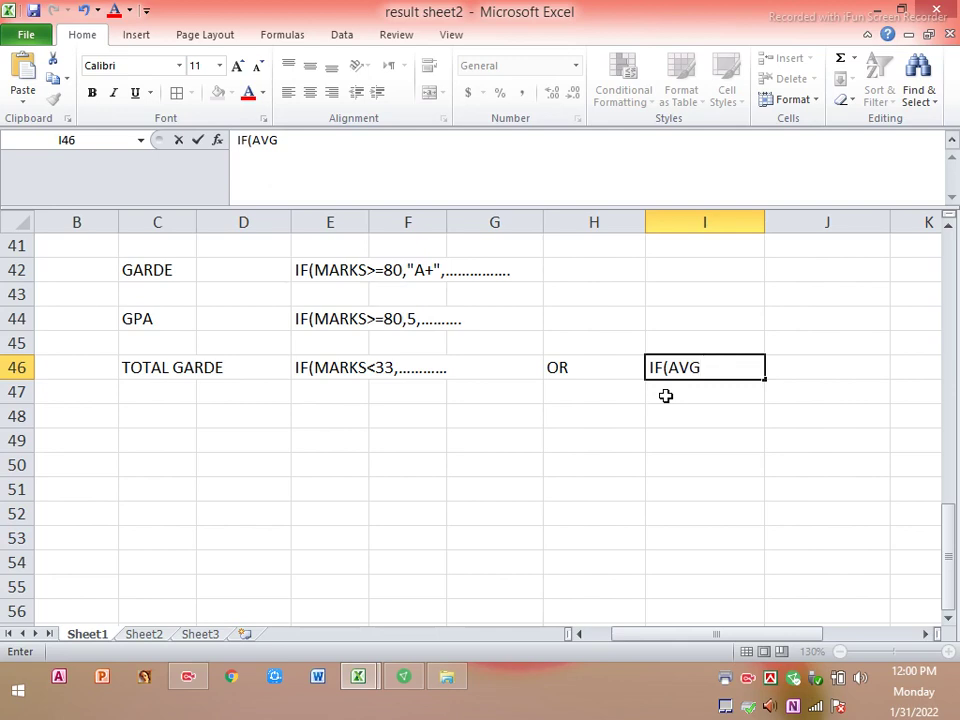
pyautogui.write(' GPA')
pyautogui.scroll(1, 665, 395)
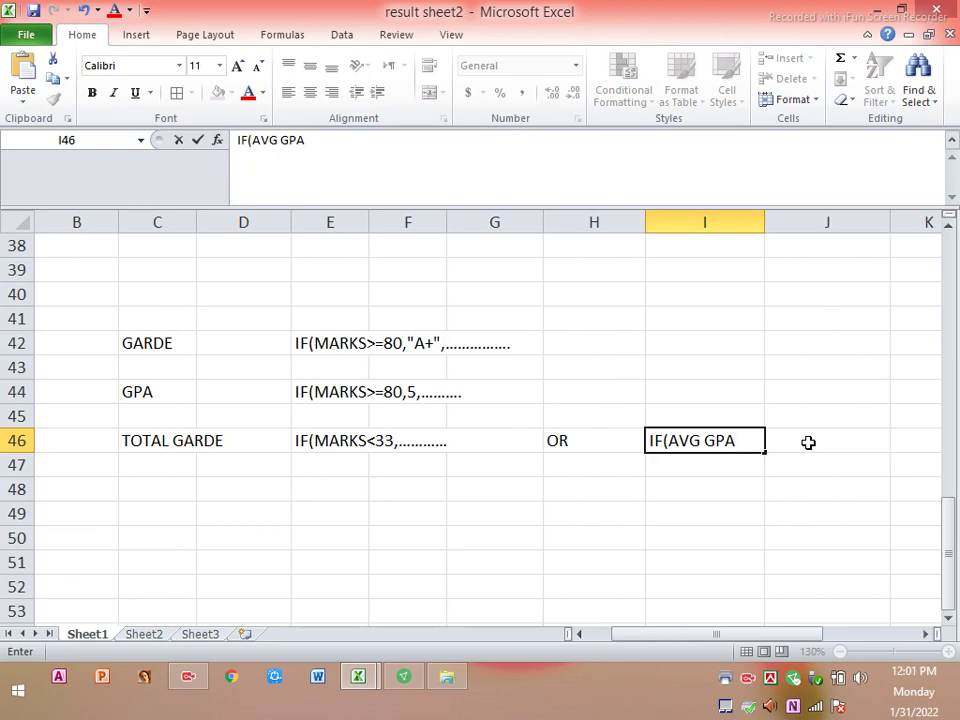
pyautogui.write('>')
pyautogui.write('=')
pyautogui.write('5')
pyautogui.write(',')
pyautogui.write('"A+')
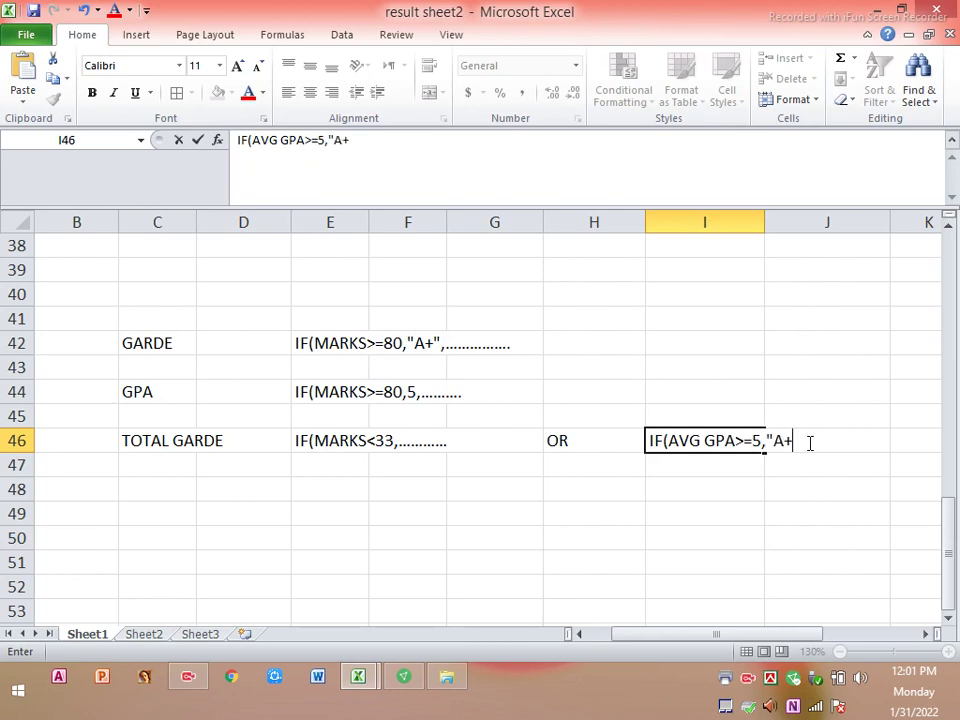
pyautogui.write('"')
pyautogui.write(',........')
pyautogui.moveTo(111, 316)
pyautogui.mouseDown()
pyautogui.moveTo(460, 425)
pyautogui.moveTo(838, 493)
pyautogui.mouseUp()
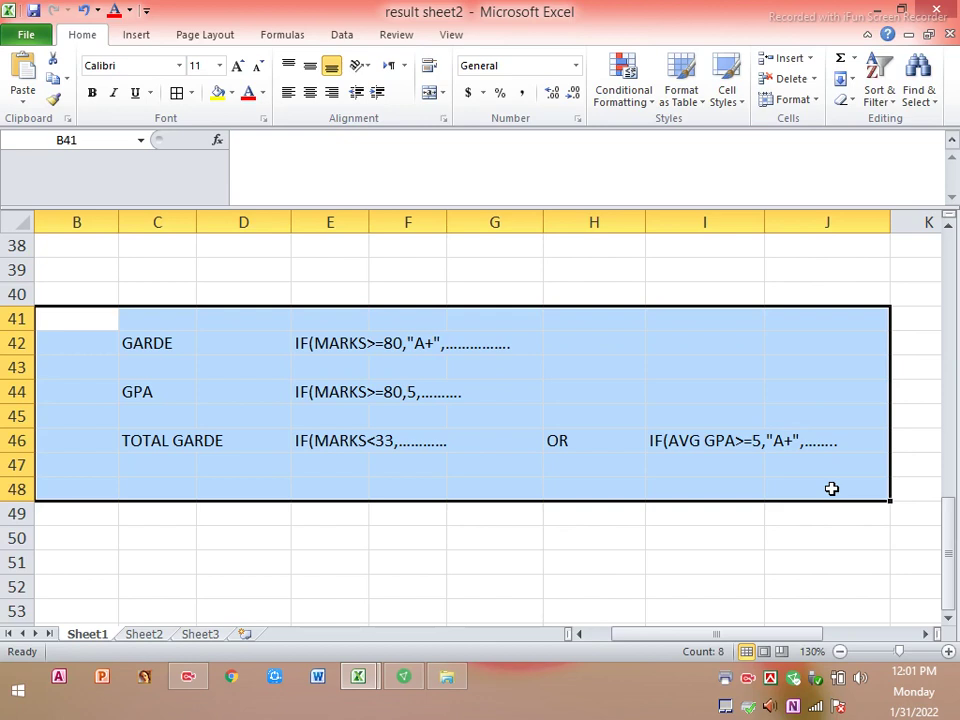
pyautogui.click(531, 390)
pyautogui.click(725, 376)
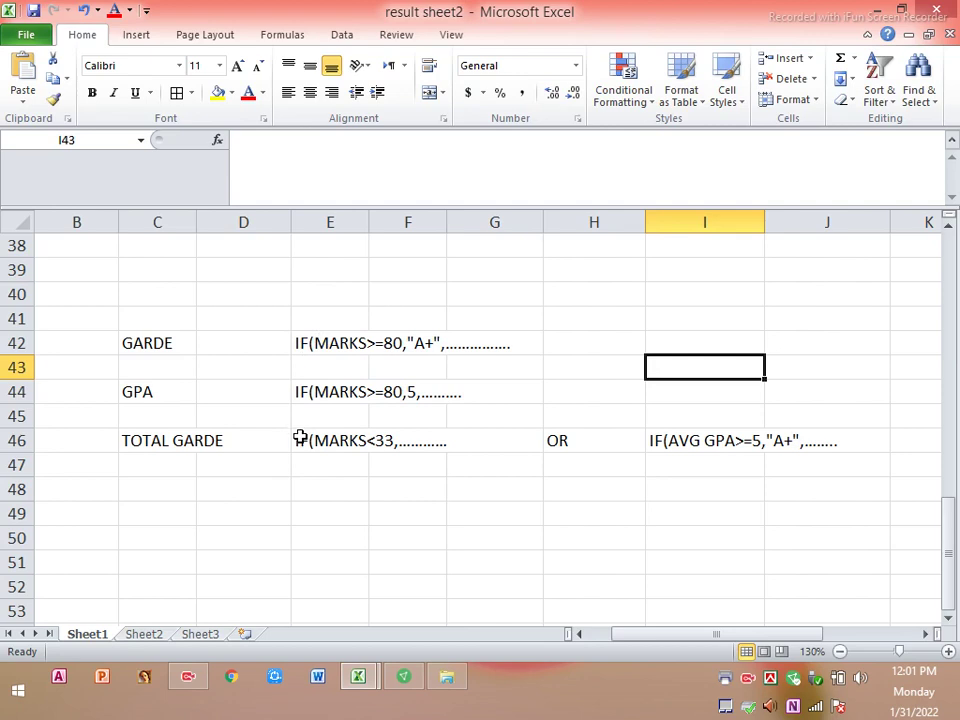
pyautogui.click(302, 341)
pyautogui.moveTo(302, 341); pyautogui.dragTo(323, 448)
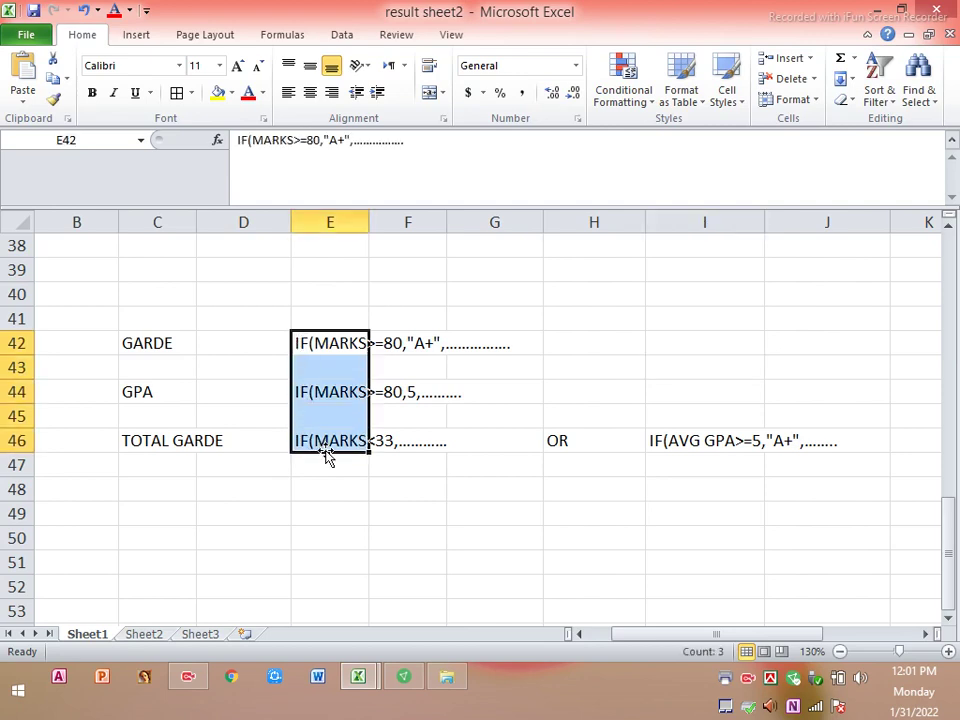
pyautogui.click(424, 484)
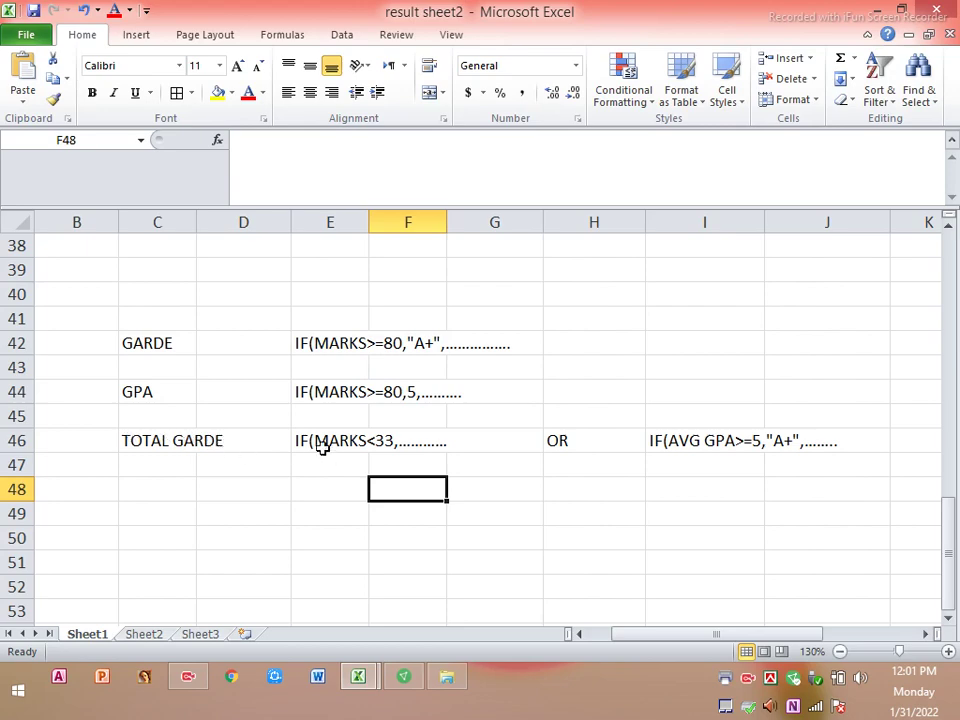
pyautogui.click(274, 438)
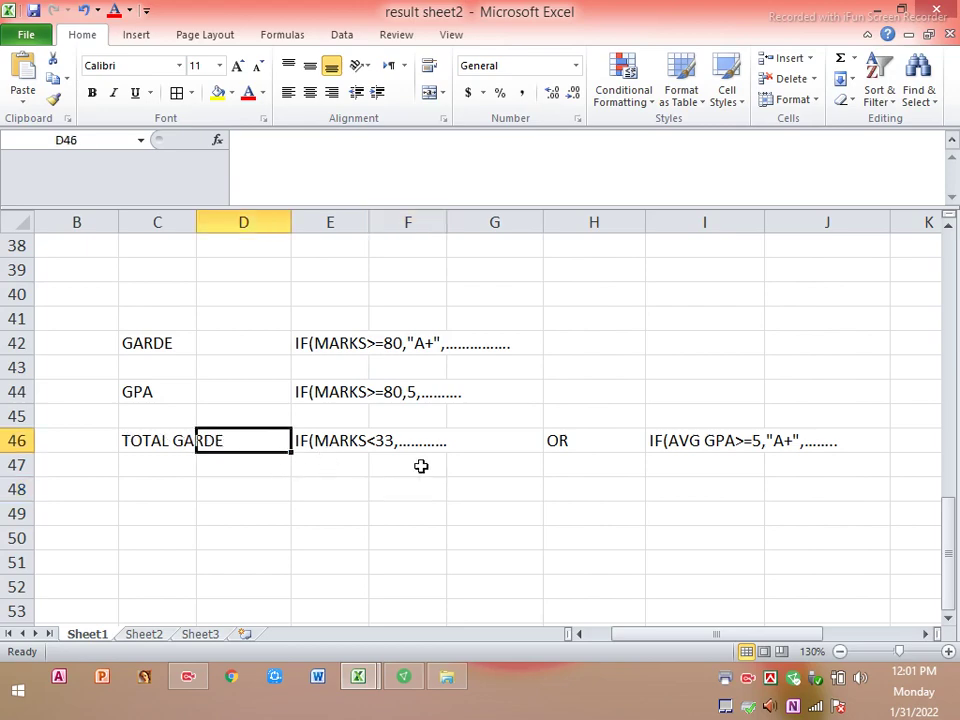
pyautogui.click(708, 438)
pyautogui.scroll(4, 649, 485)
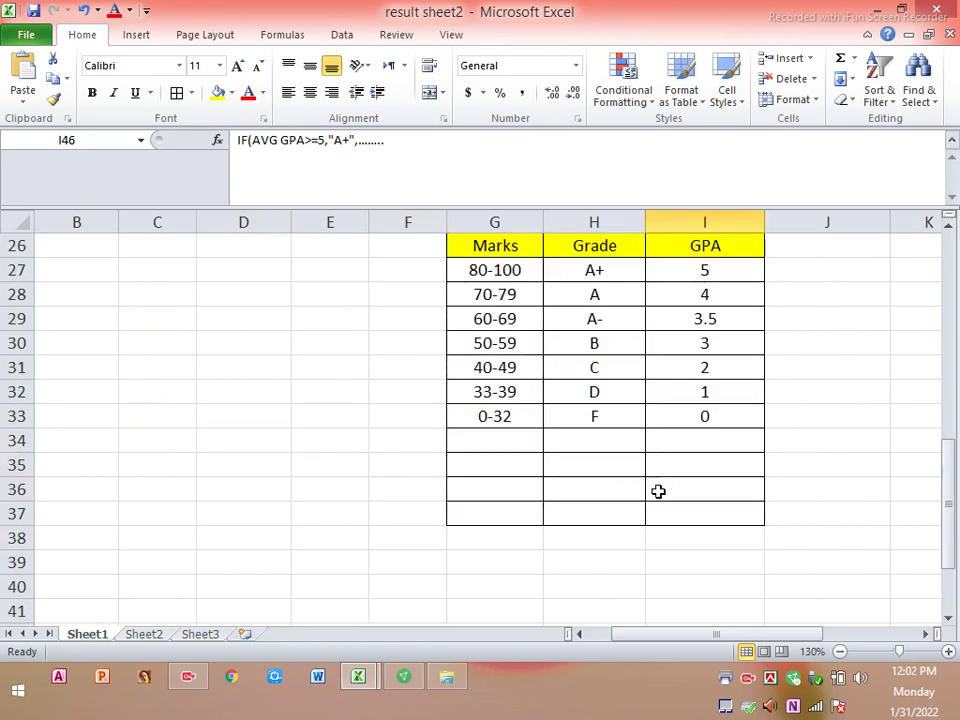
pyautogui.scroll(4, 649, 489)
pyautogui.click(855, 431)
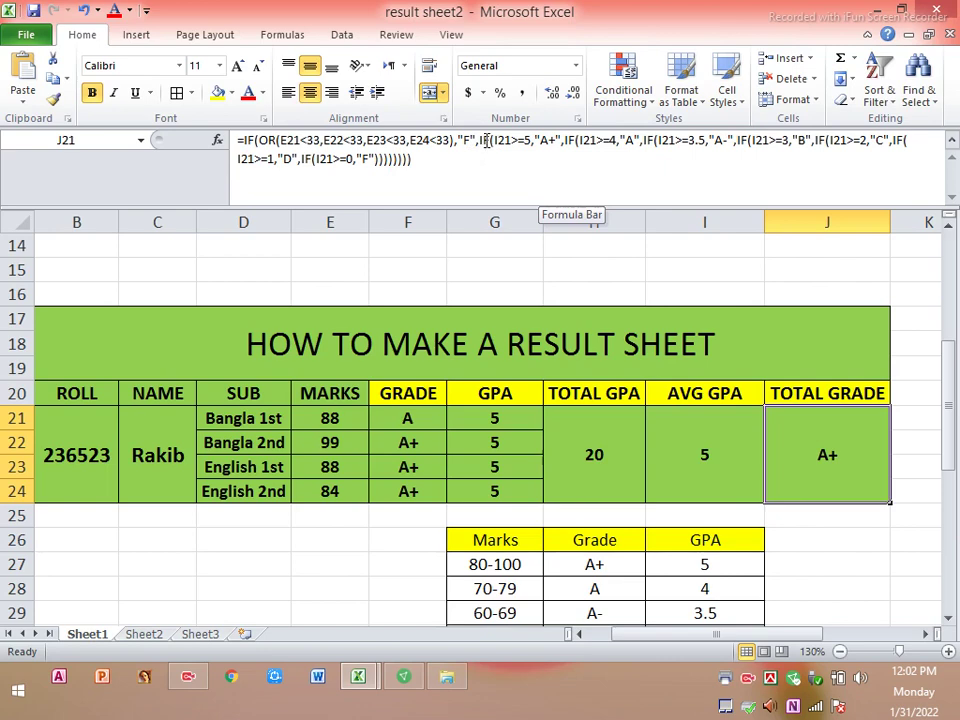
pyautogui.click(488, 140)
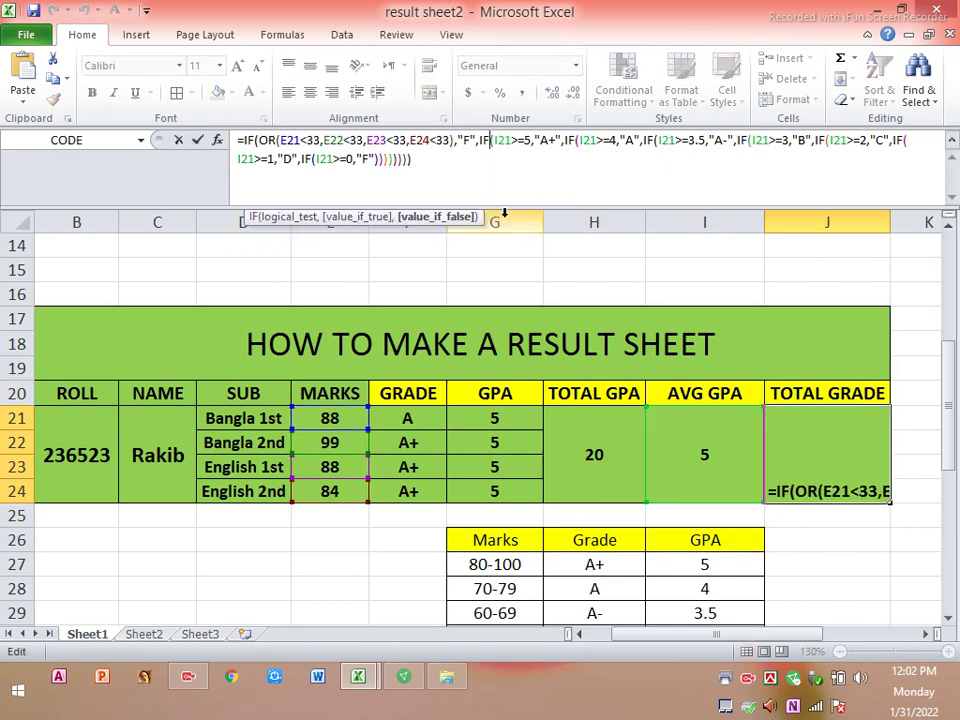
# Step: Move down the J column, entering a stray 9 in J38
pyautogui.press('Return')
pyautogui.press('Down')
pyautogui.press('Down')
pyautogui.press('Down')
pyautogui.press('Down')
pyautogui.press('Down')
pyautogui.press('Down')
pyautogui.write('9')
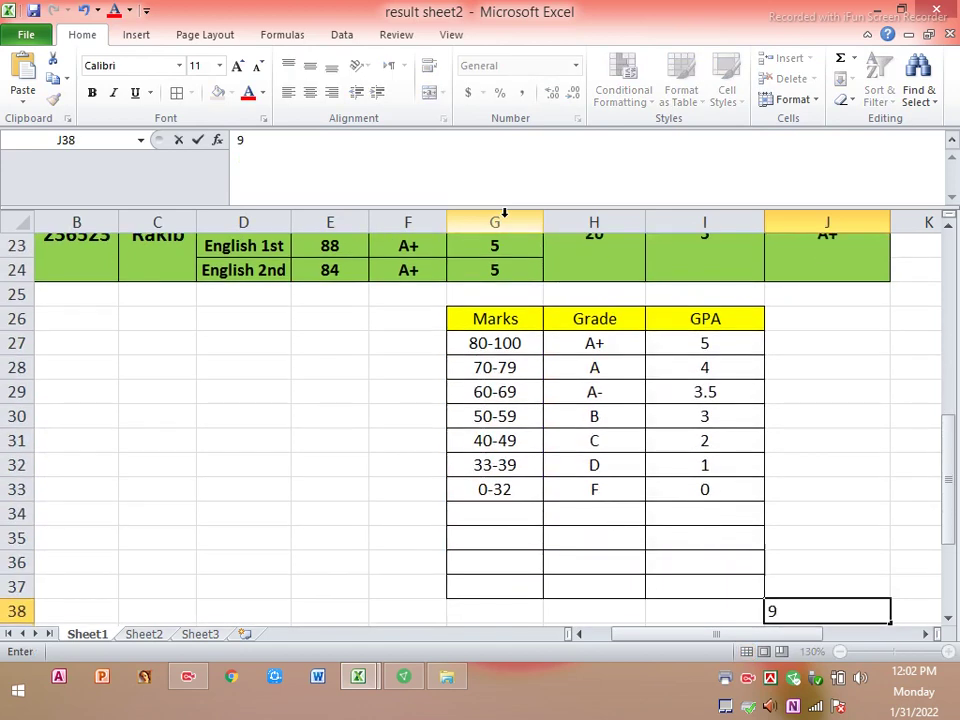
pyautogui.scroll(4, 510, 254)
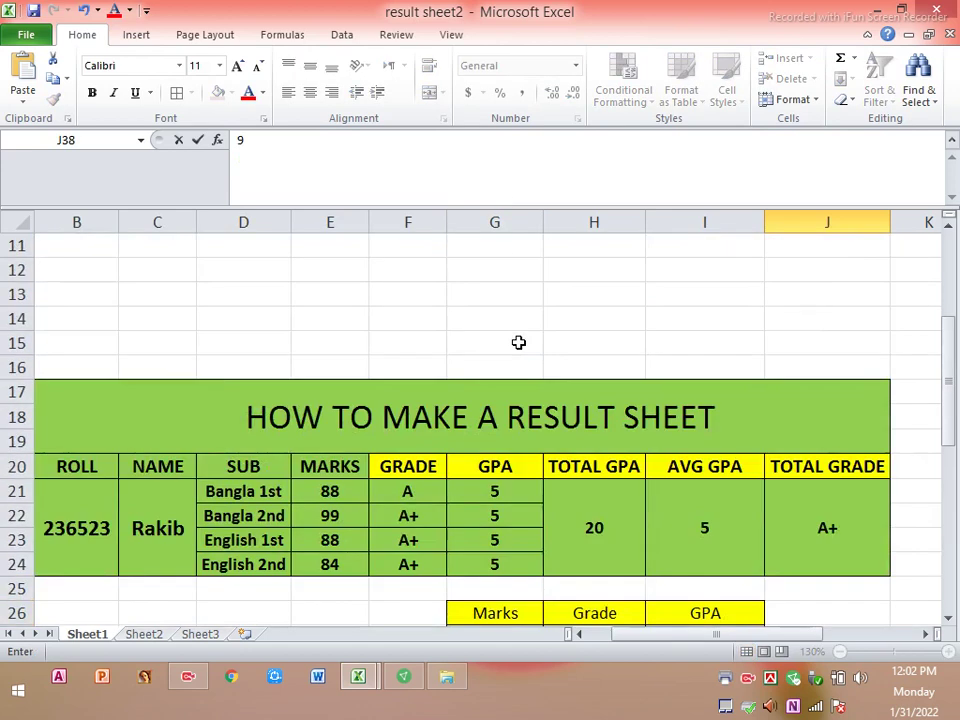
pyautogui.hotkey('ctrl', 'z')
# Step: Open the J21 TOTAL GRADE formula, then insert and remove (OR(
pyautogui.click(827, 510)
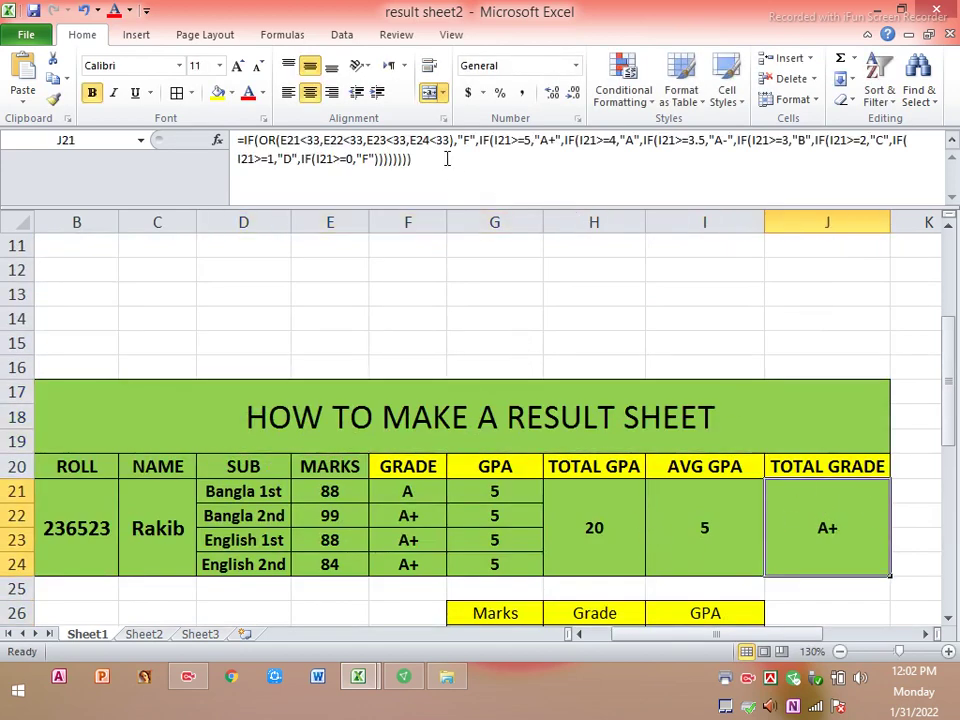
pyautogui.click(509, 152)
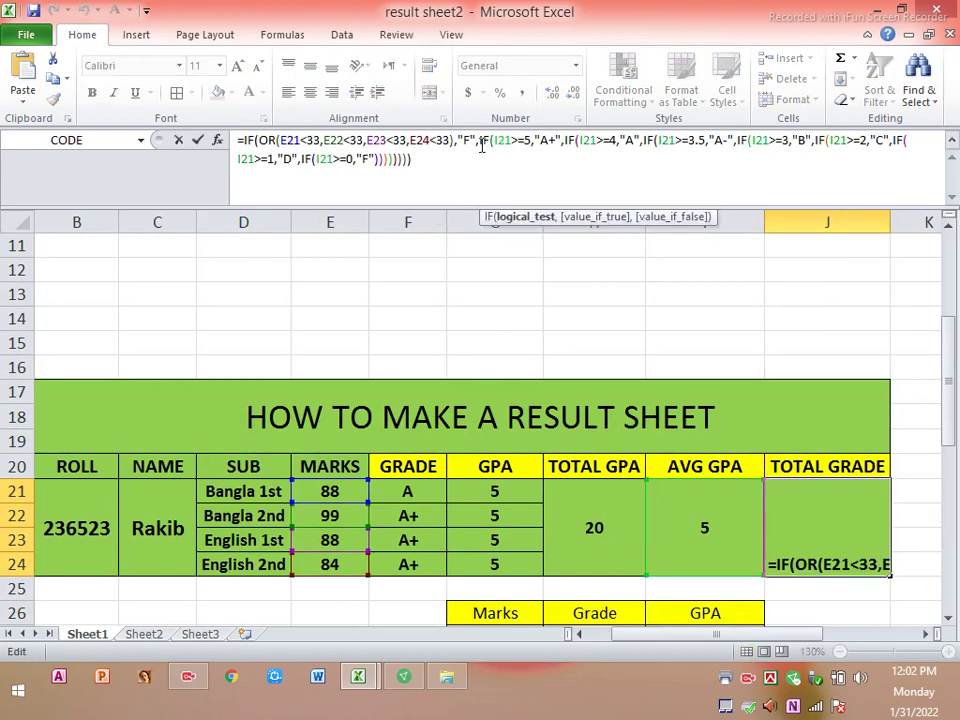
pyautogui.write('(')
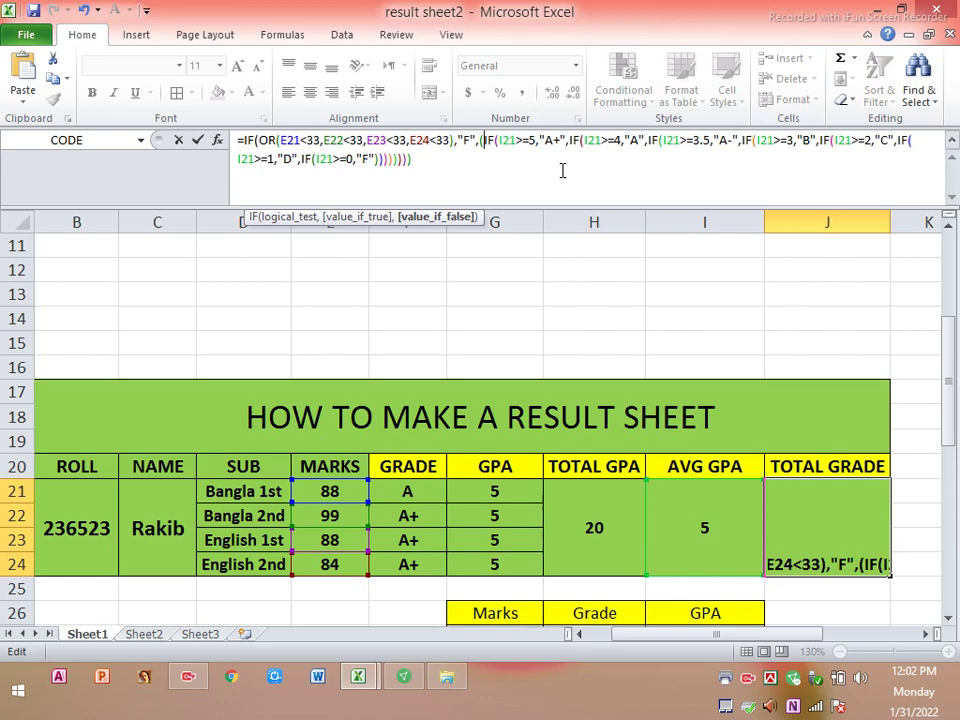
pyautogui.write('O')
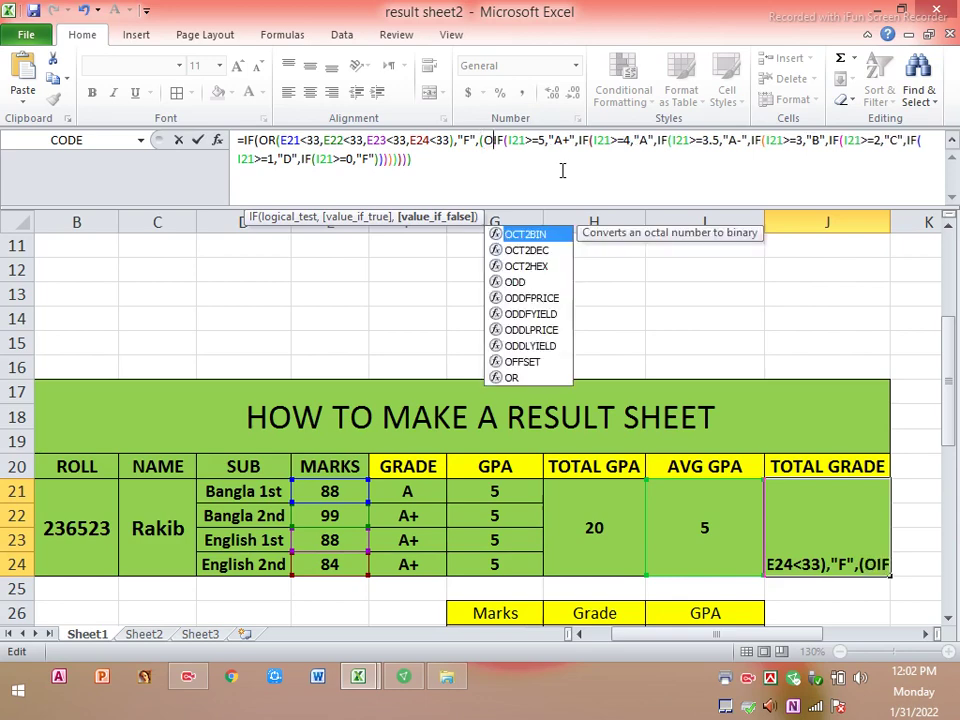
pyautogui.write('R')
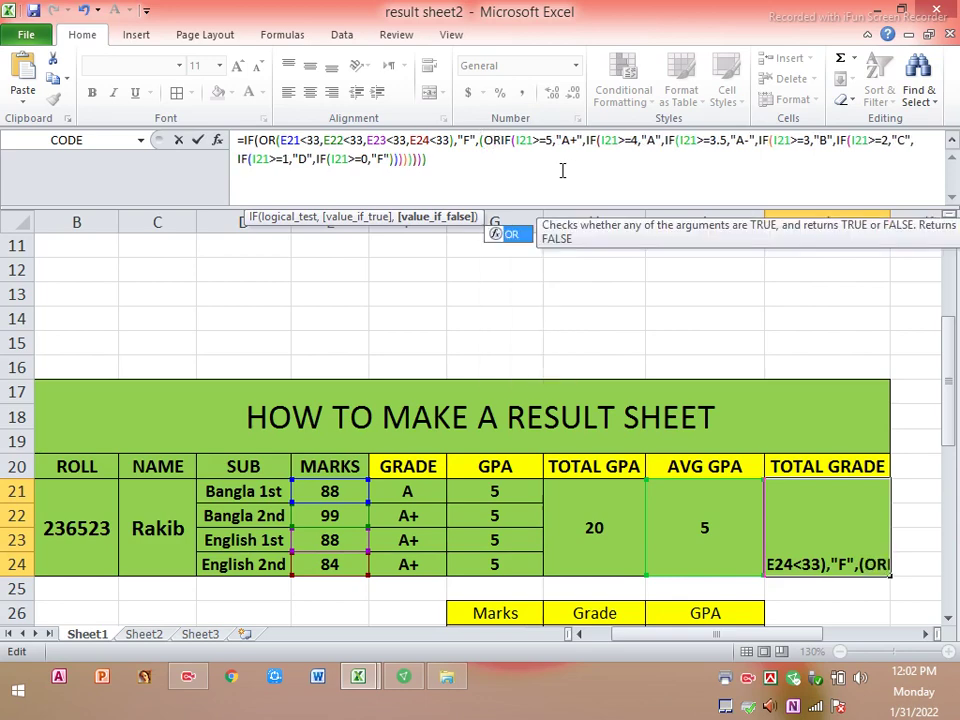
pyautogui.write('(')
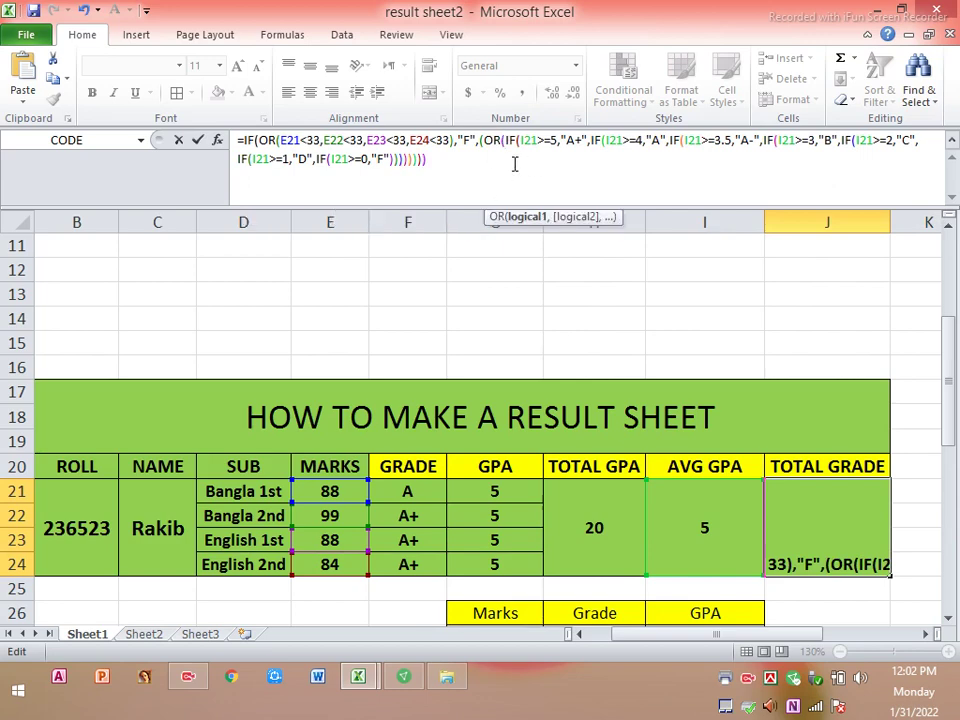
pyautogui.press('BackSpace')
pyautogui.press('BackSpace')
pyautogui.press('BackSpace')
pyautogui.press('BackSpace')
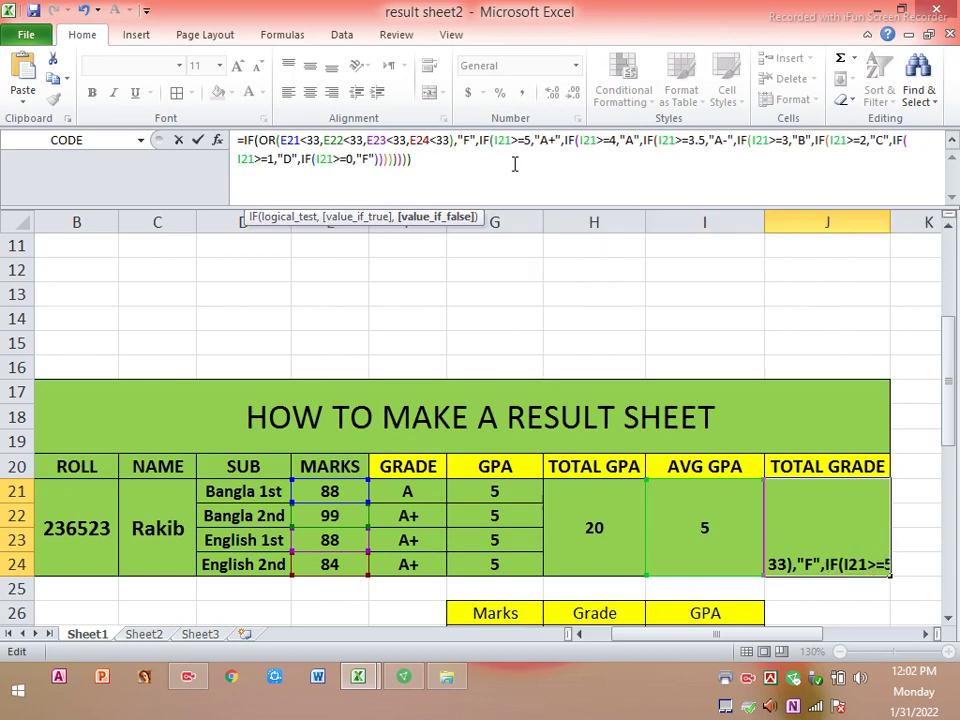
# Step: Insert an extra OR( after IF( and delete it, restoring the original IF(OR(…)) formula
pyautogui.click(491, 141)
pyautogui.write('O')
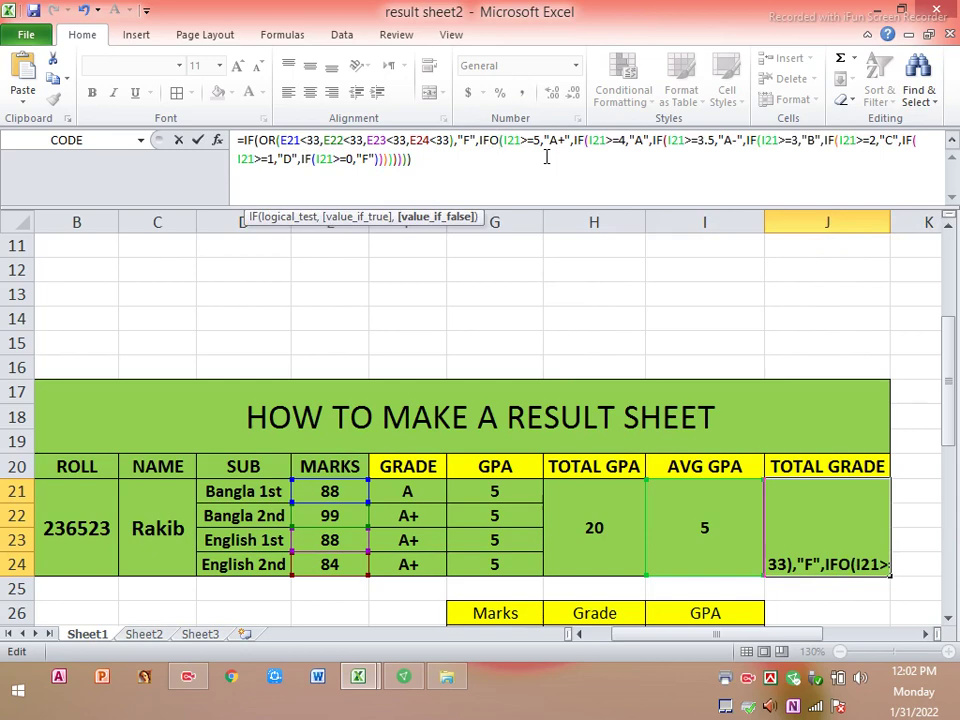
pyautogui.write('R')
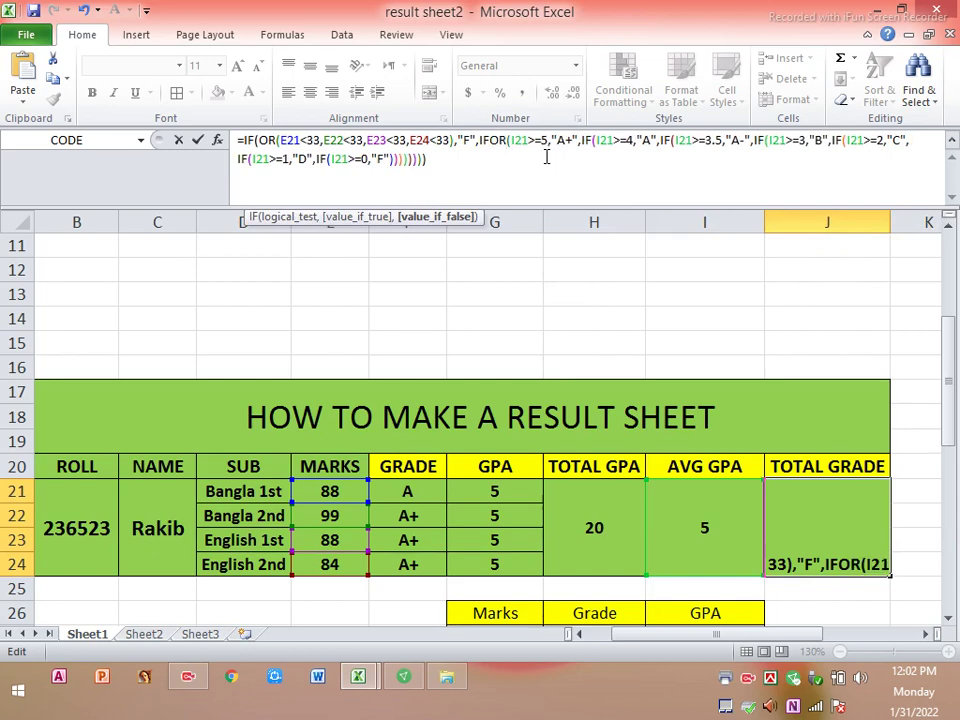
pyautogui.write('(')
pyautogui.press('Left')
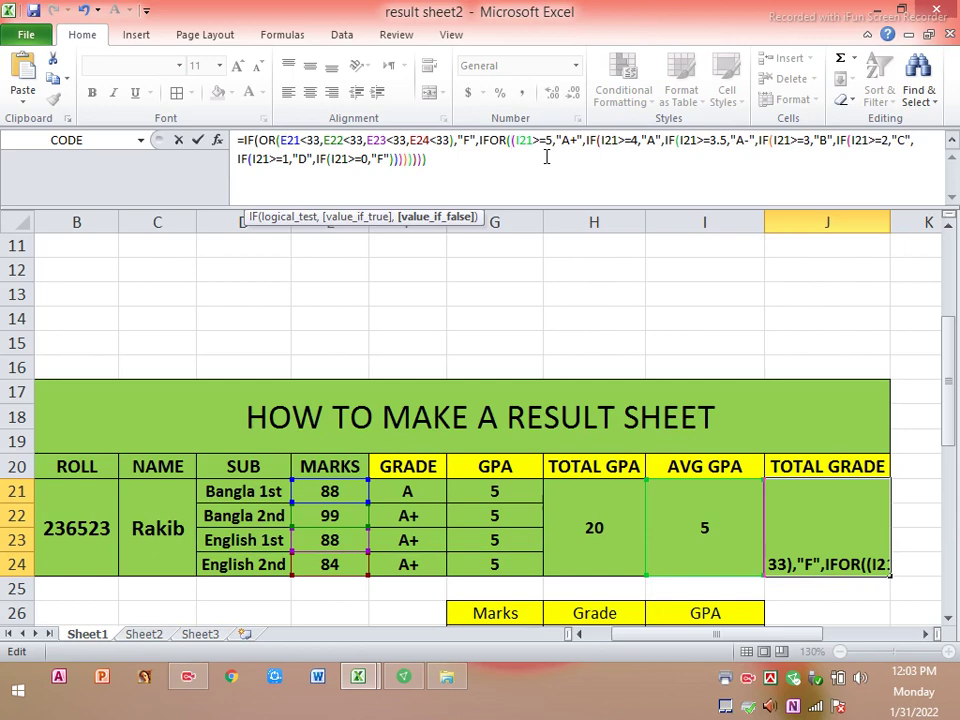
pyautogui.press('BackSpace')
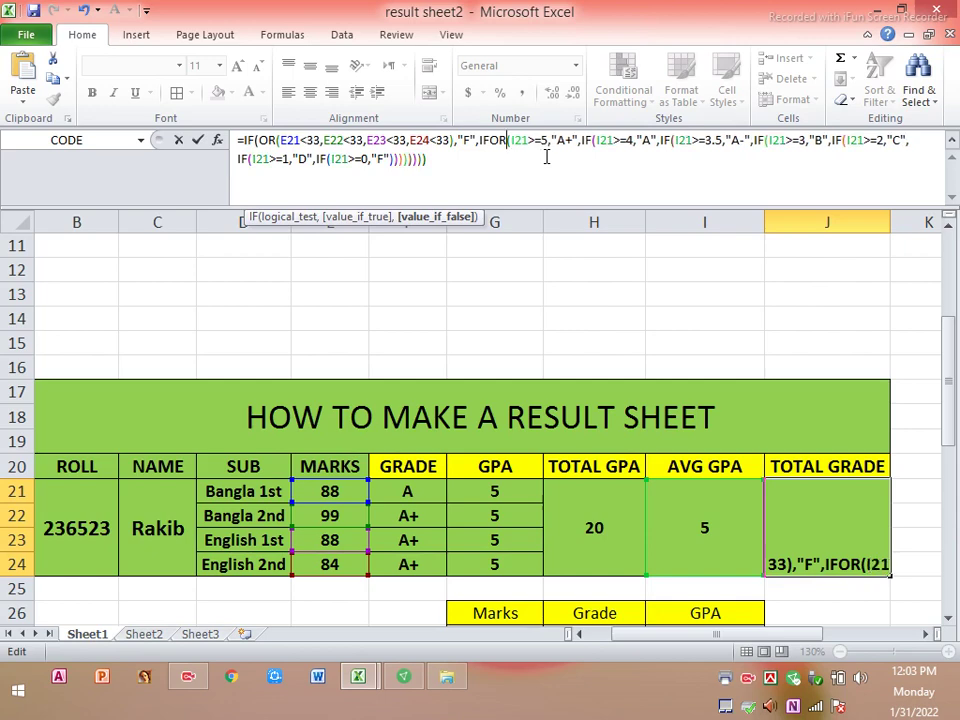
pyautogui.click(489, 141)
pyautogui.write('(')
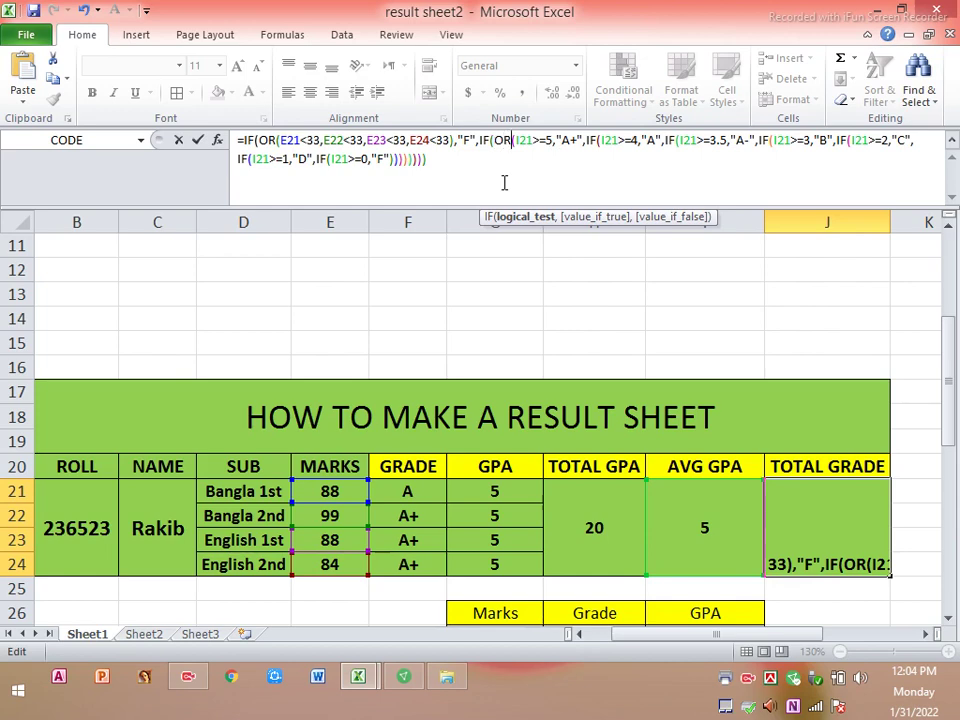
pyautogui.press('BackSpace')
pyautogui.press('BackSpace')
pyautogui.press('BackSpace')
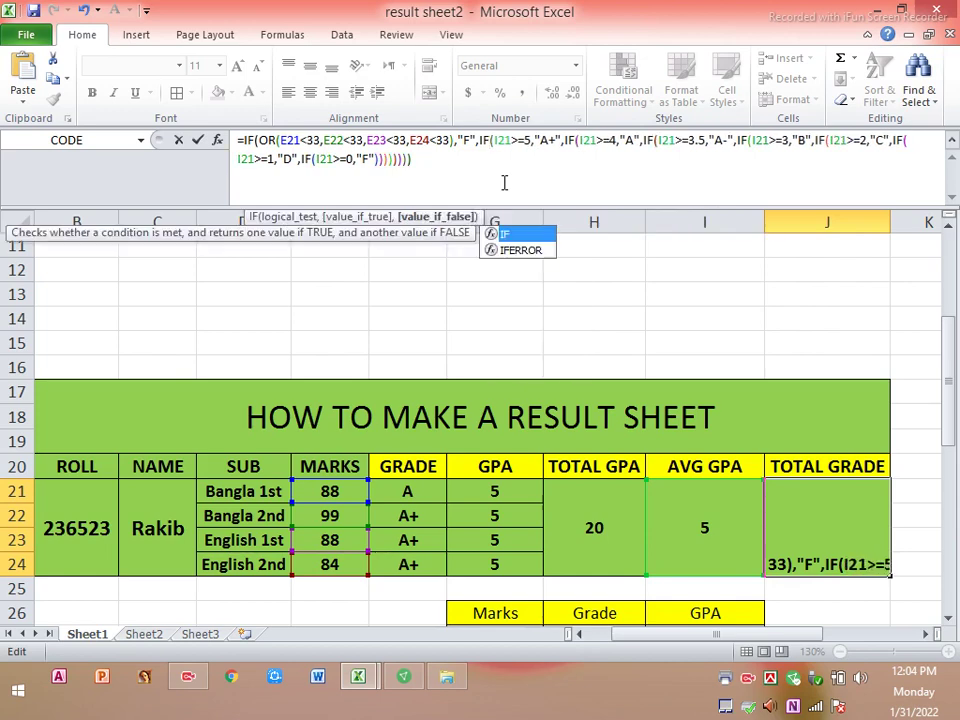
pyautogui.click(803, 521)
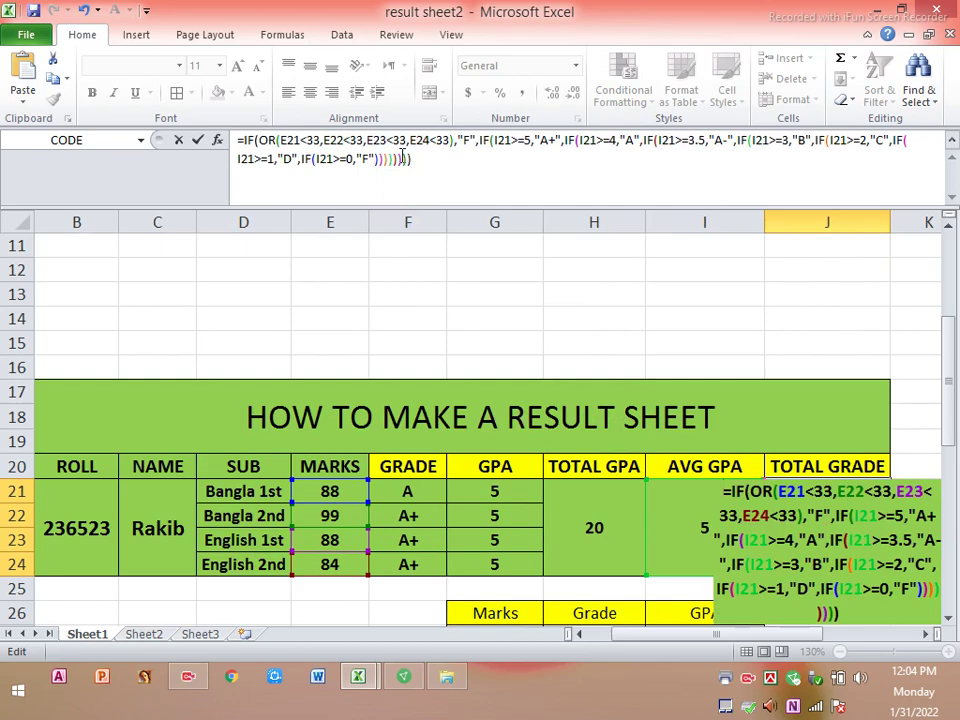
# Step: Scroll down and click G44, accidentally adding a G44 reference to the formula
pyautogui.scroll(-1, 456, 242)
pyautogui.scroll(-5, 496, 310)
pyautogui.scroll(-2, 496, 310)
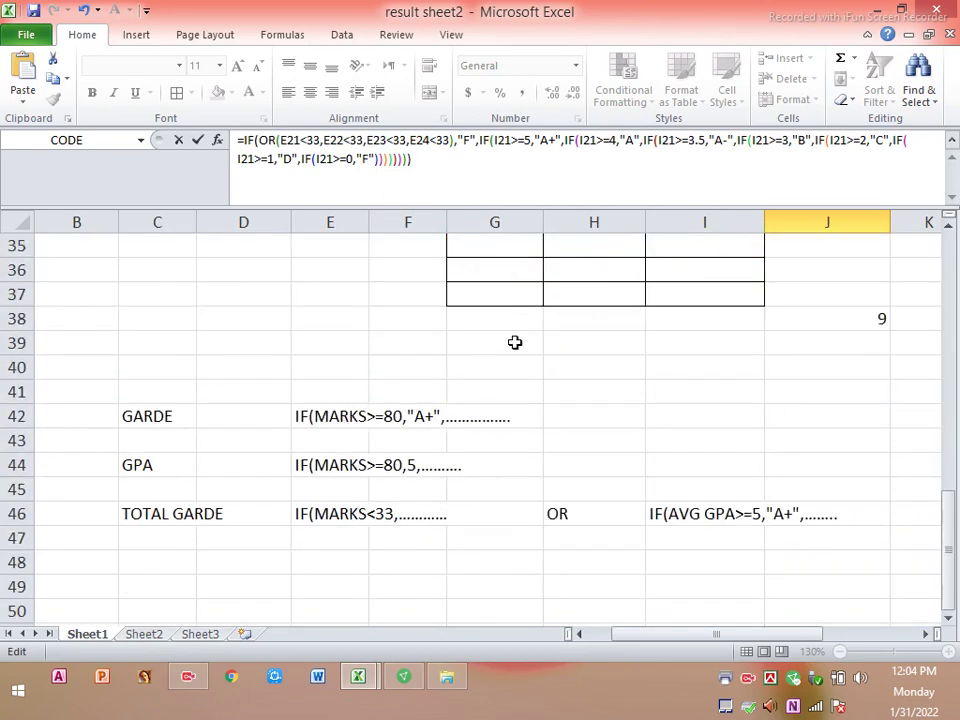
pyautogui.click(480, 456)
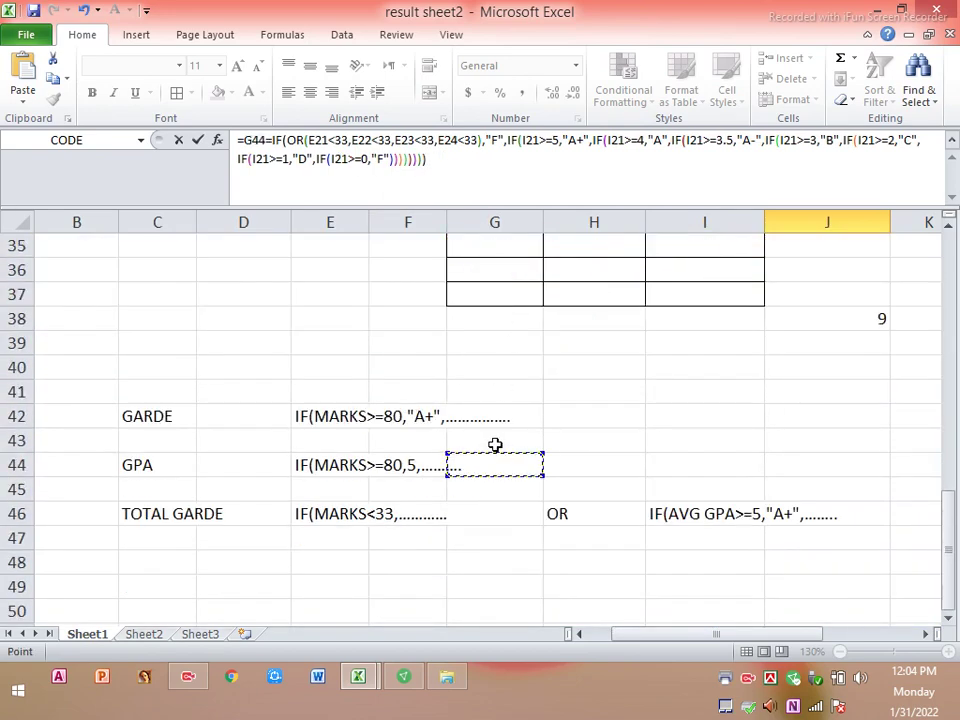
# Step: Undo the accidental G44 reference, commit the J21 formula, and reselect J21 showing A+
pyautogui.hotkey('ctrl', 'z')
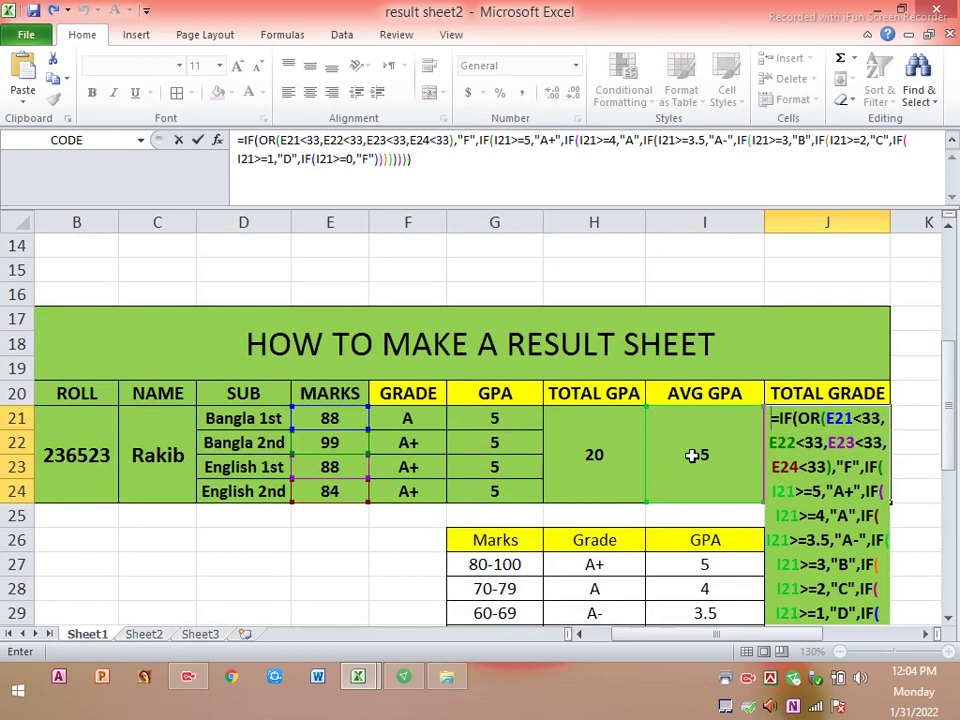
pyautogui.press('Return')
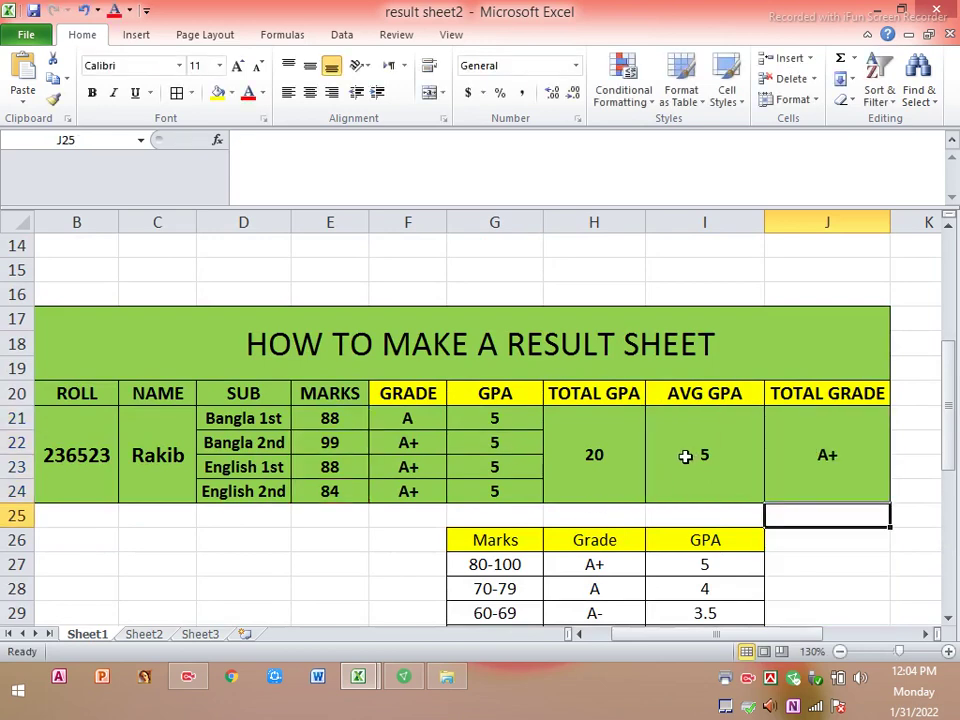
pyautogui.scroll(-5, 760, 485)
pyautogui.scroll(-2, 753, 490)
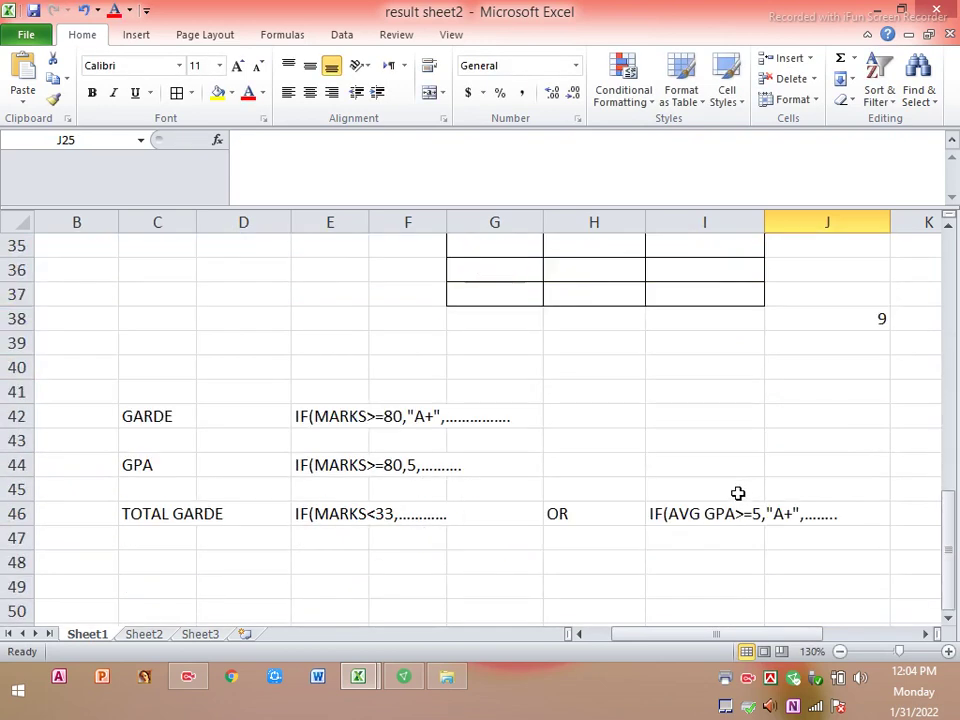
pyautogui.click(403, 513)
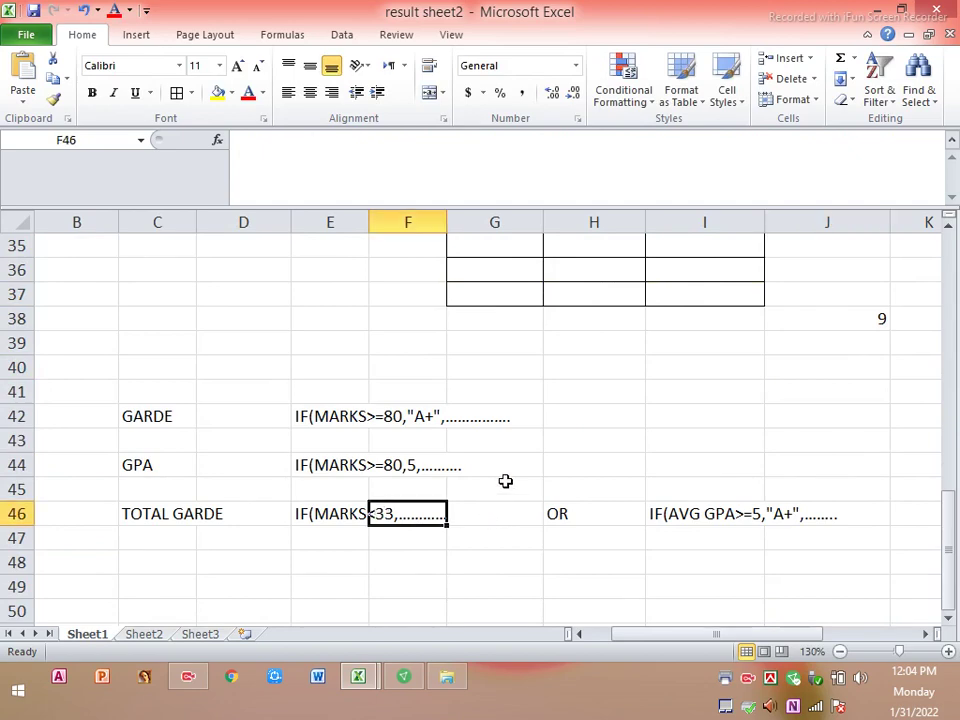
pyautogui.click(518, 445)
pyautogui.scroll(5, 520, 443)
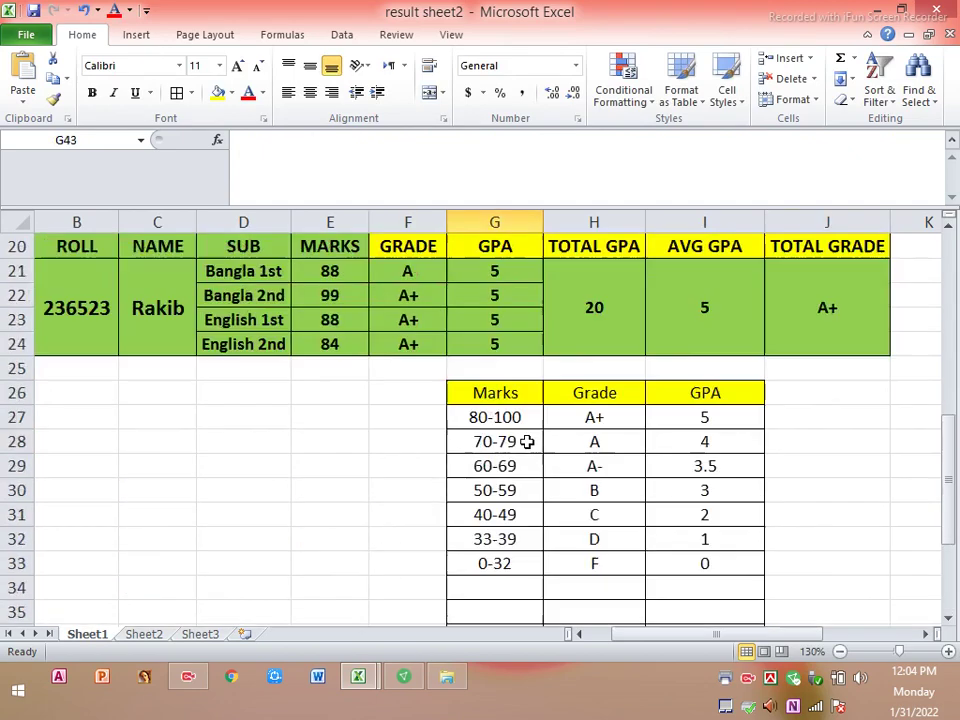
pyautogui.click(800, 328)
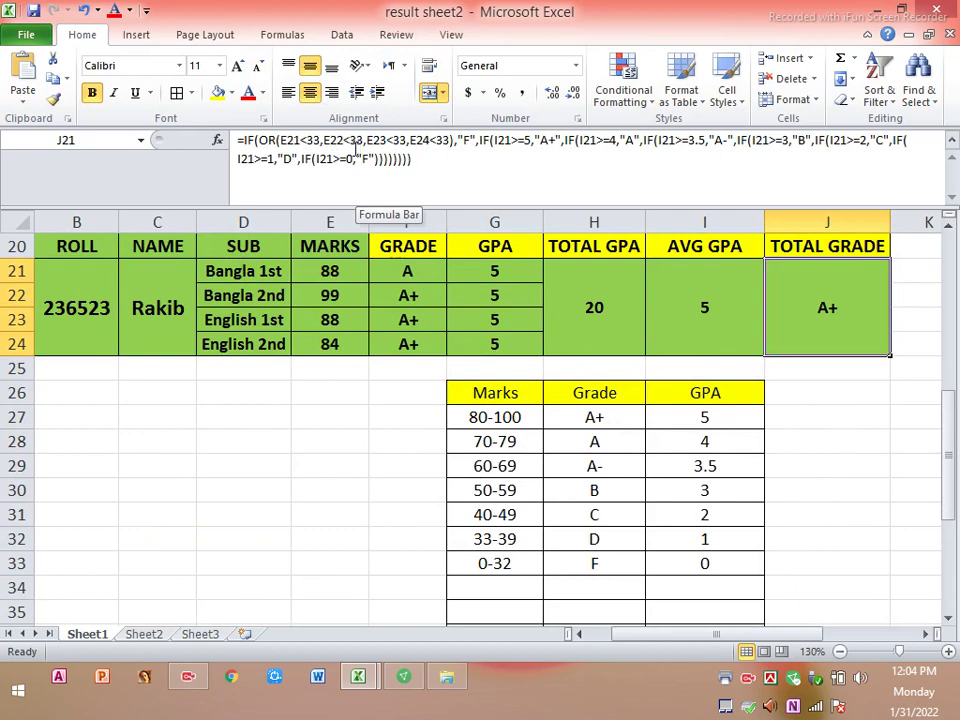
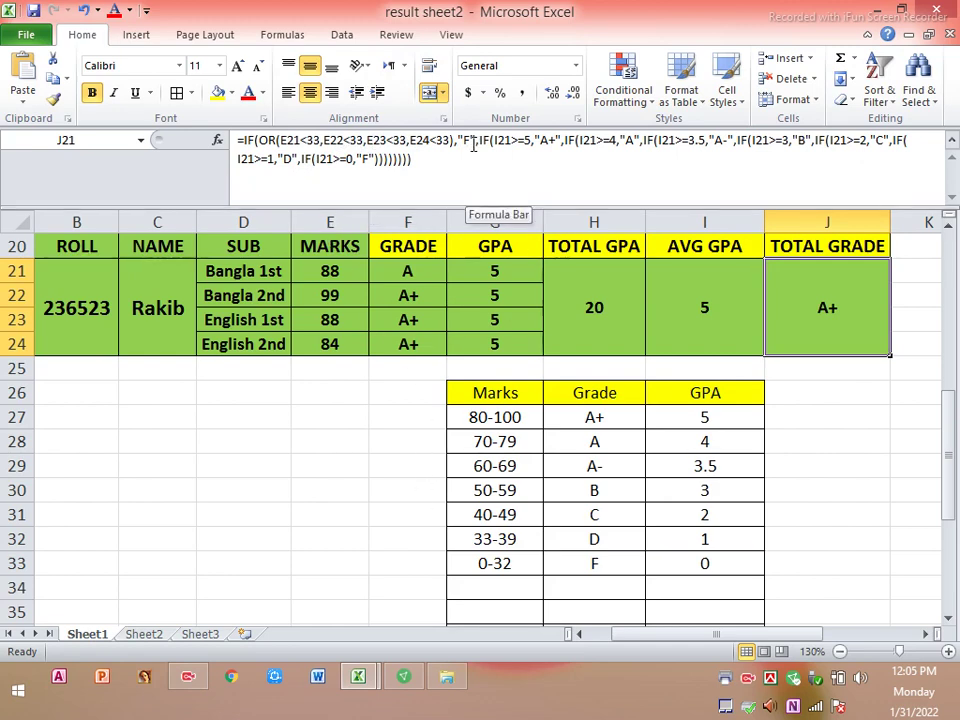
# Step: Close the OR condition after E24<33 in the J21 total grade formula so it shows A+
pyautogui.moveTo(470, 141); pyautogui.dragTo(452, 141)
pyautogui.write(')')
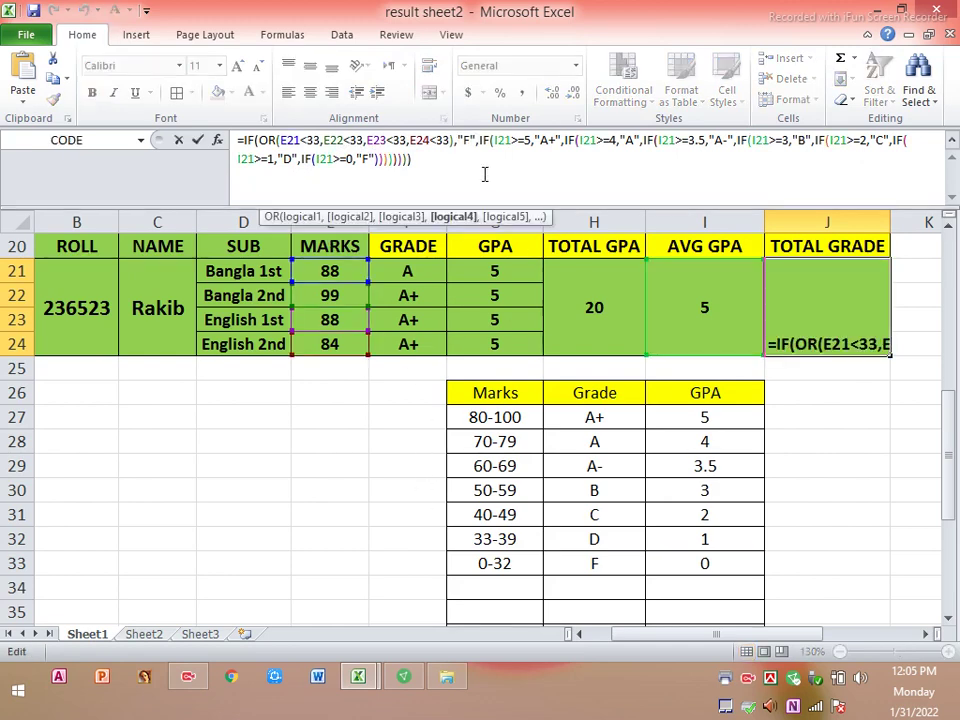
pyautogui.click(748, 683)
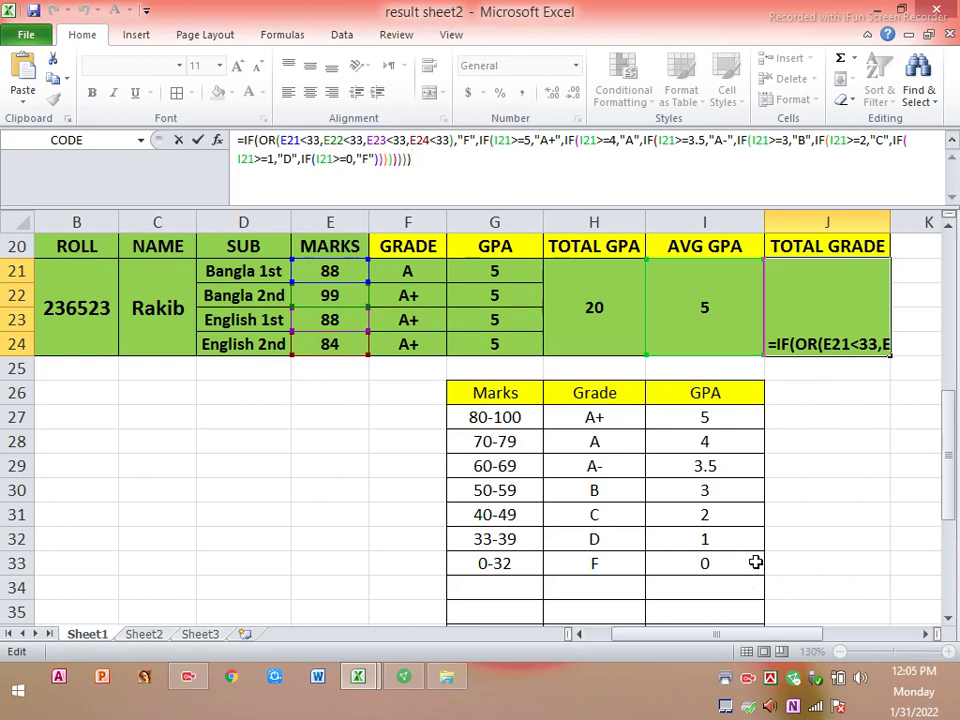
pyautogui.click(679, 537)
pyautogui.scroll(-4, 679, 537)
pyautogui.scroll(-3, 454, 489)
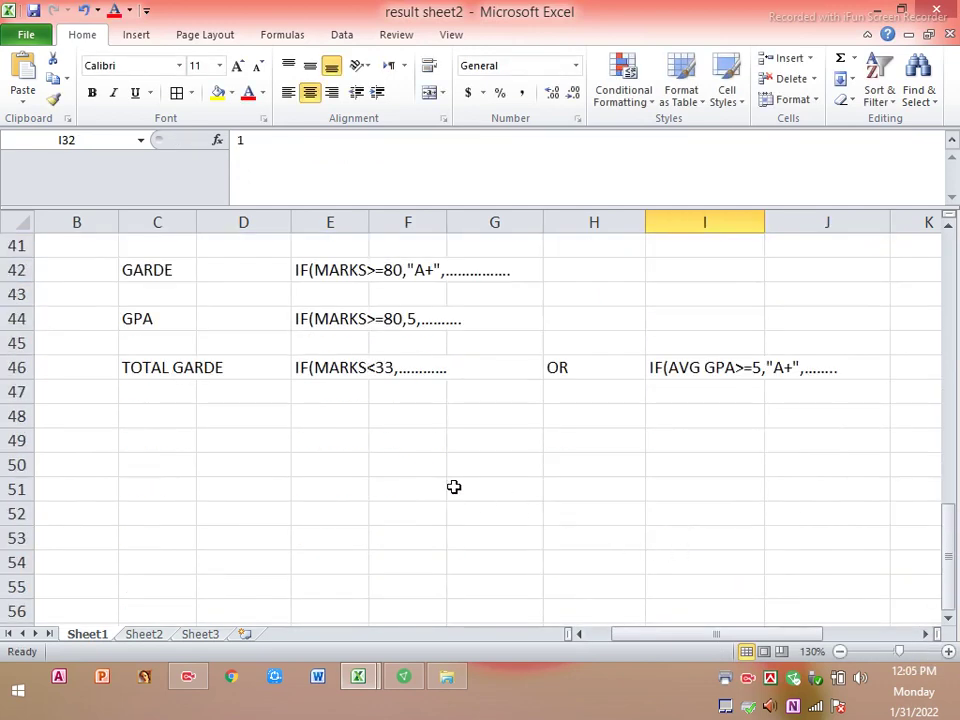
pyautogui.scroll(1, 466, 486)
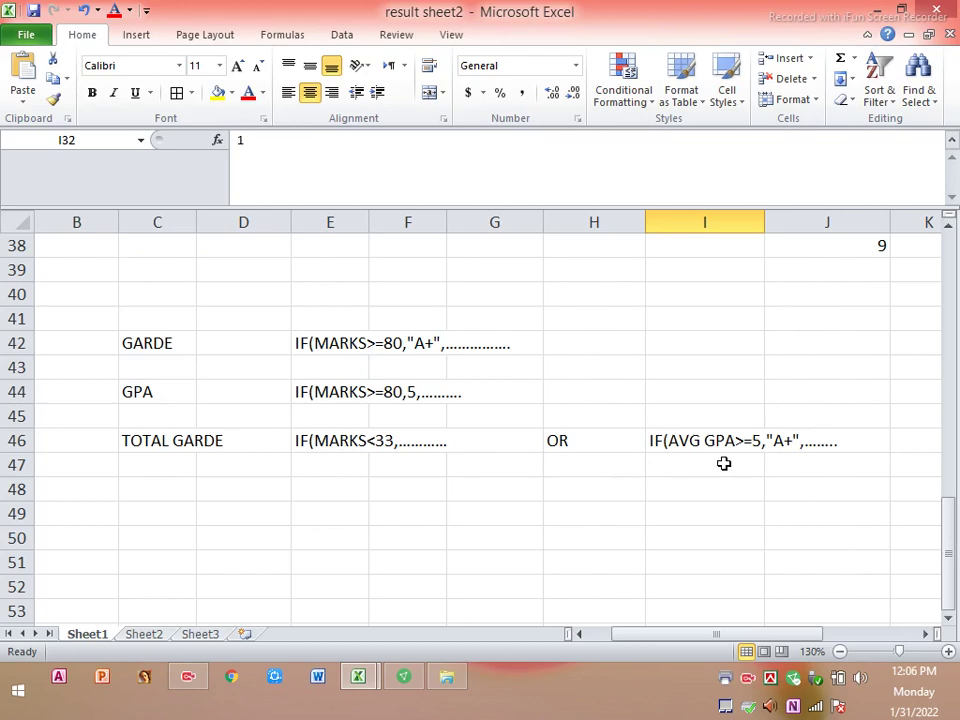
pyautogui.scroll(3, 705, 430)
pyautogui.scroll(4, 694, 388)
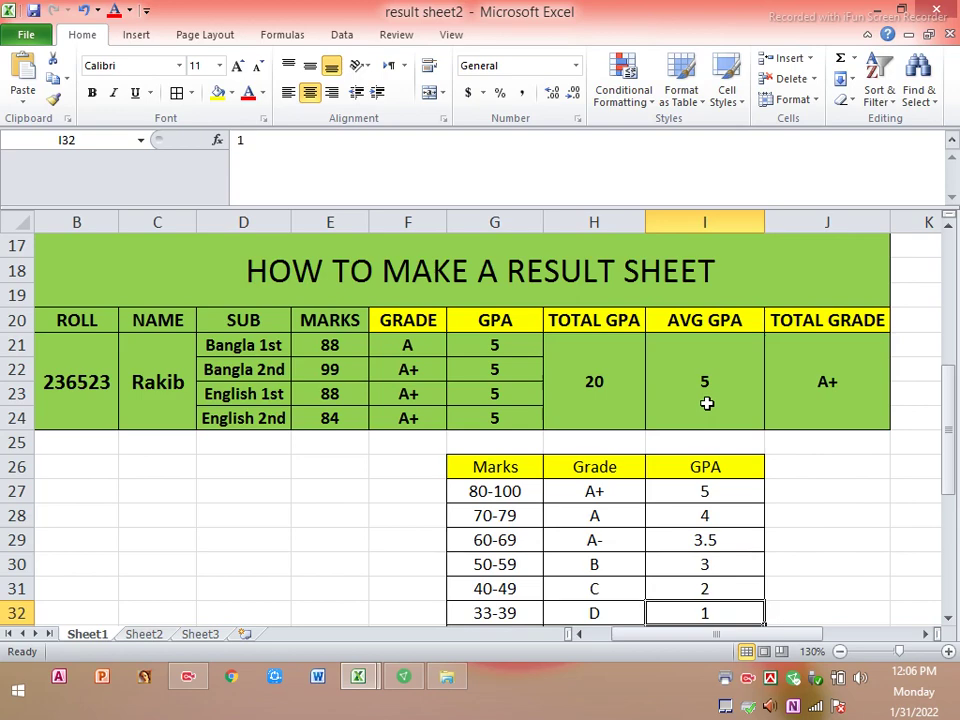
pyautogui.scroll(-3, 707, 403)
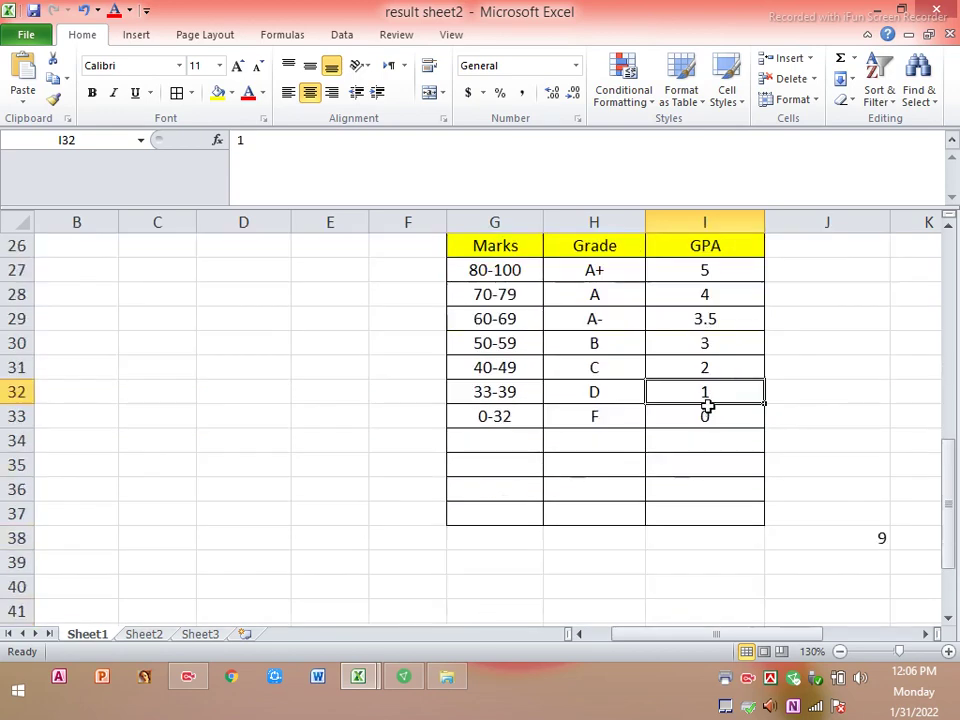
pyautogui.scroll(-2, 705, 405)
pyautogui.scroll(-2, 705, 410)
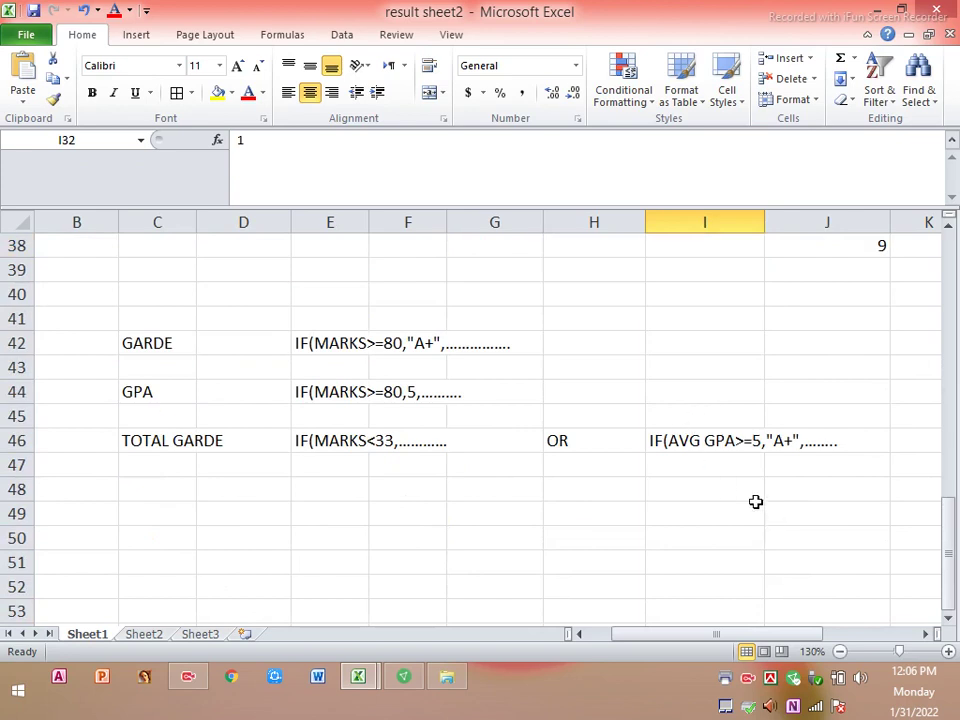
pyautogui.click(721, 467)
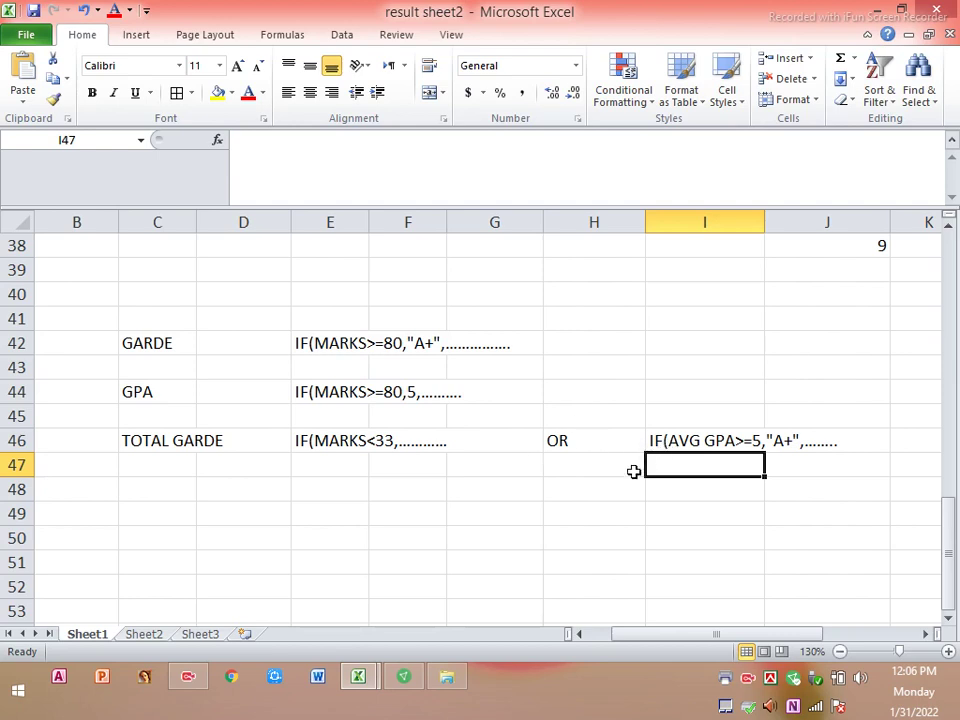
pyautogui.scroll(1, 746, 407)
pyautogui.scroll(8, 771, 398)
pyautogui.click(812, 540)
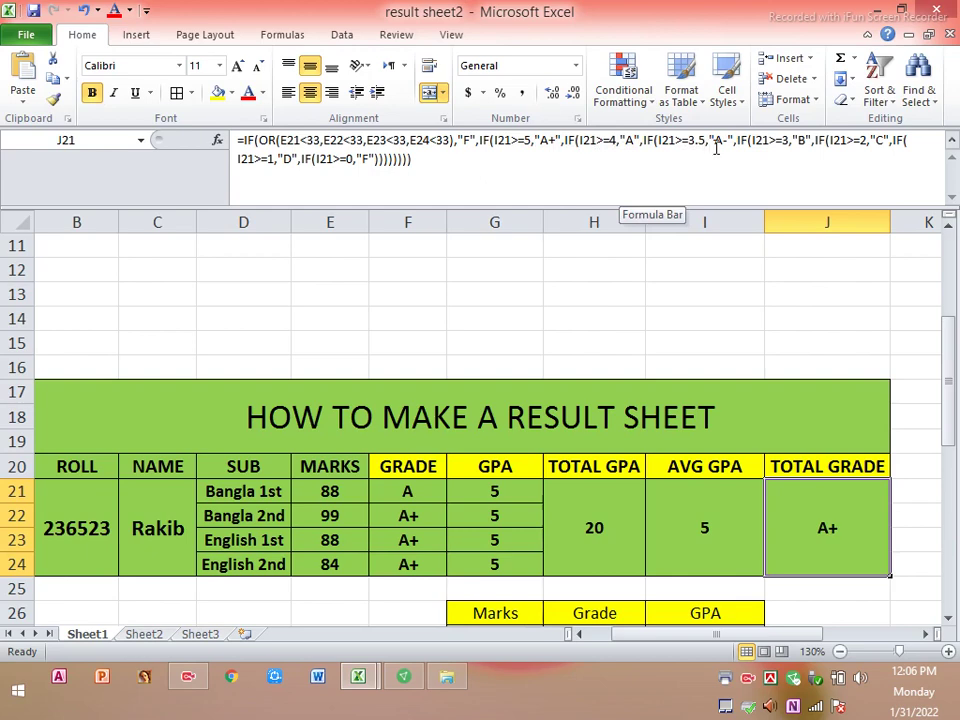
pyautogui.scroll(-4, 651, 321)
pyautogui.scroll(-3, 692, 392)
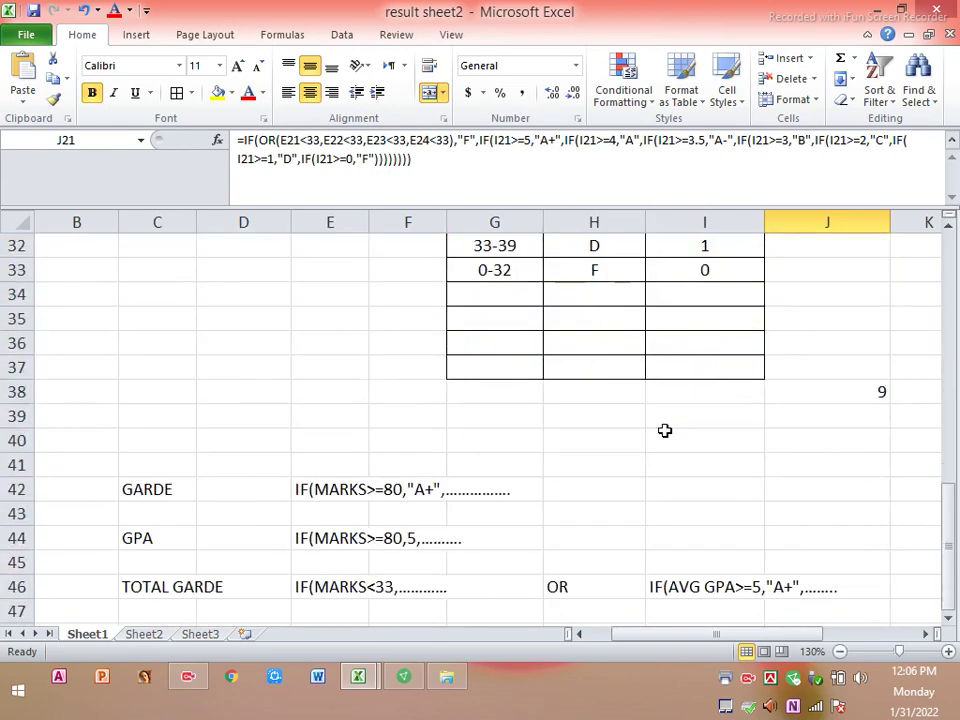
pyautogui.scroll(-1, 647, 440)
pyautogui.scroll(-2, 666, 420)
pyautogui.click(677, 366)
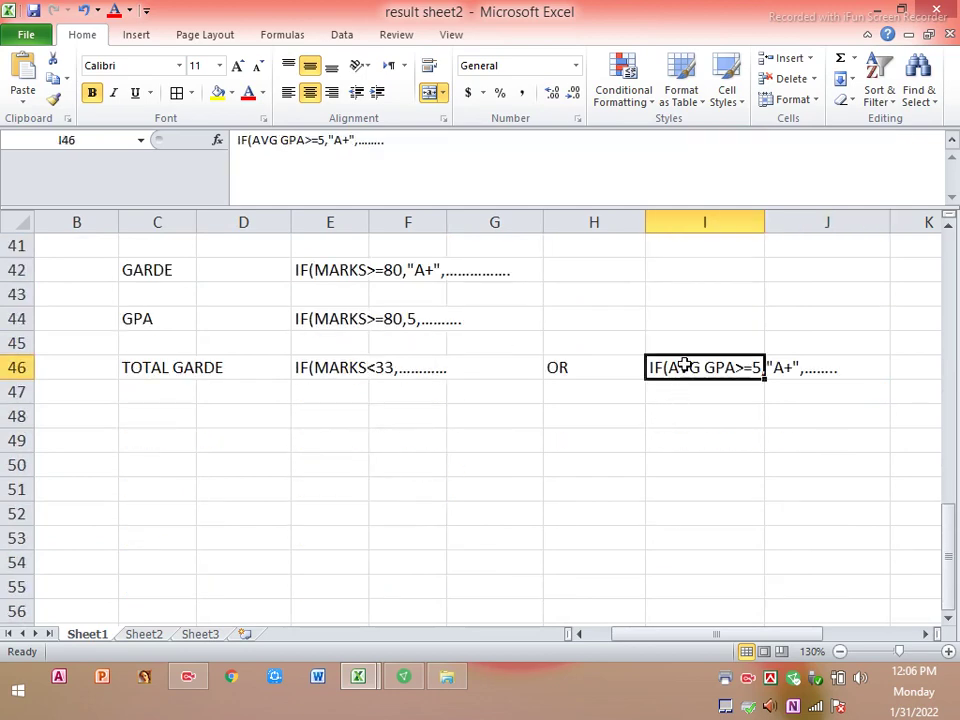
pyautogui.click(552, 376)
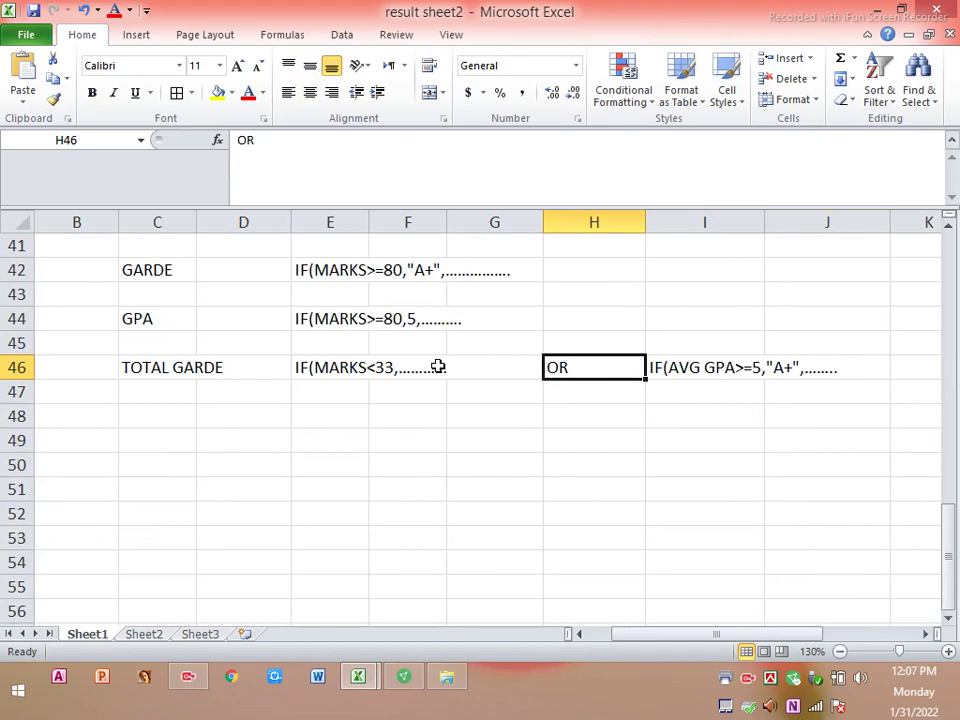
pyautogui.scroll(4, 432, 355)
pyautogui.scroll(4, 426, 343)
pyautogui.scroll(2, 425, 346)
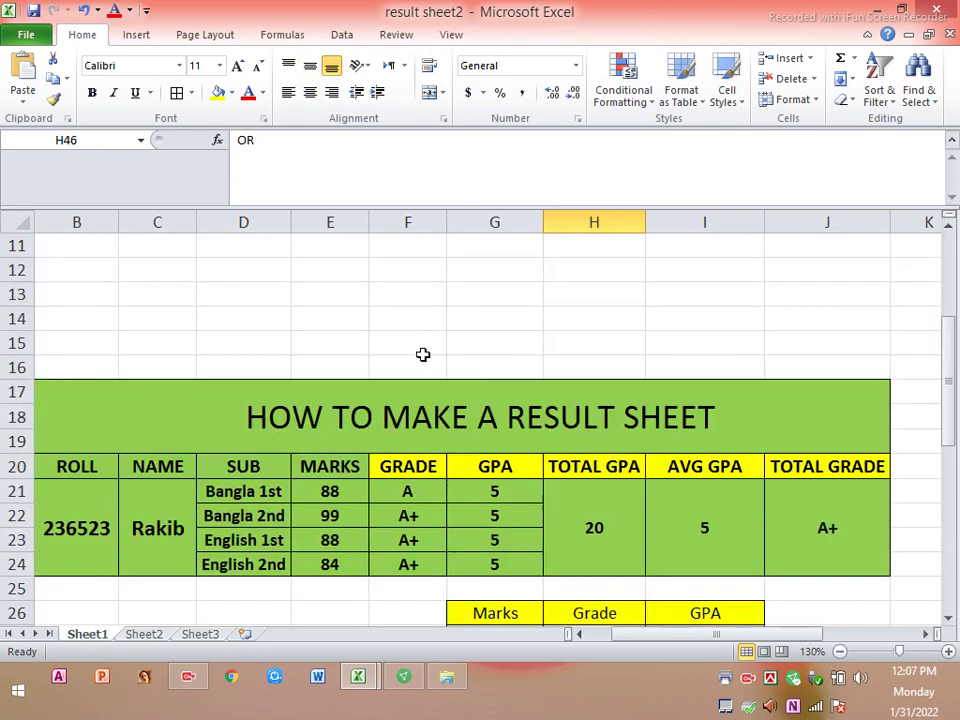
pyautogui.scroll(-3, 427, 358)
pyautogui.scroll(-4, 435, 363)
pyautogui.scroll(-6, 441, 370)
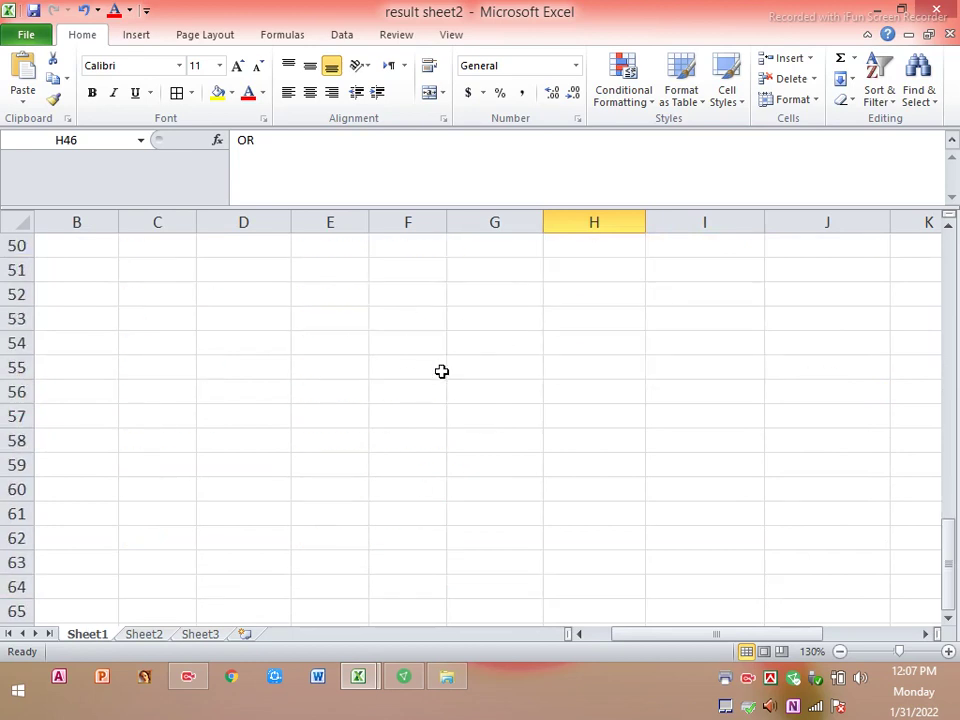
pyautogui.moveTo(242, 274); pyautogui.dragTo(782, 366)
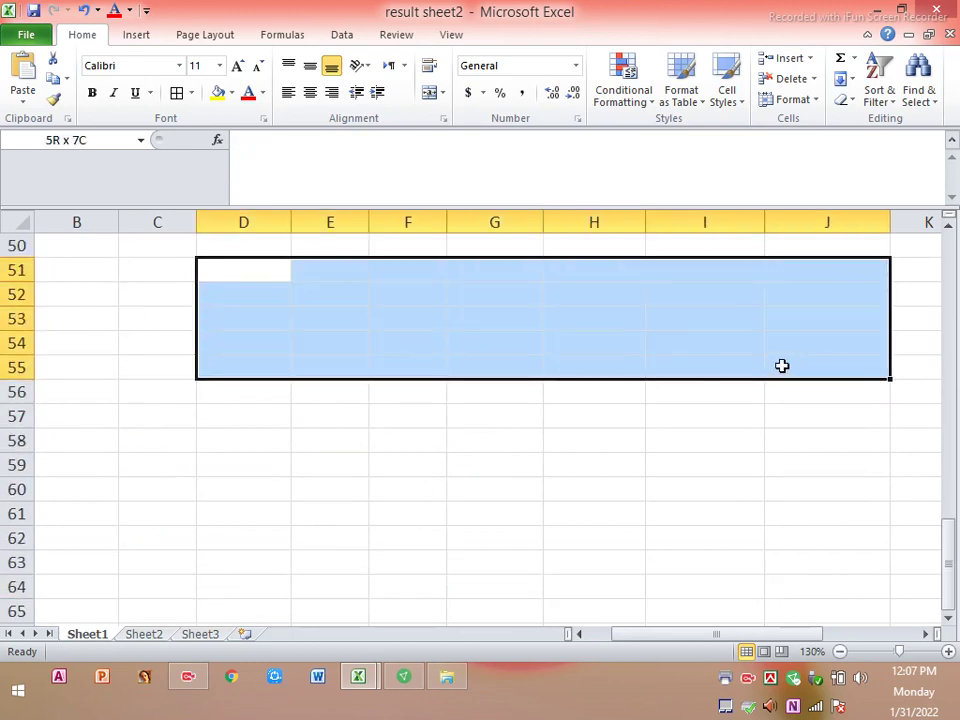
# Step: Merge and centre C51:J54 and enter the title 'HOW TO MAKE A RESULT SHEET'
pyautogui.moveTo(193, 263)
pyautogui.mouseDown()
pyautogui.moveTo(739, 340)
pyautogui.moveTo(816, 332)
pyautogui.mouseUp()
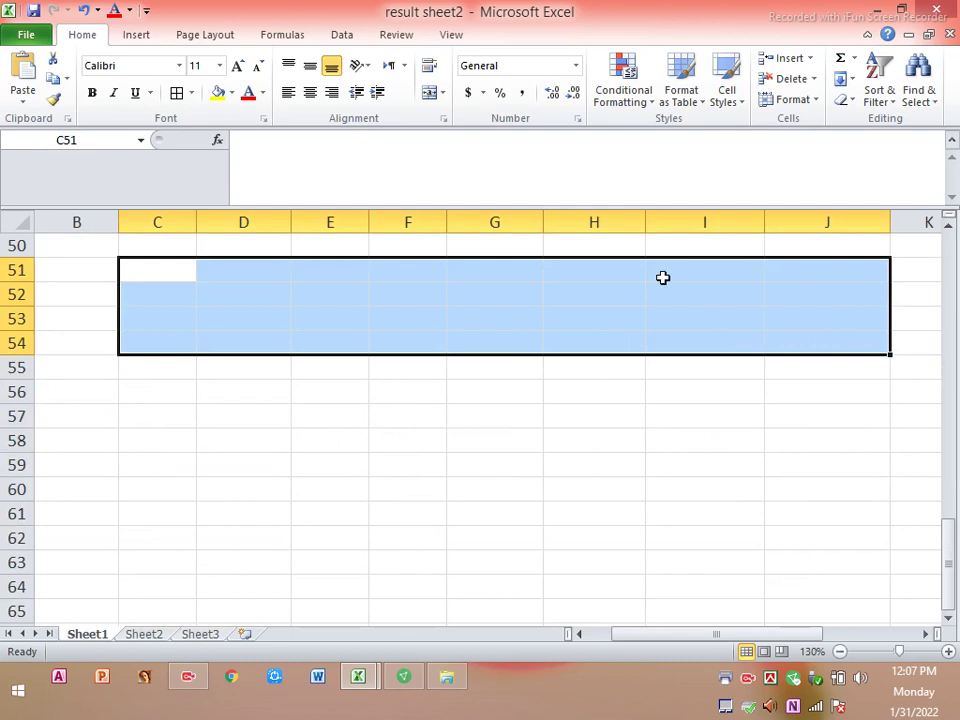
pyautogui.click(443, 94)
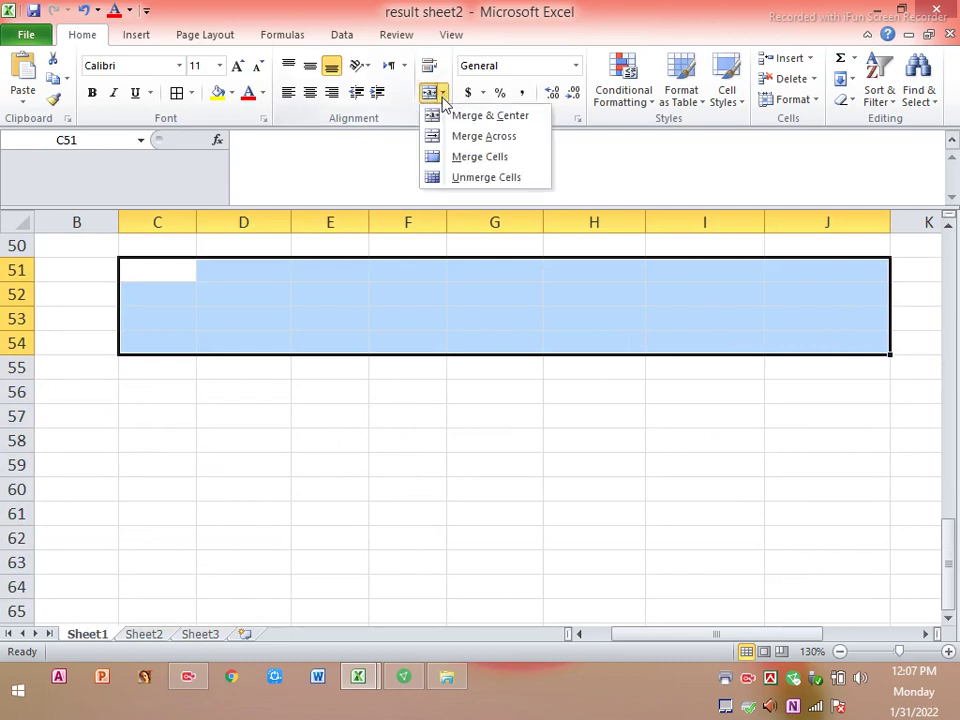
pyautogui.click(490, 118)
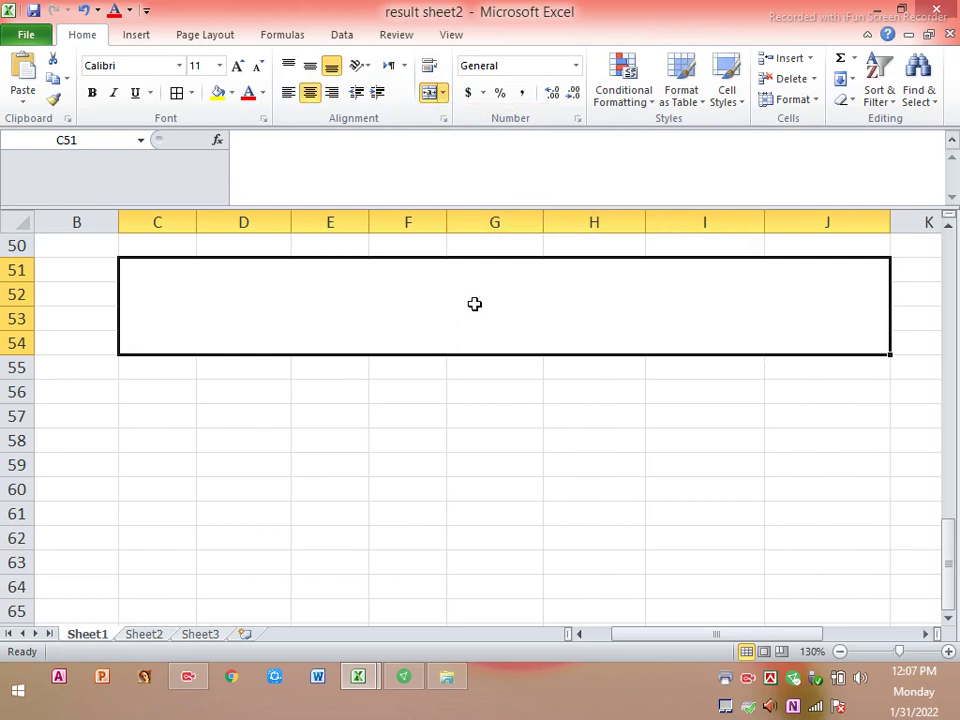
pyautogui.write('HOW')
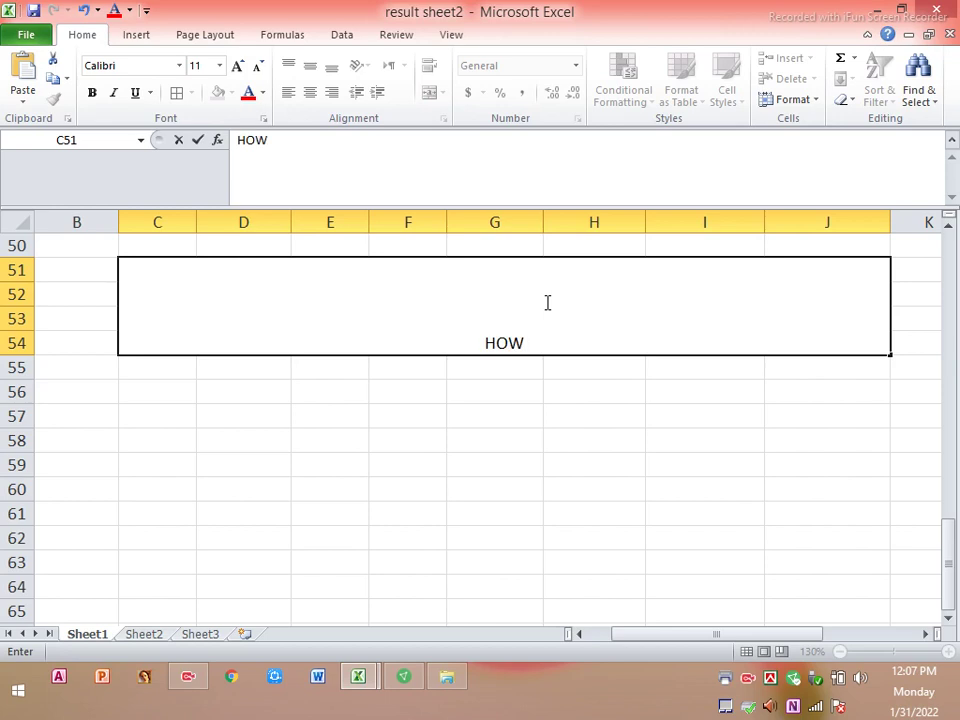
pyautogui.write(' TO MAKE A')
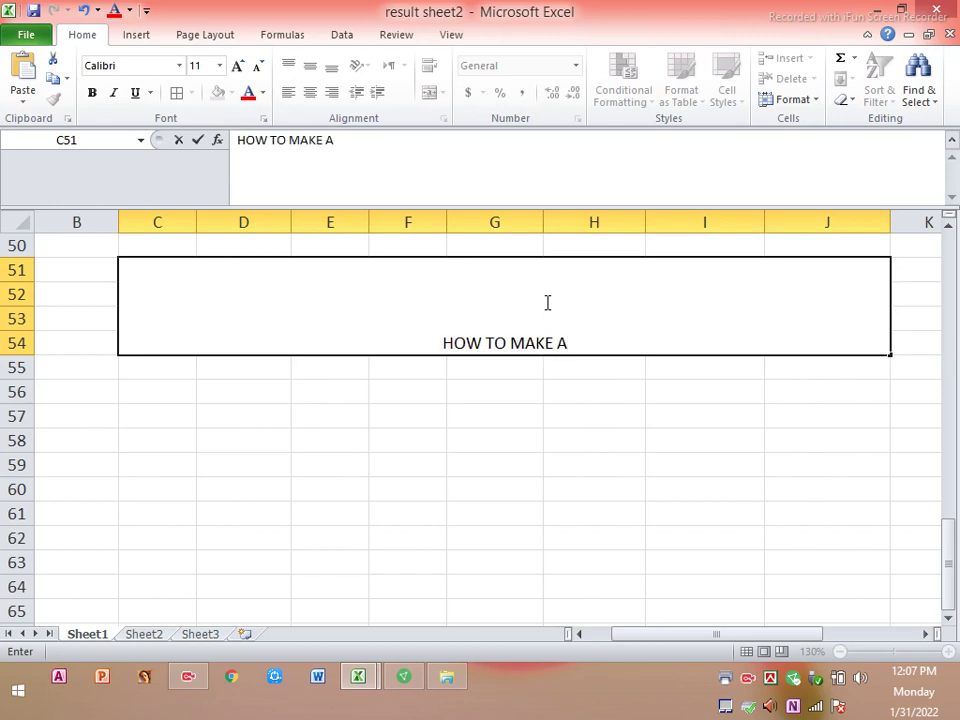
pyautogui.write('RESULT')
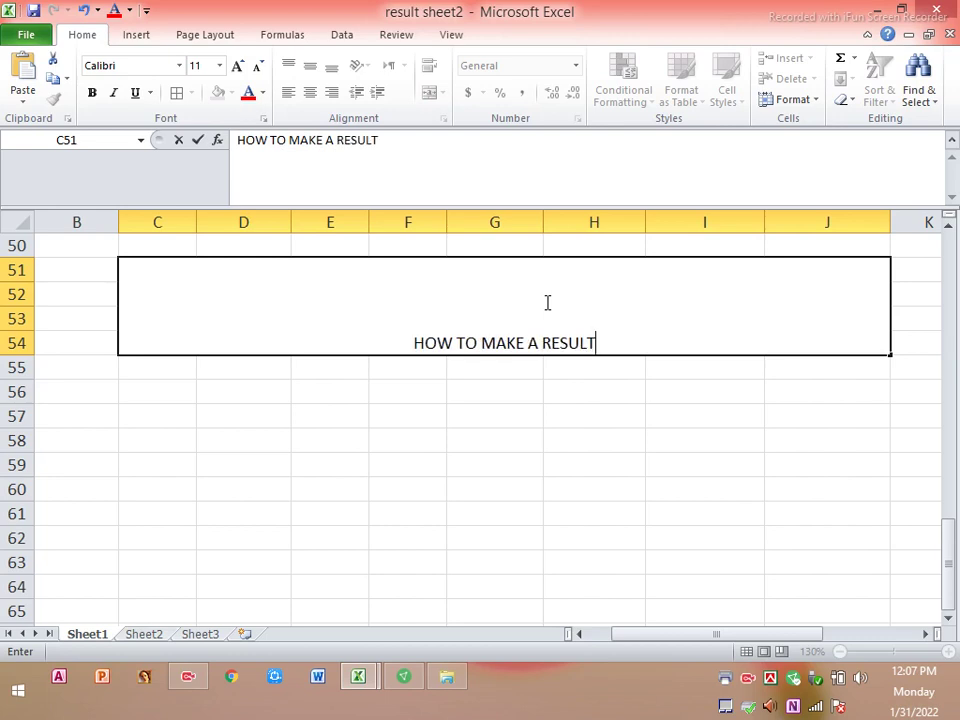
pyautogui.write(' SH')
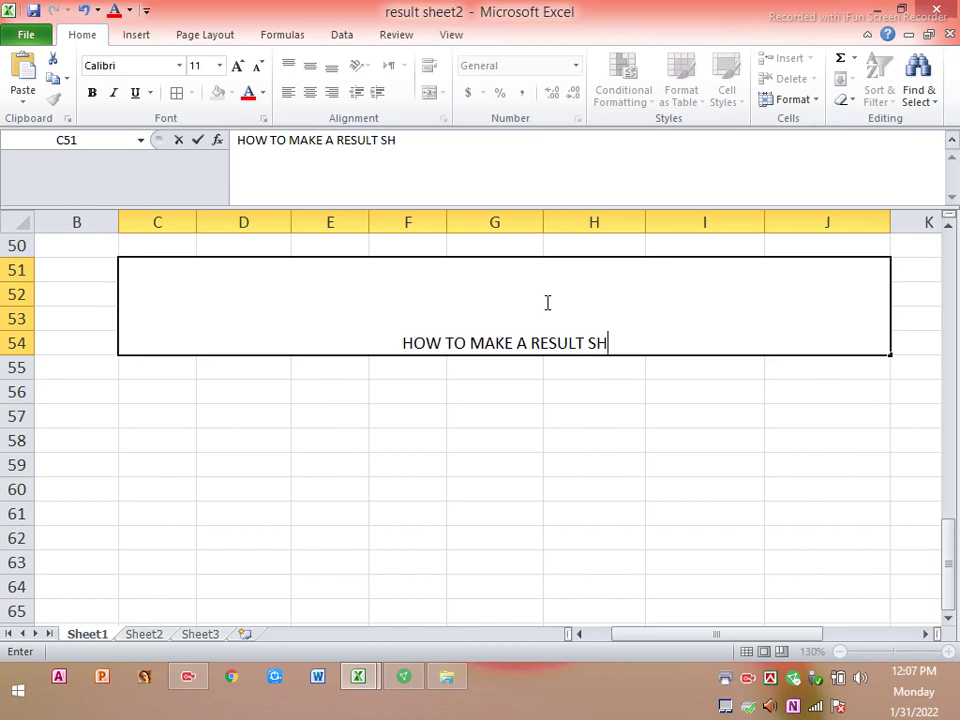
pyautogui.write('ET')
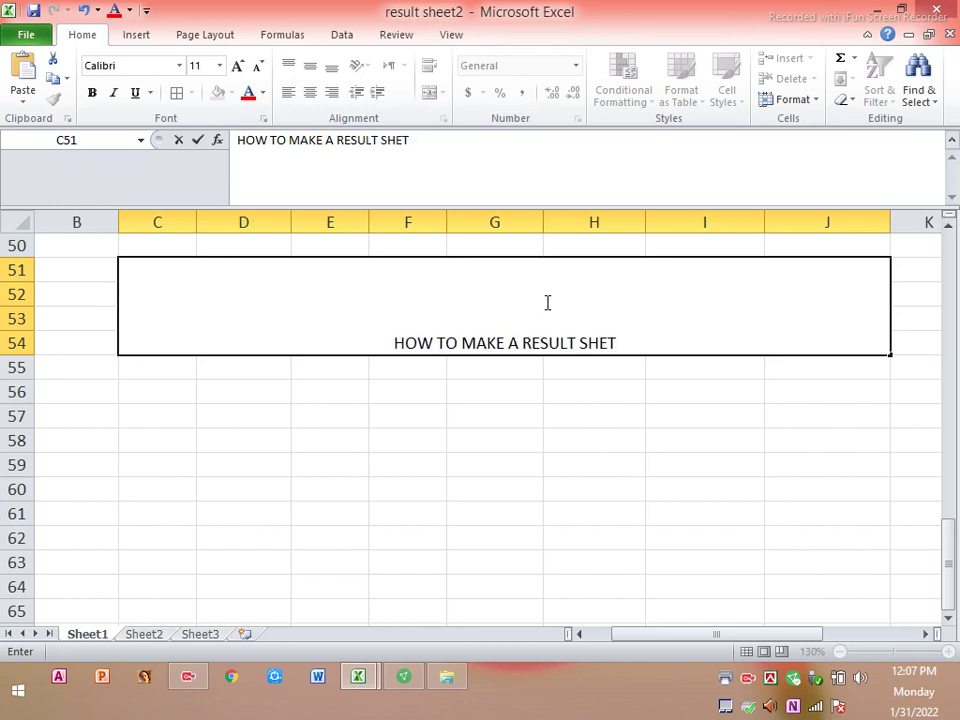
pyautogui.press('BackSpace')
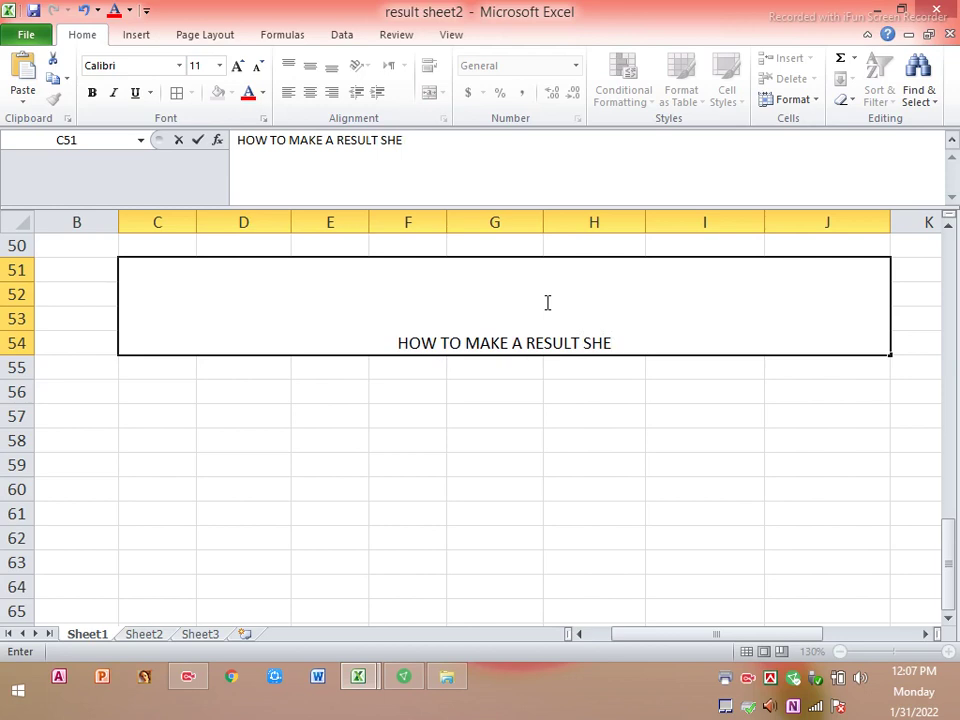
pyautogui.write('ET')
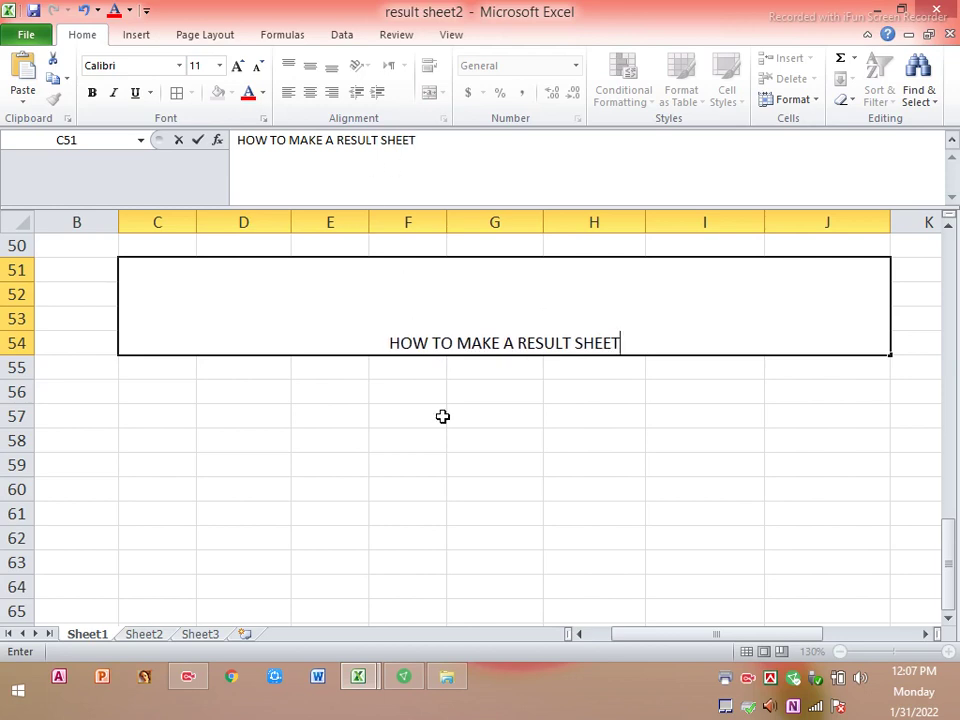
pyautogui.click(493, 487)
# Step: Reselect the merged title cell and increase its font size
pyautogui.moveTo(400, 440); pyautogui.dragTo(392, 454)
pyautogui.click(553, 326)
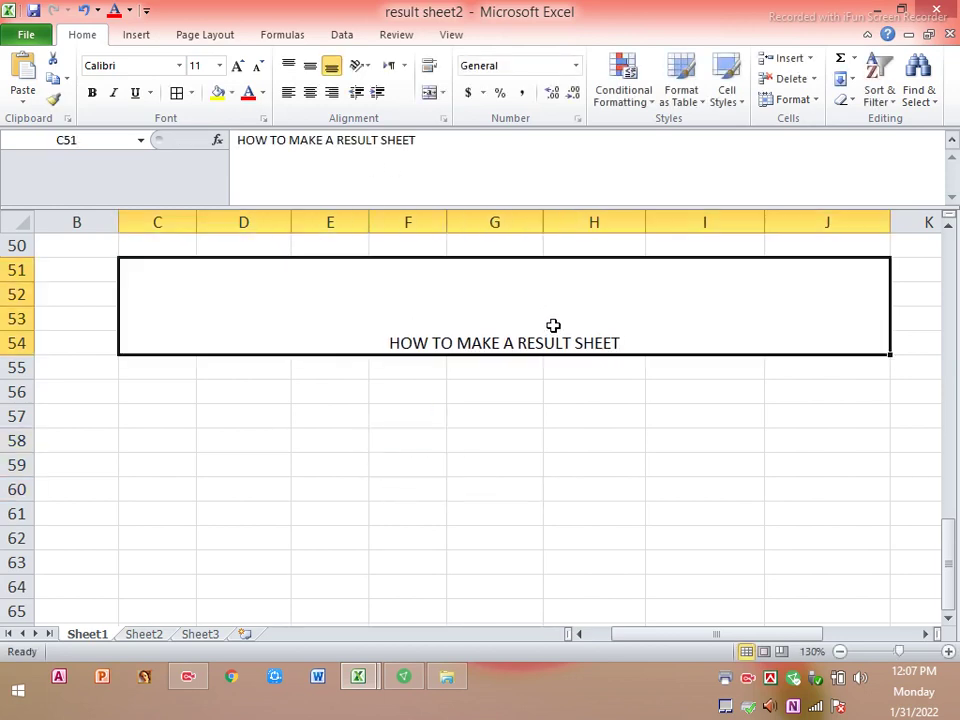
pyautogui.click(467, 450)
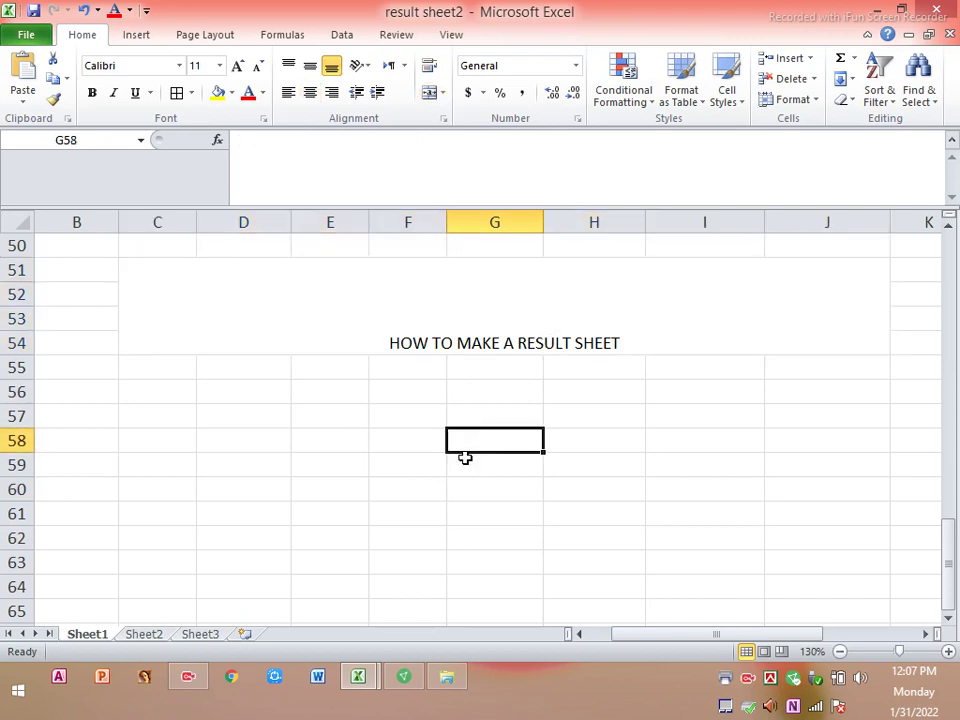
pyautogui.click(510, 348)
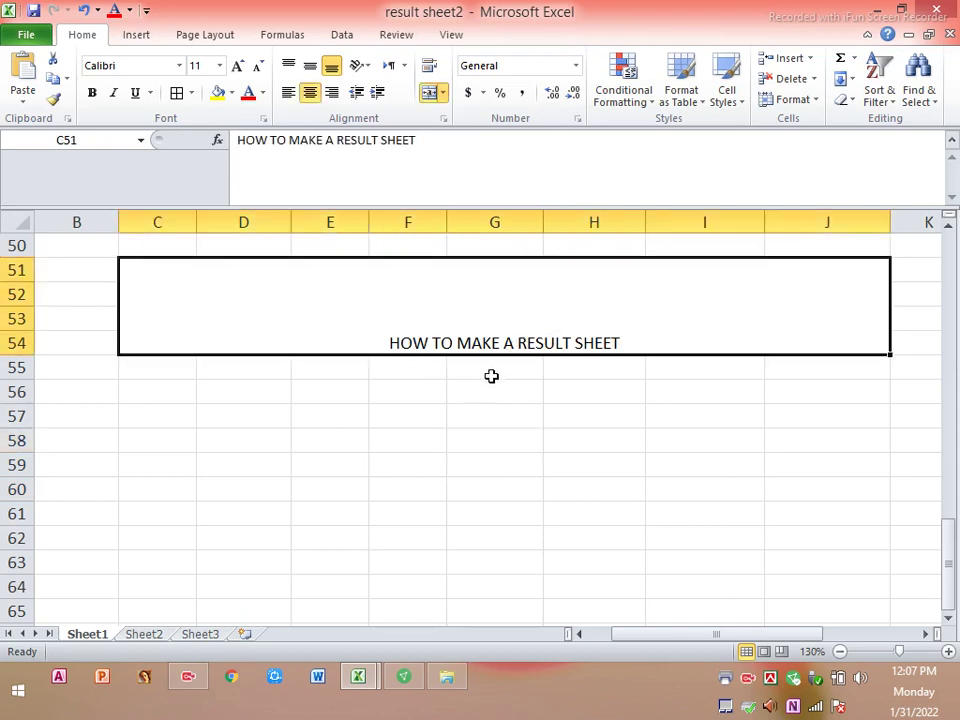
pyautogui.click(237, 65)
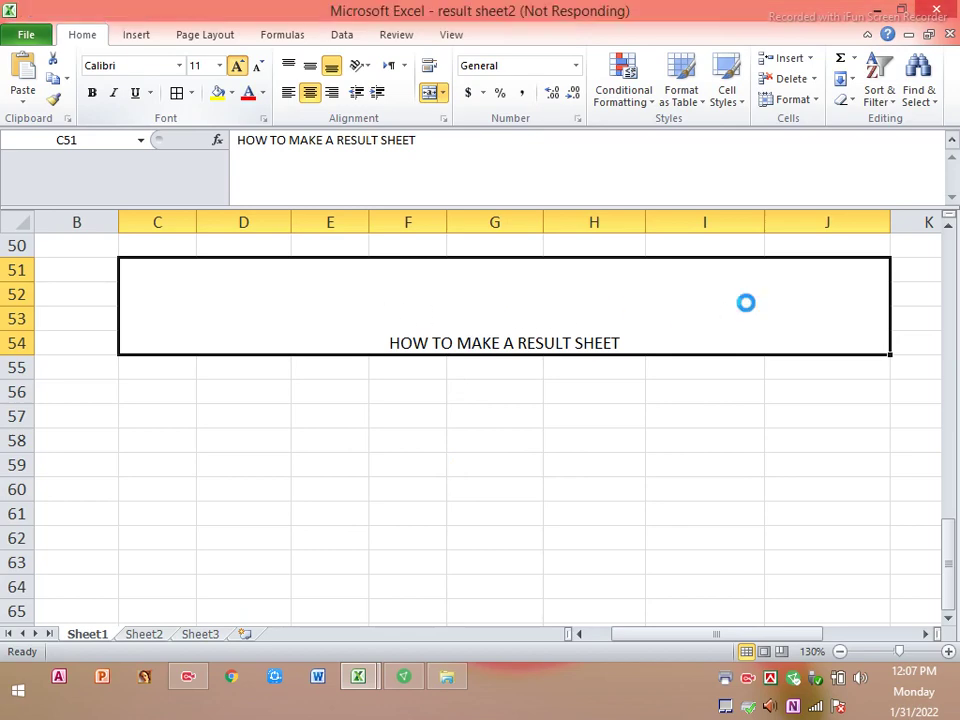
# Step: Middle-align the title and enlarge its font to size 36
pyautogui.click(421, 476)
pyautogui.click(407, 334)
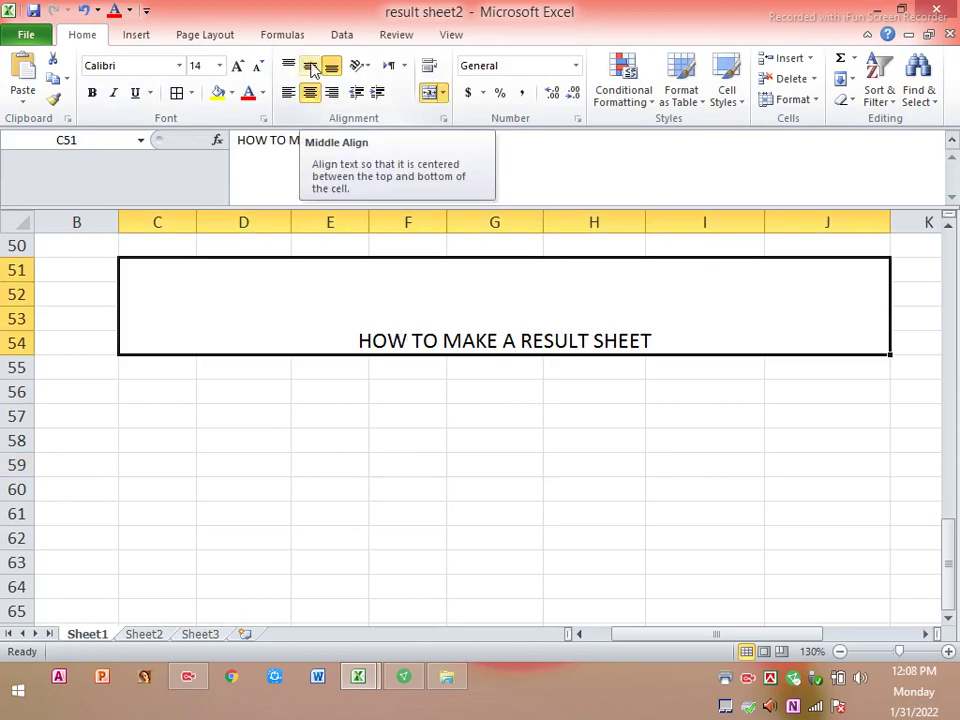
pyautogui.click(311, 68)
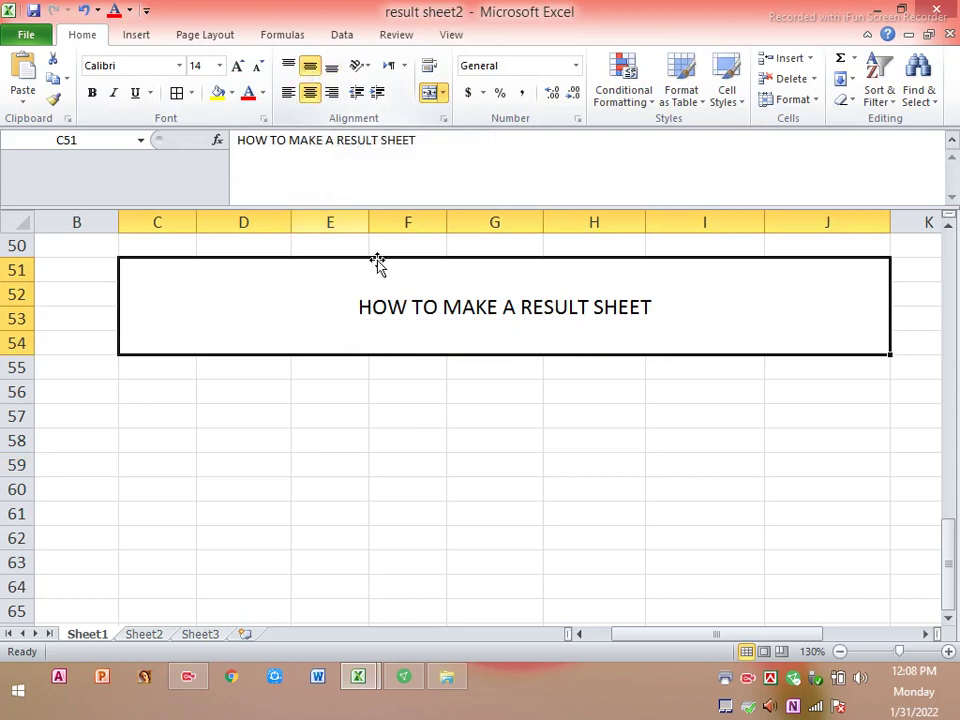
pyautogui.click(238, 68)
pyautogui.click(238, 68)
pyautogui.click(238, 68)
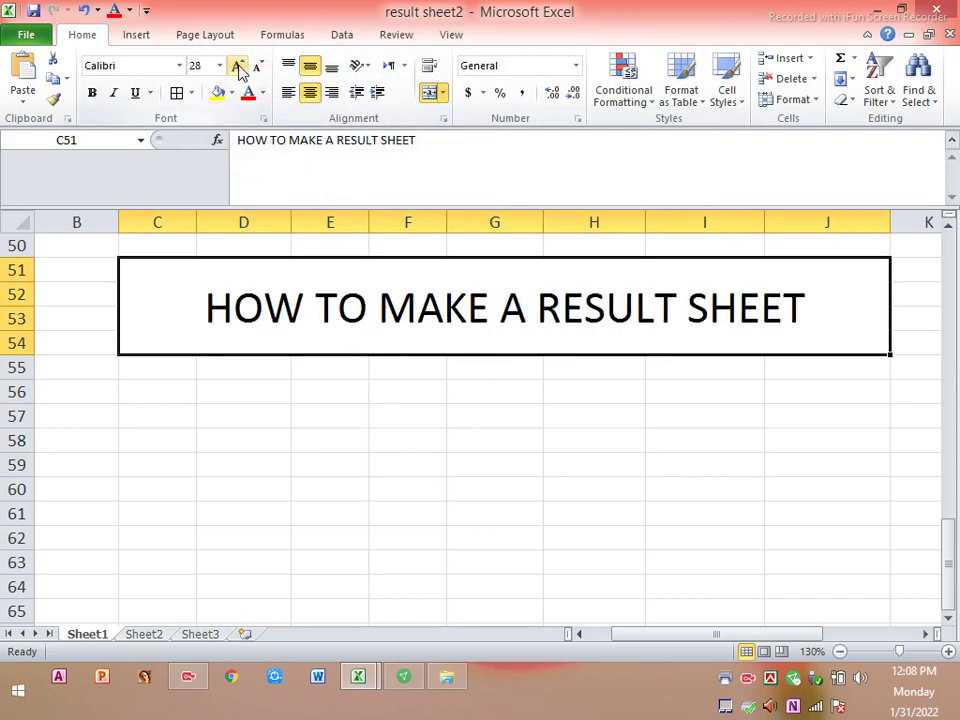
pyautogui.click(238, 68)
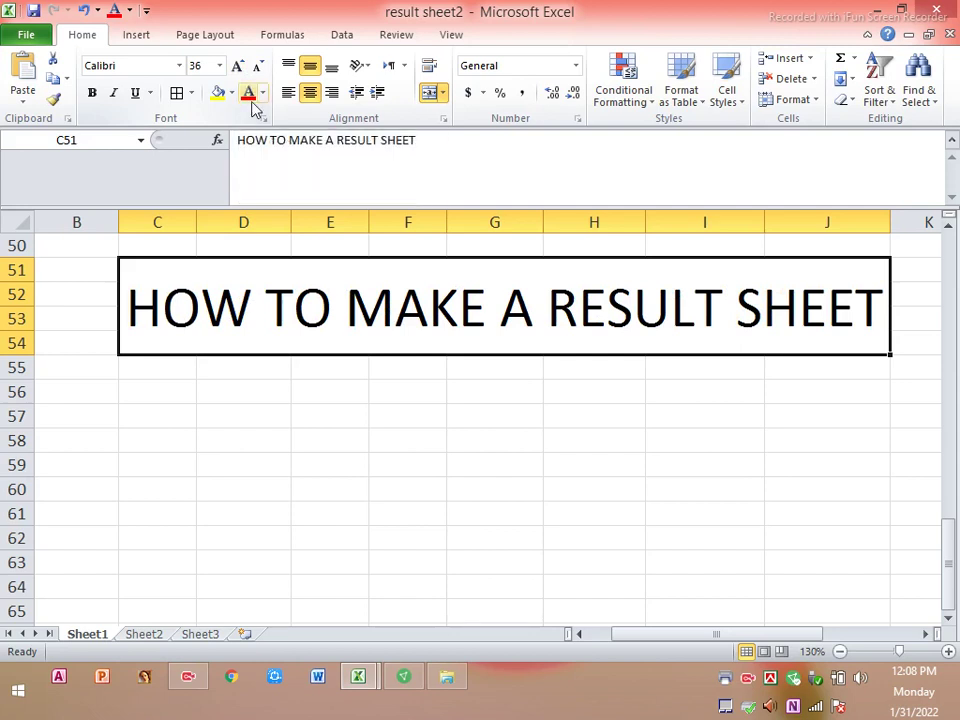
# Step: Make the title text red and fill its merged cell green
pyautogui.click(250, 97)
pyautogui.hotkey('ctrl', 'End')
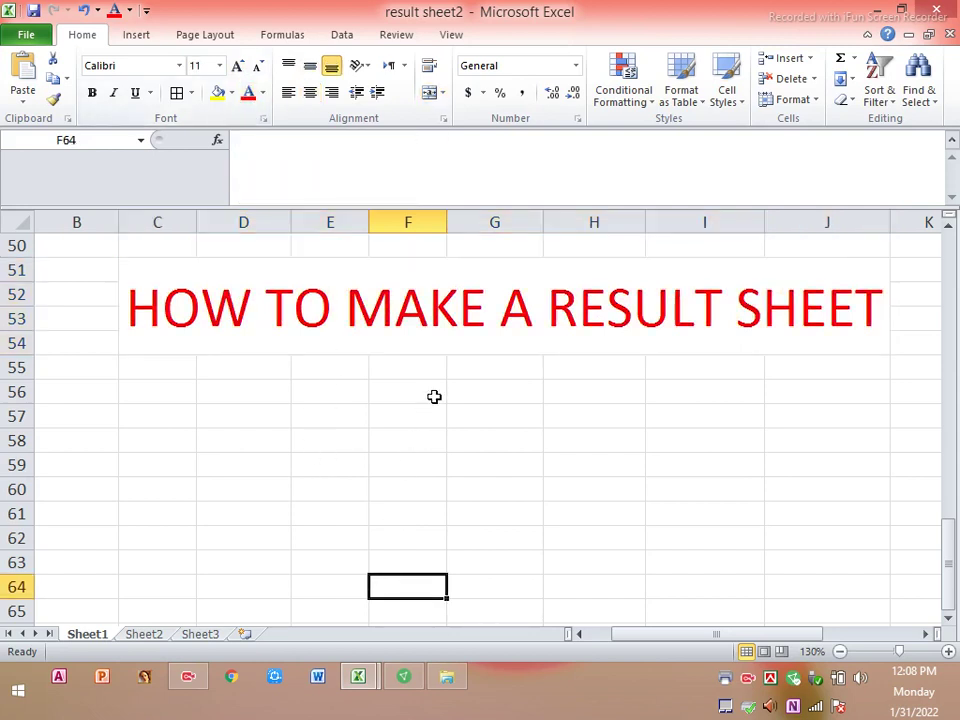
pyautogui.click(444, 347)
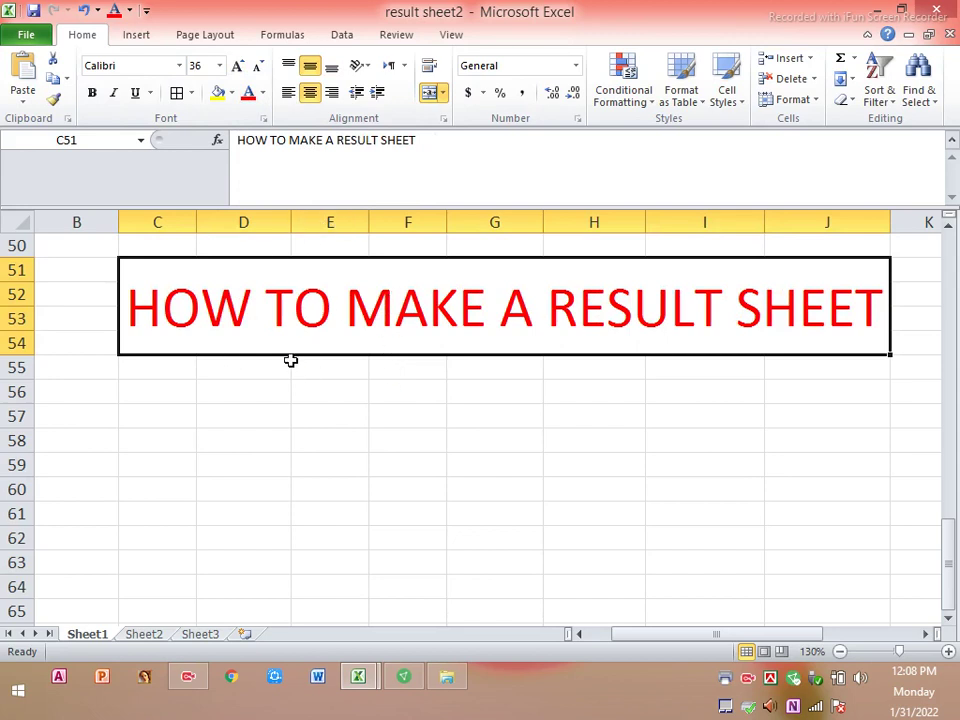
pyautogui.click(231, 93)
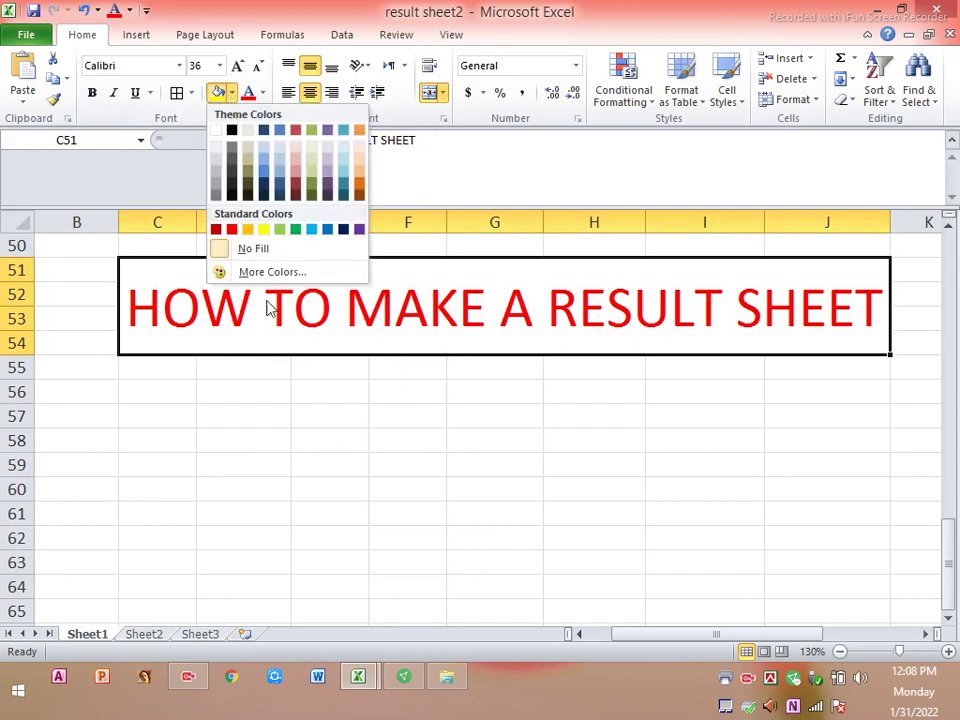
pyautogui.click(295, 237)
pyautogui.click(285, 398)
pyautogui.click(490, 317)
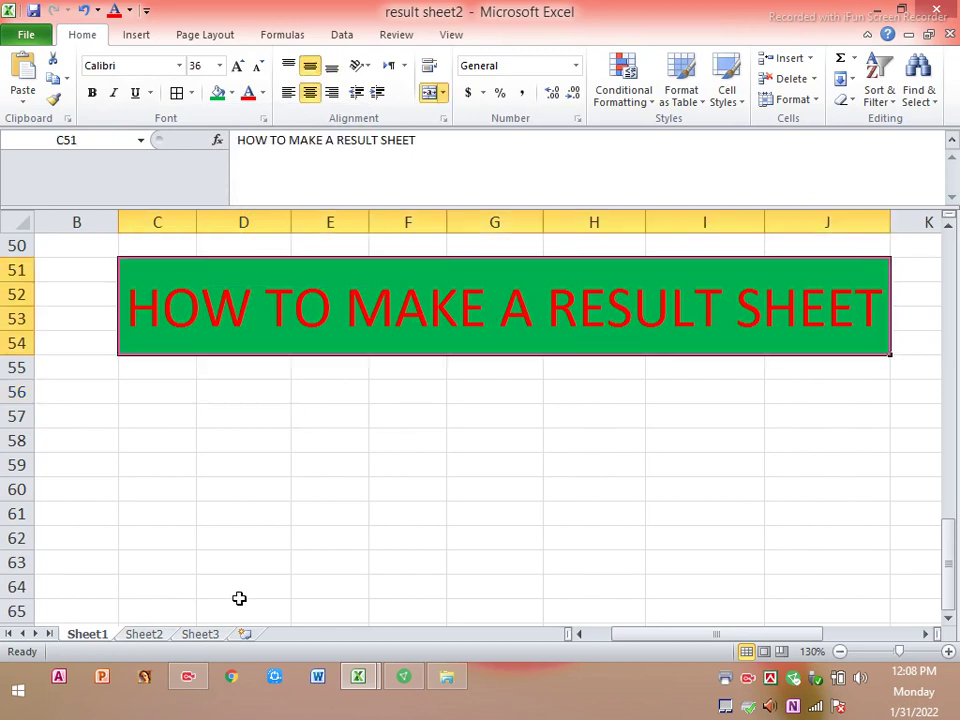
pyautogui.click(154, 370)
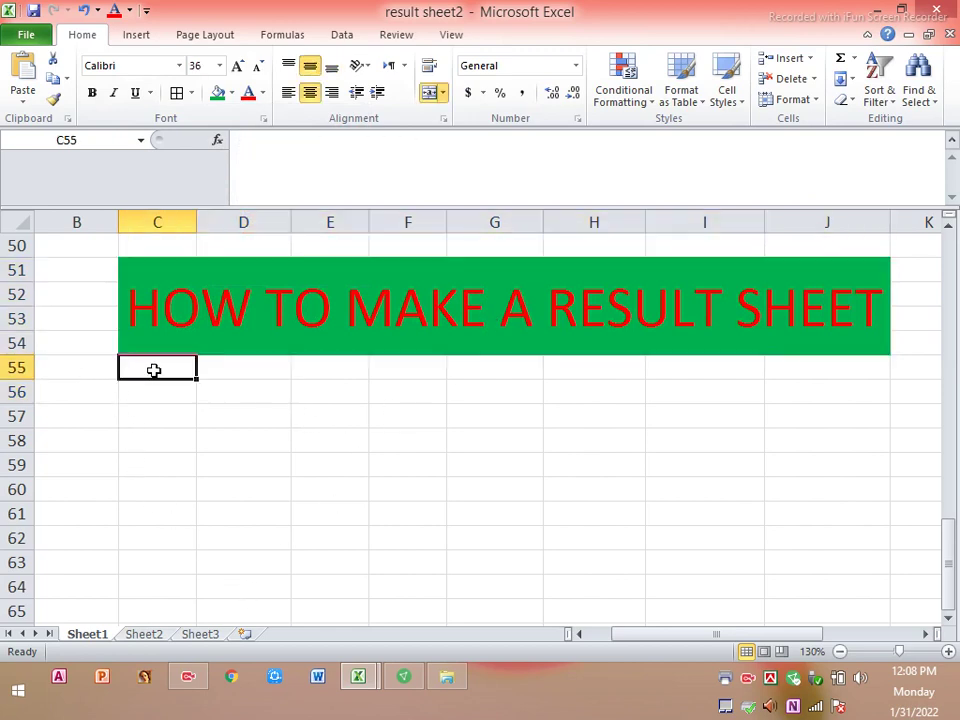
# Step: Apply All Borders to the table area C55:J60
pyautogui.moveTo(154, 370); pyautogui.dragTo(436, 371)
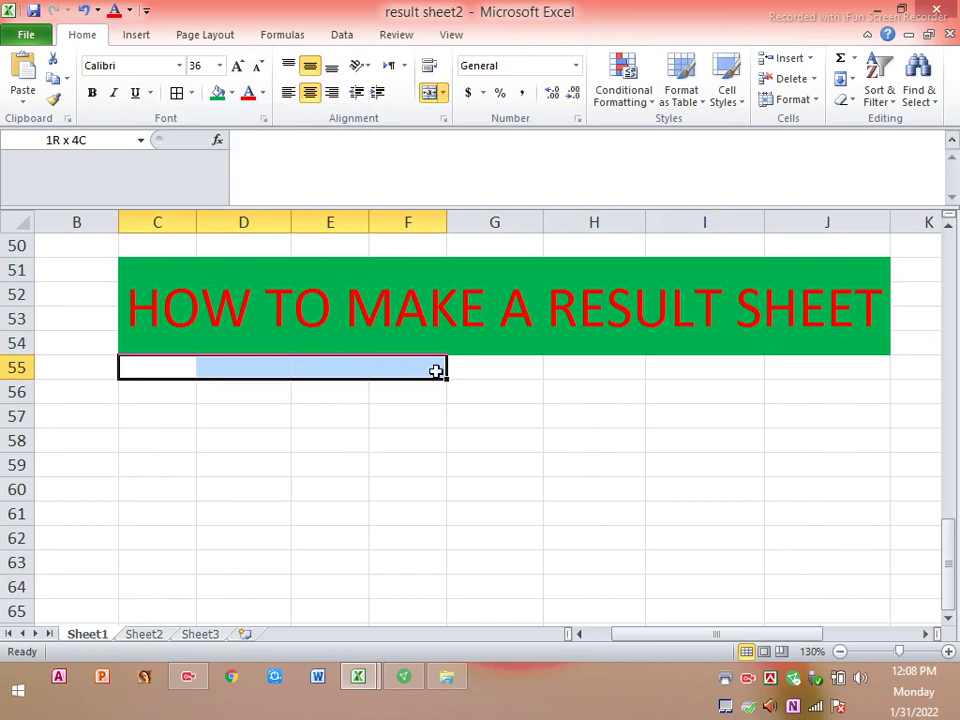
pyautogui.moveTo(436, 371); pyautogui.dragTo(812, 379)
pyautogui.click(256, 510)
pyautogui.moveTo(178, 376)
pyautogui.mouseDown()
pyautogui.moveTo(761, 439)
pyautogui.moveTo(819, 499)
pyautogui.mouseUp()
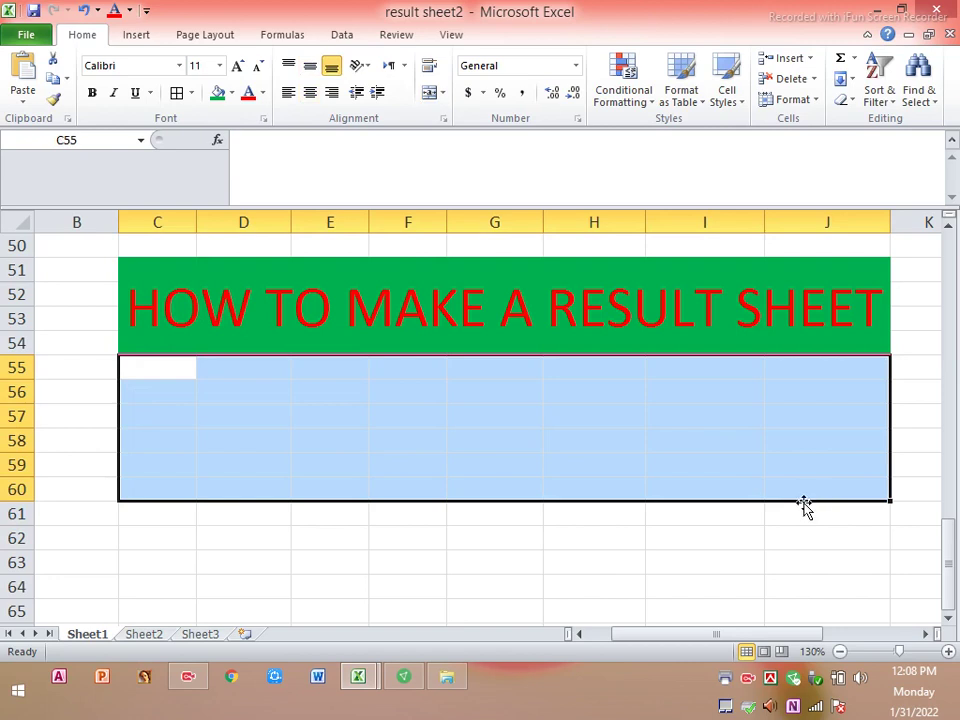
pyautogui.click(177, 93)
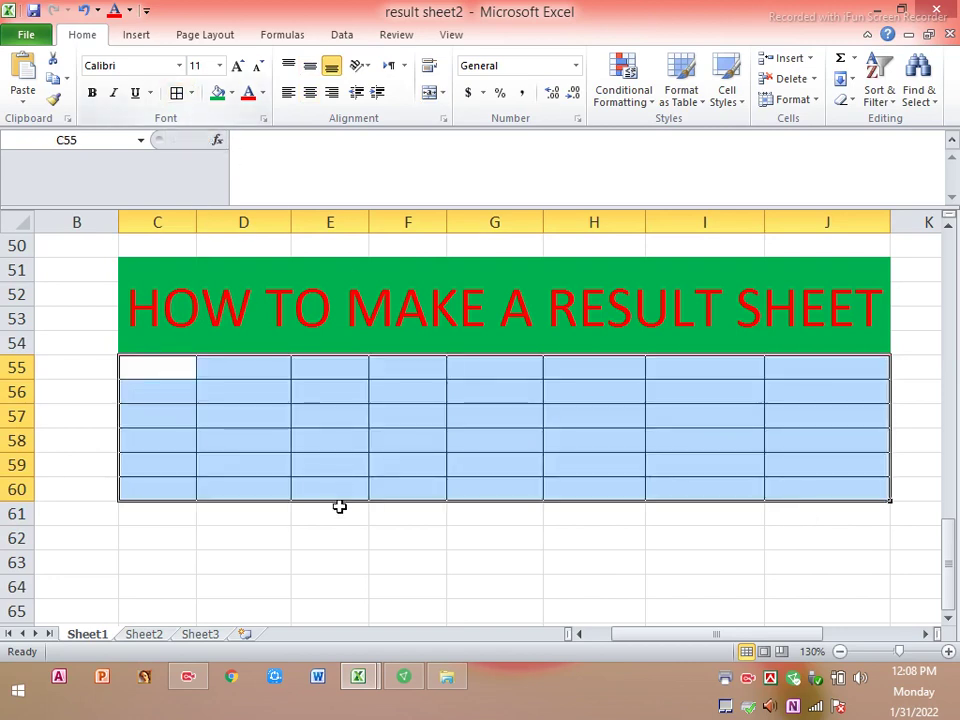
pyautogui.click(339, 506)
# Step: Merge C55:C60 and D55:D60 each into one cell and type R in the column C cell
pyautogui.click(146, 367)
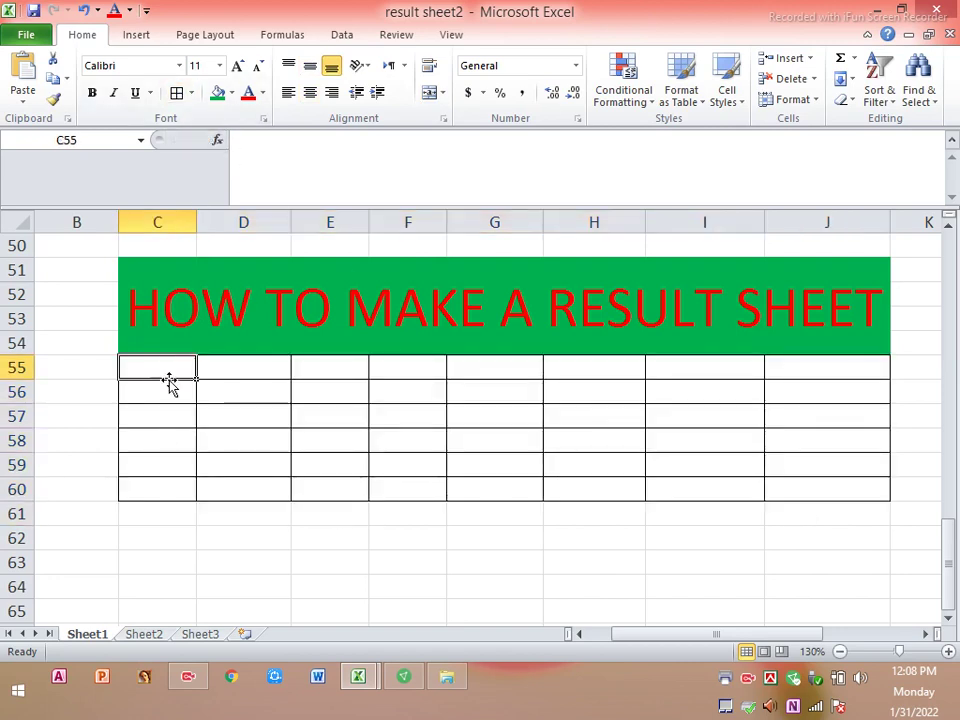
pyautogui.press('Right')
pyautogui.press('Down')
pyautogui.press('Down')
pyautogui.press('Down')
pyautogui.moveTo(156, 367); pyautogui.dragTo(175, 484)
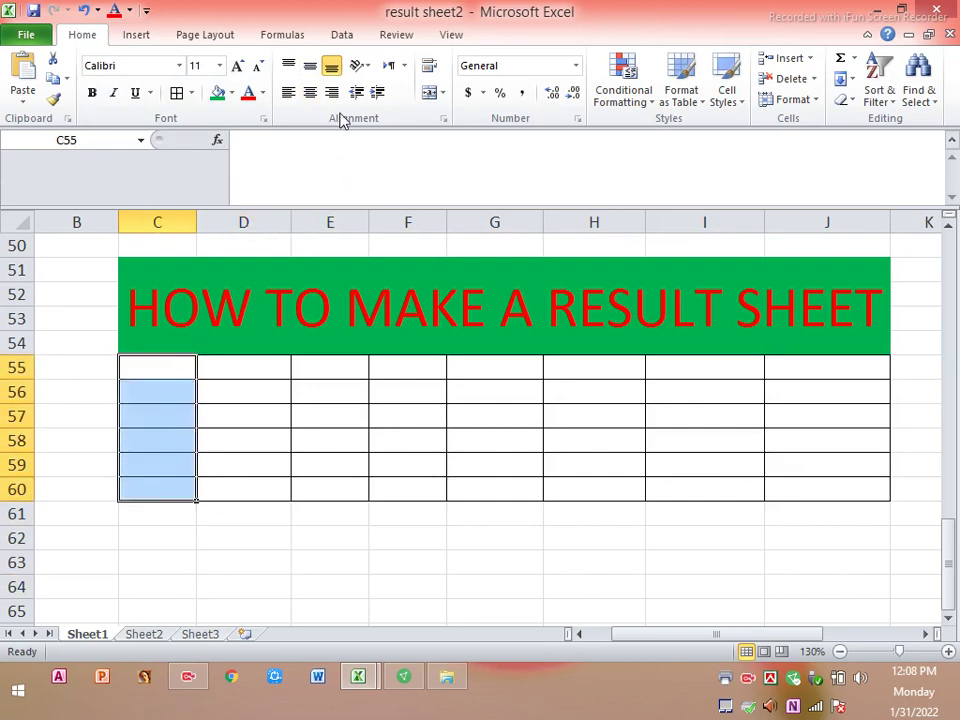
pyautogui.click(428, 94)
pyautogui.click(248, 371)
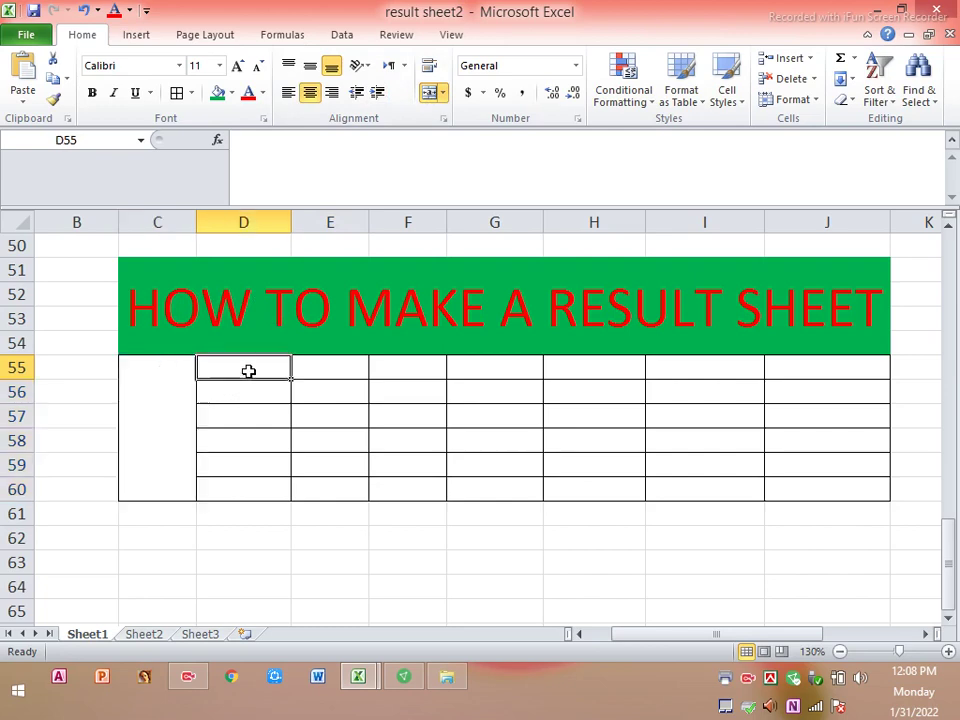
pyautogui.moveTo(248, 371); pyautogui.dragTo(244, 478)
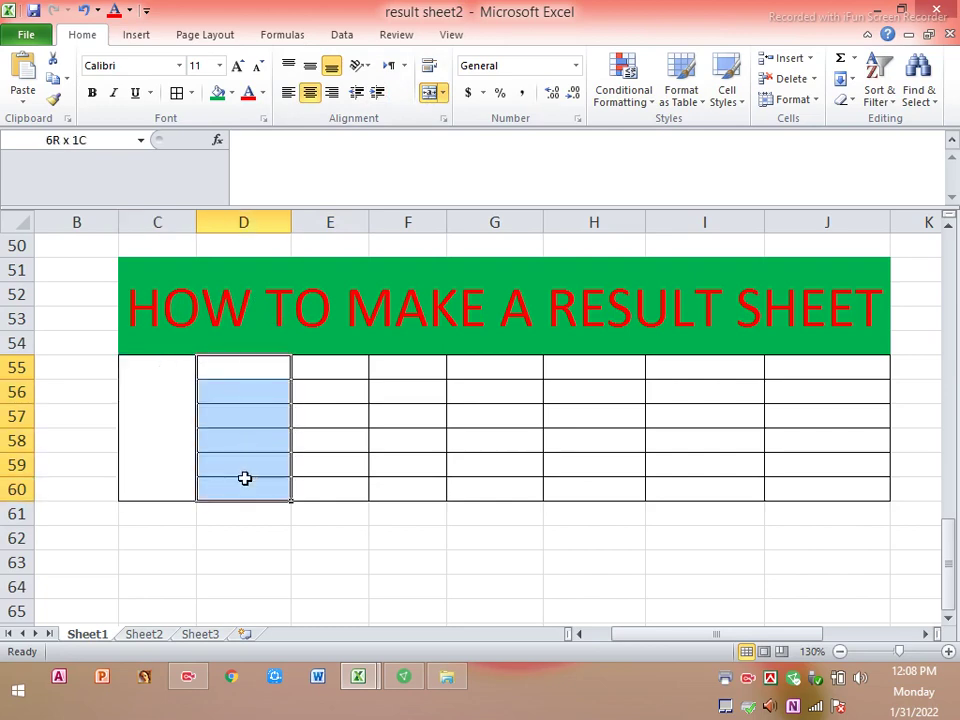
pyautogui.click(430, 95)
pyautogui.click(324, 377)
pyautogui.click(190, 390)
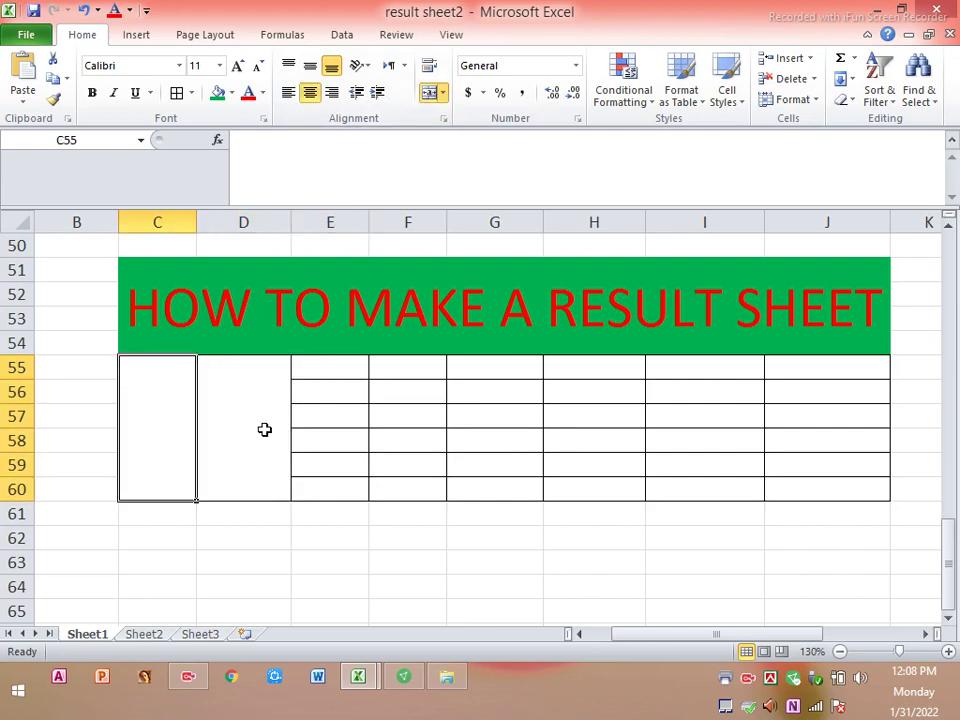
pyautogui.write('R')
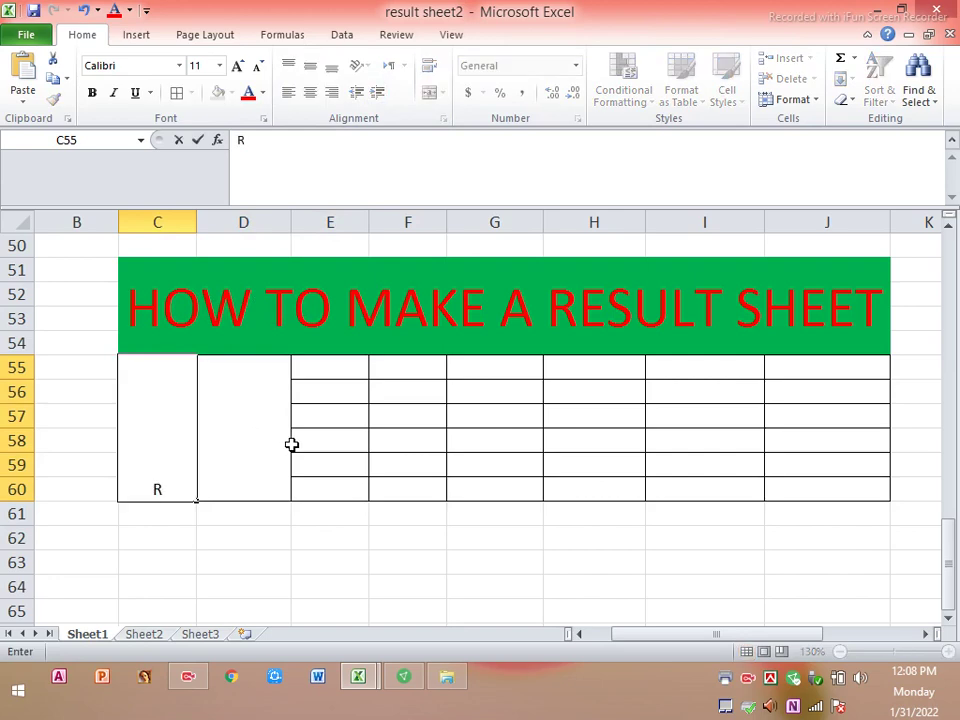
pyautogui.click(326, 569)
# Step: Undo those merges and instead merge C56:C60 and D56:D60 below the header row
pyautogui.hotkey('ctrl', 'z')
pyautogui.hotkey('ctrl', 'z')
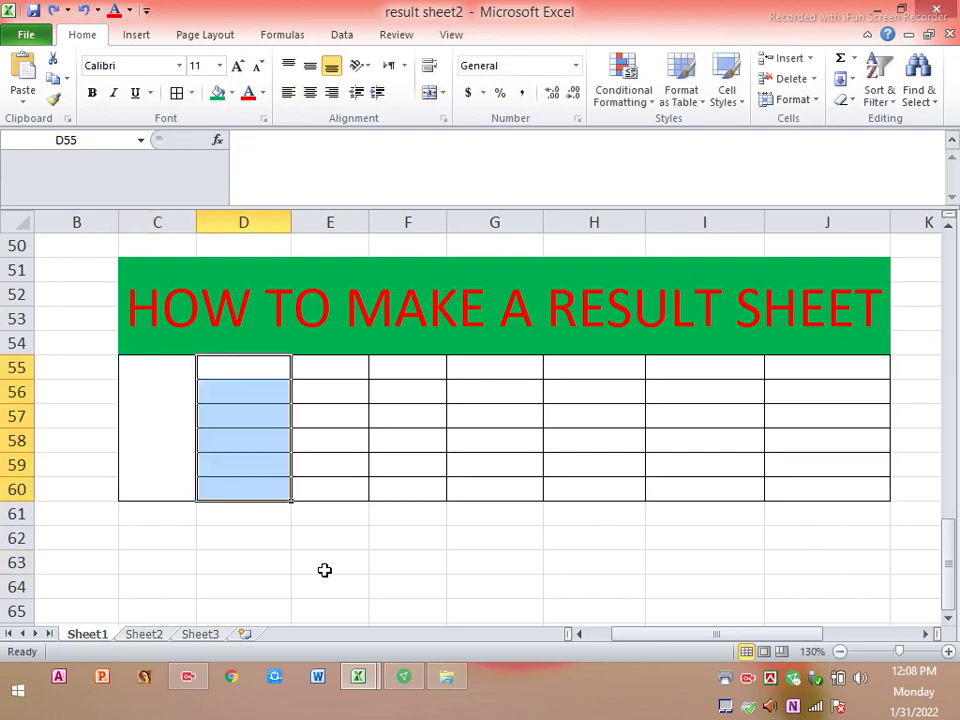
pyautogui.hotkey('ctrl', 'z')
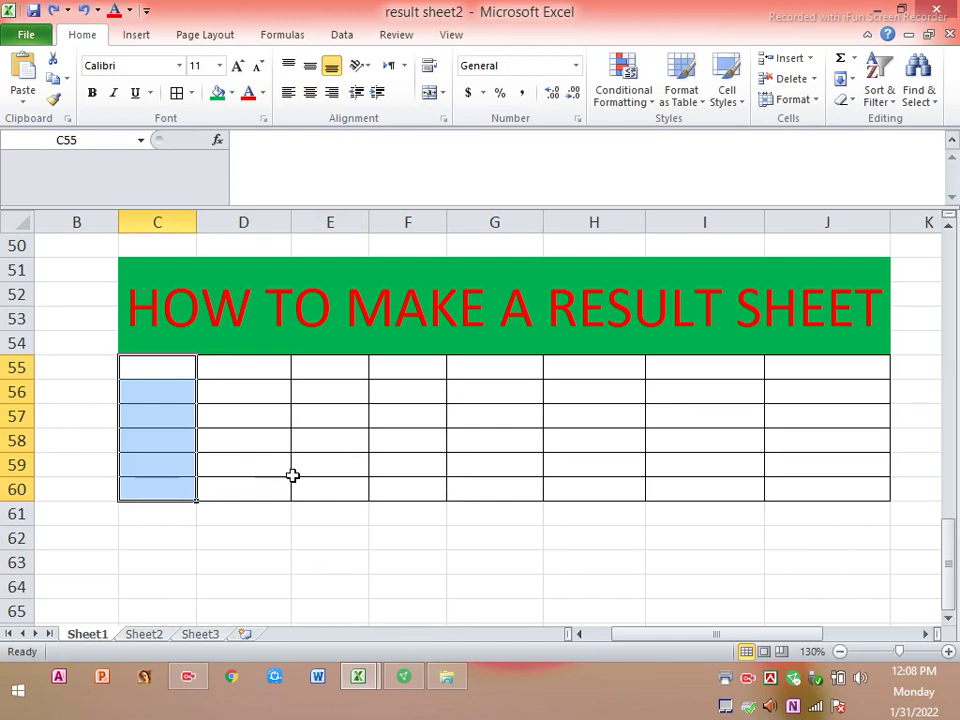
pyautogui.click(293, 470)
pyautogui.moveTo(176, 392)
pyautogui.mouseDown()
pyautogui.moveTo(192, 421)
pyautogui.moveTo(169, 487)
pyautogui.mouseUp()
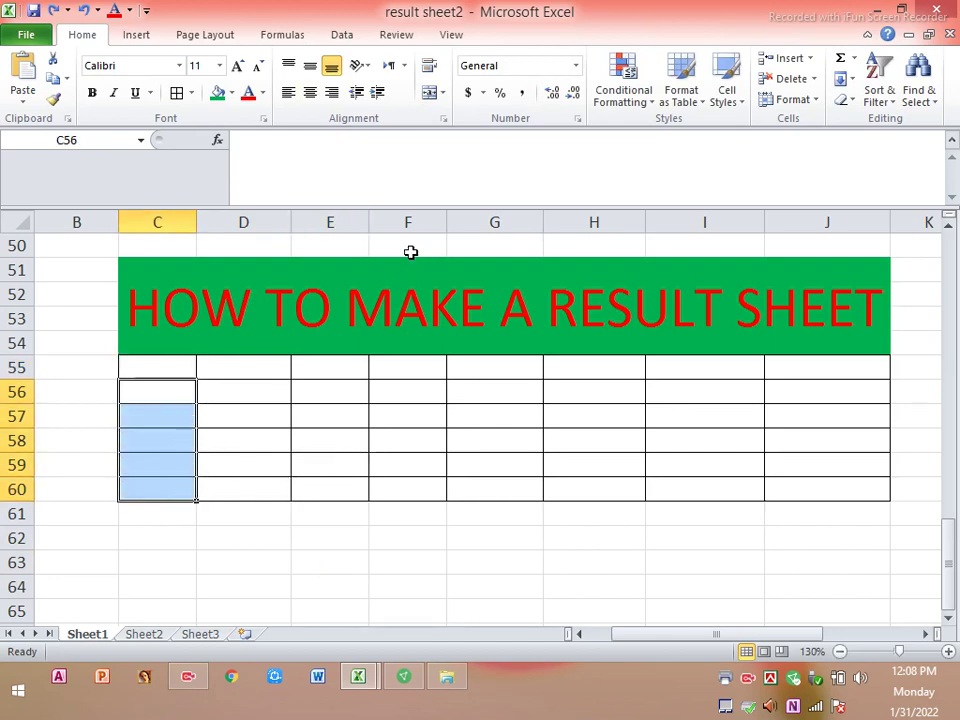
pyautogui.click(428, 98)
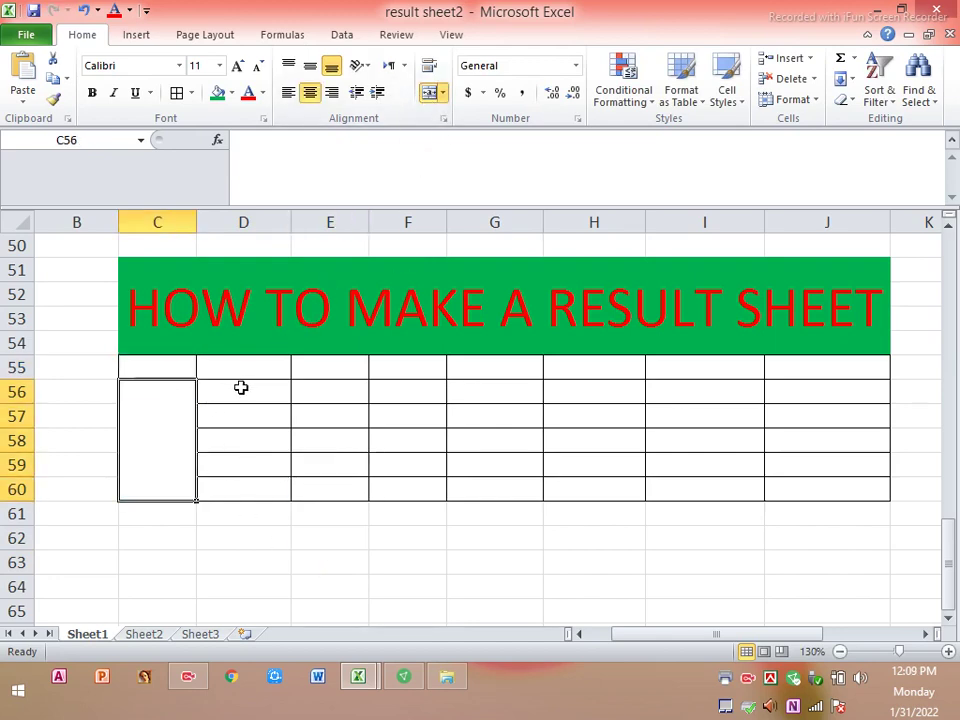
pyautogui.moveTo(242, 390); pyautogui.dragTo(240, 490)
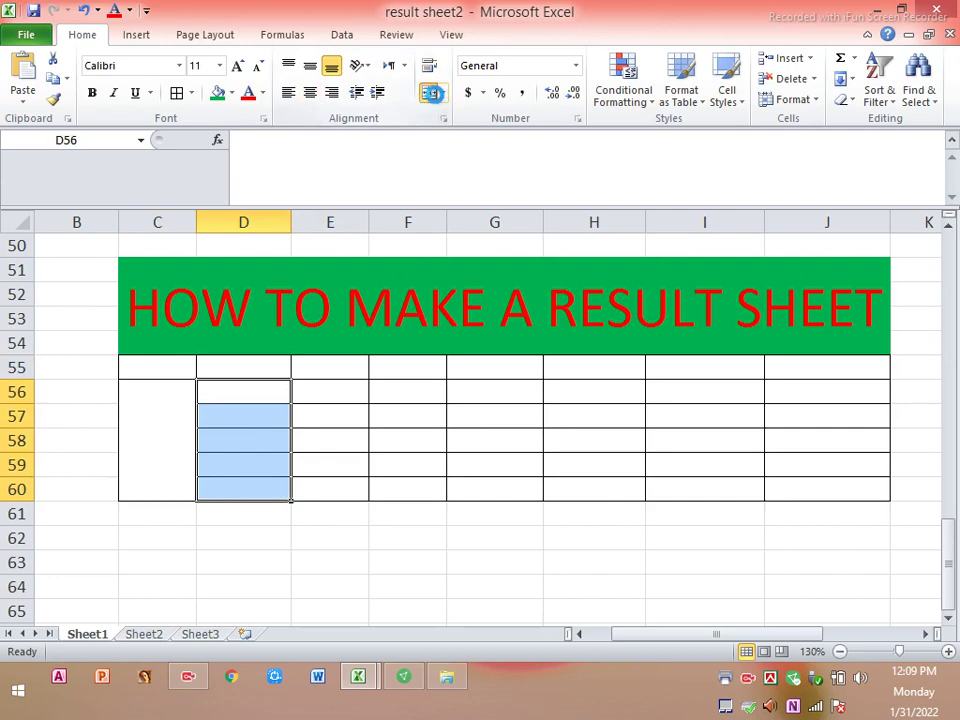
pyautogui.click(430, 95)
pyautogui.click(345, 418)
pyautogui.click(191, 404)
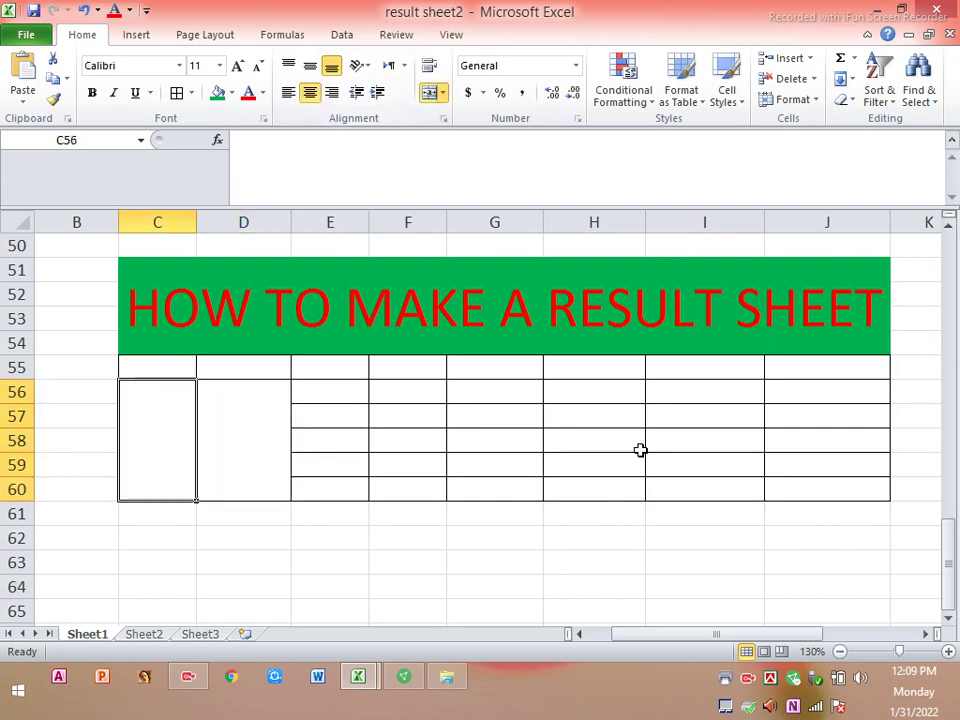
# Step: Enter the student's roll number in C56 and the student's name in D56
pyautogui.write('55443')
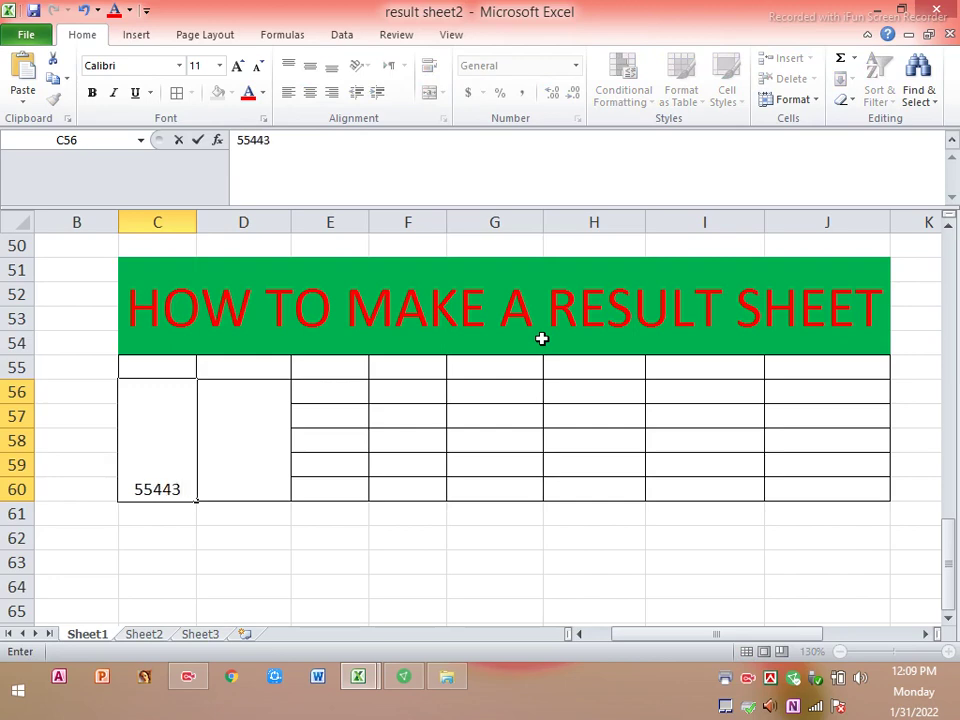
pyautogui.write('3')
pyautogui.click(259, 455)
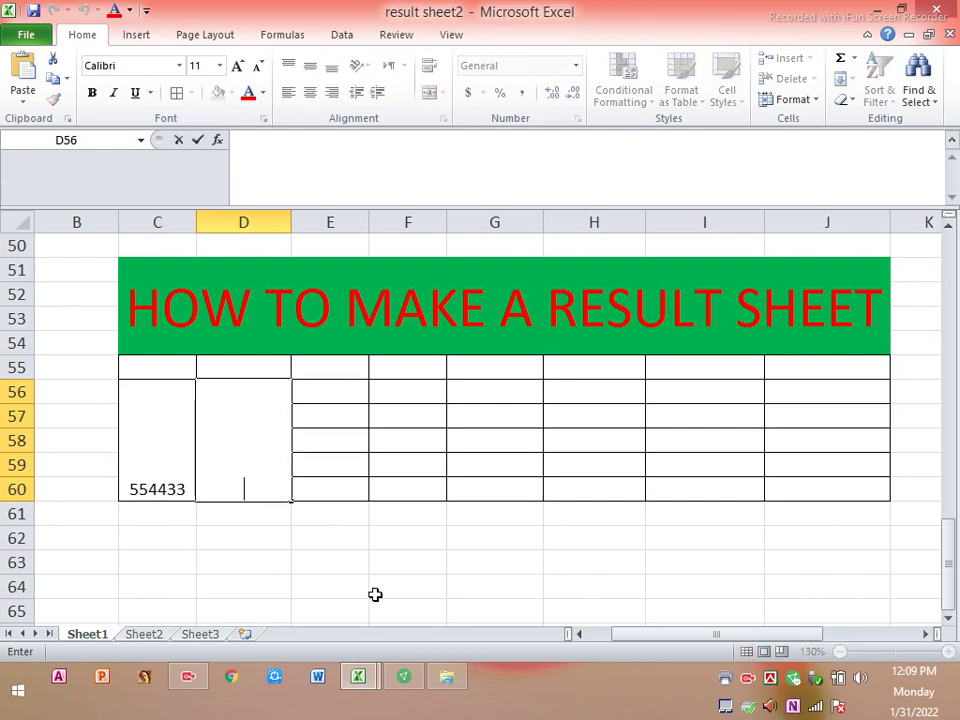
pyautogui.write('R')
pyautogui.write('AFA')
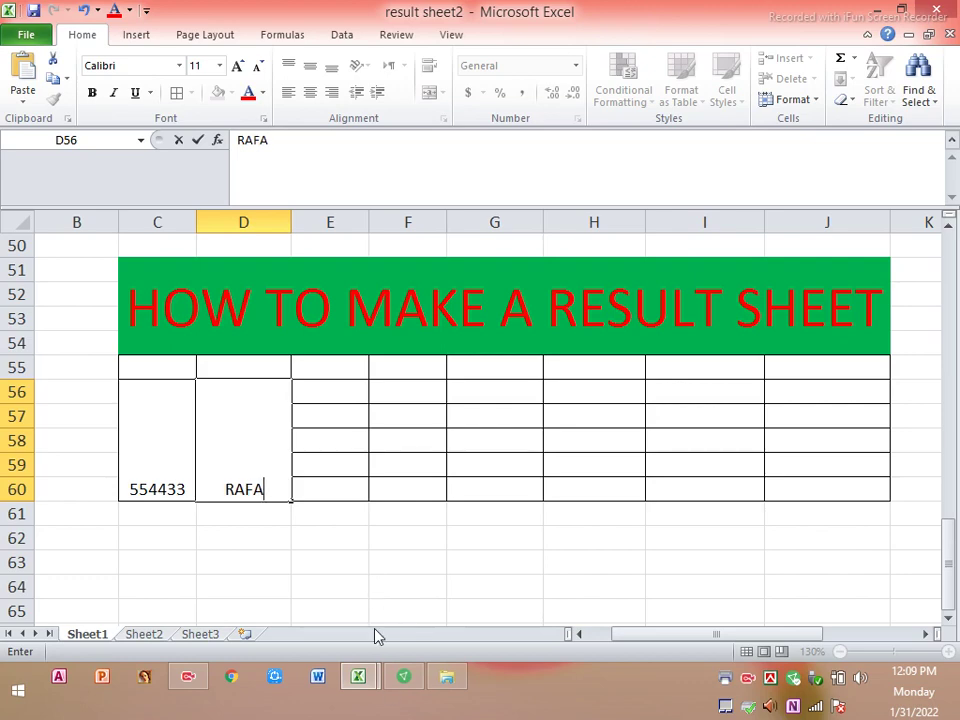
pyautogui.click(372, 564)
pyautogui.click(262, 440)
pyautogui.click(330, 390)
# Step: Add the headers ROLL, NAME and SUB in C55:E55
pyautogui.click(163, 361)
pyautogui.write('R')
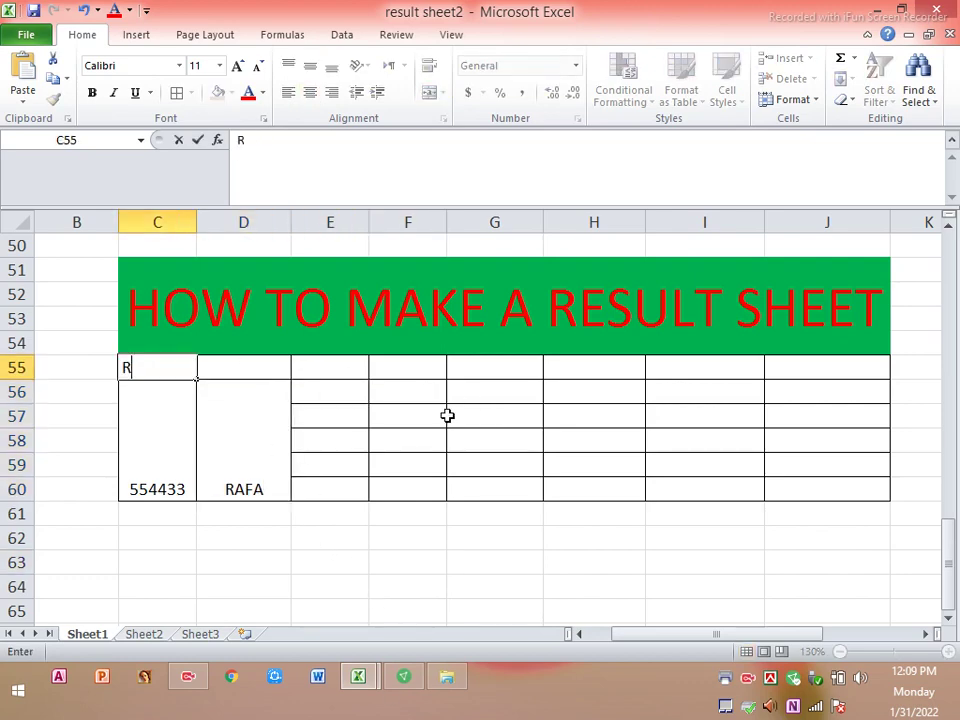
pyautogui.write('OLL')
pyautogui.click(265, 364)
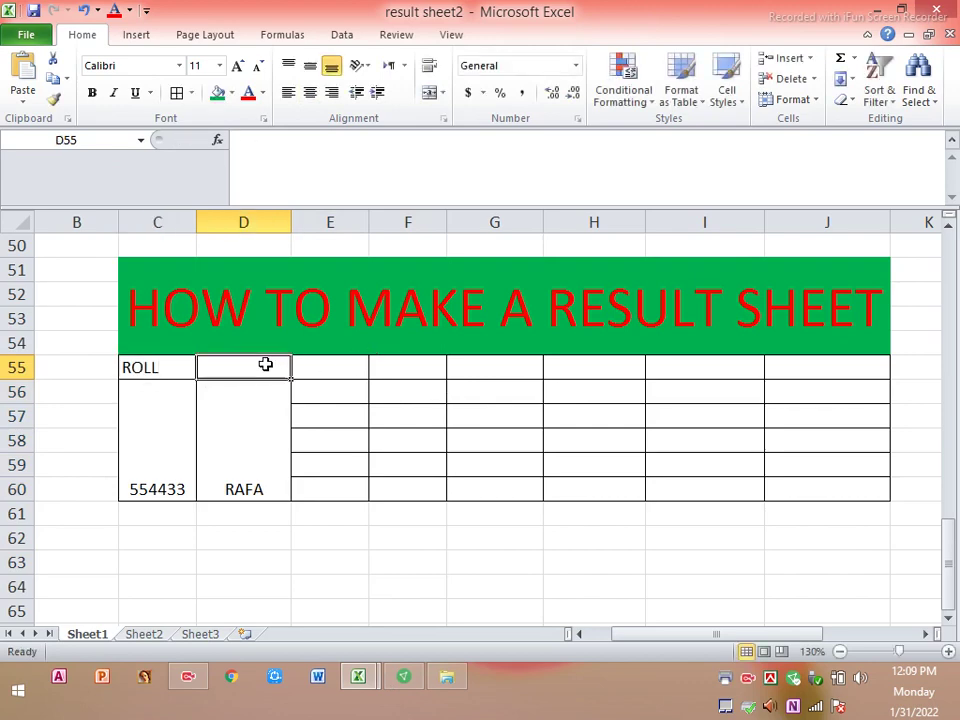
pyautogui.write('NA')
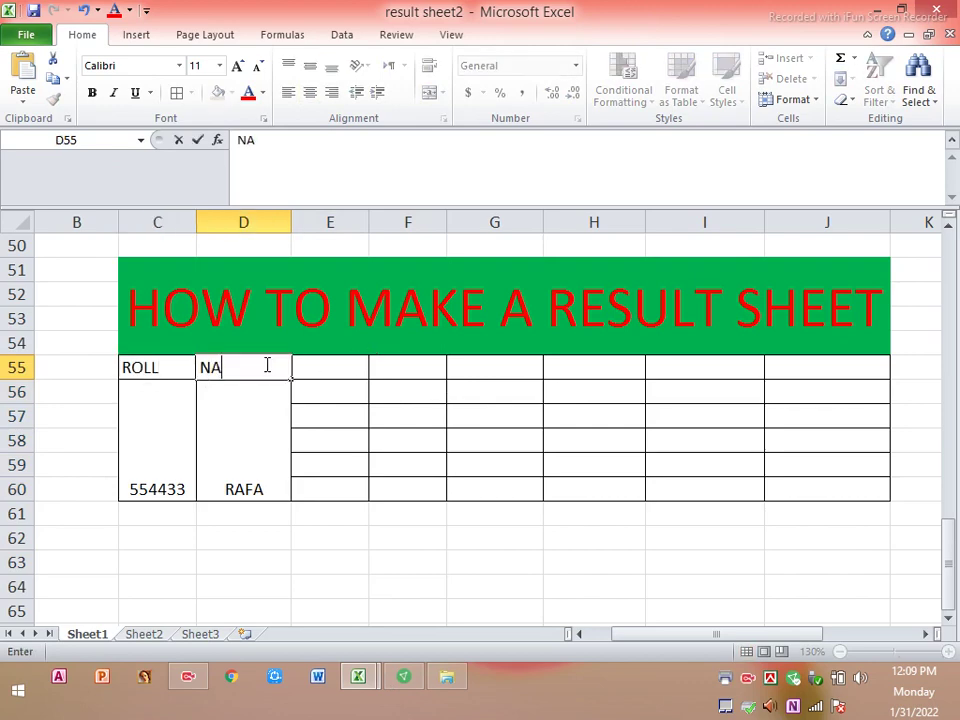
pyautogui.write('ME')
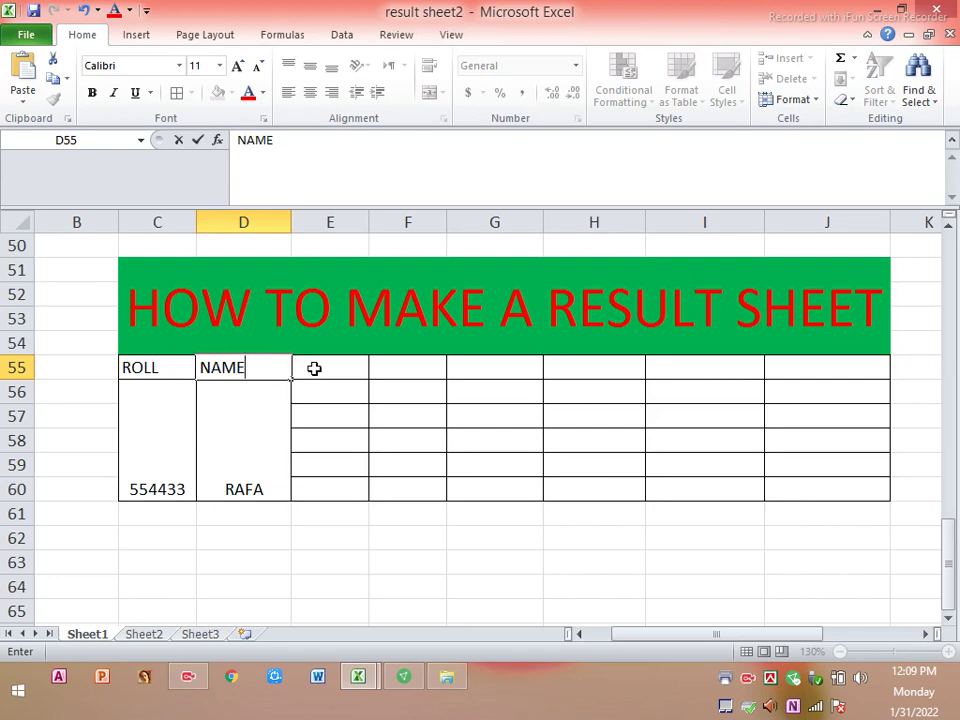
pyautogui.click(315, 367)
pyautogui.write('SUB')
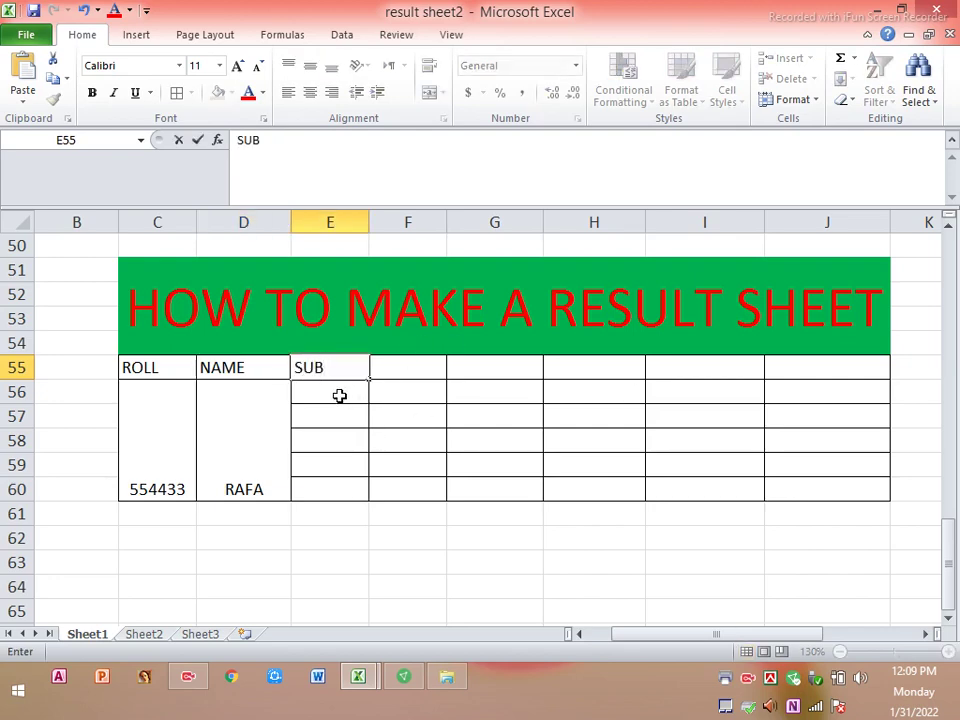
pyautogui.click(341, 394)
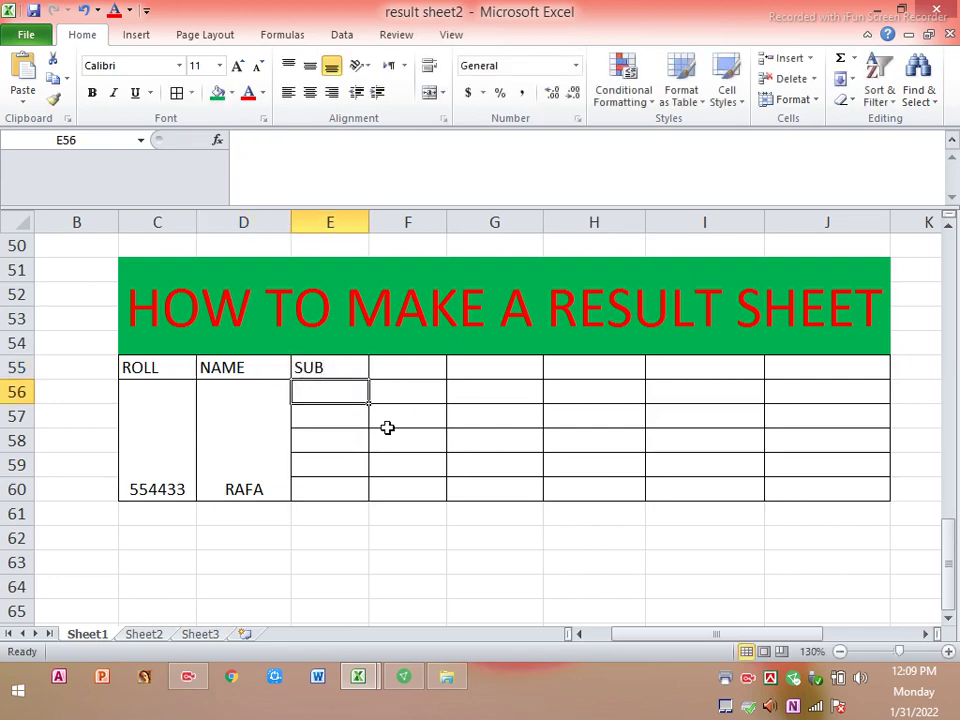
# Step: List subjects B1, B2, E1, E2 and M down E56:E60
pyautogui.write('B1')
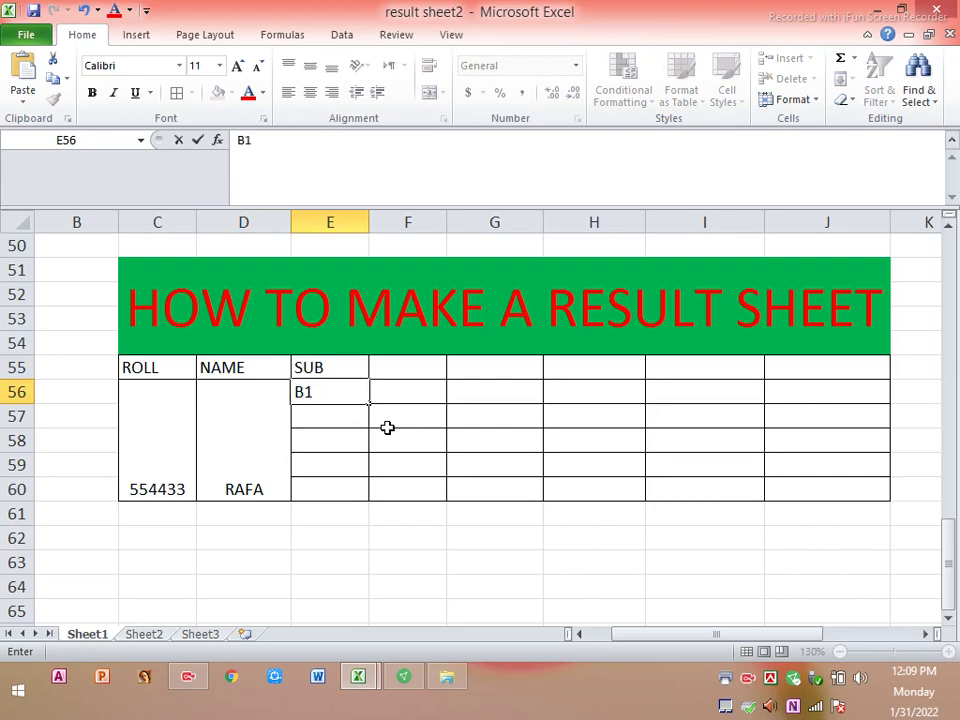
pyautogui.press('Return')
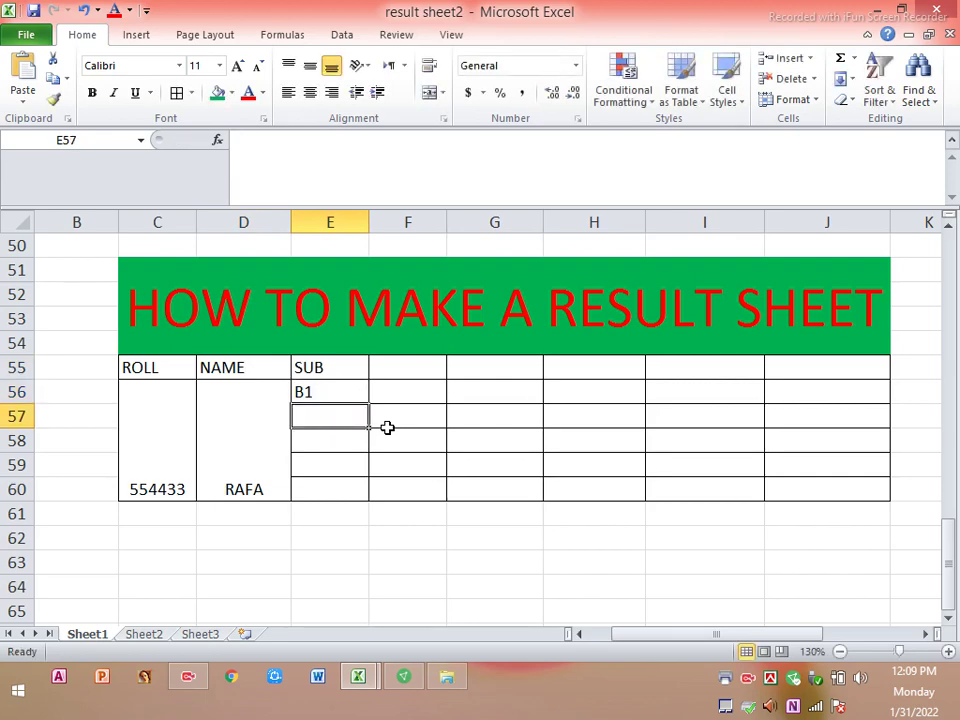
pyautogui.write('B2')
pyautogui.press('Return')
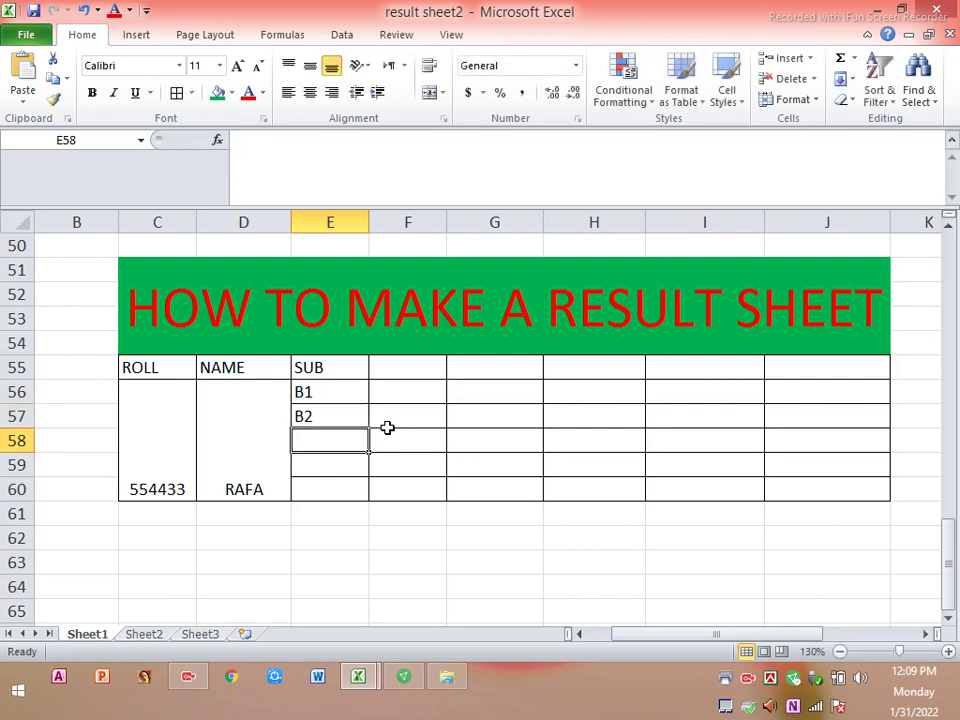
pyautogui.write('E2')
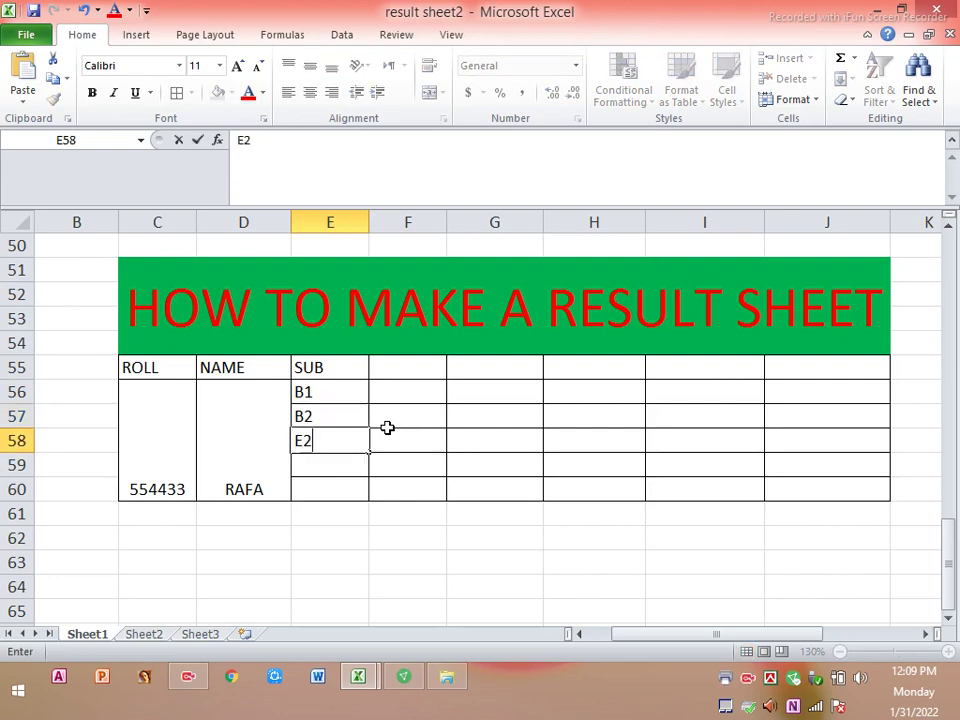
pyautogui.write('1')
pyautogui.press('Return')
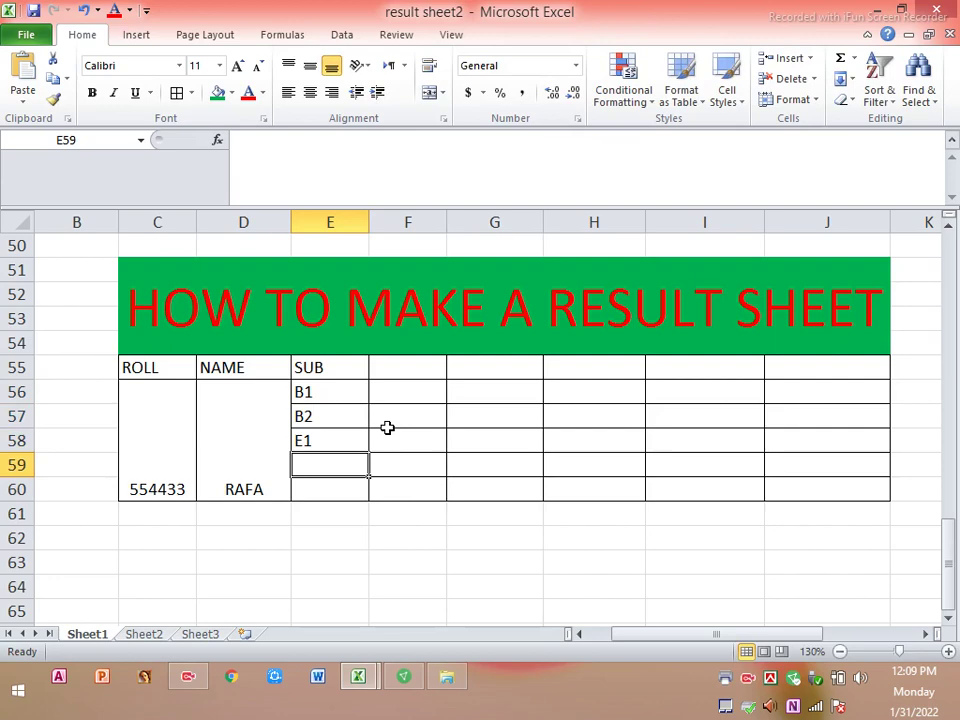
pyautogui.write('E2')
pyautogui.press('Return')
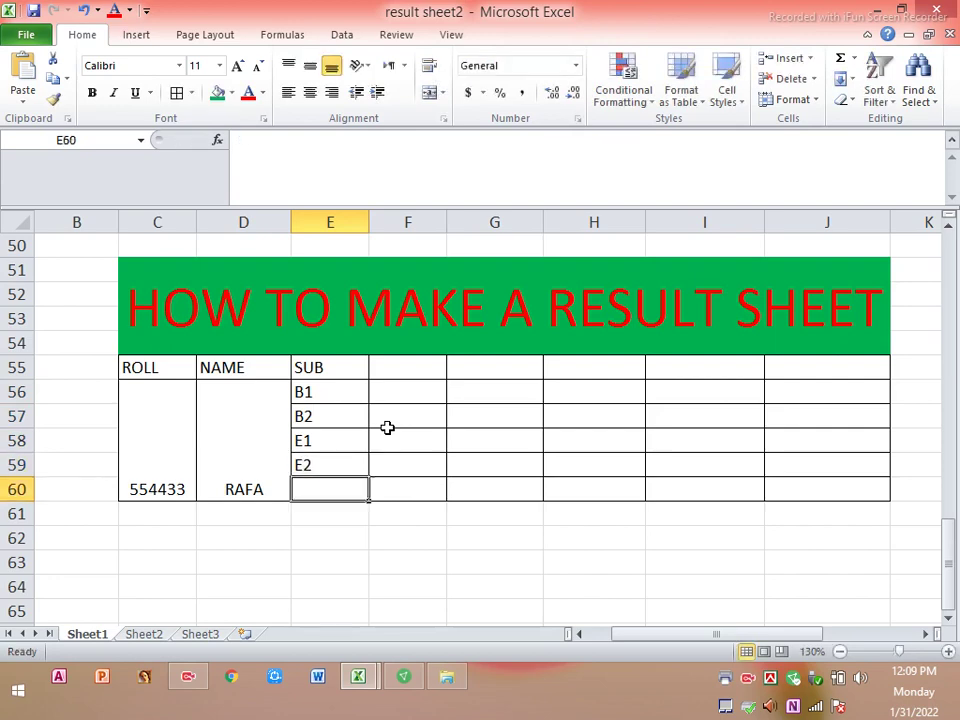
pyautogui.write('M')
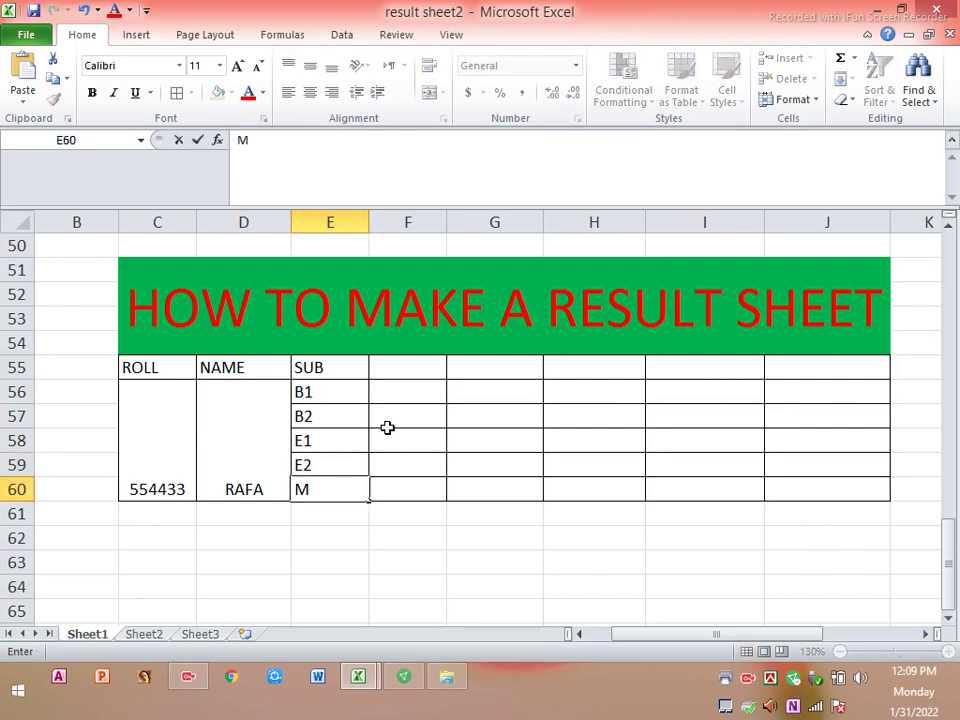
pyautogui.click(403, 372)
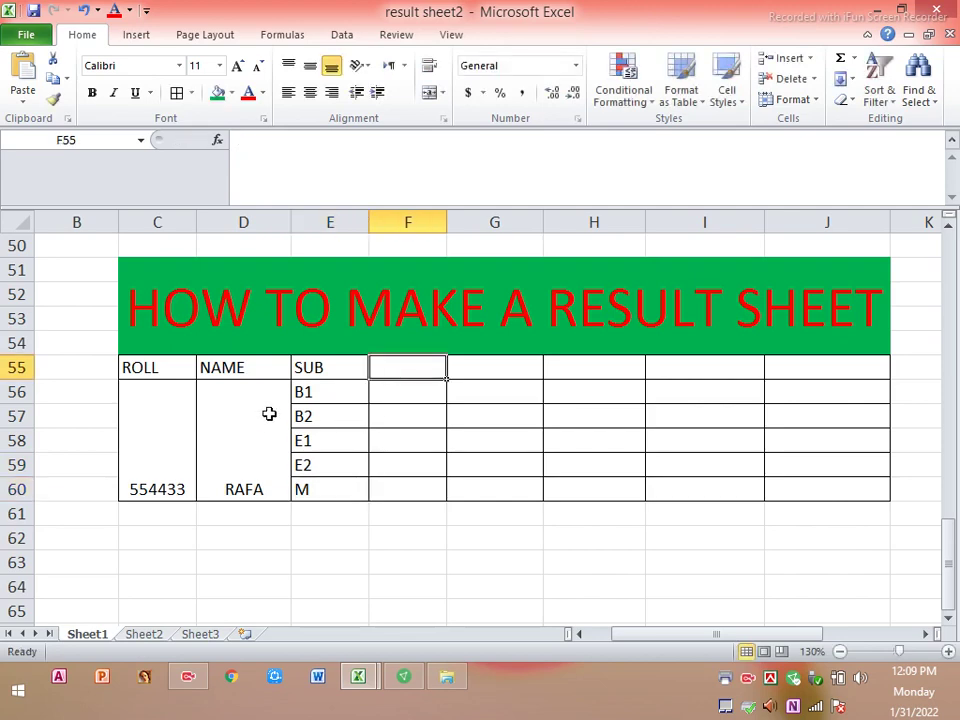
# Step: Give the header row C55:J55 a yellow fill with red text
pyautogui.moveTo(163, 366); pyautogui.dragTo(814, 375)
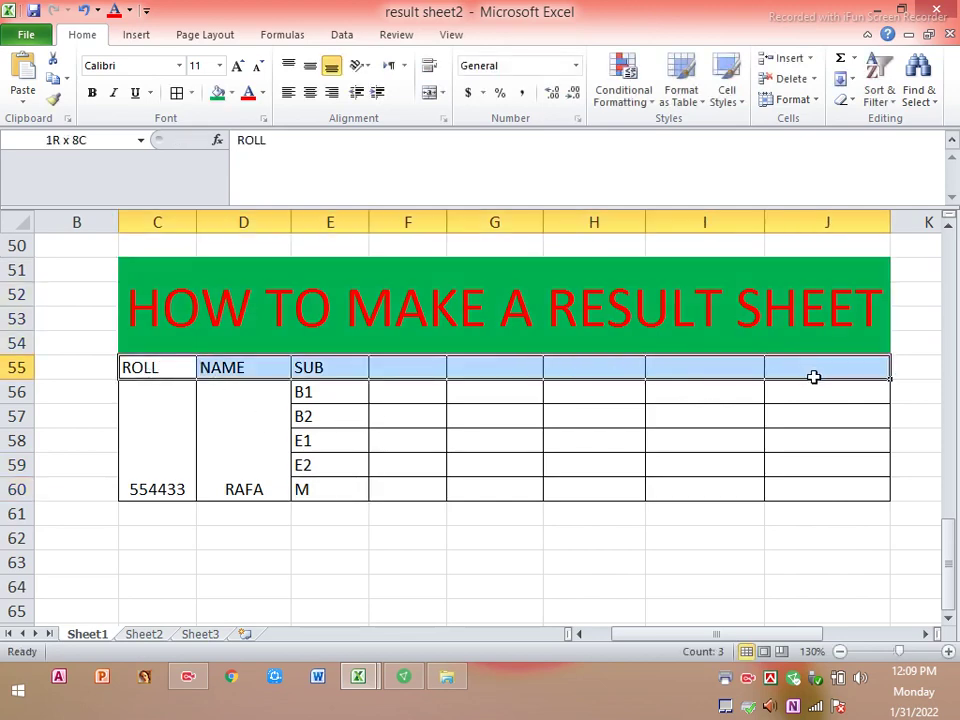
pyautogui.click(264, 95)
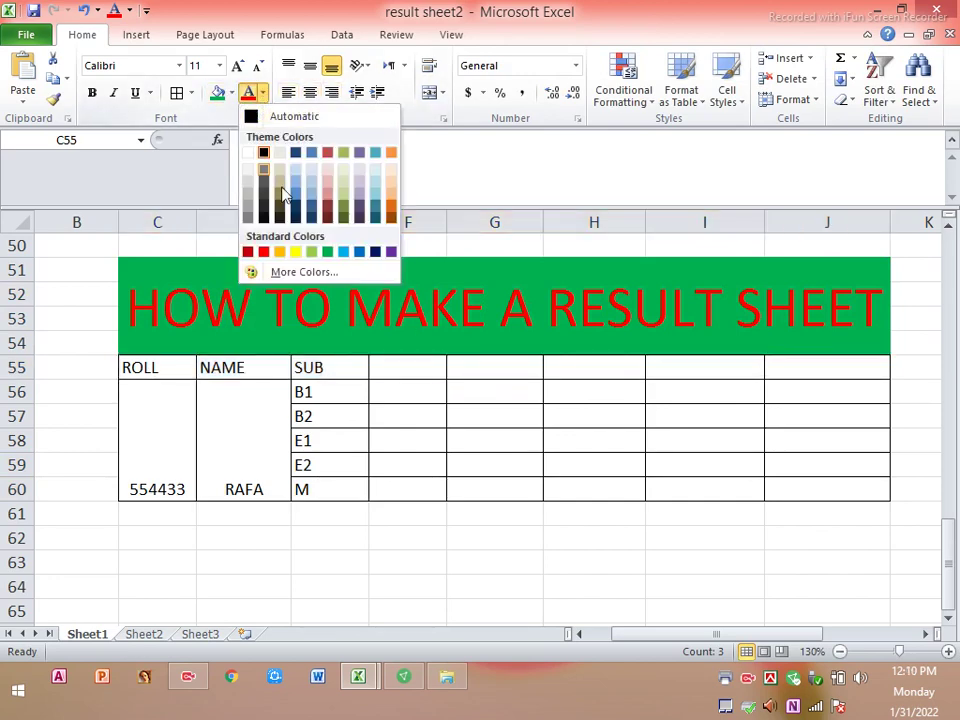
pyautogui.click(294, 252)
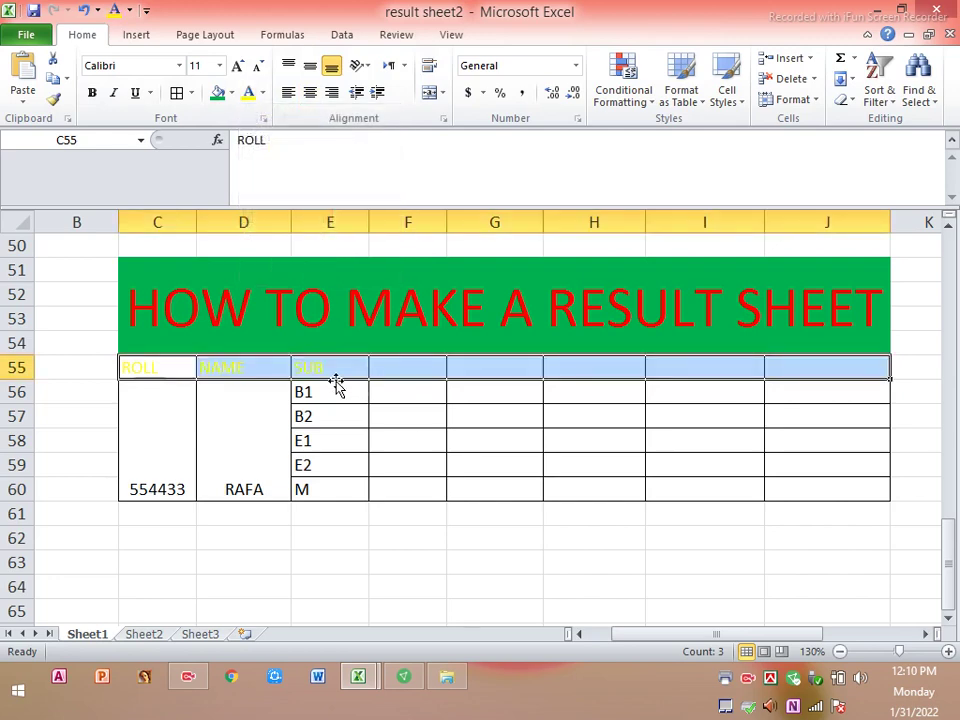
pyautogui.click(231, 93)
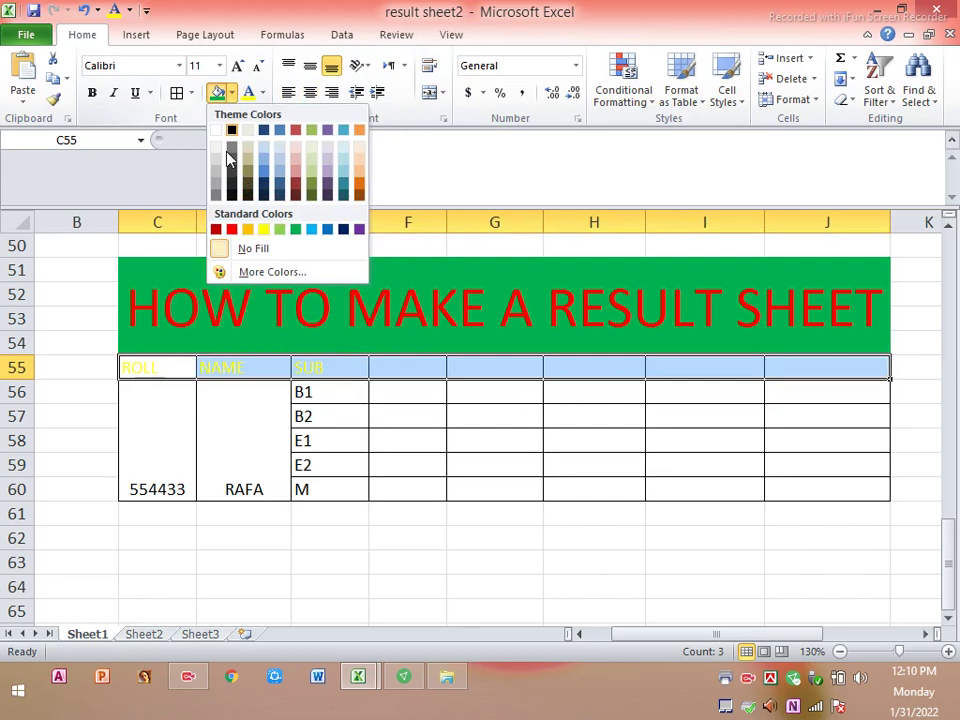
pyautogui.click(279, 229)
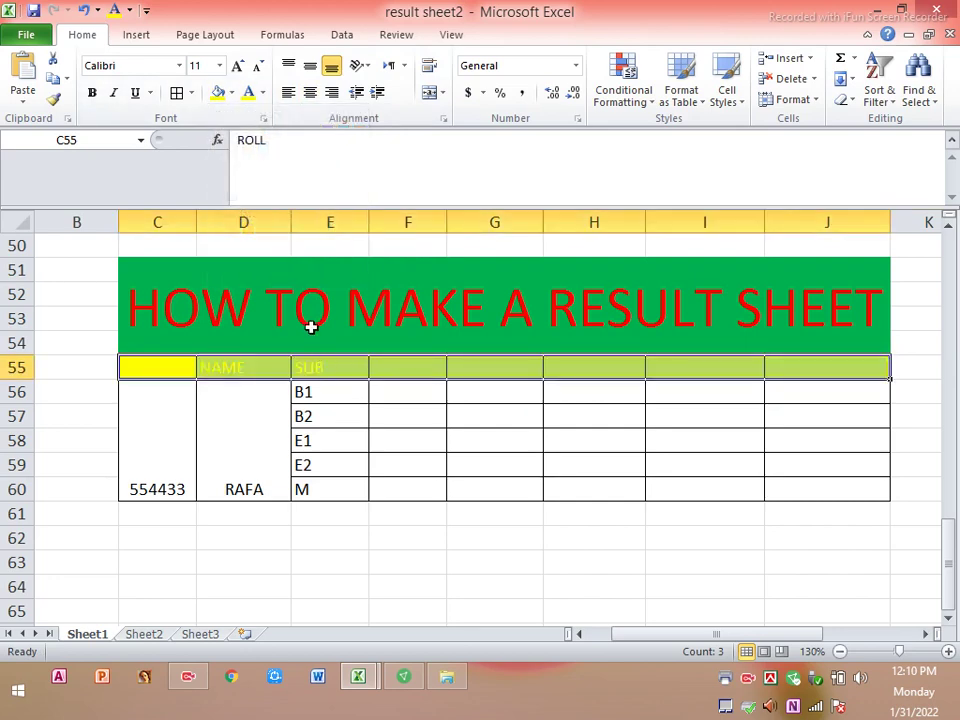
pyautogui.click(261, 93)
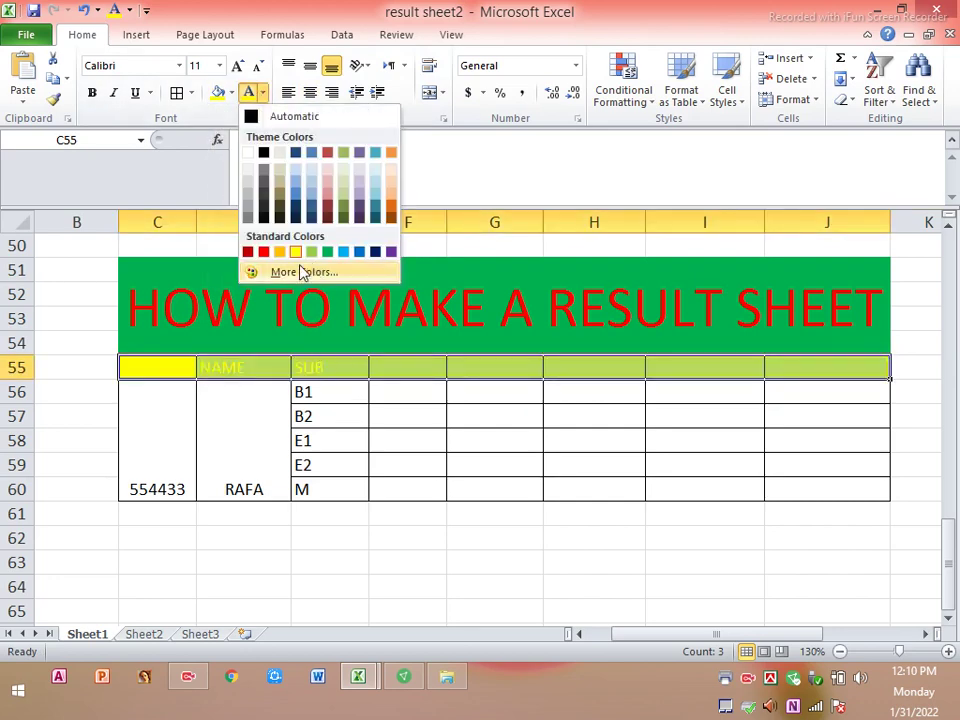
pyautogui.click(261, 251)
pyautogui.click(343, 416)
pyautogui.click(251, 364)
pyautogui.click(313, 369)
pyautogui.click(182, 366)
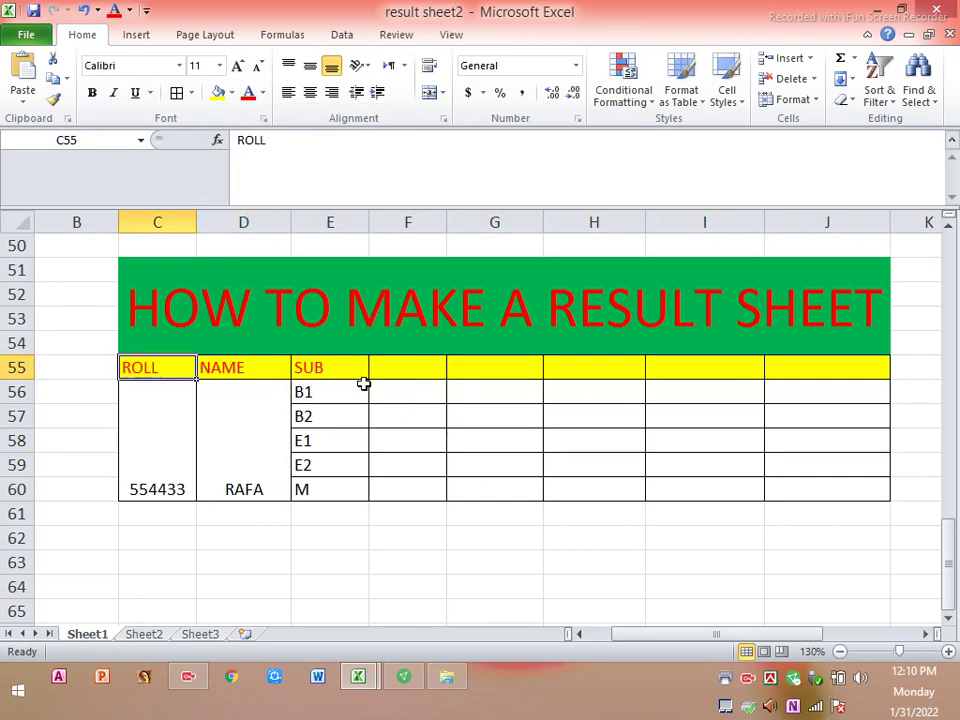
pyautogui.click(396, 373)
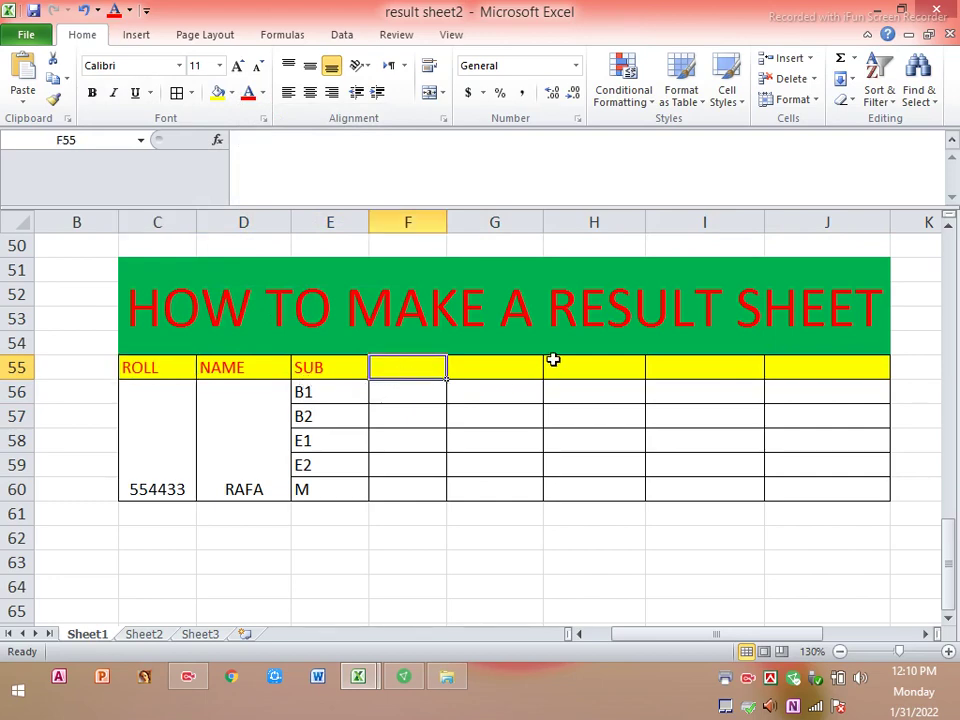
# Step: Type headers GRADE, GPA, T.GPA, AVG GPA and T GRADE across F55:J55
pyautogui.write('GA')
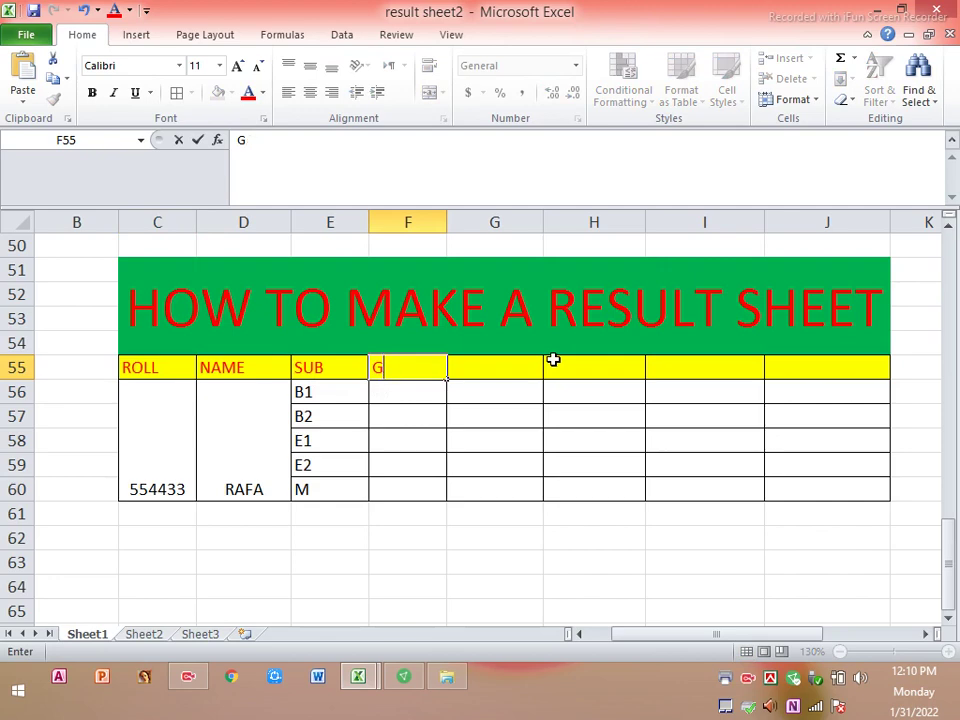
pyautogui.write('ADE')
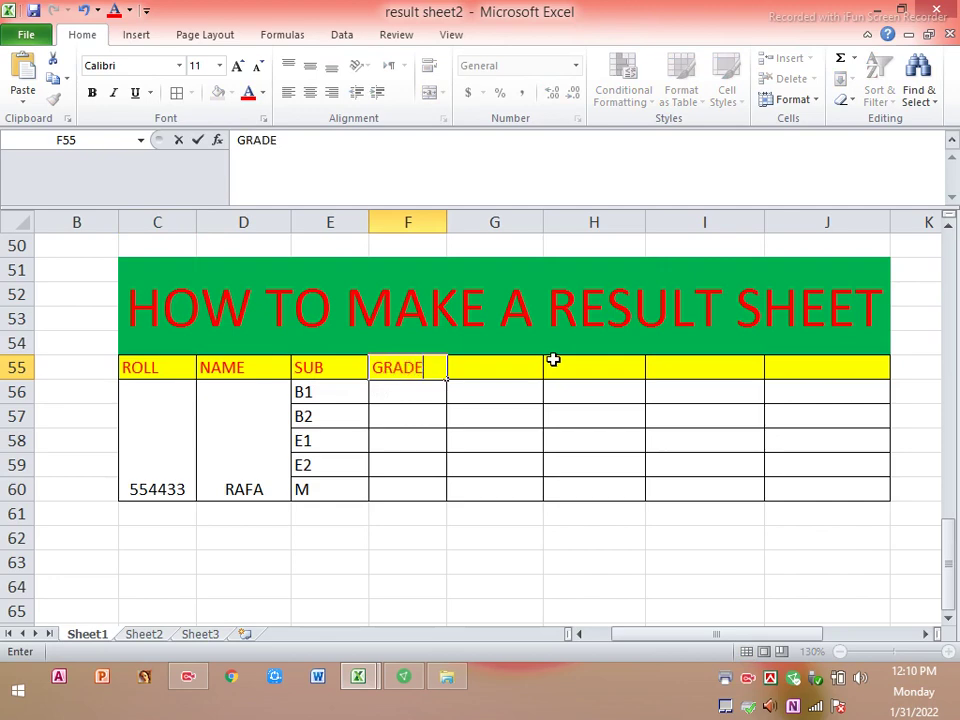
pyautogui.click(471, 368)
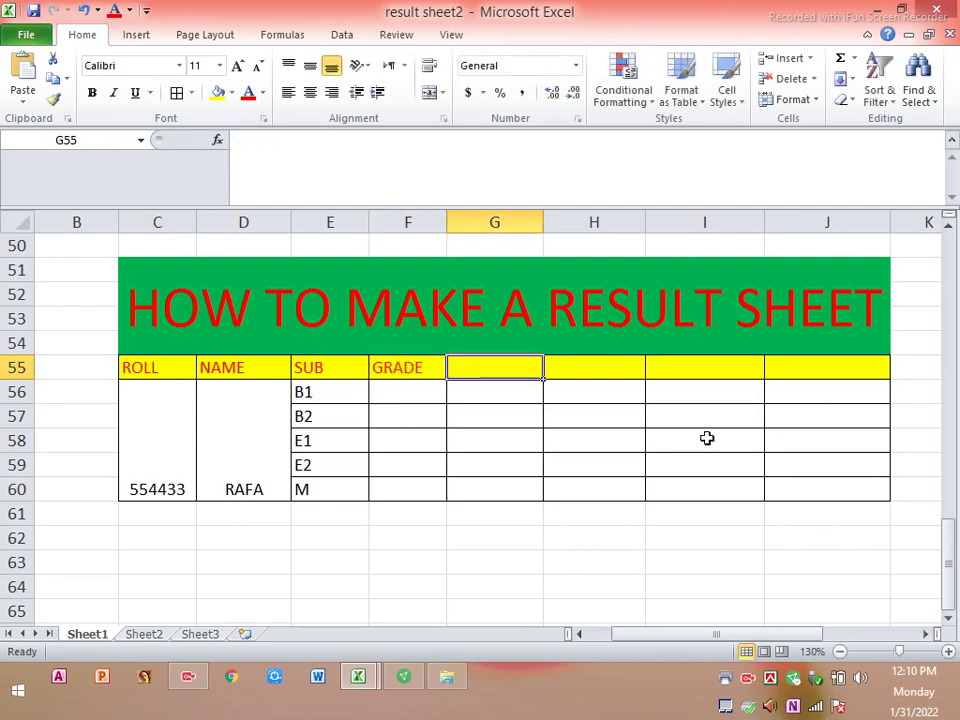
pyautogui.write('GPA')
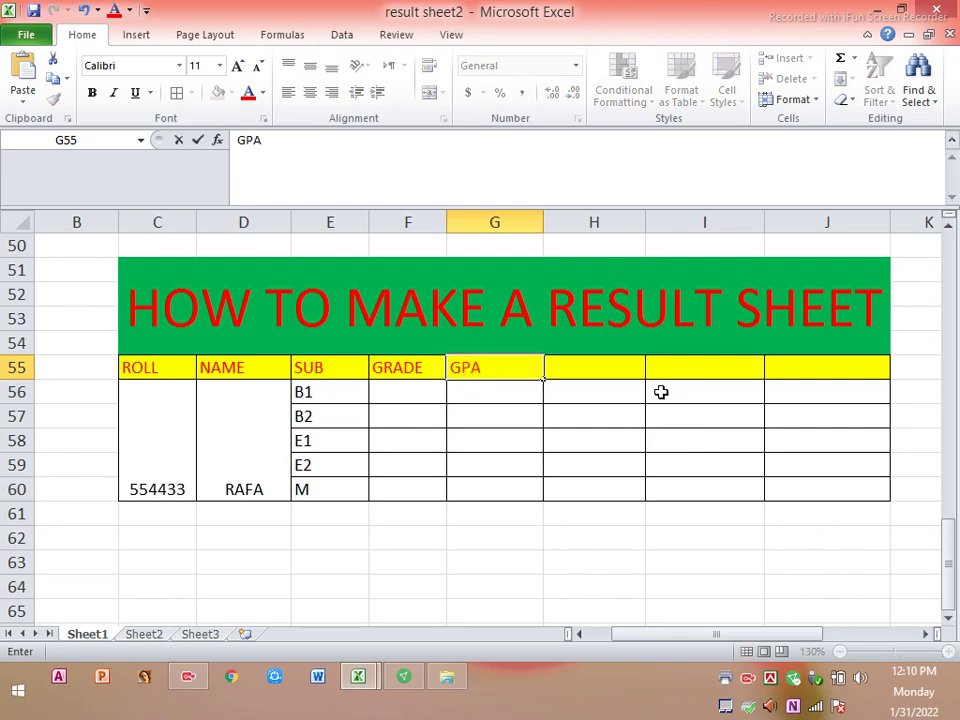
pyautogui.click(628, 367)
pyautogui.write('T.')
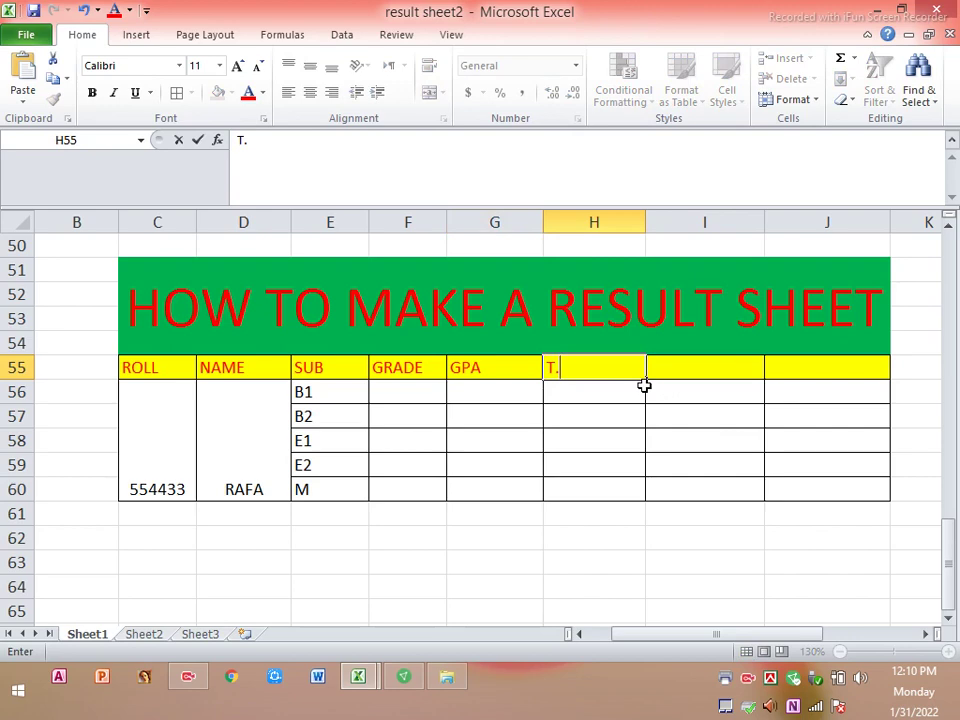
pyautogui.write('GPA')
pyautogui.click(711, 373)
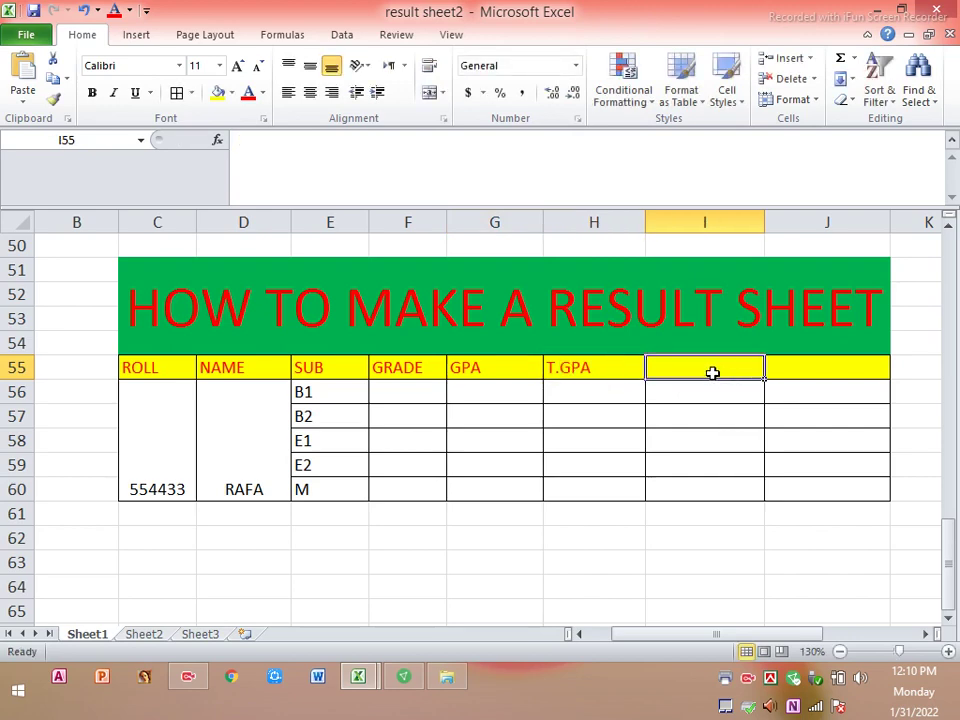
pyautogui.write('AV')
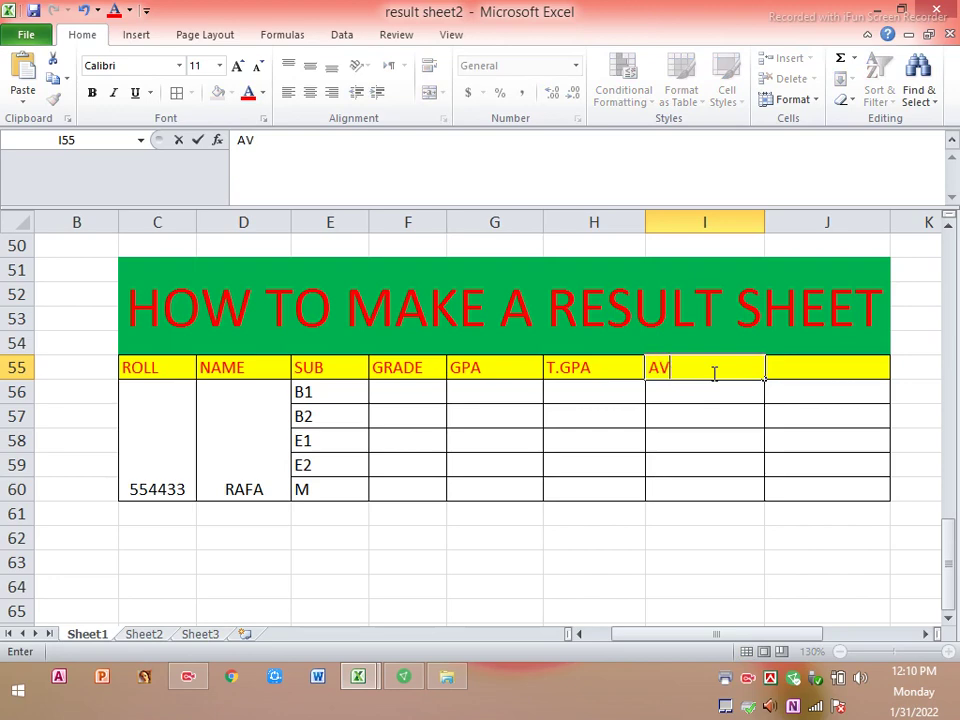
pyautogui.write('G ')
pyautogui.write('GPA')
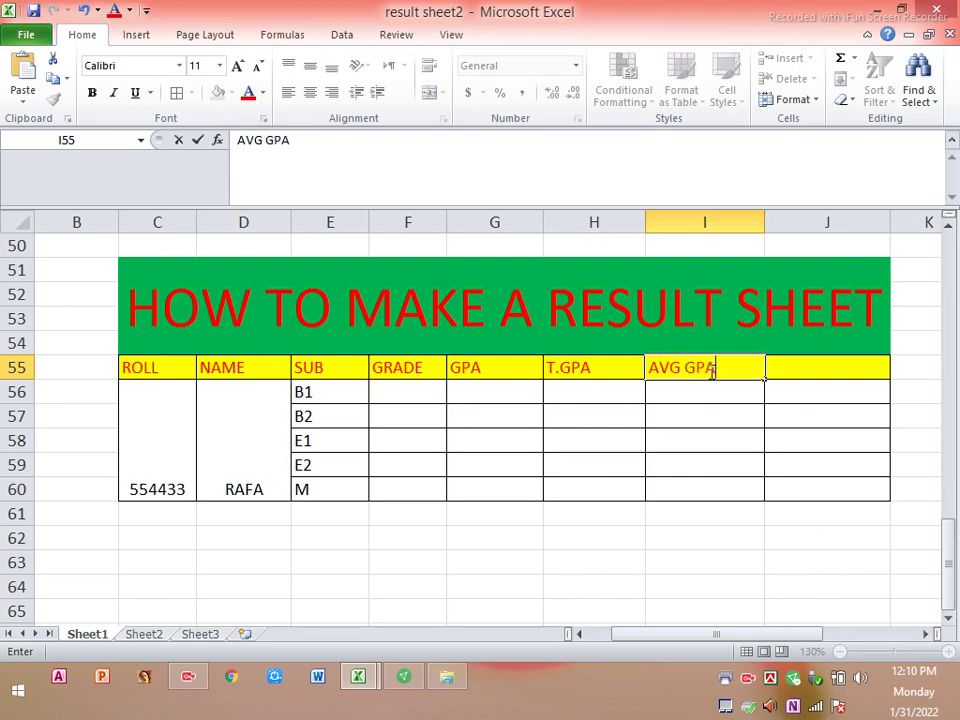
pyautogui.click(786, 368)
pyautogui.write('T')
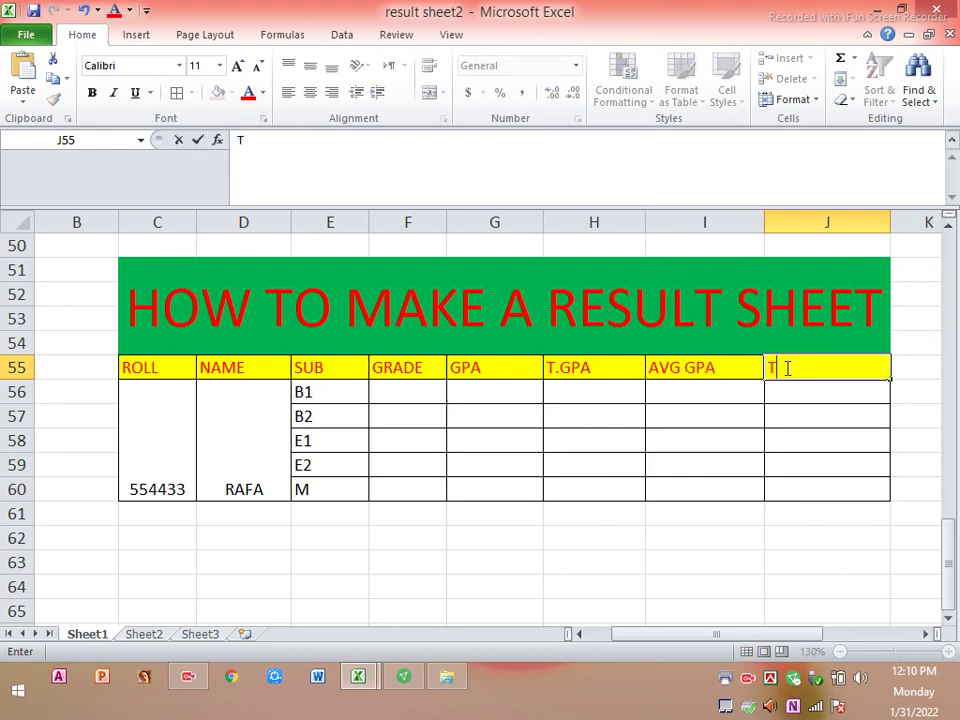
pyautogui.write(' GRA')
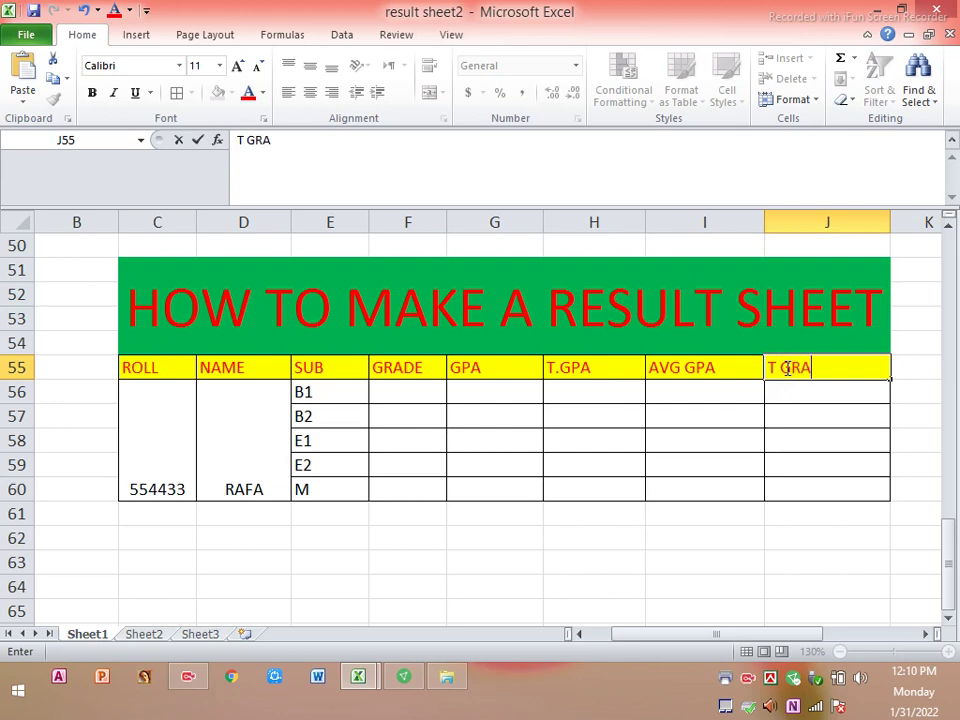
pyautogui.write('DE')
# Step: Centre the table text horizontally and middle-align the roll number and name cells
pyautogui.click(588, 396)
pyautogui.moveTo(170, 368); pyautogui.dragTo(825, 414)
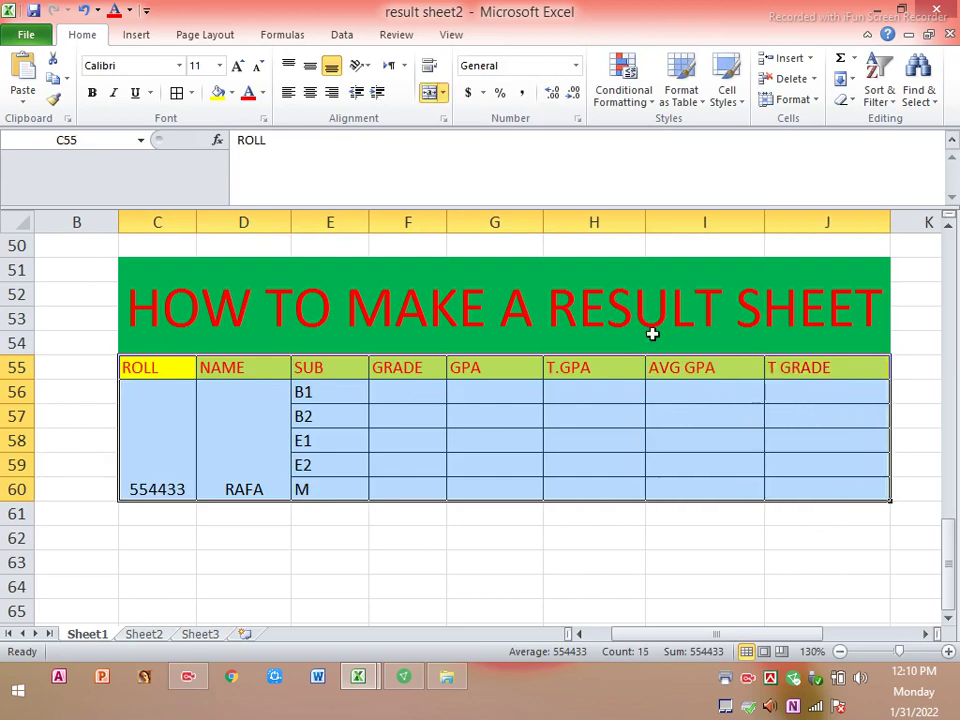
pyautogui.click(310, 91)
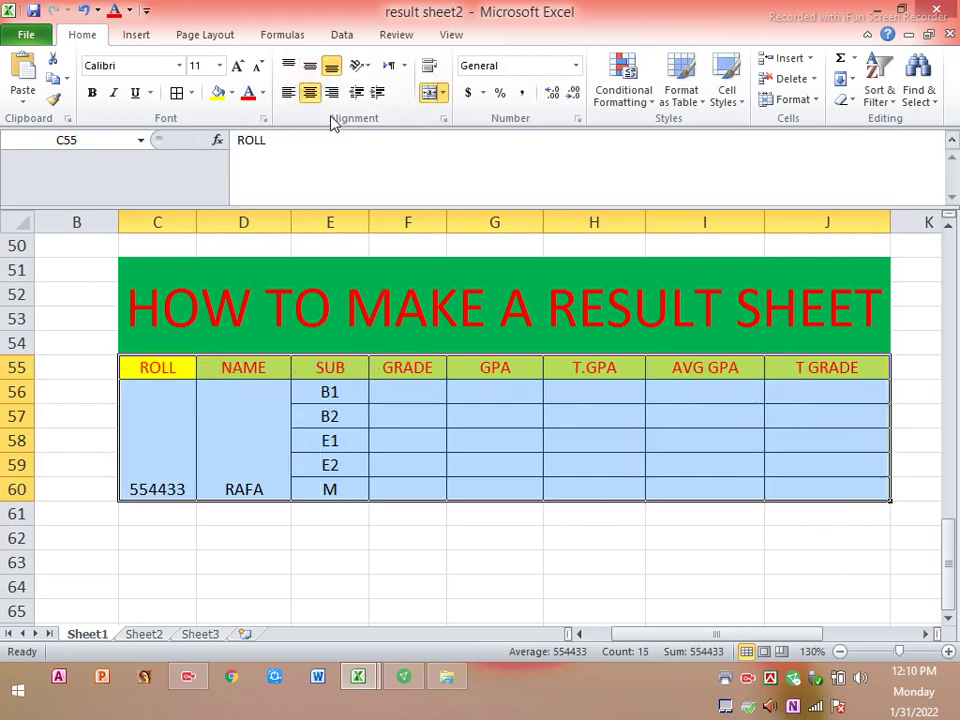
pyautogui.click(485, 440)
pyautogui.moveTo(186, 411); pyautogui.dragTo(242, 448)
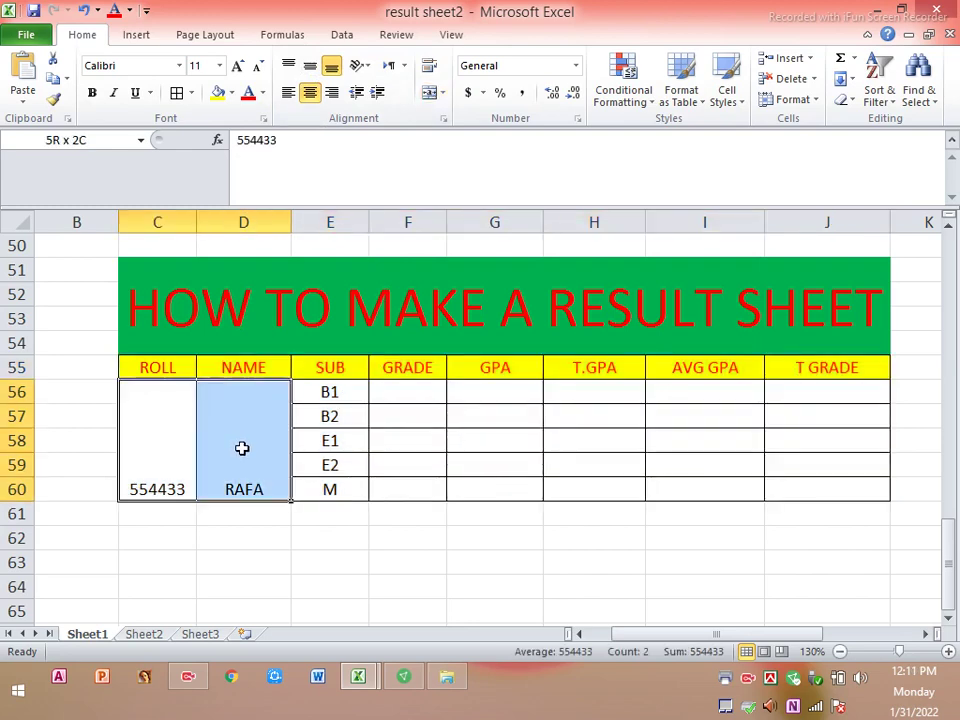
pyautogui.click(312, 66)
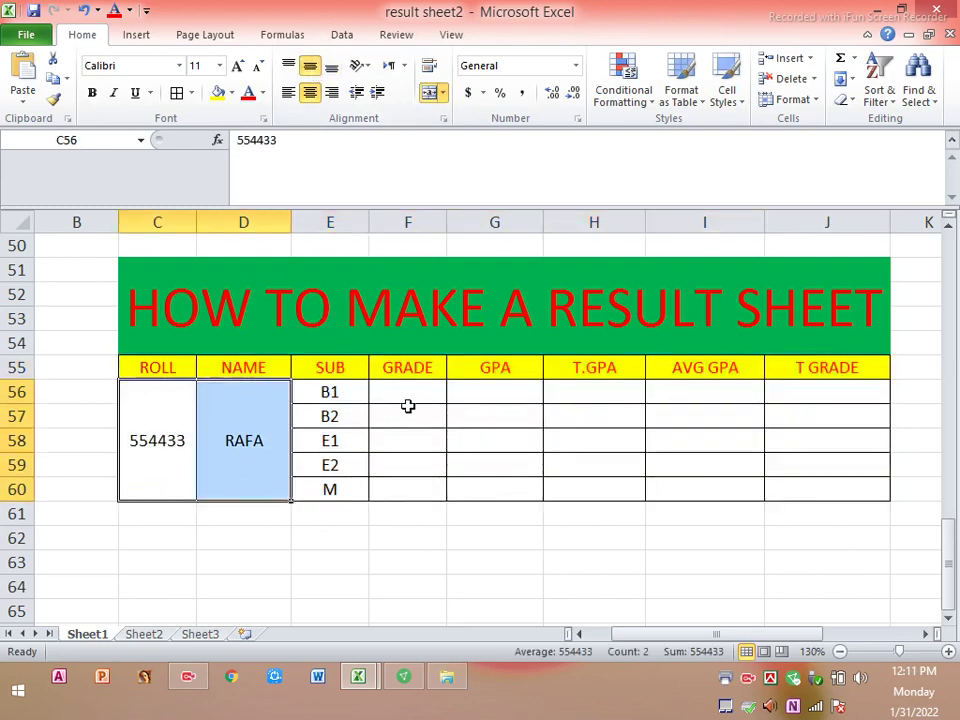
pyautogui.click(379, 421)
pyautogui.click(527, 421)
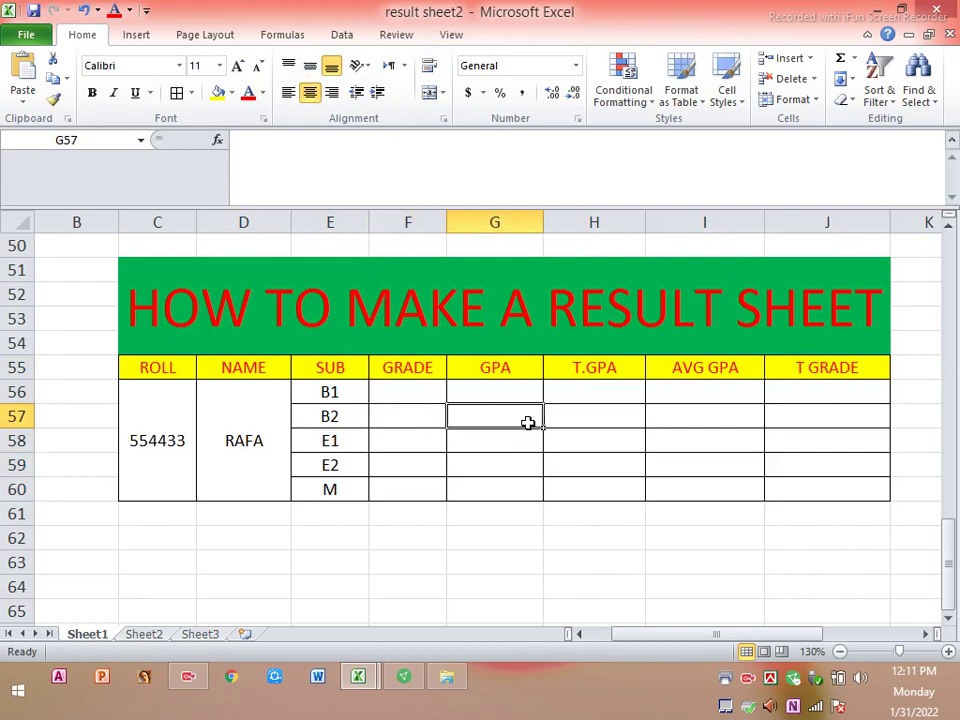
# Step: Merge H56:H60, I56:I60 and J56:J60 each into one tall cell
pyautogui.moveTo(710, 398); pyautogui.dragTo(701, 484)
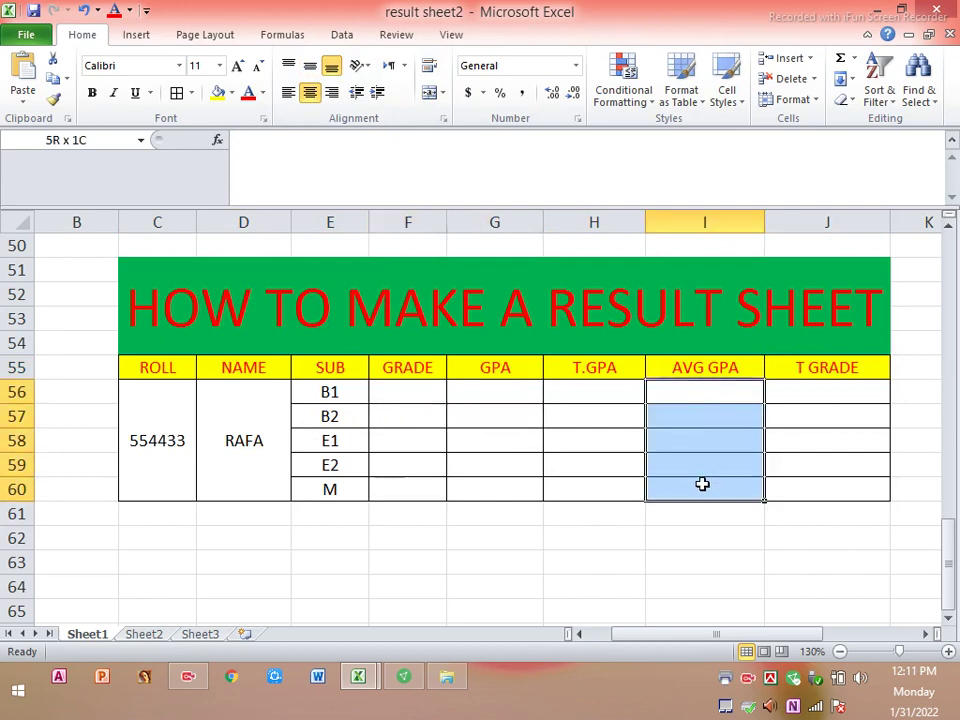
pyautogui.moveTo(588, 396); pyautogui.dragTo(596, 484)
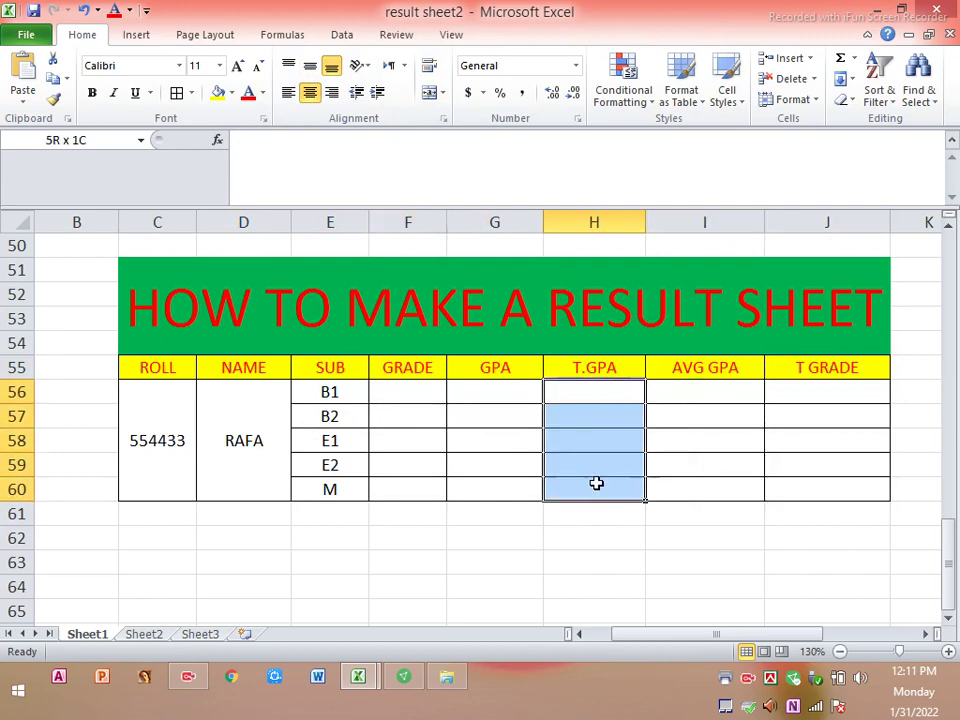
pyautogui.click(430, 92)
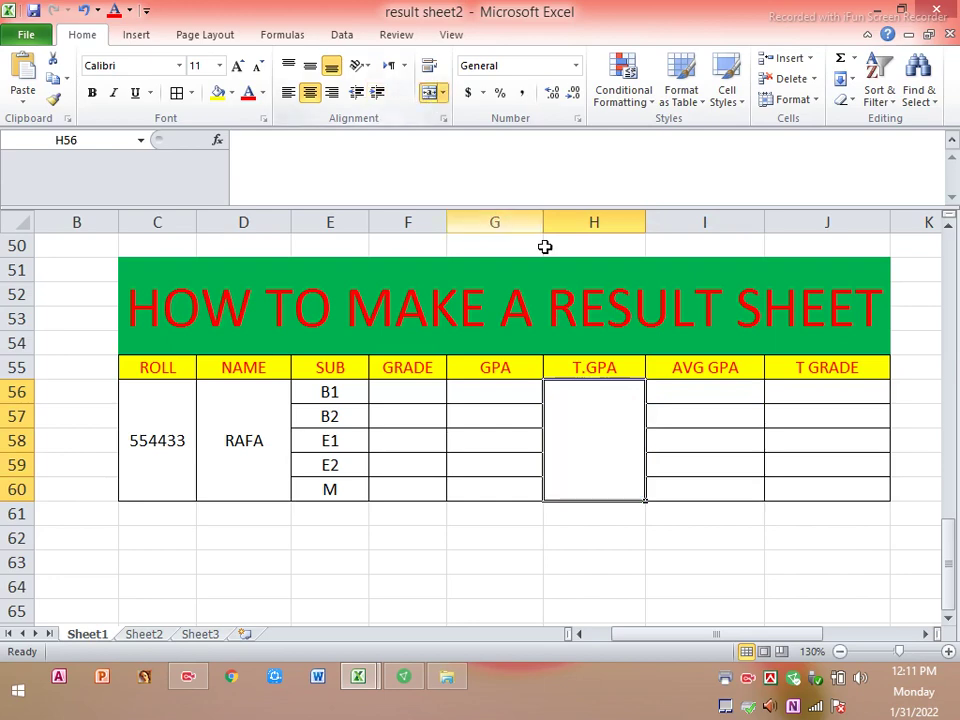
pyautogui.moveTo(703, 396); pyautogui.dragTo(707, 485)
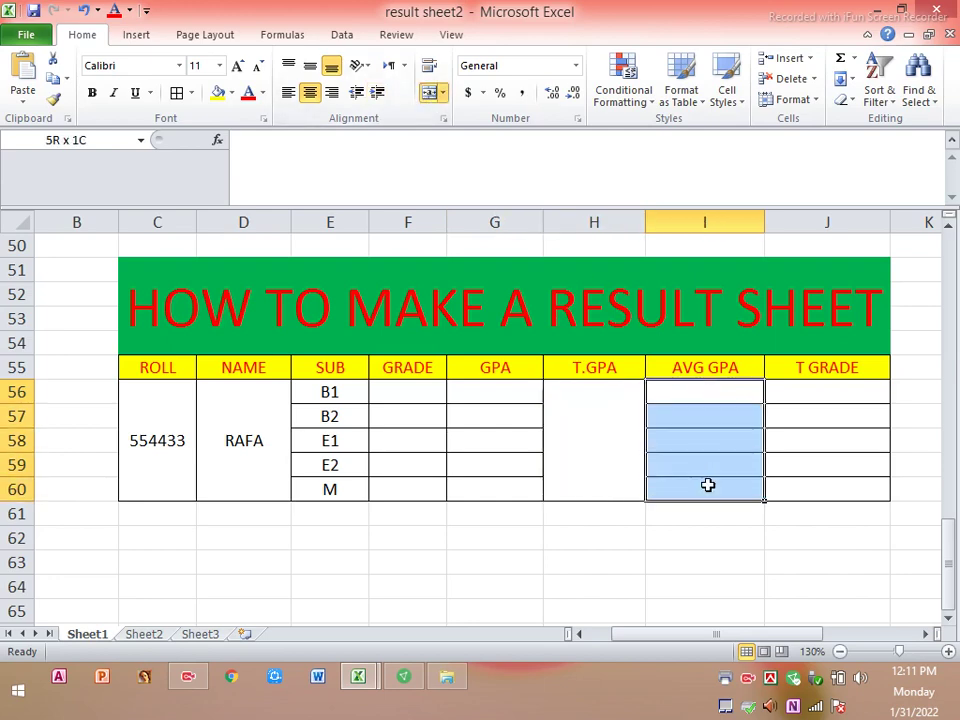
pyautogui.click(430, 92)
pyautogui.moveTo(806, 394); pyautogui.dragTo(812, 484)
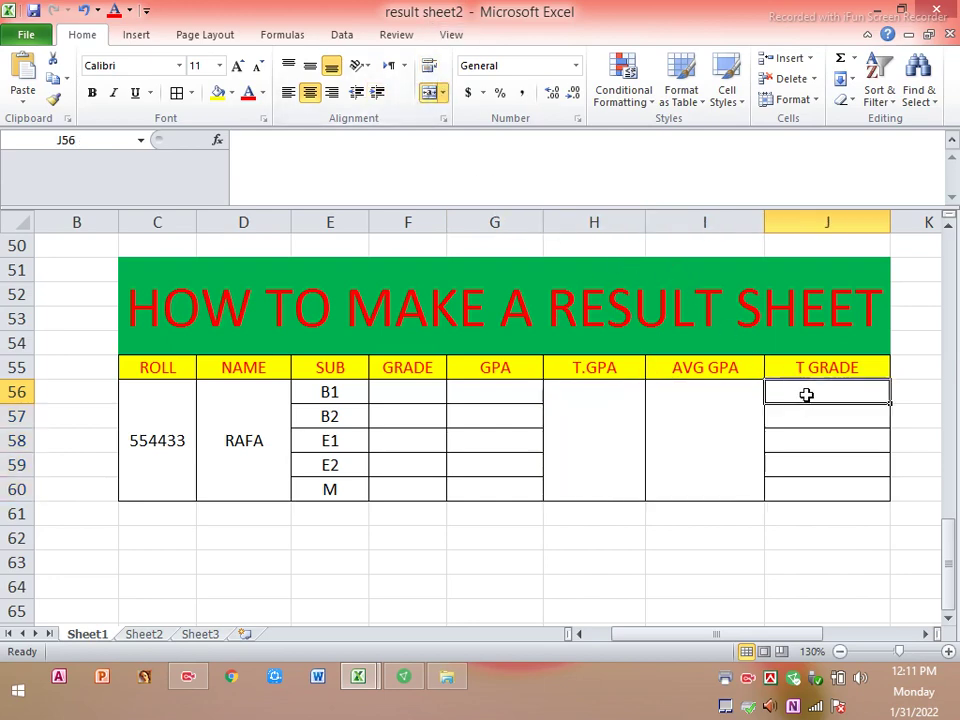
pyautogui.click(430, 92)
pyautogui.click(478, 418)
pyautogui.click(400, 398)
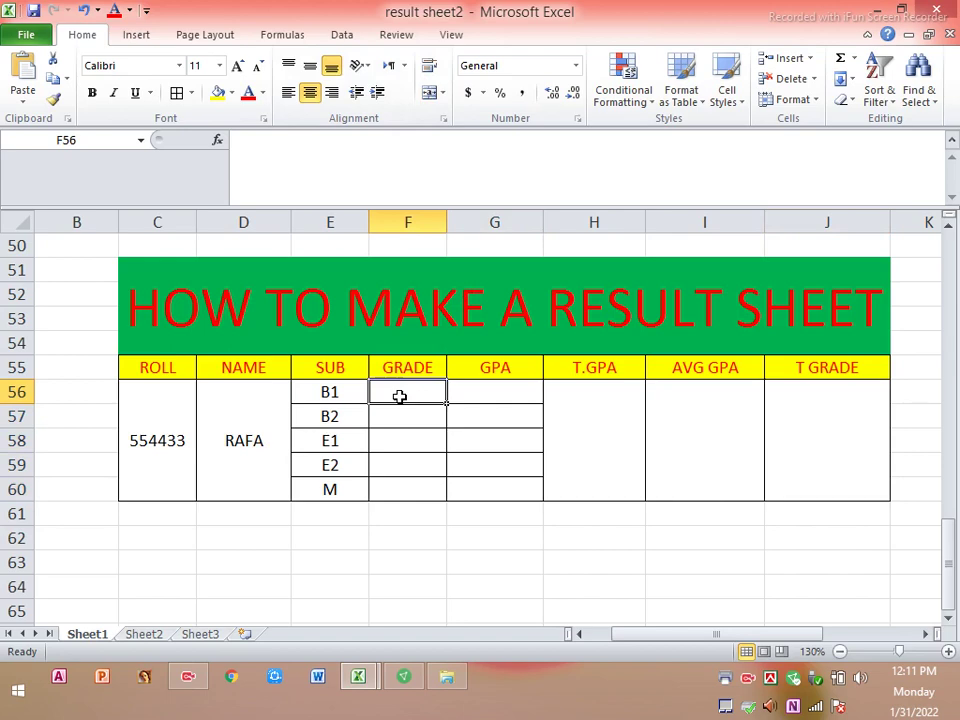
# Step: Enter marks 88, 44, 33, 55 and 77 down F56:F60
pyautogui.write('88')
pyautogui.press('Return')
pyautogui.write('44')
pyautogui.press('Return')
pyautogui.write('33')
pyautogui.press('Return')
pyautogui.write('55')
pyautogui.press('Return')
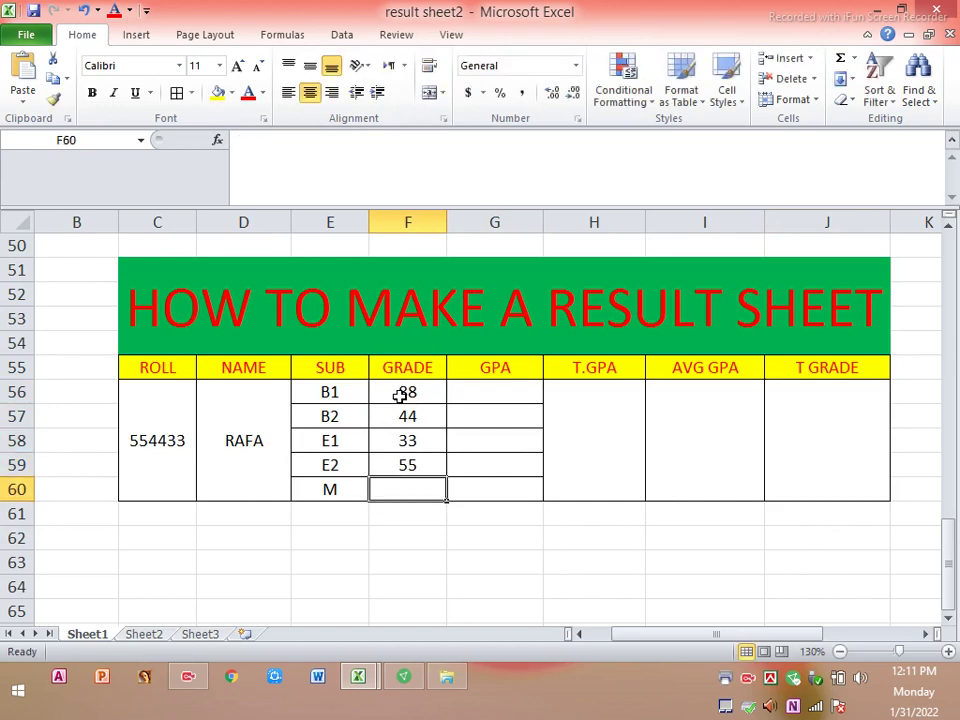
pyautogui.write('77')
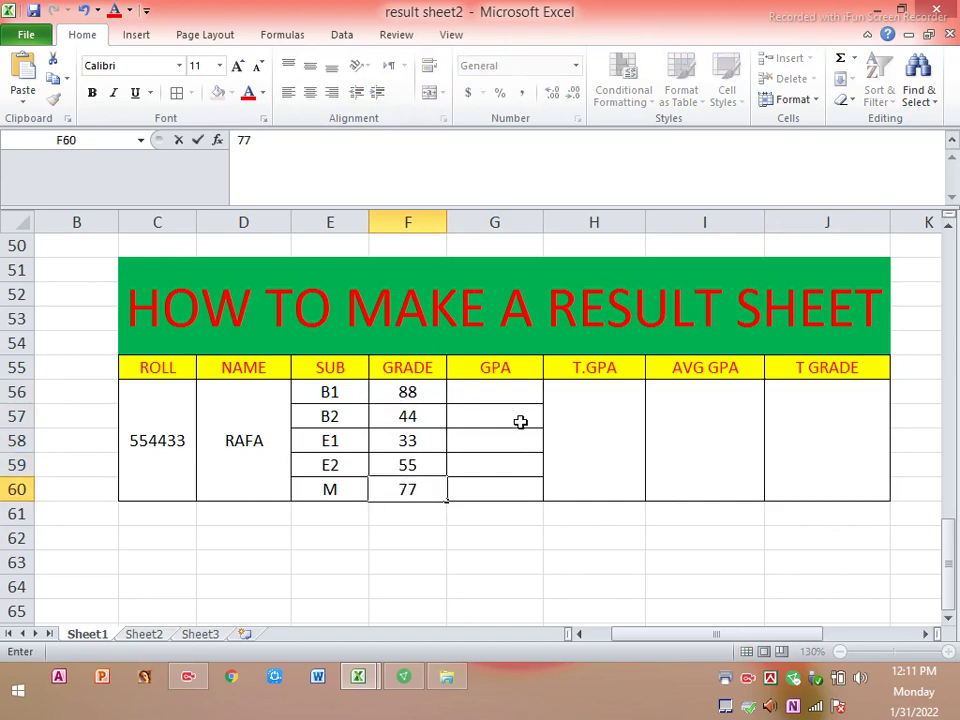
pyautogui.click(502, 397)
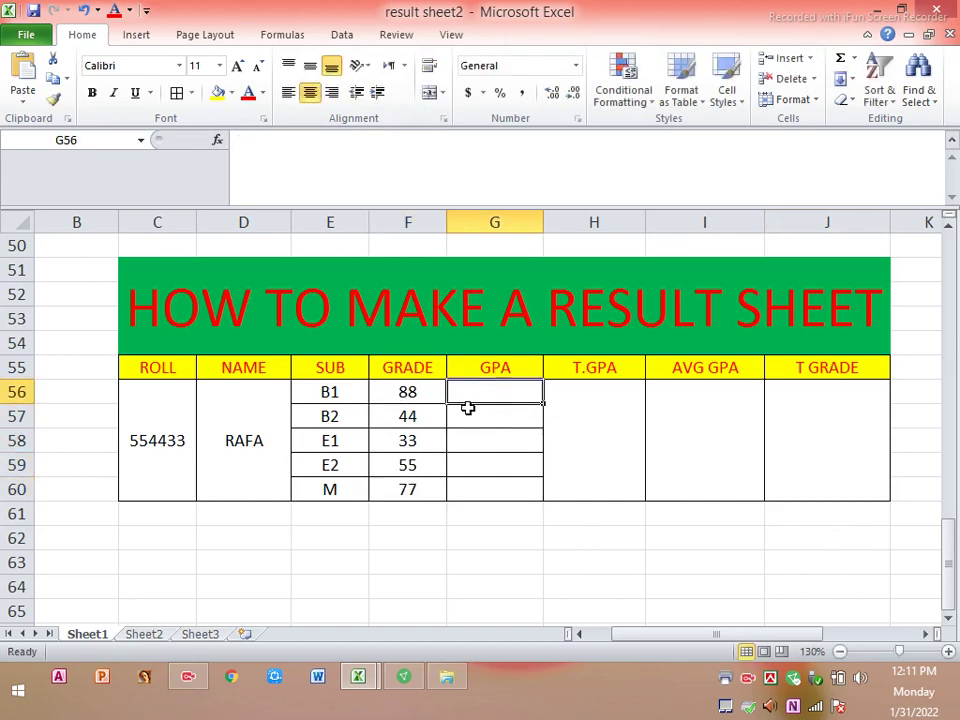
# Step: Rename the F55 header from GRADE to MARKS
pyautogui.click(407, 368)
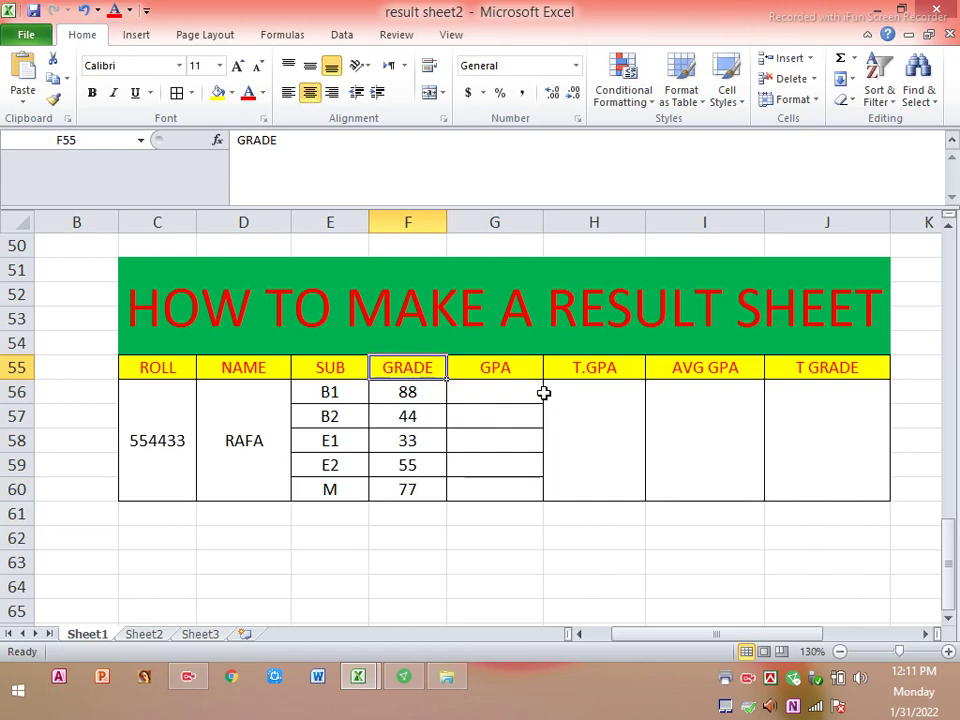
pyautogui.write('MARKS')
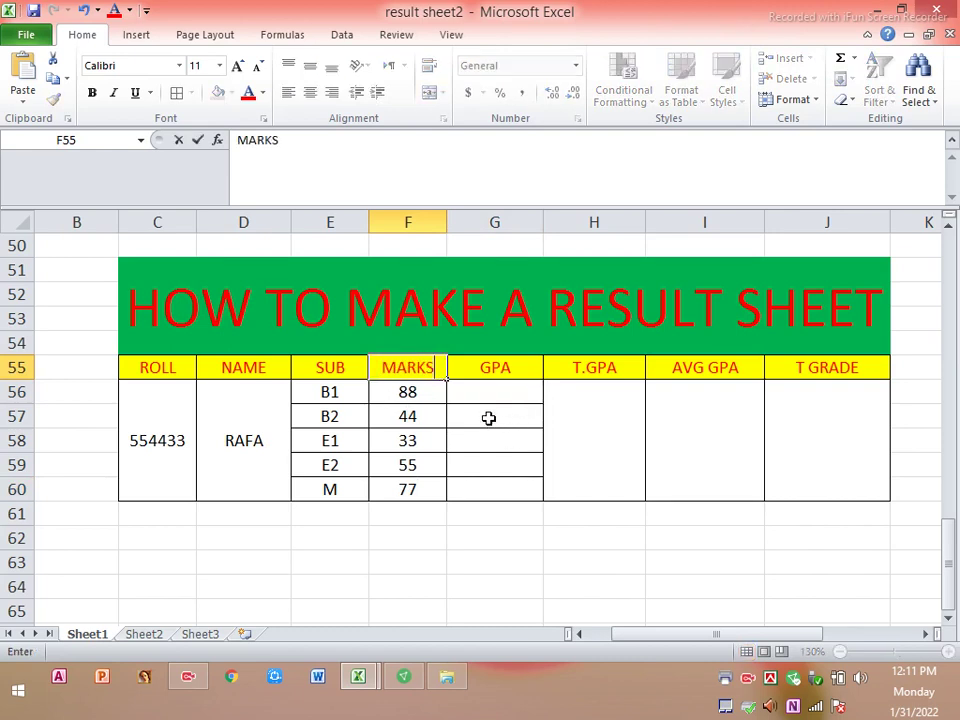
pyautogui.click(489, 396)
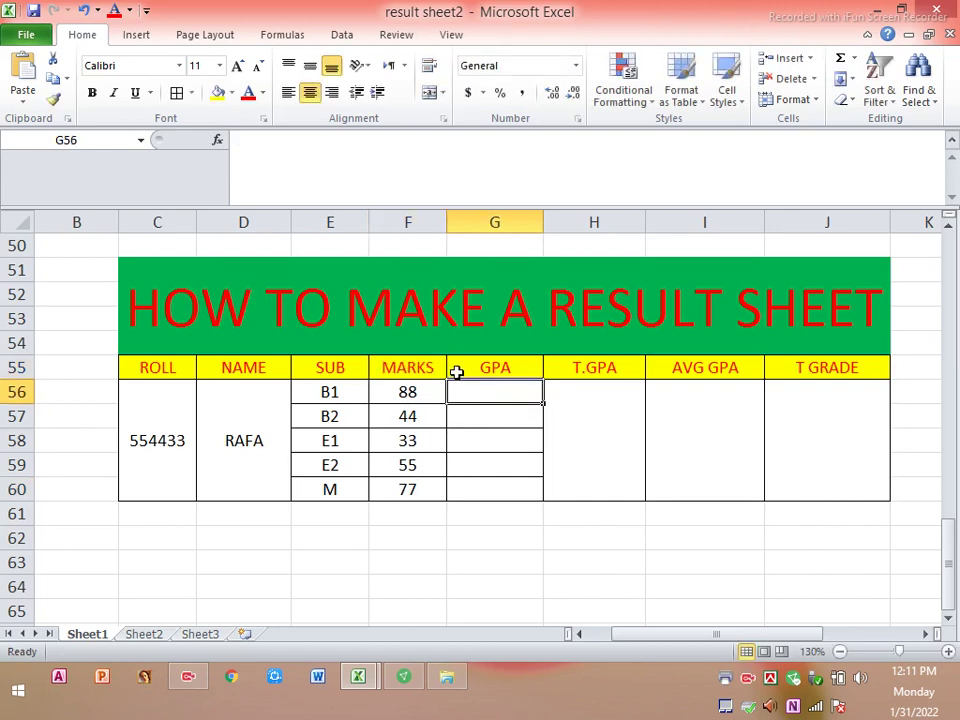
# Step: Insert a blank sheet column before the GPA column
pyautogui.click(493, 224)
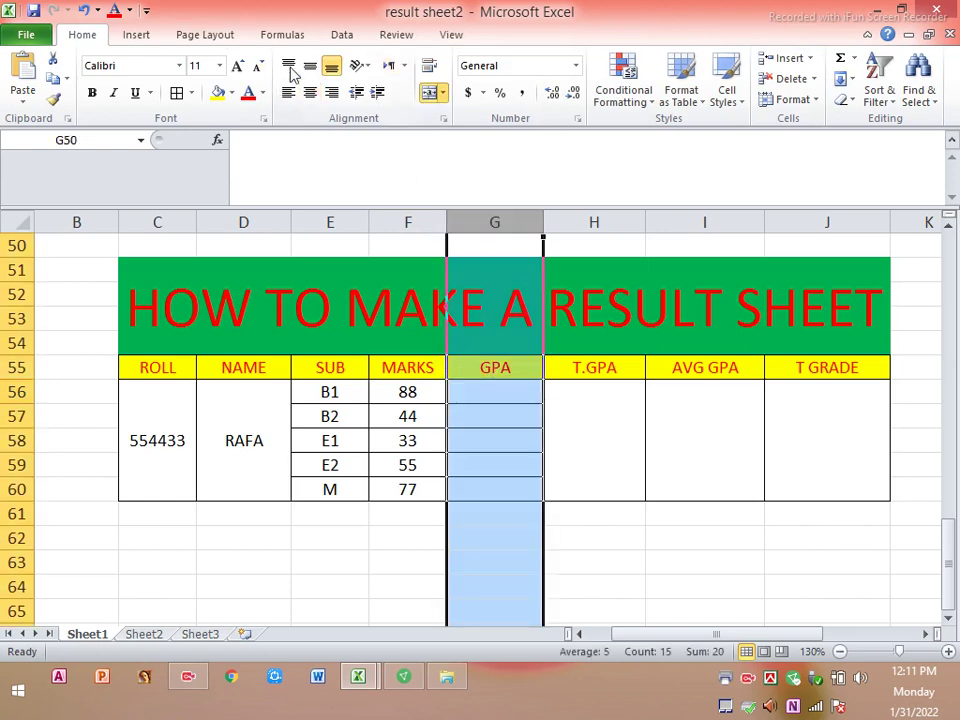
pyautogui.click(593, 513)
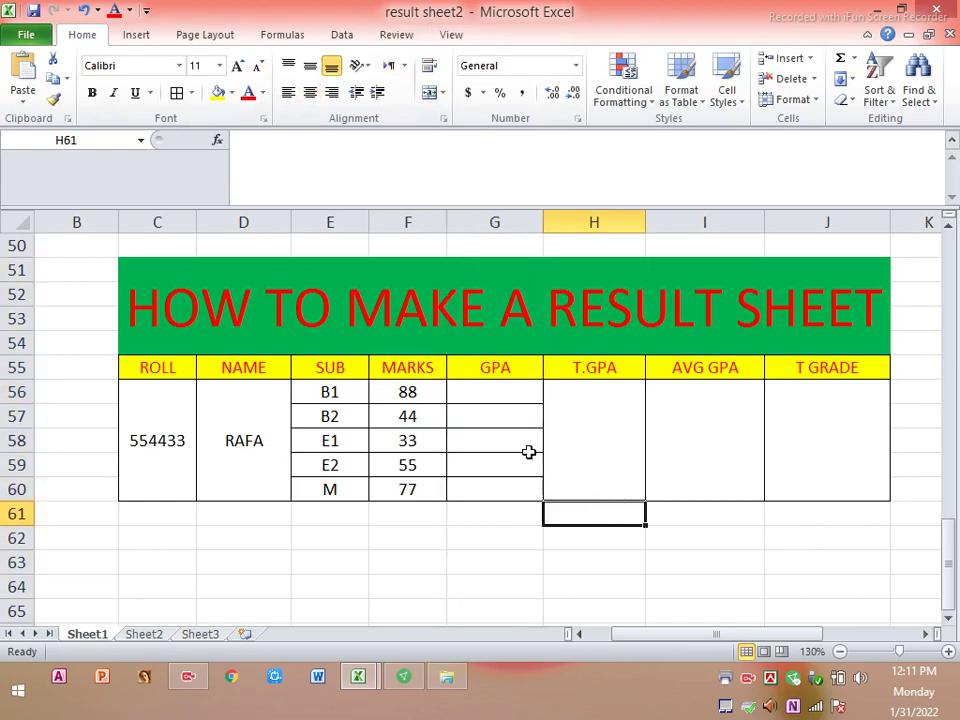
pyautogui.click(499, 368)
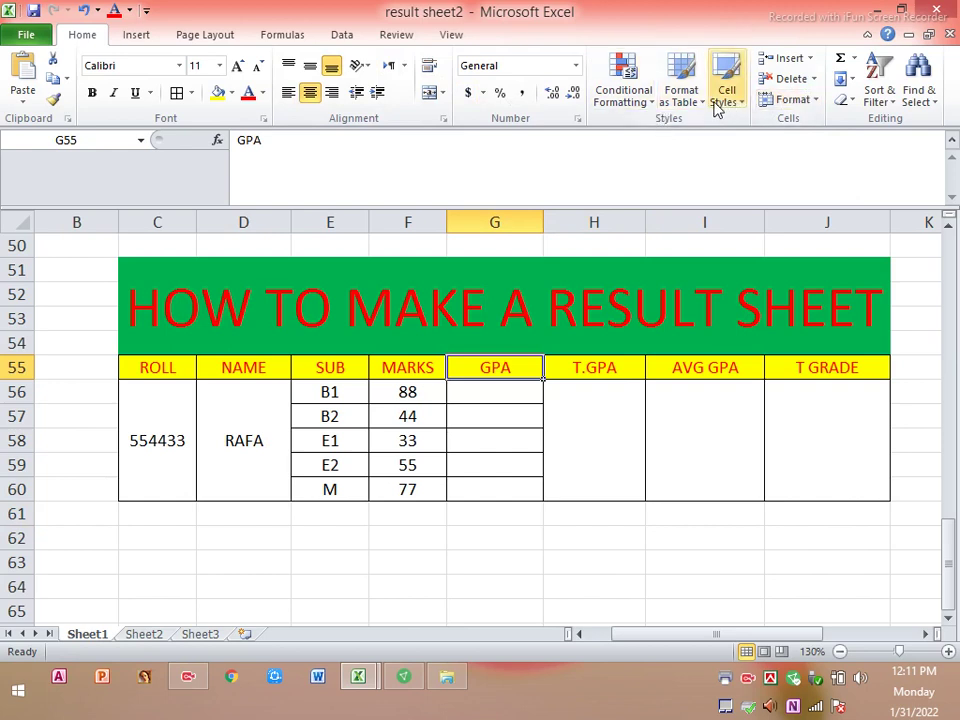
pyautogui.click(810, 60)
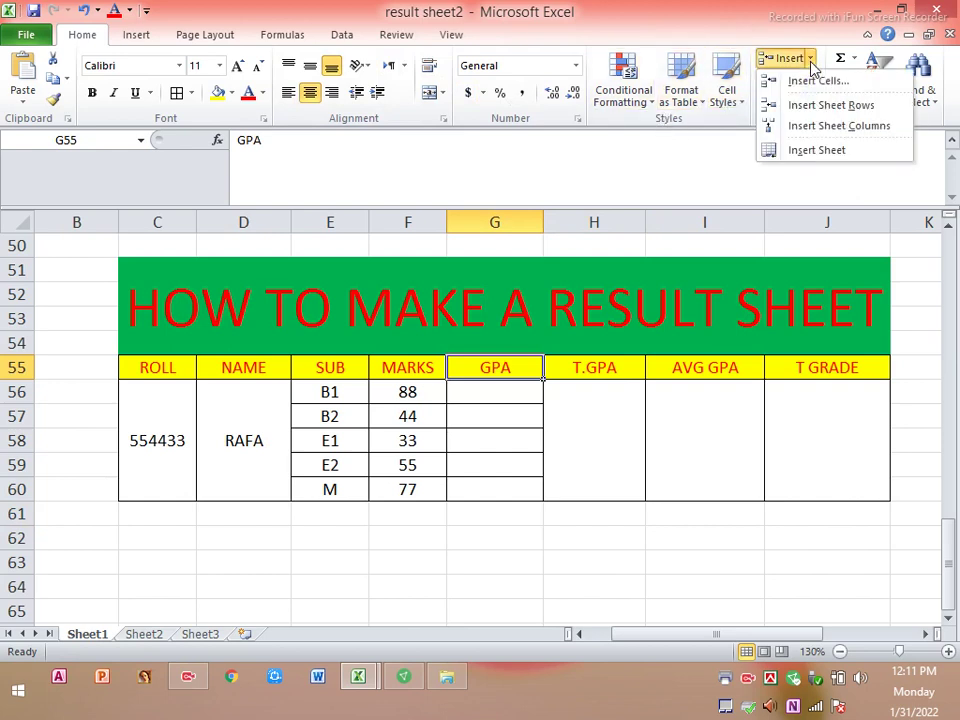
pyautogui.click(833, 126)
# Step: Label the new column's header cell G55 as GRADE
pyautogui.click(462, 395)
pyautogui.click(469, 445)
pyautogui.click(457, 374)
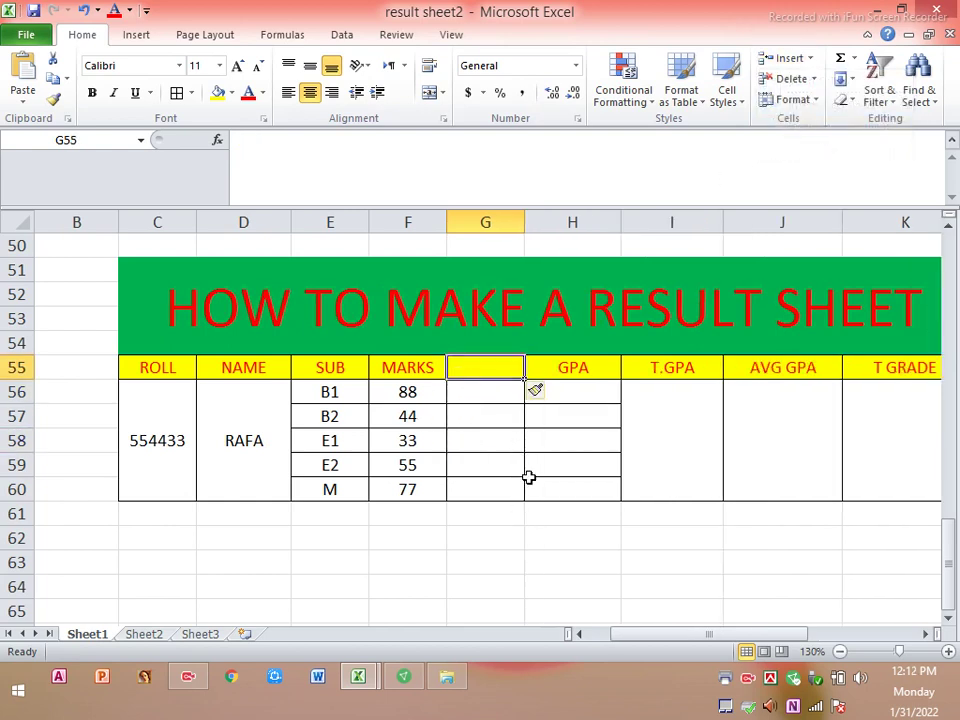
pyautogui.write('G')
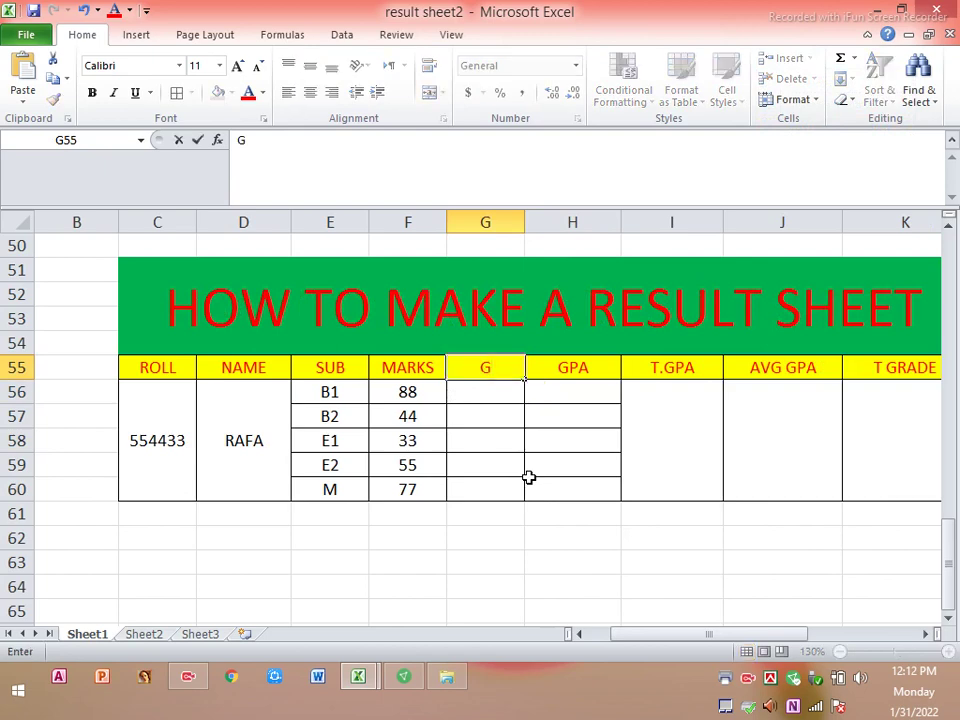
pyautogui.write('RADE')
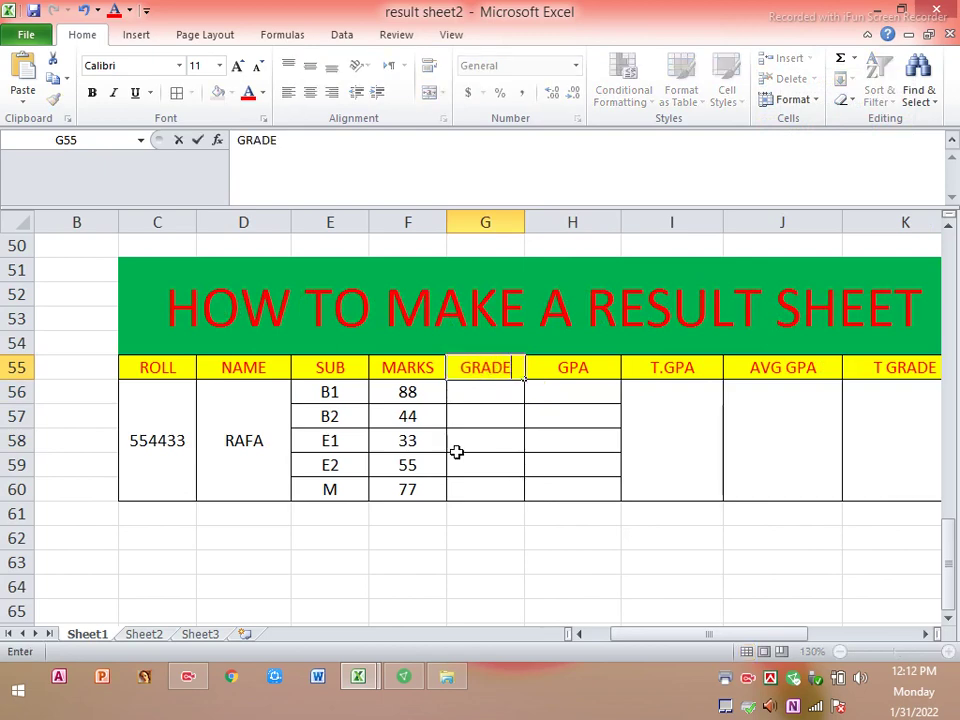
pyautogui.press('Return')
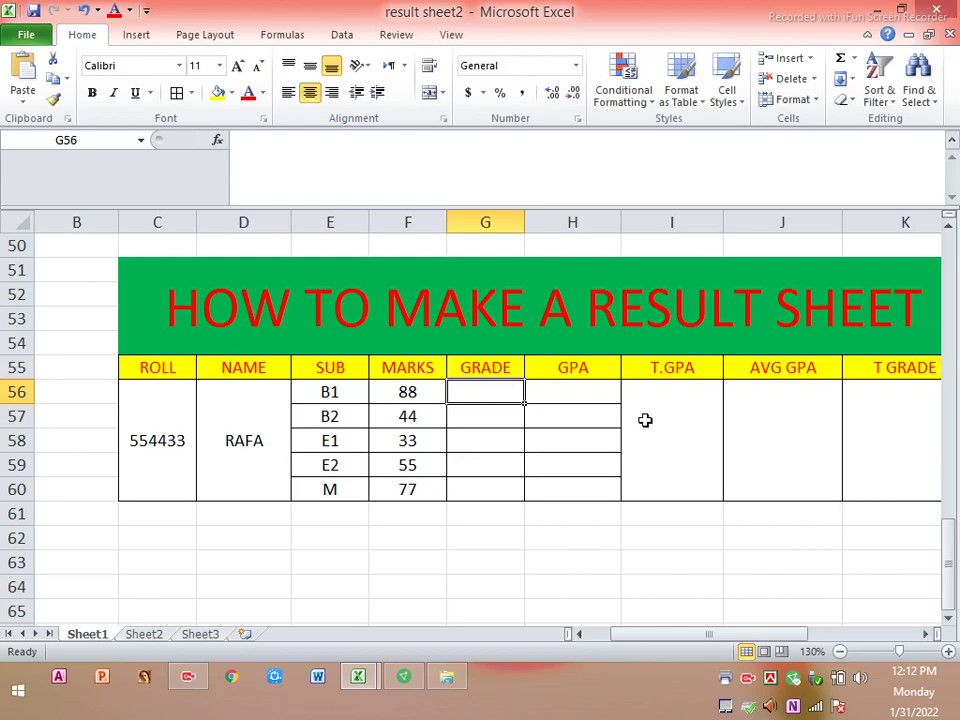
# Step: In G56, begin the grade formula =IF(F56>=80,"A+", referencing the B1 marks
pyautogui.write('=')
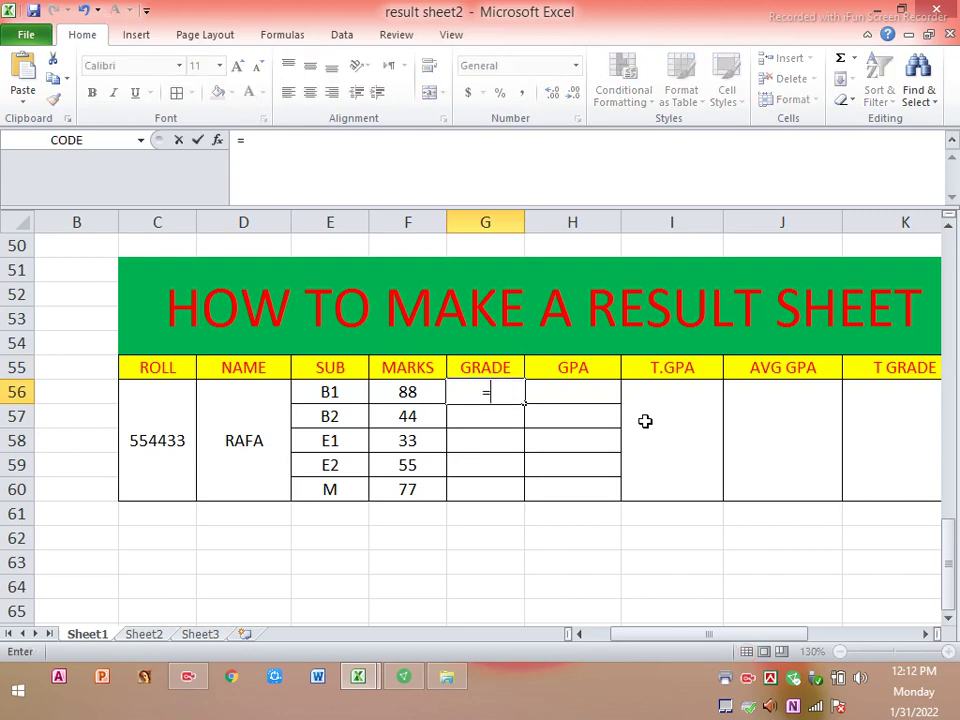
pyautogui.write('IF')
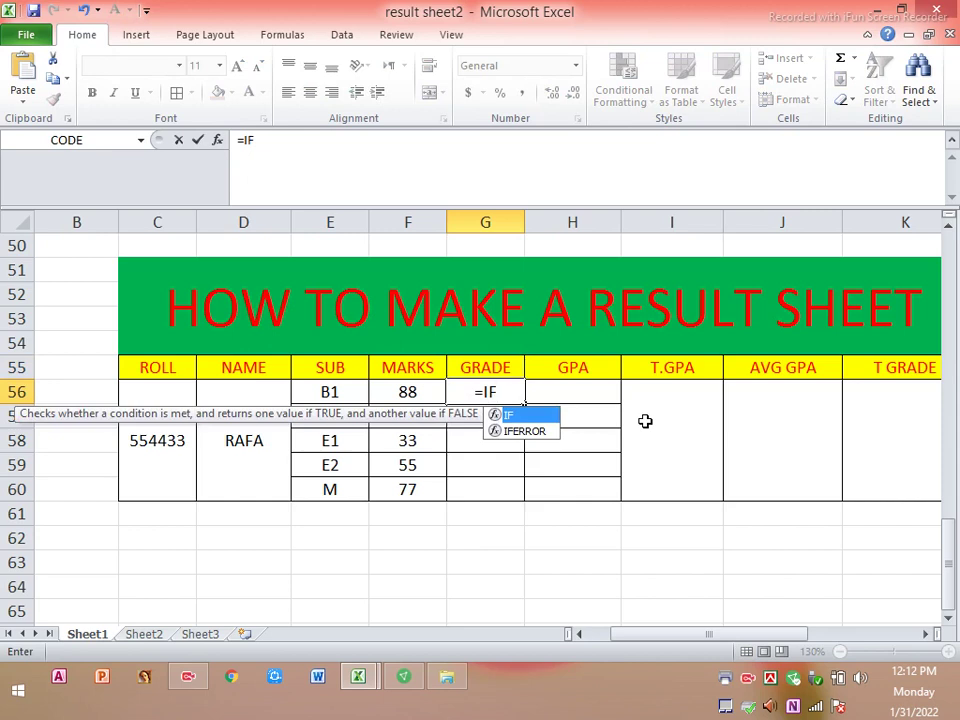
pyautogui.write('(')
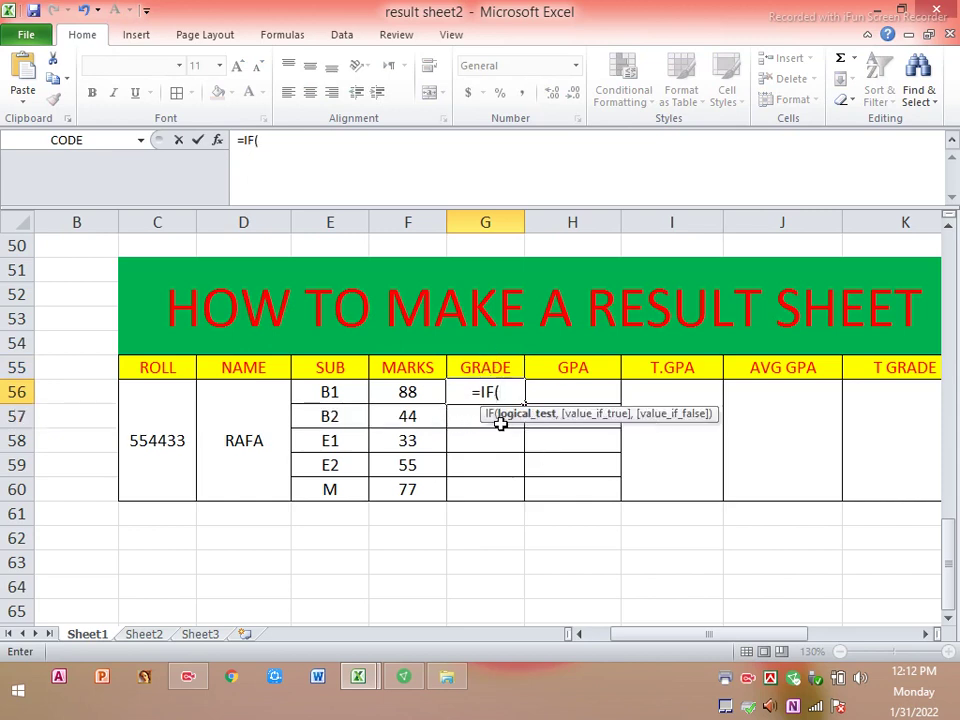
pyautogui.click(407, 392)
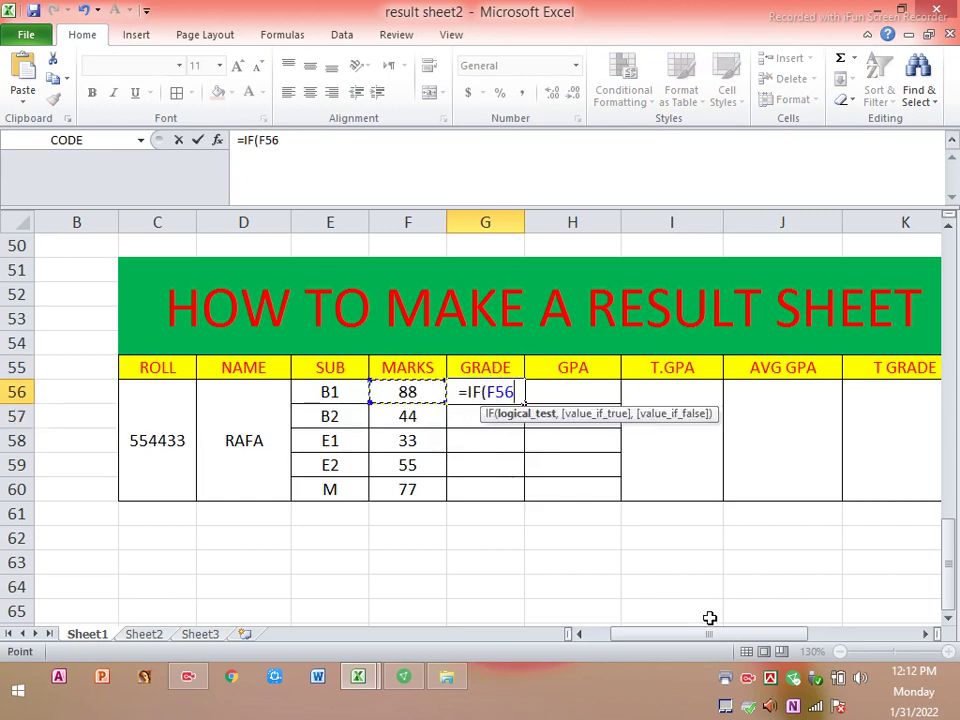
pyautogui.write('>')
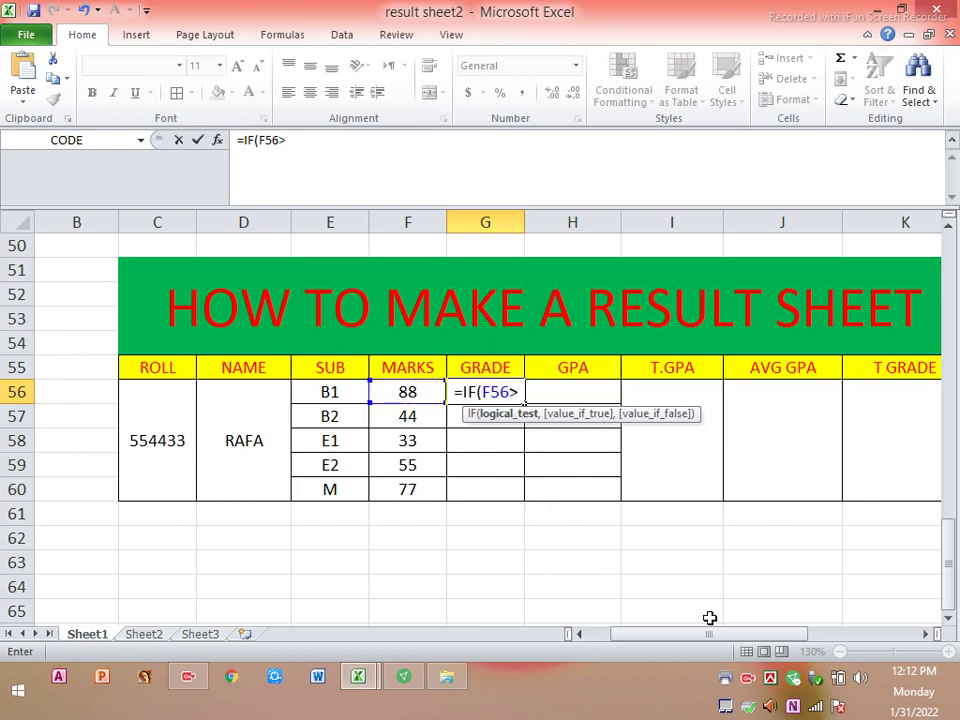
pyautogui.write('88')
pyautogui.press('BackSpace')
pyautogui.press('BackSpace')
pyautogui.write('-')
pyautogui.press('BackSpace')
pyautogui.write('=')
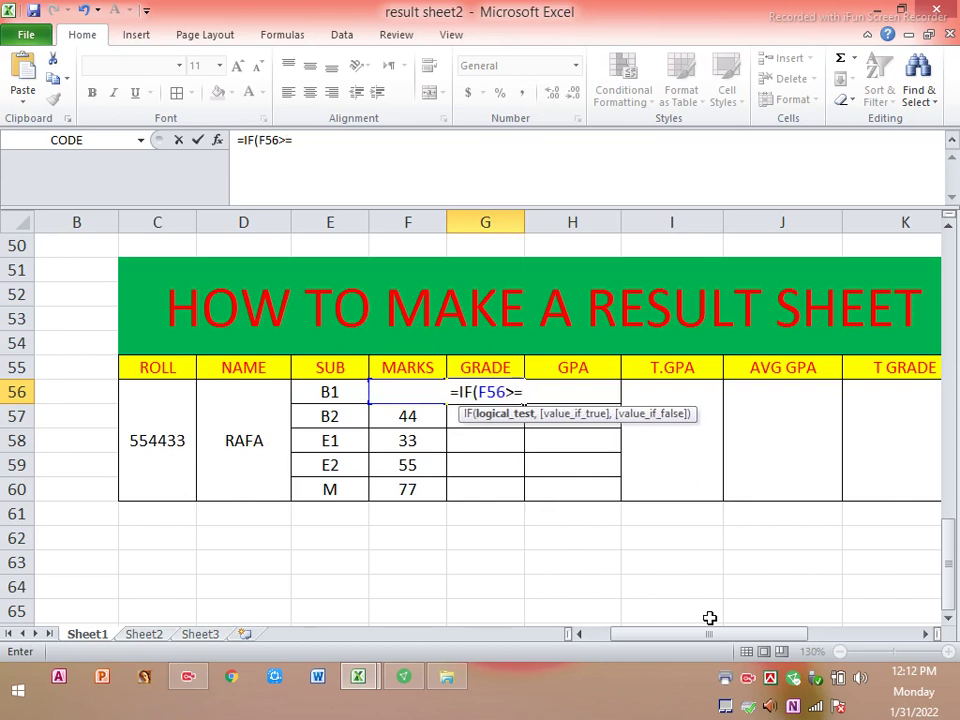
pyautogui.write('80')
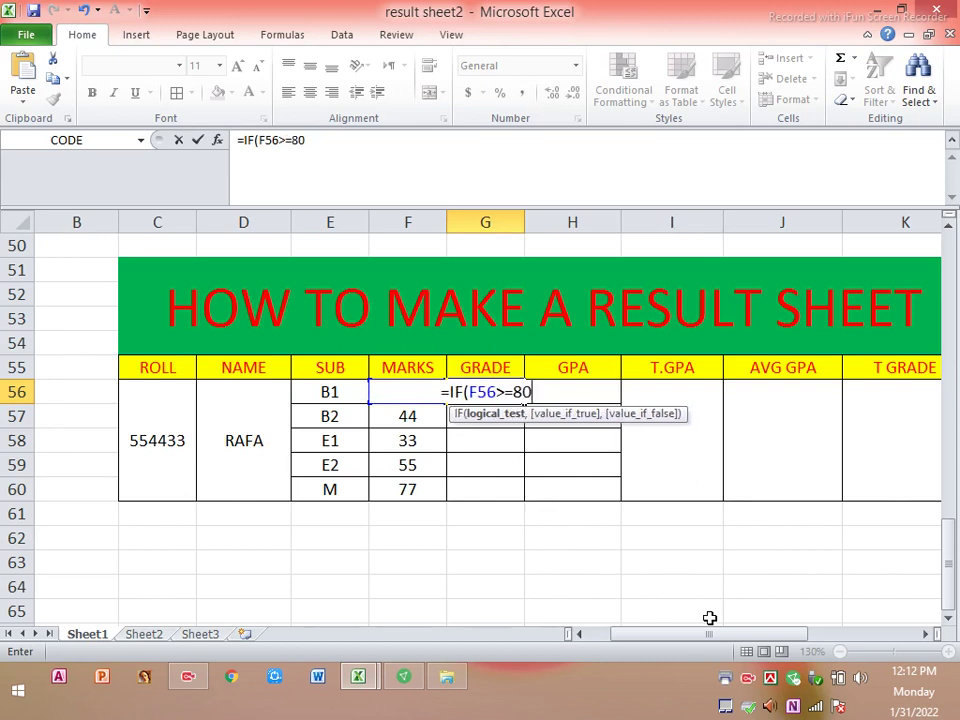
pyautogui.write(',')
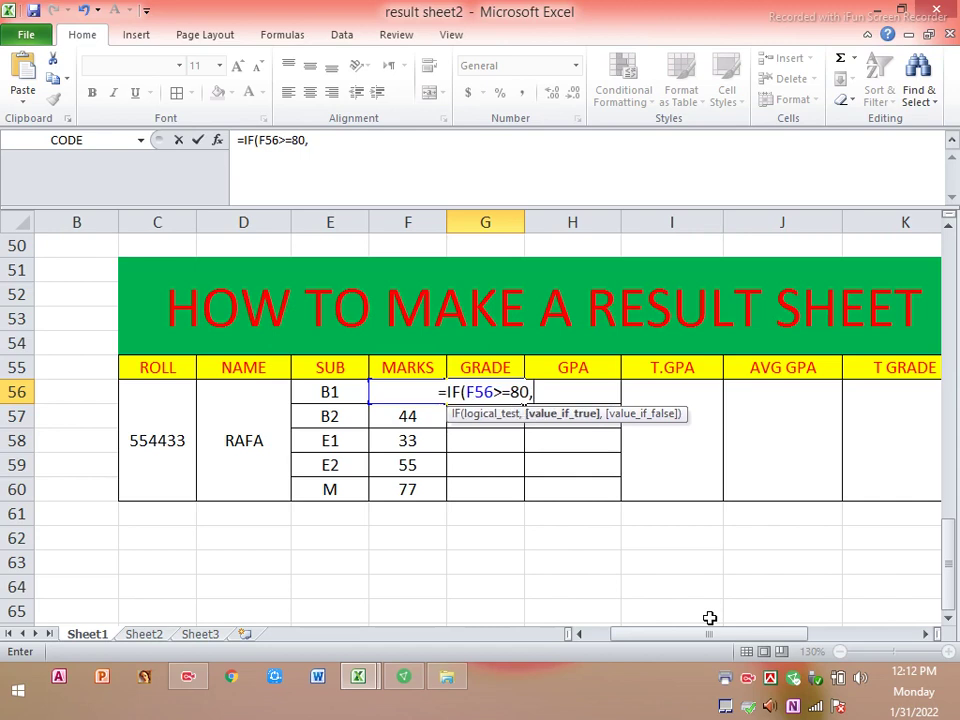
pyautogui.write('"A')
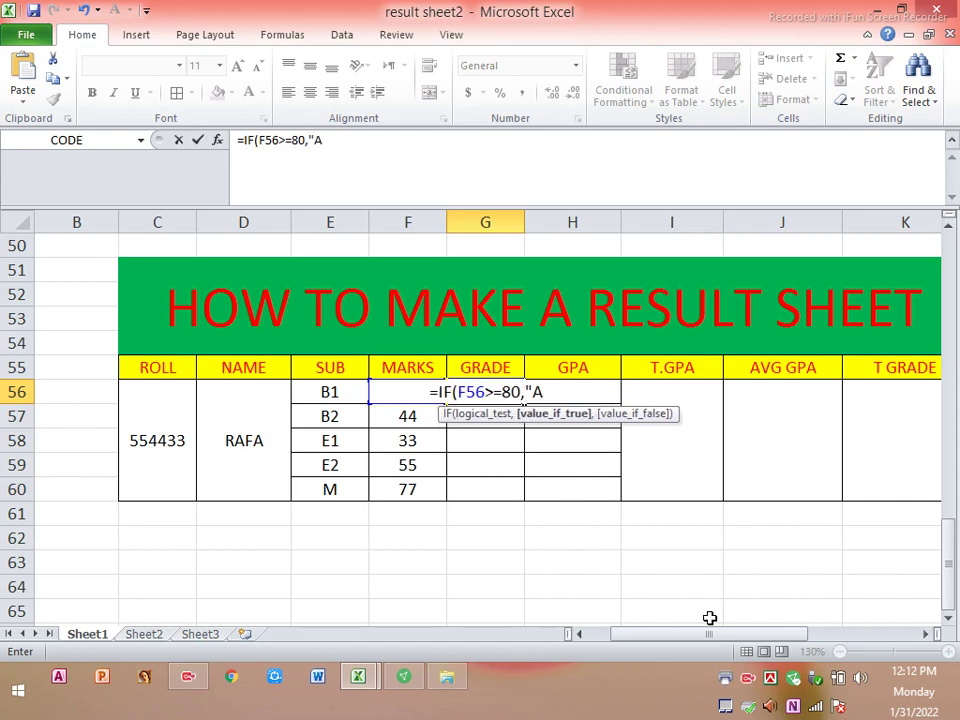
pyautogui.write('+"')
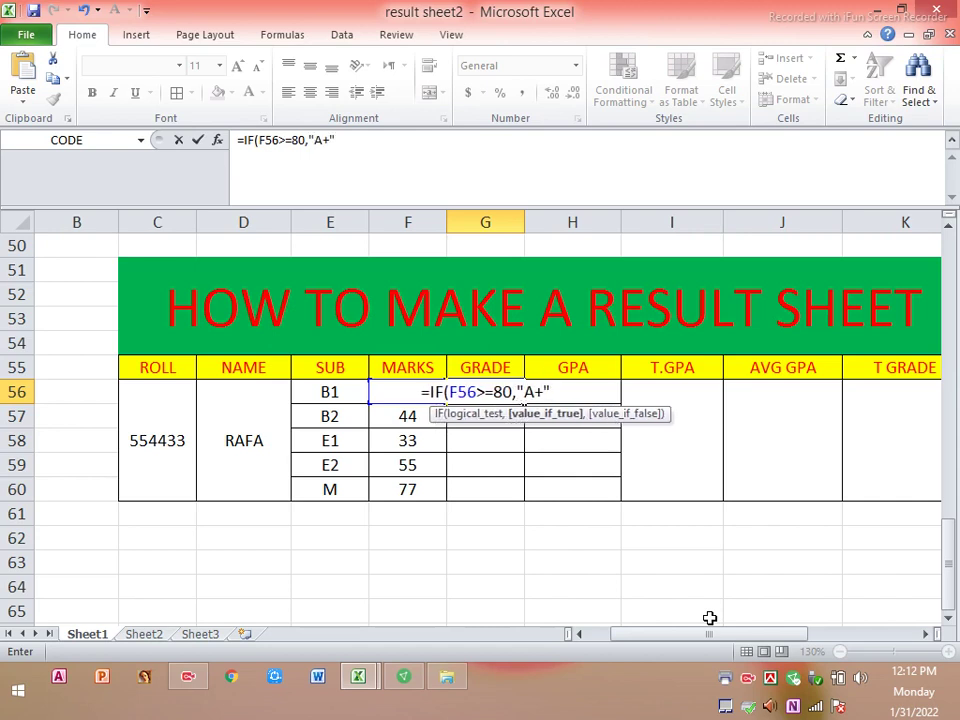
pyautogui.write(',')
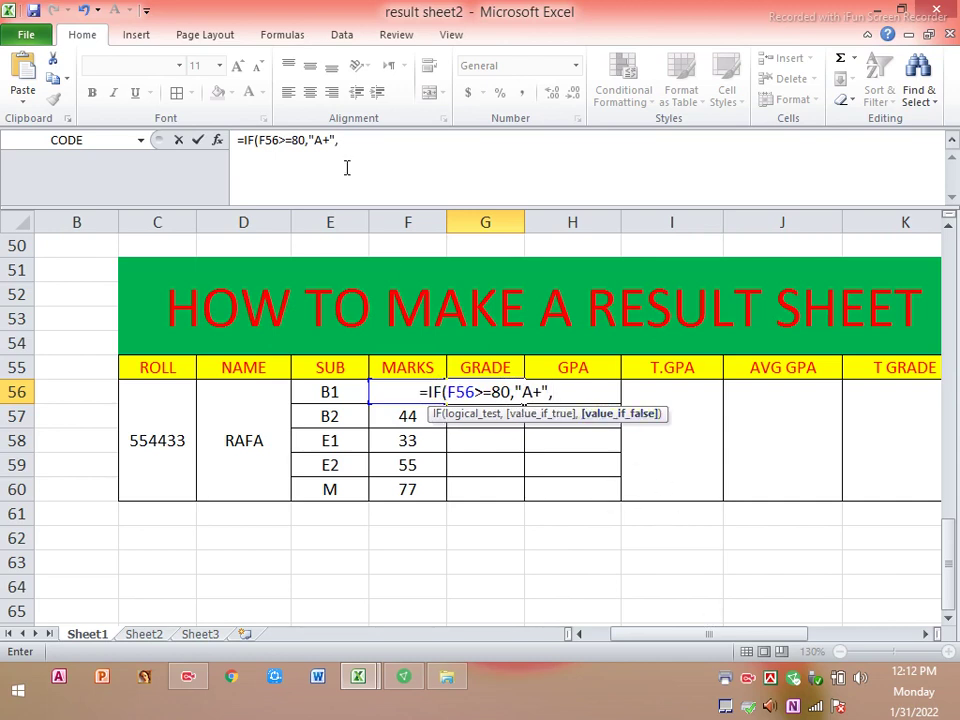
# Step: Copy the first IF clause and paste it repeatedly to build the nested chain
pyautogui.moveTo(365, 147); pyautogui.dragTo(241, 163)
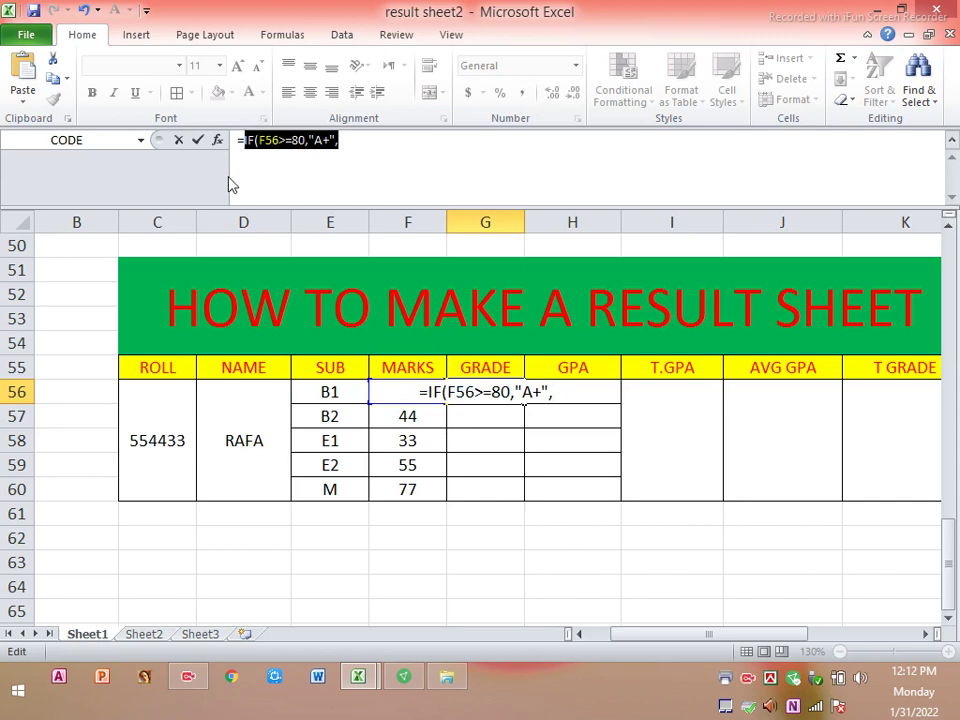
pyautogui.click(34, 82)
pyautogui.click(30, 80)
pyautogui.click(29, 79)
pyautogui.click(28, 78)
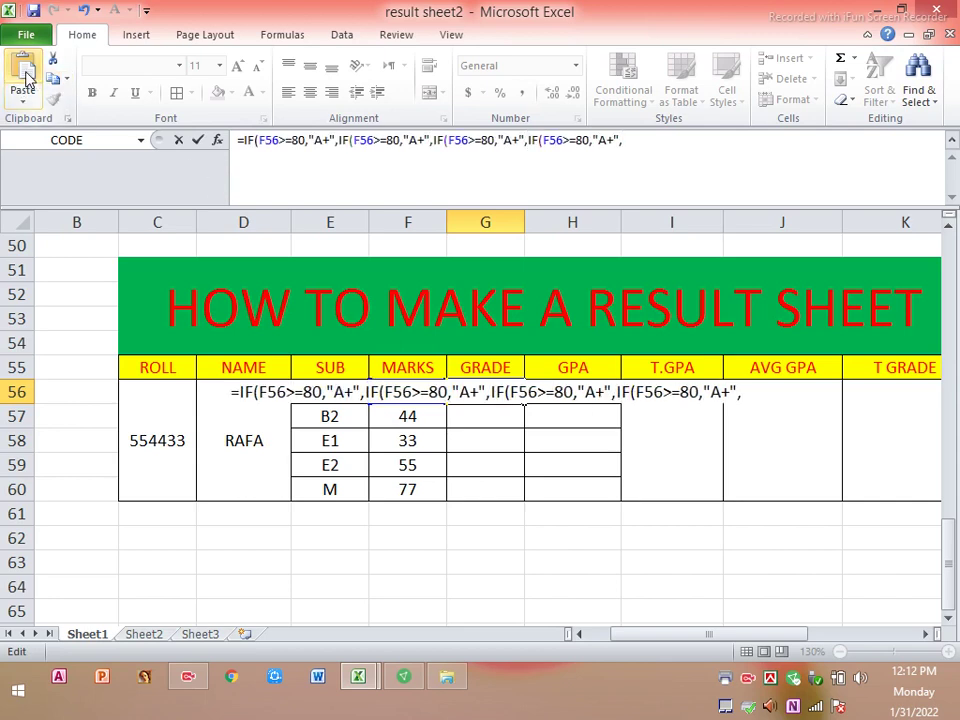
pyautogui.click(23, 74)
pyautogui.click(22, 72)
pyautogui.click(22, 72)
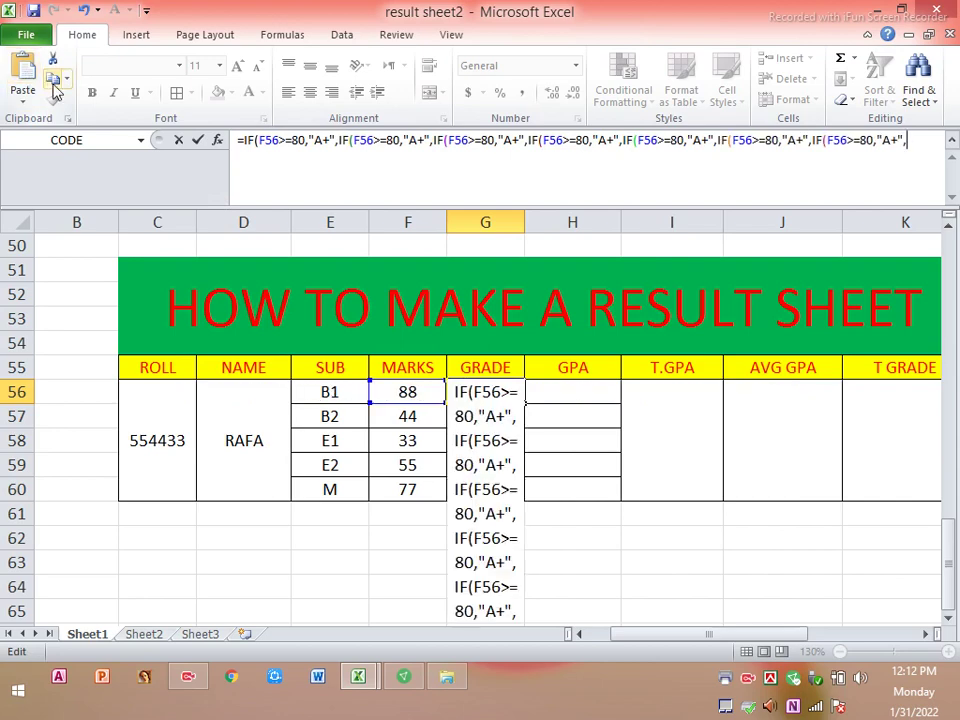
# Step: Change the second and third clauses to 70 → A and 60 → A-
pyautogui.press('Left')
pyautogui.press('Left')
pyautogui.press('Left')
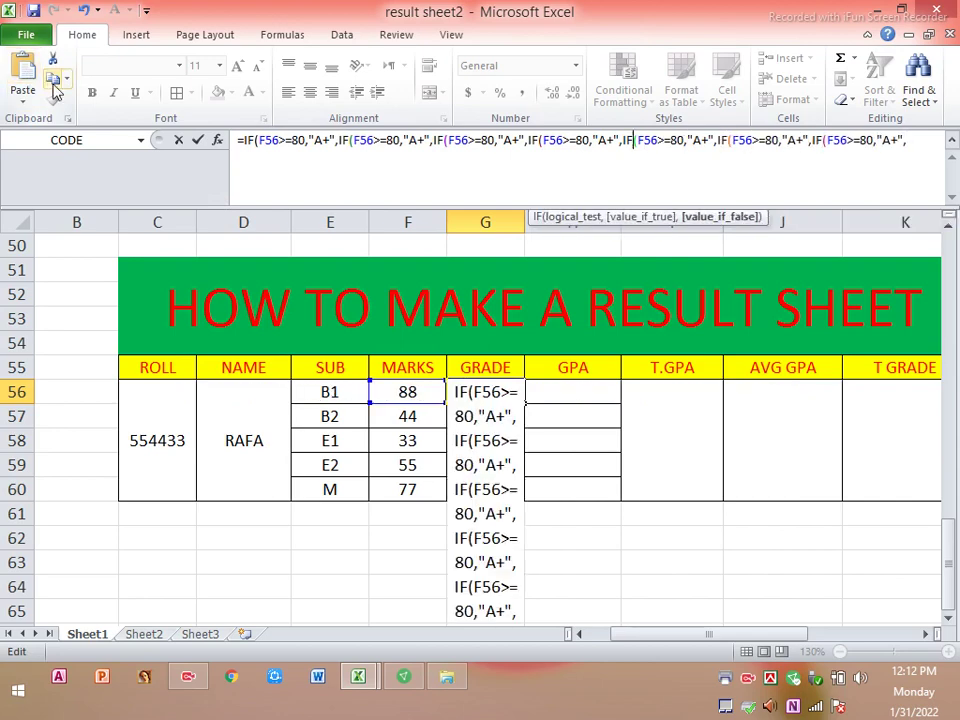
pyautogui.press('Left')
pyautogui.press('Left')
pyautogui.press('Left')
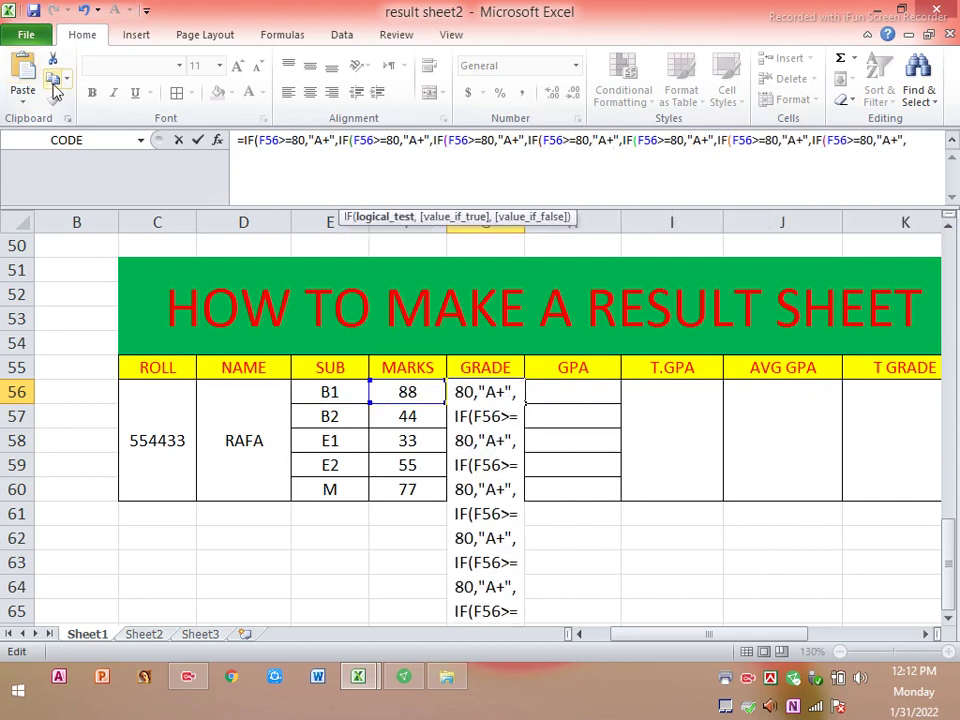
pyautogui.press('BackSpace')
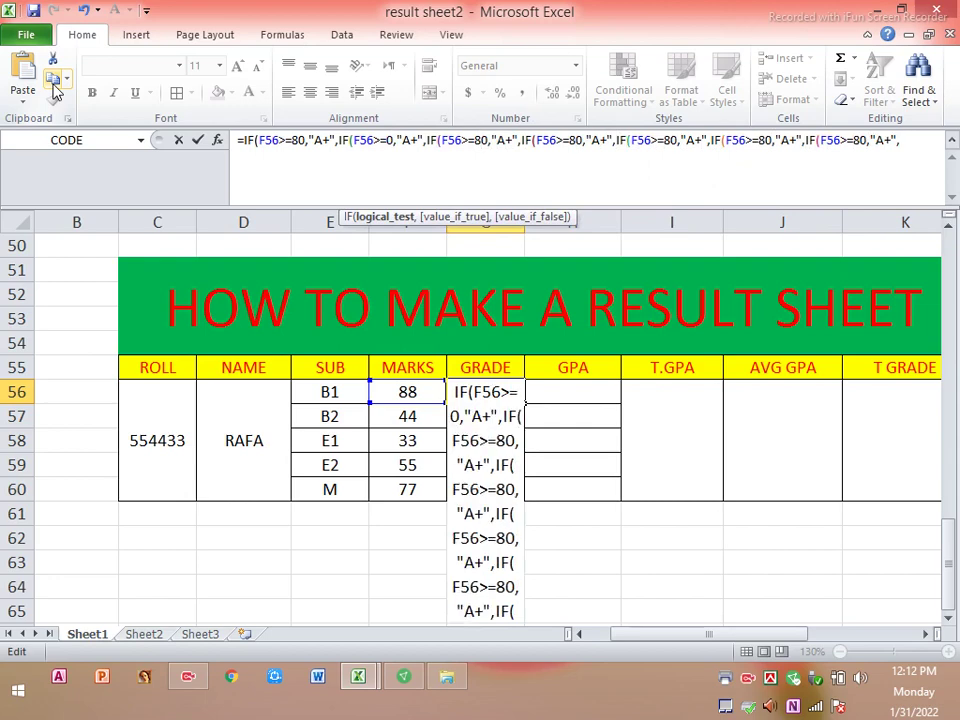
pyautogui.write('7')
pyautogui.press('Right')
pyautogui.press('Right')
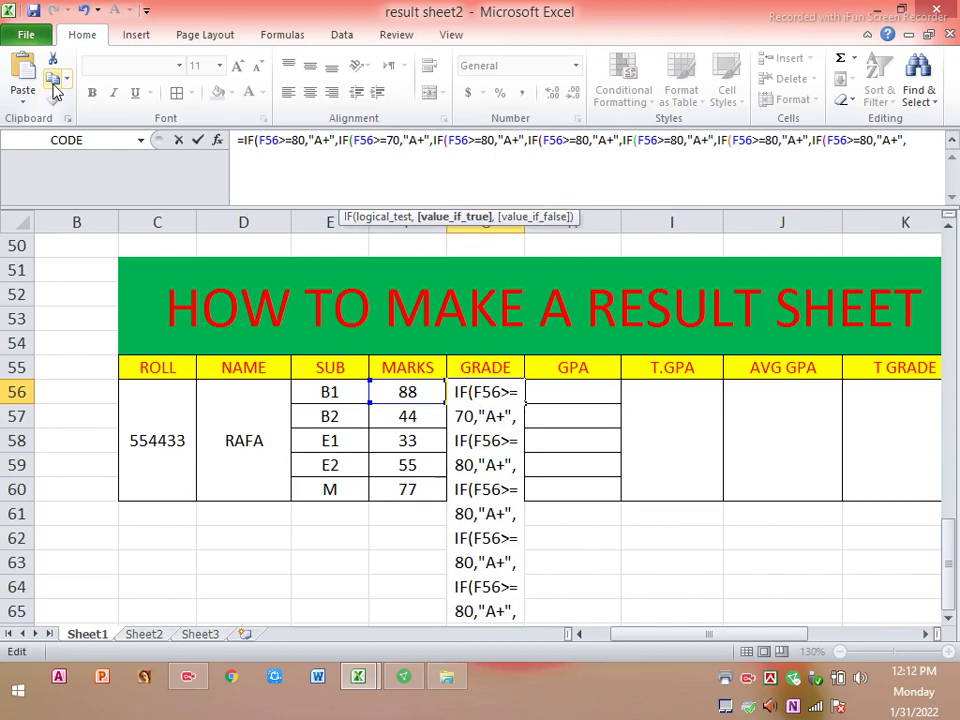
pyautogui.press('Right')
pyautogui.press('Right')
pyautogui.press('Right')
pyautogui.press('BackSpace')
pyautogui.press('Right')
pyautogui.press('Right')
pyautogui.press('Right')
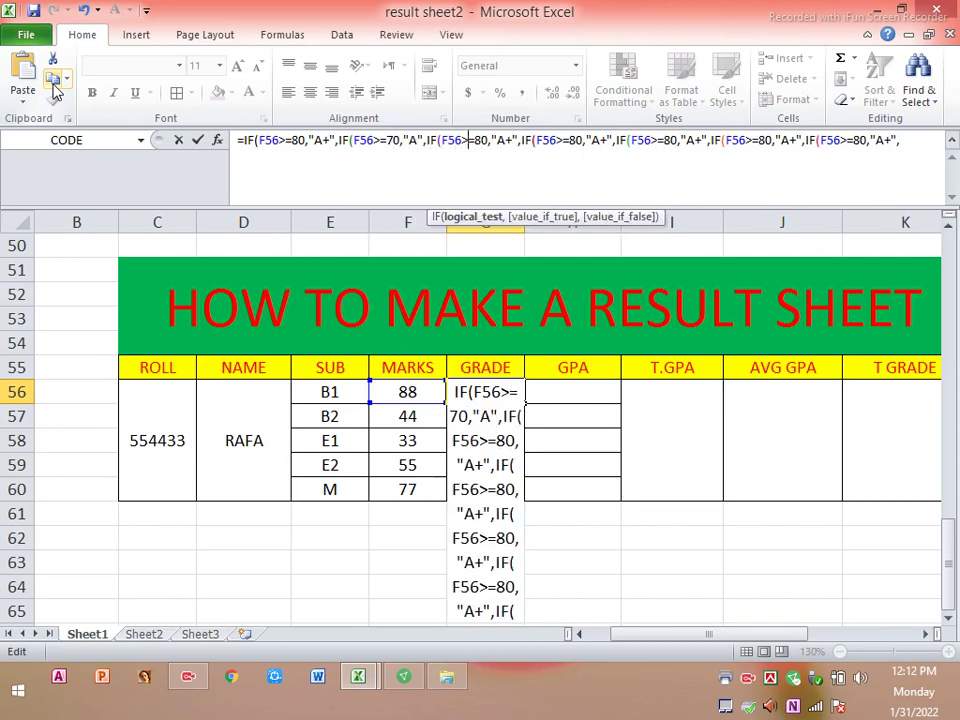
pyautogui.press('BackSpace')
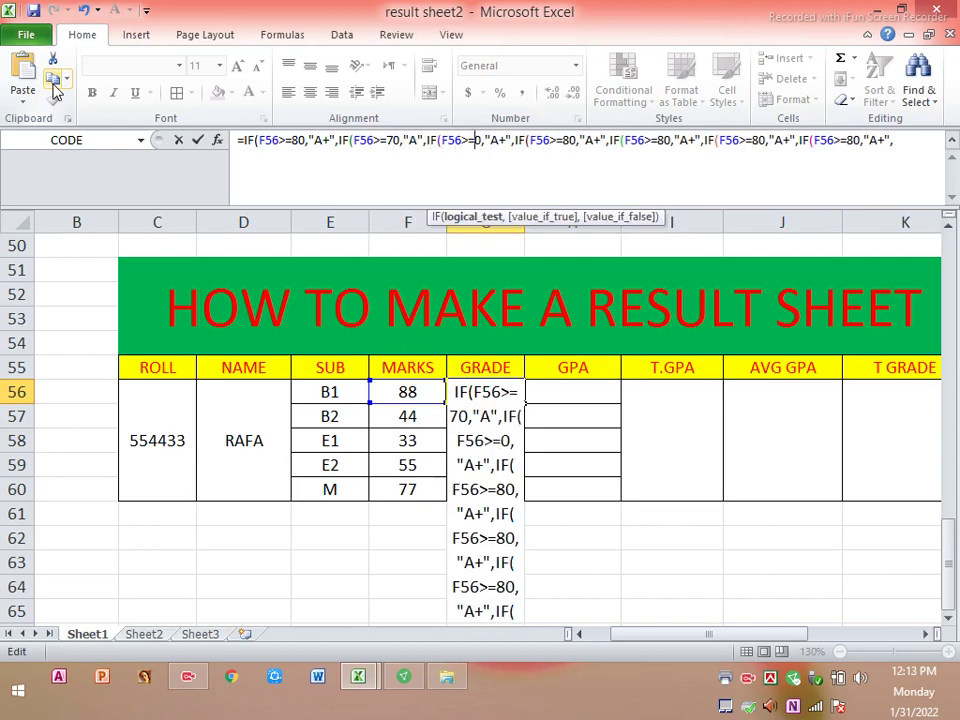
pyautogui.write('6')
pyautogui.press('Right')
pyautogui.press('Right')
pyautogui.press('Right')
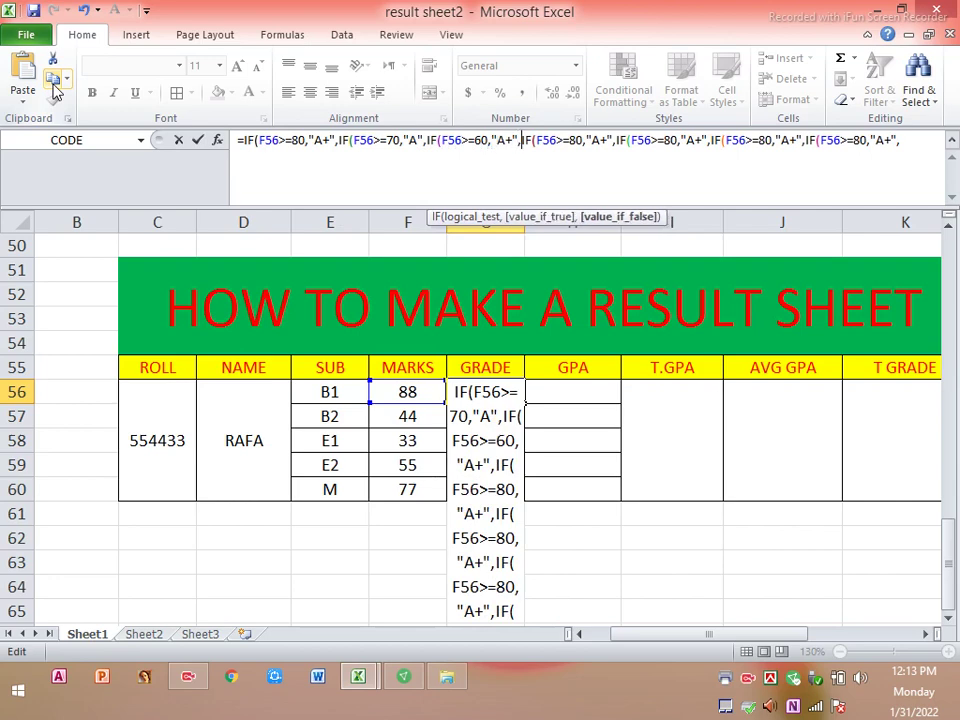
pyautogui.press('Left')
pyautogui.press('Left')
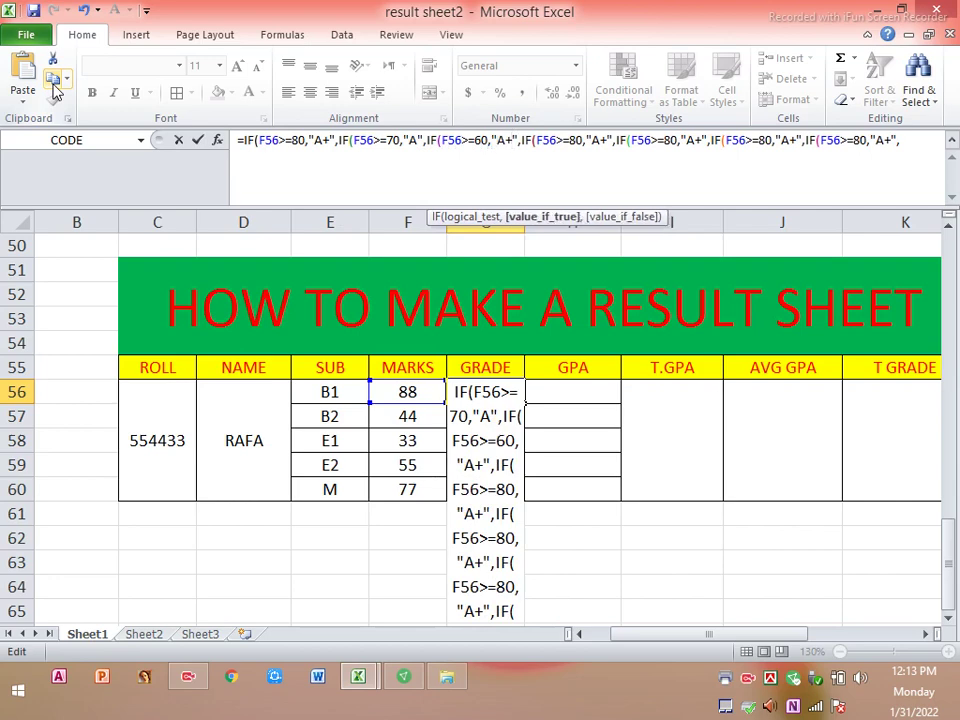
pyautogui.press('BackSpace')
pyautogui.write('-')
# Step: Change the fourth and fifth clauses to 50 → B and 40 → C
pyautogui.press('Right')
pyautogui.press('Right')
pyautogui.press('Right')
pyautogui.press('Right')
pyautogui.press('Right')
pyautogui.press('Right')
pyautogui.press('Right')
pyautogui.press('BackSpace')
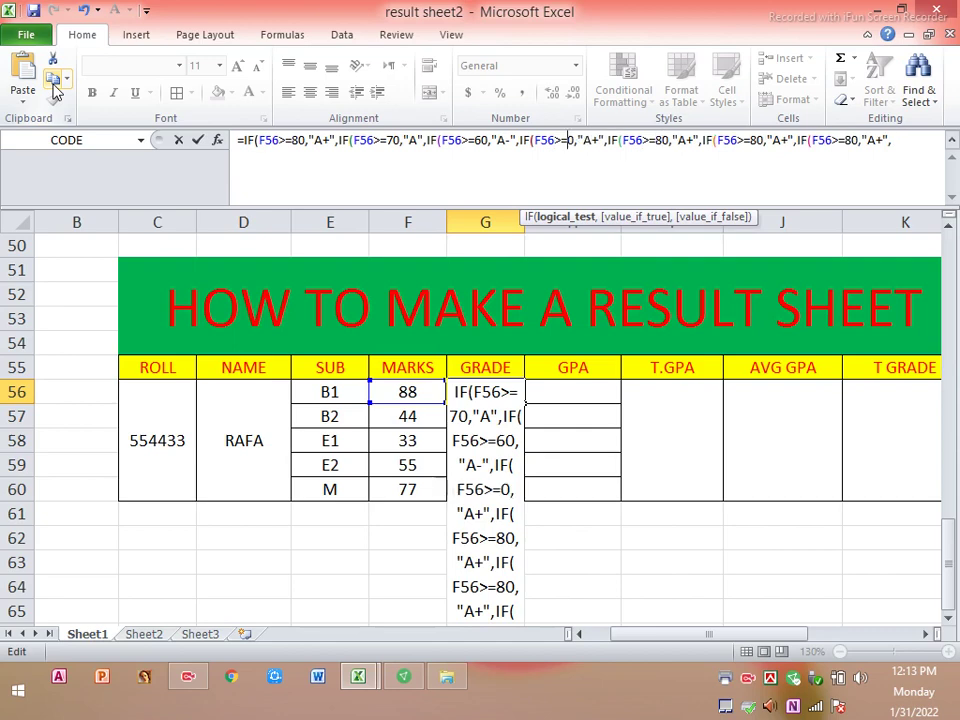
pyautogui.write('5')
pyautogui.press('Right')
pyautogui.press('Right')
pyautogui.press('Right')
pyautogui.press('Right')
pyautogui.press('Right')
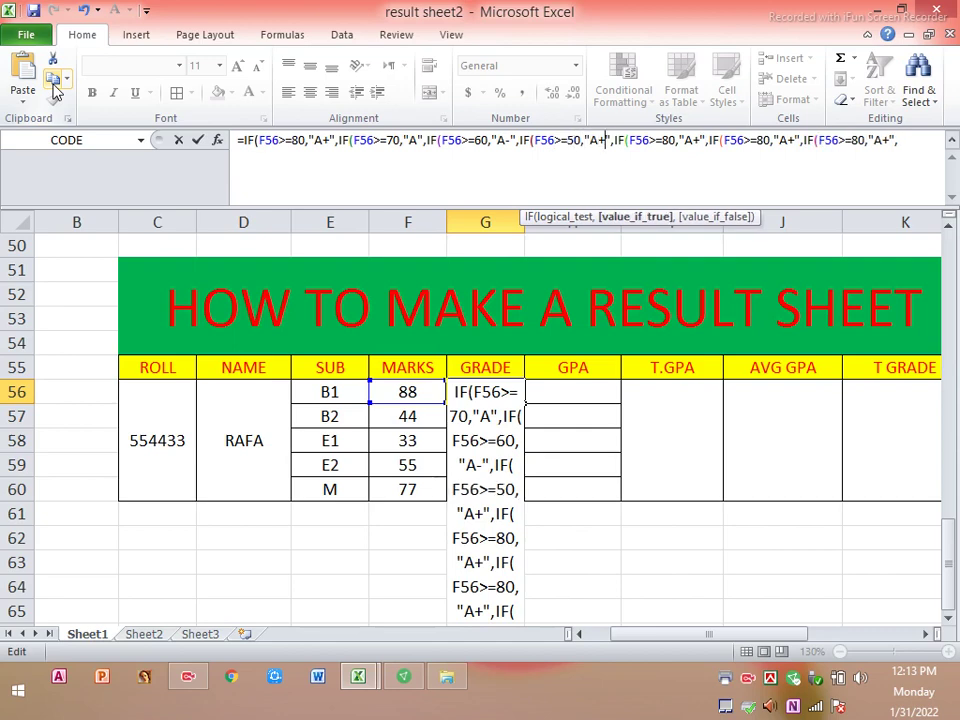
pyautogui.press('BackSpace')
pyautogui.press('BackSpace')
pyautogui.write('B')
pyautogui.press('Right')
pyautogui.press('Right')
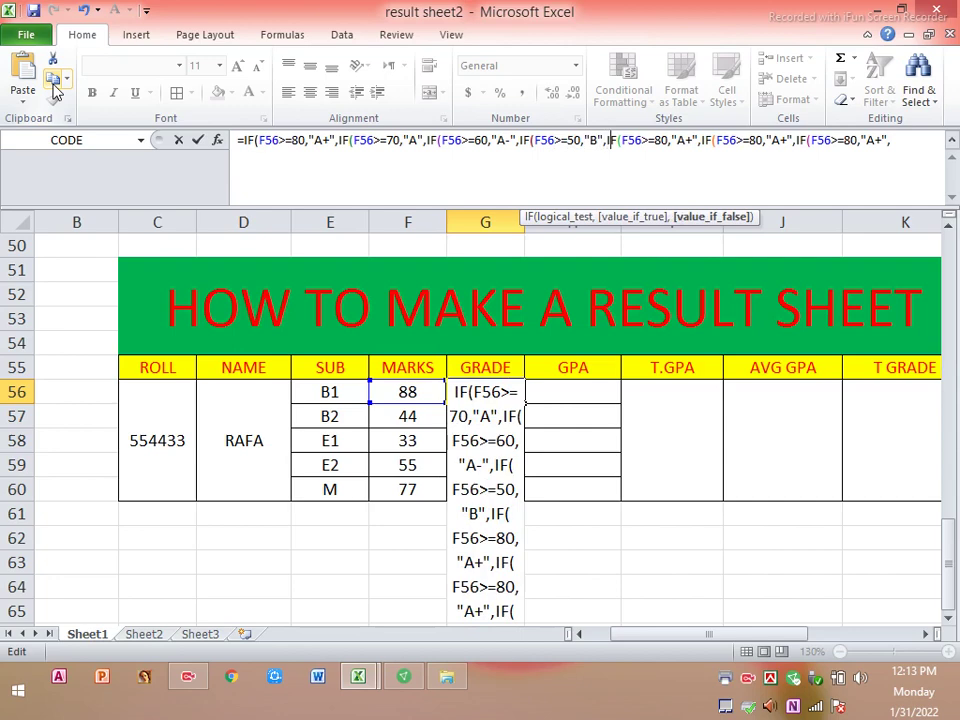
pyautogui.press('Right')
pyautogui.press('Right')
pyautogui.press('Right')
pyautogui.press('Right')
pyautogui.press('Right')
pyautogui.press('Right')
pyautogui.press('Right')
pyautogui.press('BackSpace')
pyautogui.write('4')
pyautogui.press('Right')
pyautogui.press('Right')
pyautogui.press('Right')
pyautogui.press('Right')
pyautogui.press('Right')
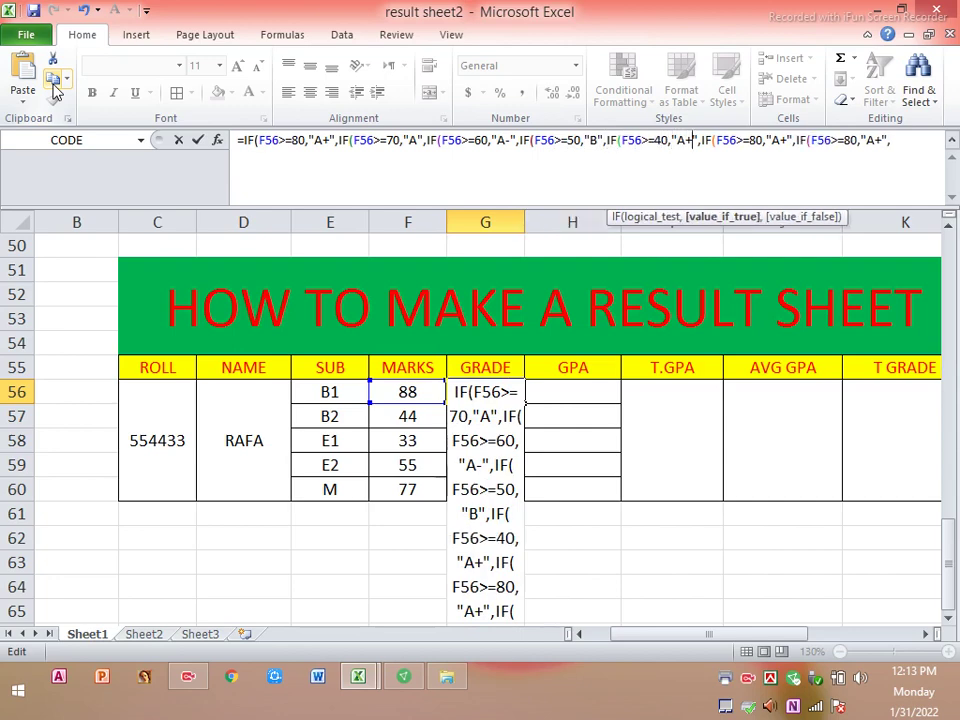
pyautogui.press('BackSpace')
pyautogui.press('BackSpace')
pyautogui.write('C')
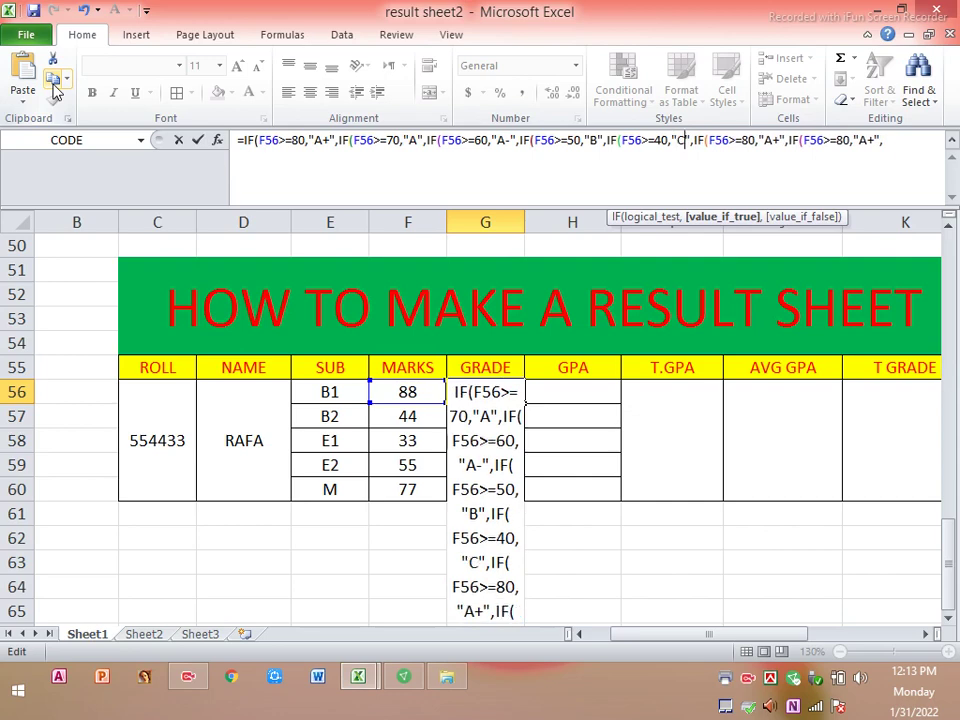
# Step: Set the last clauses to 33 → D and 0 → F, then enter the formula
pyautogui.press('Right')
pyautogui.press('Right')
pyautogui.press('Right')
pyautogui.press('Right')
pyautogui.press('Right')
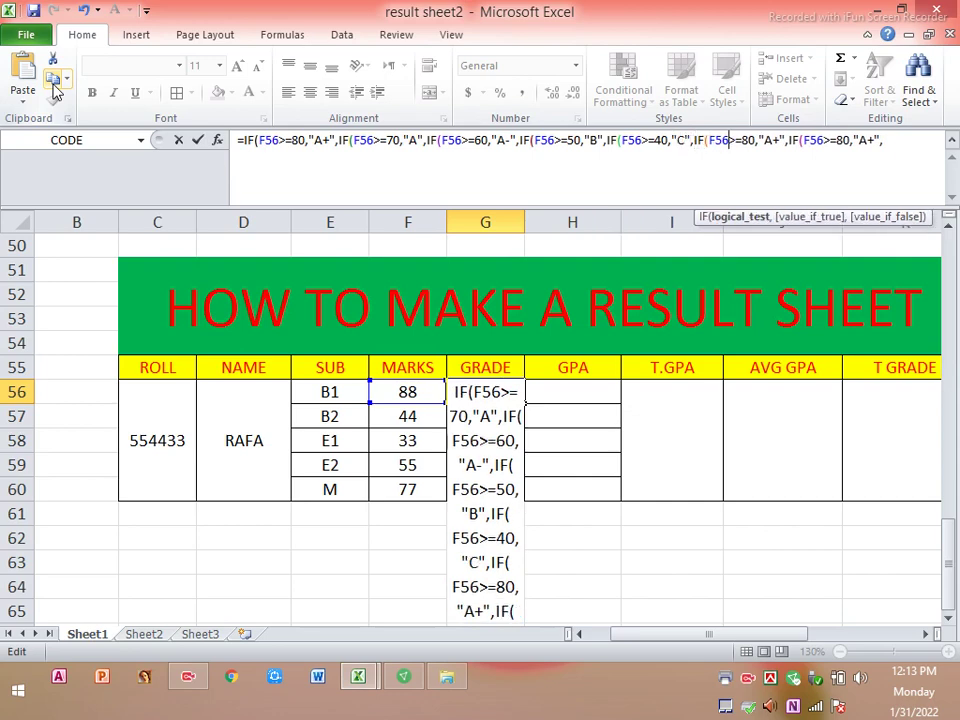
pyautogui.press('Right')
pyautogui.press('Right')
pyautogui.press('BackSpace')
pyautogui.write('33')
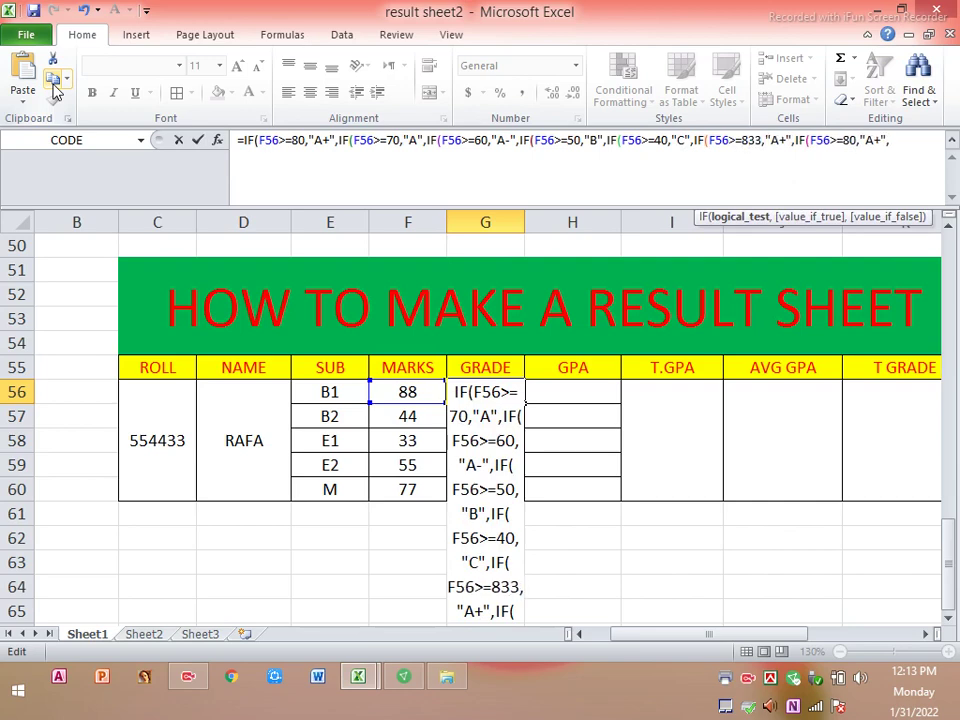
pyautogui.press('BackSpace')
pyautogui.press('BackSpace')
pyautogui.press('BackSpace')
pyautogui.write('33')
pyautogui.press('Right')
pyautogui.press('Right')
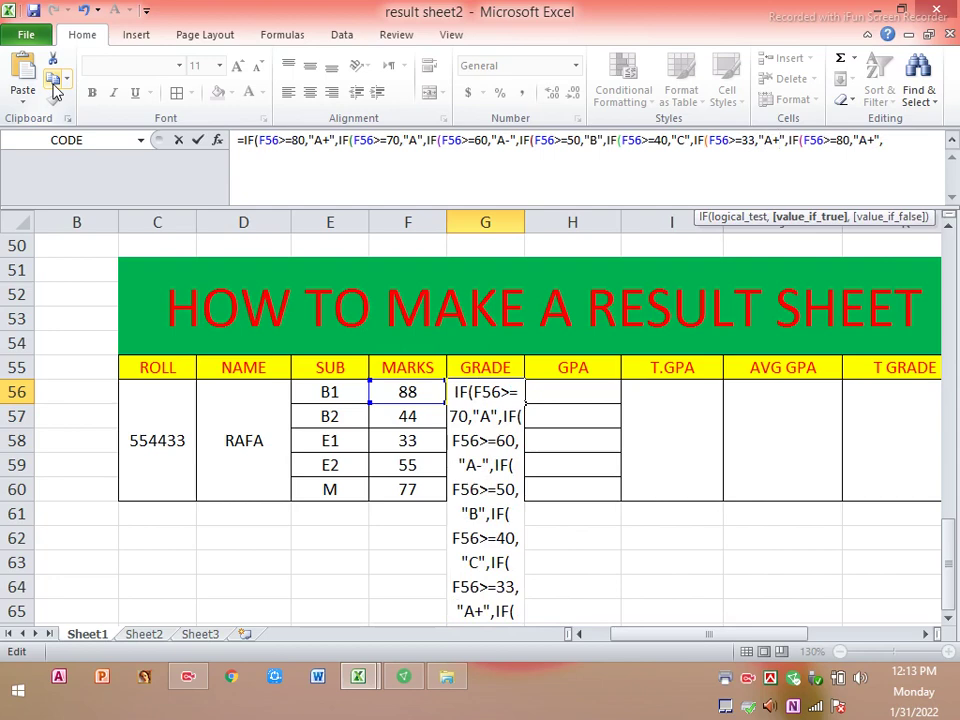
pyautogui.press('Delete')
pyautogui.press('Delete')
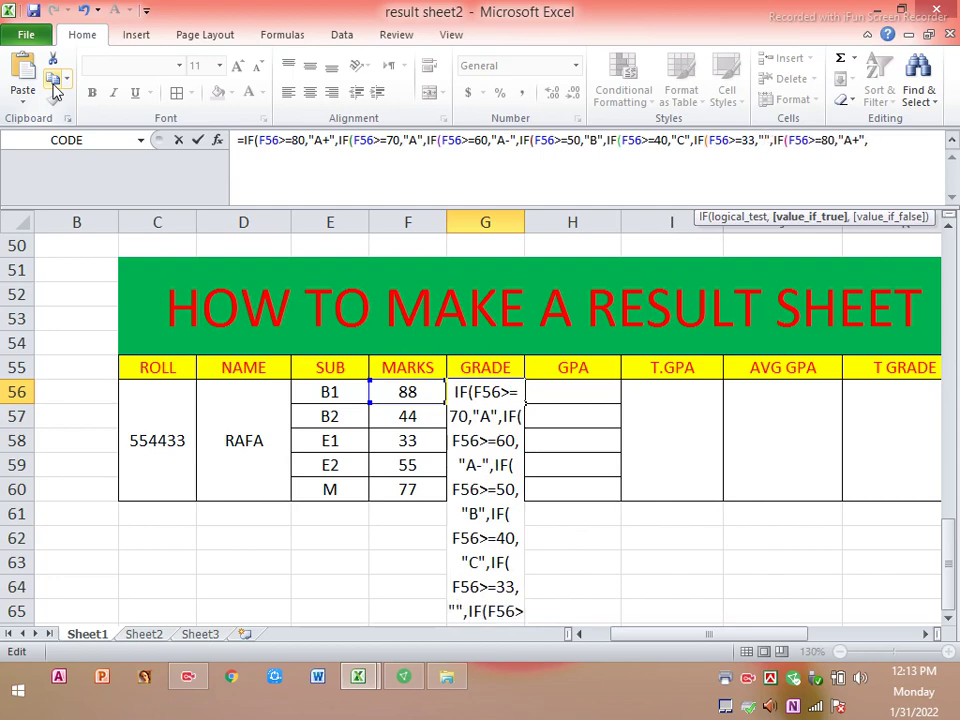
pyautogui.write('D')
pyautogui.press('Right')
pyautogui.press('Right')
pyautogui.press('Right')
pyautogui.press('Right')
pyautogui.press('Right')
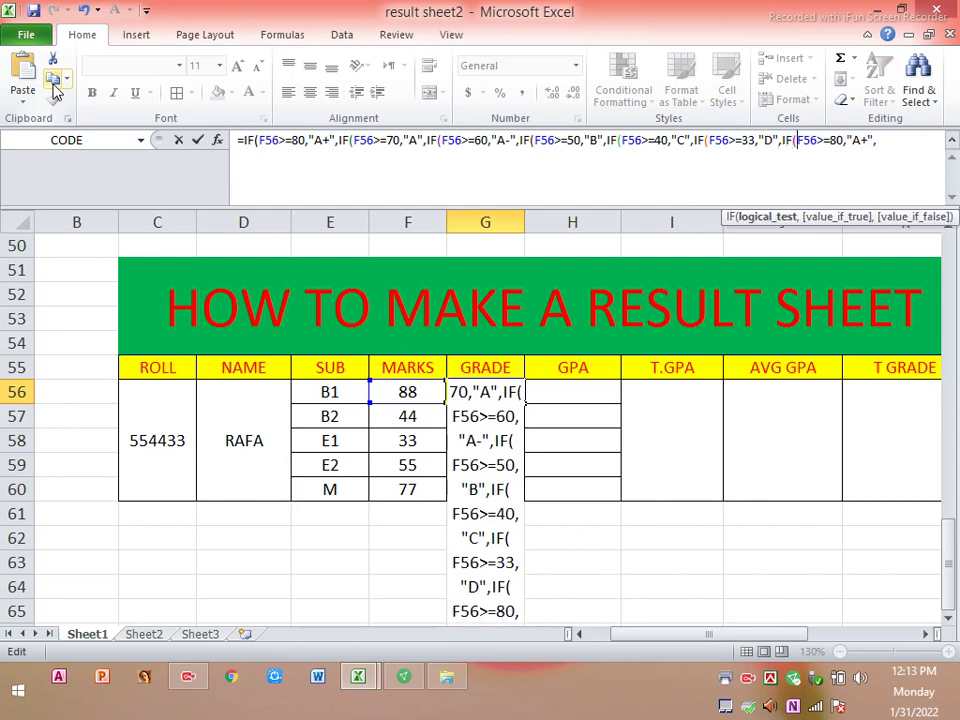
pyautogui.press('Right')
pyautogui.press('Right')
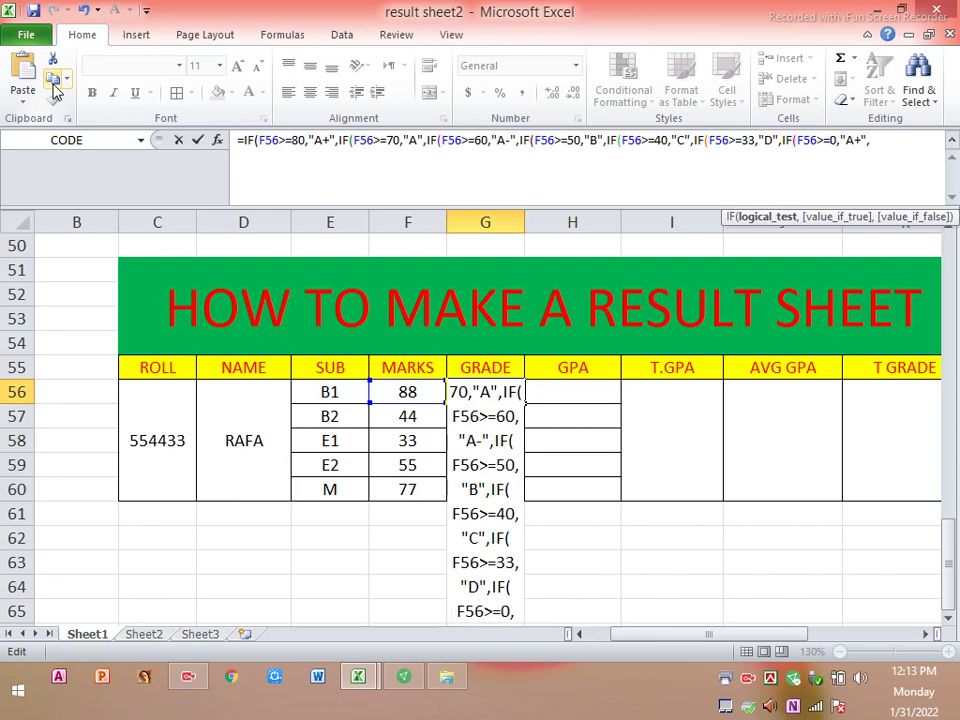
pyautogui.press('Delete')
pyautogui.press('Right')
pyautogui.press('Right')
pyautogui.press('BackSpace')
pyautogui.press('BackSpace')
pyautogui.write('F')
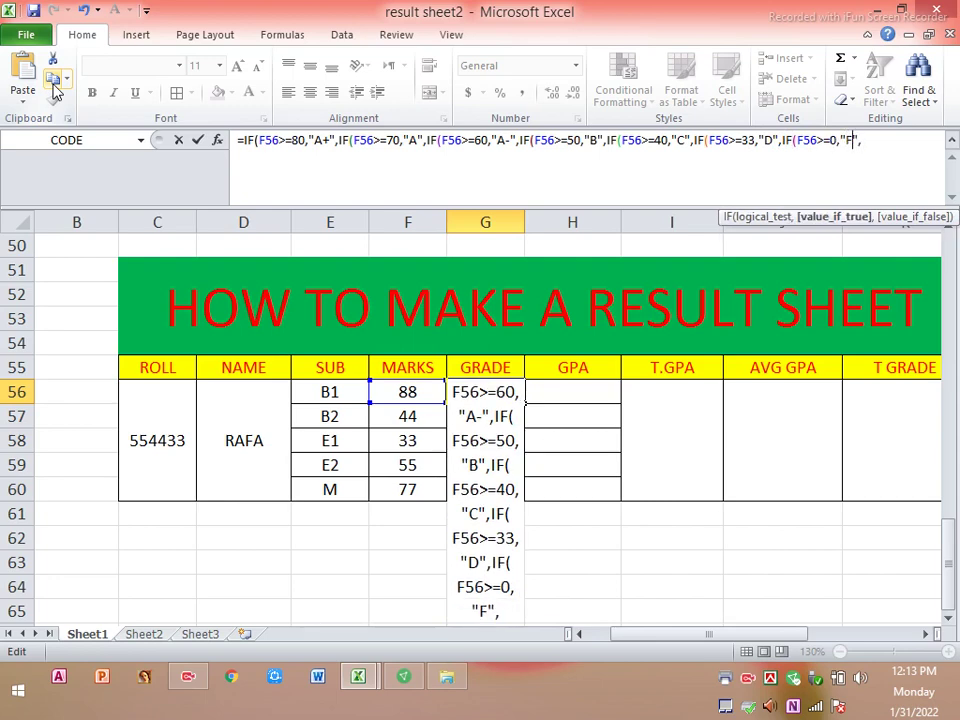
pyautogui.press('Return')
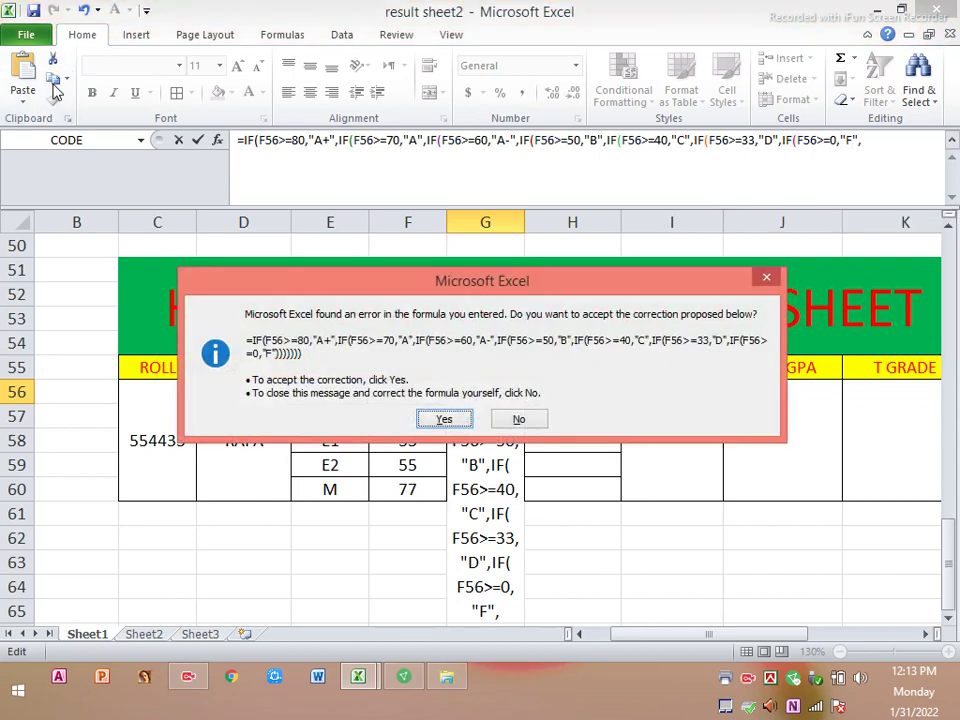
# Step: Accept the bracket correction and fill the grade formula down G56:G60, giving A+, C, D, B, A
pyautogui.press('Return')
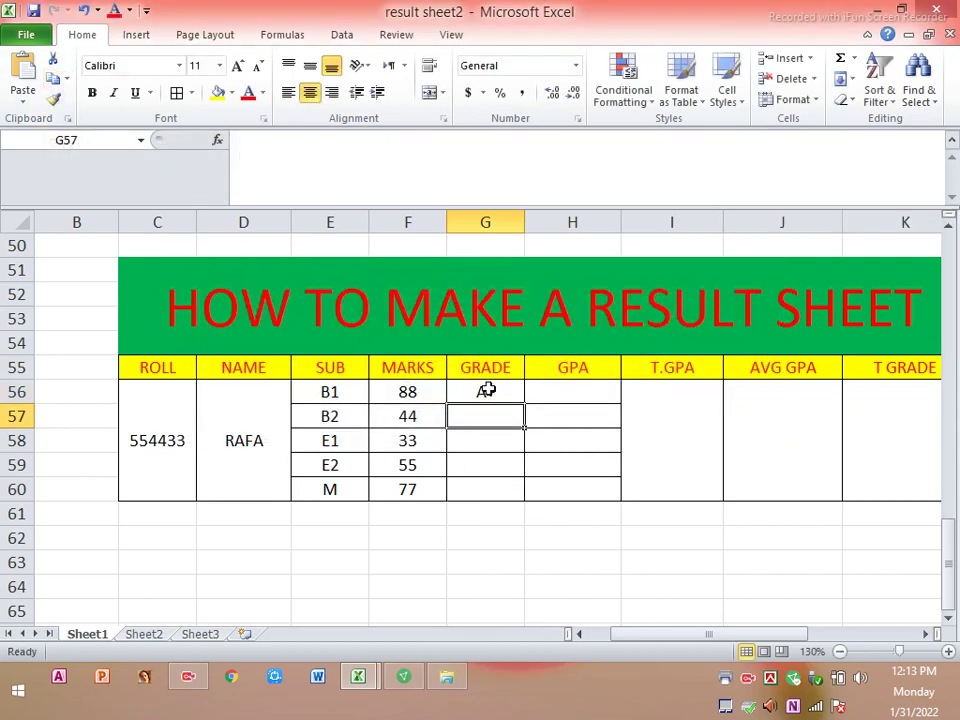
pyautogui.click(492, 390)
pyautogui.doubleClick(525, 403)
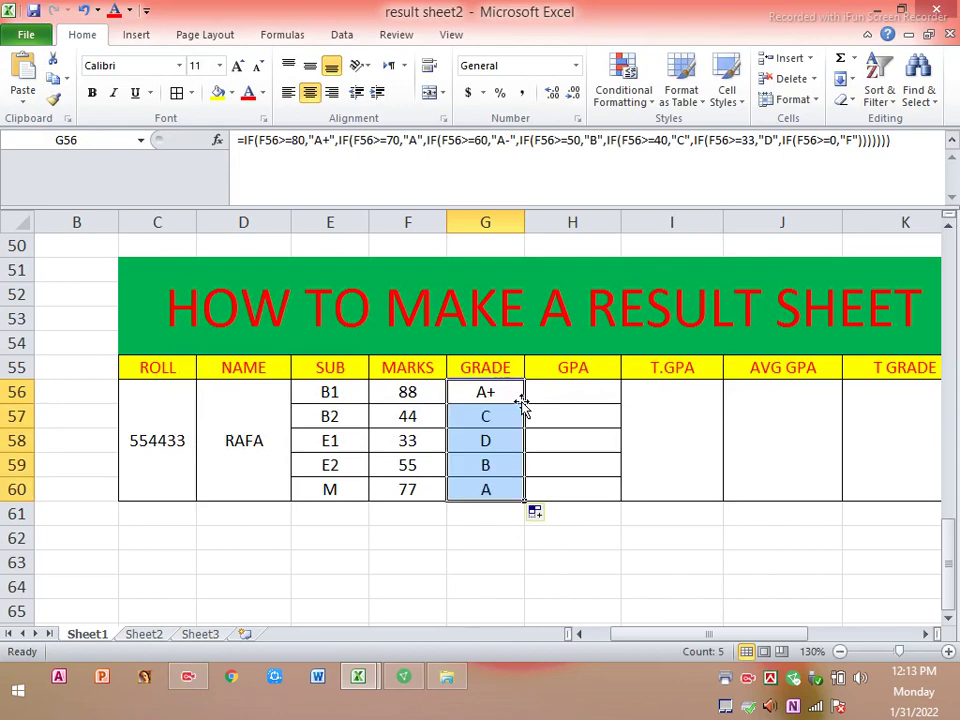
pyautogui.click(497, 459)
pyautogui.click(568, 392)
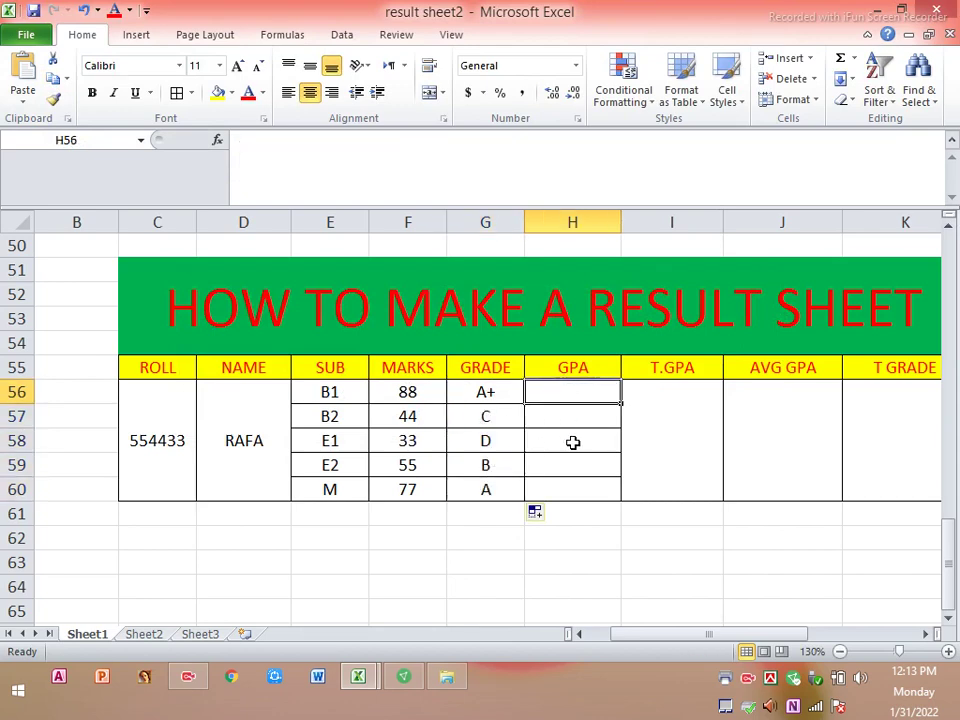
# Step: Start the GPA formula in H56 with =IF( referencing mark cell F56
pyautogui.write('=')
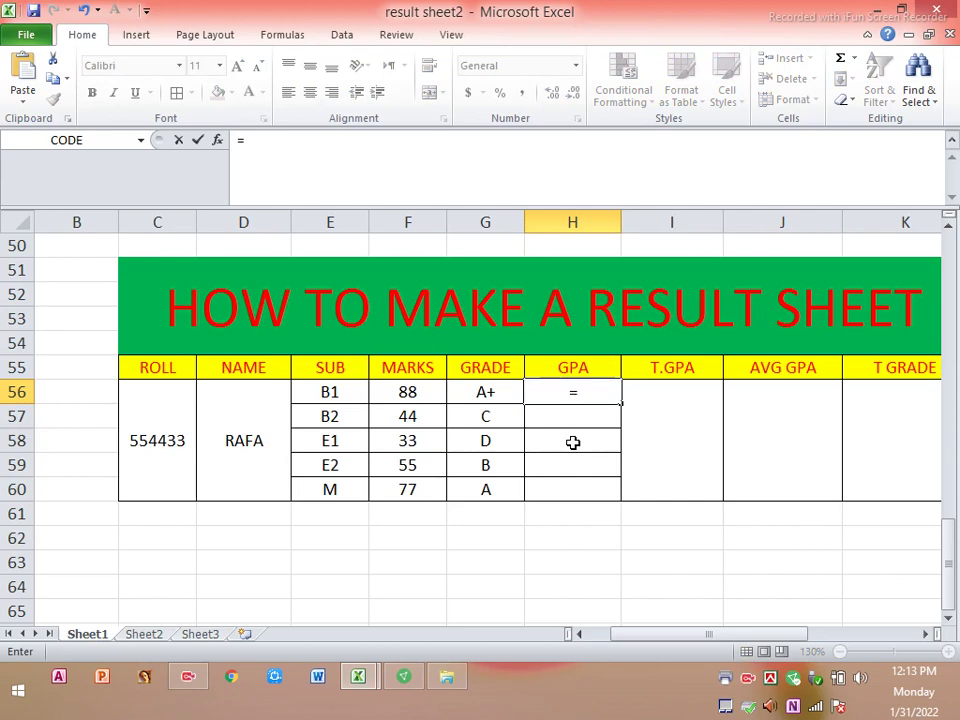
pyautogui.write('IF')
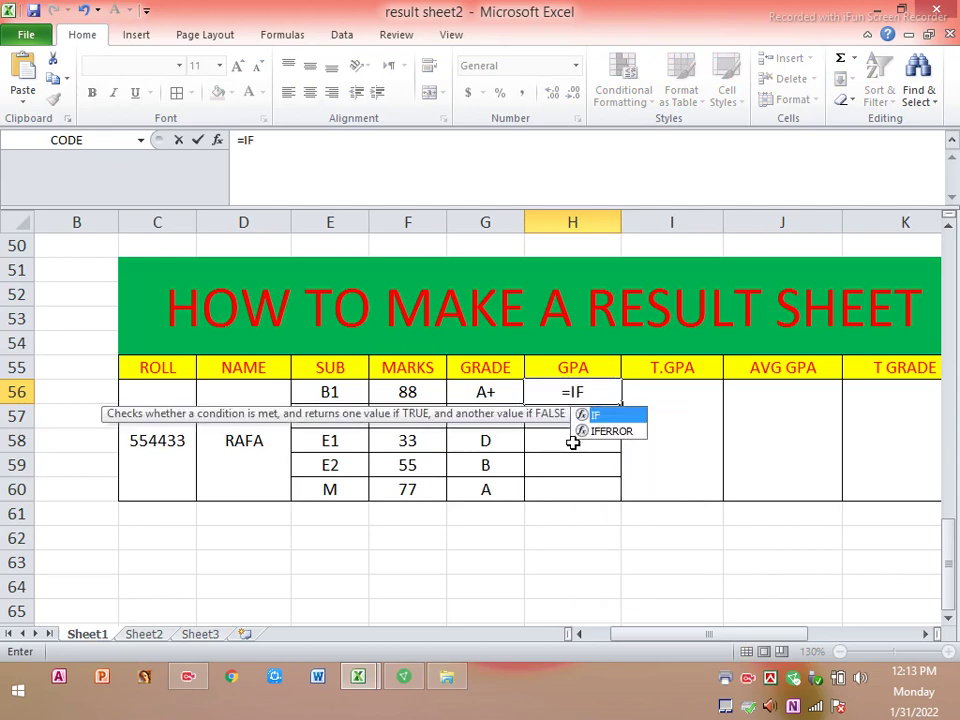
pyautogui.write('(')
pyautogui.click(439, 390)
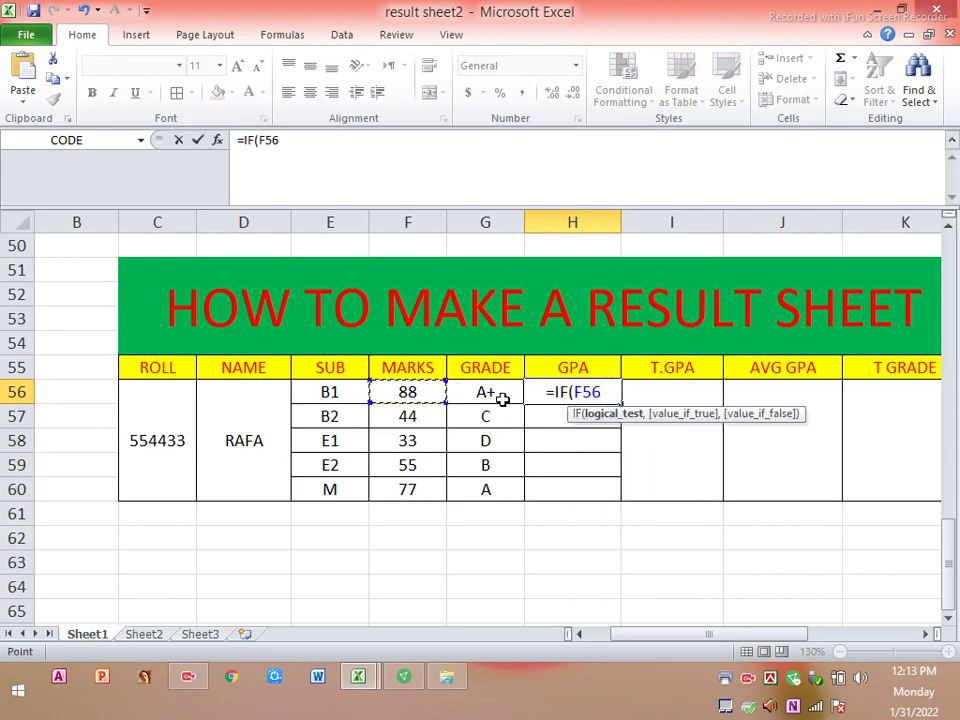
pyautogui.write('>')
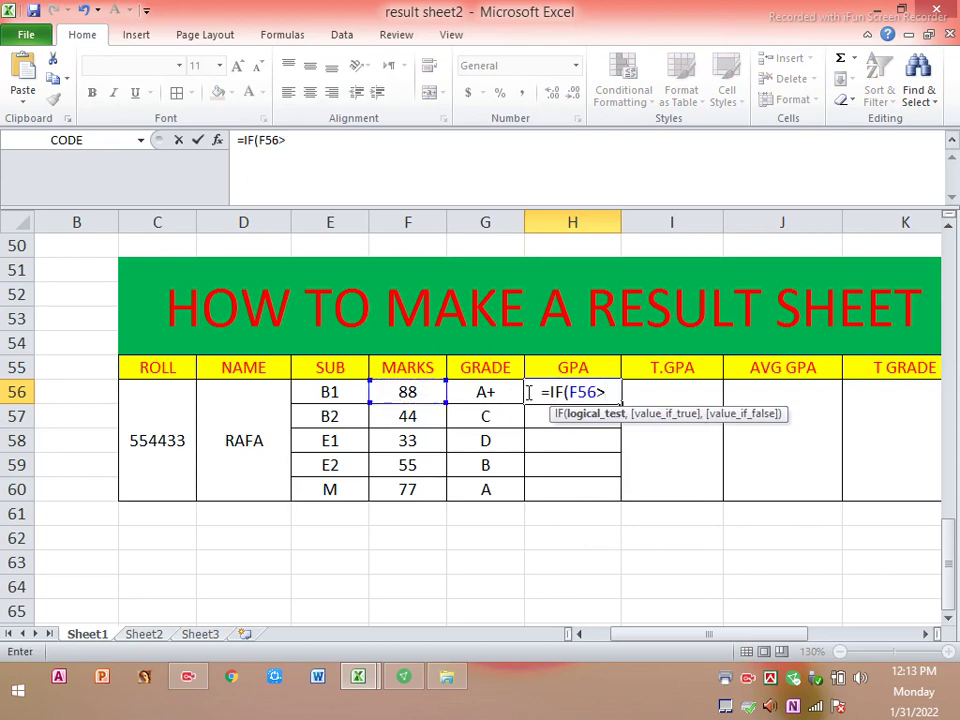
pyautogui.write('=')
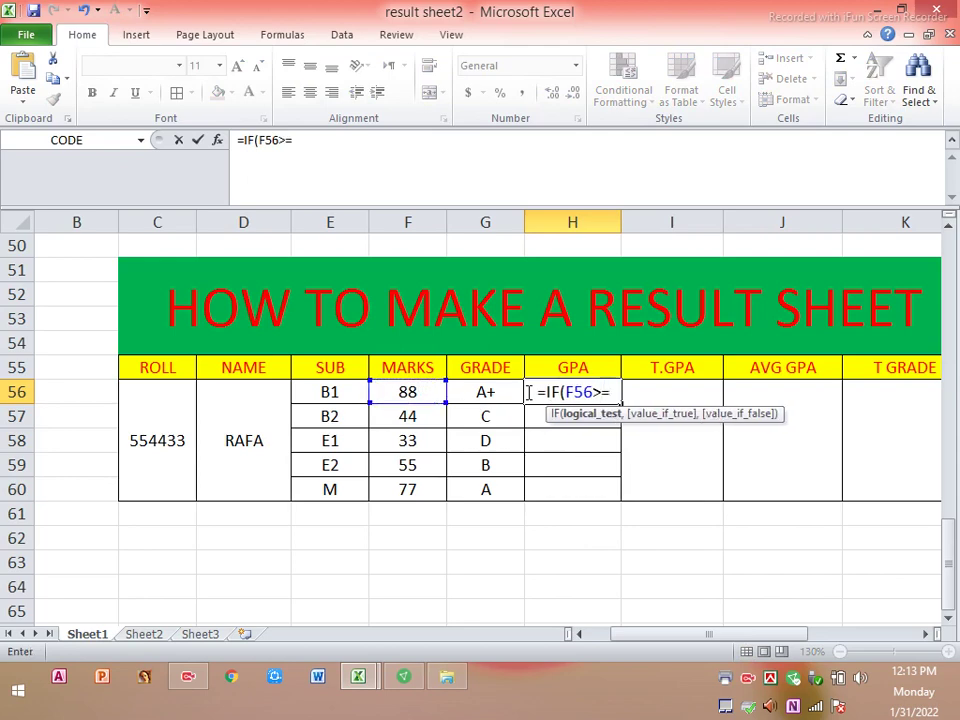
pyautogui.write('5')
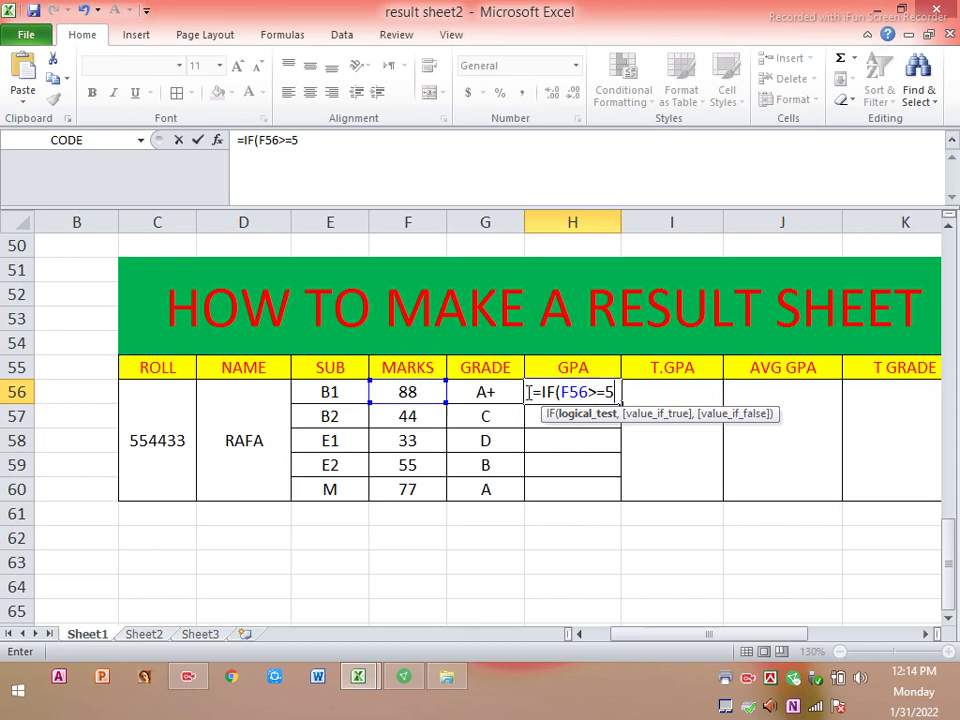
pyautogui.press('BackSpace')
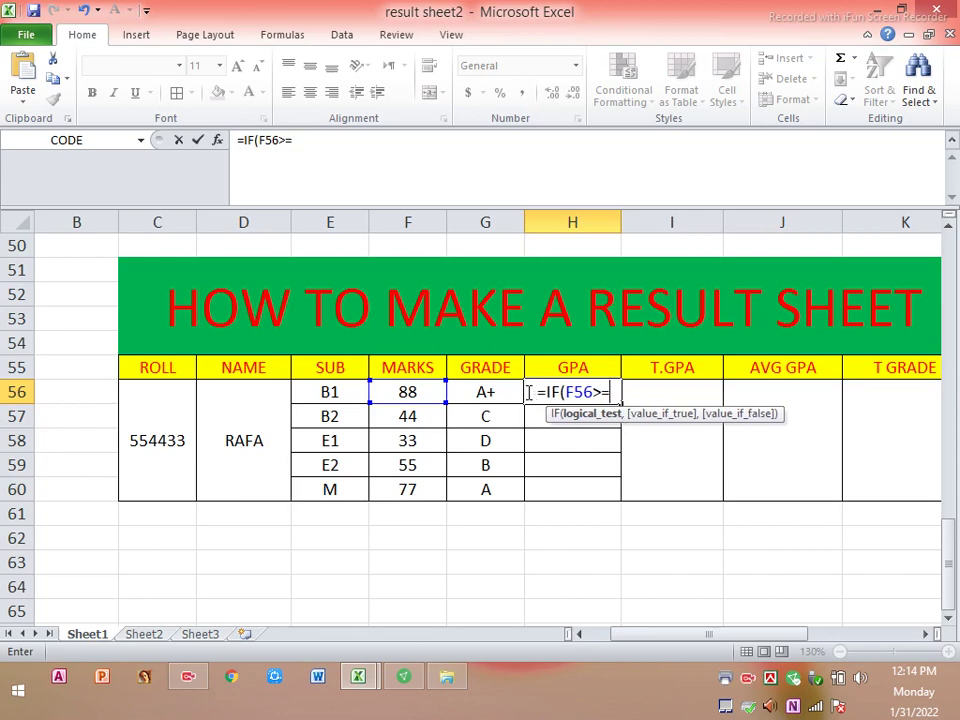
pyautogui.scroll(-3, 484, 431)
pyautogui.scroll(-4, 484, 433)
pyautogui.scroll(8, 484, 433)
pyautogui.scroll(5, 465, 441)
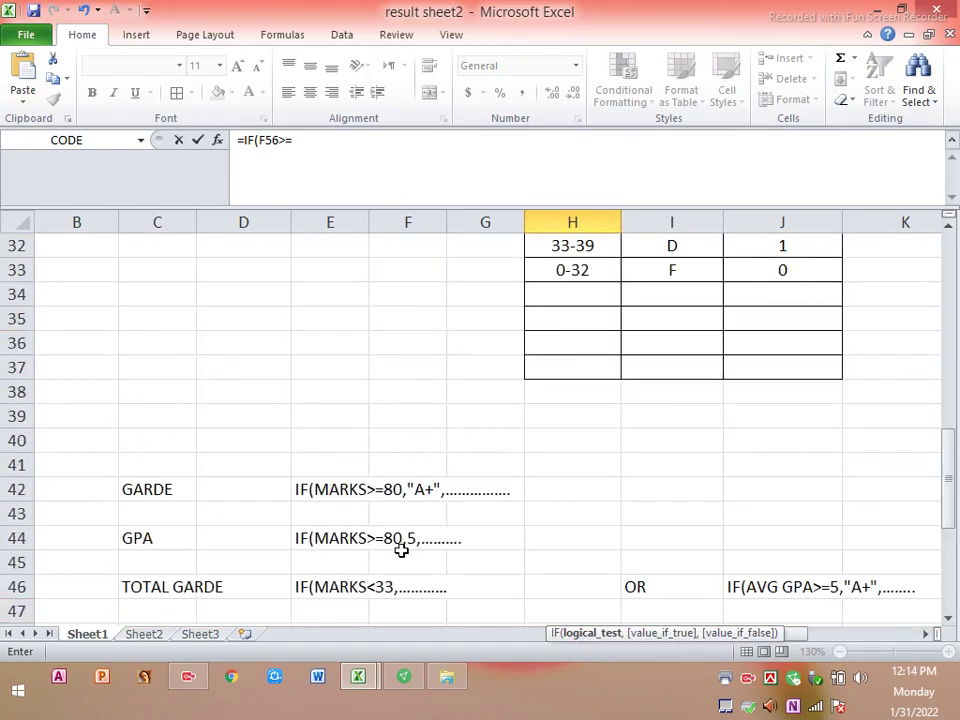
pyautogui.scroll(-7, 396, 549)
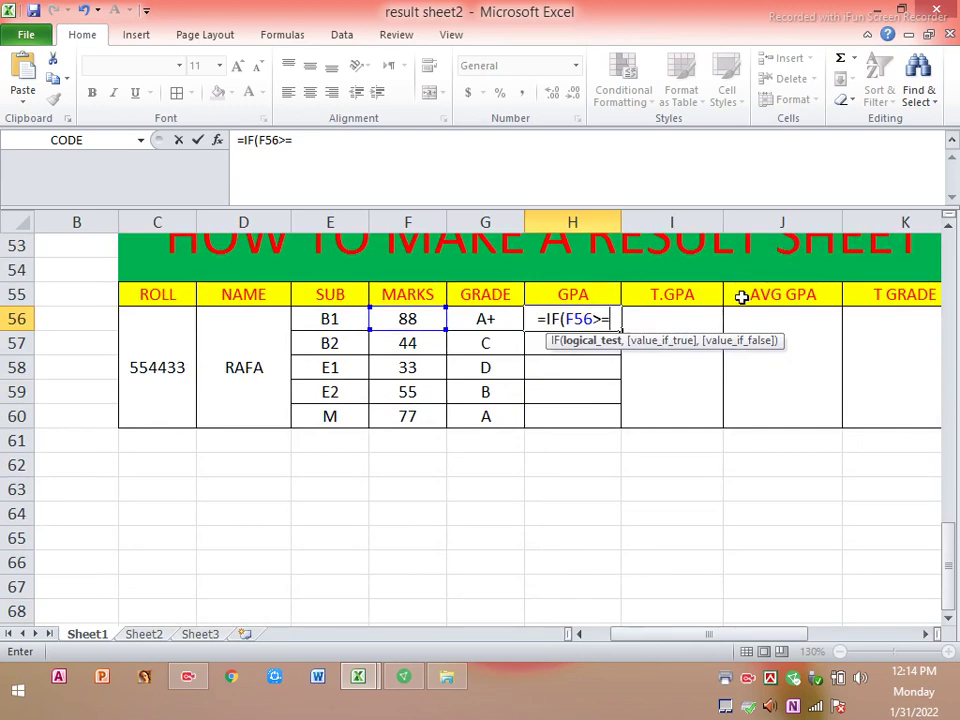
# Step: Fix the condition so H56 reads =IF(F56>=80,5, ready for more tiers
pyautogui.click(431, 319)
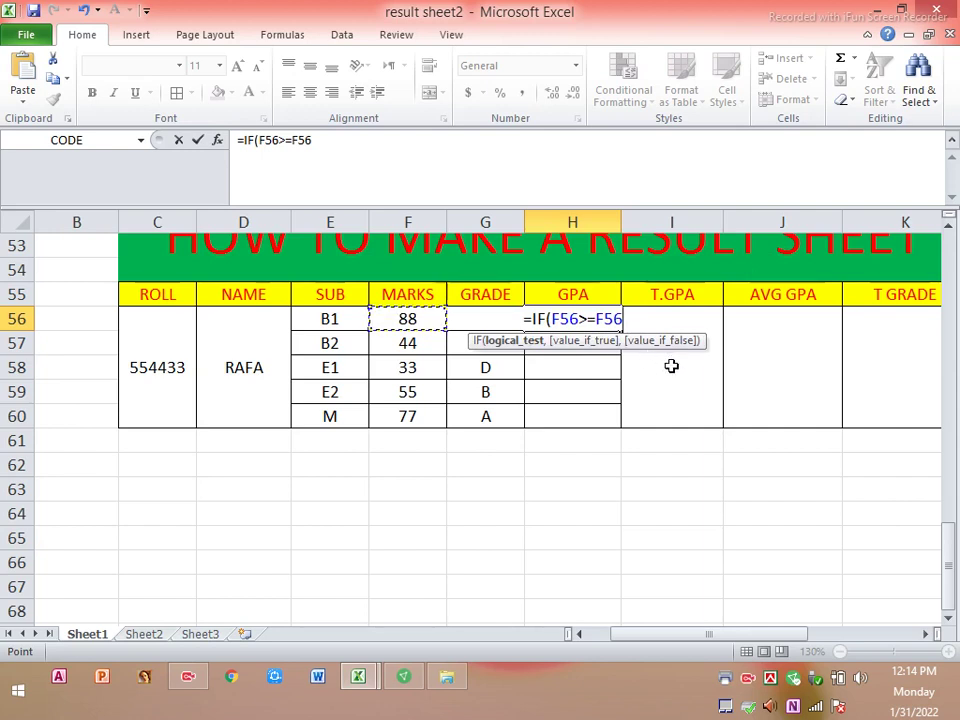
pyautogui.press('BackSpace')
pyautogui.press('BackSpace')
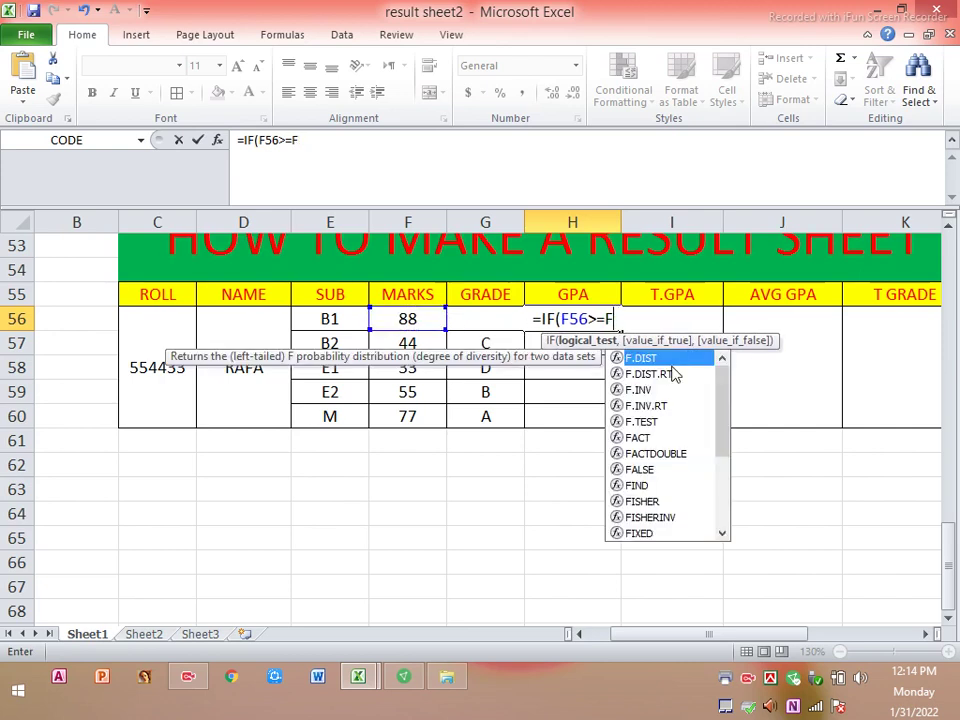
pyautogui.press('BackSpace')
pyautogui.write('8-')
pyautogui.press('BackSpace')
pyautogui.write('0')
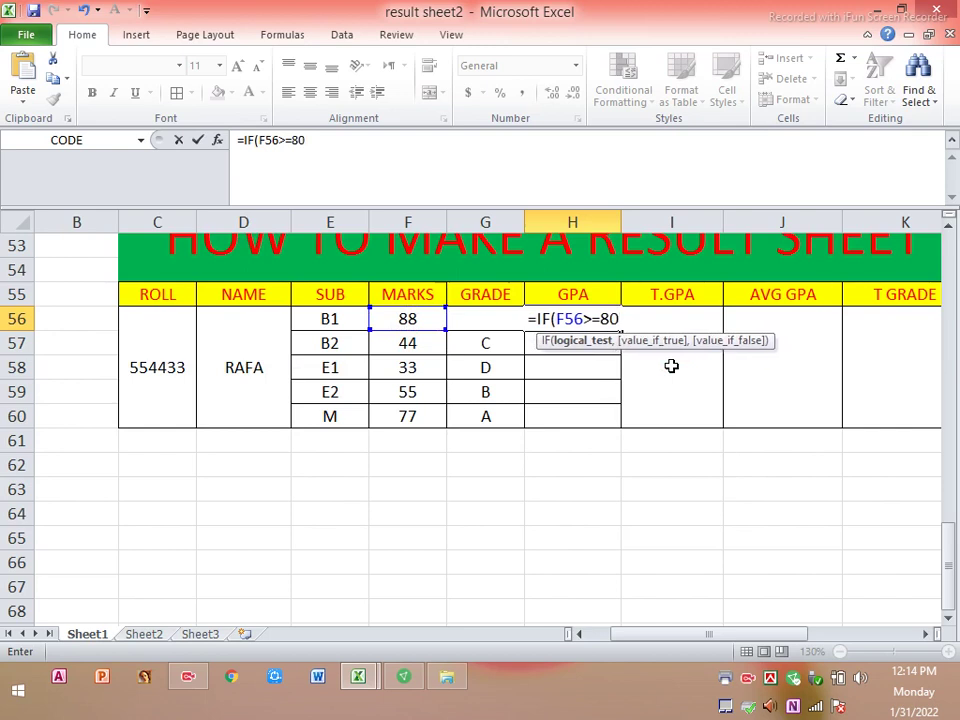
pyautogui.write(',')
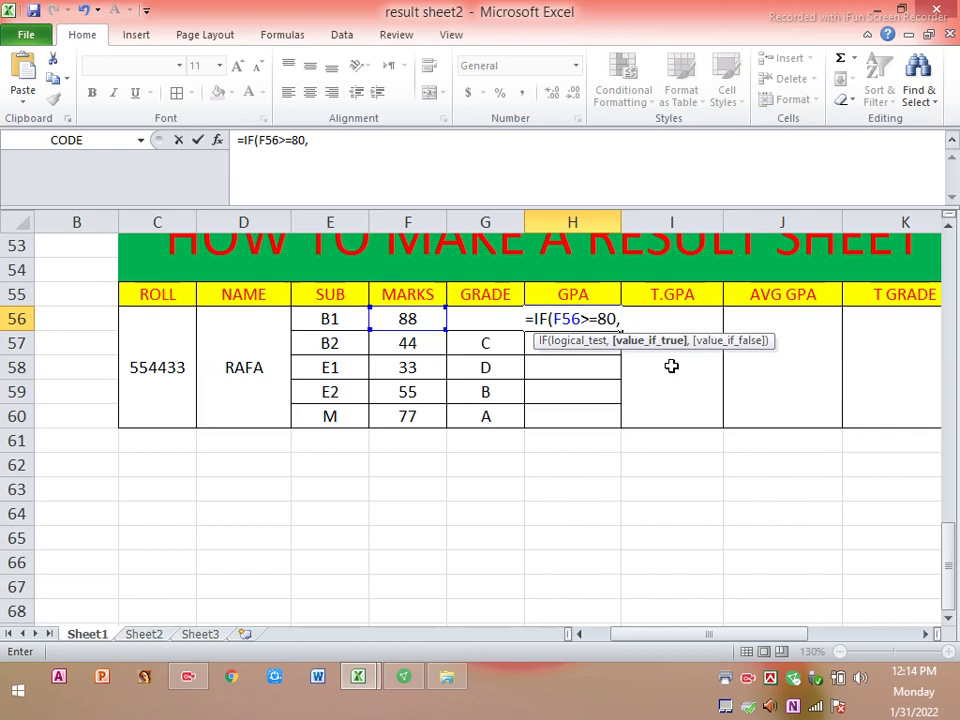
pyautogui.write('5')
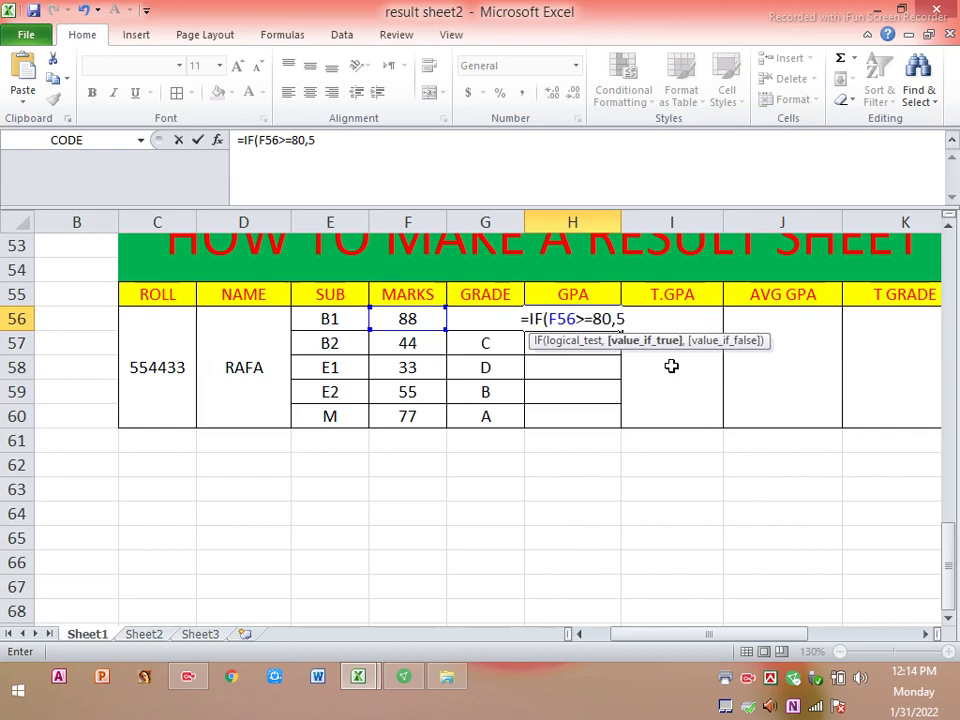
pyautogui.write(',')
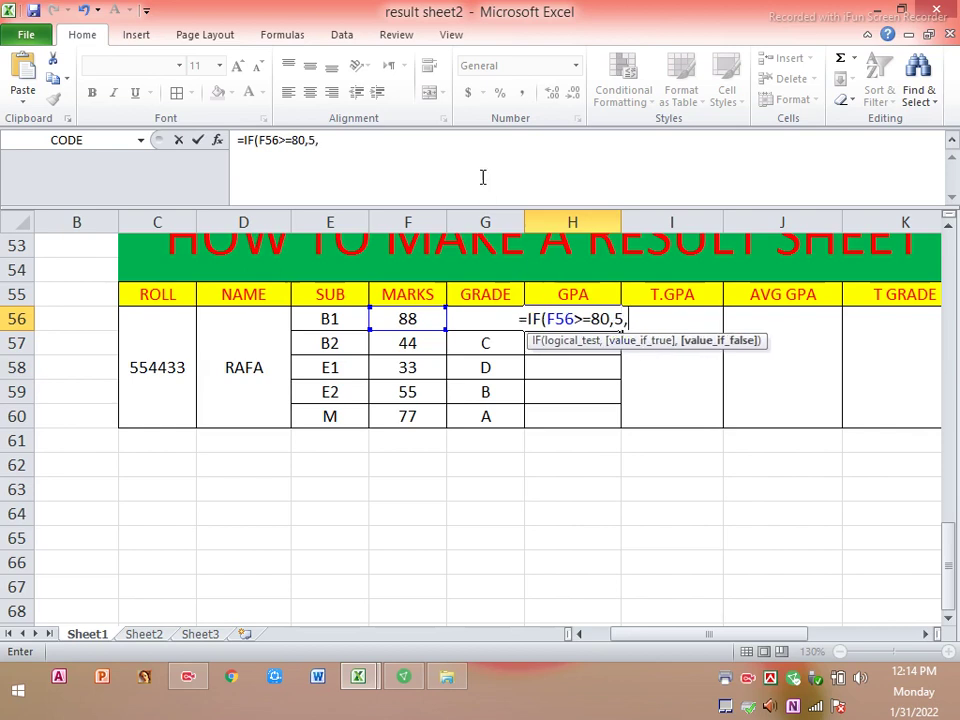
pyautogui.click(459, 157)
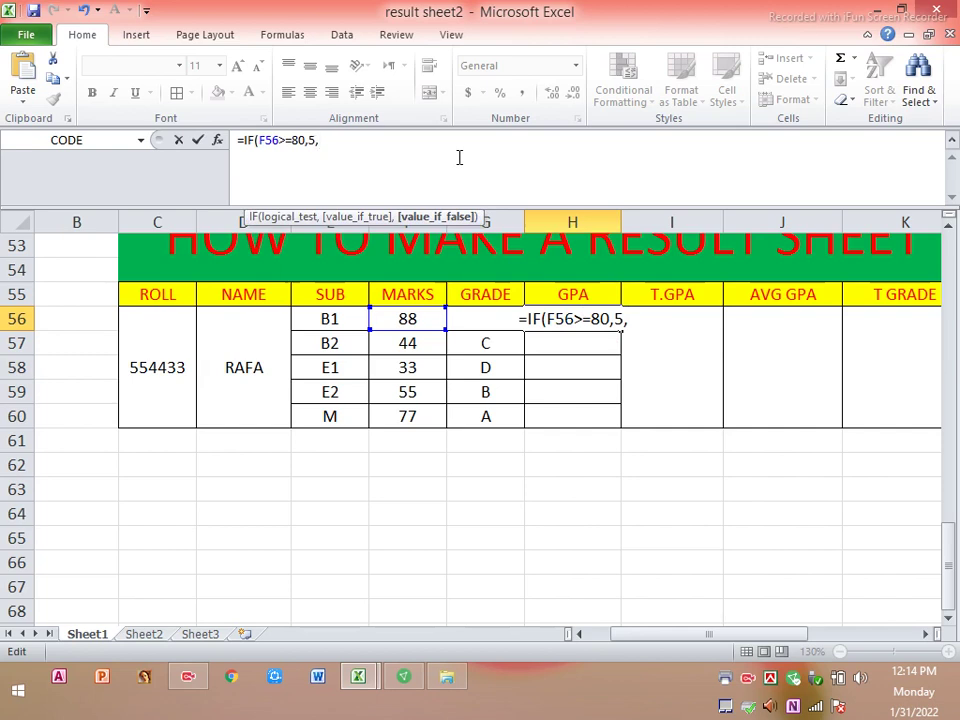
# Step: Copy the IF(F56>=80,5, clause in H56 and paste several copies to nest
pyautogui.hotkey('shift', 'Left')
pyautogui.hotkey('shift', 'Left')
pyautogui.hotkey('shift', 'Left')
pyautogui.hotkey('shift', 'Left')
pyautogui.hotkey('shift', 'Left')
pyautogui.hotkey('shift', 'Left')
pyautogui.hotkey('shift', 'Left')
pyautogui.hotkey('shift', 'Left')
pyautogui.hotkey('shift', 'Left')
pyautogui.hotkey('shift', 'Left')
pyautogui.hotkey('shift', 'Left')
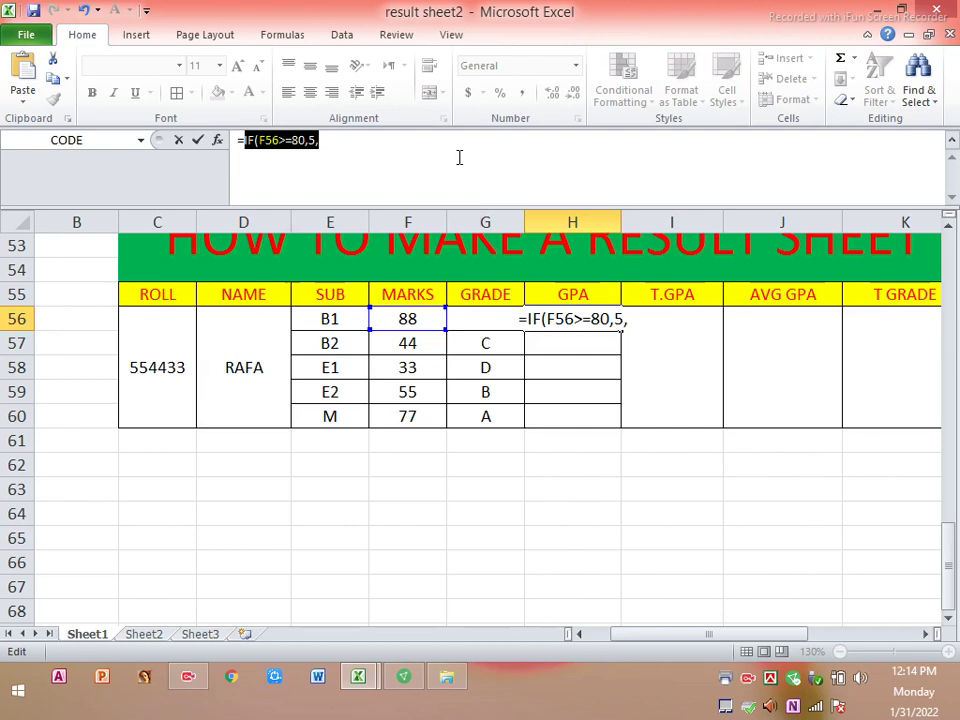
pyautogui.hotkey('ctrl', 'c')
pyautogui.hotkey('ctrl', 'v')
pyautogui.hotkey('ctrl', 'v')
pyautogui.hotkey('ctrl', 'v')
pyautogui.hotkey('ctrl', 'v')
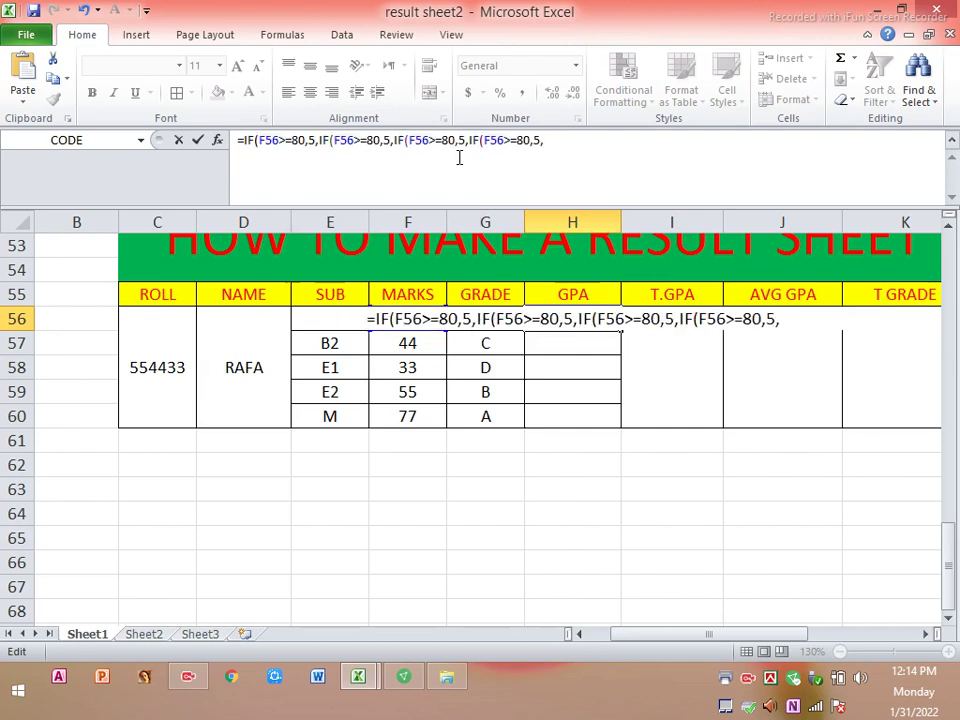
pyautogui.hotkey('ctrl', 'v')
pyautogui.hotkey('ctrl', 'v')
pyautogui.hotkey('ctrl', 'v')
pyautogui.hotkey('ctrl', 'v')
# Step: Change the second and third IF clauses to thresholds 70→4 and 60→3.5
pyautogui.press('Left')
pyautogui.press('Left')
pyautogui.press('Left')
pyautogui.press('Left')
pyautogui.press('Left')
pyautogui.press('Left')
pyautogui.press('Left')
pyautogui.press('Left')
pyautogui.press('Left')
pyautogui.press('Left')
pyautogui.press('Left')
pyautogui.press('Left')
pyautogui.press('Left')
pyautogui.press('Left')
pyautogui.press('Left')
pyautogui.press('Left')
pyautogui.press('Left')
pyautogui.press('Left')
pyautogui.press('Left')
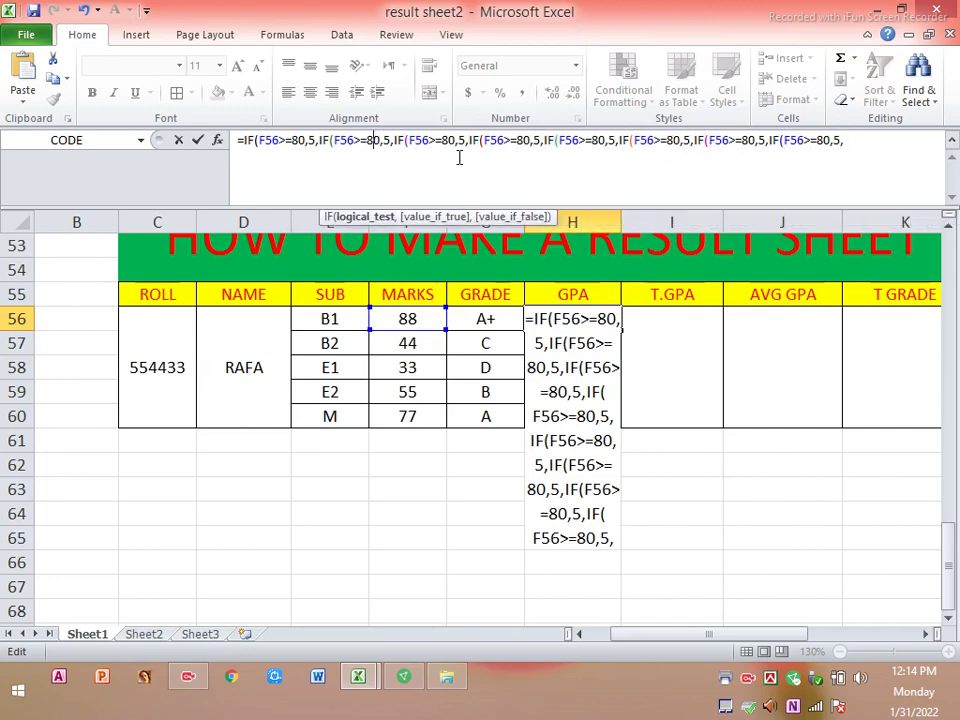
pyautogui.press('BackSpace')
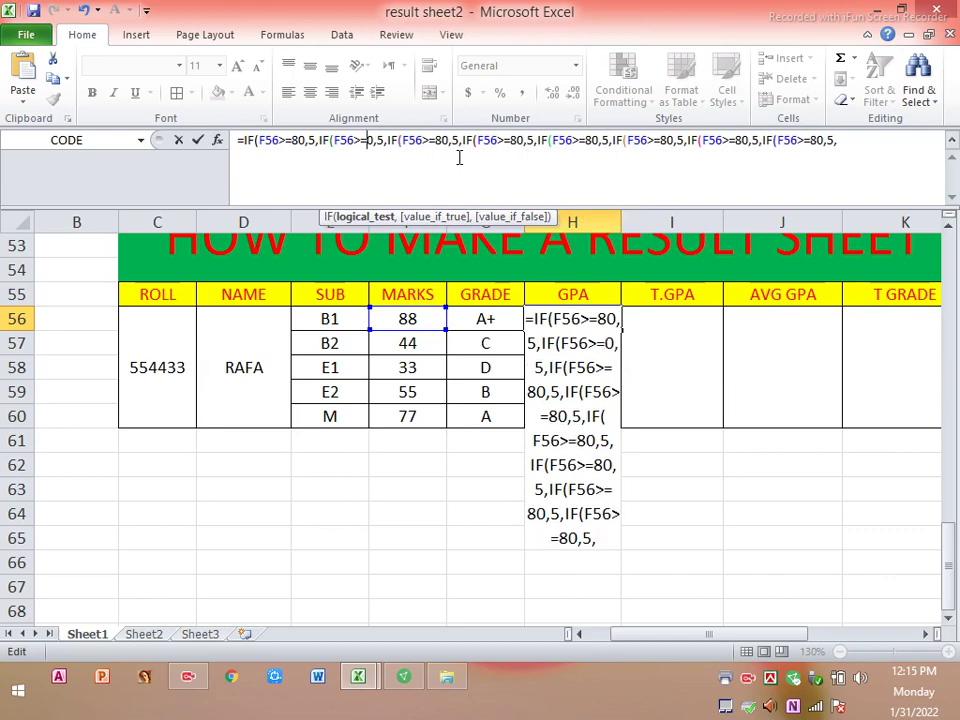
pyautogui.write('7')
pyautogui.press('Right')
pyautogui.press('Right')
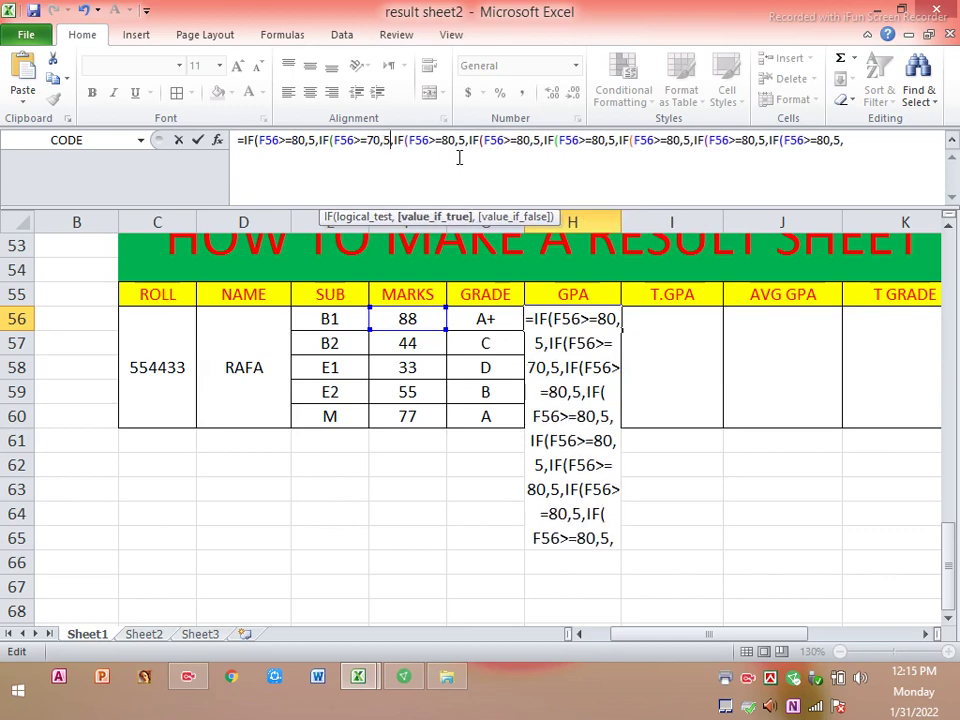
pyautogui.press('BackSpace')
pyautogui.write('4')
pyautogui.press('Right')
pyautogui.press('Right')
pyautogui.press('Right')
pyautogui.press('Right')
pyautogui.press('Right')
pyautogui.press('Right')
pyautogui.press('BackSpace')
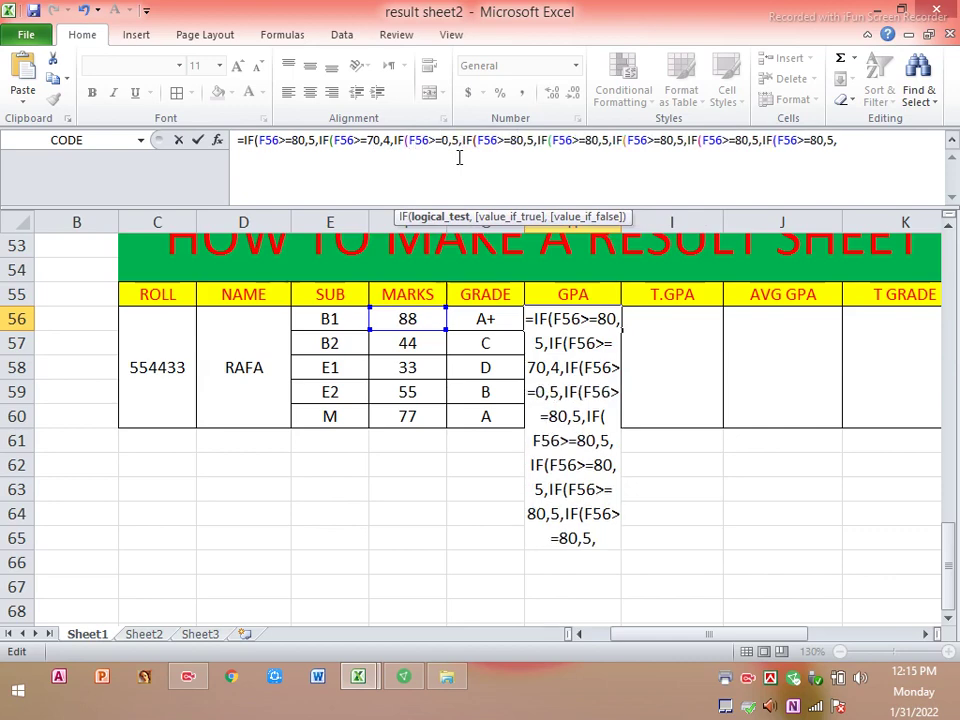
pyautogui.write('6')
pyautogui.press('Right')
pyautogui.press('Right')
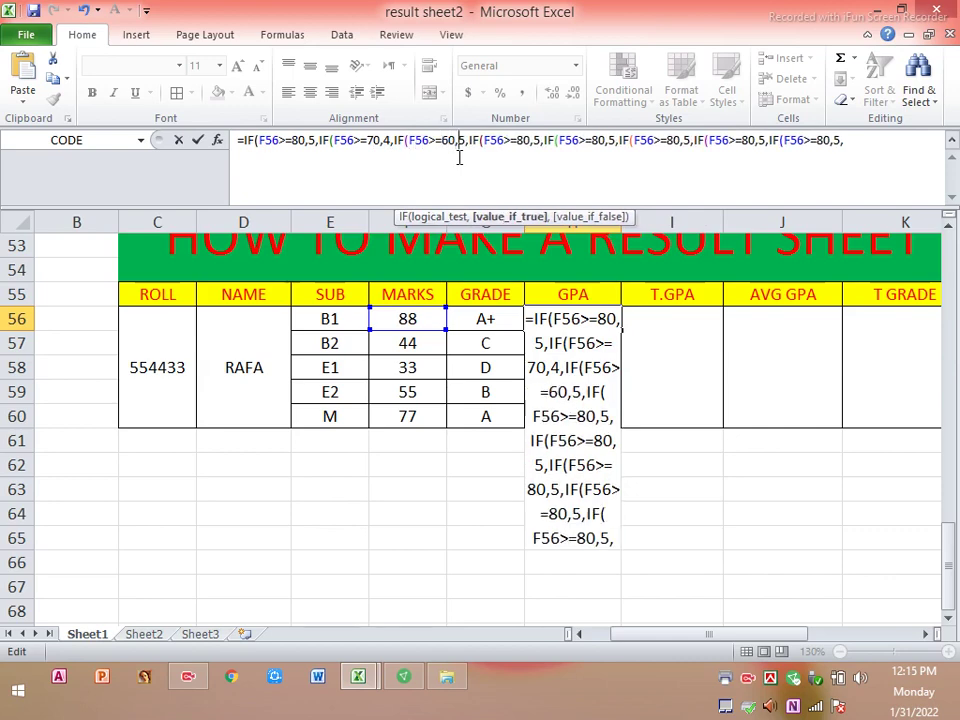
pyautogui.write('3.')
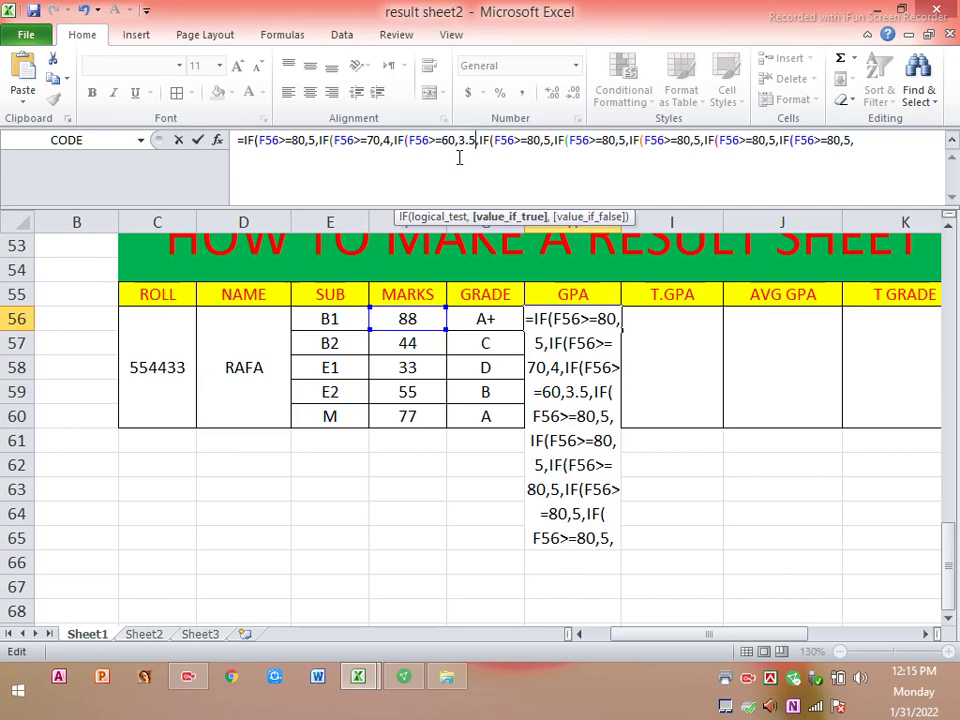
# Step: Change the fourth and fifth IF clauses to thresholds 50→3 and 40→2
pyautogui.press('Right')
pyautogui.press('Right')
pyautogui.press('Right')
pyautogui.press('Right')
pyautogui.press('Right')
pyautogui.press('Right')
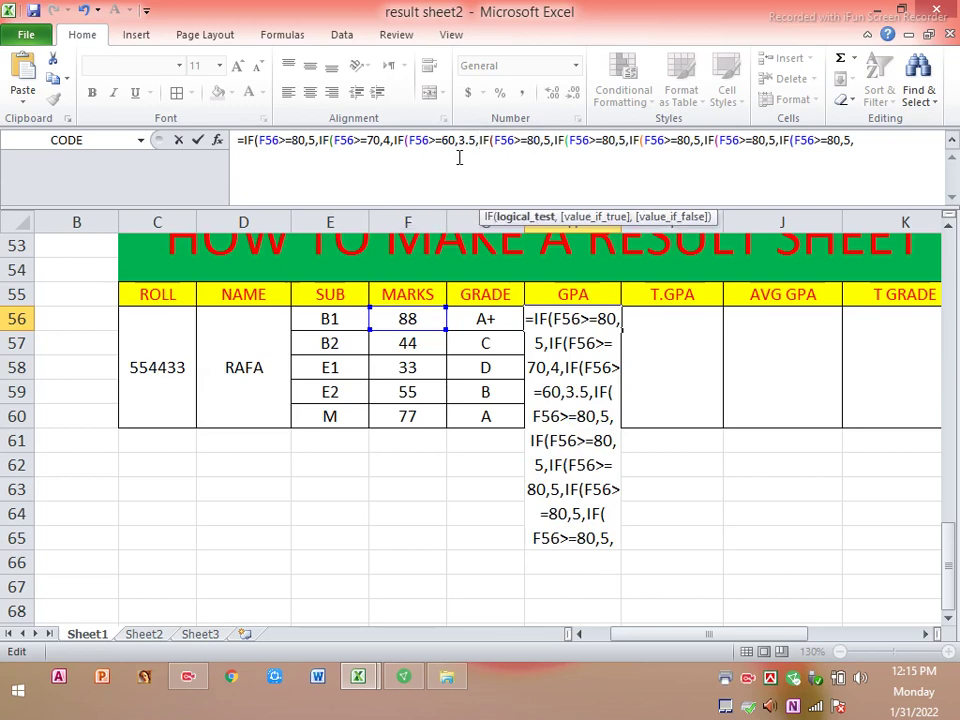
pyautogui.press('Delete')
pyautogui.write('5')
pyautogui.press('Right')
pyautogui.press('Right')
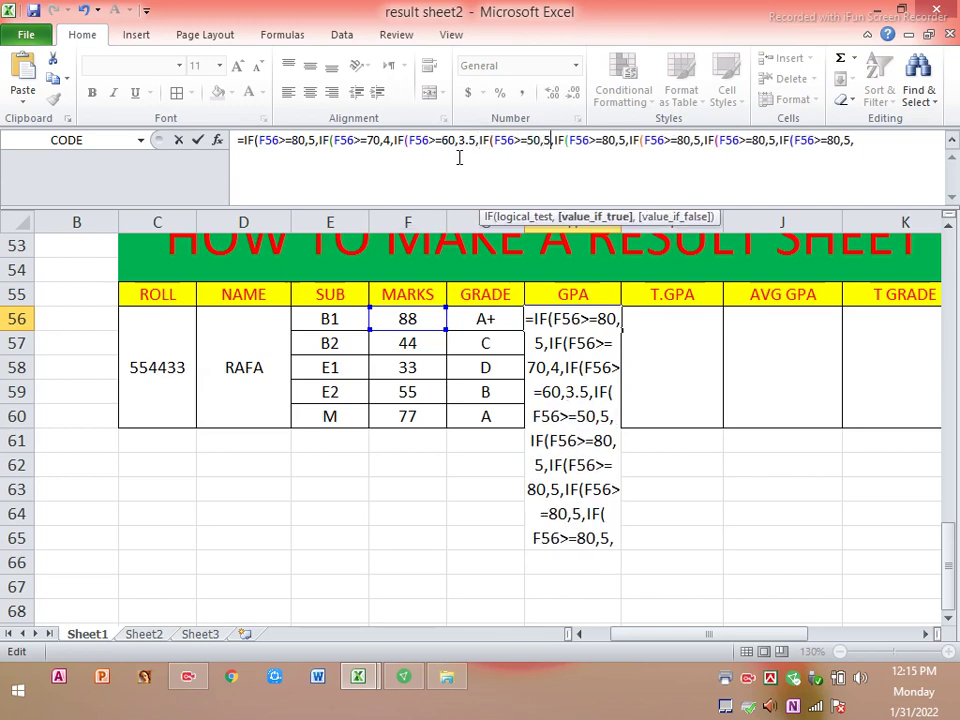
pyautogui.press('Right')
pyautogui.press('Right')
pyautogui.press('BackSpace')
pyautogui.write('3')
pyautogui.press('Right')
pyautogui.press('Right')
pyautogui.press('Right')
pyautogui.press('Right')
pyautogui.press('Right')
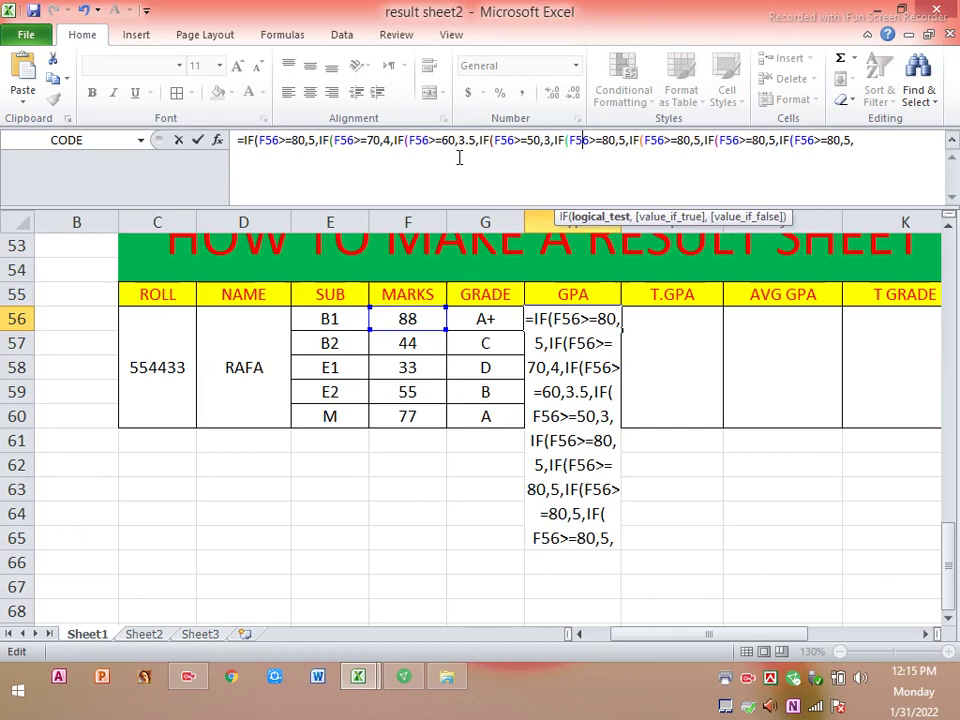
pyautogui.press('Right')
pyautogui.press('Right')
pyautogui.press('Right')
pyautogui.press('Right')
pyautogui.press('BackSpace')
pyautogui.write('4')
pyautogui.press('Right')
pyautogui.press('Right')
pyautogui.press('BackSpace')
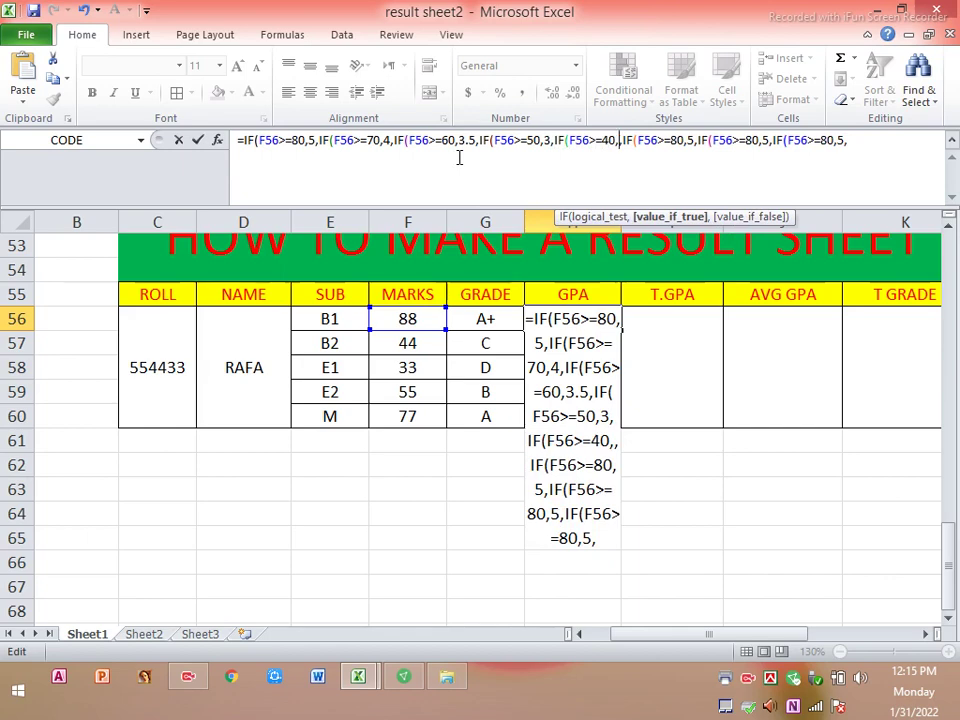
pyautogui.write('2')
# Step: Set the last clauses to 33→1 and 0→0, deleting the leftover extra IF
pyautogui.press('Right')
pyautogui.press('Right')
pyautogui.press('Right')
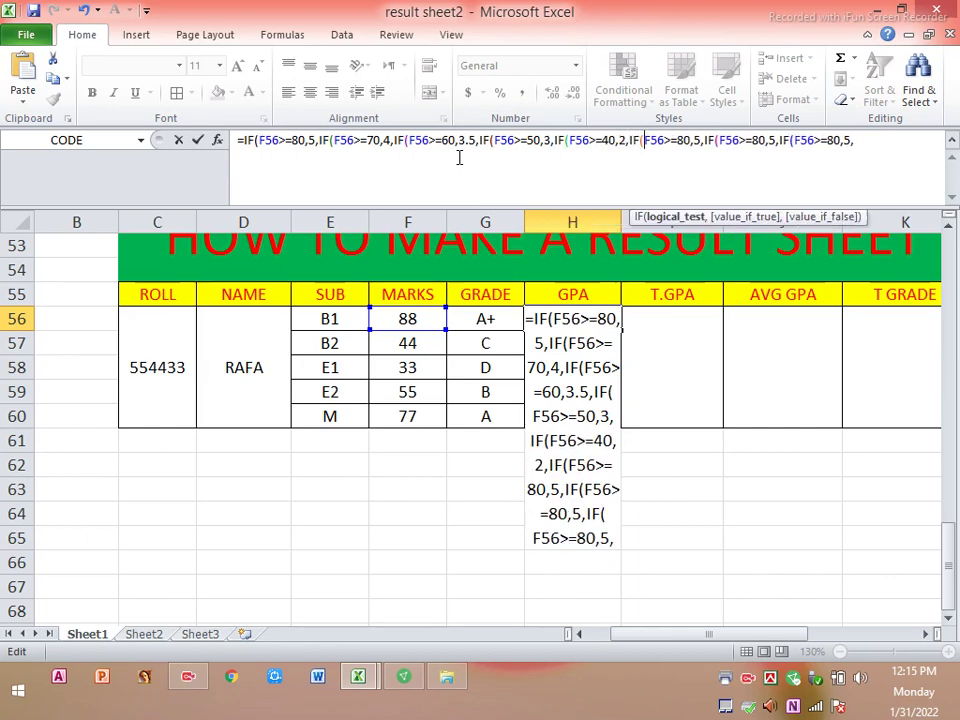
pyautogui.press('Right')
pyautogui.press('Right')
pyautogui.press('Right')
pyautogui.press('Right')
pyautogui.press('Right')
pyautogui.press('BackSpace')
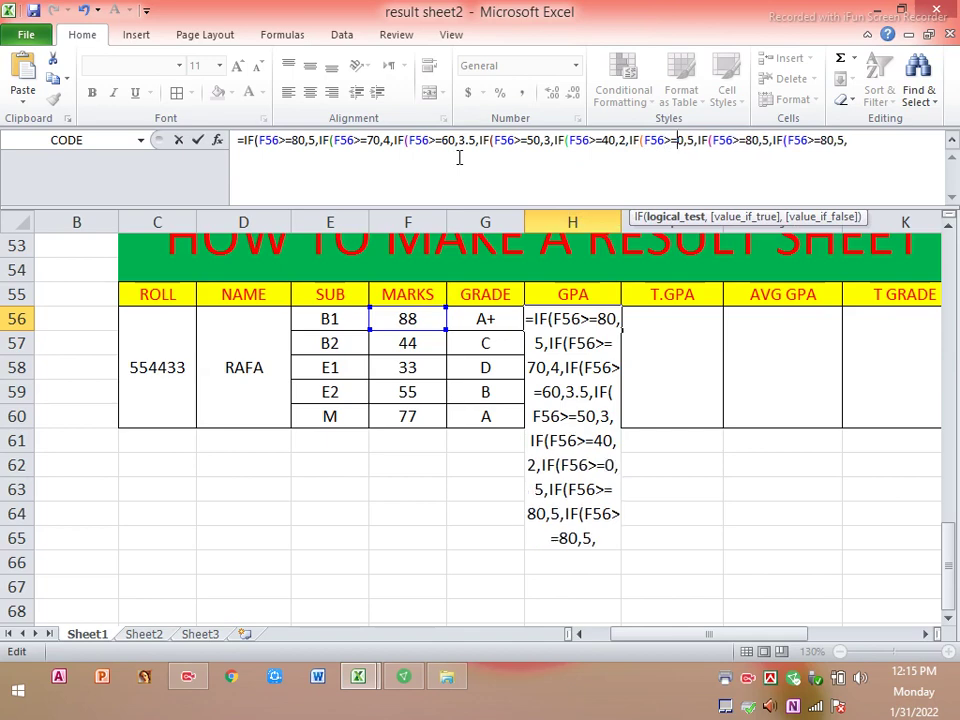
pyautogui.press('Delete')
pyautogui.write('33')
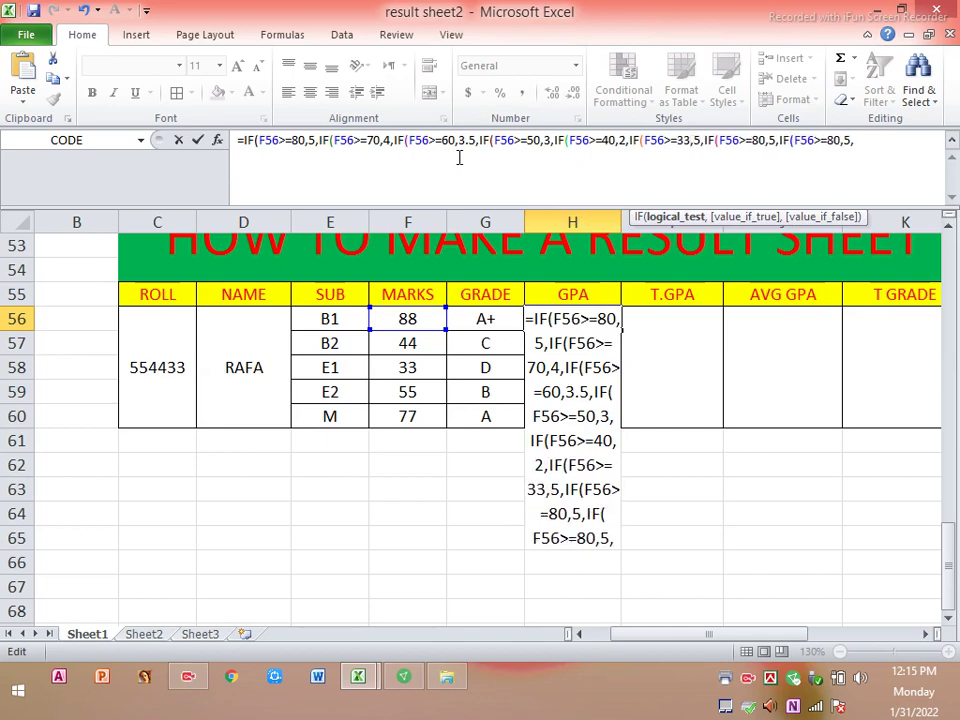
pyautogui.press('Right')
pyautogui.press('Delete')
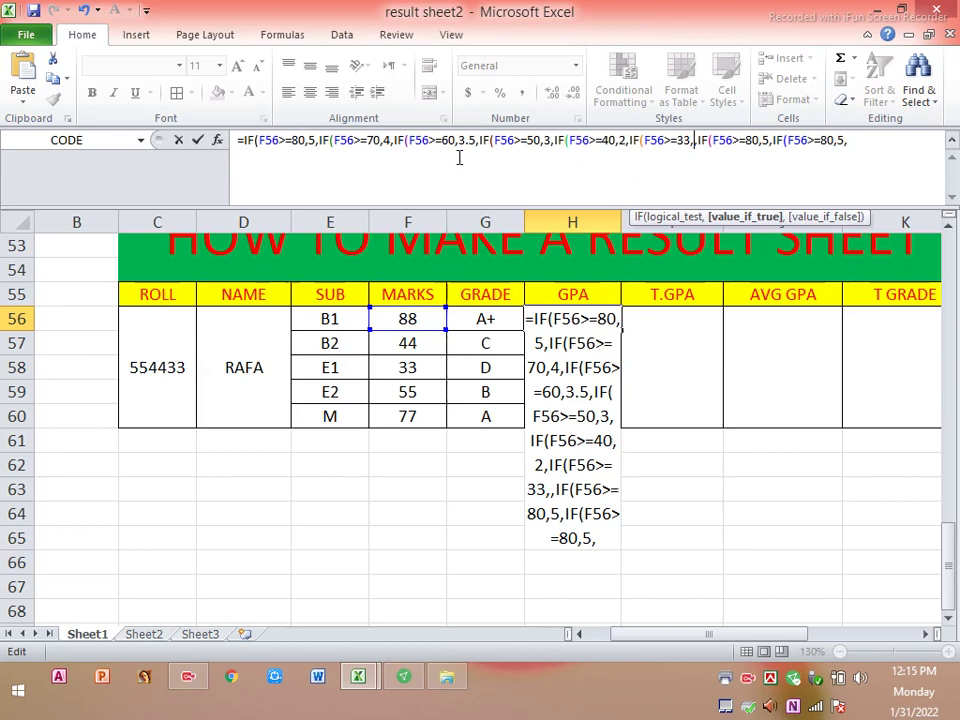
pyautogui.write('1')
pyautogui.press('Right')
pyautogui.press('Right')
pyautogui.press('Right')
pyautogui.press('Right')
pyautogui.press('Right')
pyautogui.press('Right')
pyautogui.press('Right')
pyautogui.press('Right')
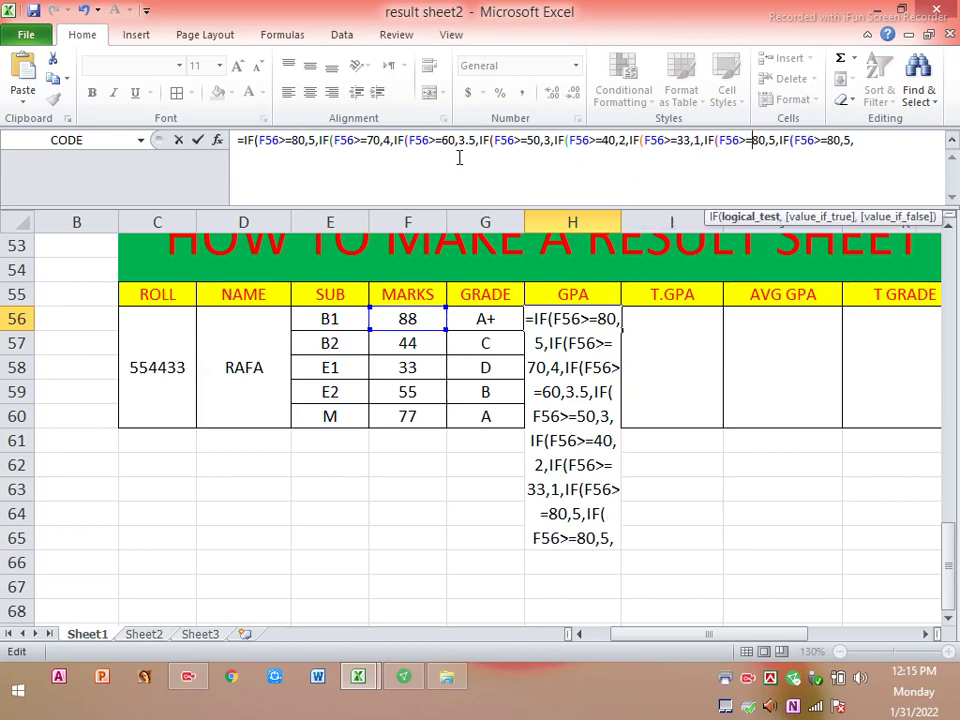
pyautogui.press('Delete')
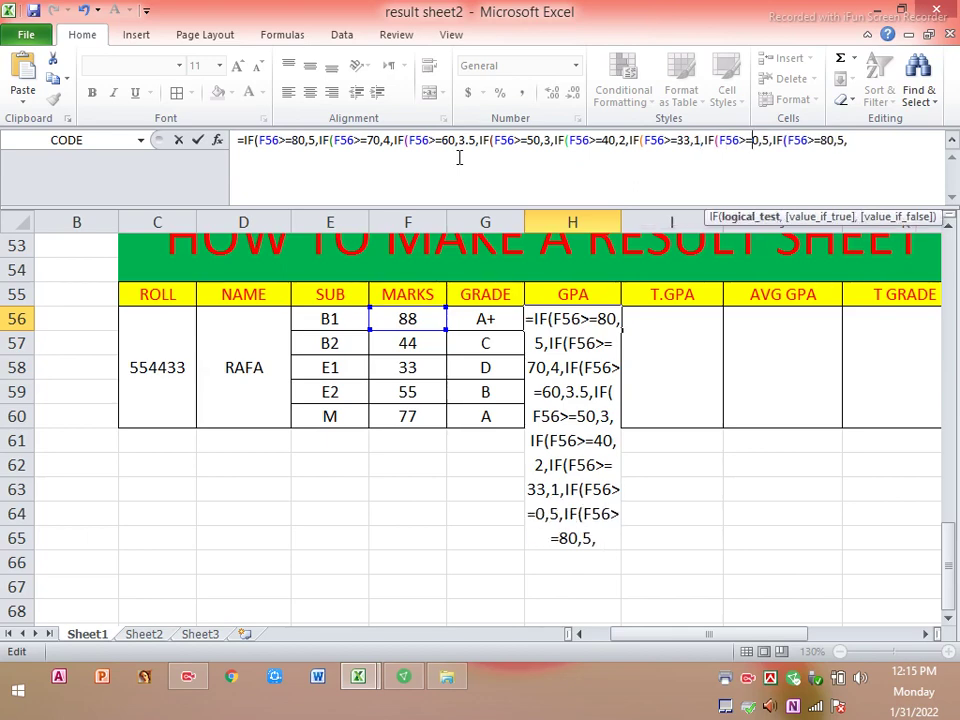
pyautogui.press('Right')
pyautogui.press('Right')
pyautogui.press('Right')
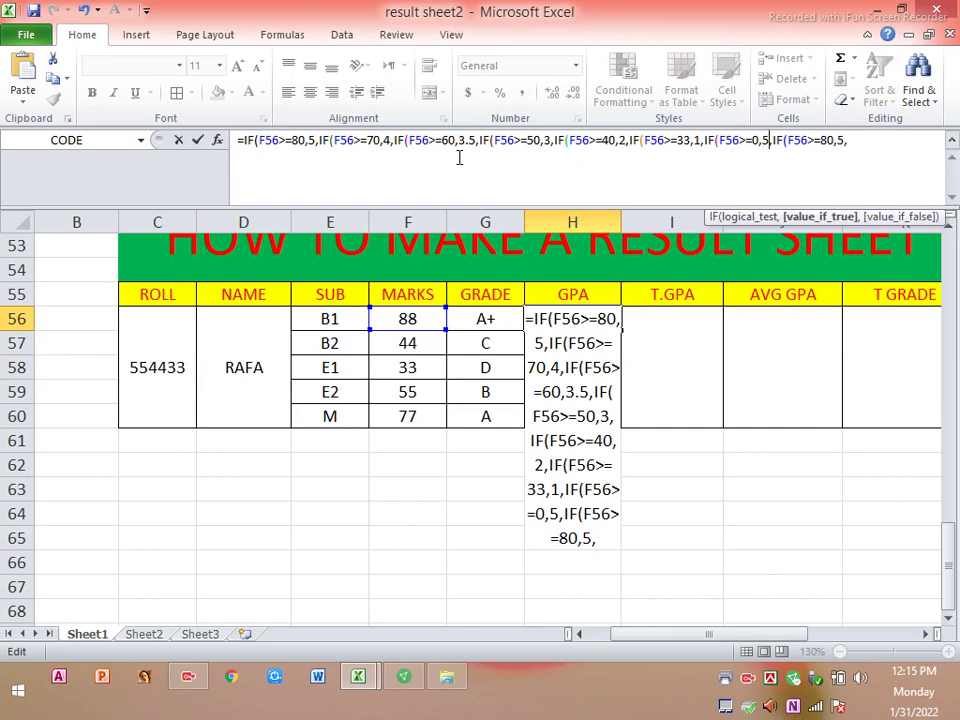
pyautogui.press('BackSpace')
pyautogui.write('0')
pyautogui.press('Right')
pyautogui.press('Right')
pyautogui.press('Right')
pyautogui.press('Right')
pyautogui.press('Right')
pyautogui.press('Right')
pyautogui.press('Right')
pyautogui.press('Right')
pyautogui.press('Right')
pyautogui.press('Right')
pyautogui.press('Right')
pyautogui.press('Right')
pyautogui.press('BackSpace')
pyautogui.press('BackSpace')
pyautogui.press('BackSpace')
pyautogui.press('BackSpace')
pyautogui.press('BackSpace')
pyautogui.press('BackSpace')
pyautogui.press('BackSpace')
pyautogui.press('BackSpace')
pyautogui.press('BackSpace')
pyautogui.press('BackSpace')
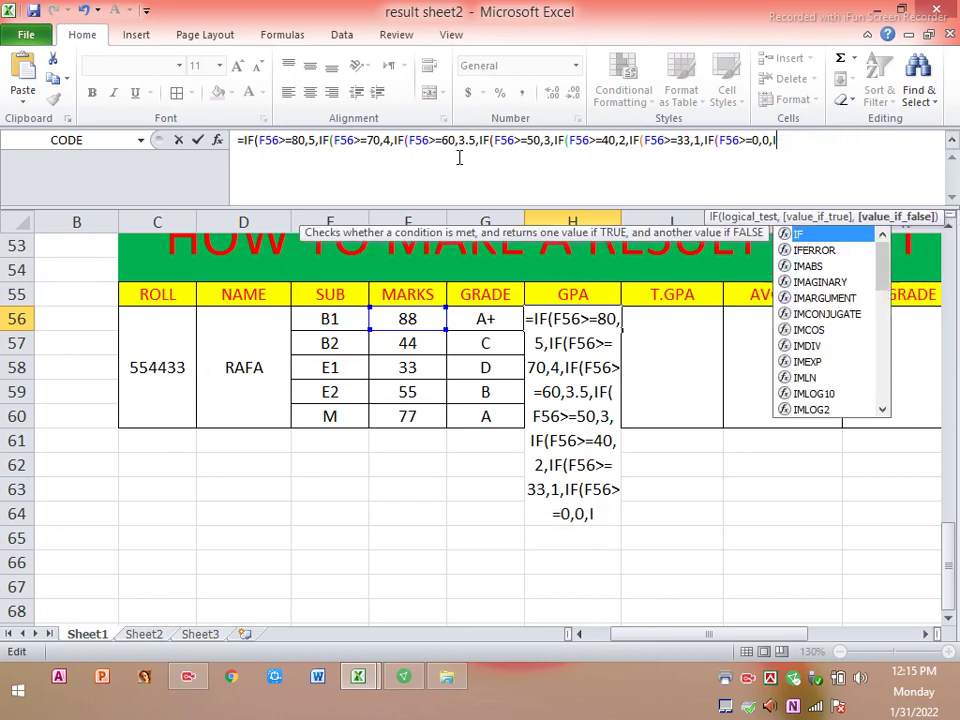
pyautogui.press('BackSpace')
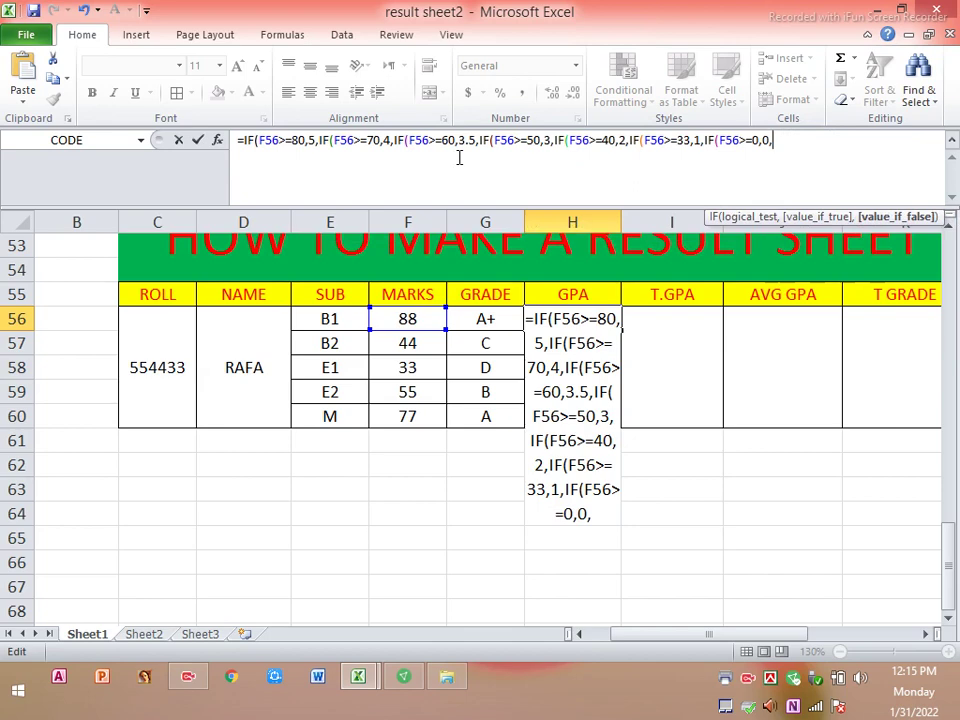
# Step: Review the threshold and GPA pairs, then commit the H56 formula, accepting Excel's correction
pyautogui.click(310, 144)
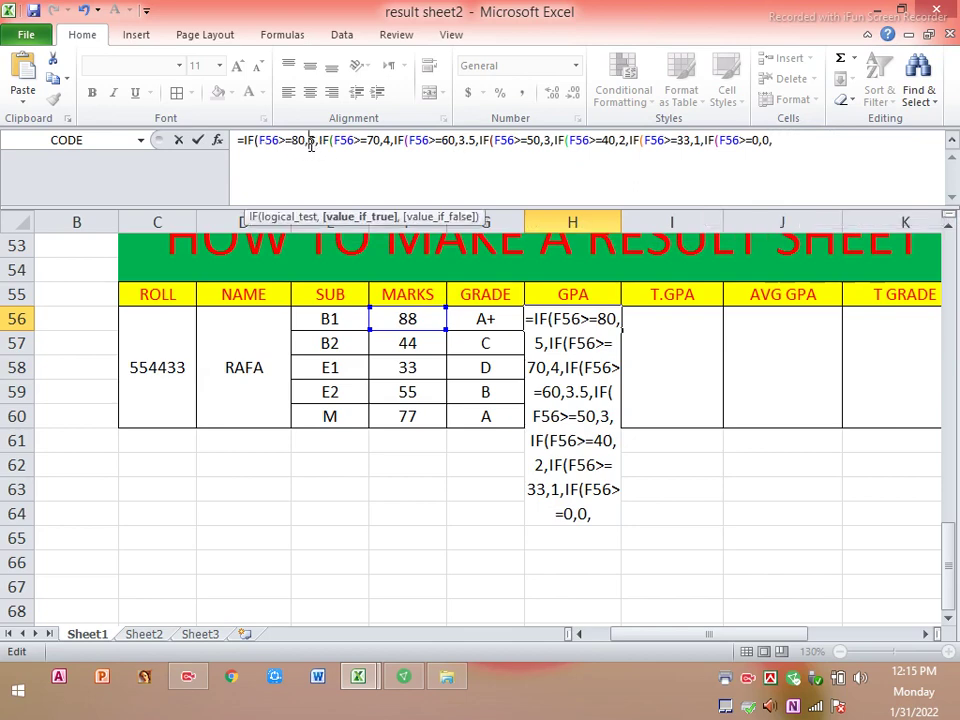
pyautogui.click(389, 146)
pyautogui.click(459, 146)
pyautogui.click(550, 146)
pyautogui.click(628, 146)
pyautogui.click(690, 146)
pyautogui.click(697, 146)
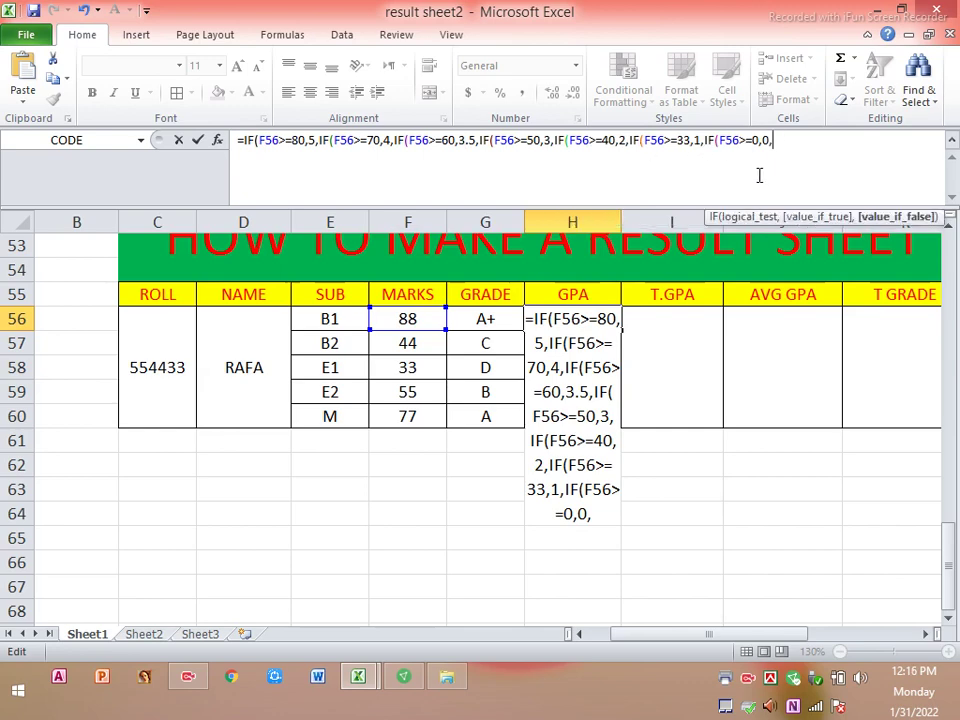
pyautogui.press('Return')
pyautogui.press('Return')
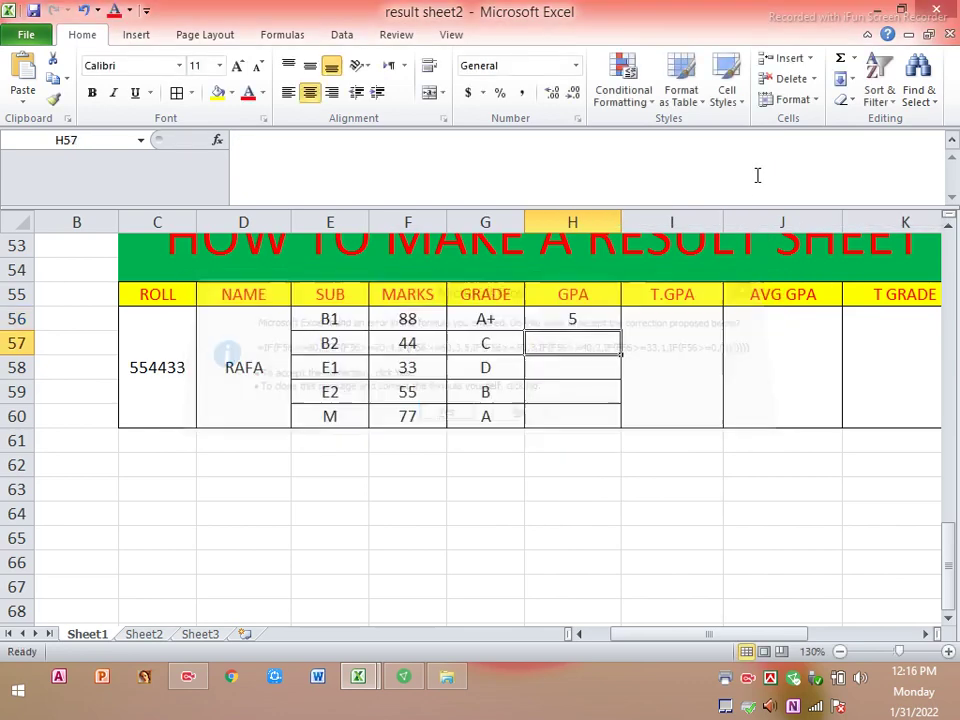
# Step: Fill the GPA formula down from H56 to H60, giving 5, 2, 1, 3 and 4
pyautogui.click(583, 321)
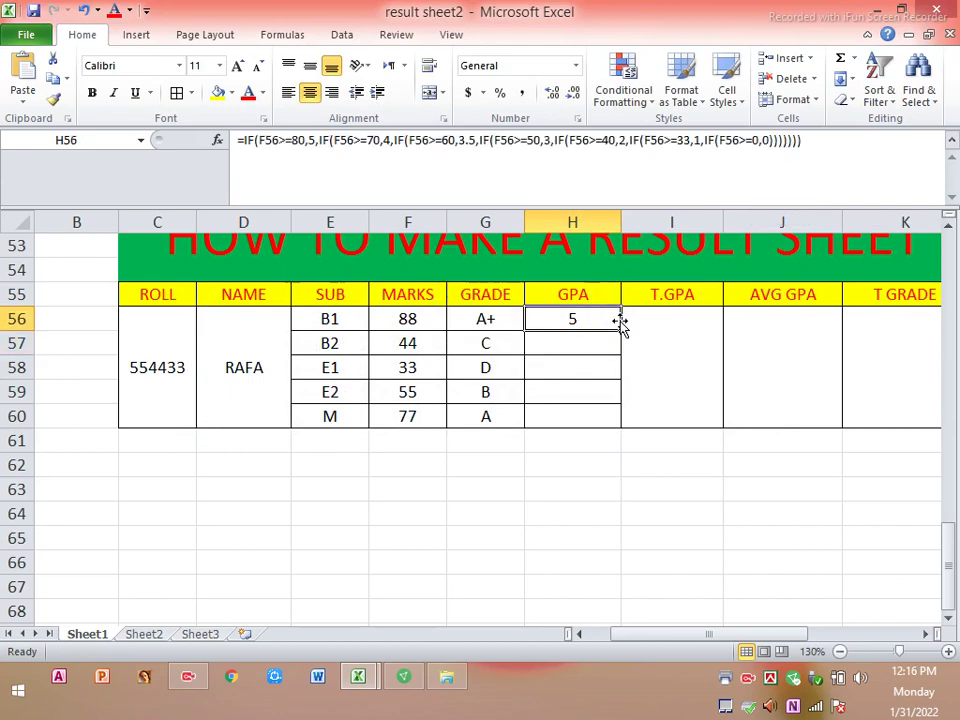
pyautogui.moveTo(619, 329); pyautogui.dragTo(619, 418)
pyautogui.click(591, 371)
pyautogui.click(561, 398)
pyautogui.click(495, 400)
pyautogui.click(575, 415)
pyautogui.click(653, 362)
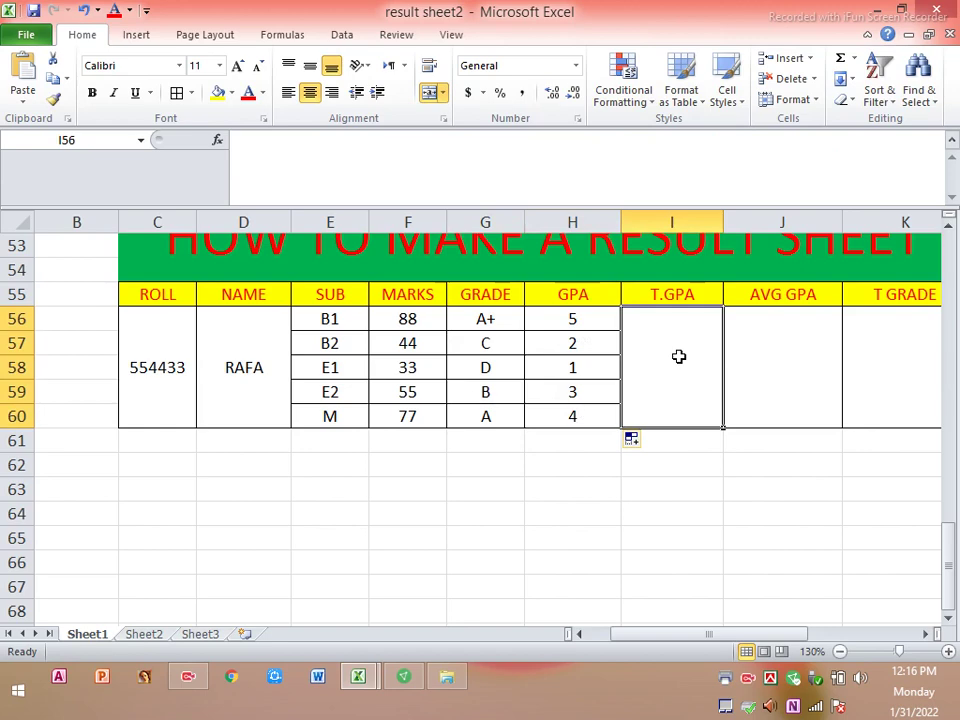
# Step: Enter =SUM(H56:H60) in the merged T.GPA cell, showing a total of 15
pyautogui.write('=')
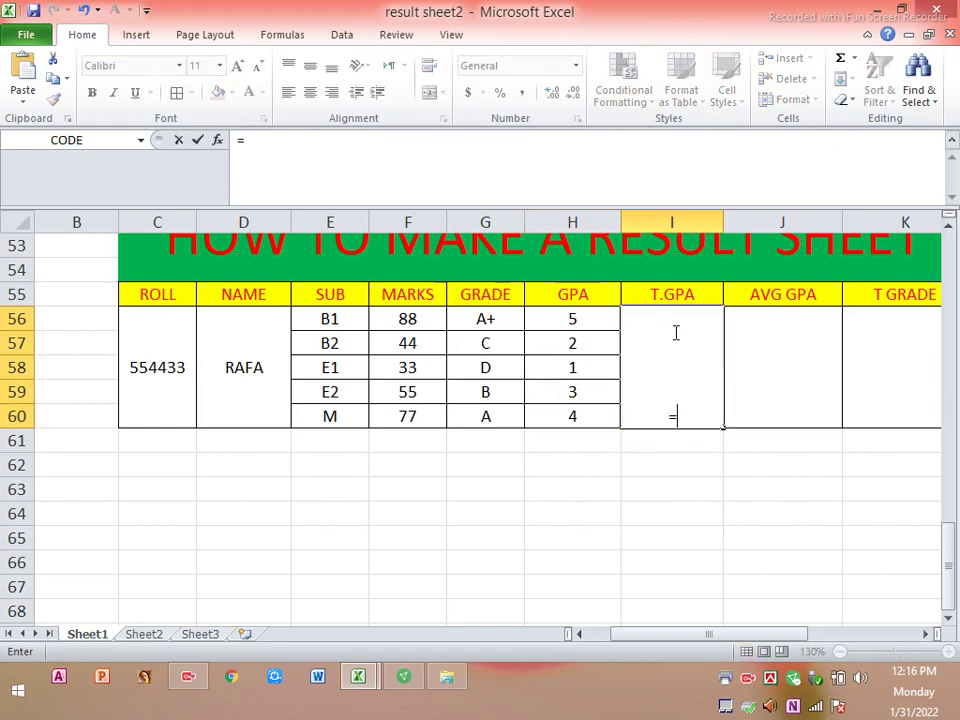
pyautogui.write('SUM(')
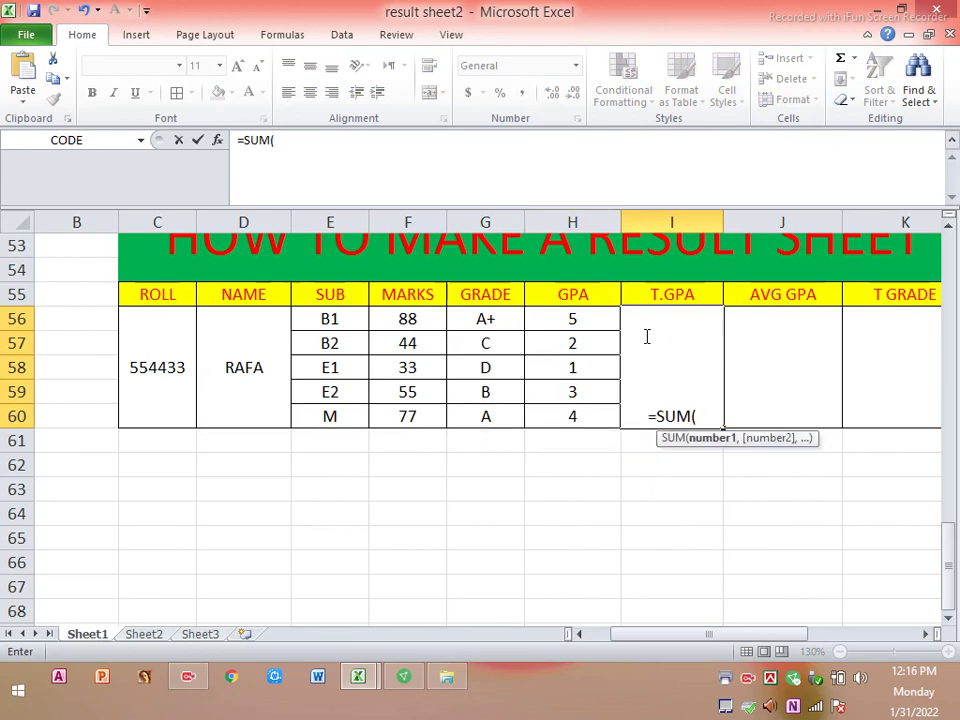
pyautogui.moveTo(593, 323); pyautogui.dragTo(588, 394)
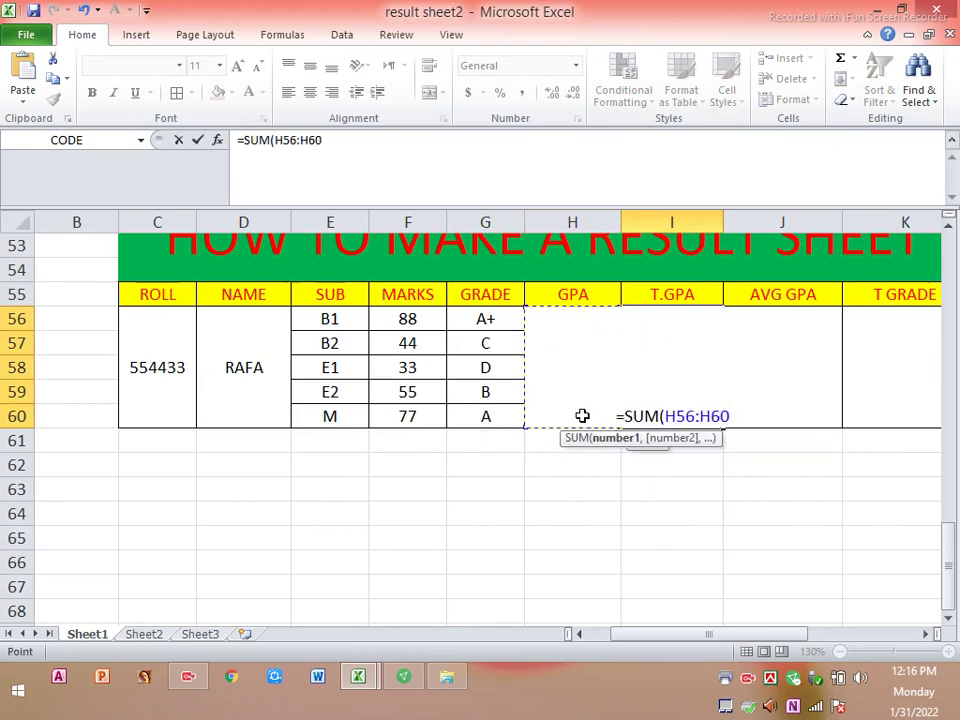
pyautogui.write(')')
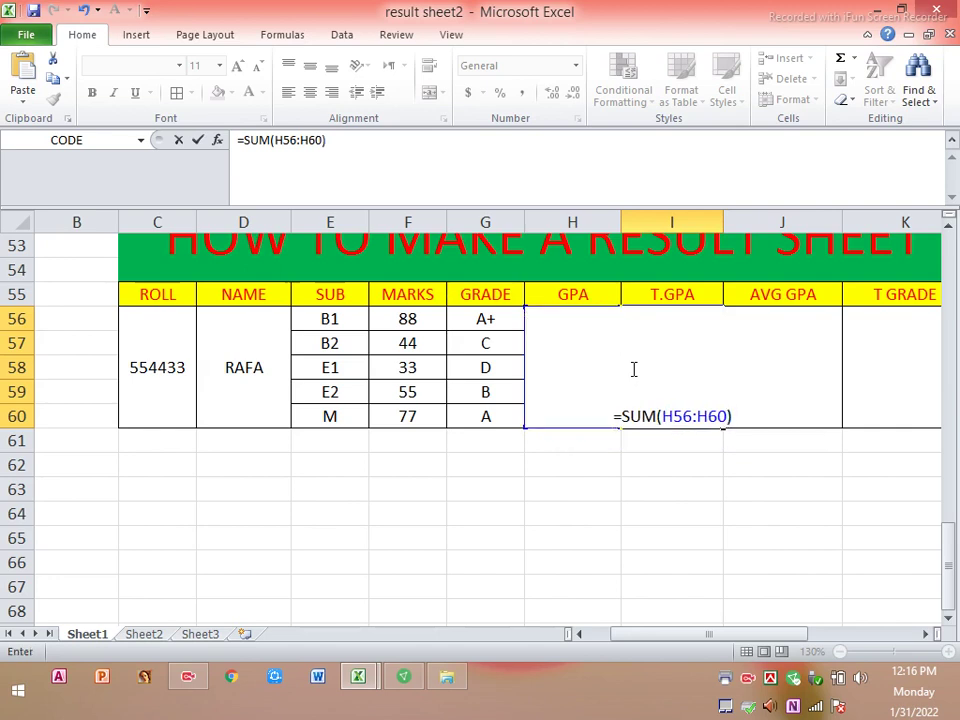
pyautogui.press('Return')
pyautogui.click(663, 362)
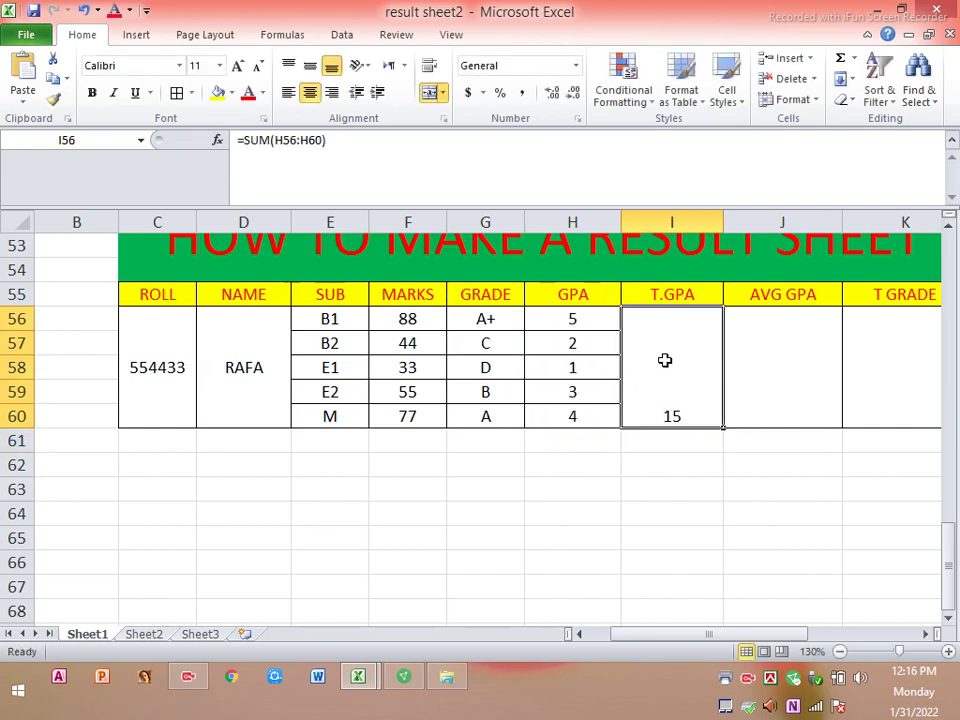
pyautogui.moveTo(665, 362); pyautogui.dragTo(870, 366)
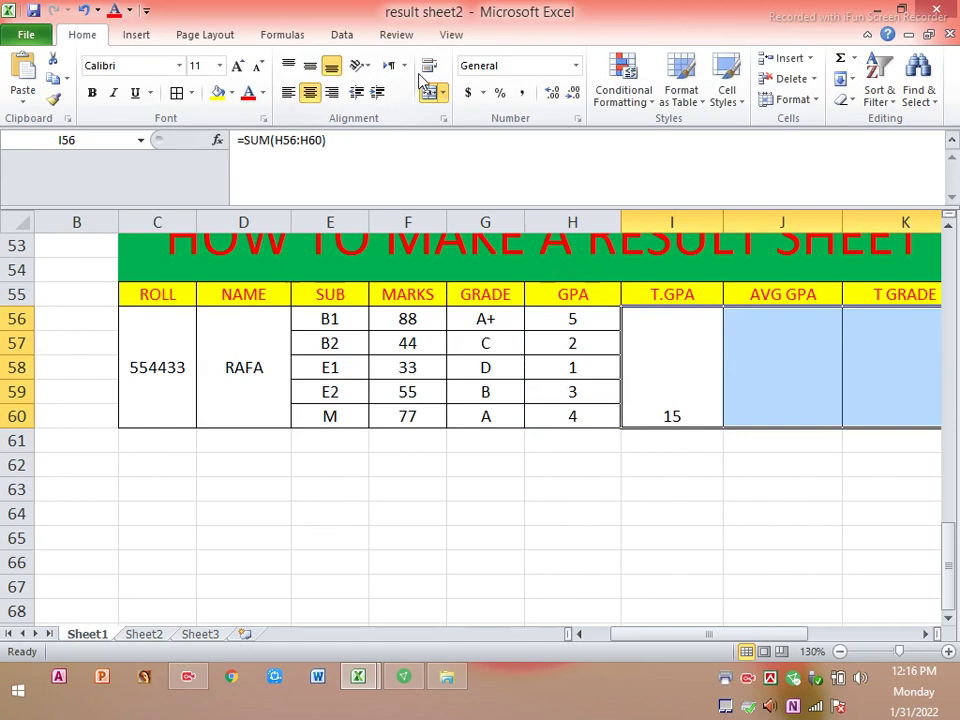
# Step: Middle-align the T.GPA, AVG GPA and T GRADE cells vertically
pyautogui.click(310, 65)
pyautogui.click(750, 368)
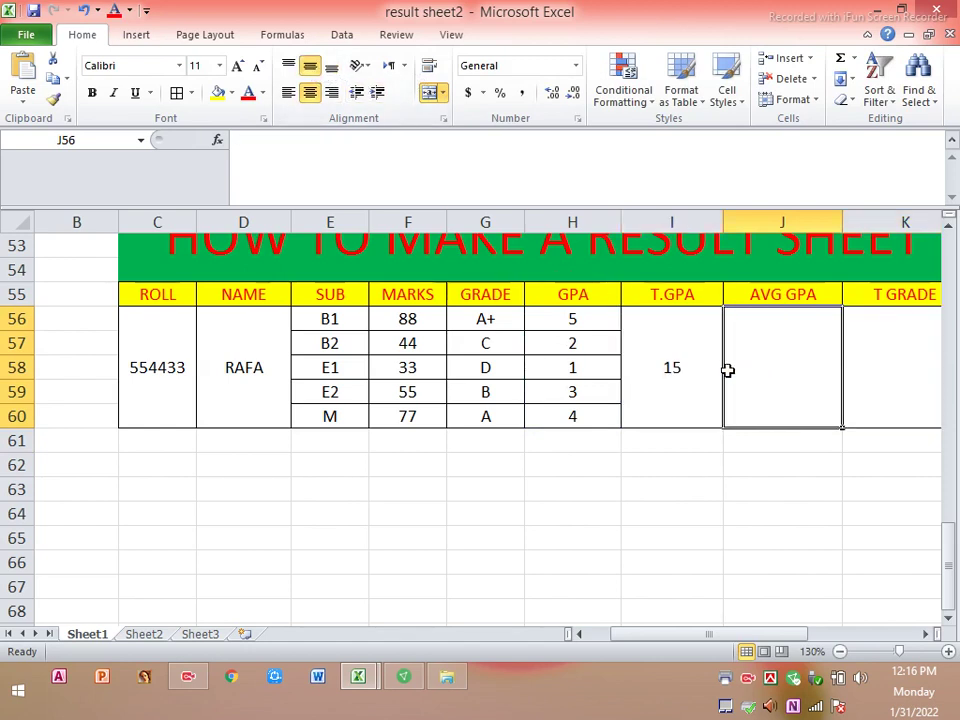
pyautogui.click(686, 367)
pyautogui.click(765, 368)
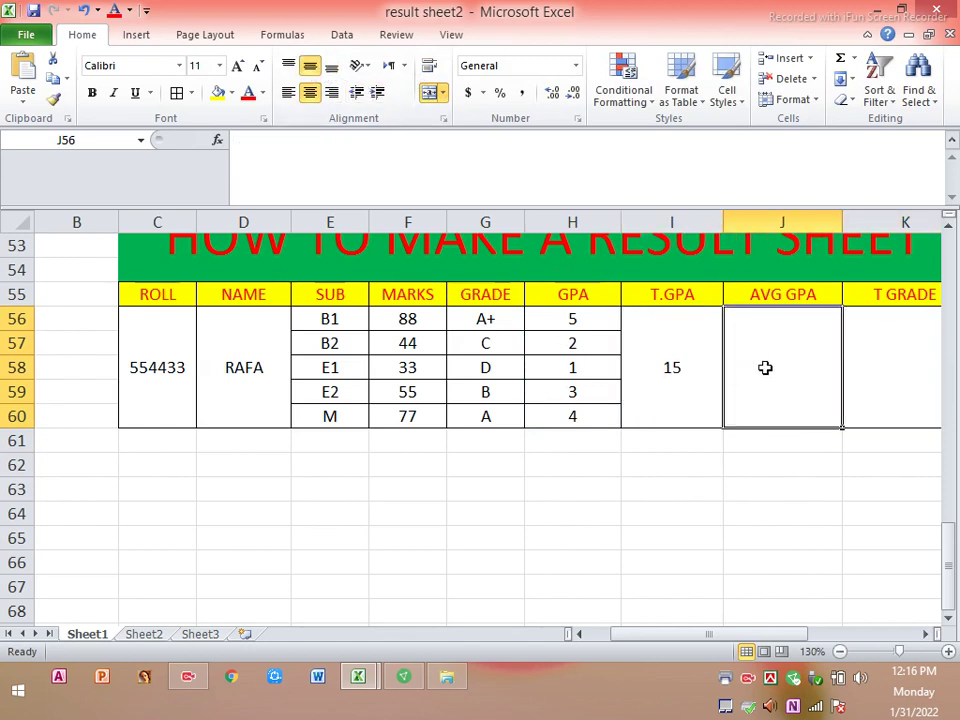
pyautogui.hscroll(2, 690, 474)
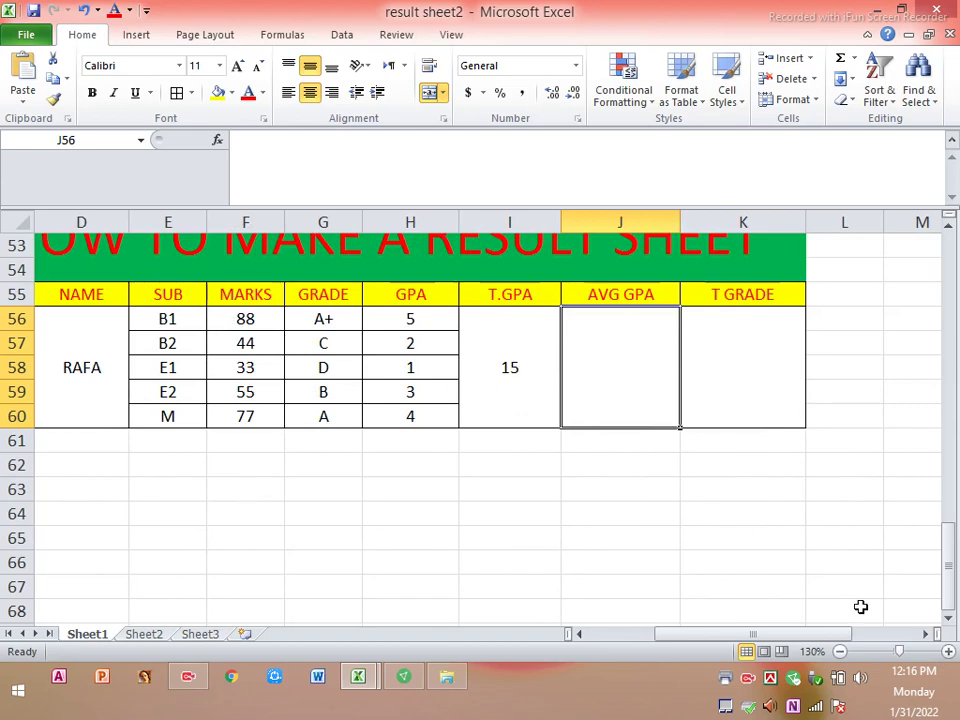
pyautogui.click(808, 489)
# Step: Enter =I56/5 in the merged AVG GPA cell, showing 3
pyautogui.click(647, 368)
pyautogui.write('=')
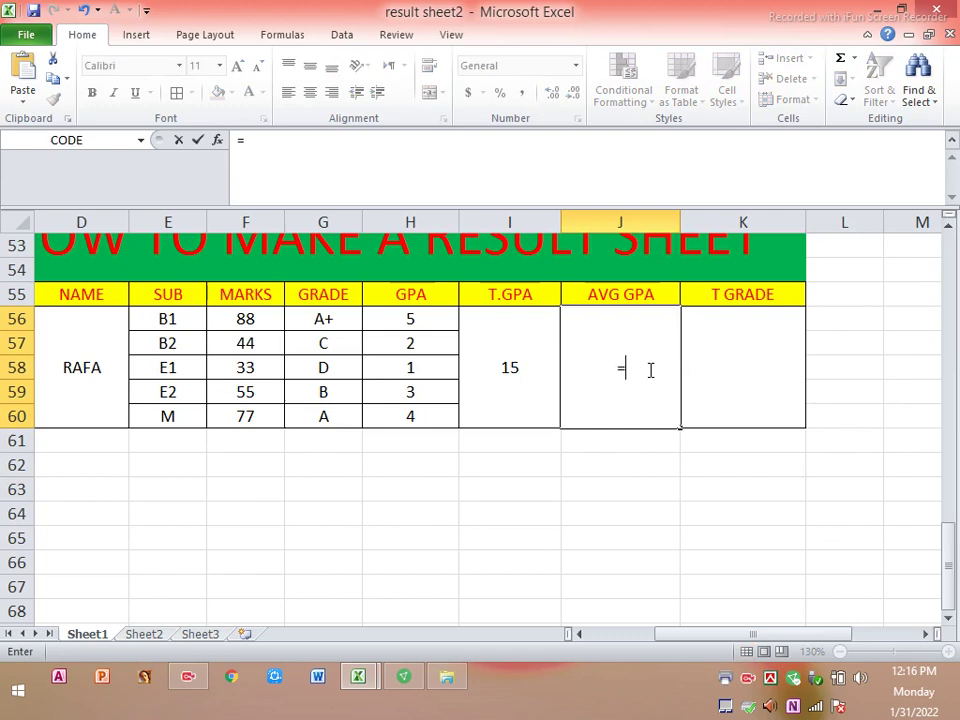
pyautogui.click(509, 368)
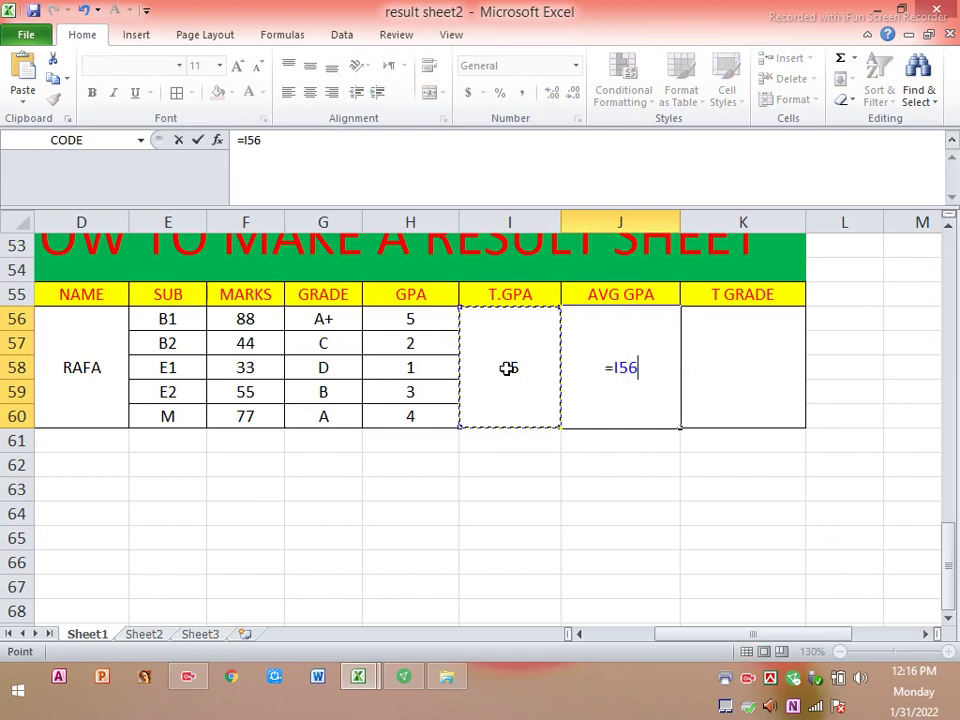
pyautogui.write('/5')
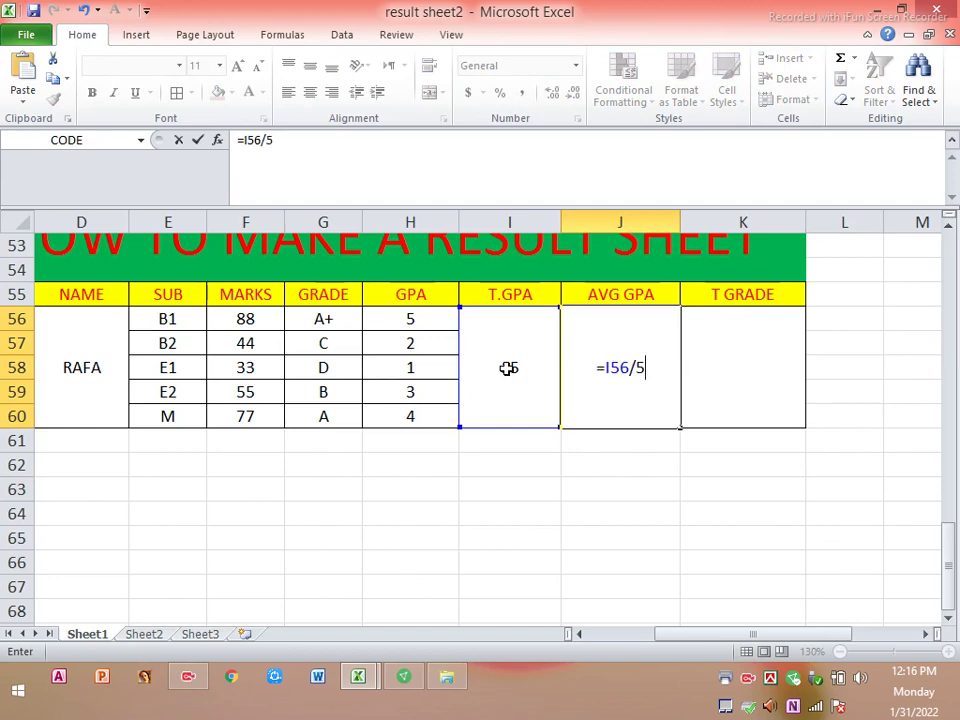
pyautogui.press('Return')
pyautogui.click(632, 418)
pyautogui.click(709, 388)
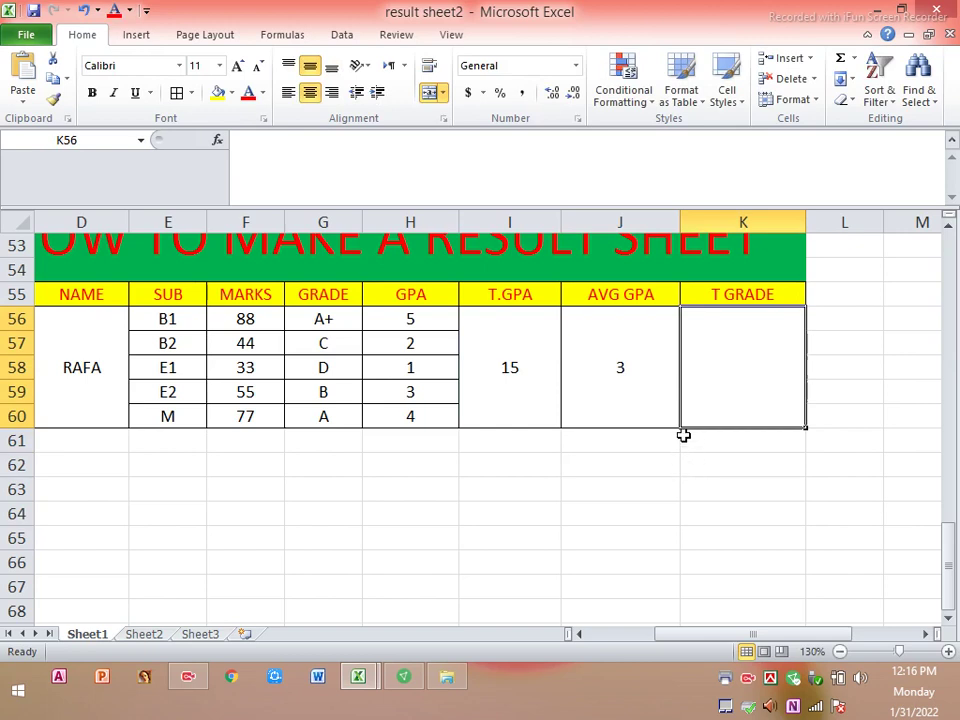
# Step: Start the T GRADE formula =IF(OR(F56<33,F57<33,F58<33, in K58
pyautogui.write('=I')
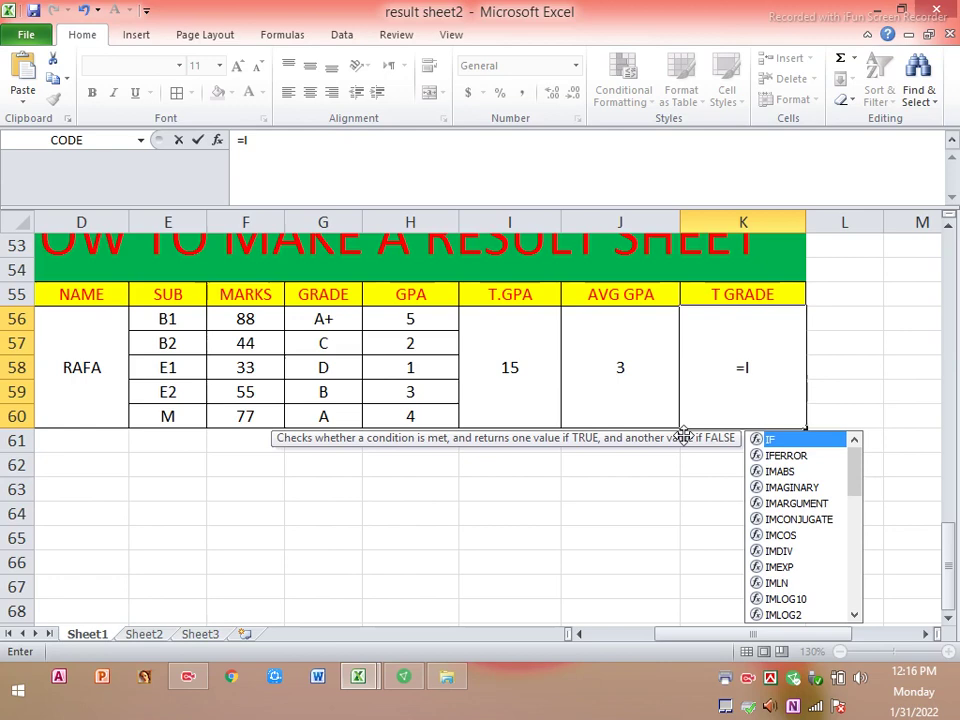
pyautogui.write('F')
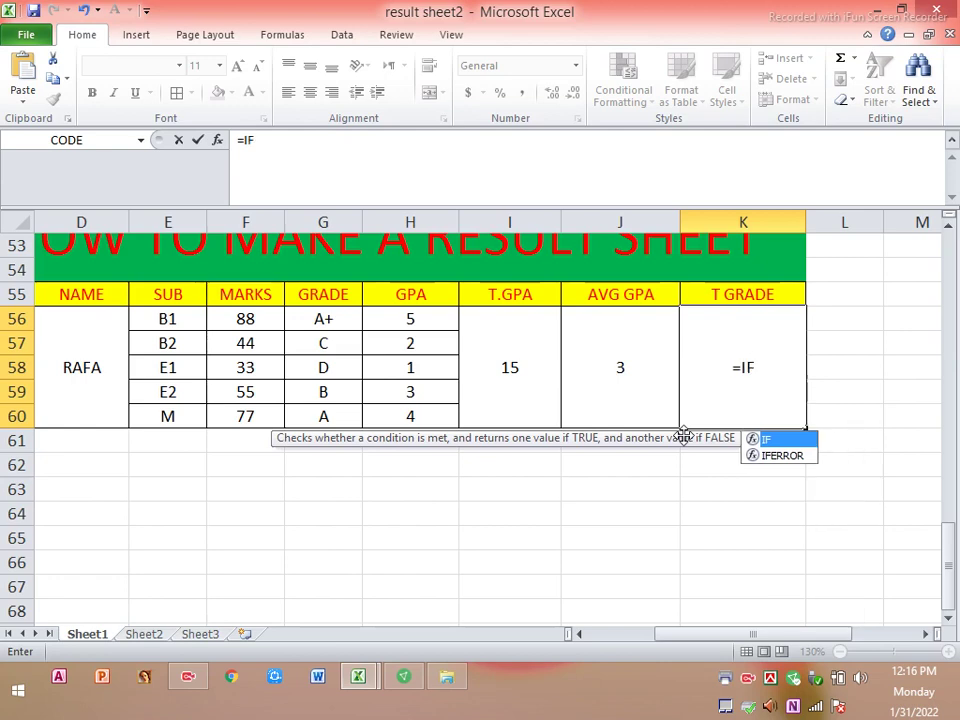
pyautogui.write('(')
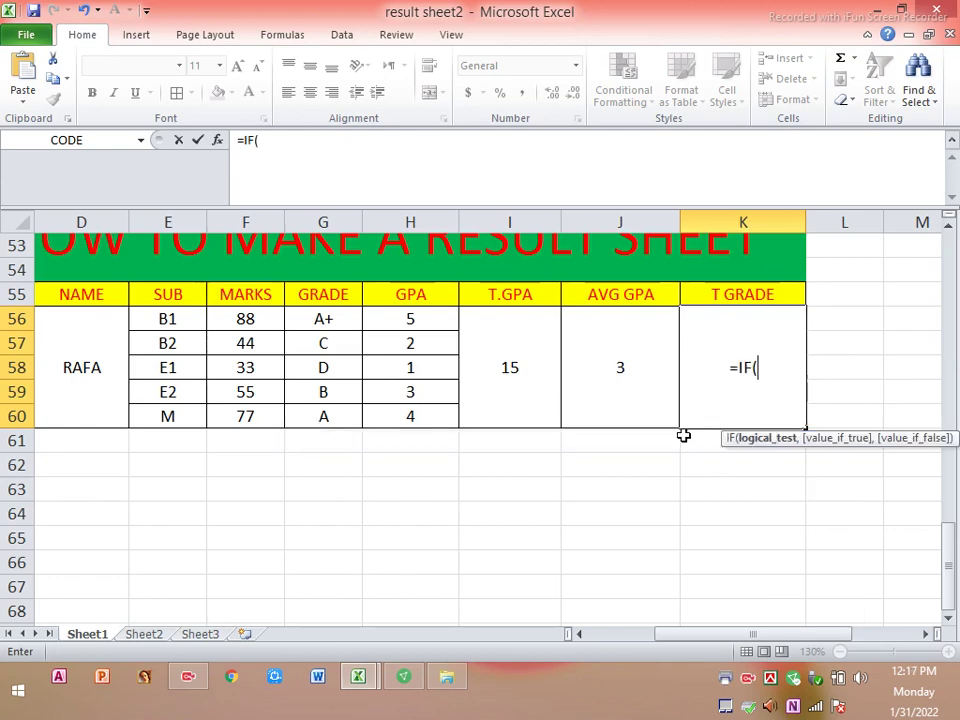
pyautogui.write('O')
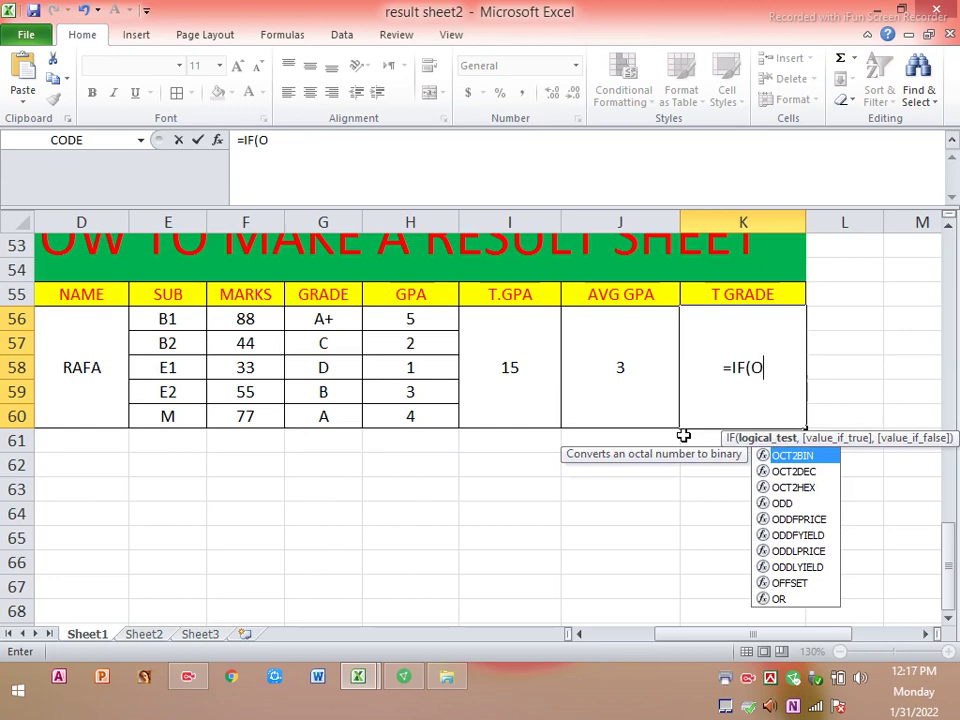
pyautogui.write('R(')
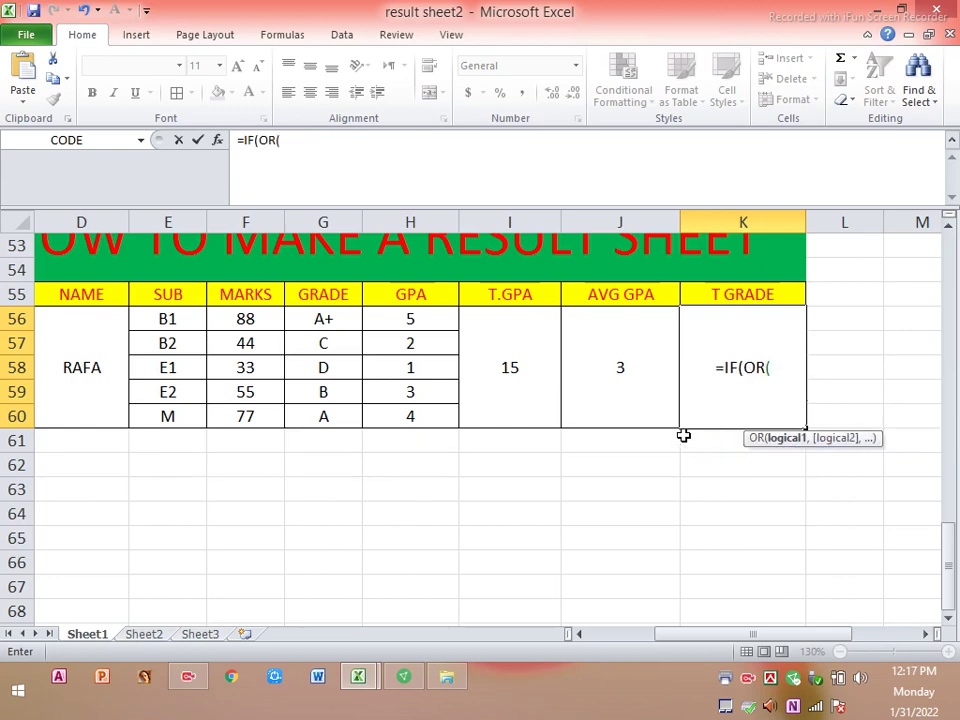
pyautogui.click(285, 166)
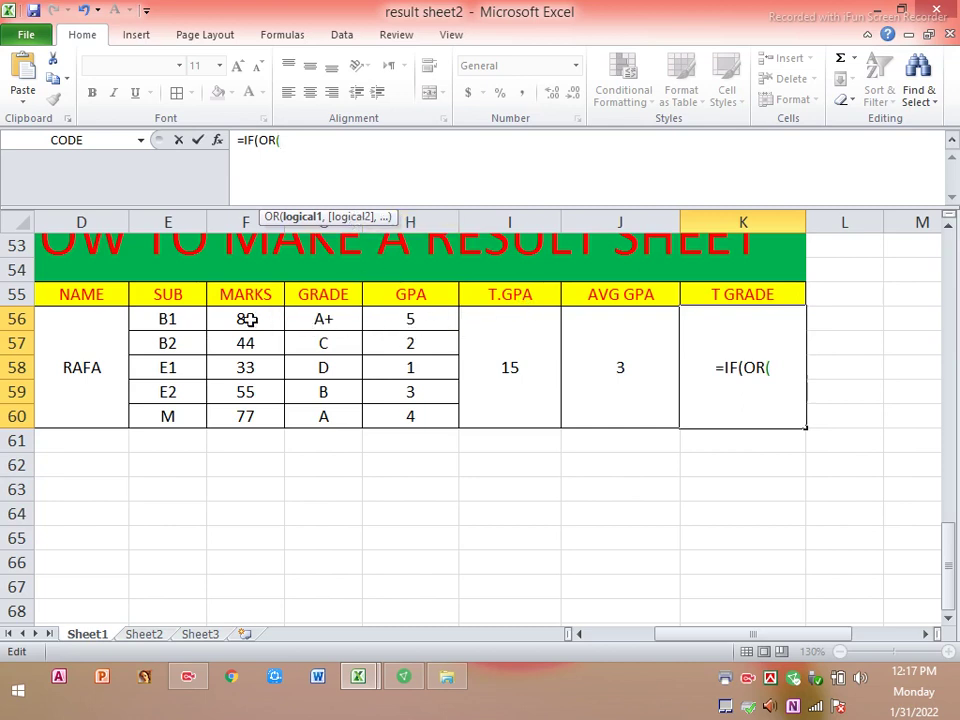
pyautogui.click(247, 319)
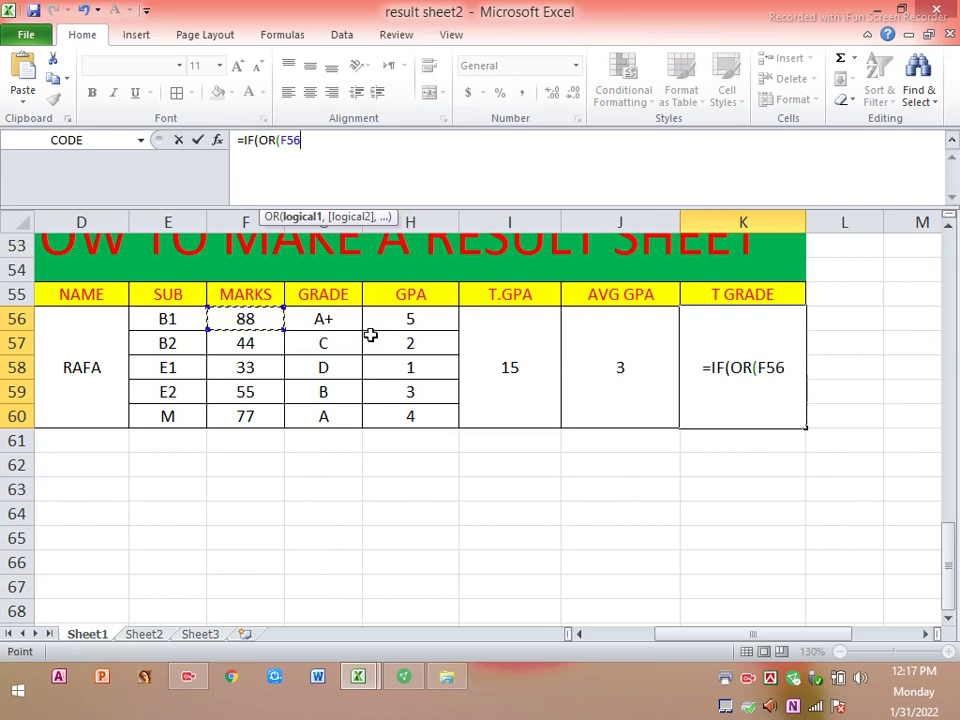
pyautogui.write('<')
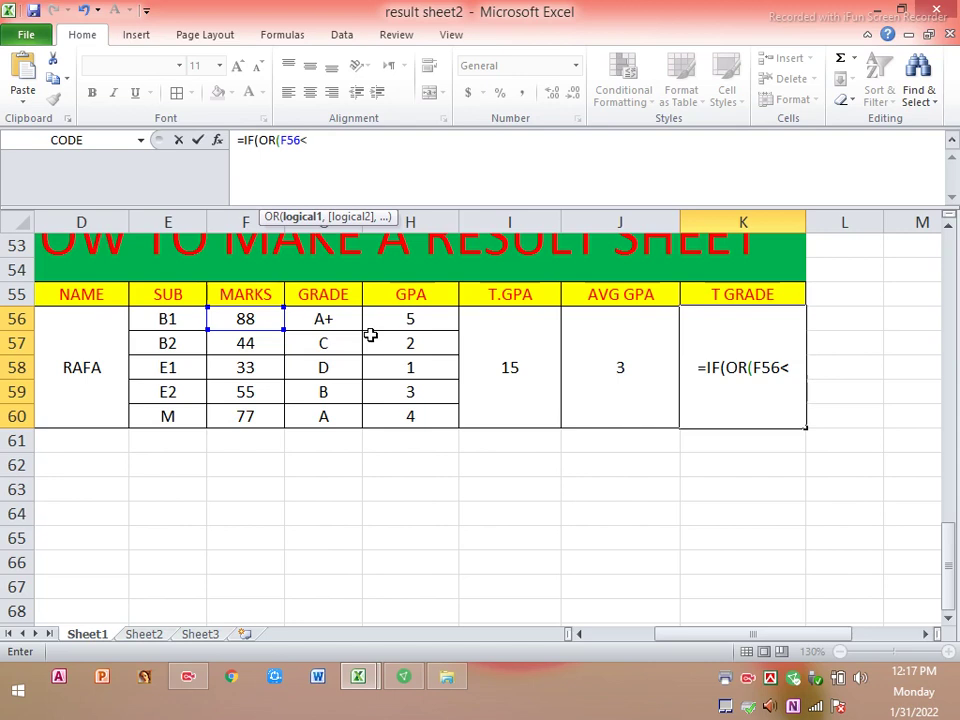
pyautogui.write('33,')
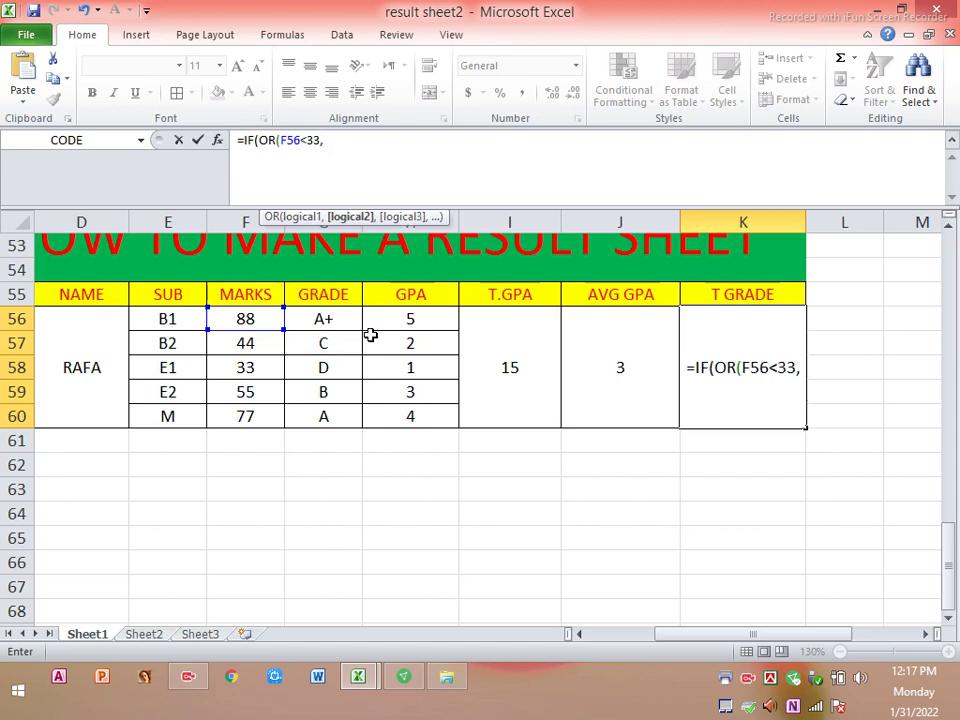
pyautogui.click(260, 342)
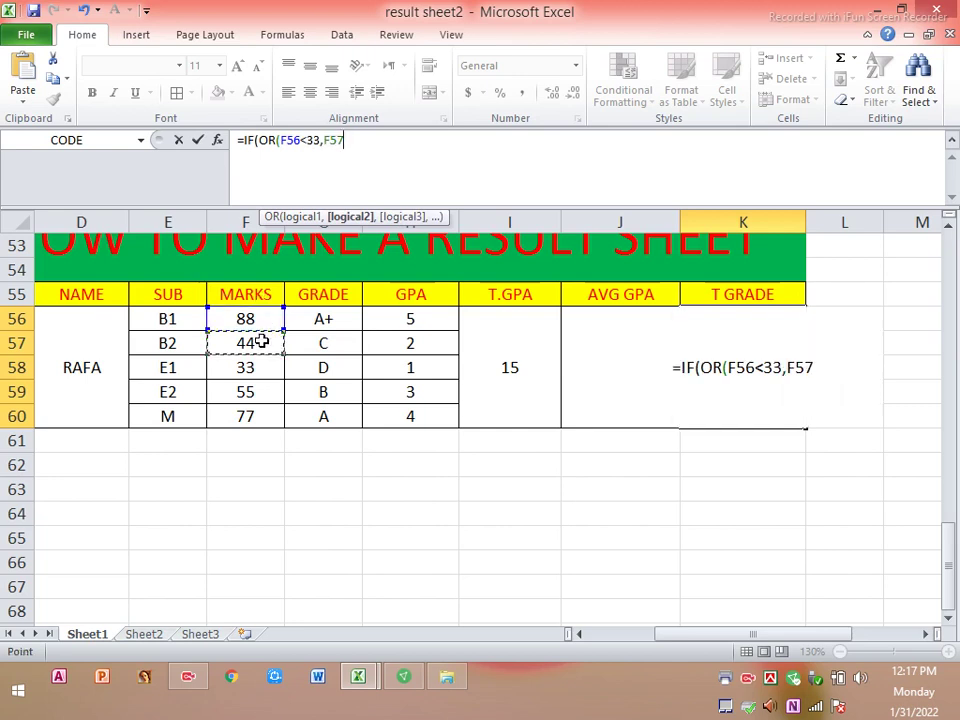
pyautogui.write('<33')
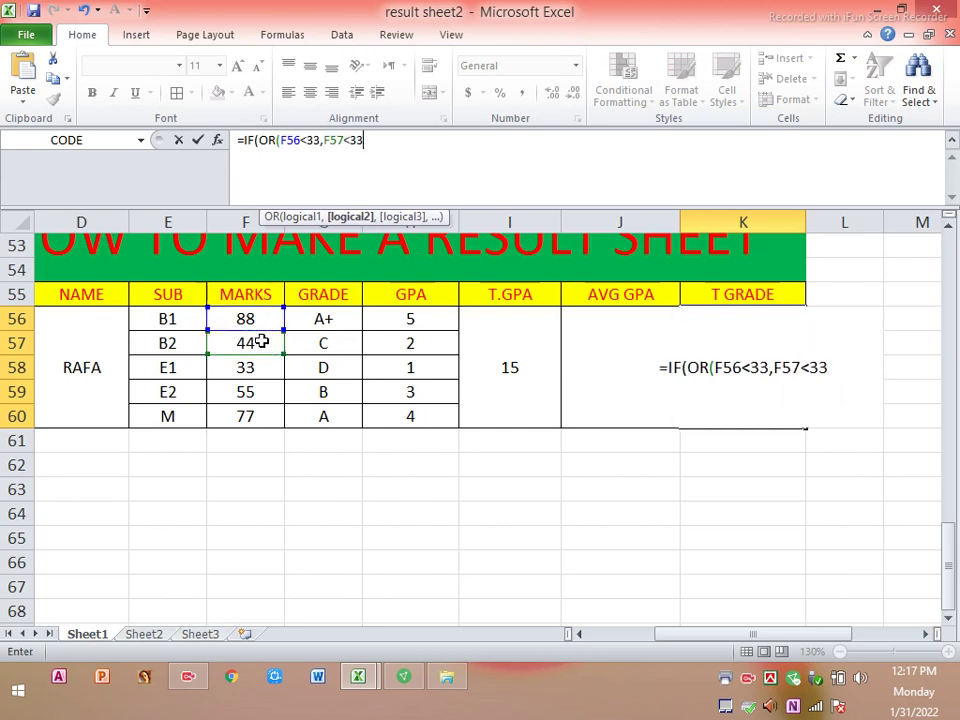
pyautogui.write(',')
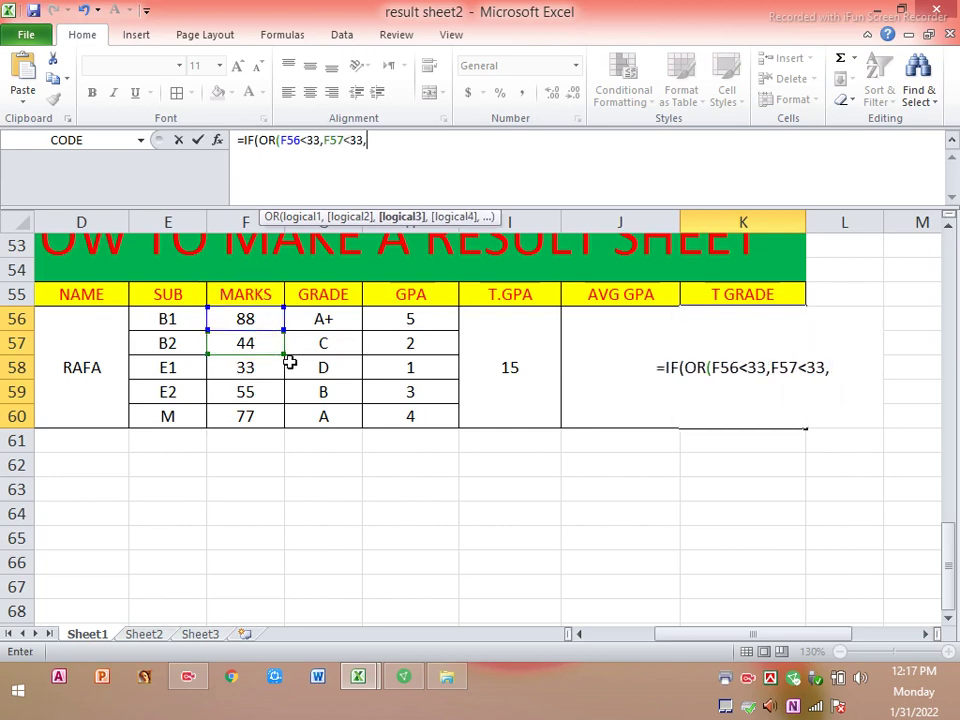
pyautogui.click(269, 366)
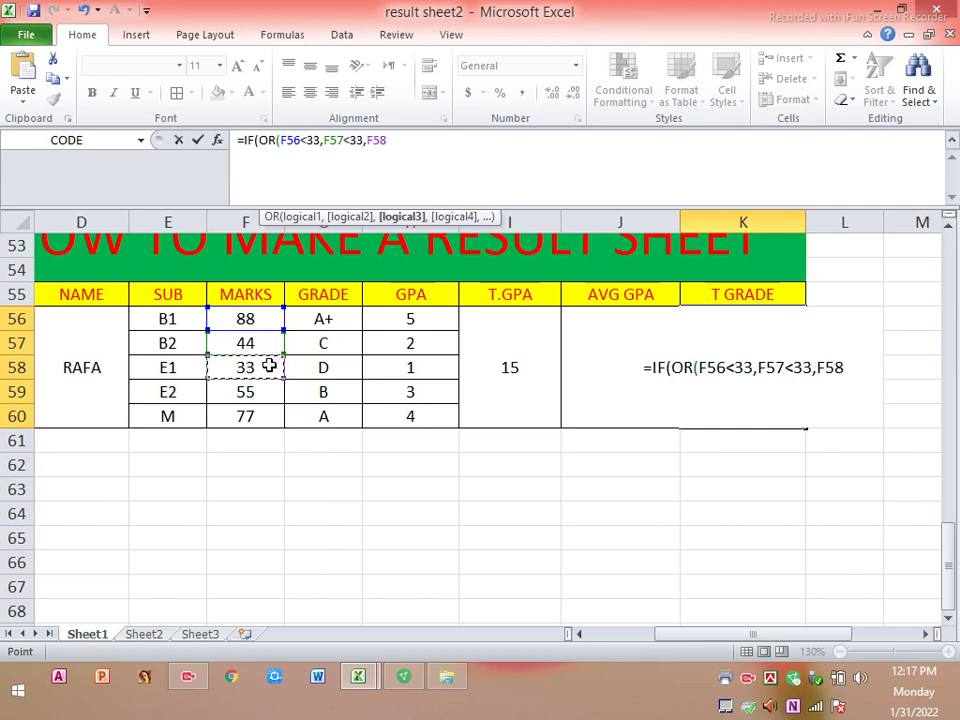
pyautogui.write('3')
pyautogui.press('BackSpace')
pyautogui.write('<33')
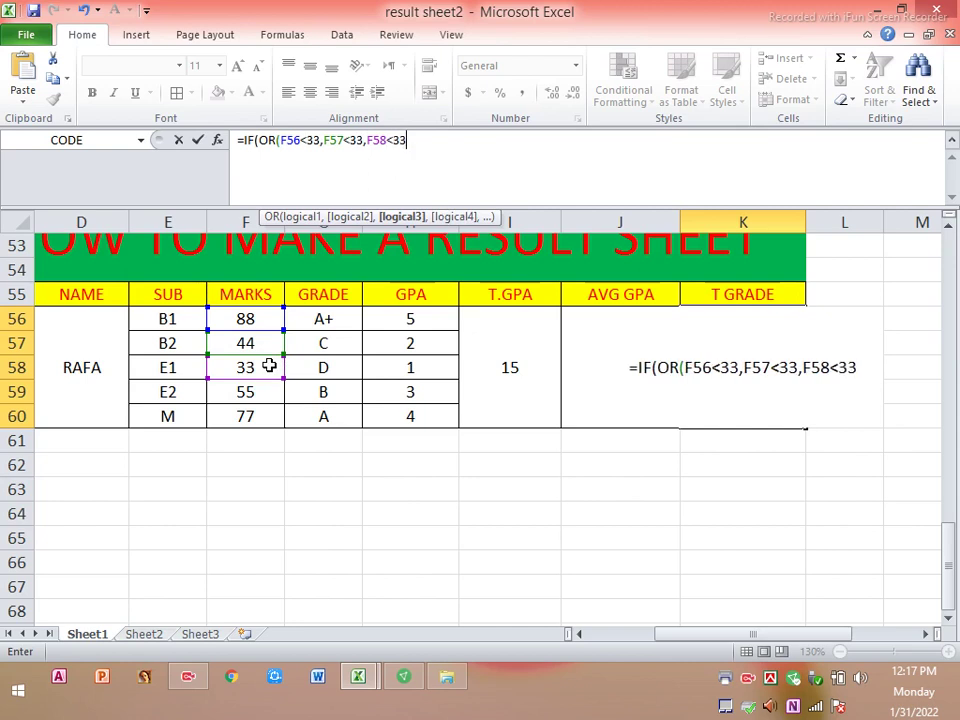
pyautogui.write(',')
# Step: Add F59<33 and F60<33, returning "F", fix the threshold typo, and begin a nested IF
pyautogui.click(240, 392)
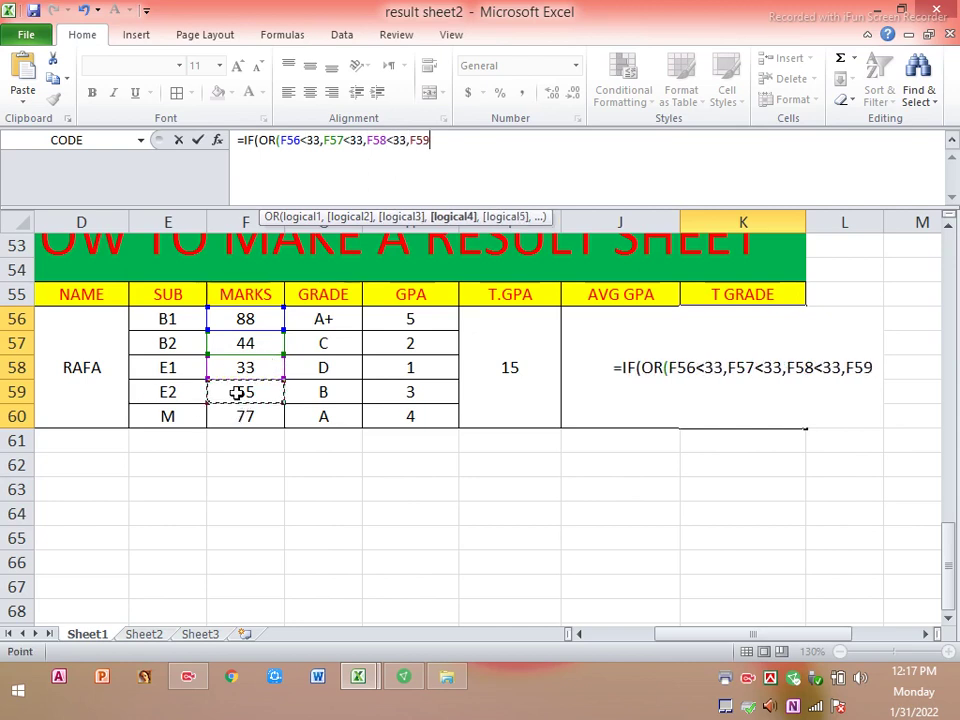
pyautogui.write('<')
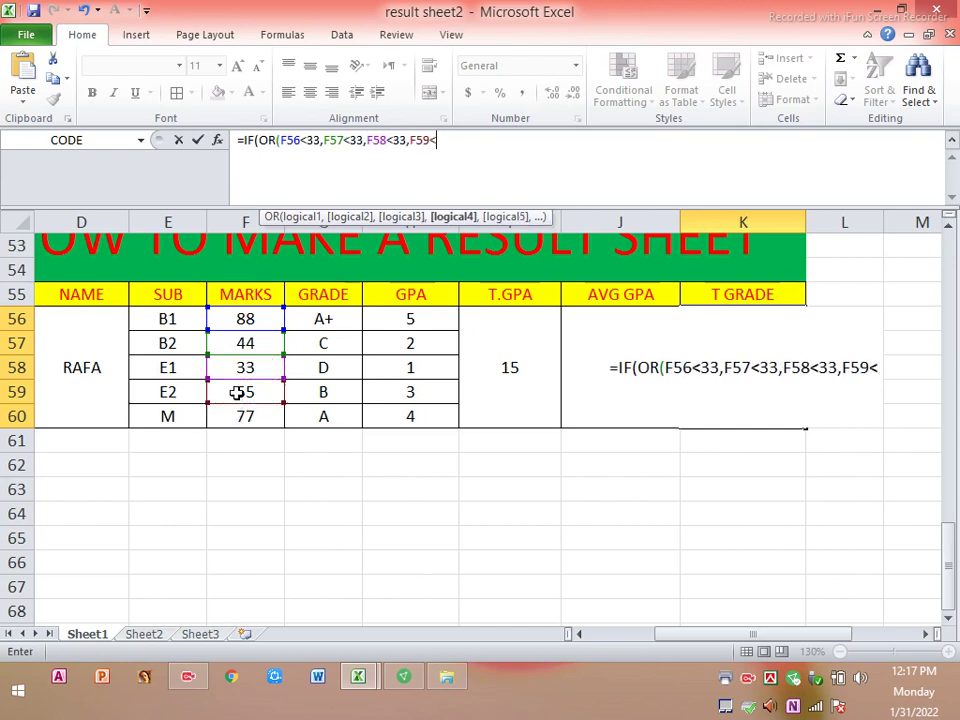
pyautogui.write('33,')
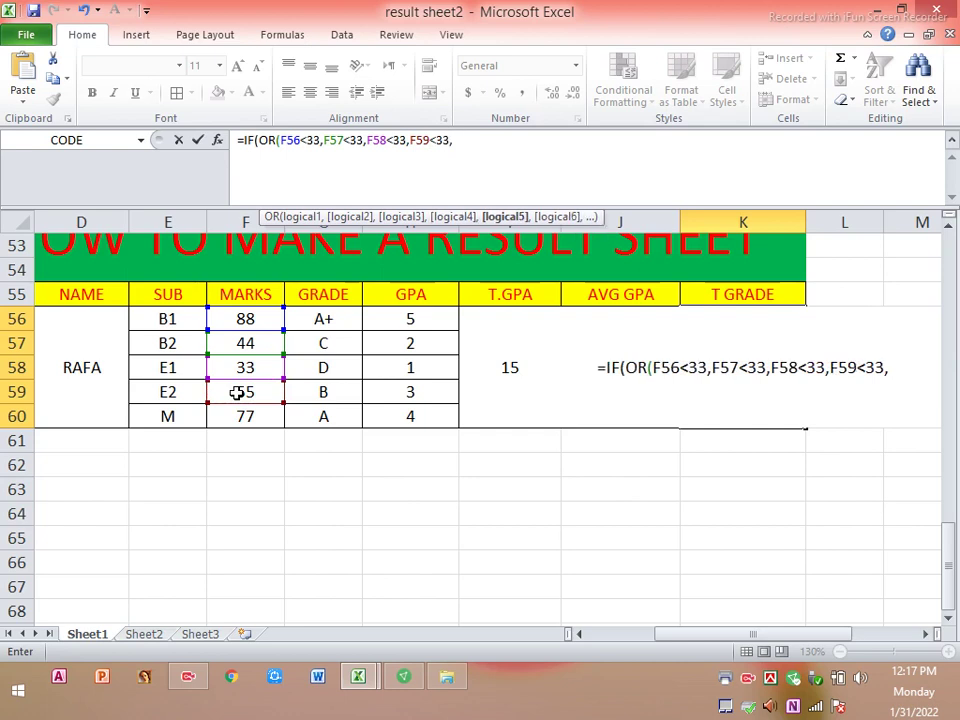
pyautogui.click(255, 414)
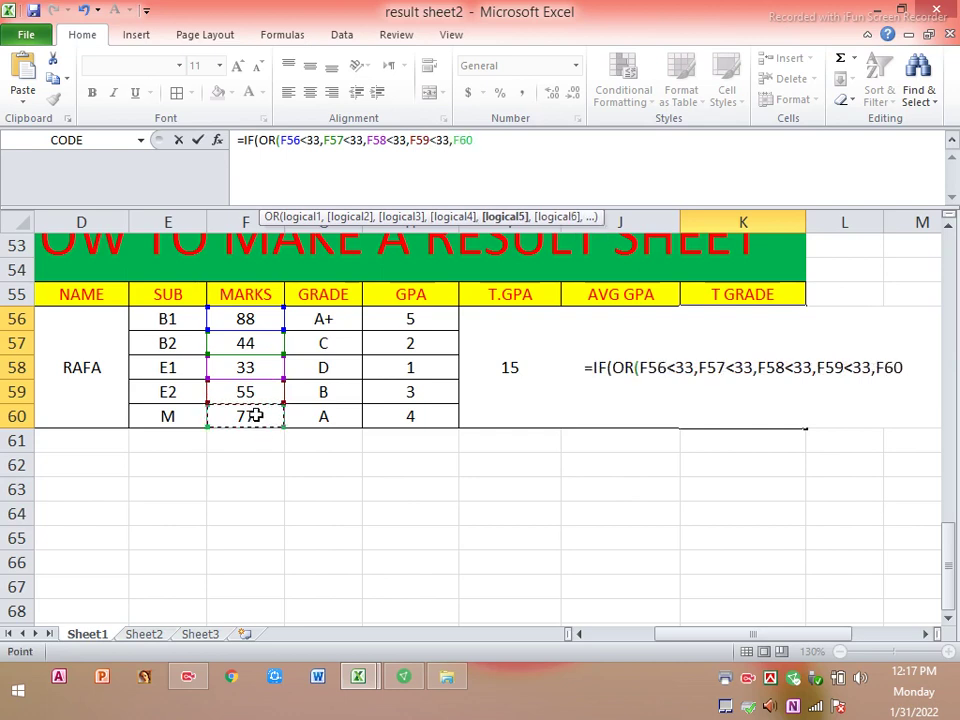
pyautogui.write('<3')
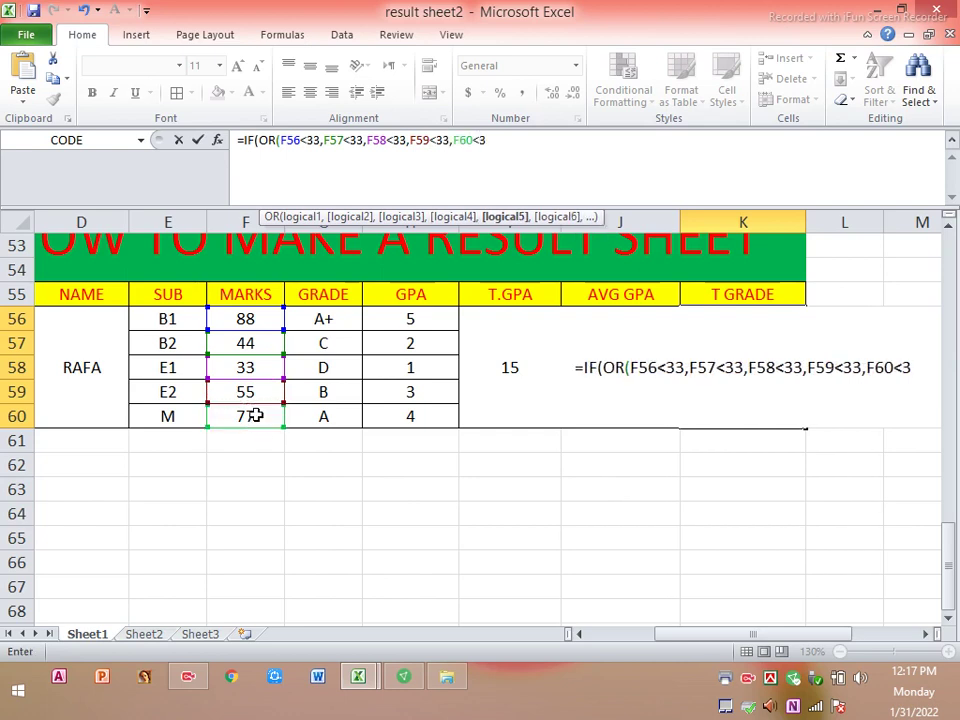
pyautogui.write(')')
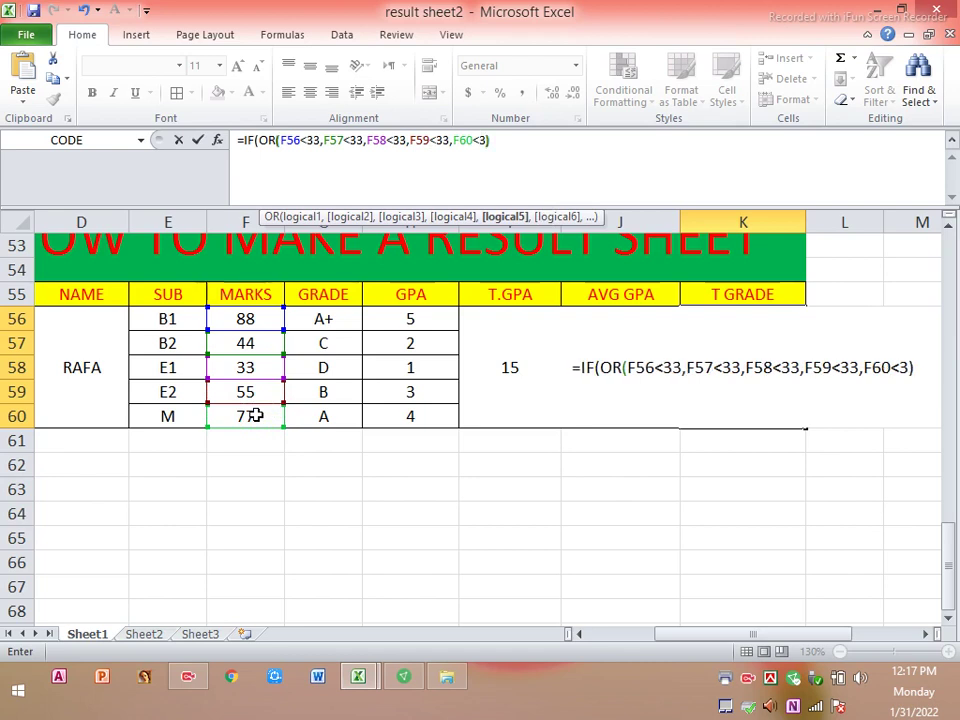
pyautogui.write(',')
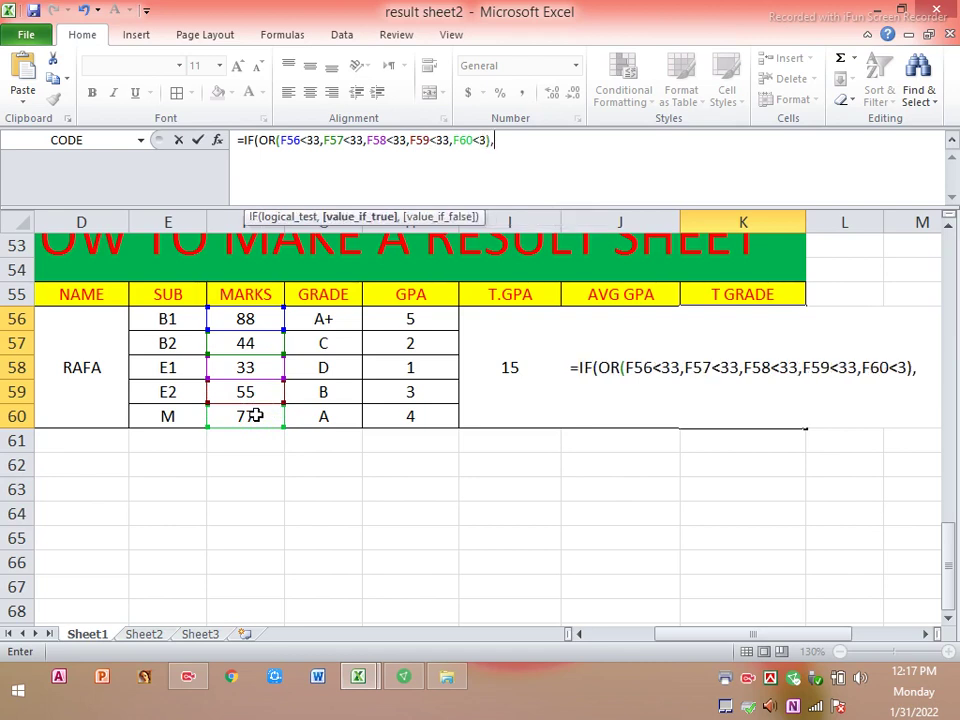
pyautogui.write('"')
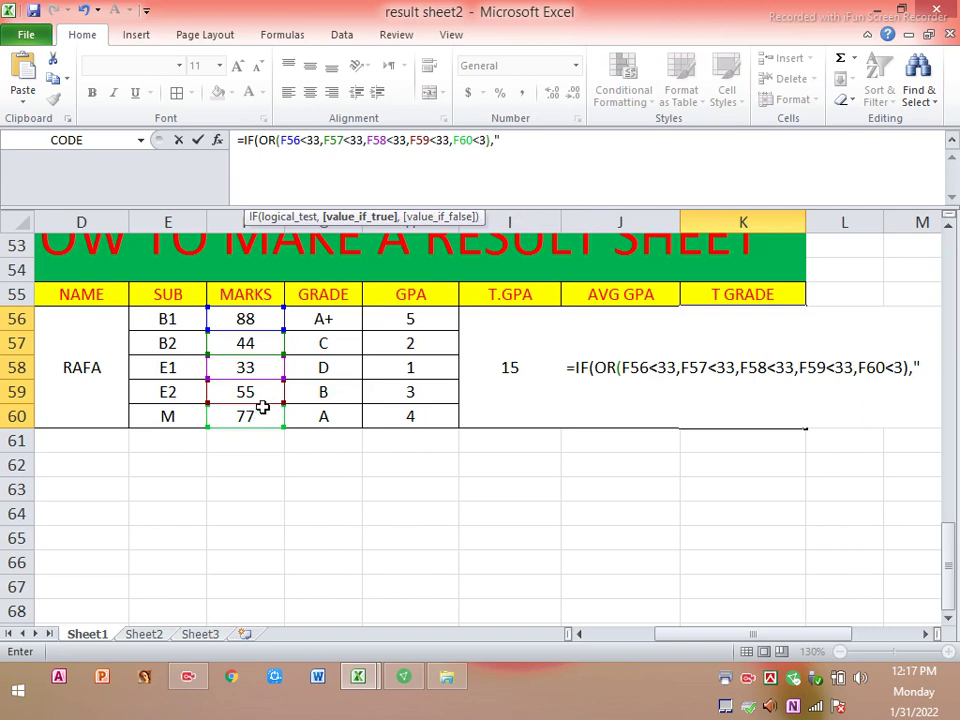
pyautogui.click(481, 141)
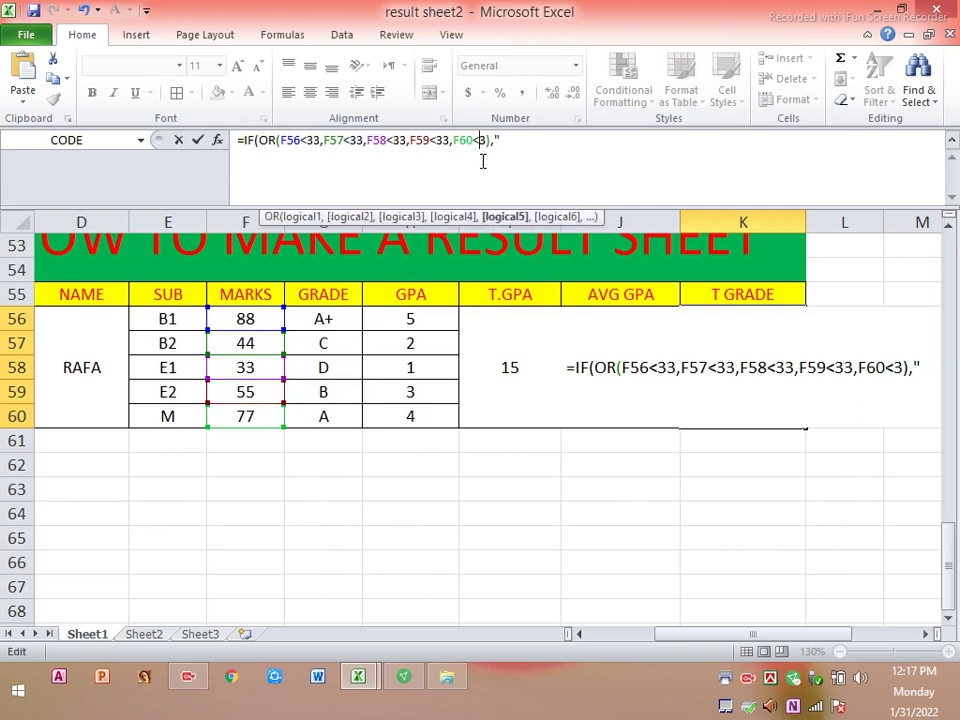
pyautogui.write('3')
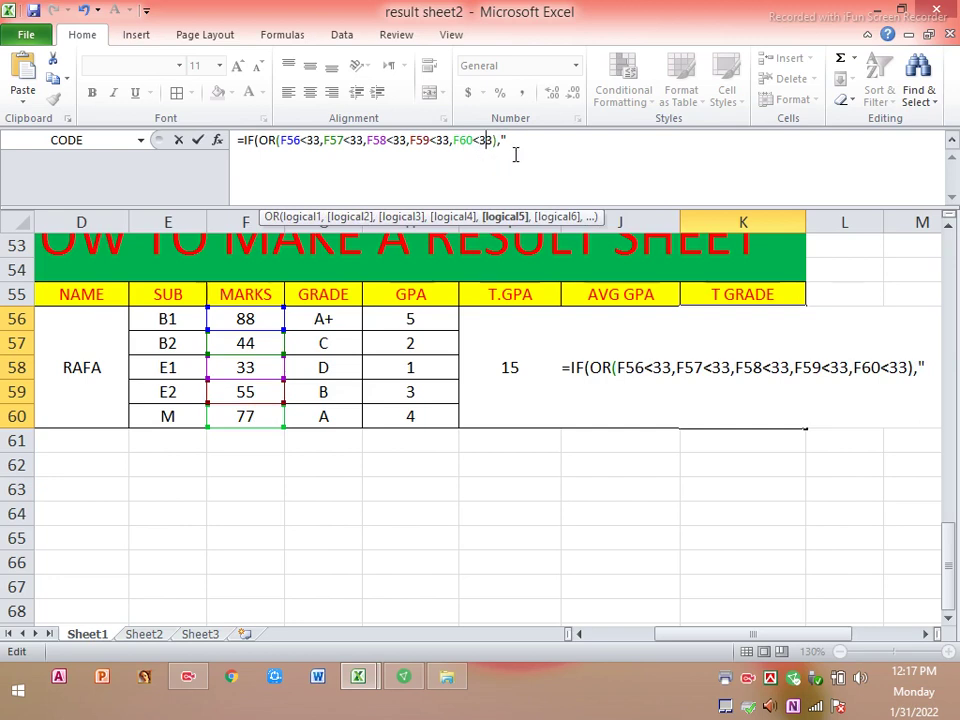
pyautogui.click(515, 153)
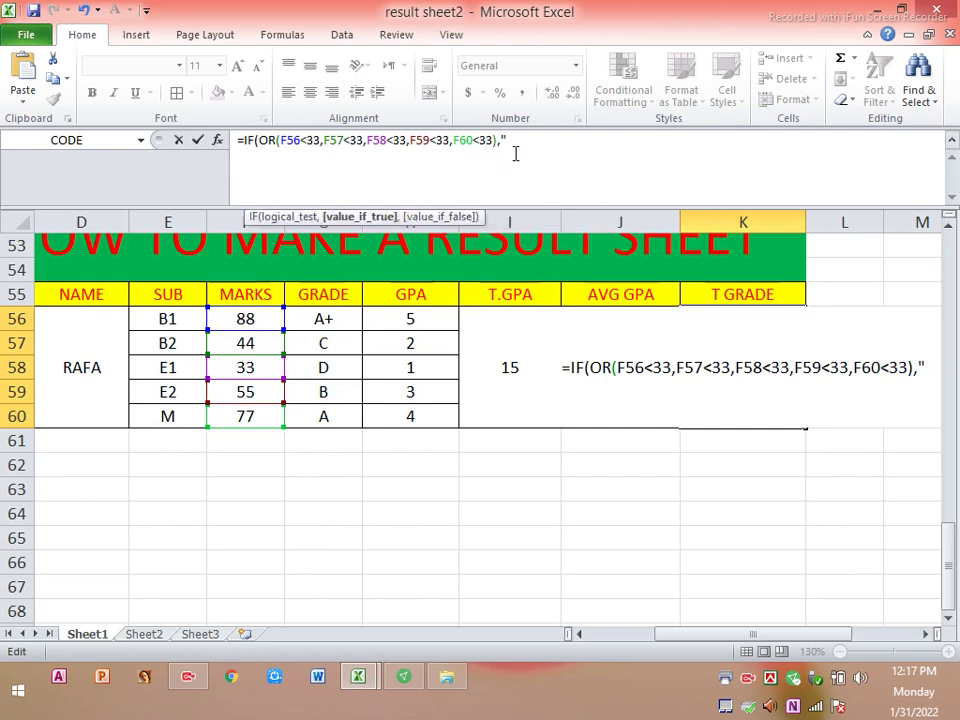
pyautogui.write('F"')
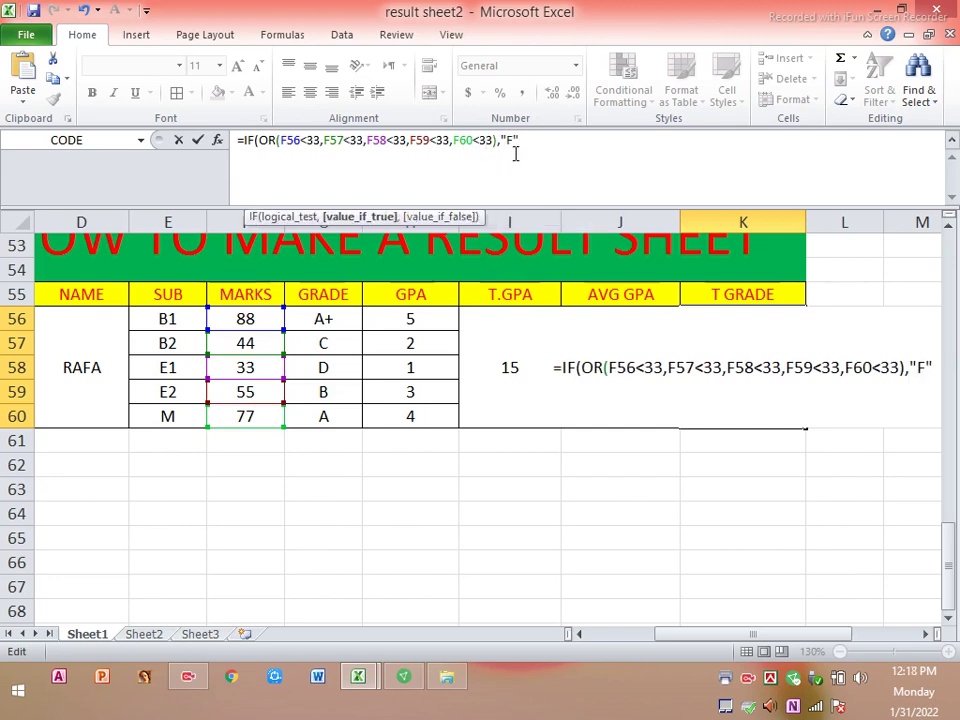
pyautogui.write(',')
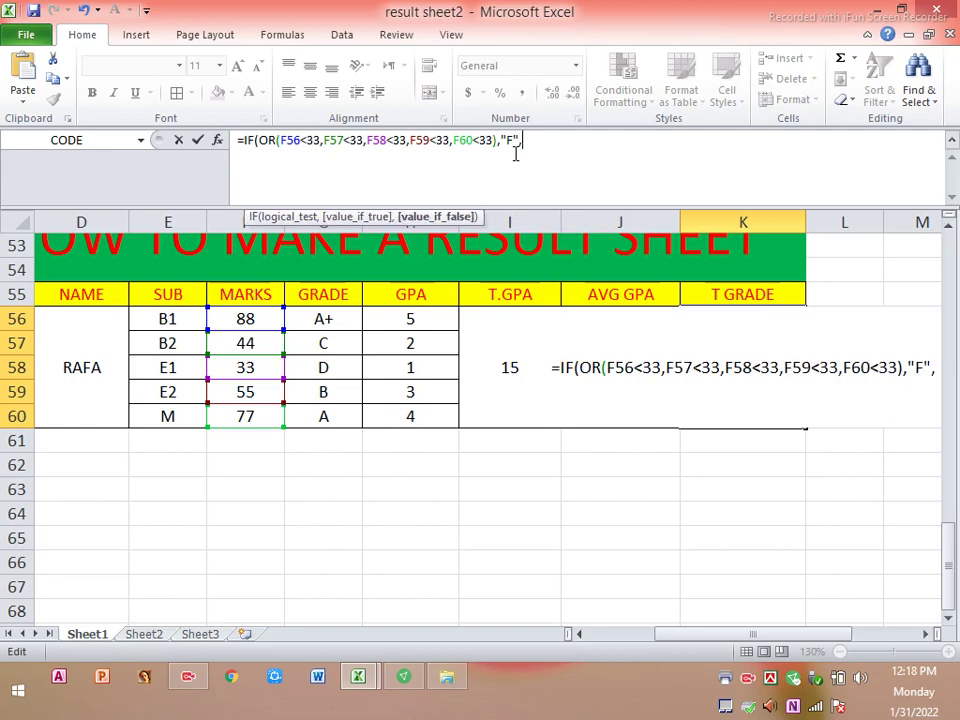
pyautogui.write('IF(')
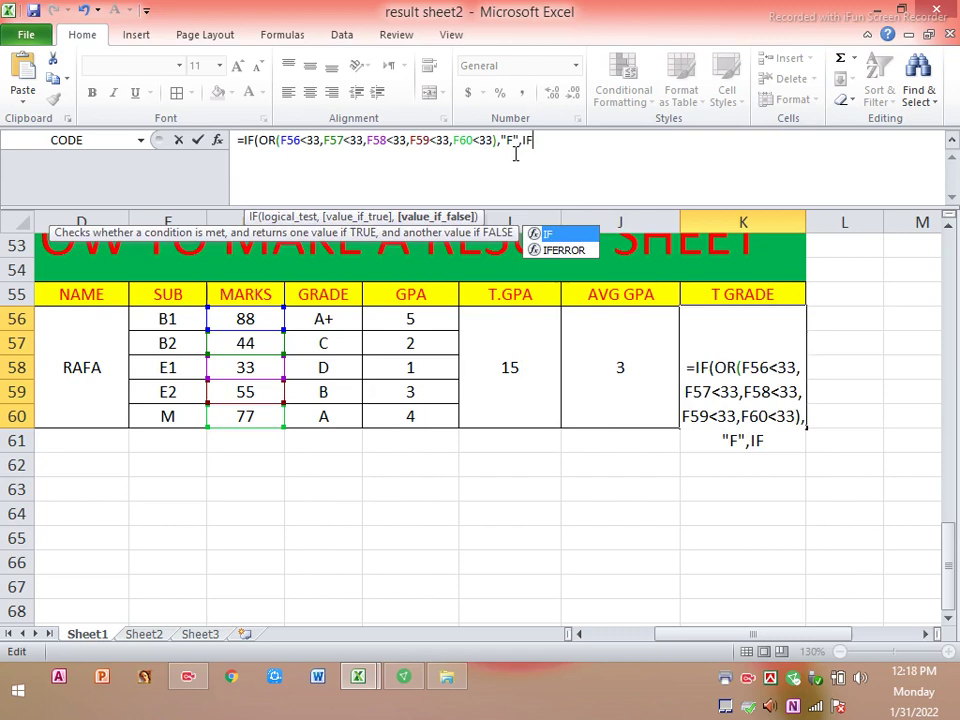
# Step: Add a nested clause IF(J56>=5,"A+", to the T GRADE formula, fixing typos
pyautogui.write('(')
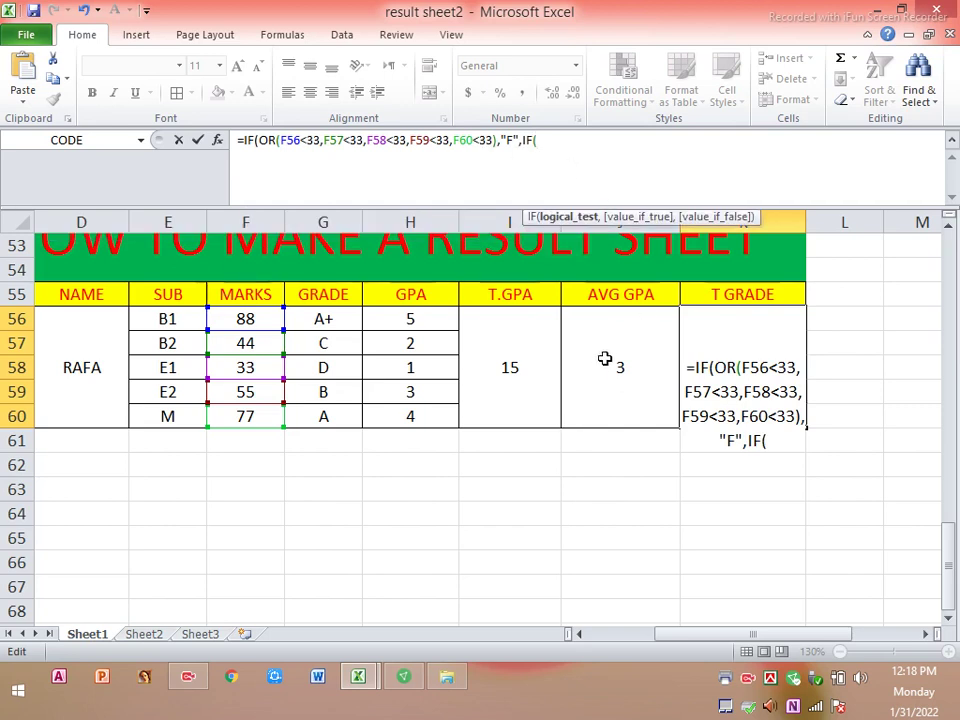
pyautogui.click(597, 366)
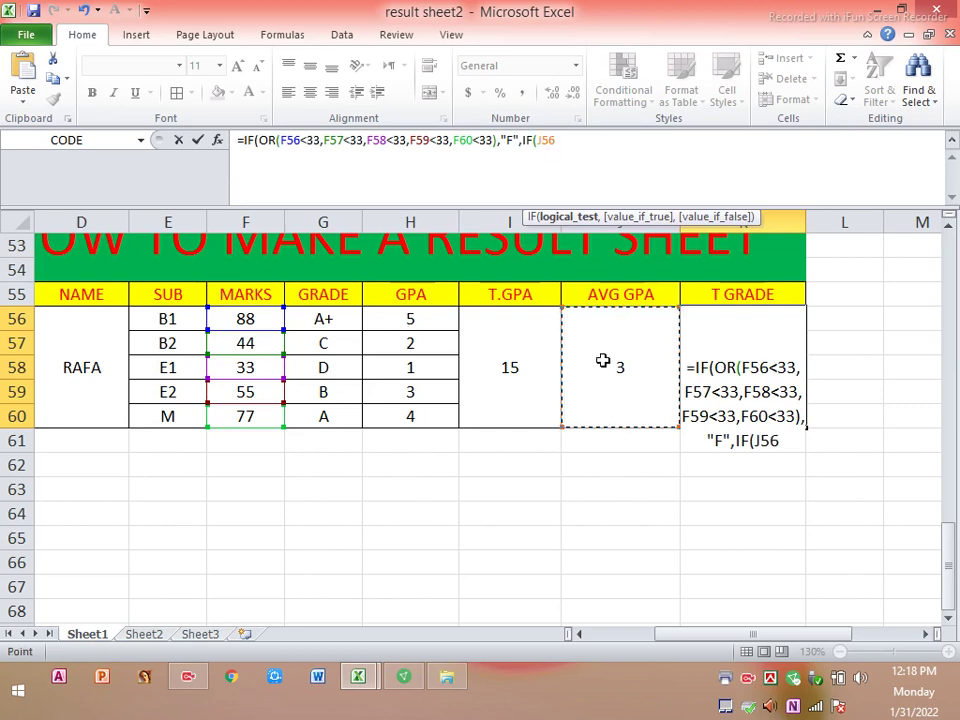
pyautogui.write('>')
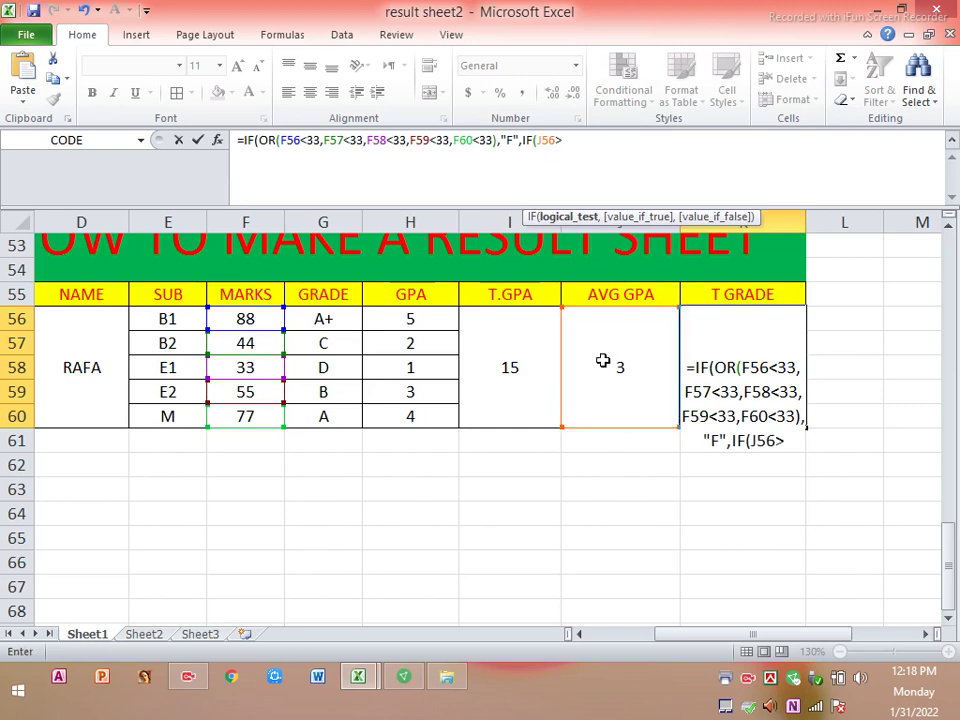
pyautogui.write('=')
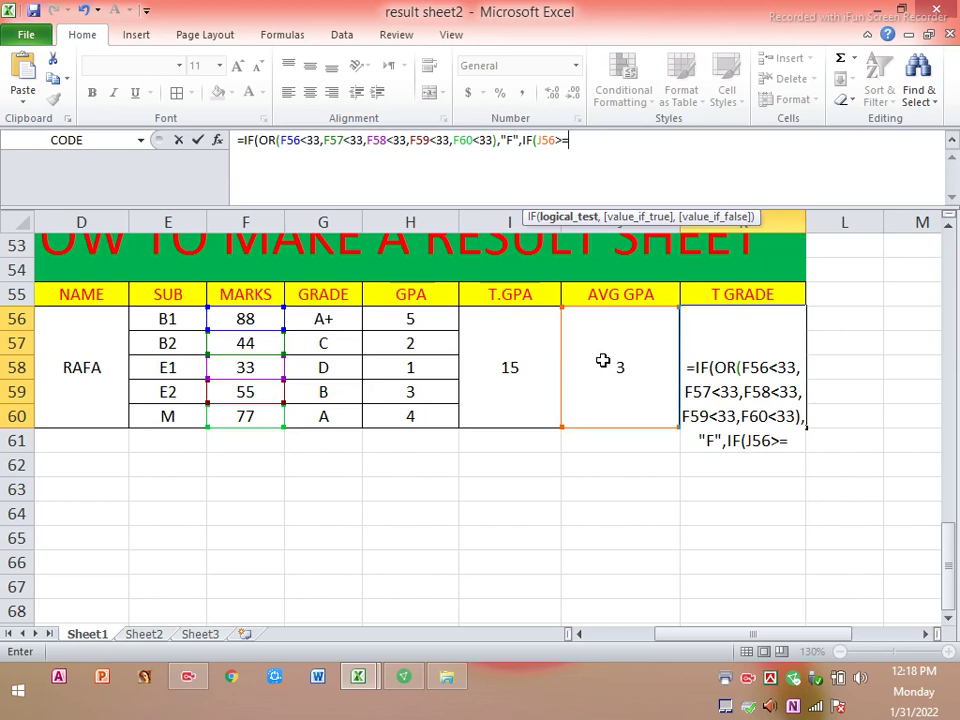
pyautogui.write('5')
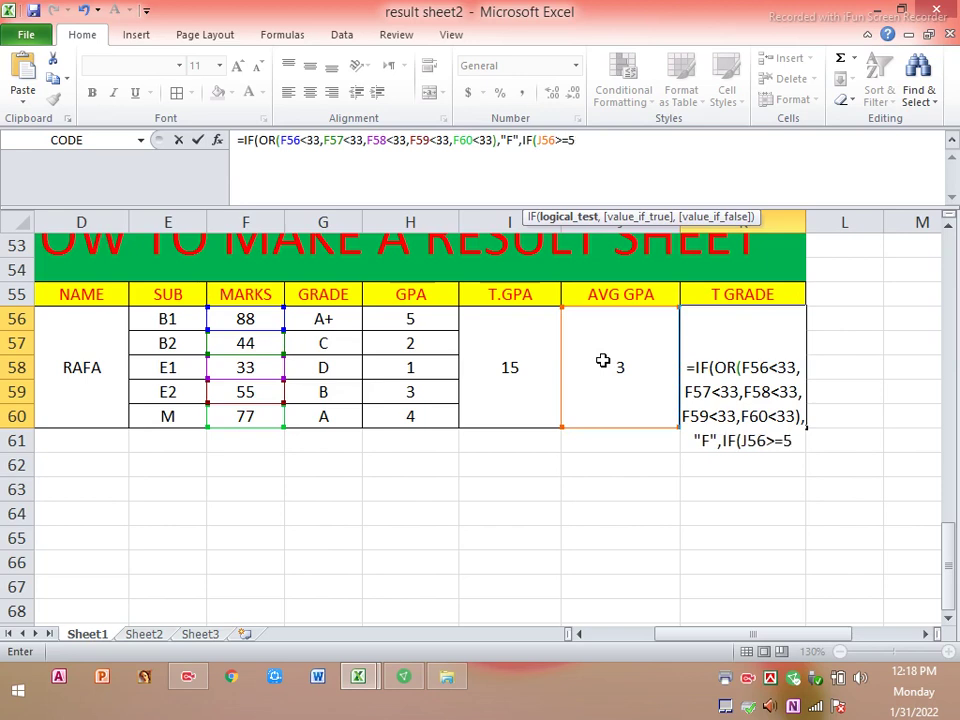
pyautogui.write('"')
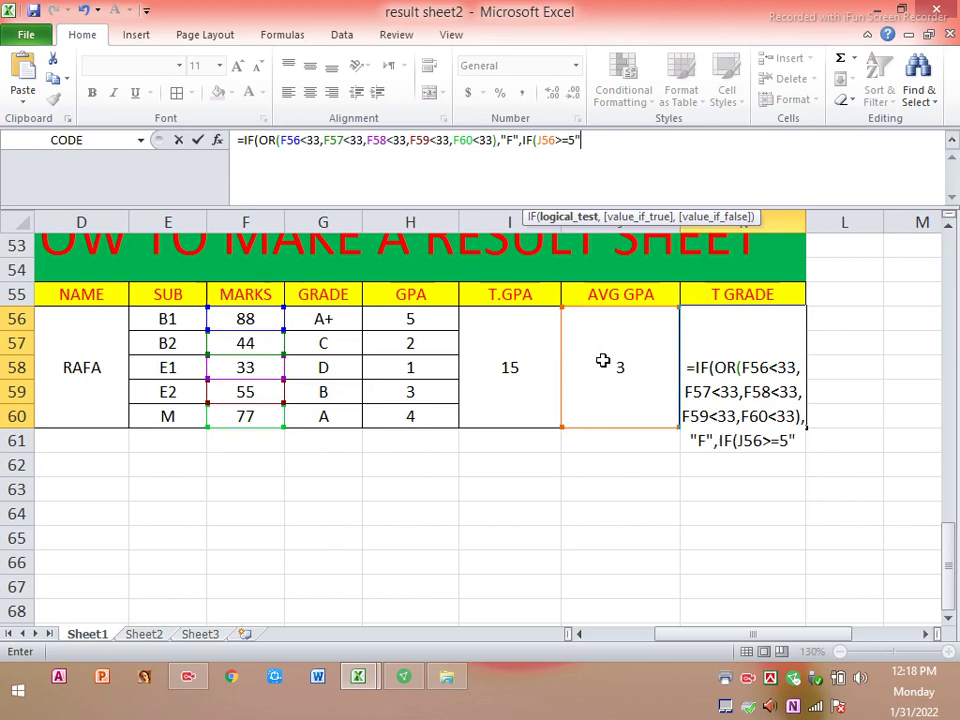
pyautogui.write('A')
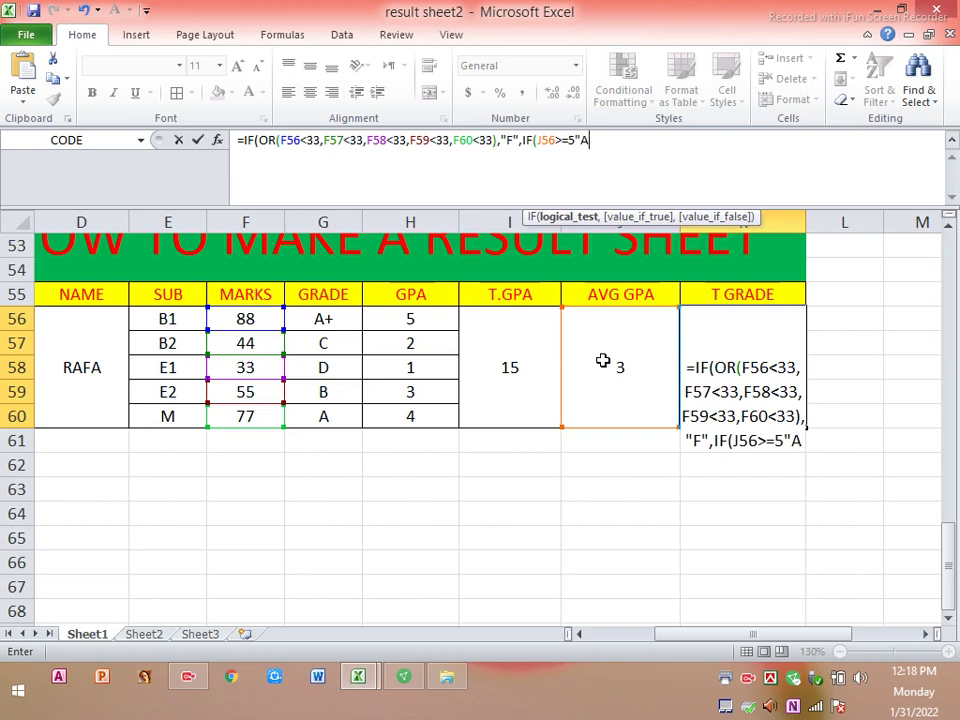
pyautogui.press('BackSpace')
pyautogui.write('A')
pyautogui.press('BackSpace')
pyautogui.press('BackSpace')
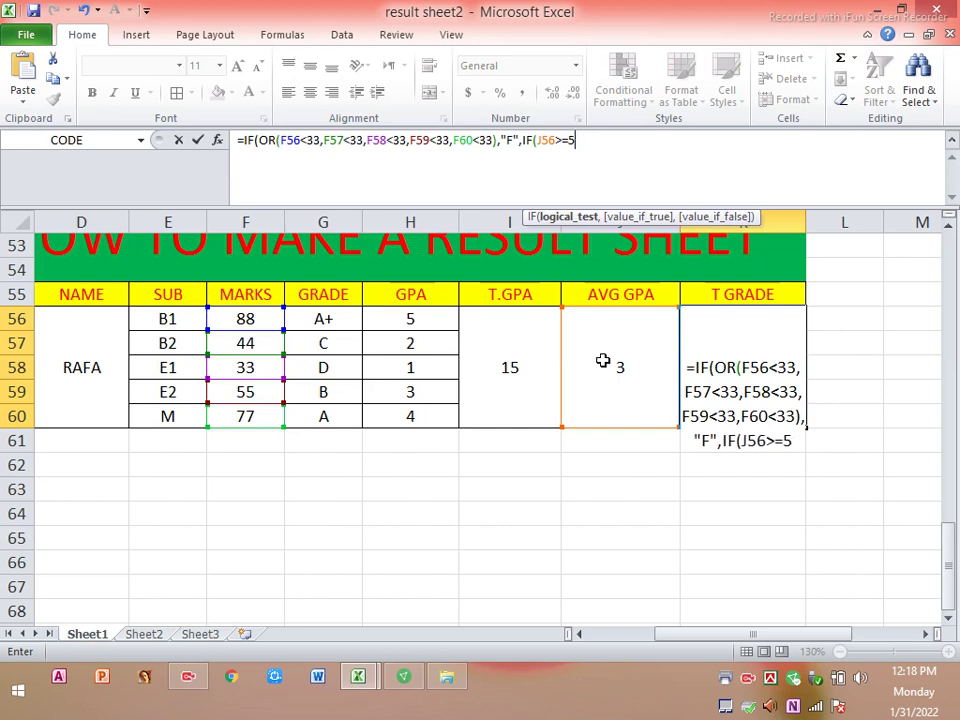
pyautogui.write(',"A')
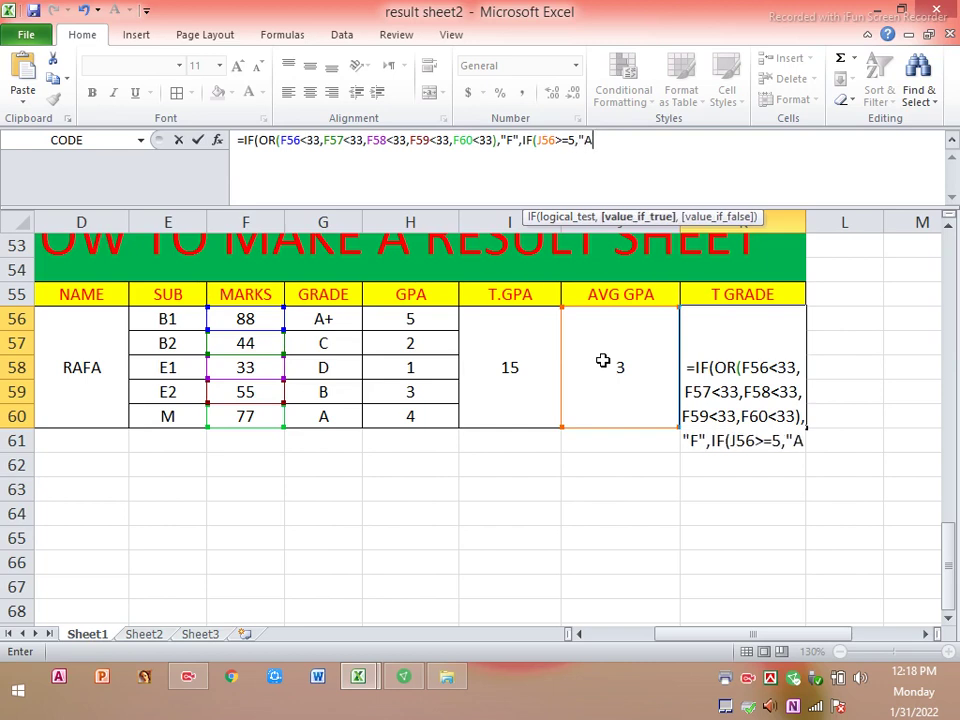
pyautogui.write('+')
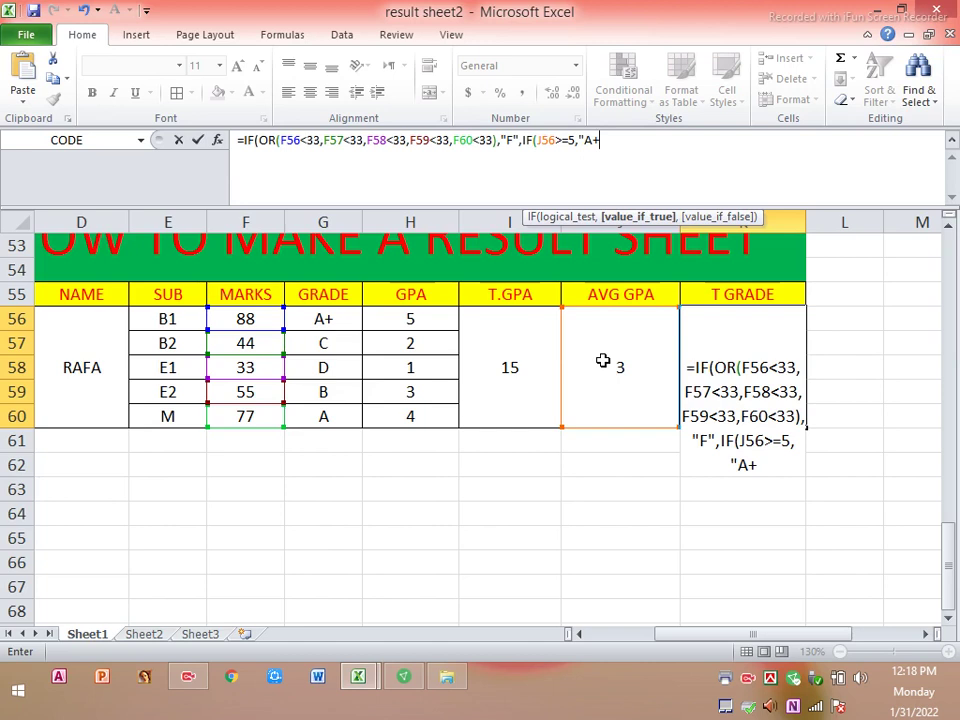
pyautogui.write('"')
pyautogui.write(',')
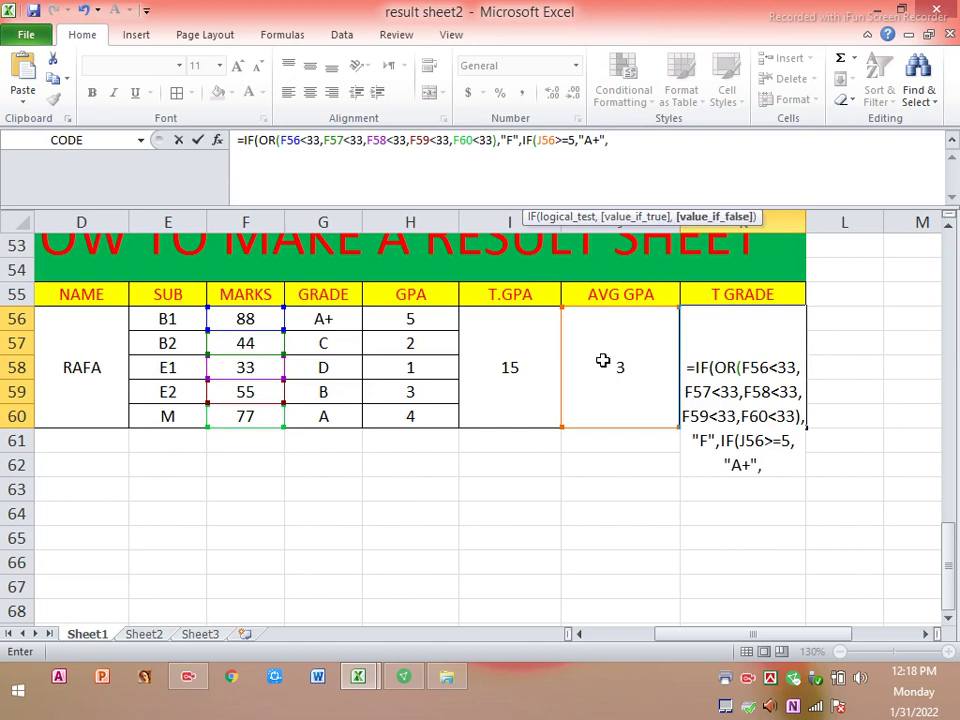
pyautogui.moveTo(742, 416); pyautogui.dragTo(400, 416)
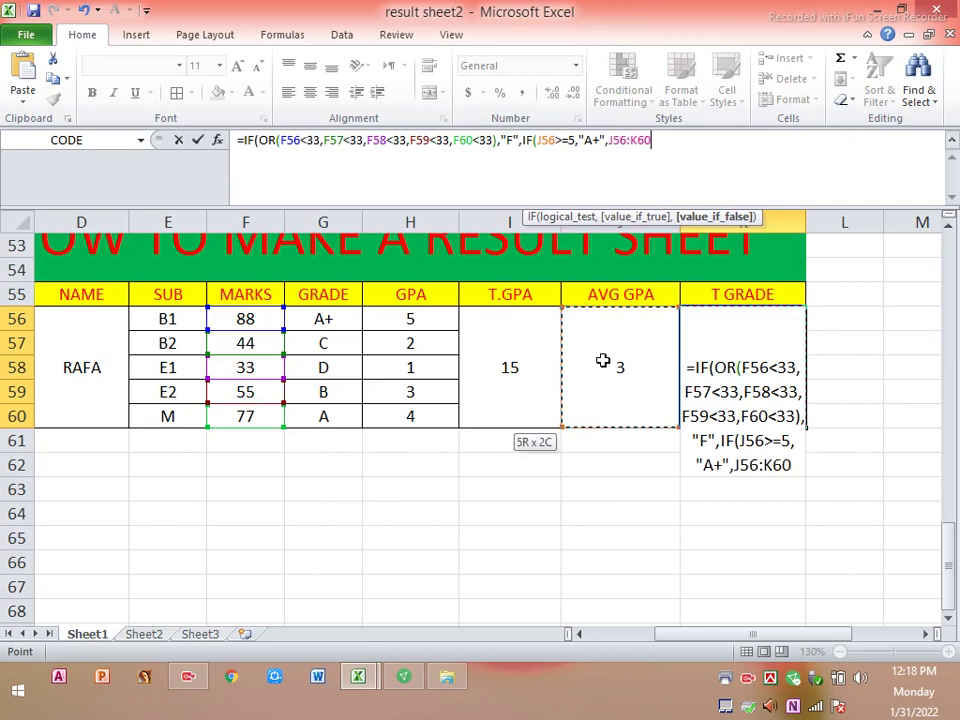
pyautogui.press('BackSpace')
pyautogui.press('BackSpace')
pyautogui.press('BackSpace')
pyautogui.press('BackSpace')
pyautogui.press('BackSpace')
pyautogui.press('BackSpace')
pyautogui.press('BackSpace')
# Step: Copy the IF(J56>=5,"A+", clause and paste it repeatedly into the formula
pyautogui.moveTo(608, 140); pyautogui.dragTo(522, 140)
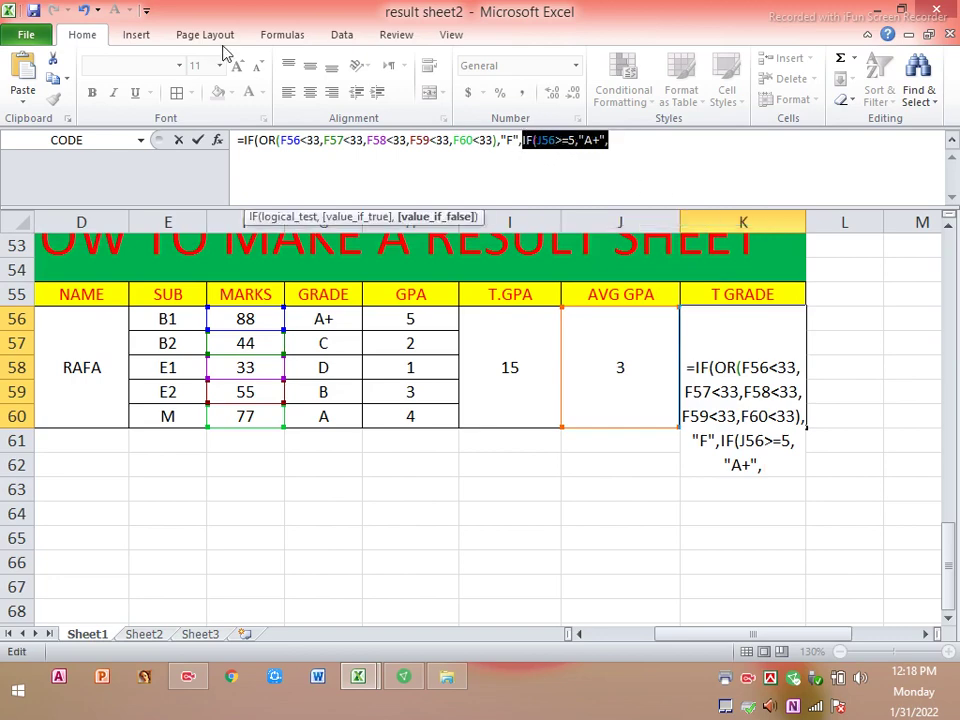
pyautogui.click(53, 80)
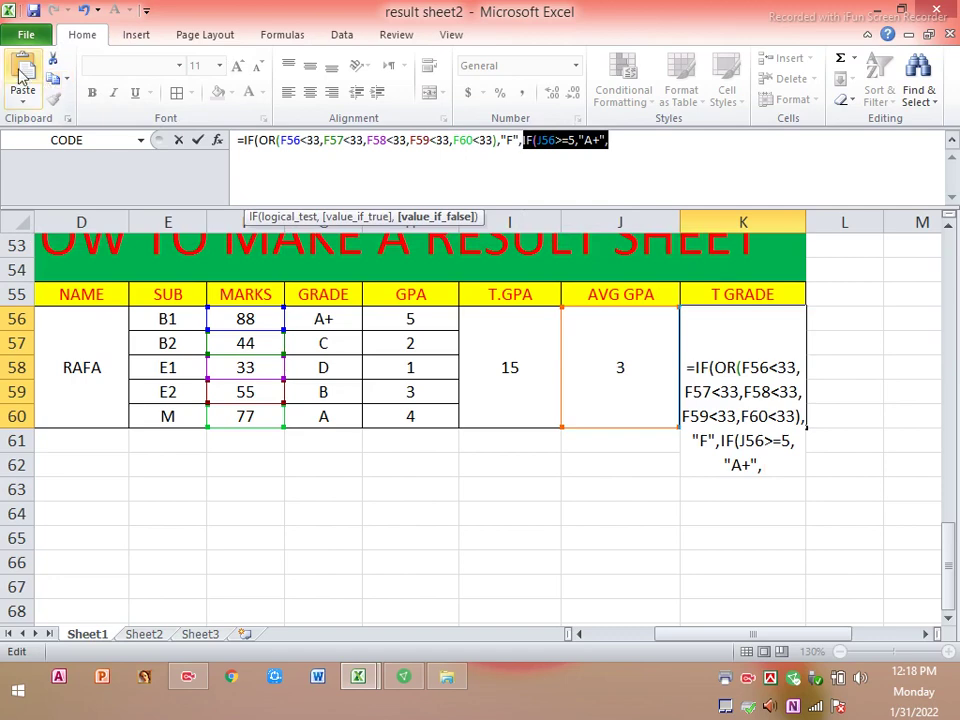
pyautogui.click(20, 75)
pyautogui.click(20, 75)
pyautogui.click(20, 75)
pyautogui.click(20, 75)
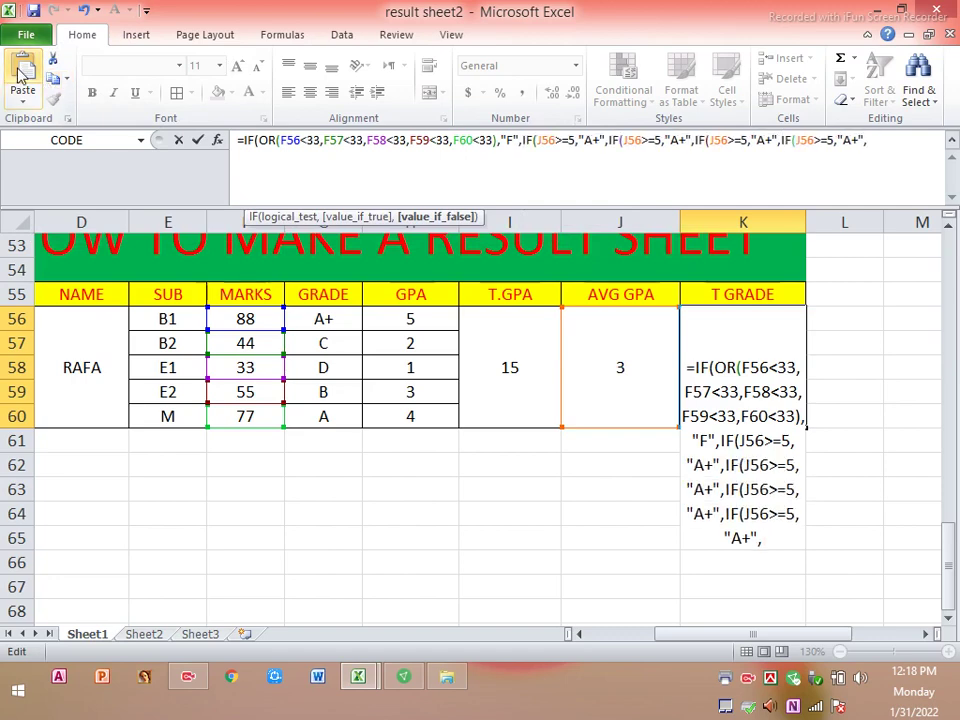
pyautogui.click(20, 75)
pyautogui.click(20, 75)
pyautogui.click(20, 75)
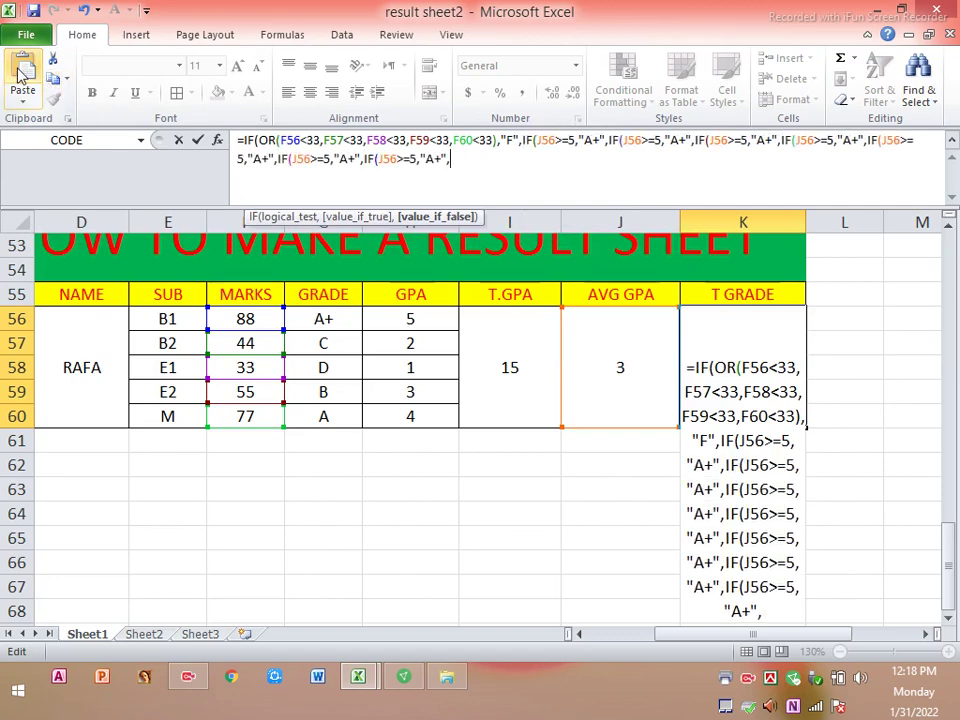
pyautogui.click(617, 143)
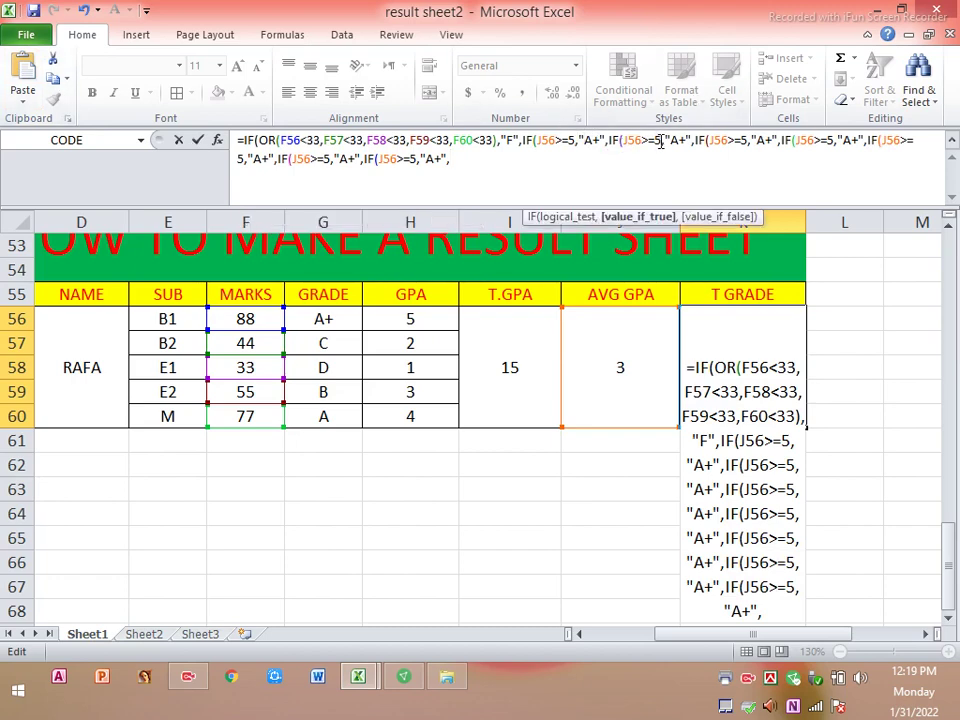
# Step: Change the second clause to grade A at 4 and the third to A- at 3.5
pyautogui.click(661, 142)
pyautogui.press('BackSpace')
pyautogui.write('4')
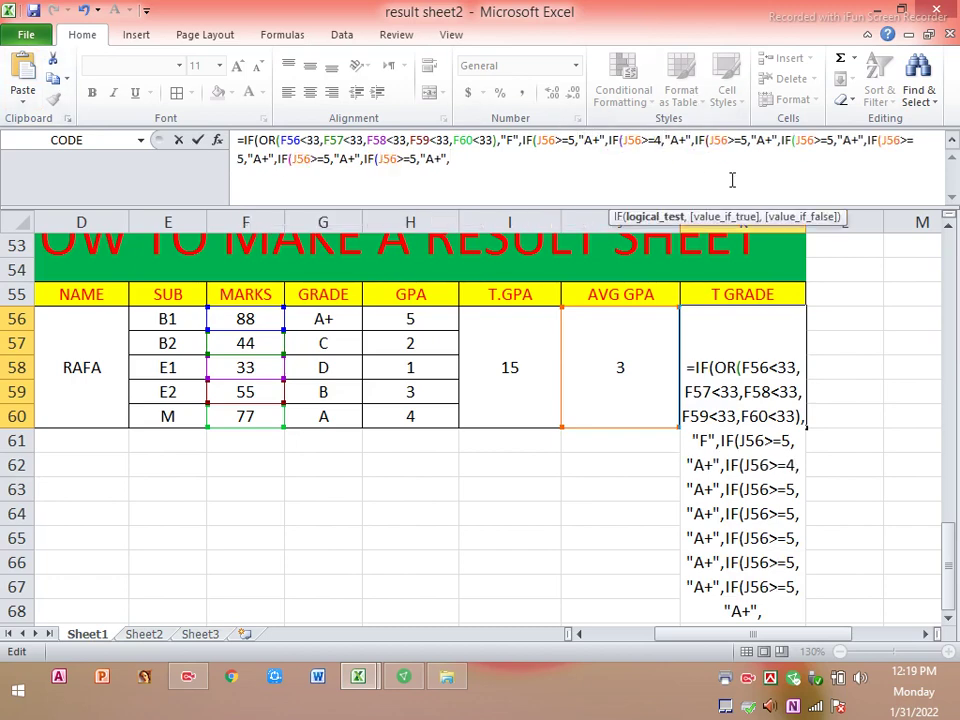
pyautogui.press('Right')
pyautogui.press('Right')
pyautogui.press('Right')
pyautogui.press('BackSpace')
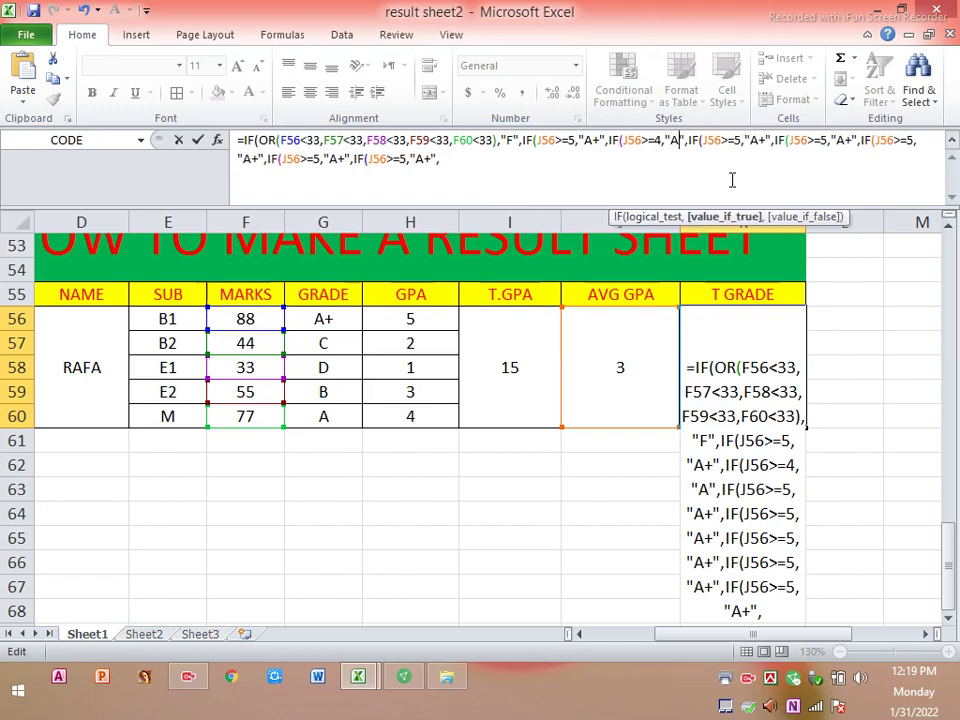
pyautogui.press('Right')
pyautogui.press('Right')
pyautogui.press('Right')
pyautogui.press('Right')
pyautogui.press('Right')
pyautogui.press('Right')
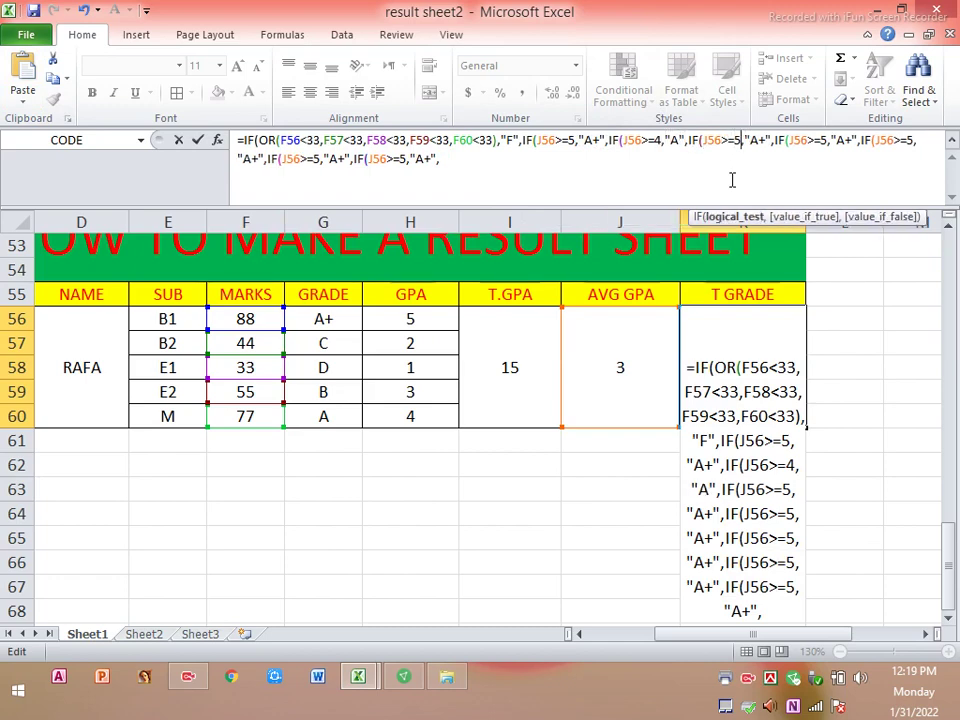
pyautogui.press('Left')
pyautogui.write('3.')
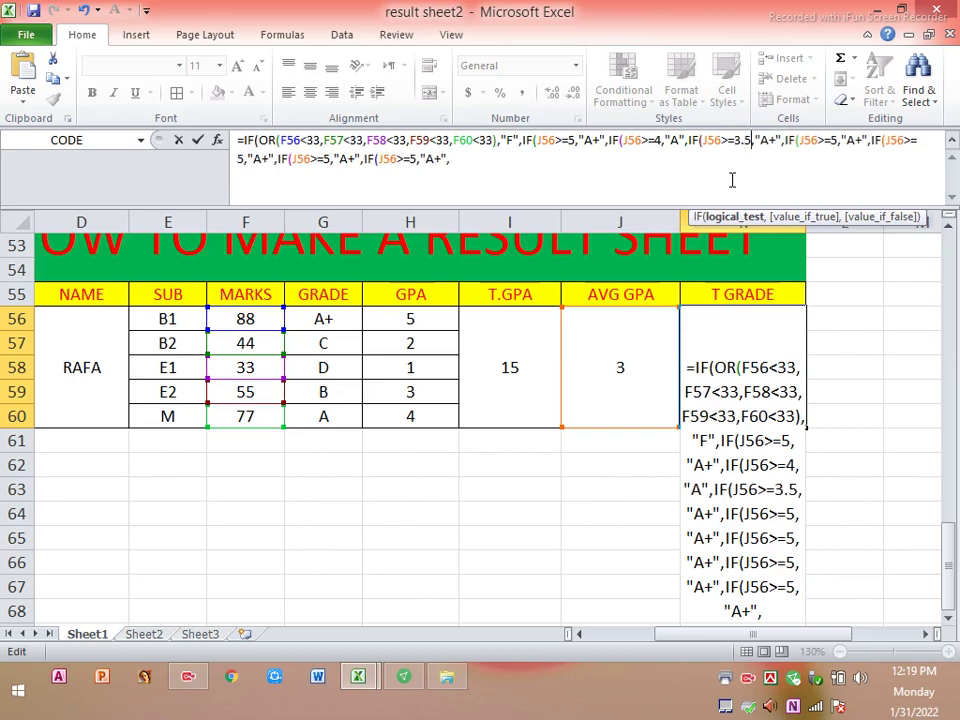
pyautogui.press('Right')
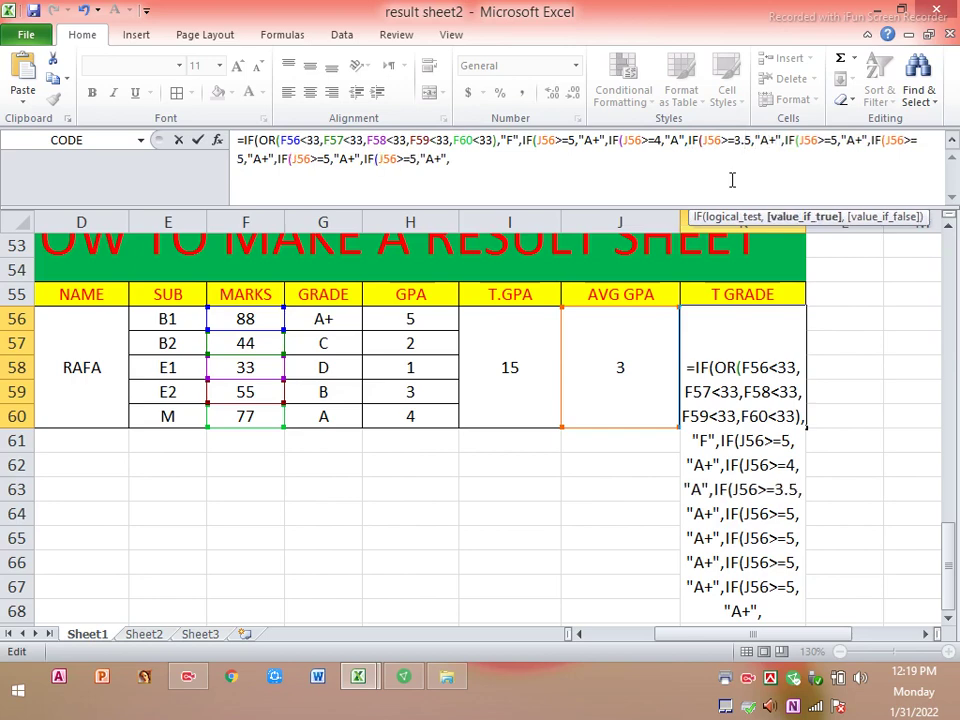
pyautogui.press('BackSpace')
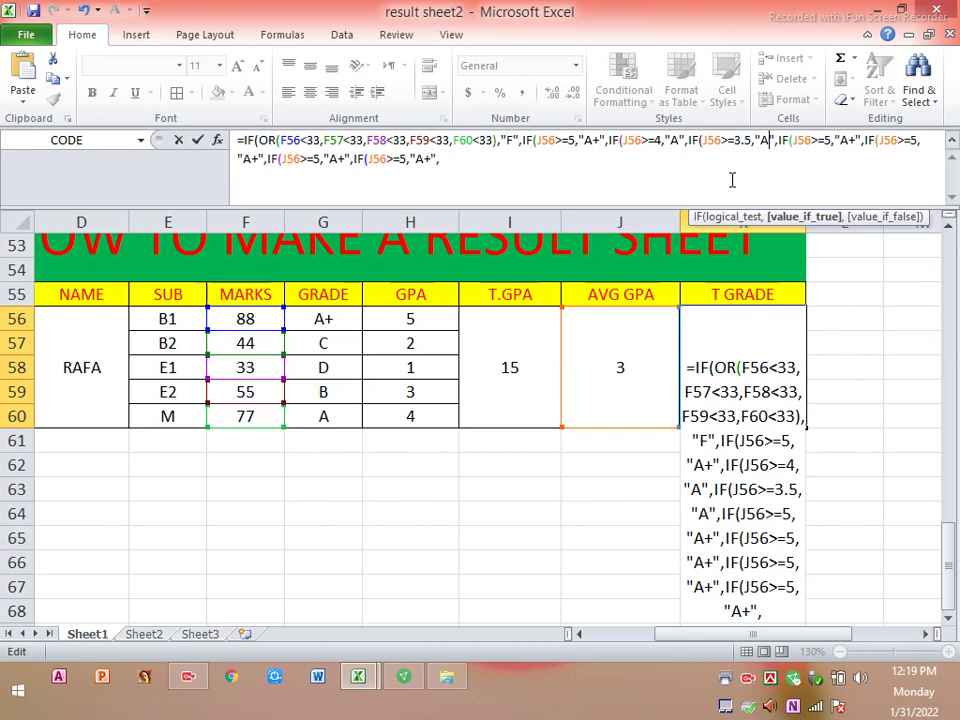
pyautogui.write('-')
# Step: Set the next clauses to grade B at threshold 3 and grade C at threshold 2
pyautogui.press('Right')
pyautogui.press('Right')
pyautogui.press('Right')
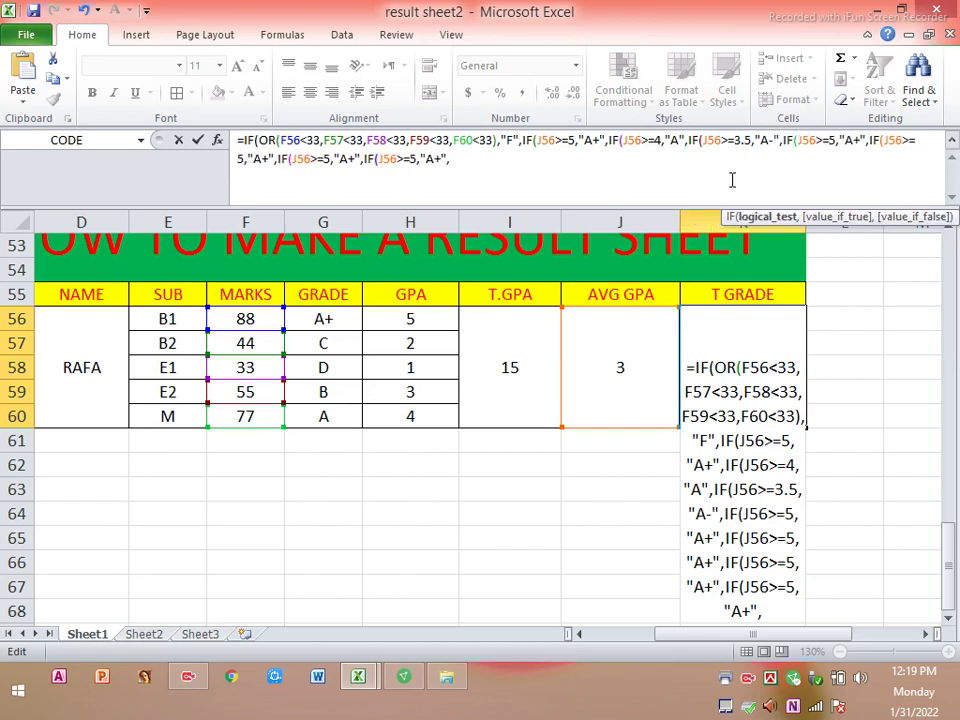
pyautogui.press('Delete')
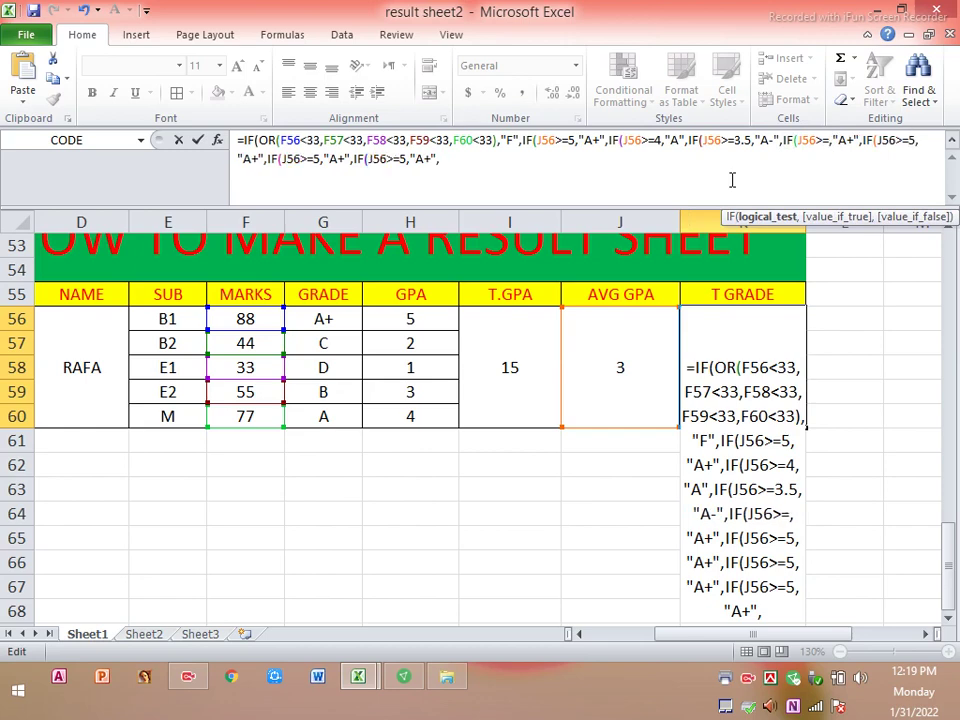
pyautogui.write('3')
pyautogui.press('Right')
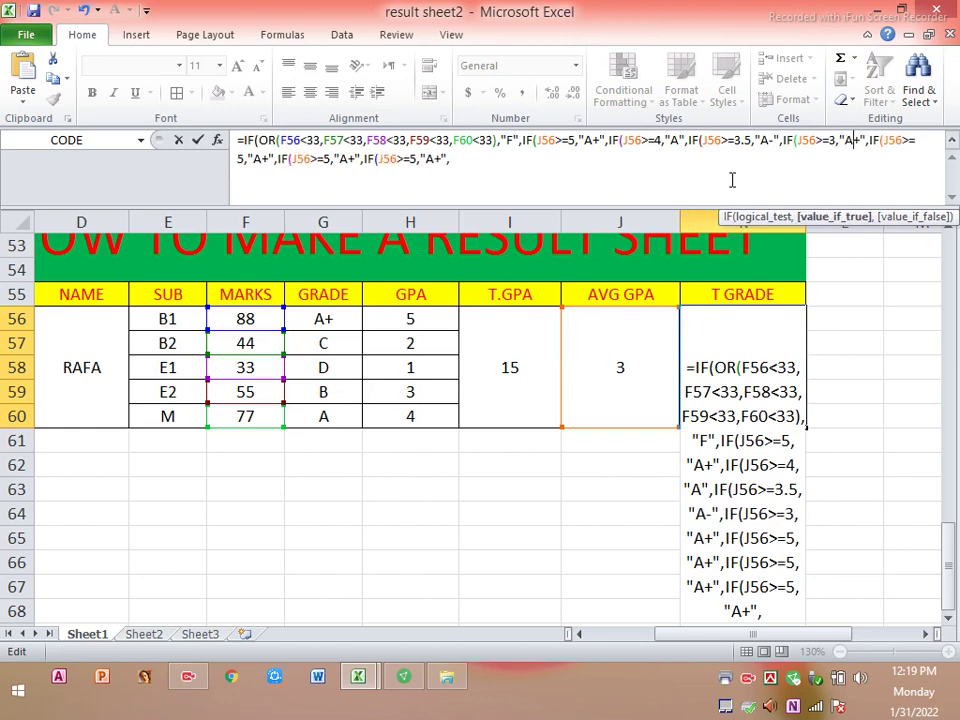
pyautogui.press('BackSpace')
pyautogui.press('BackSpace')
pyautogui.write('B')
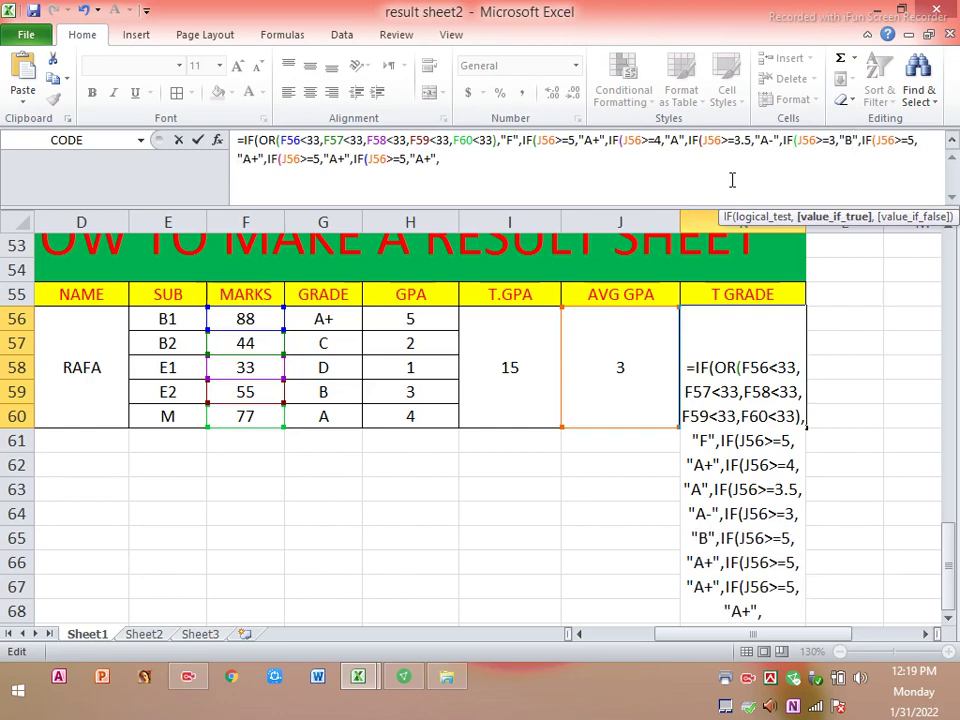
pyautogui.press('Right')
pyautogui.press('Right')
pyautogui.press('Right')
pyautogui.press('Right')
pyautogui.press('Right')
pyautogui.press('Right')
pyautogui.press('Right')
pyautogui.press('Right')
pyautogui.press('Right')
pyautogui.press('Right')
pyautogui.press('Delete')
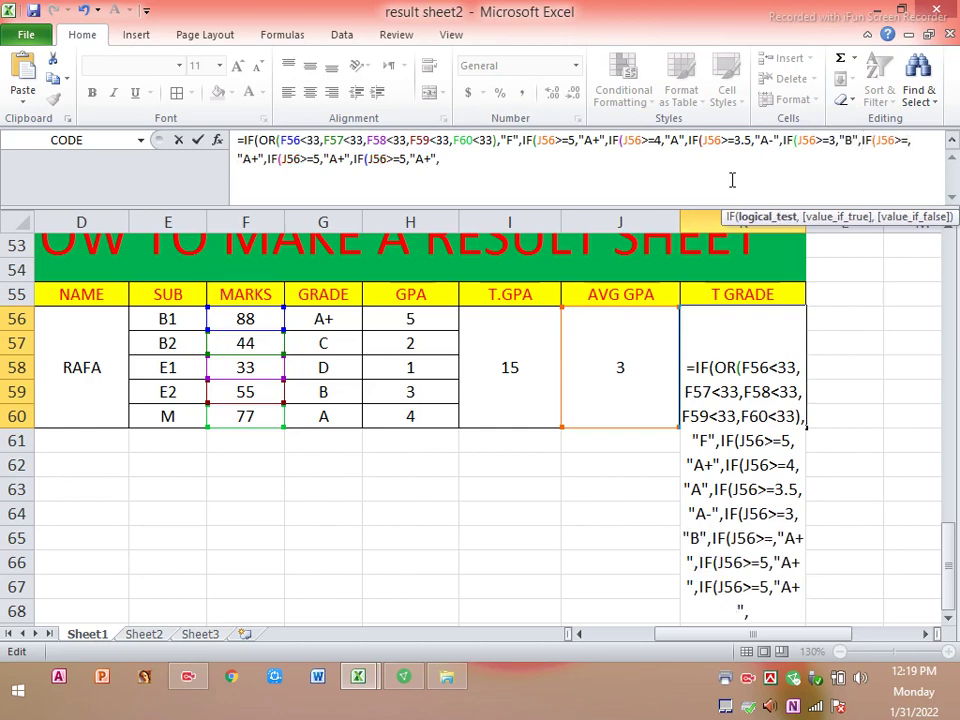
pyautogui.write('2')
pyautogui.press('Right')
pyautogui.press('Right')
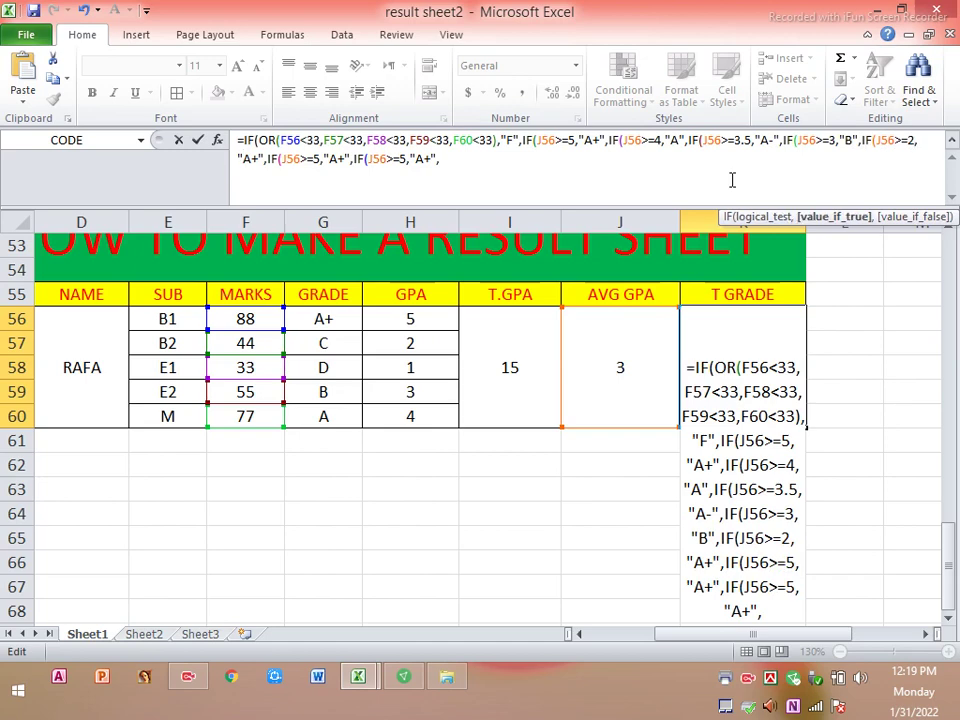
pyautogui.press('Delete')
pyautogui.press('Delete')
pyautogui.write('C')
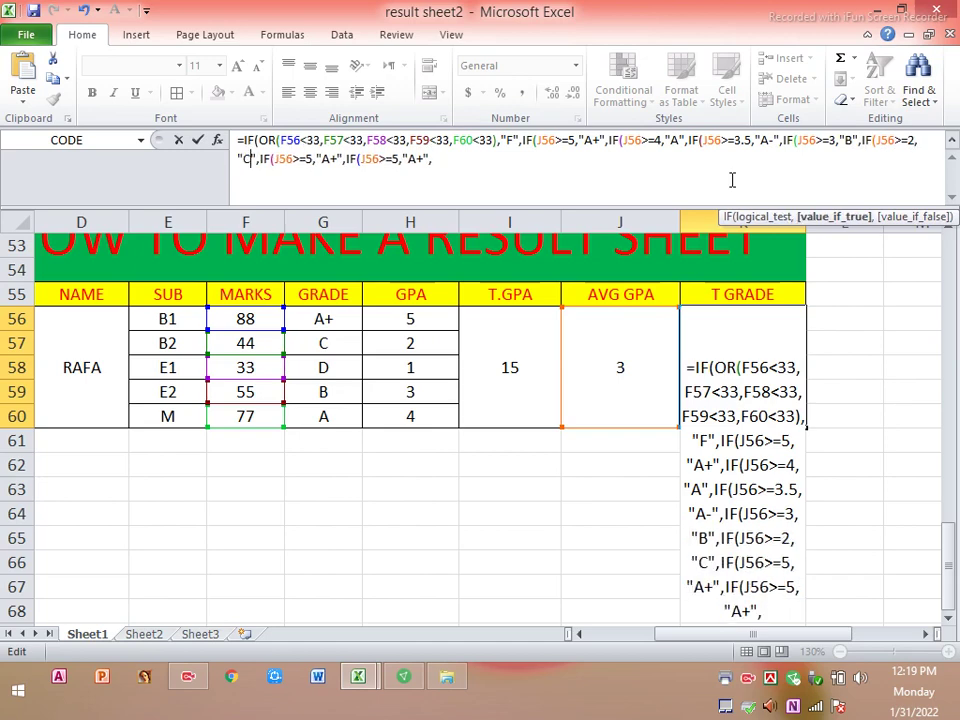
# Step: Set the last clauses to grade D at threshold 1 and grade F at threshold 0
pyautogui.press('Right')
pyautogui.press('Right')
pyautogui.press('Right')
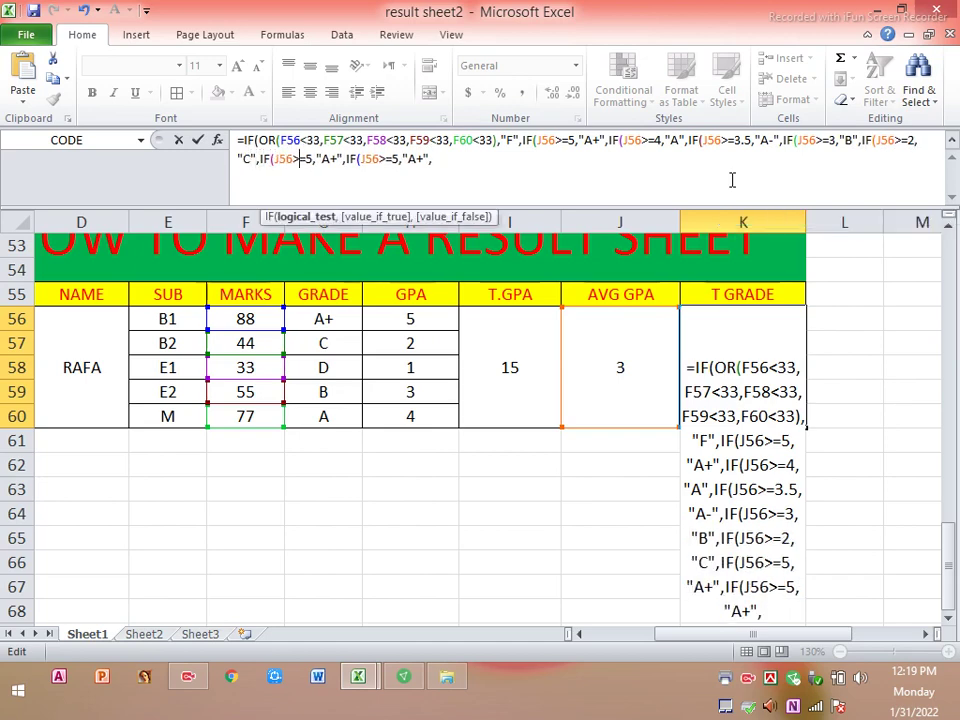
pyautogui.press('Right')
pyautogui.write('1')
pyautogui.press('BackSpace')
pyautogui.press('BackSpace')
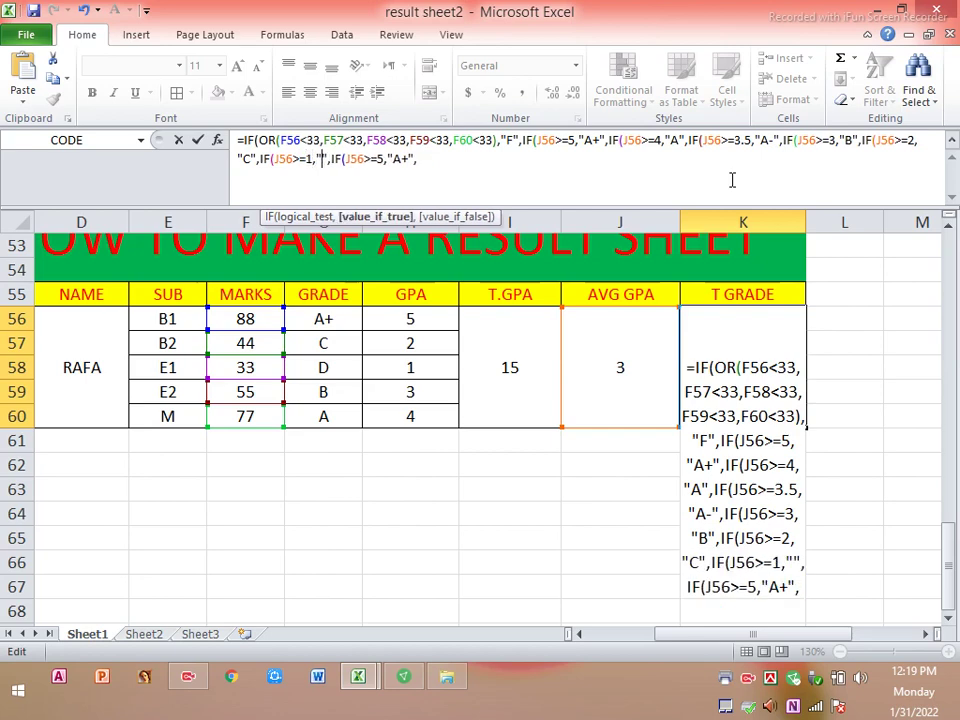
pyautogui.write('D')
pyautogui.press('Right')
pyautogui.press('Right')
pyautogui.press('Right')
pyautogui.press('Right')
pyautogui.press('Right')
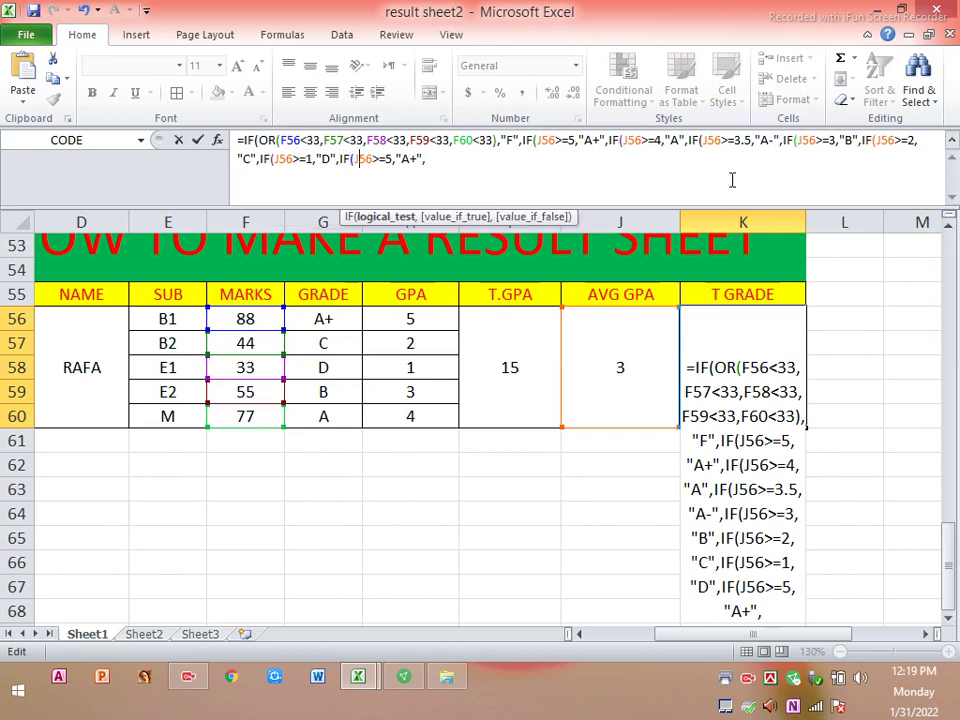
pyautogui.press('BackSpace')
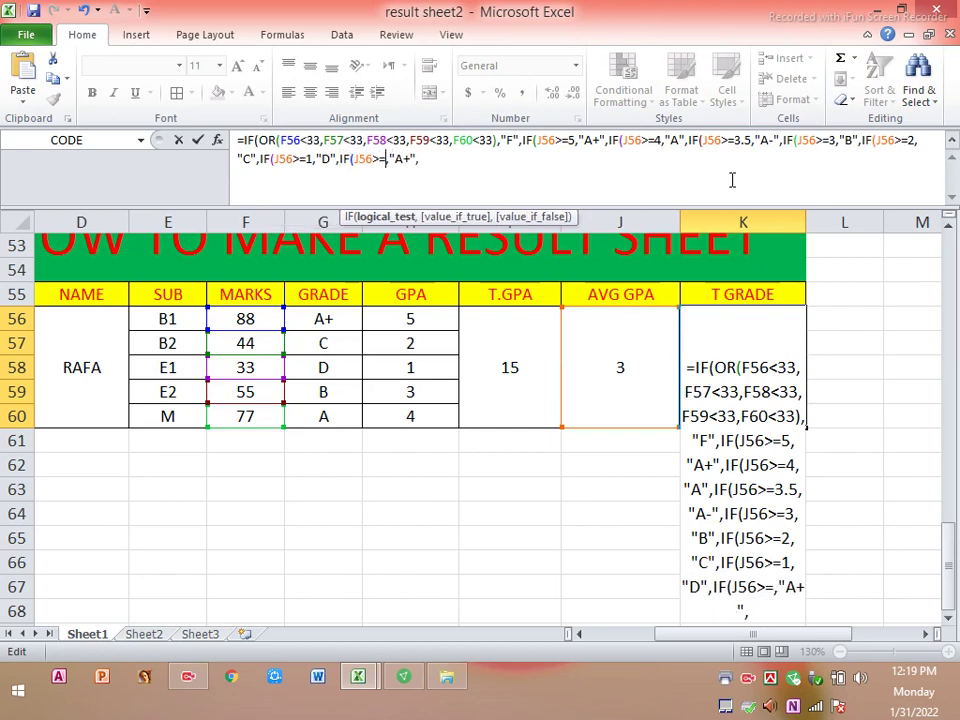
pyautogui.write('0')
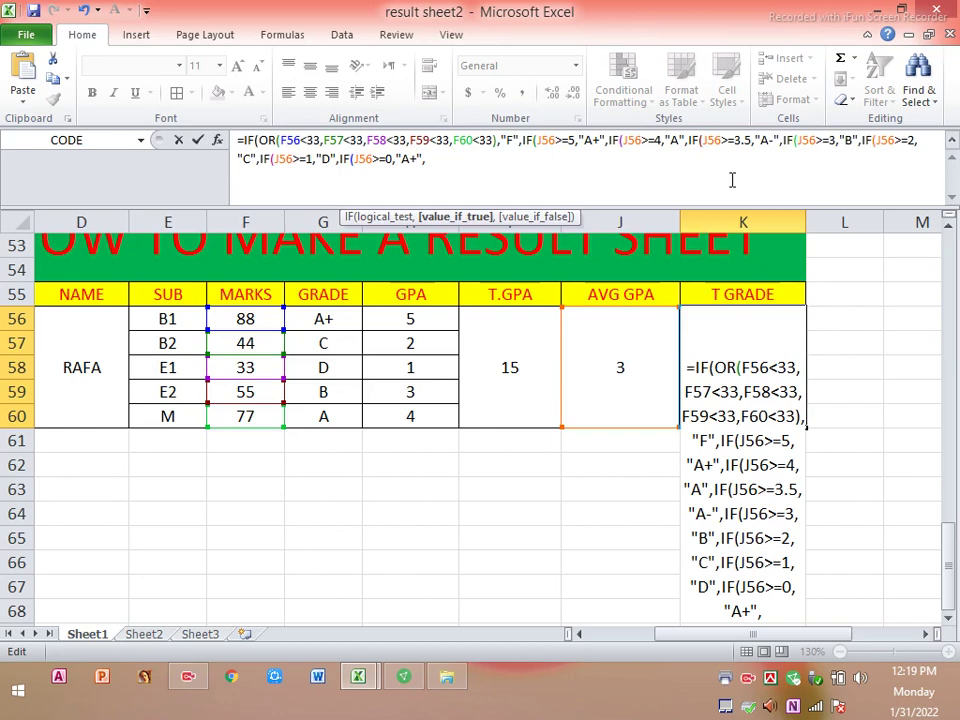
pyautogui.press('BackSpace')
pyautogui.press('BackSpace')
pyautogui.write('F')
# Step: Enter the formula, accept the closing-parenthesis correction, and check the T GRADE and AVG GPA cells
pyautogui.press('Return')
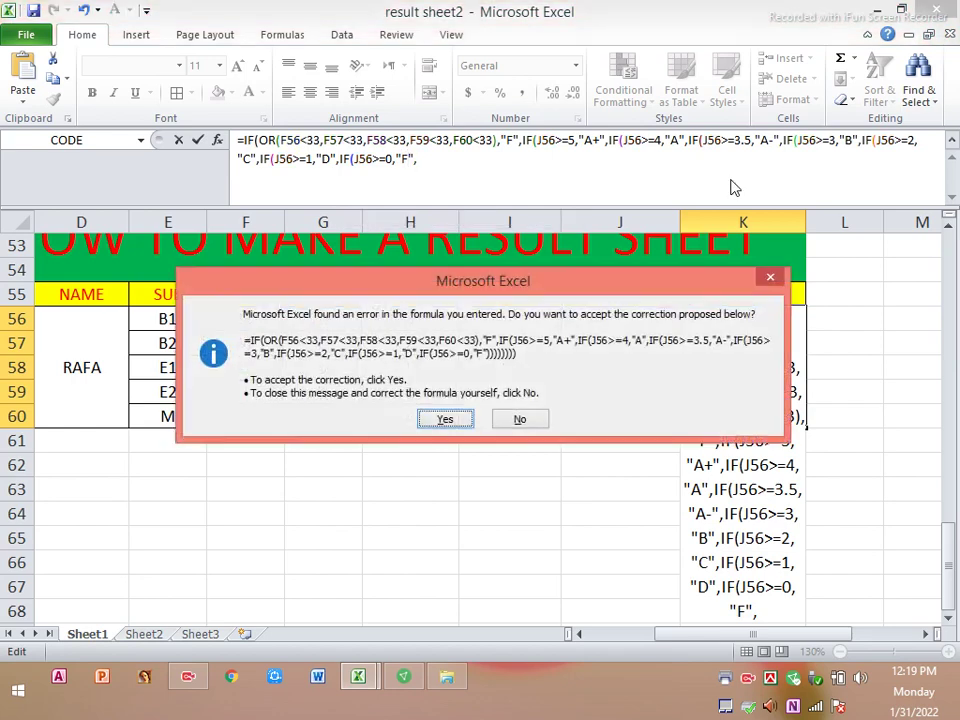
pyautogui.press('Return')
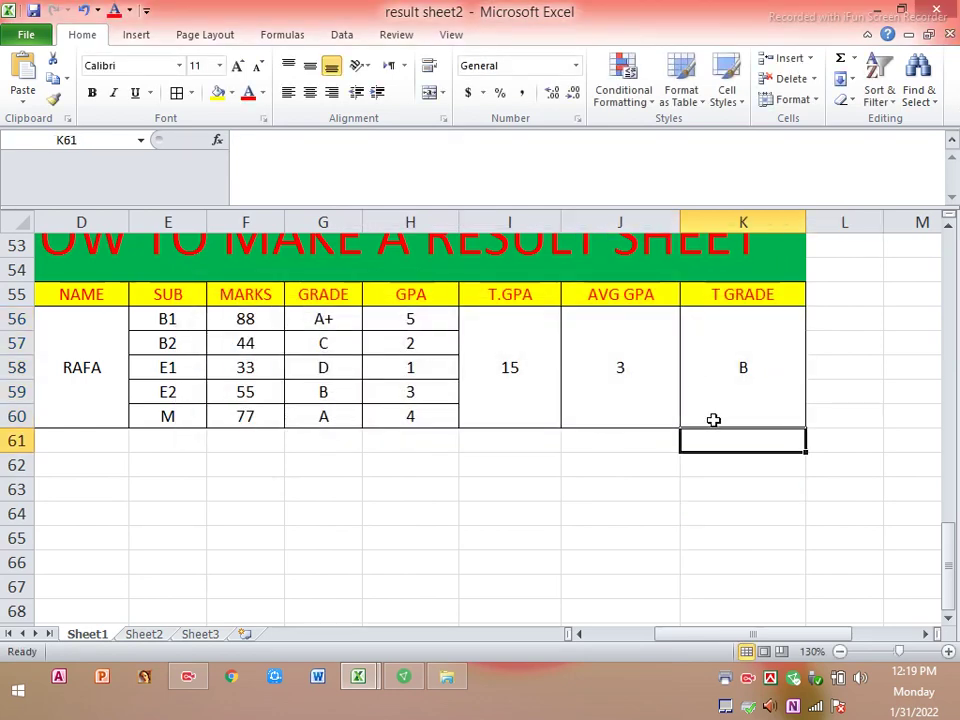
pyautogui.click(695, 395)
pyautogui.click(603, 373)
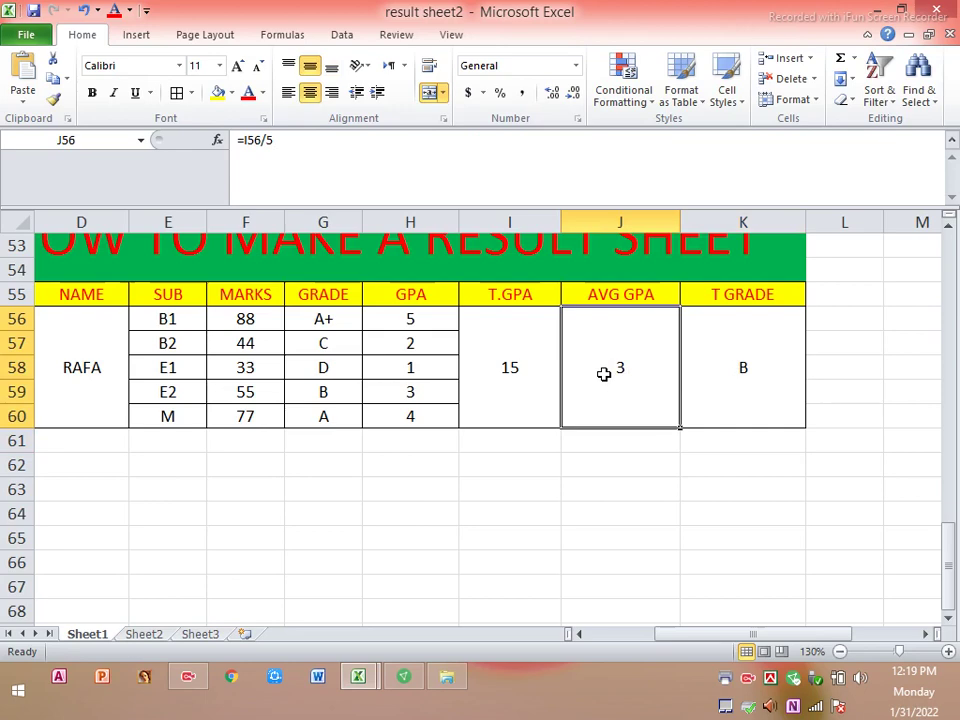
pyautogui.scroll(6, 603, 373)
pyautogui.scroll(1, 478, 315)
pyautogui.scroll(2, 414, 360)
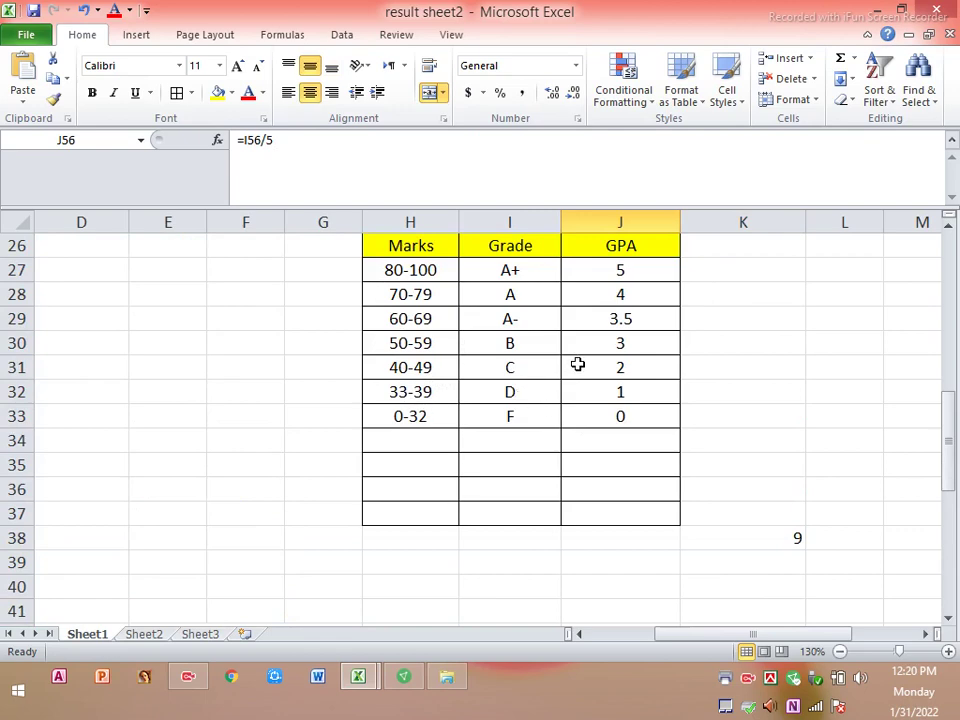
pyautogui.scroll(-6, 577, 366)
pyautogui.scroll(-4, 576, 369)
pyautogui.scroll(1, 575, 372)
pyautogui.scroll(1, 576, 373)
pyautogui.scroll(-1, 576, 373)
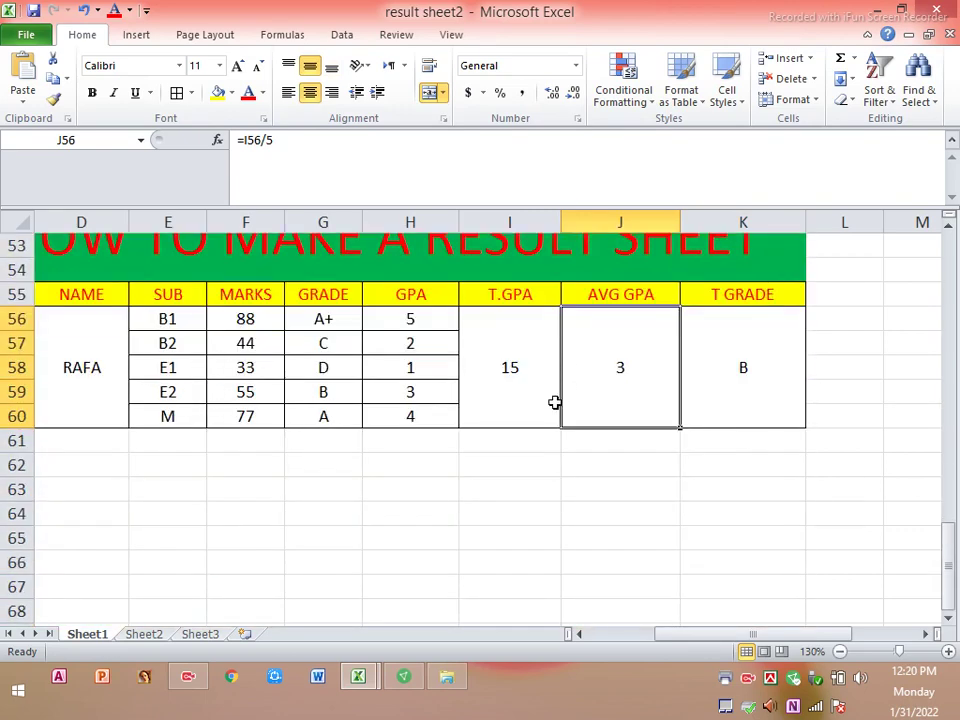
pyautogui.click(375, 398)
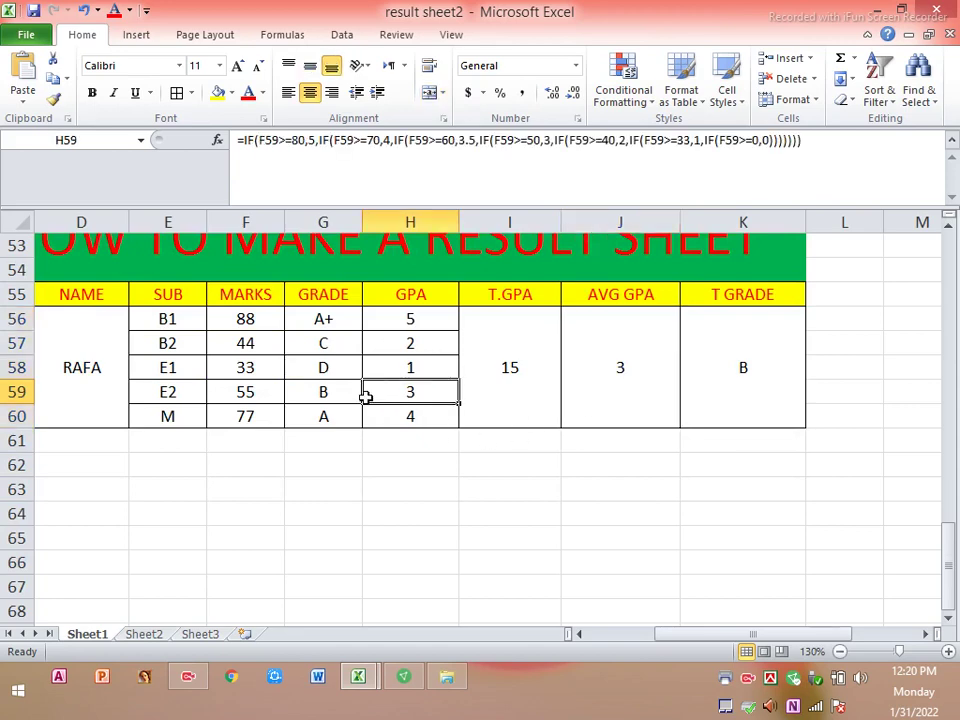
pyautogui.scroll(1, 380, 404)
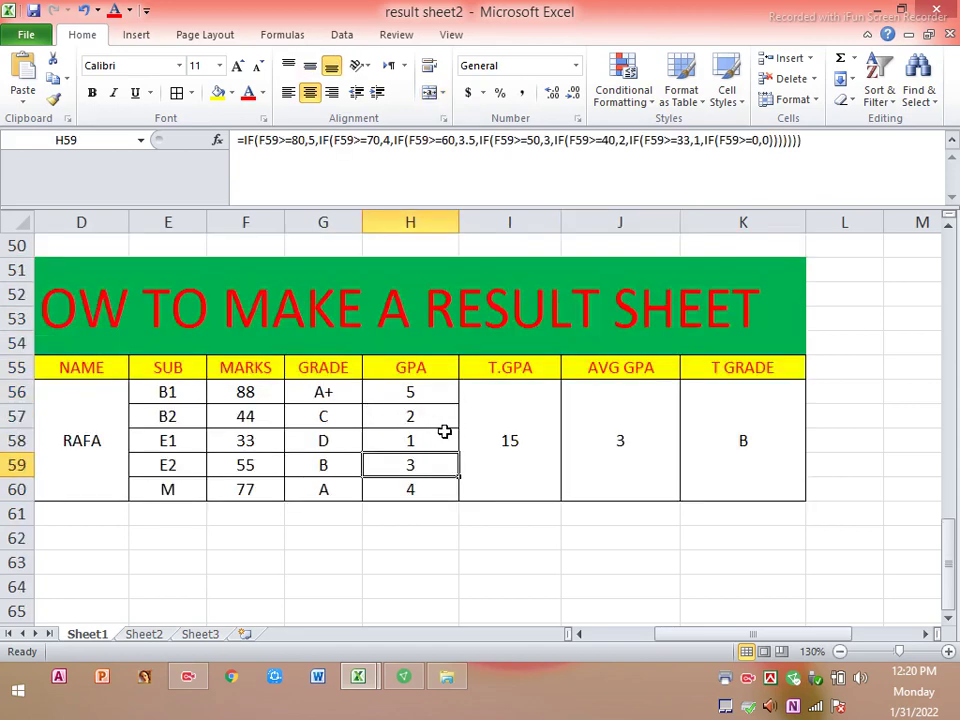
pyautogui.scroll(-1, 236, 521)
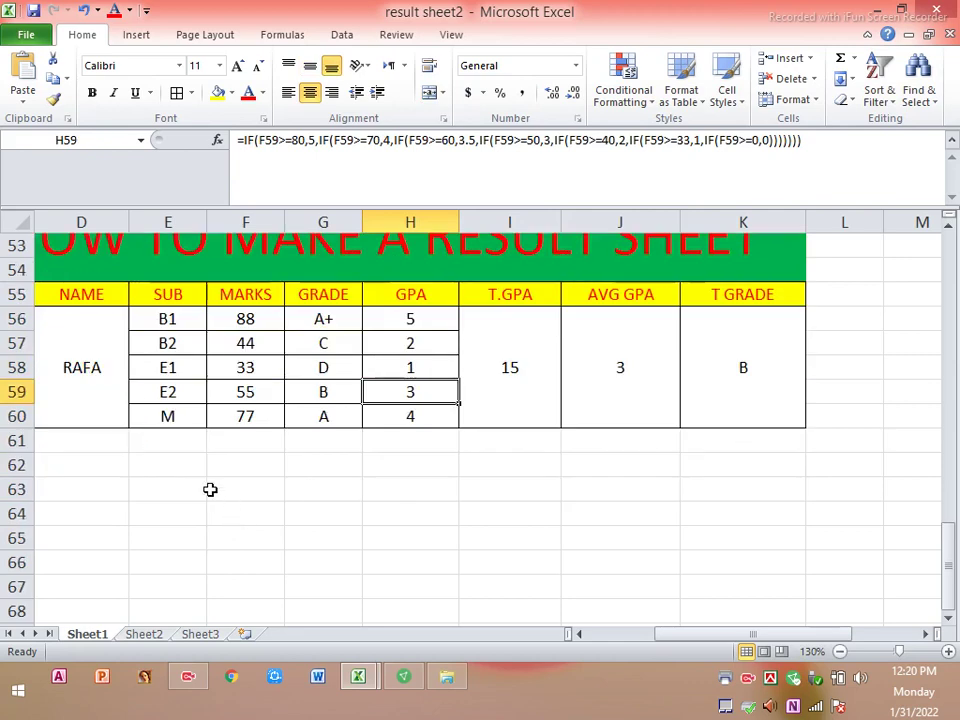
pyautogui.click(170, 441)
pyautogui.click(270, 490)
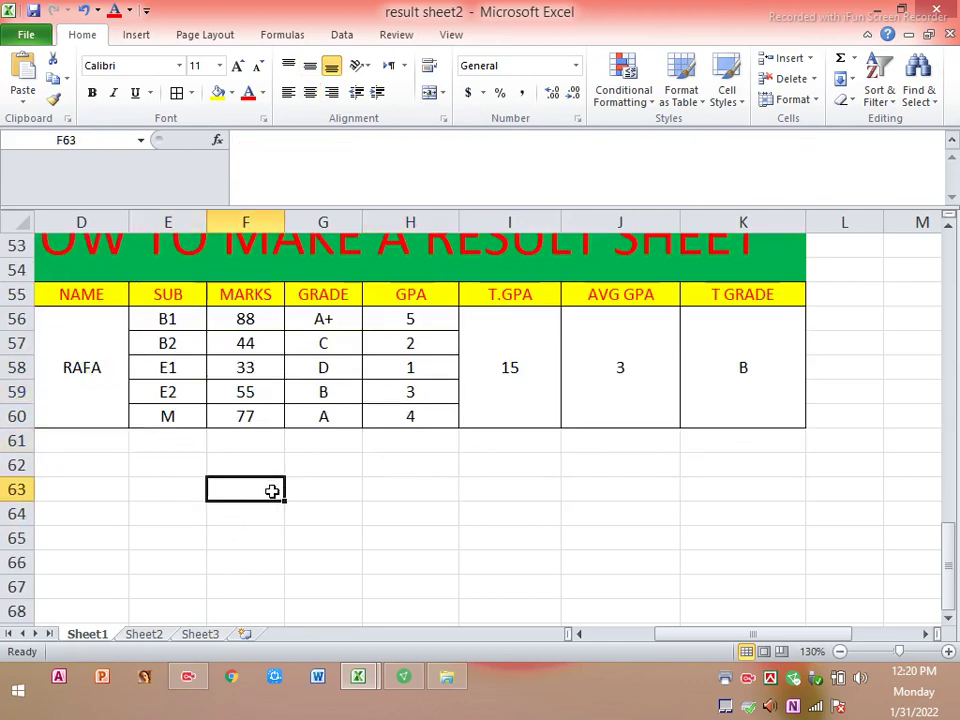
# Step: Add subject M2 with 44 marks in row 61 so grade C and GPA 2 calculate
pyautogui.click(162, 441)
pyautogui.click(277, 450)
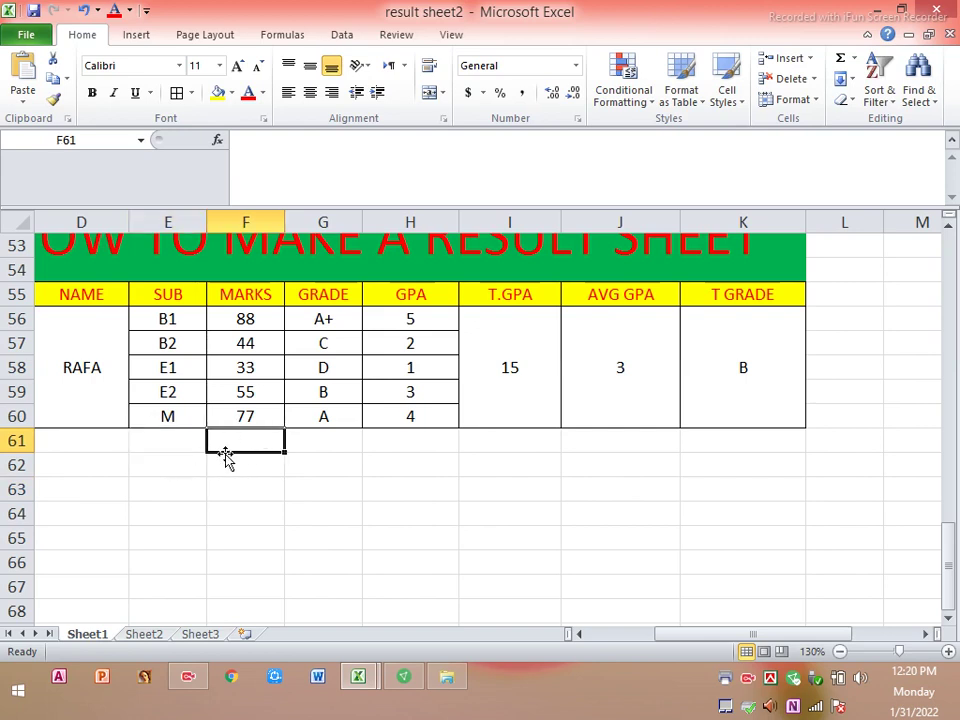
pyautogui.click(190, 442)
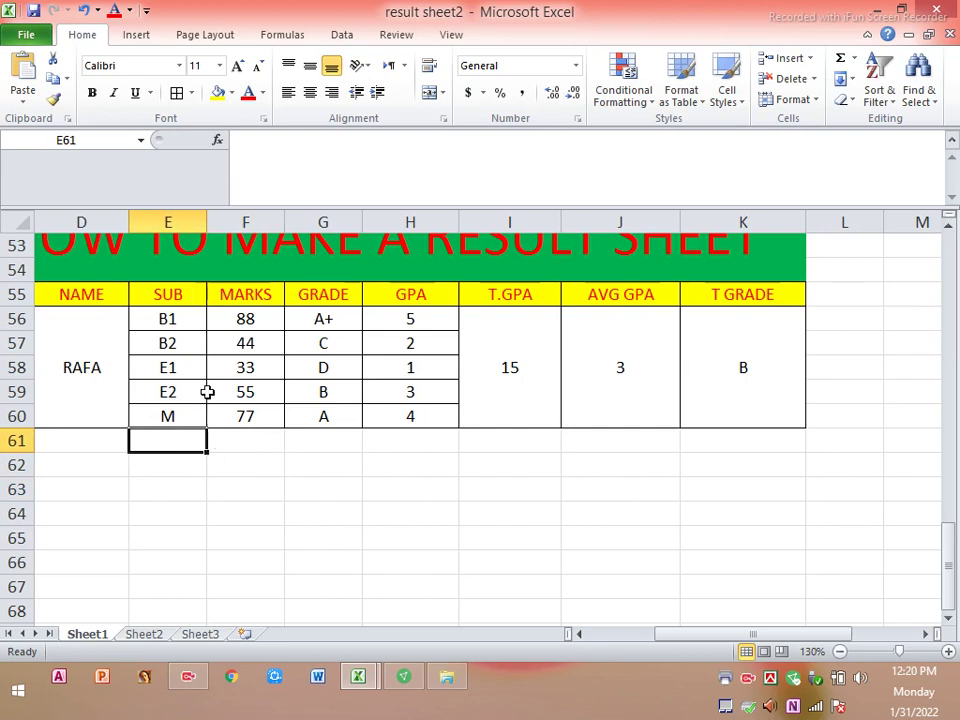
pyautogui.click(245, 481)
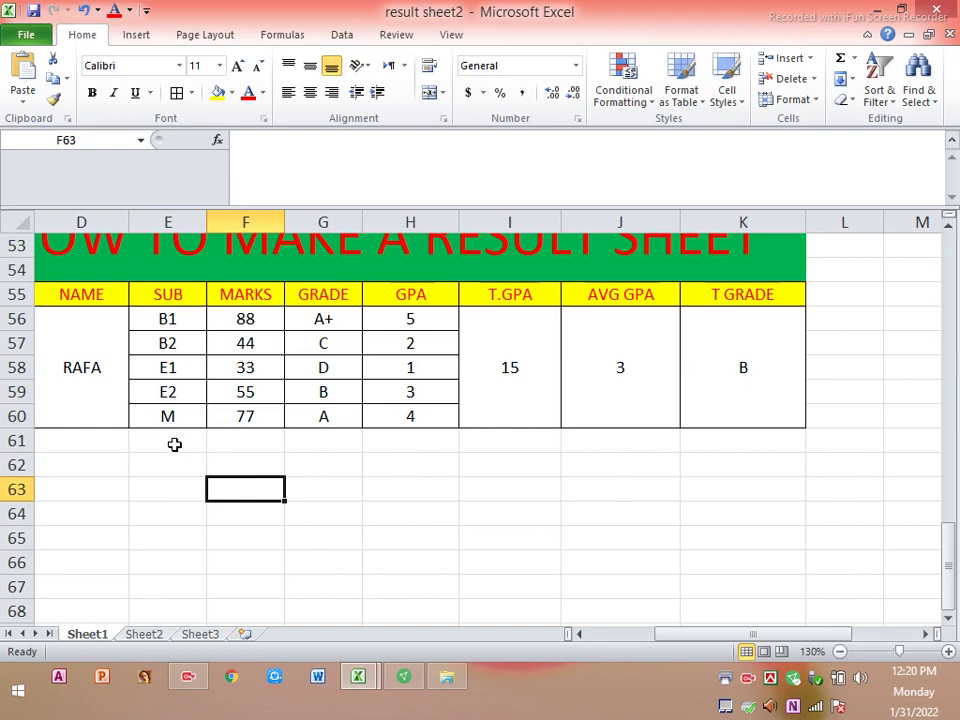
pyautogui.click(174, 444)
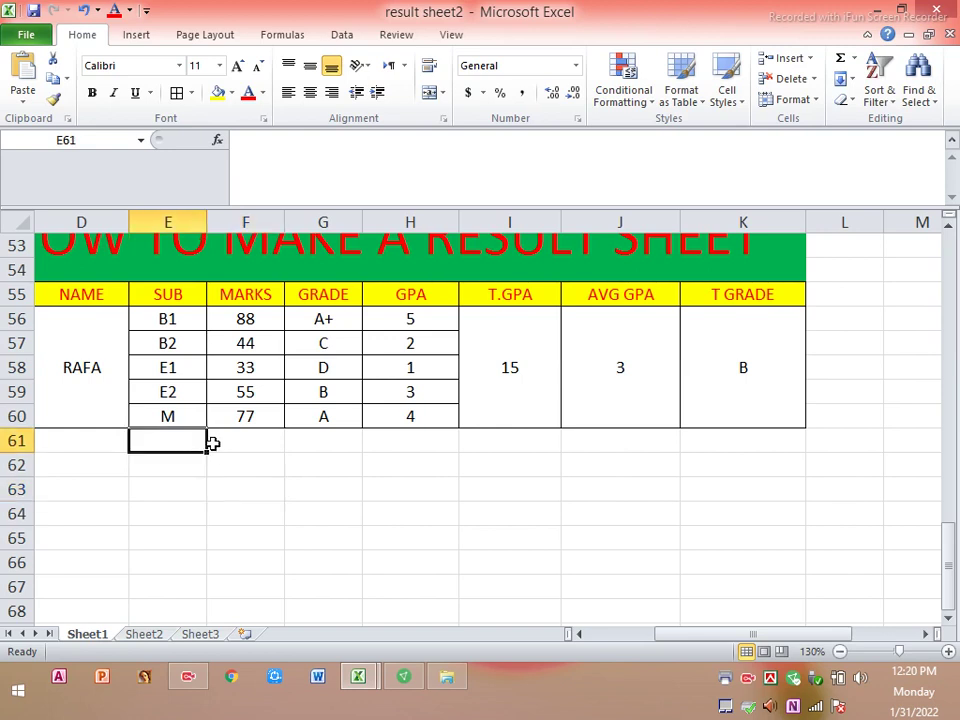
pyautogui.write('M2')
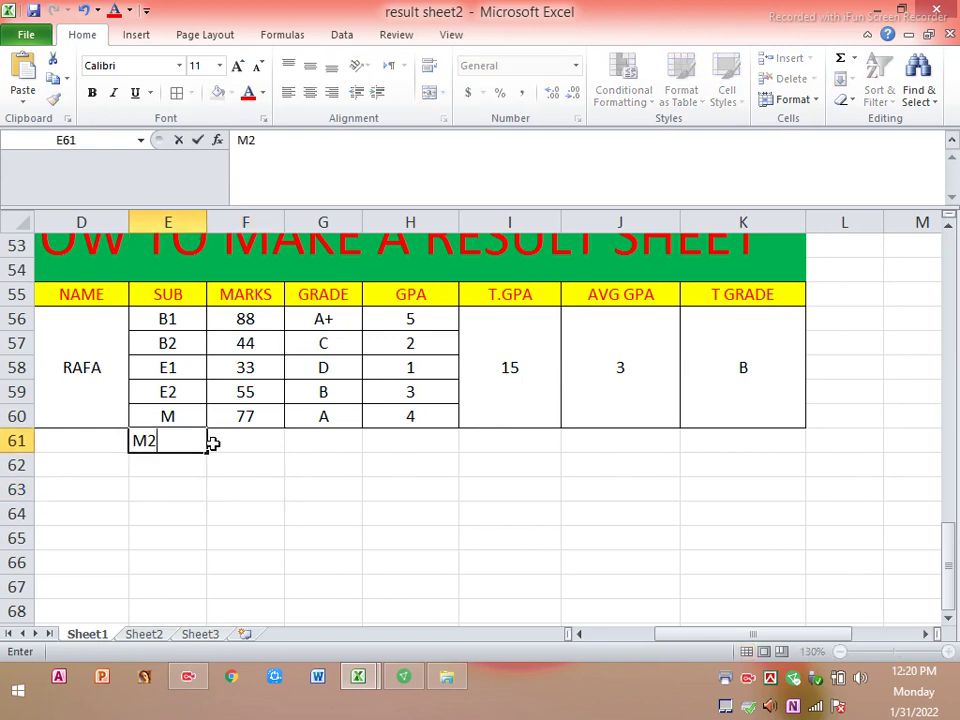
pyautogui.click(238, 443)
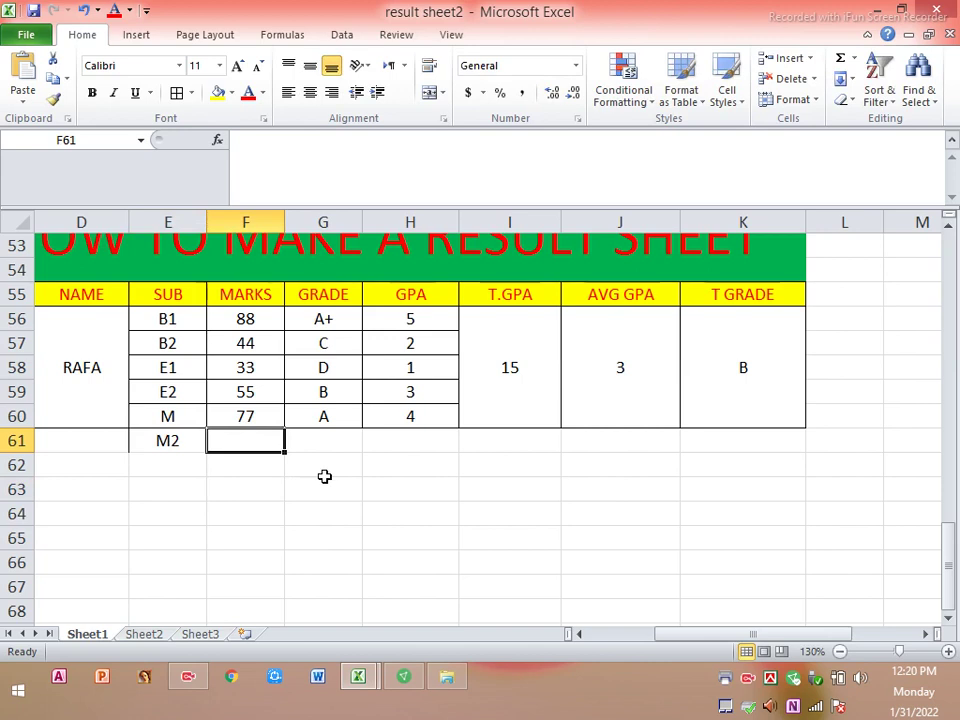
pyautogui.write('44')
pyautogui.click(337, 440)
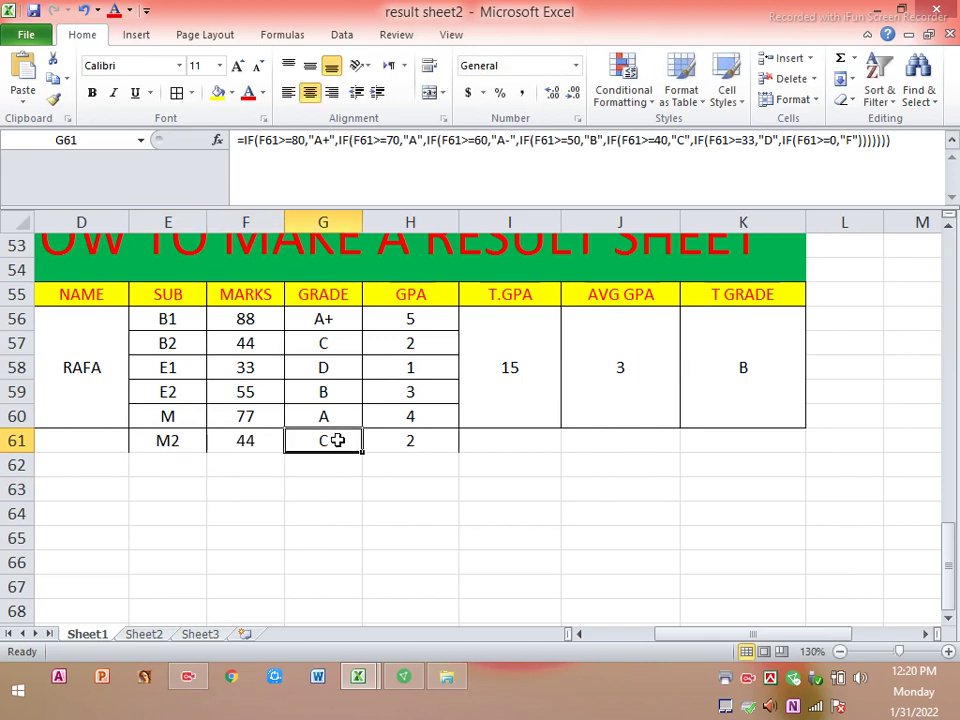
pyautogui.click(548, 496)
pyautogui.click(692, 519)
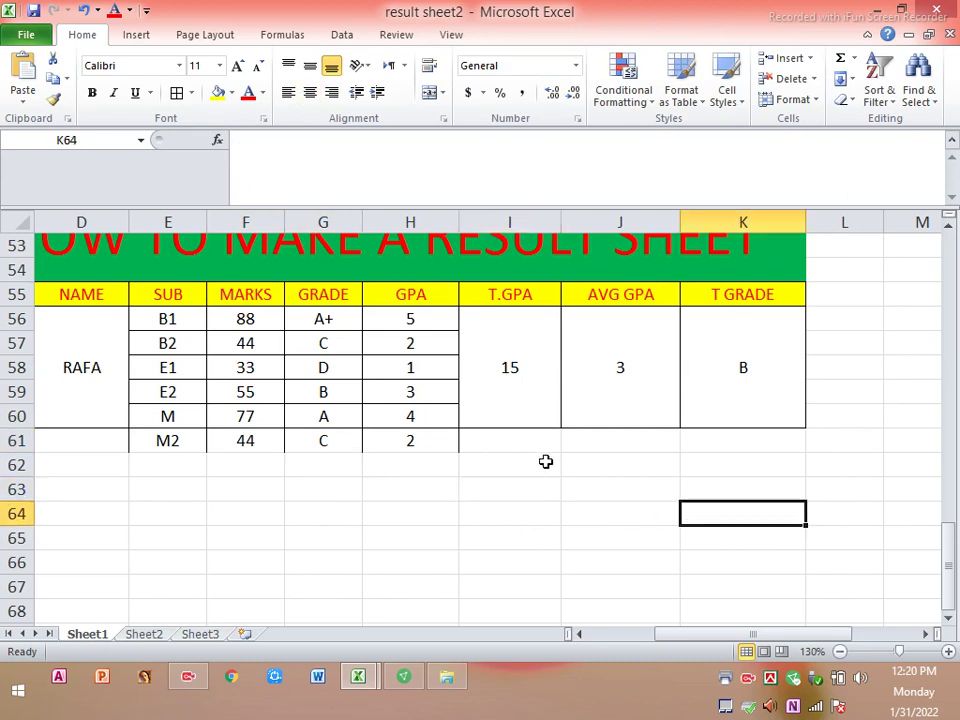
# Step: Add subject RE with 77 marks in row 62
pyautogui.click(163, 468)
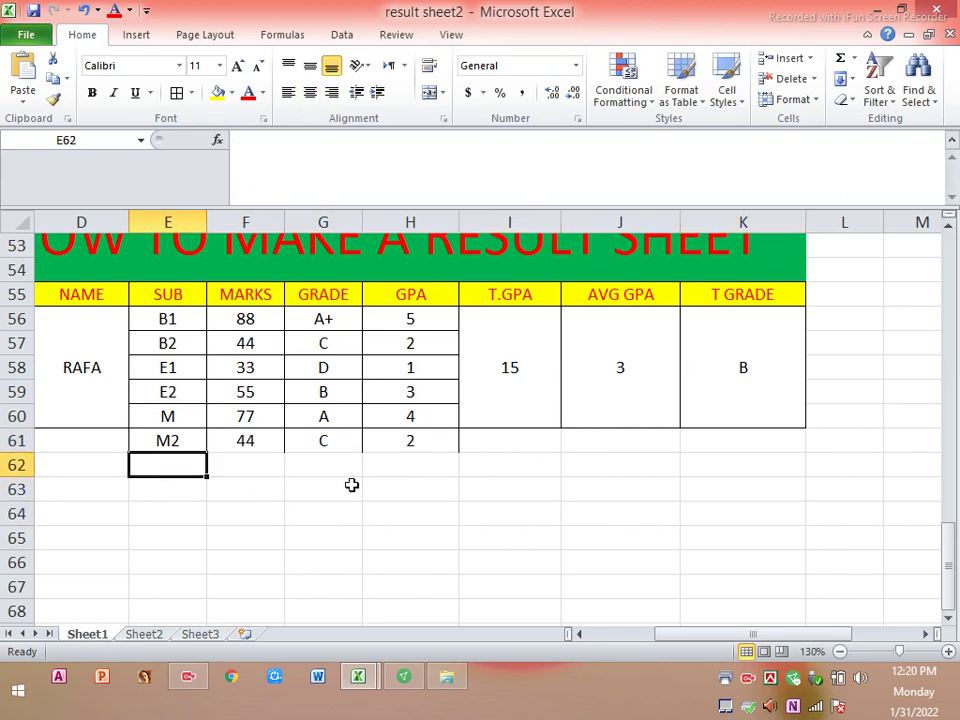
pyautogui.write('RE')
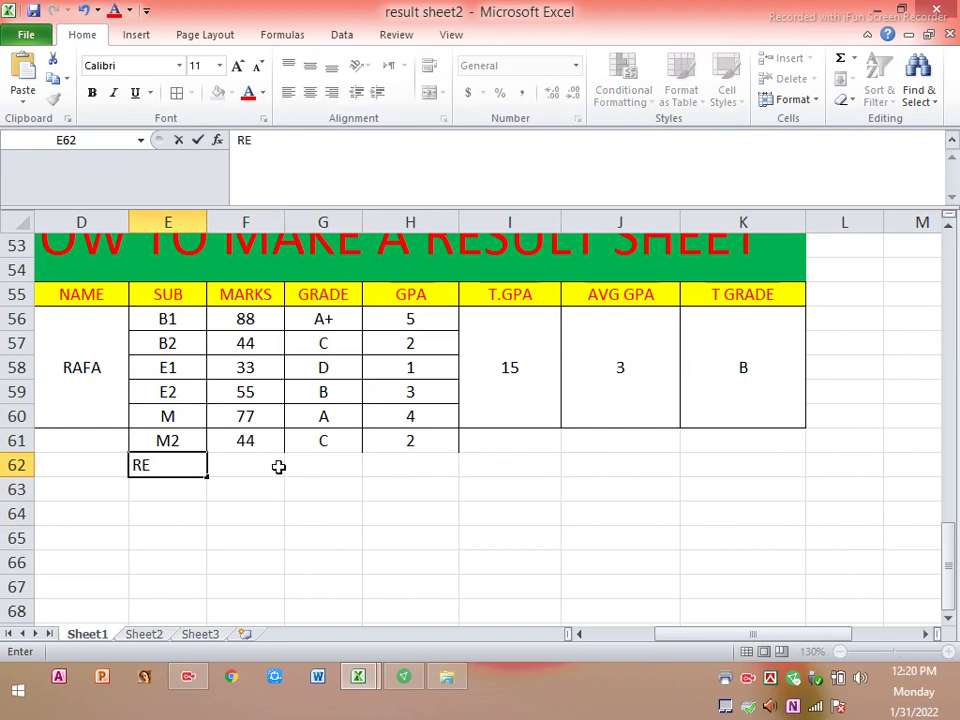
pyautogui.click(265, 462)
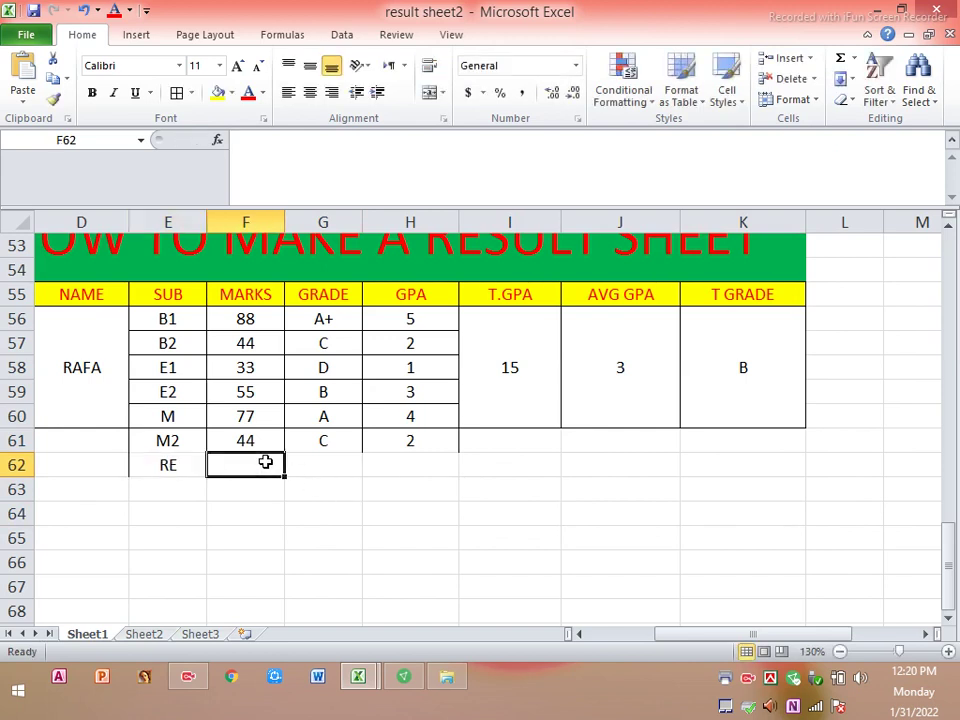
pyautogui.write('77')
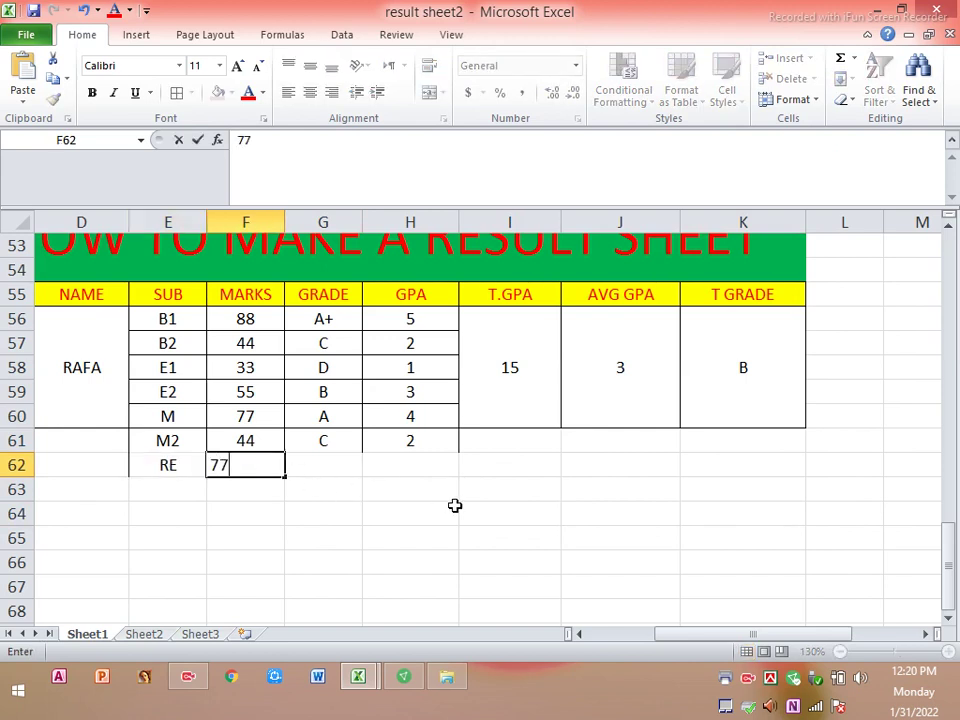
pyautogui.click(403, 541)
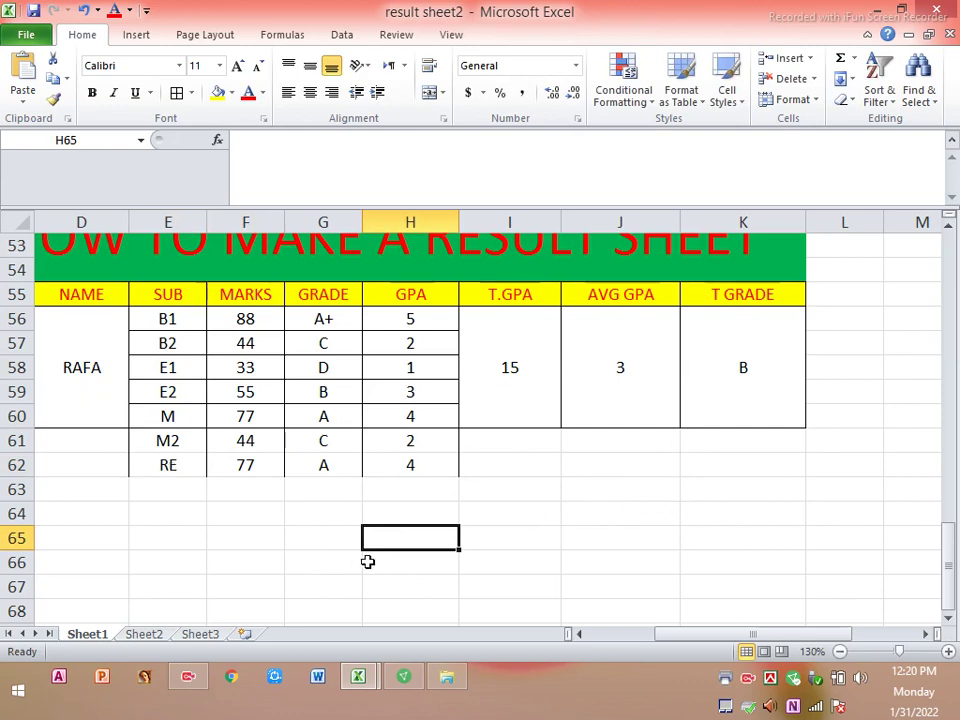
pyautogui.moveTo(697, 637); pyautogui.dragTo(632, 637)
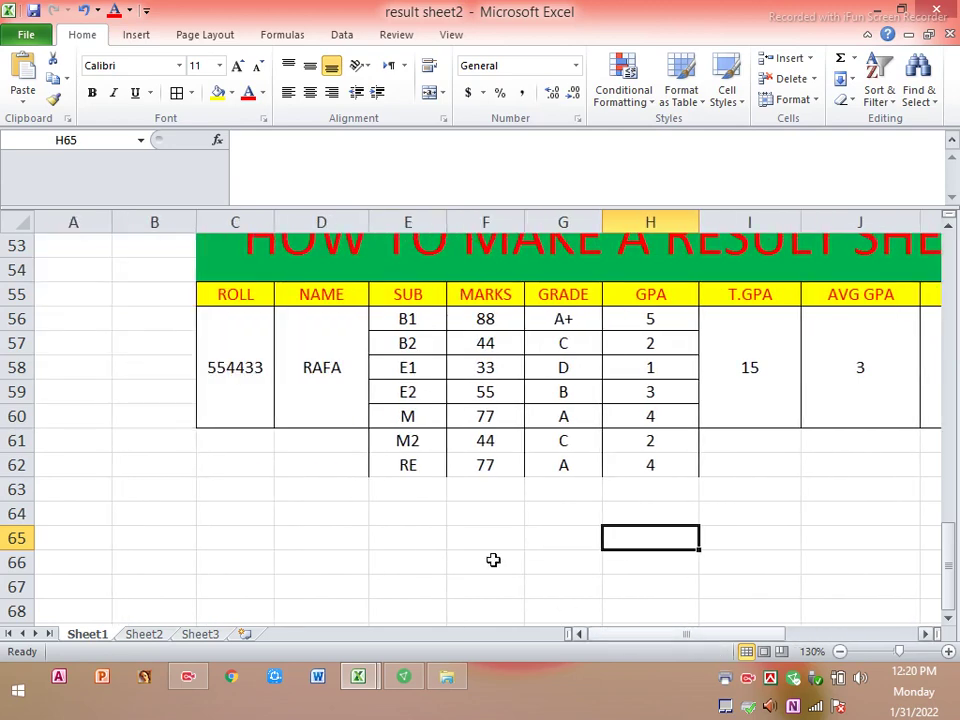
# Step: Re-merge and centre the roll number over C56:C62 and the name RAFA over D56:D62
pyautogui.moveTo(222, 383); pyautogui.dragTo(221, 461)
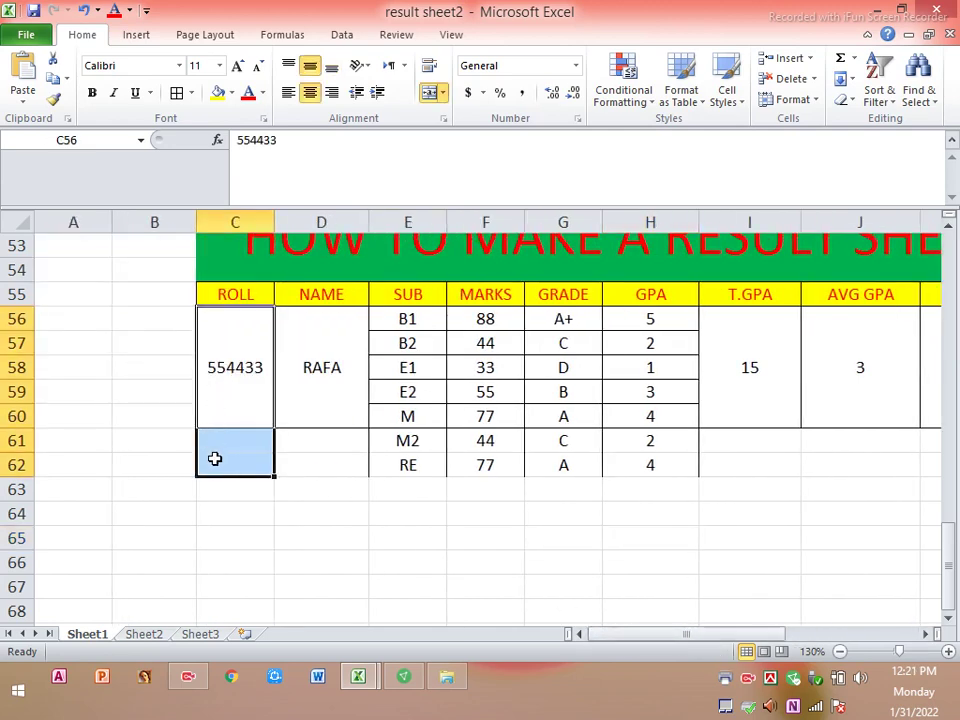
pyautogui.click(430, 93)
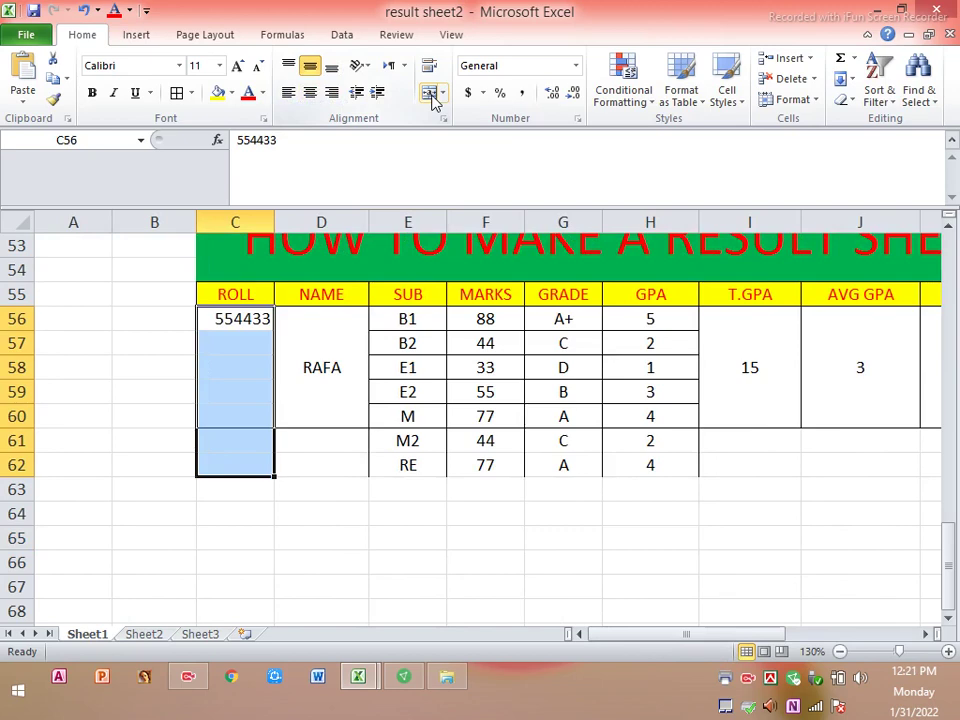
pyautogui.click(432, 98)
pyautogui.click(342, 379)
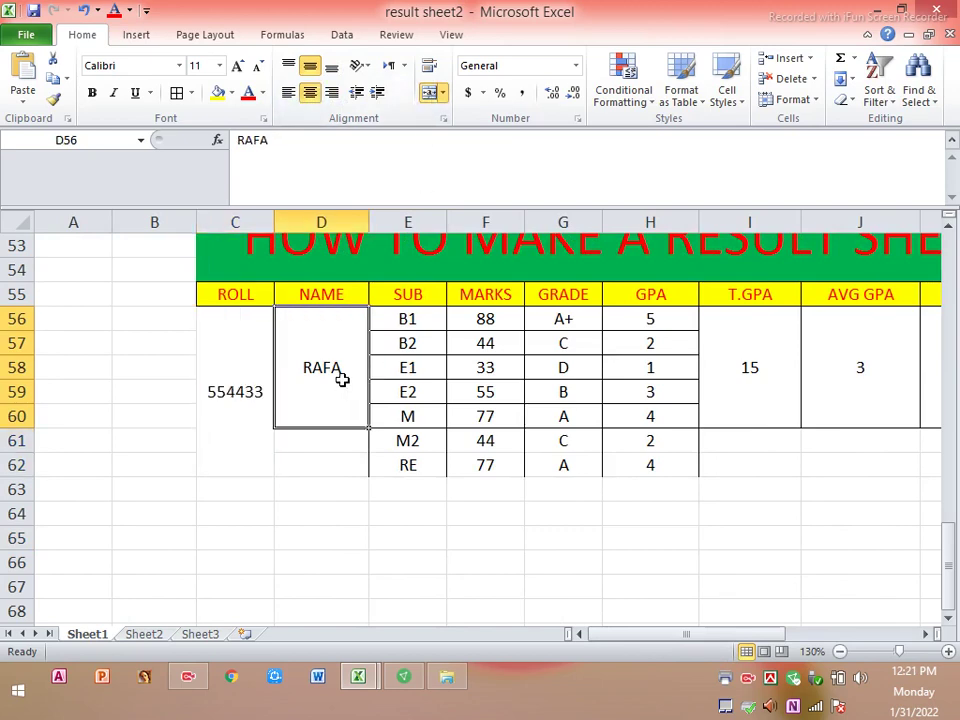
pyautogui.moveTo(336, 384); pyautogui.dragTo(328, 458)
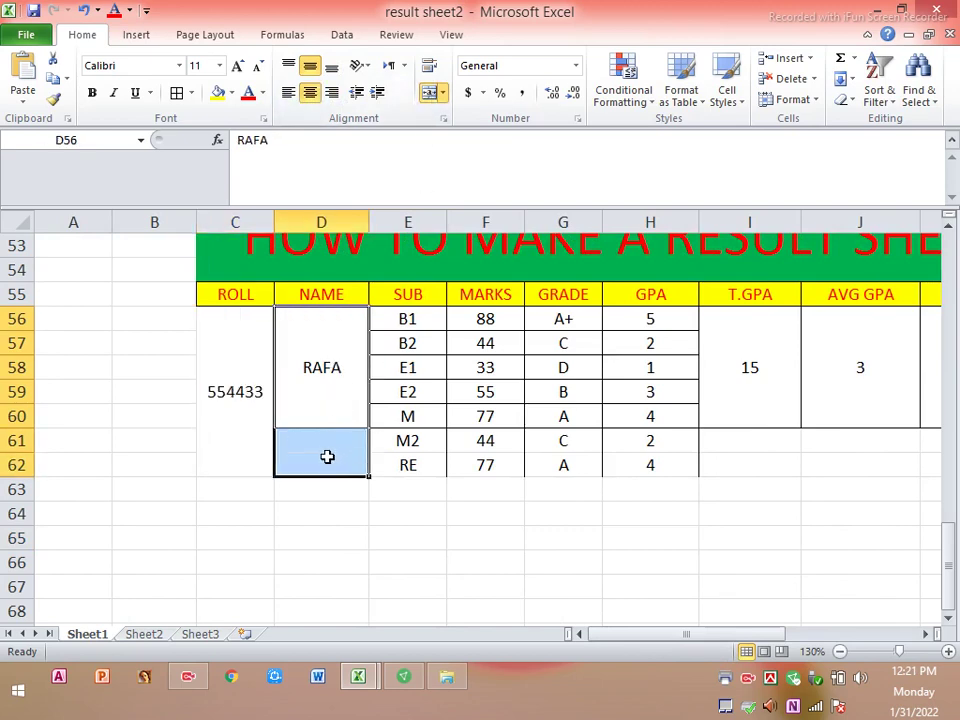
pyautogui.click(433, 92)
# Step: Select the block C56:H62 from ROLL through GPA
pyautogui.click(252, 383)
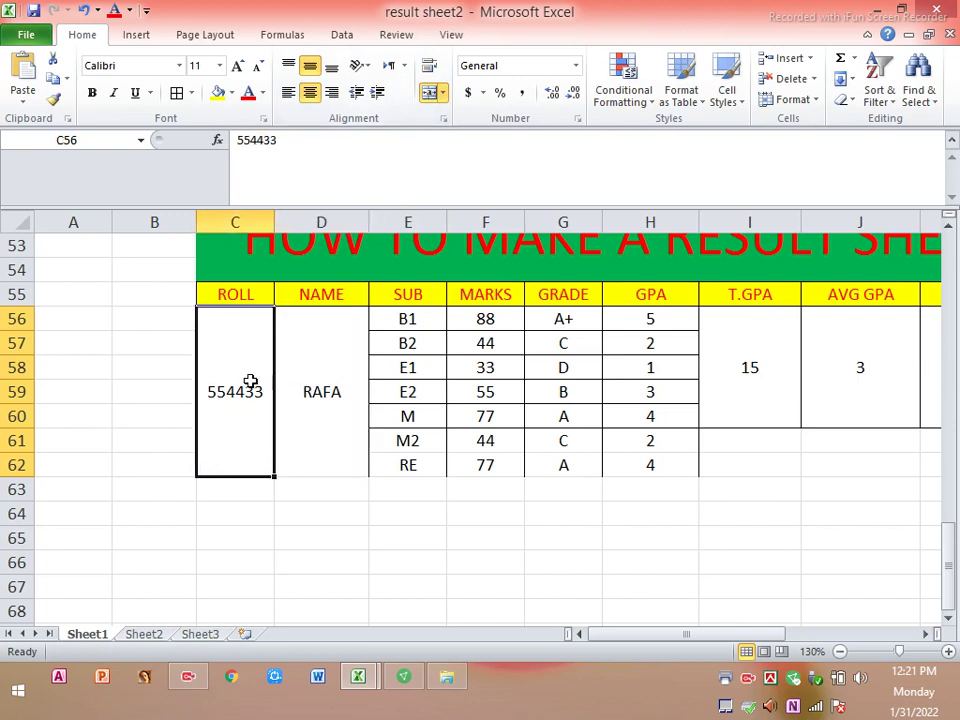
pyautogui.click(316, 509)
pyautogui.moveTo(247, 368); pyautogui.dragTo(390, 386)
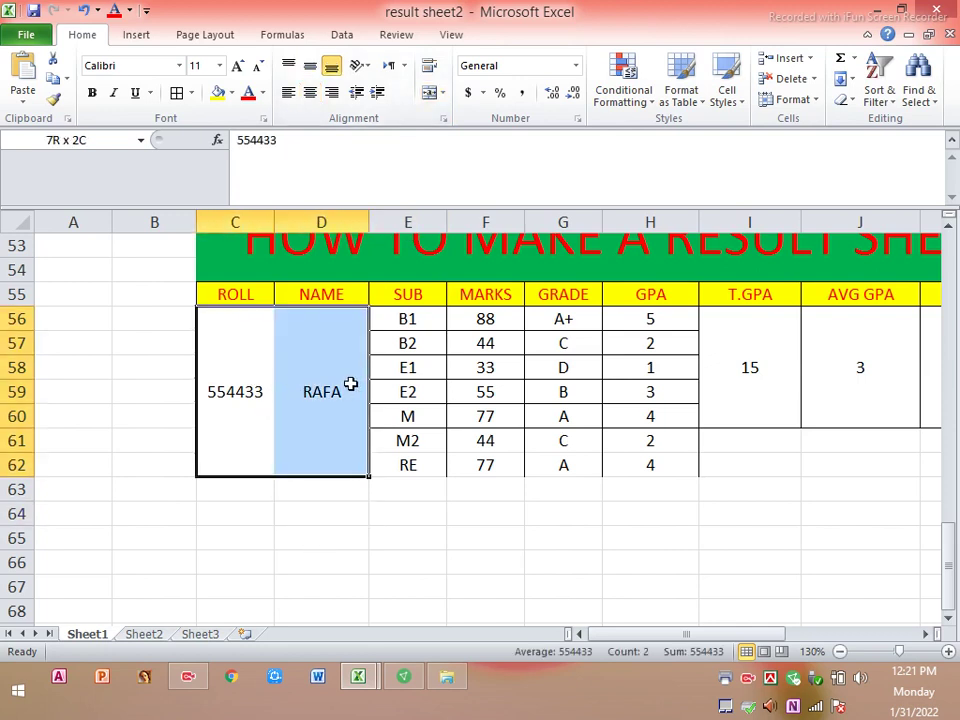
pyautogui.click(476, 545)
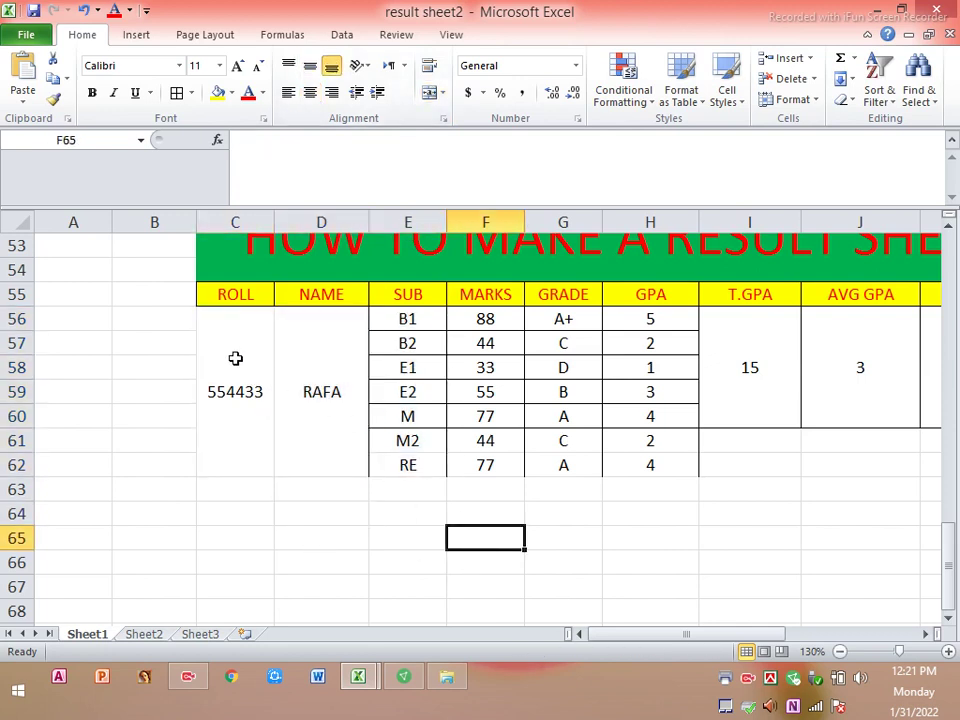
pyautogui.moveTo(235, 358); pyautogui.dragTo(555, 394)
pyautogui.click(430, 522)
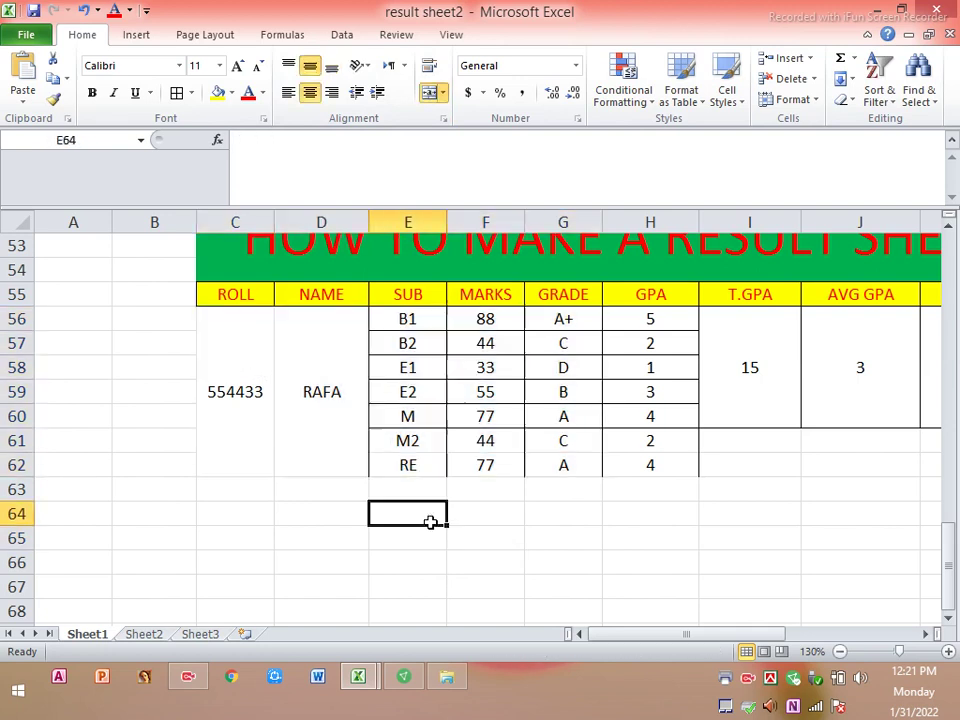
pyautogui.moveTo(251, 345); pyautogui.dragTo(609, 403)
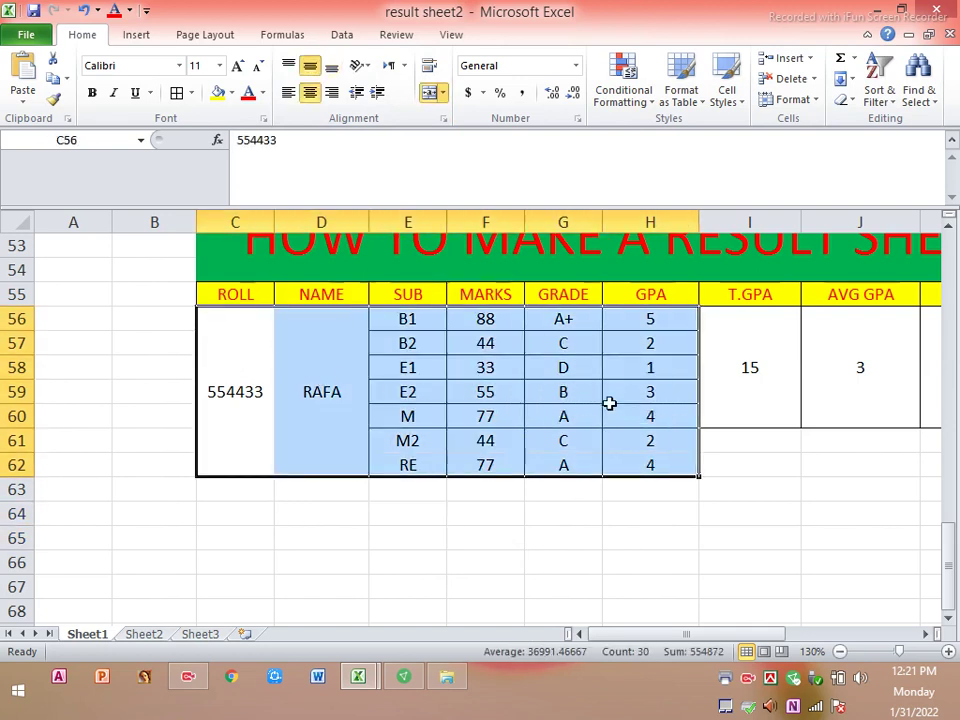
# Step: Apply All Borders to C56:H62 and bring the T.GPA and T GRADE columns into view
pyautogui.click(178, 95)
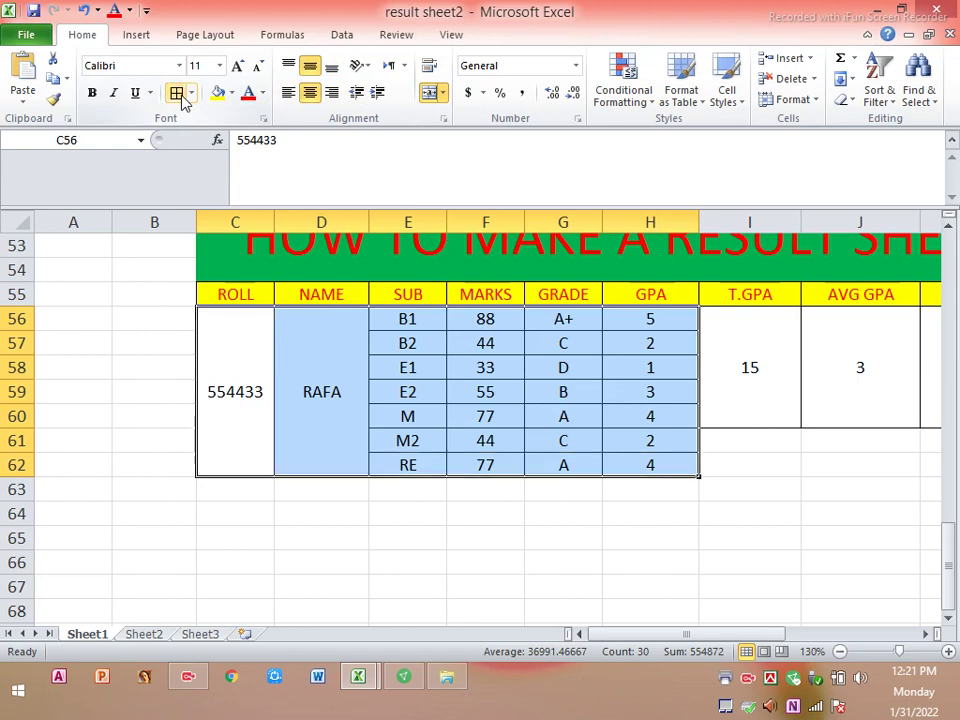
pyautogui.click(407, 495)
pyautogui.click(392, 442)
pyautogui.click(407, 562)
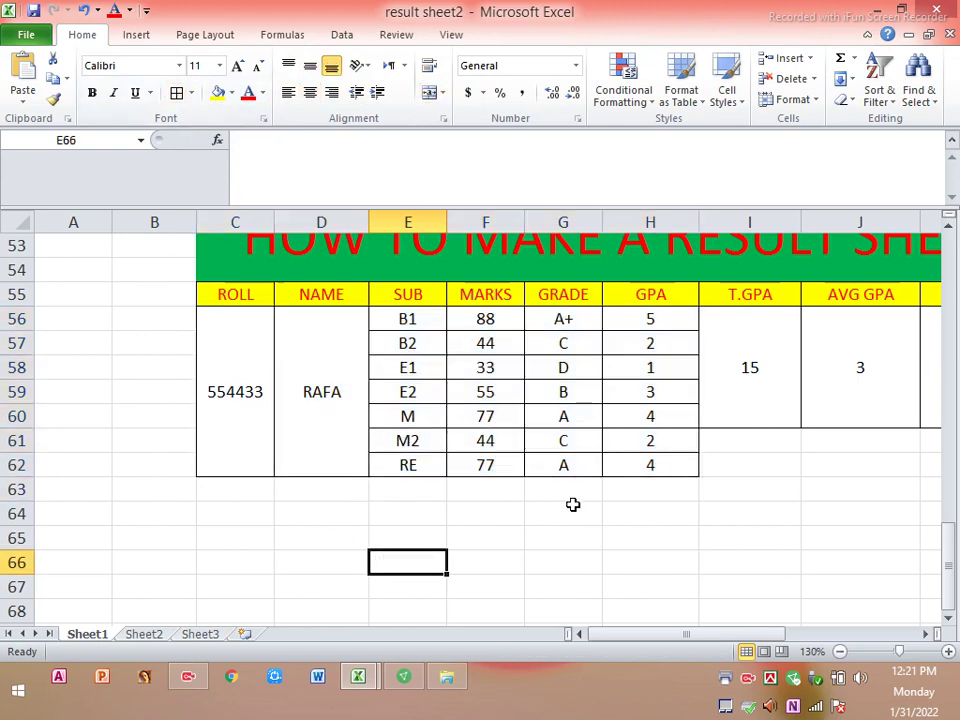
pyautogui.click(925, 634)
pyautogui.click(925, 634)
pyautogui.click(925, 634)
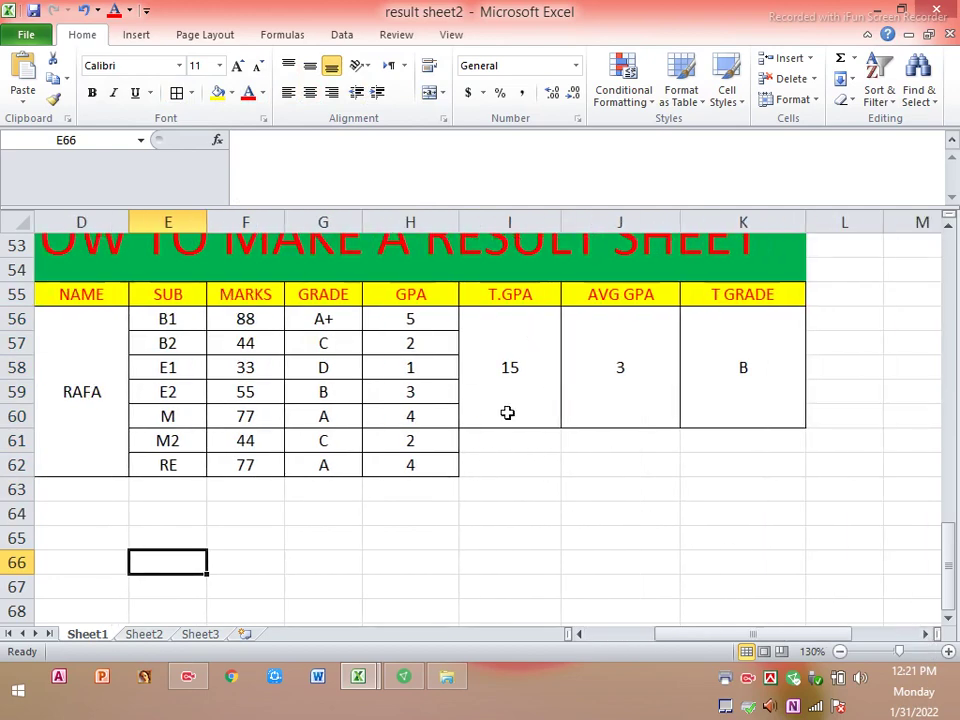
# Step: Merge and centre T.GPA, AVG GPA and T GRADE each over rows 56–62
pyautogui.moveTo(528, 389); pyautogui.dragTo(525, 467)
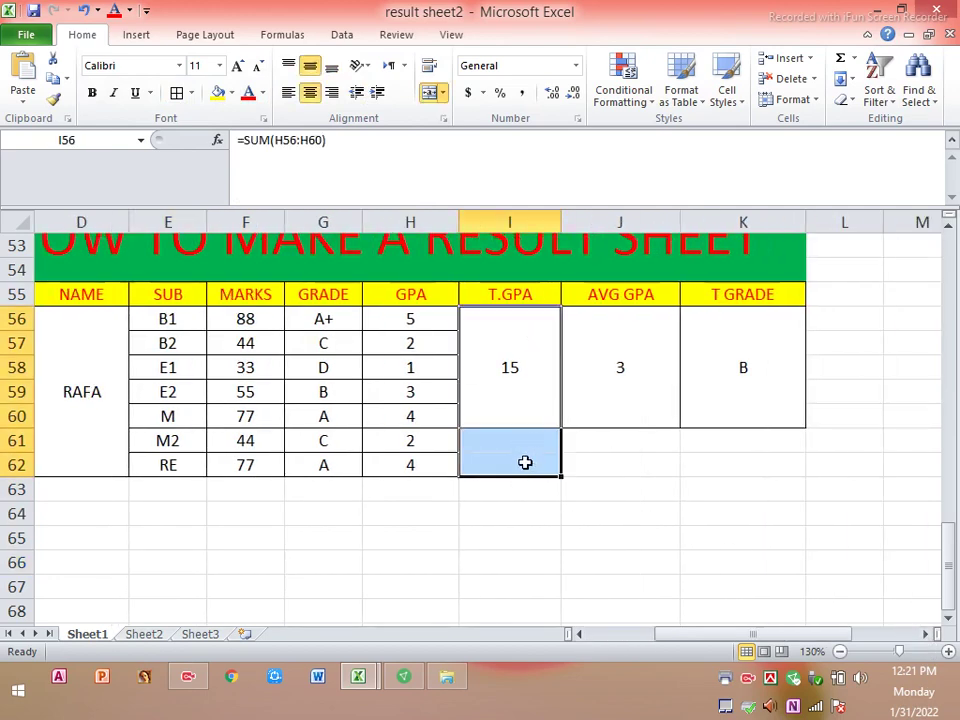
pyautogui.click(428, 93)
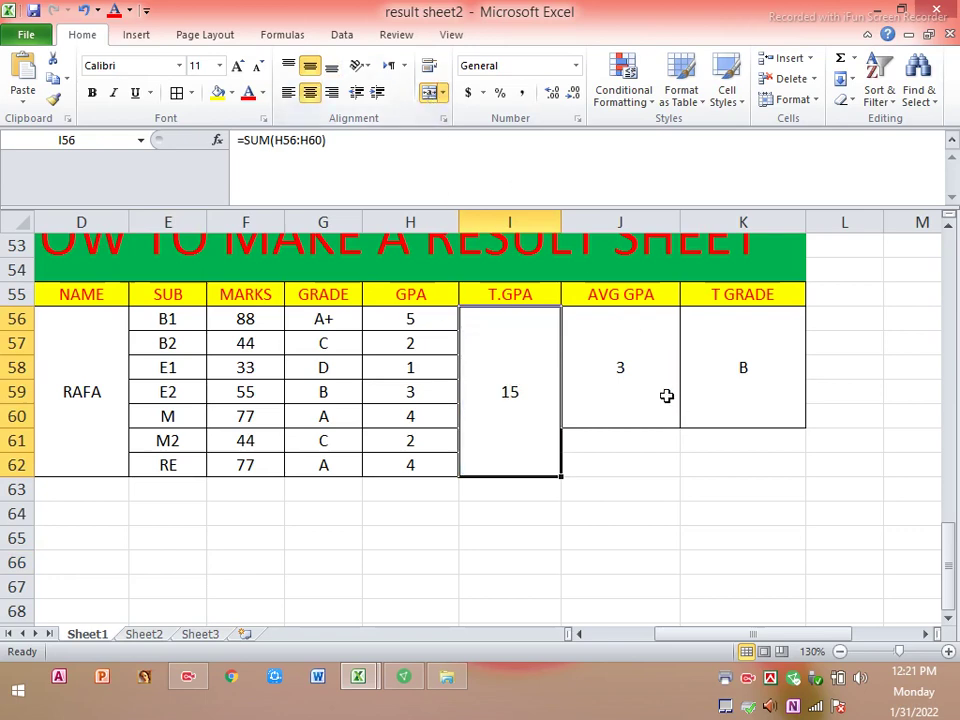
pyautogui.moveTo(655, 405); pyautogui.dragTo(628, 474)
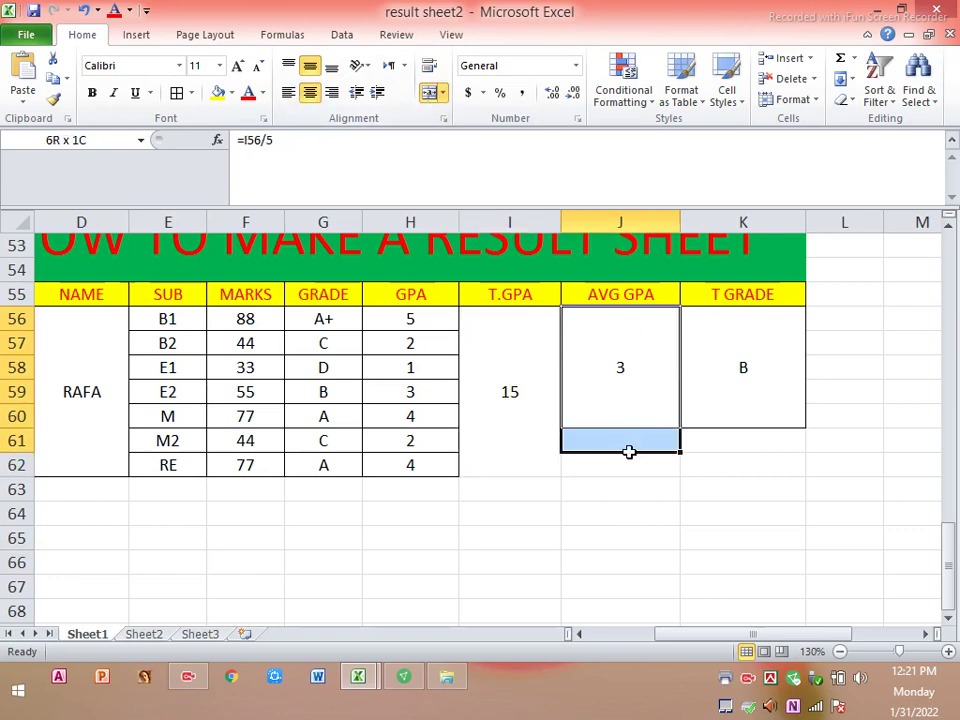
pyautogui.click(430, 93)
pyautogui.moveTo(761, 403); pyautogui.dragTo(765, 461)
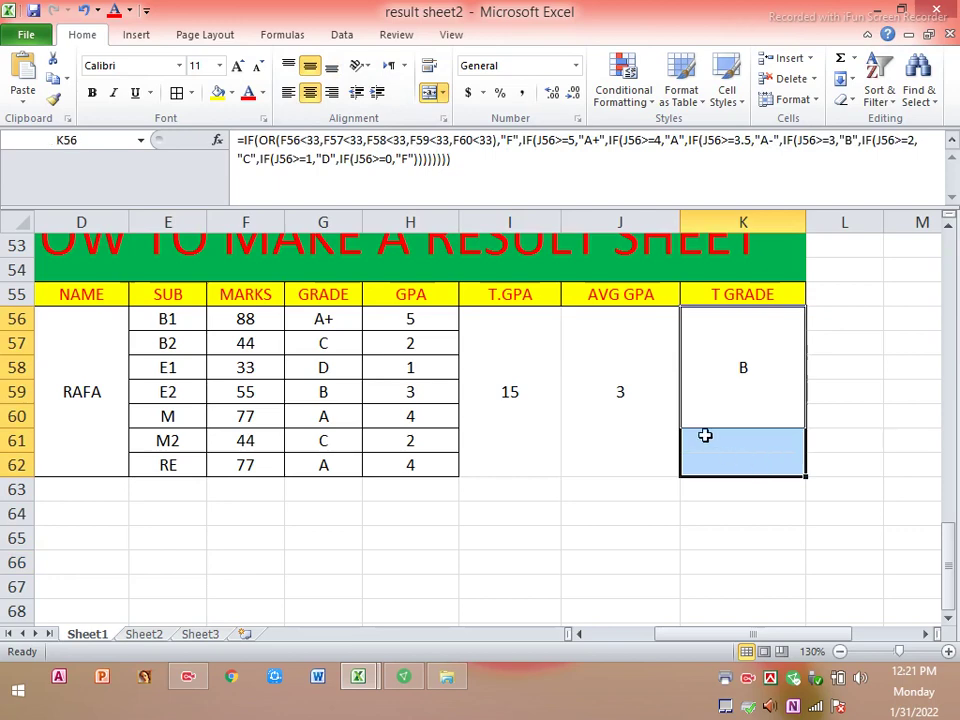
pyautogui.click(430, 93)
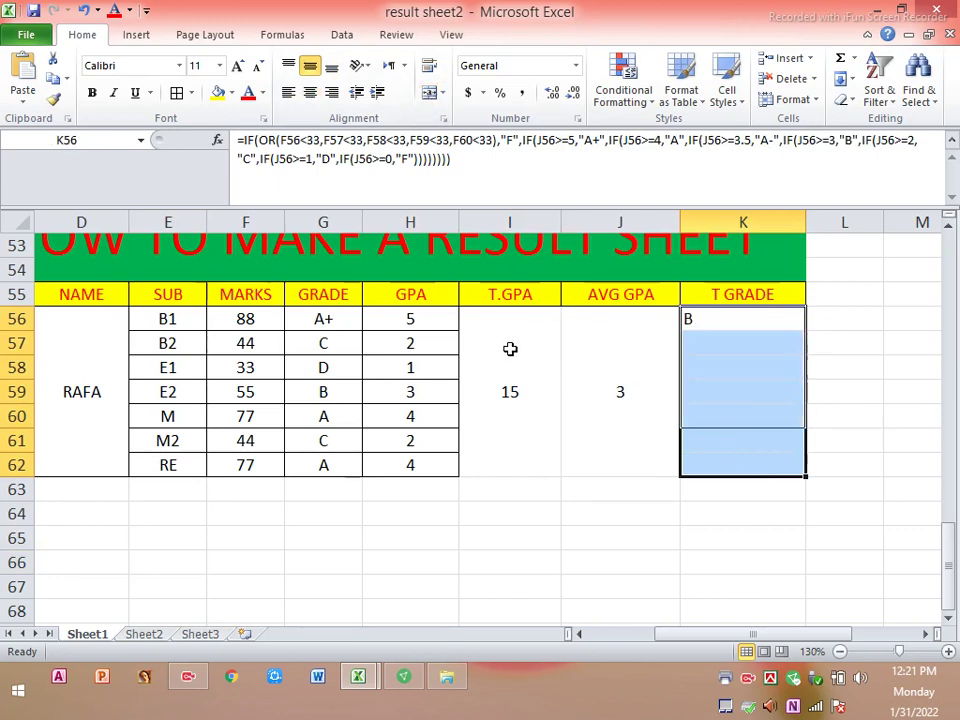
pyautogui.moveTo(510, 349); pyautogui.dragTo(738, 381)
pyautogui.click(737, 384)
pyautogui.moveTo(730, 325); pyautogui.dragTo(740, 466)
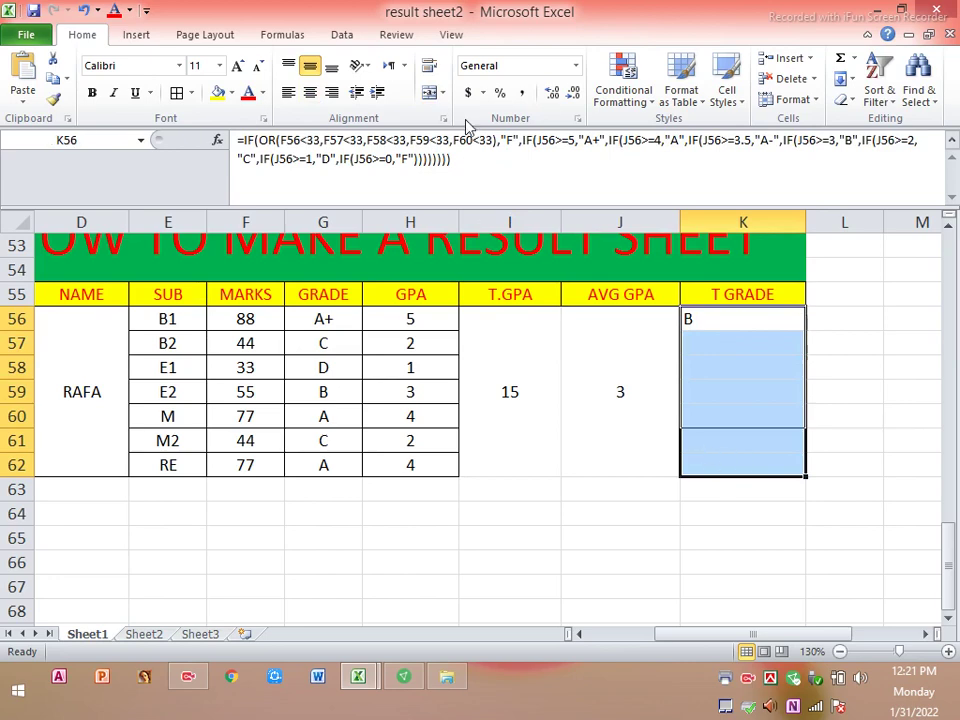
pyautogui.click(430, 93)
# Step: Add All Borders to the merged T.GPA, AVG GPA and T GRADE cells
pyautogui.click(615, 365)
pyautogui.moveTo(508, 347); pyautogui.dragTo(686, 366)
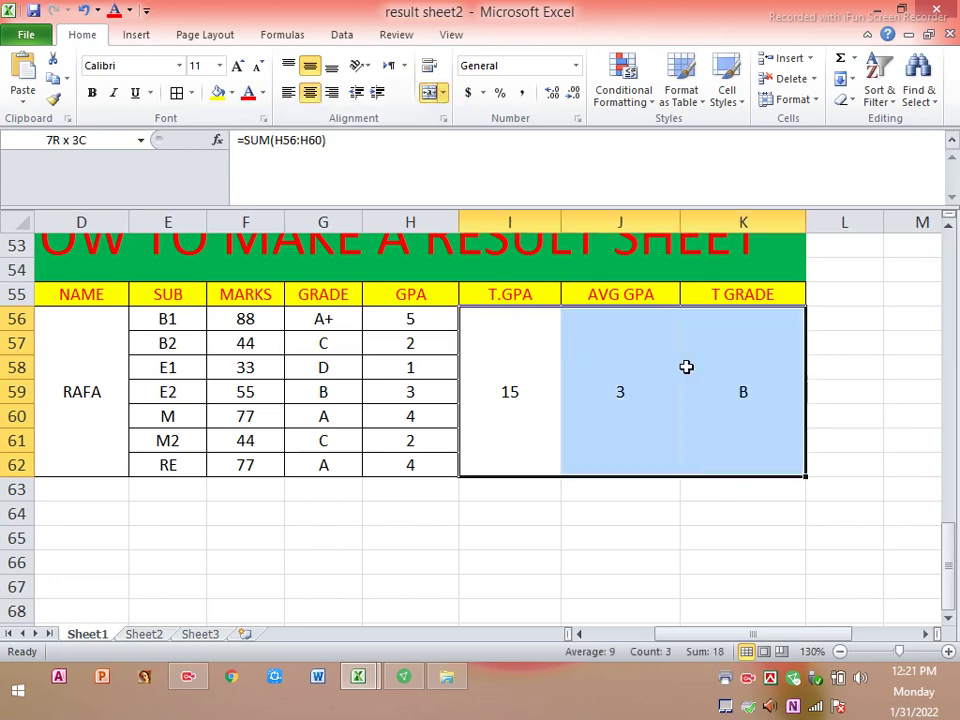
pyautogui.click(178, 93)
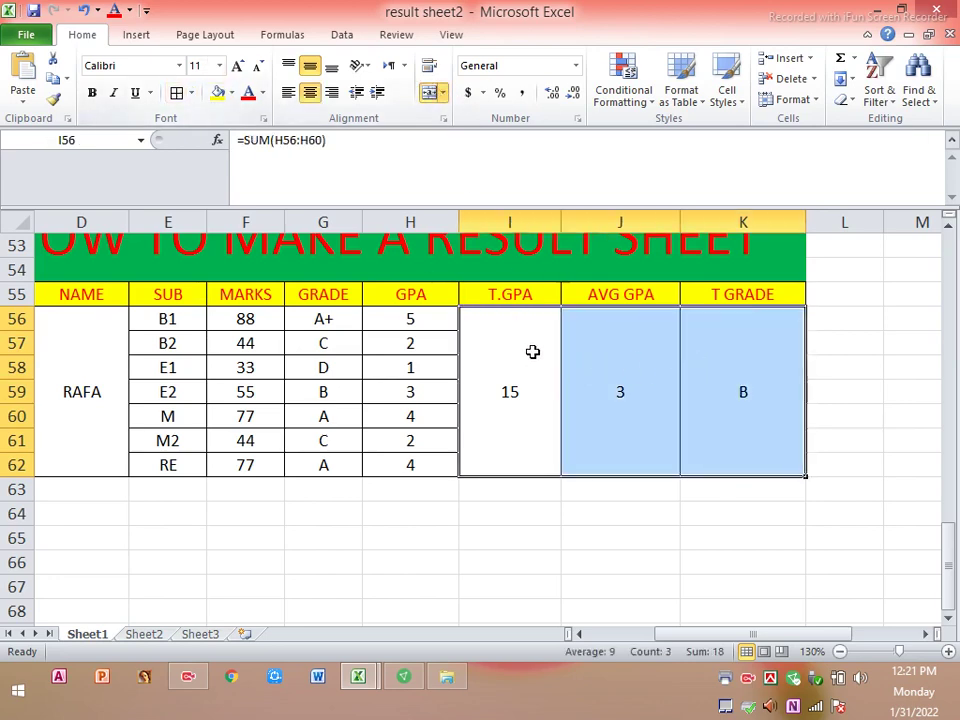
pyautogui.click(602, 533)
pyautogui.click(105, 339)
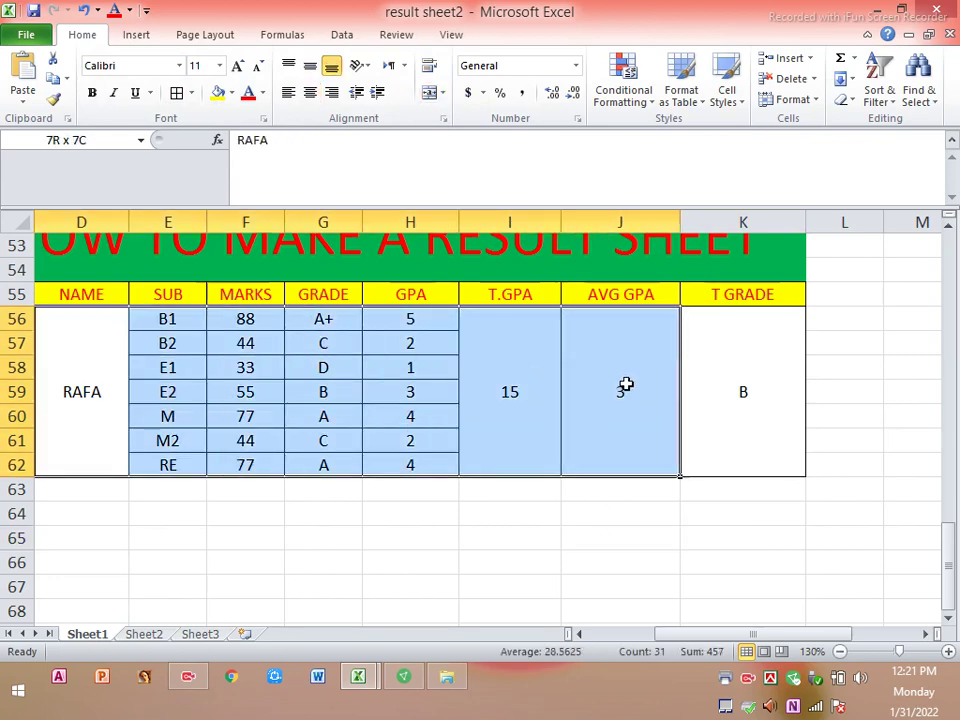
# Step: Fill D56:K62 with a light blue standard colour, then check the T.GPA and GPA formulas
pyautogui.moveTo(105, 339); pyautogui.dragTo(724, 388)
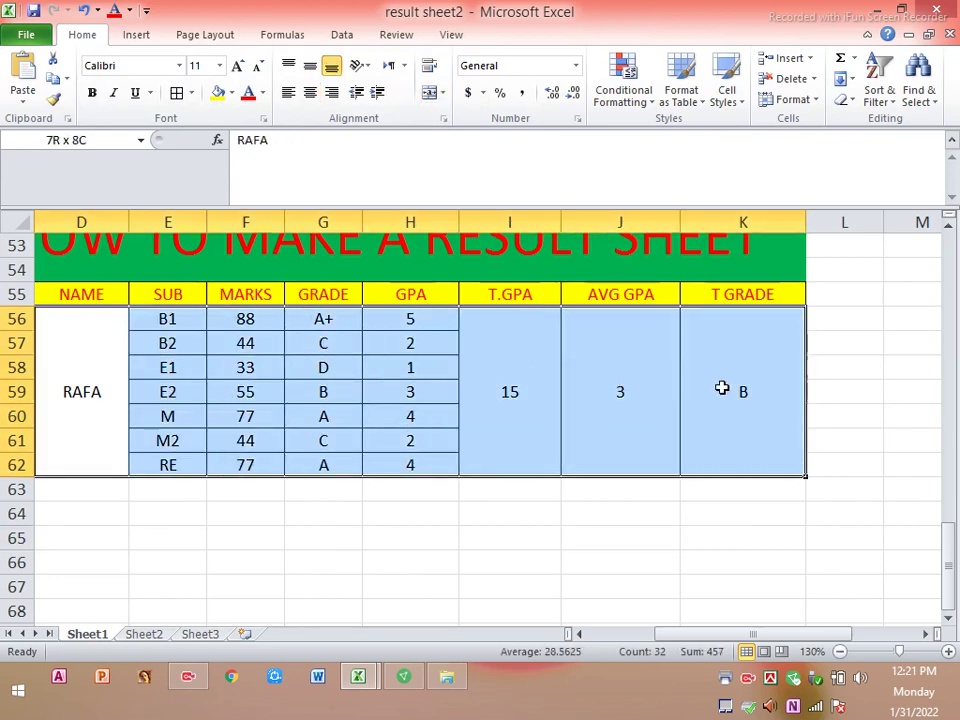
pyautogui.click(232, 92)
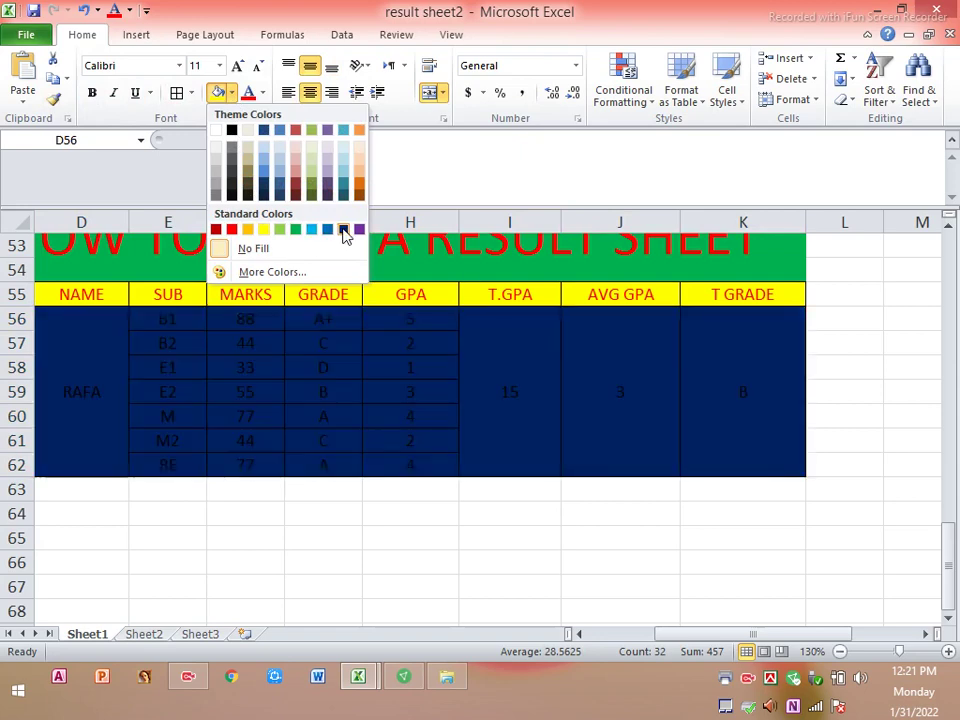
pyautogui.click(316, 236)
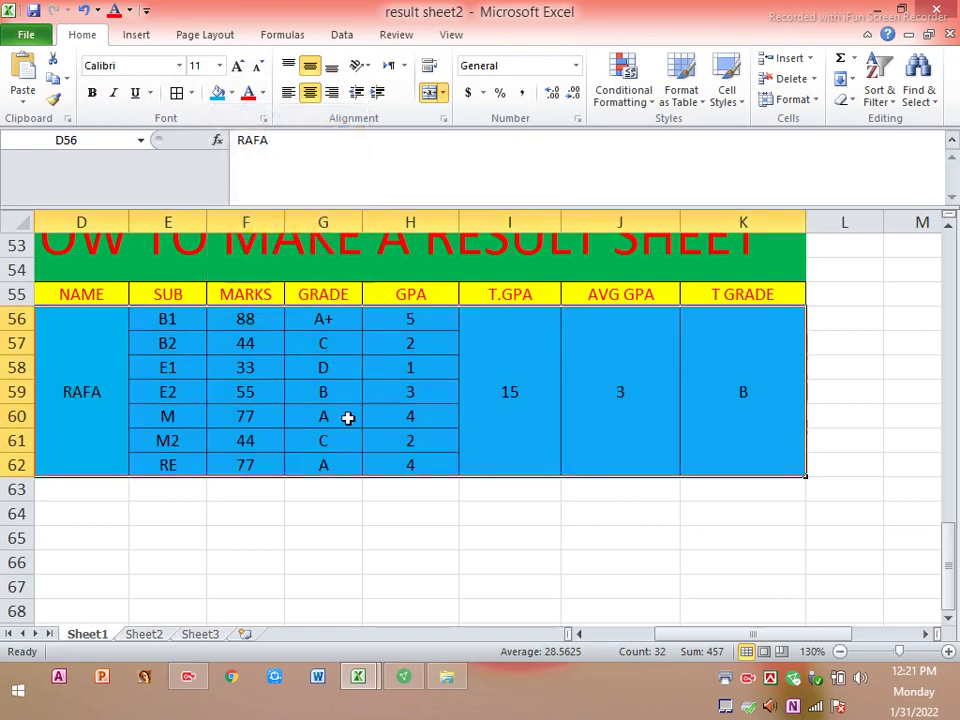
pyautogui.click(347, 420)
pyautogui.click(426, 446)
pyautogui.click(541, 383)
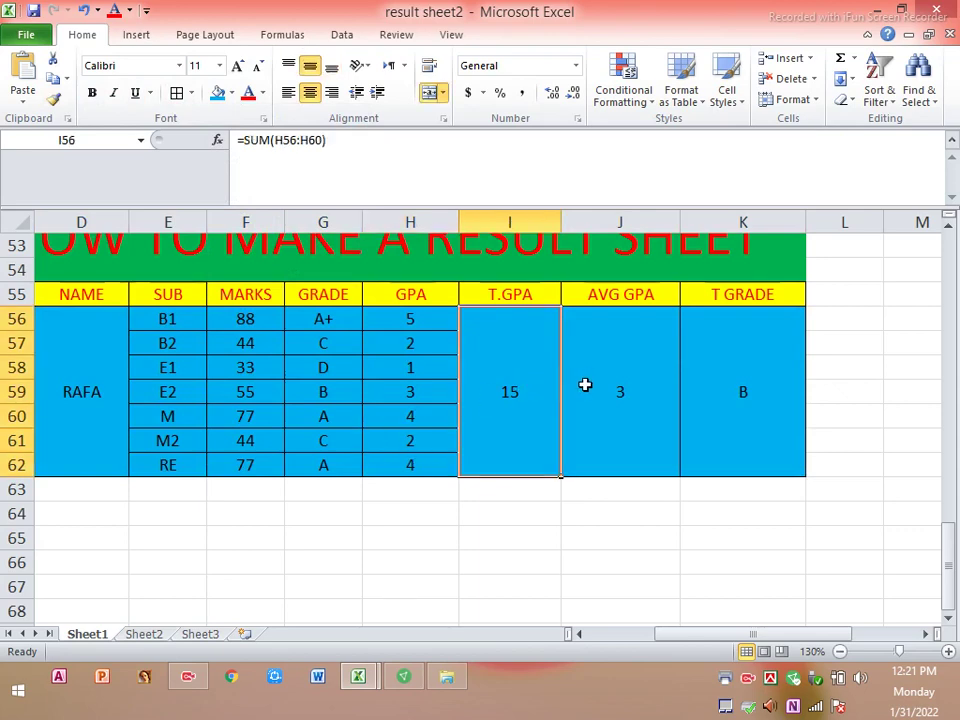
pyautogui.click(370, 395)
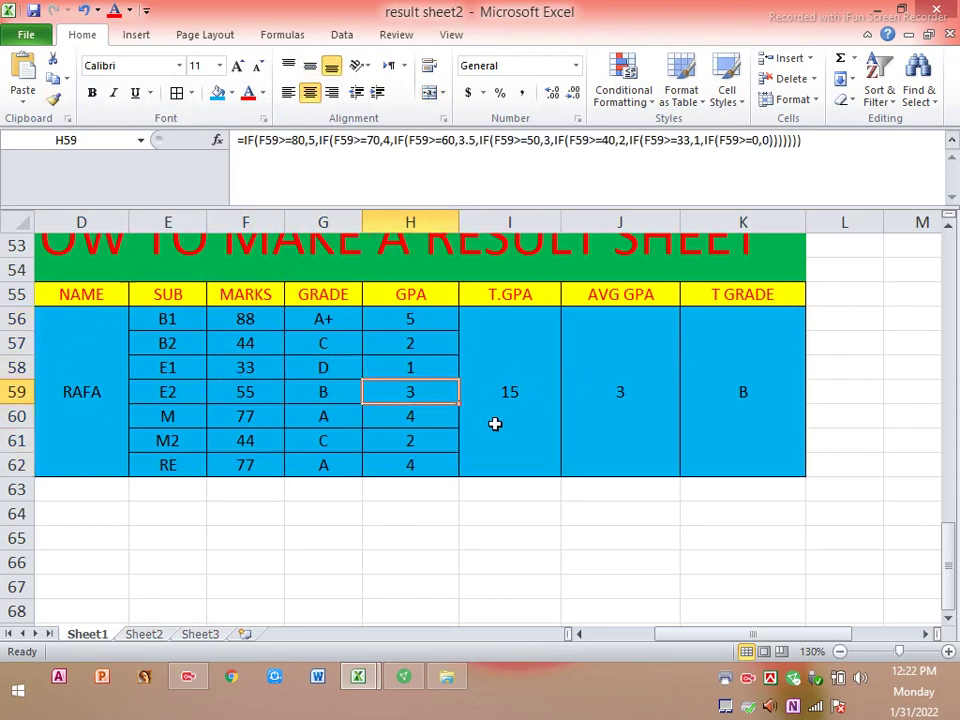
pyautogui.moveTo(658, 635); pyautogui.dragTo(634, 636)
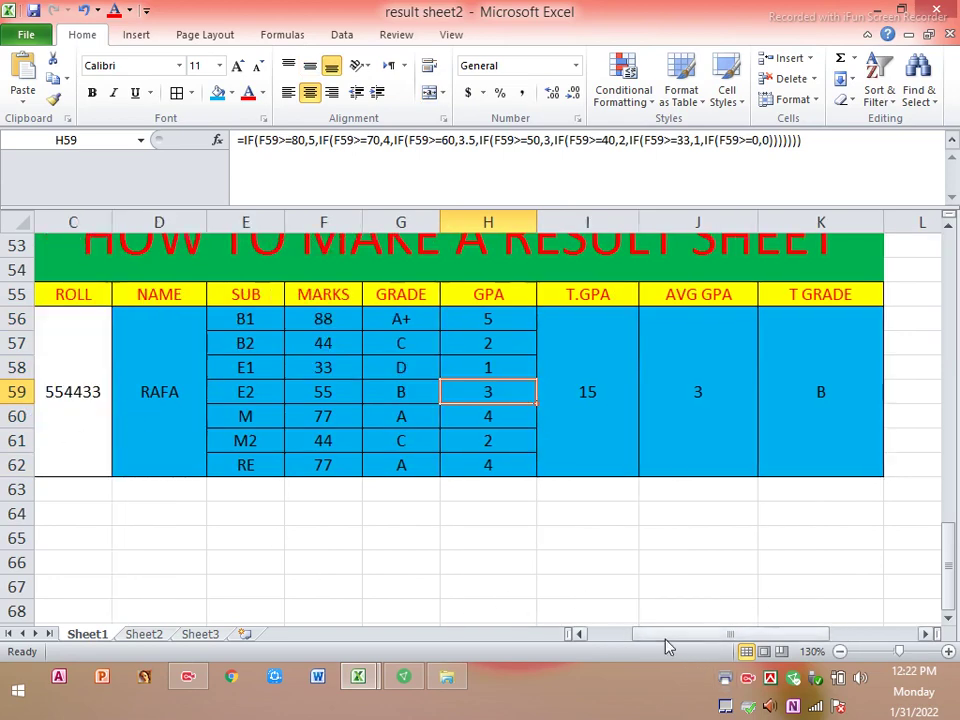
pyautogui.moveTo(664, 635); pyautogui.dragTo(620, 636)
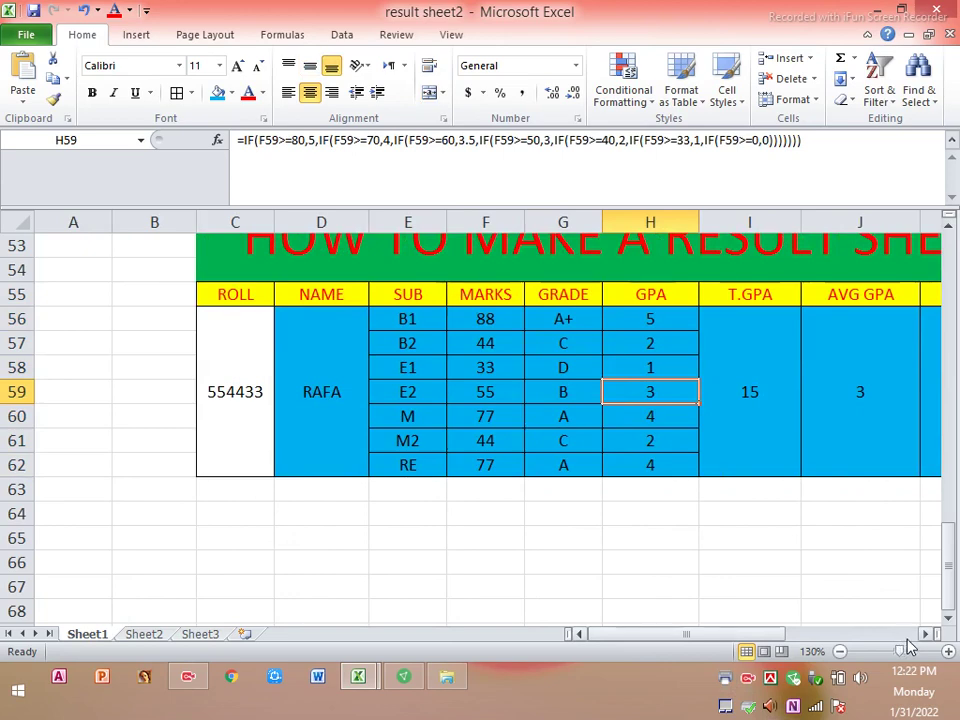
pyautogui.click(926, 634)
pyautogui.click(926, 634)
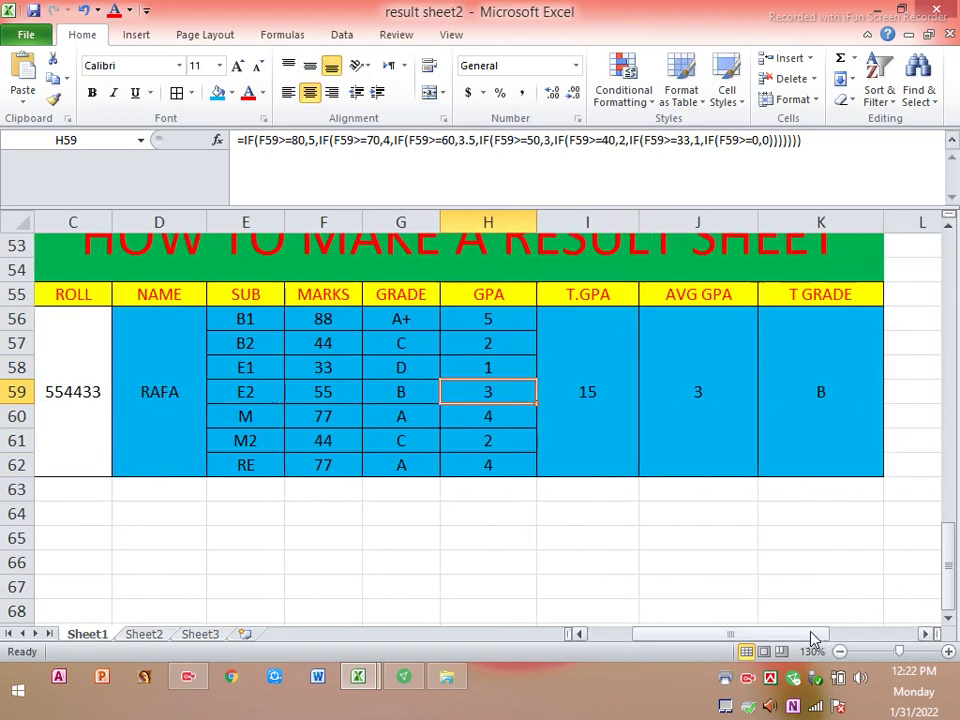
pyautogui.keyDown('ctrl'); pyautogui.scroll(-1, 810, 634); pyautogui.keyUp('ctrl')
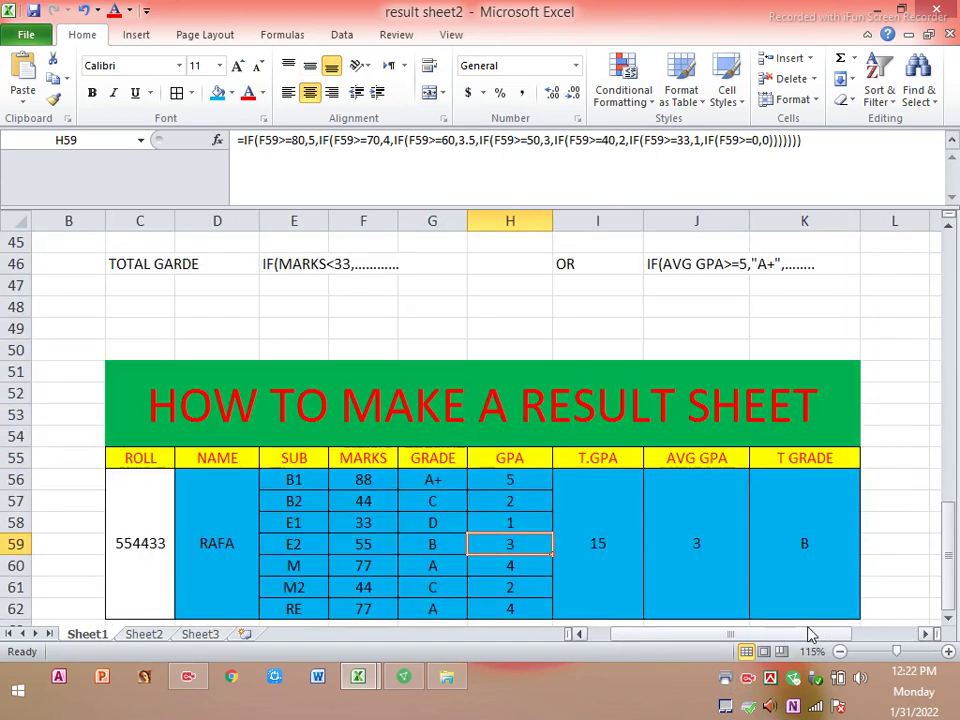
pyautogui.keyDown('ctrl'); pyautogui.scroll(-1, 810, 634); pyautogui.keyUp('ctrl')
pyautogui.scroll(-1, 878, 614)
pyautogui.scroll(-1, 876, 610)
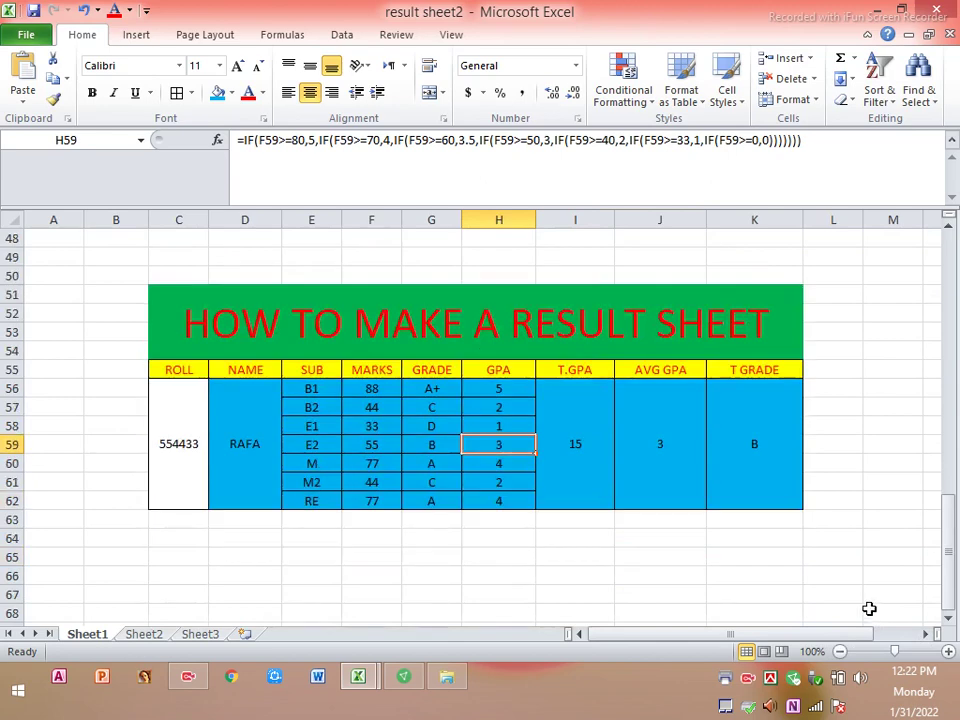
pyautogui.scroll(-1, 869, 608)
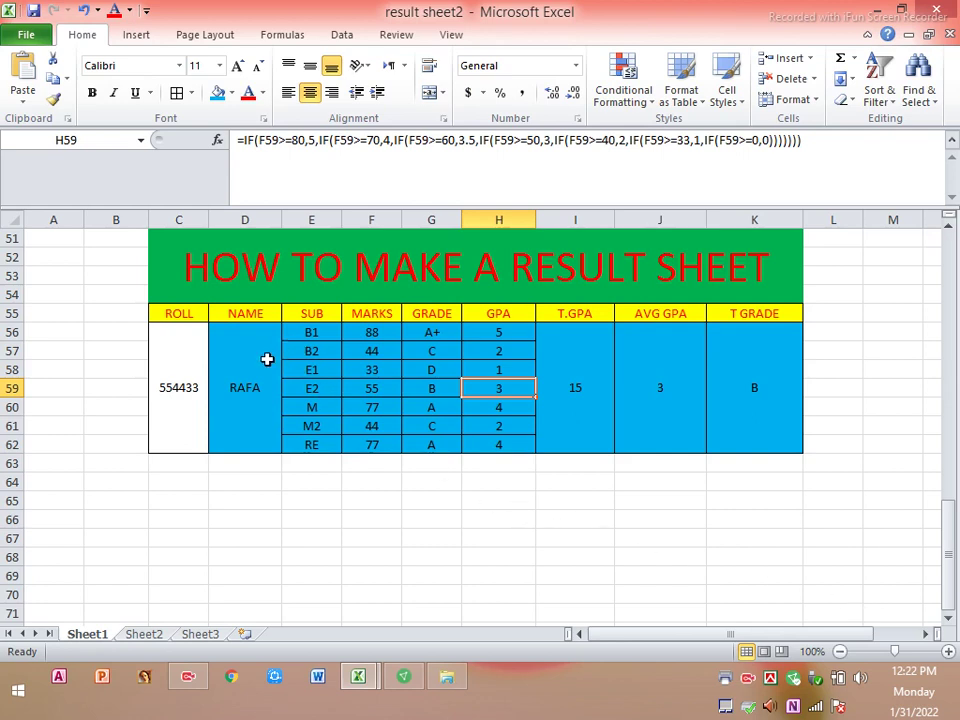
pyautogui.click(267, 359)
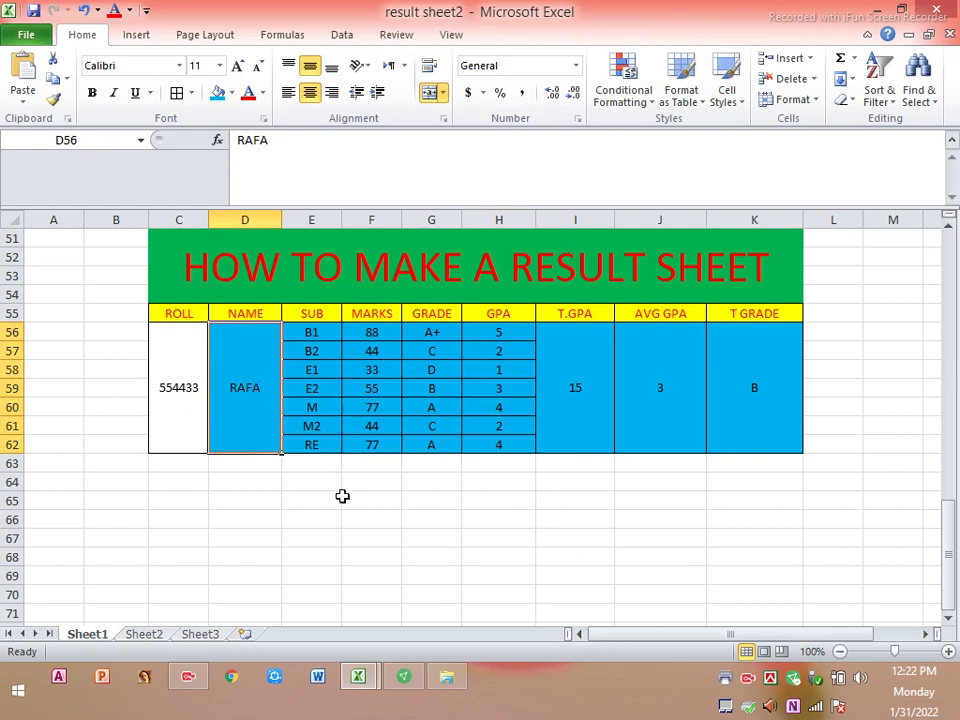
# Step: Copy the result table C55:K62 and paste it starting at cell C65
pyautogui.click(315, 594)
pyautogui.moveTo(182, 316)
pyautogui.mouseDown()
pyautogui.moveTo(625, 371)
pyautogui.moveTo(769, 371)
pyautogui.mouseUp()
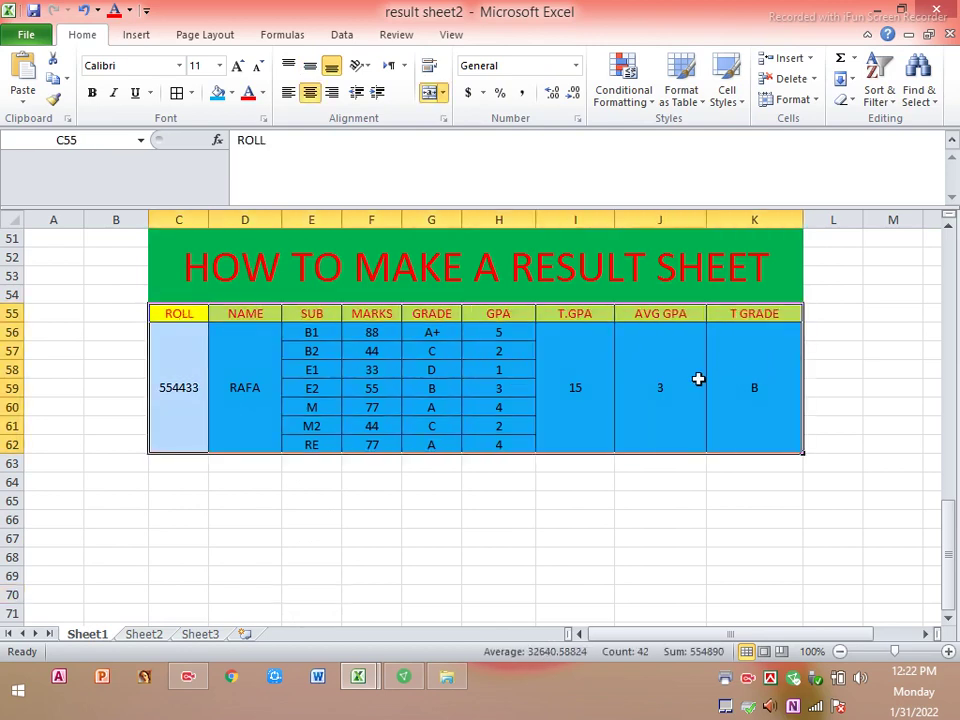
pyautogui.click(54, 80)
pyautogui.click(22, 72)
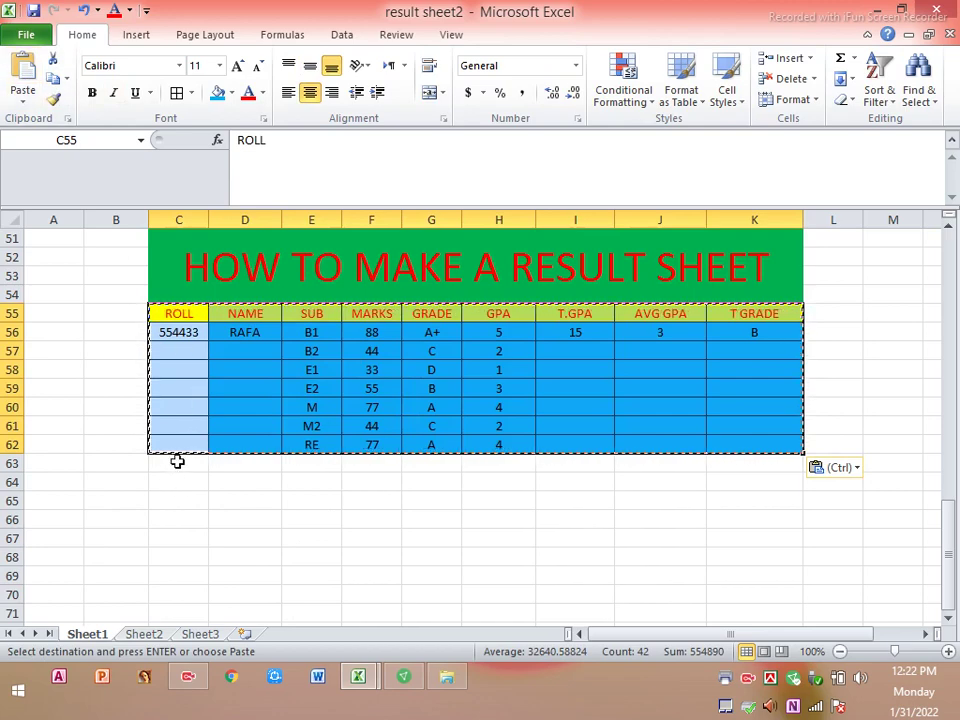
pyautogui.click(165, 498)
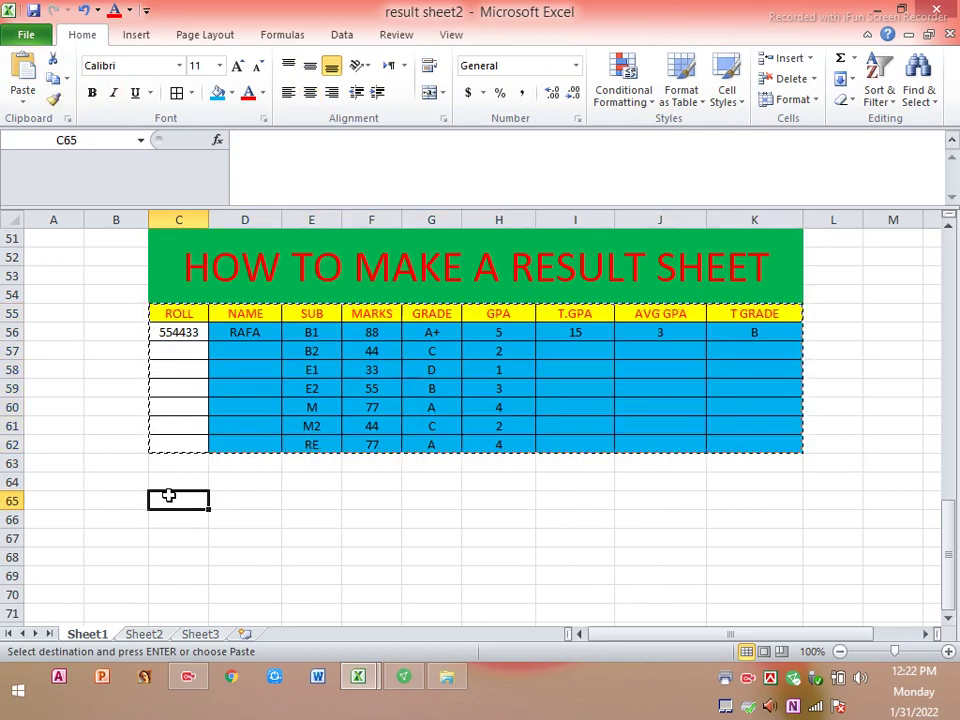
pyautogui.click(14, 72)
pyautogui.scroll(-2, 420, 399)
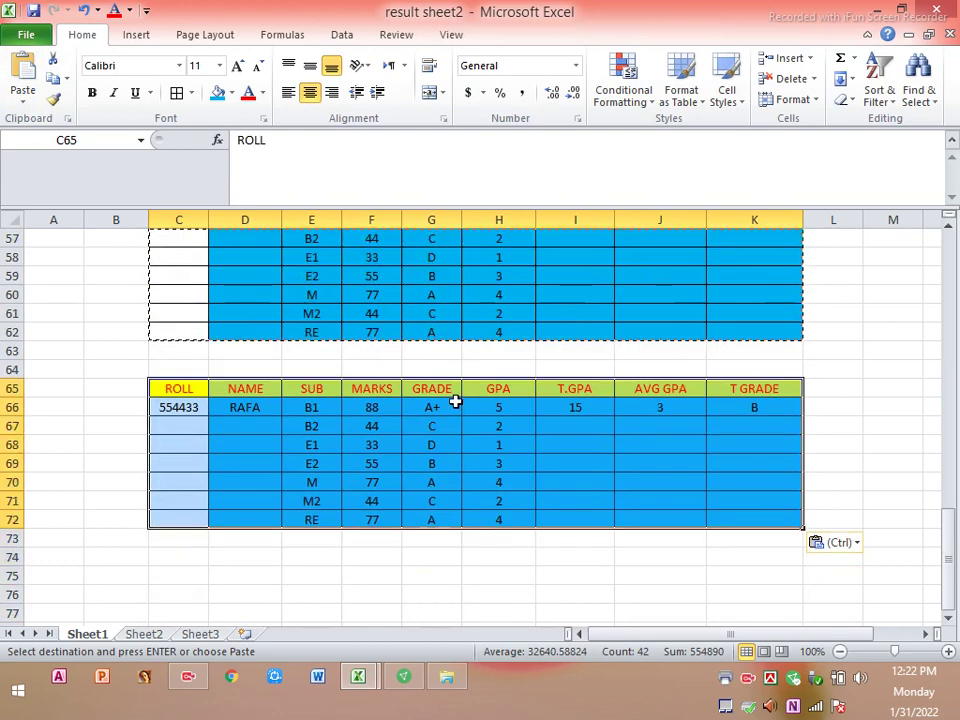
pyautogui.click(291, 448)
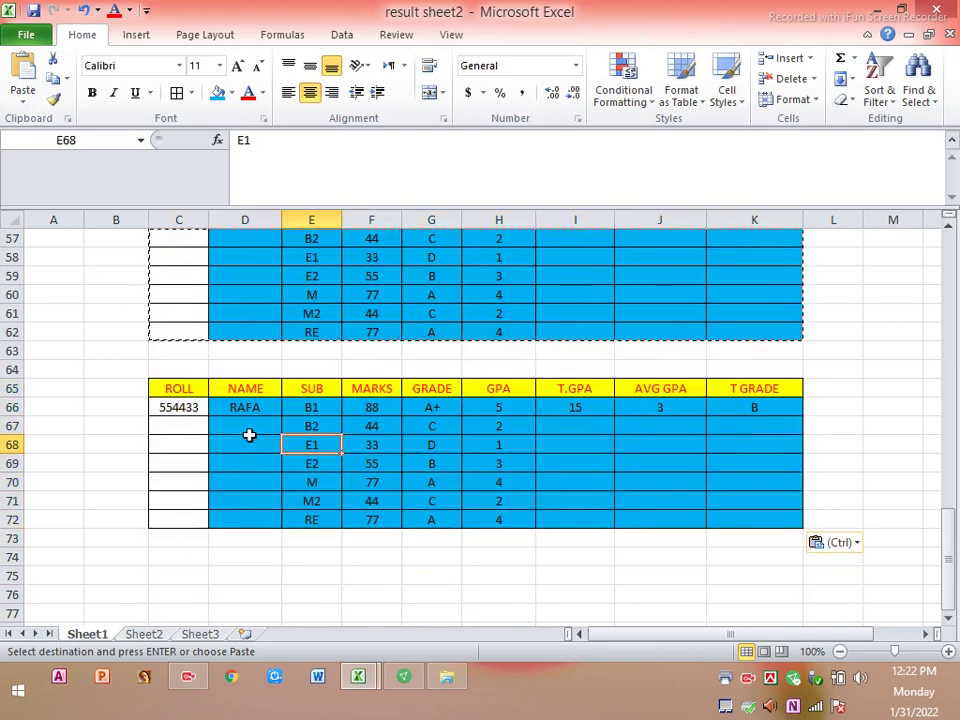
# Step: Review the pasted copy's NAME and MARKS cells, scrolling around the duplicate table
pyautogui.moveTo(242, 407); pyautogui.dragTo(238, 510)
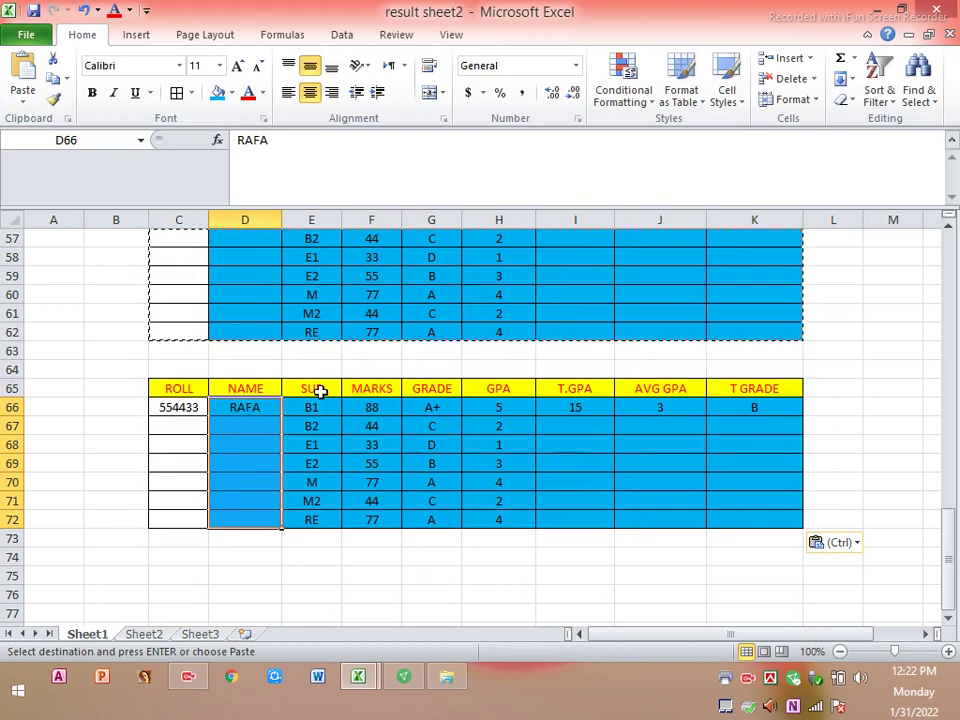
pyautogui.moveTo(351, 407); pyautogui.dragTo(372, 516)
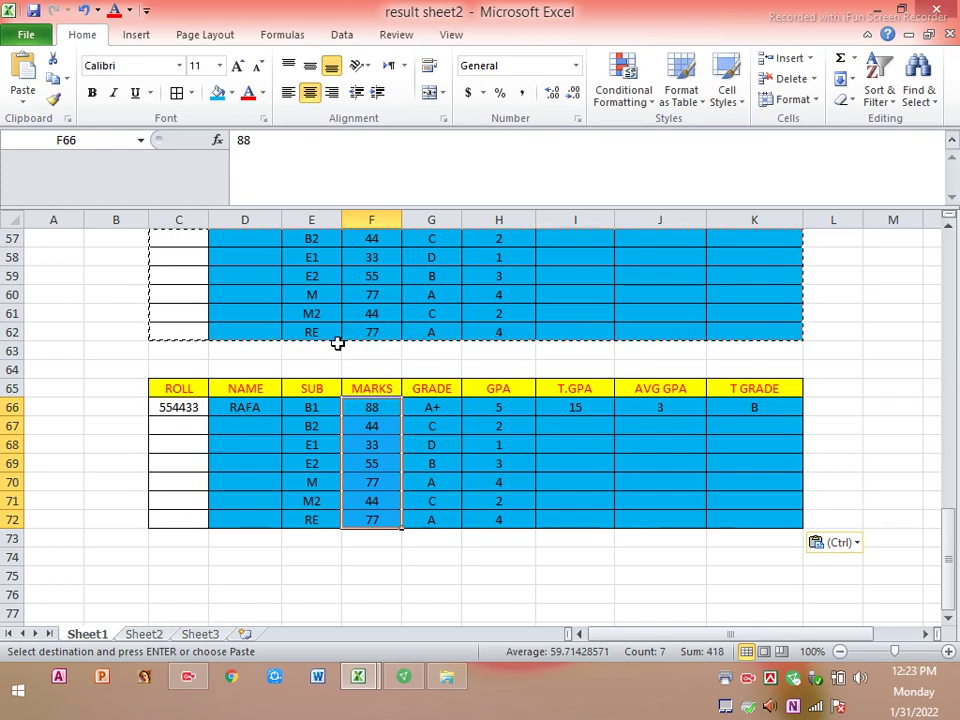
pyautogui.scroll(2, 330, 350)
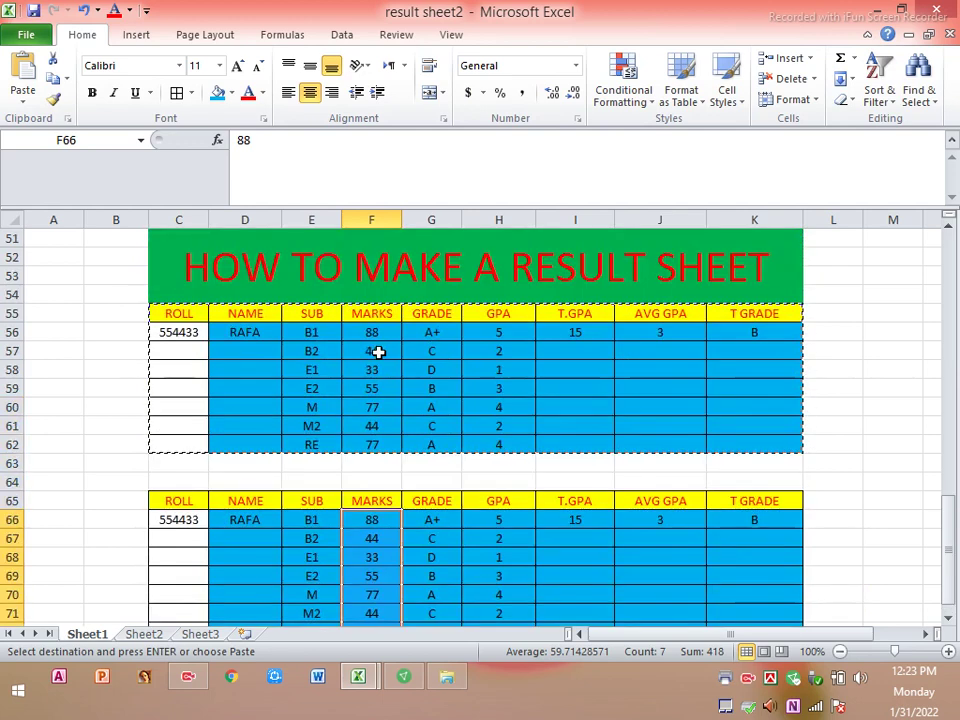
pyautogui.scroll(-1, 330, 350)
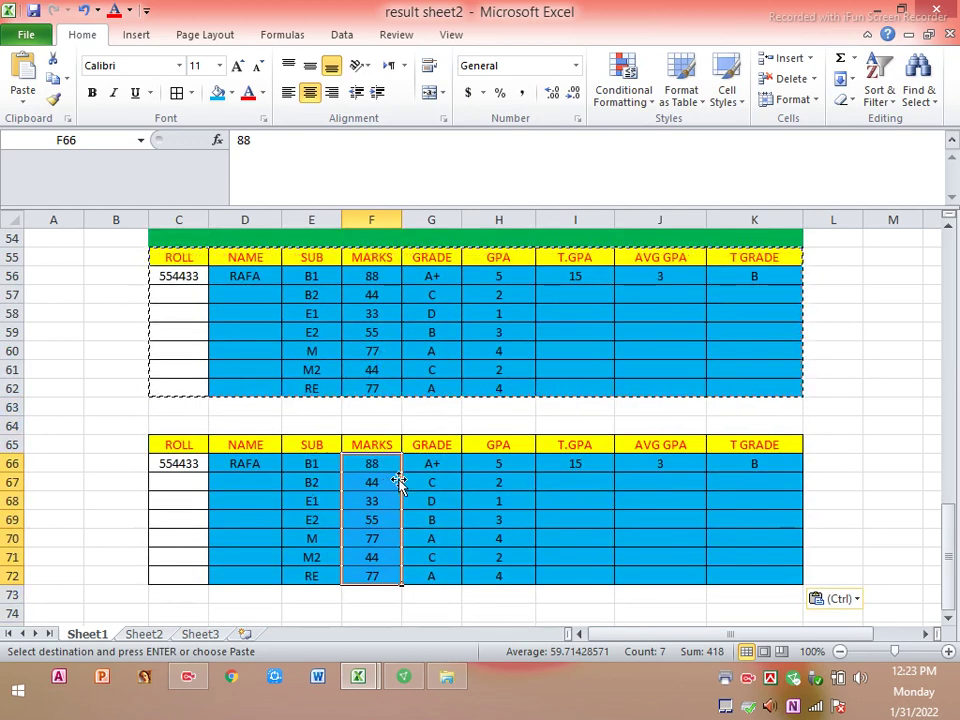
pyautogui.scroll(-3, 350, 462)
pyautogui.click(165, 427)
pyautogui.click(176, 446)
pyautogui.scroll(3, 291, 463)
pyautogui.scroll(3, 291, 463)
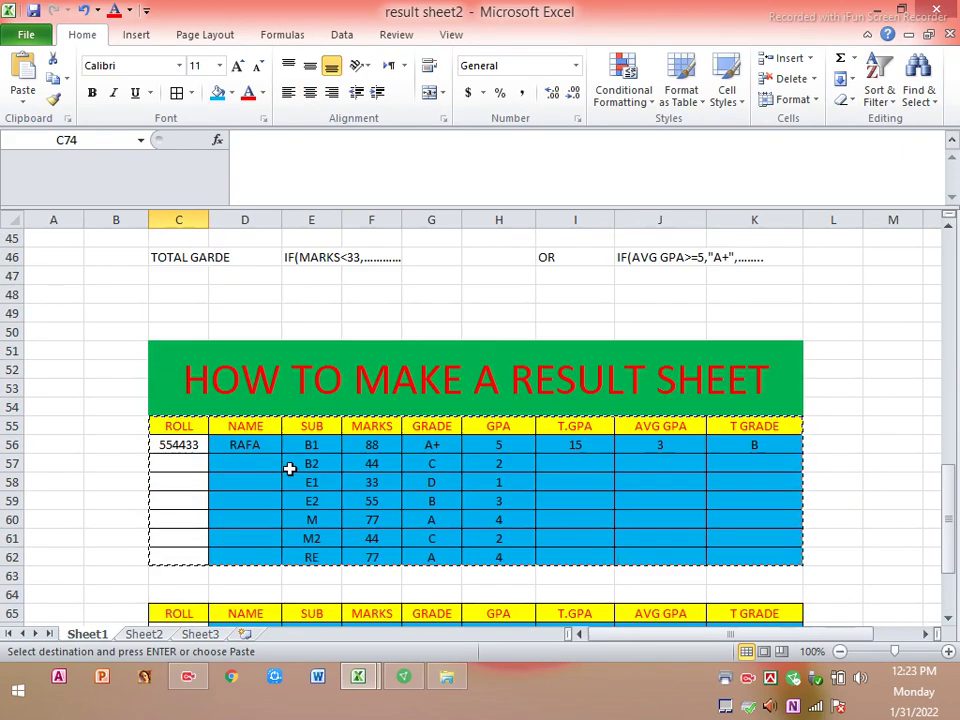
pyautogui.scroll(-2, 469, 409)
pyautogui.scroll(-1, 469, 409)
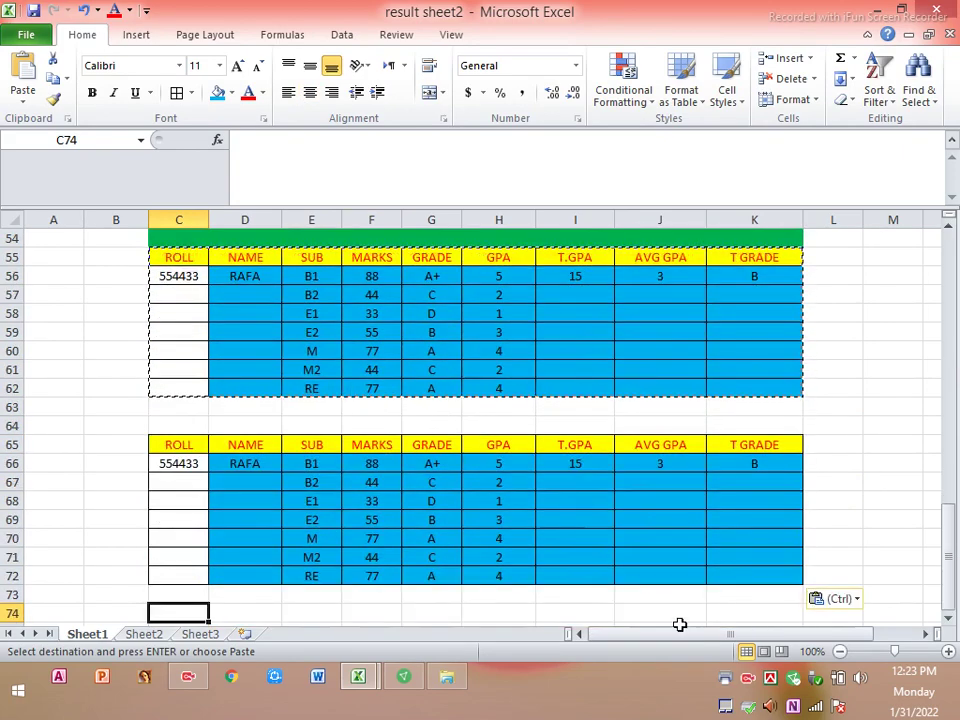
pyautogui.click(748, 680)
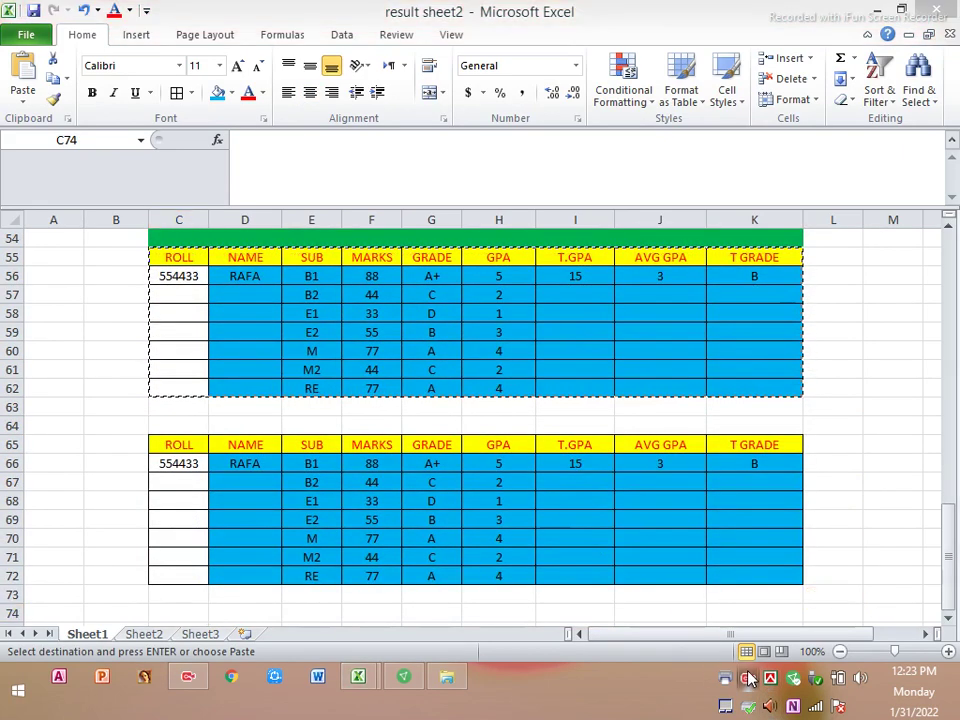